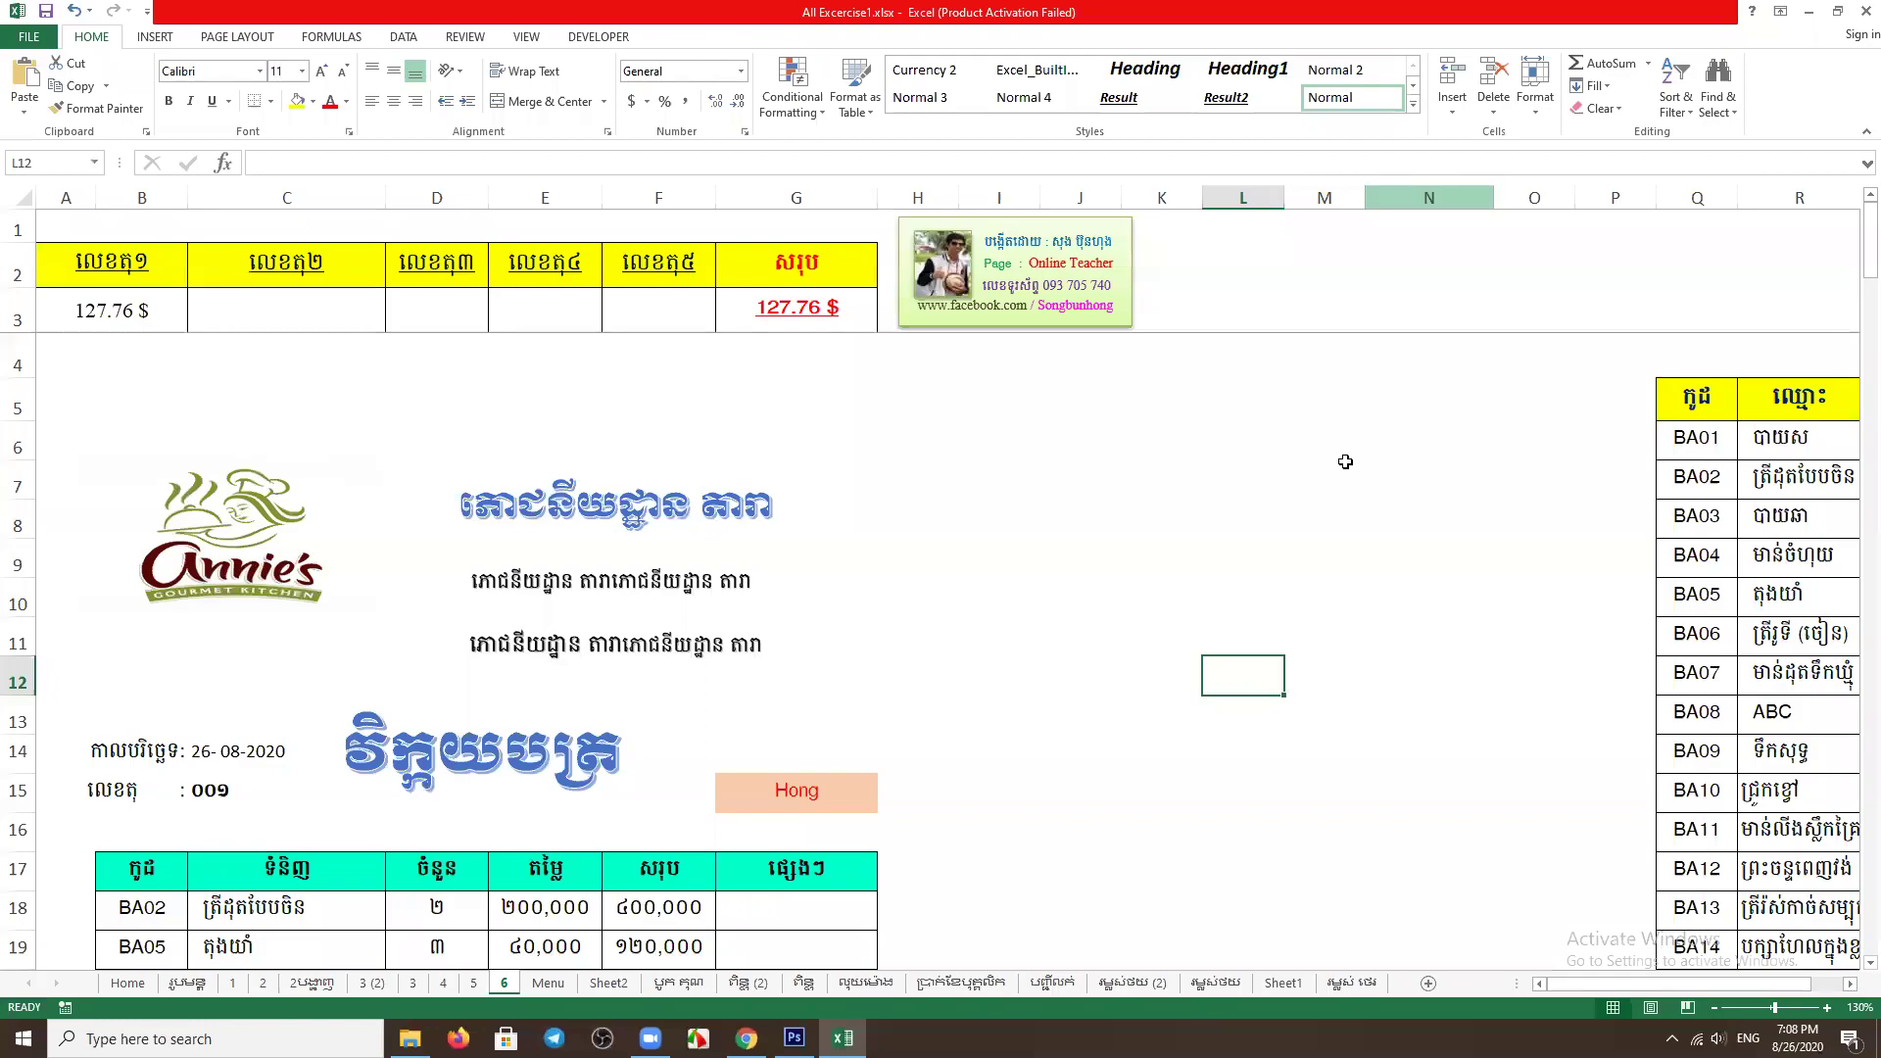
# Switch to sheet 5, which holds the Khmer electricity bill table.
pyautogui.press('Up')
pyautogui.press('Up')
pyautogui.press('Up')
pyautogui.press('Right')
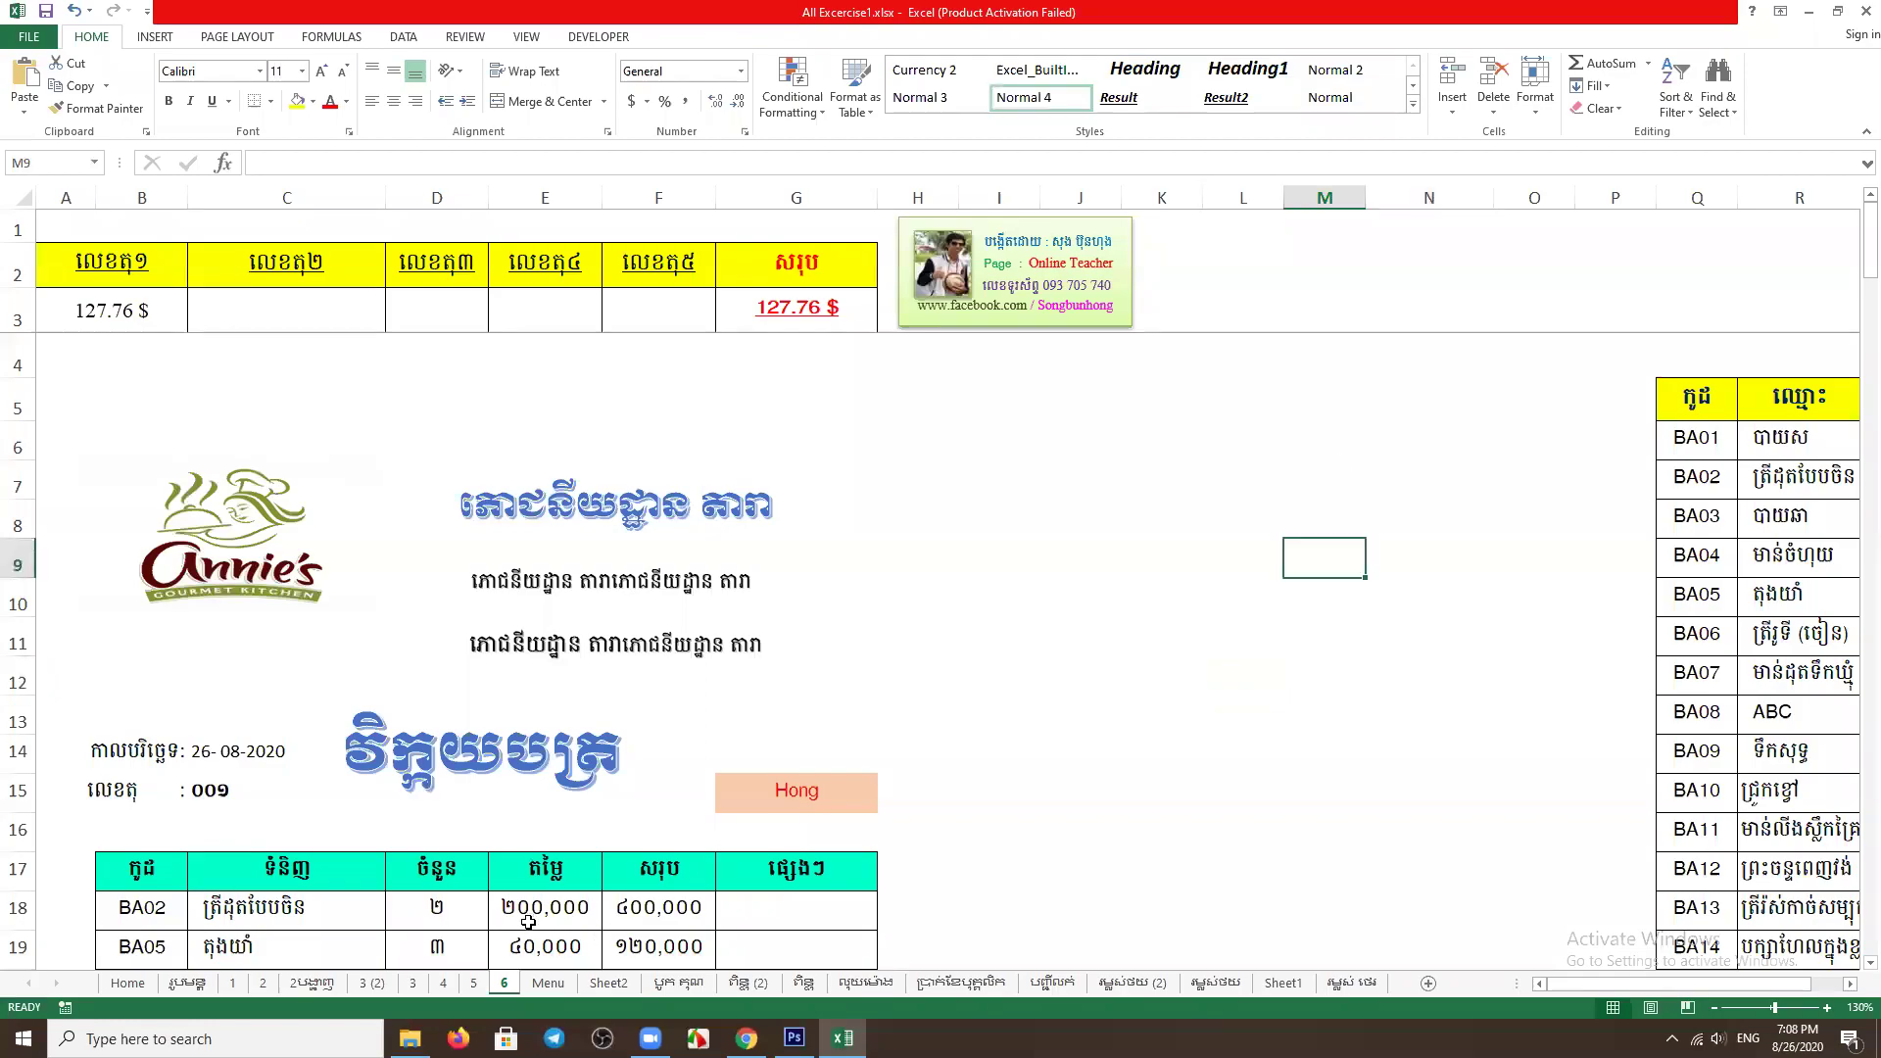
pyautogui.scroll(-2, 885, 675)
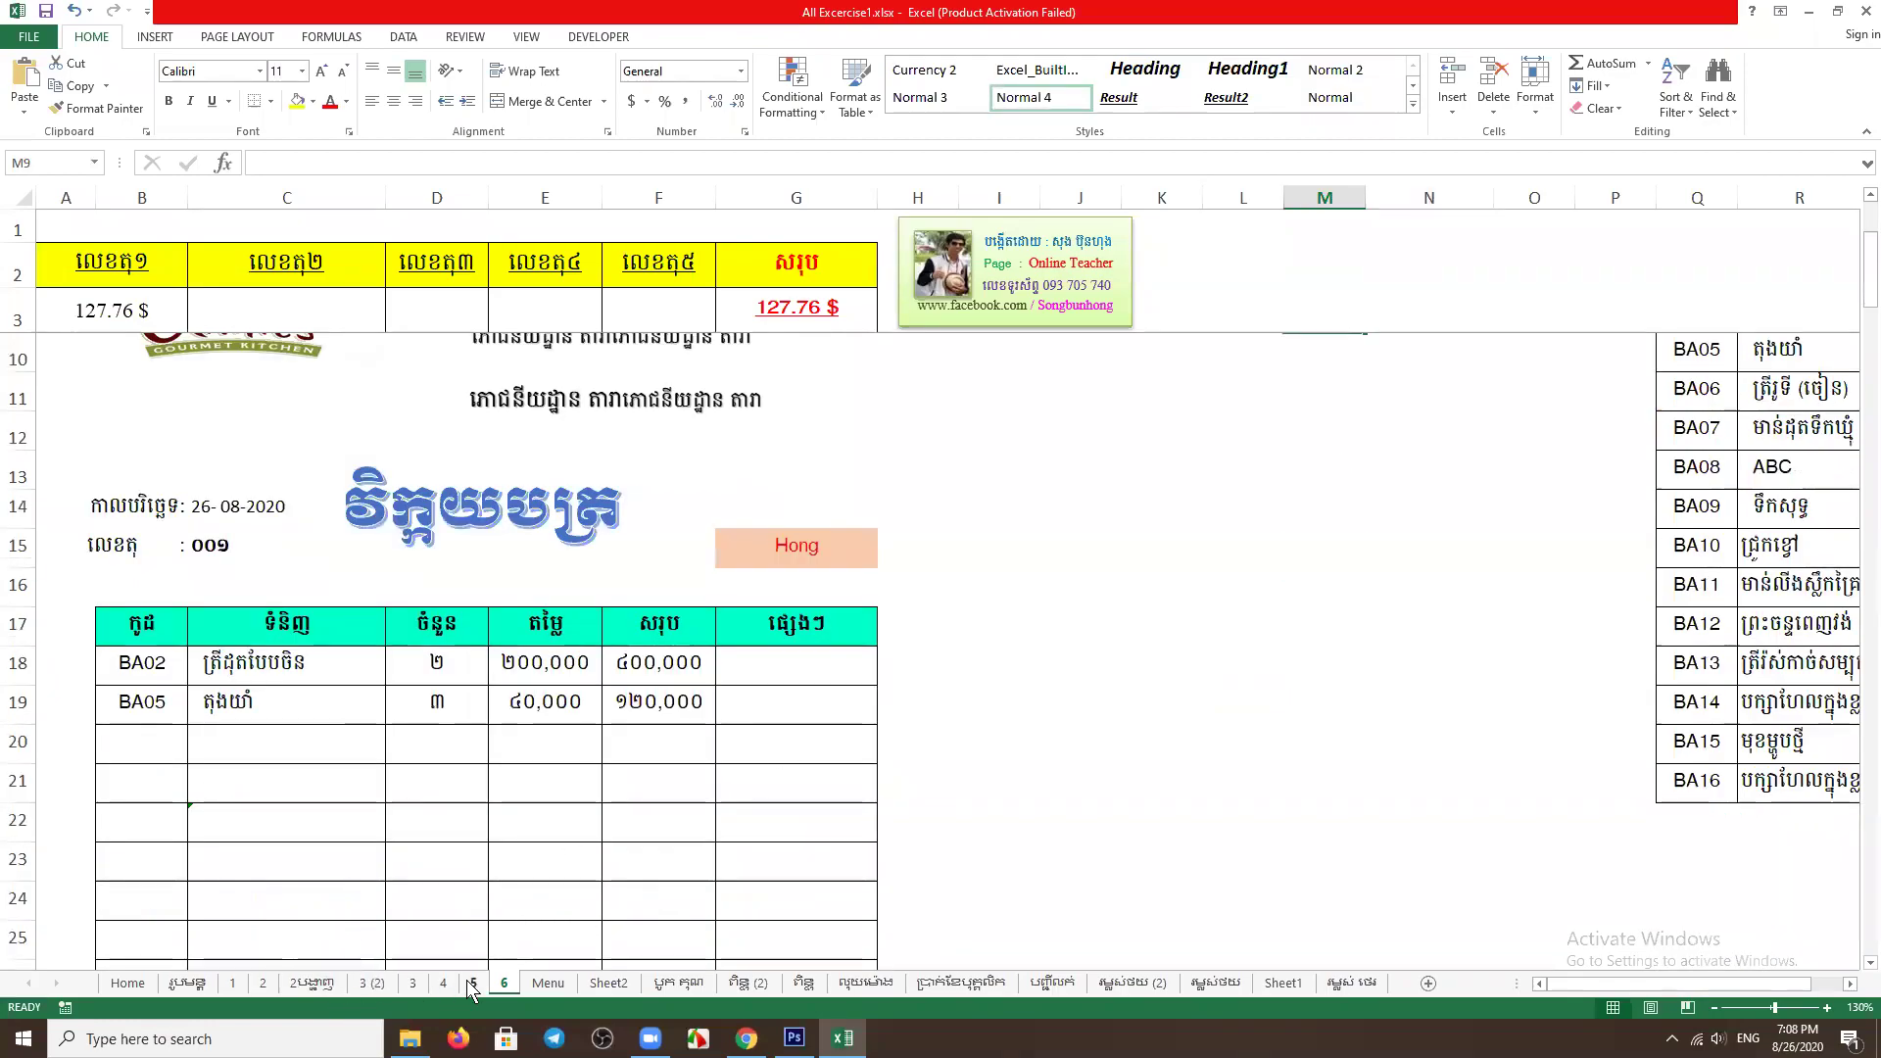
pyautogui.click(473, 983)
# Inspect the usage formula in H17.
pyautogui.click(830, 762)
pyautogui.scroll(-2, 832, 762)
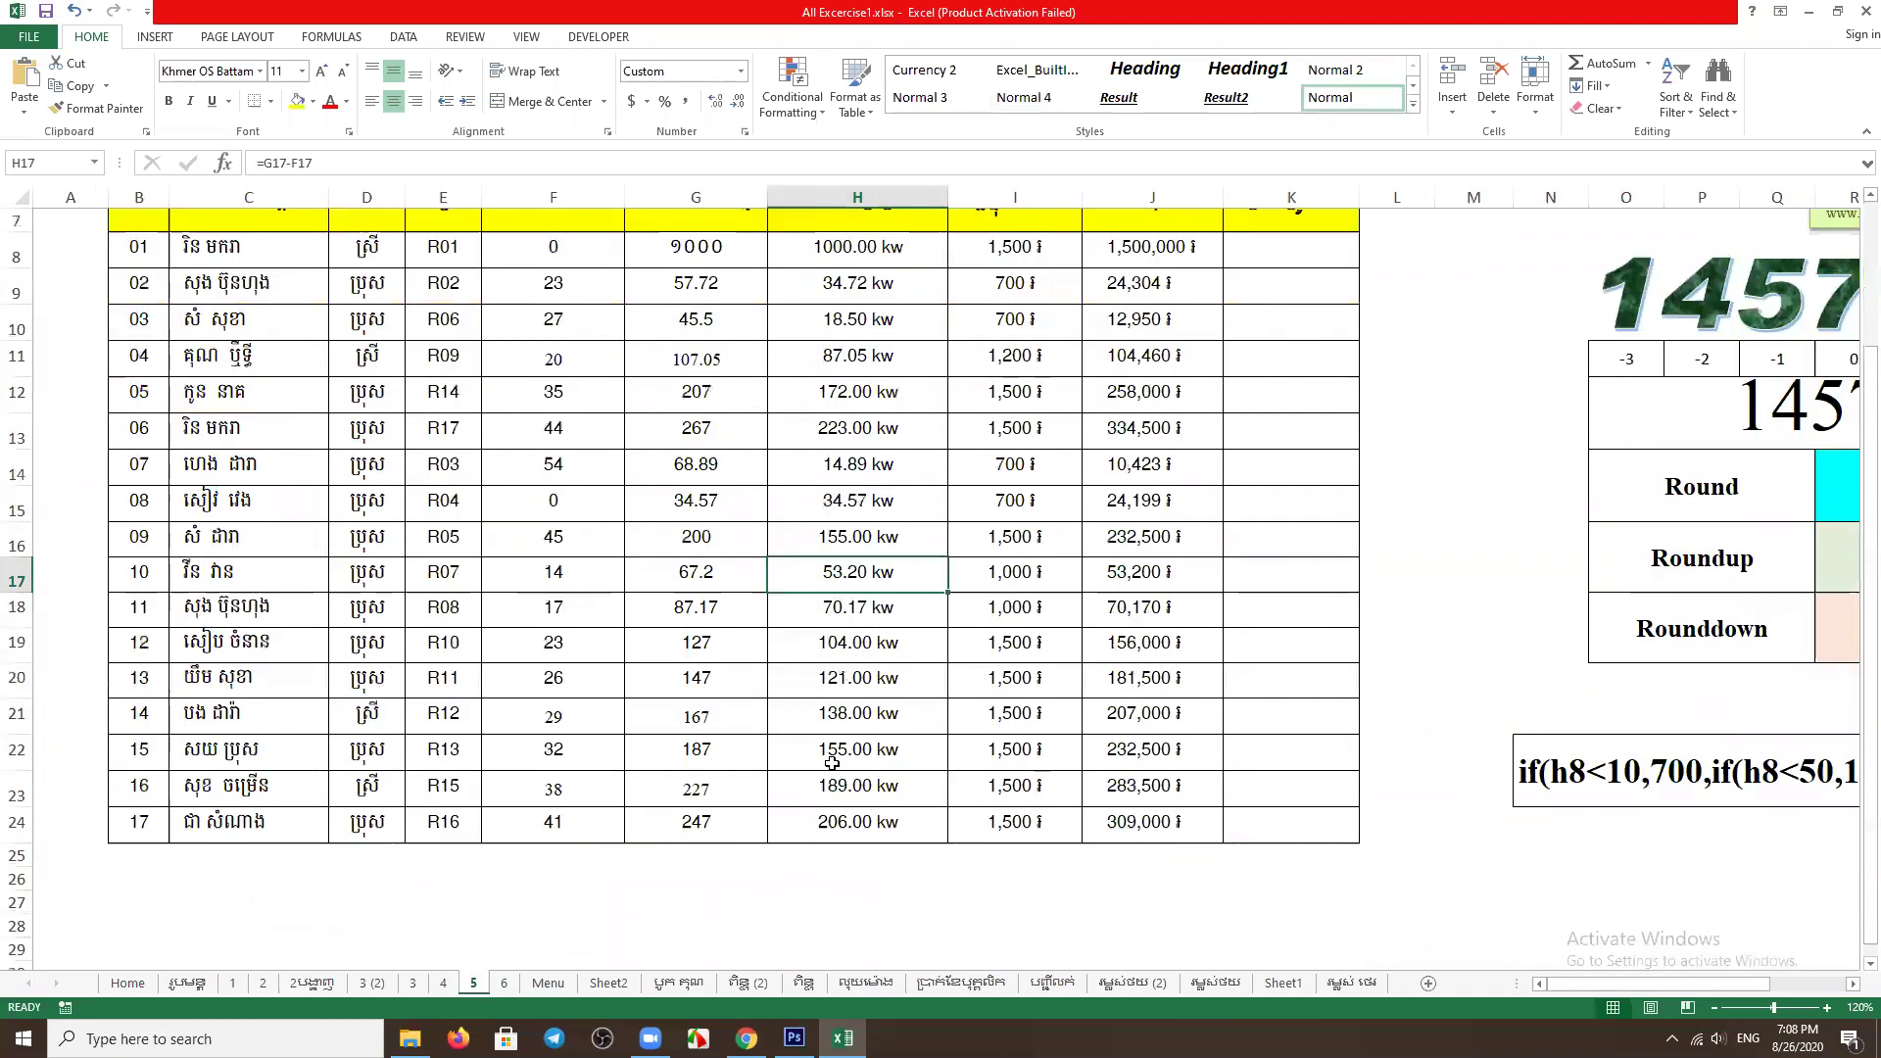
pyautogui.scroll(2, 832, 763)
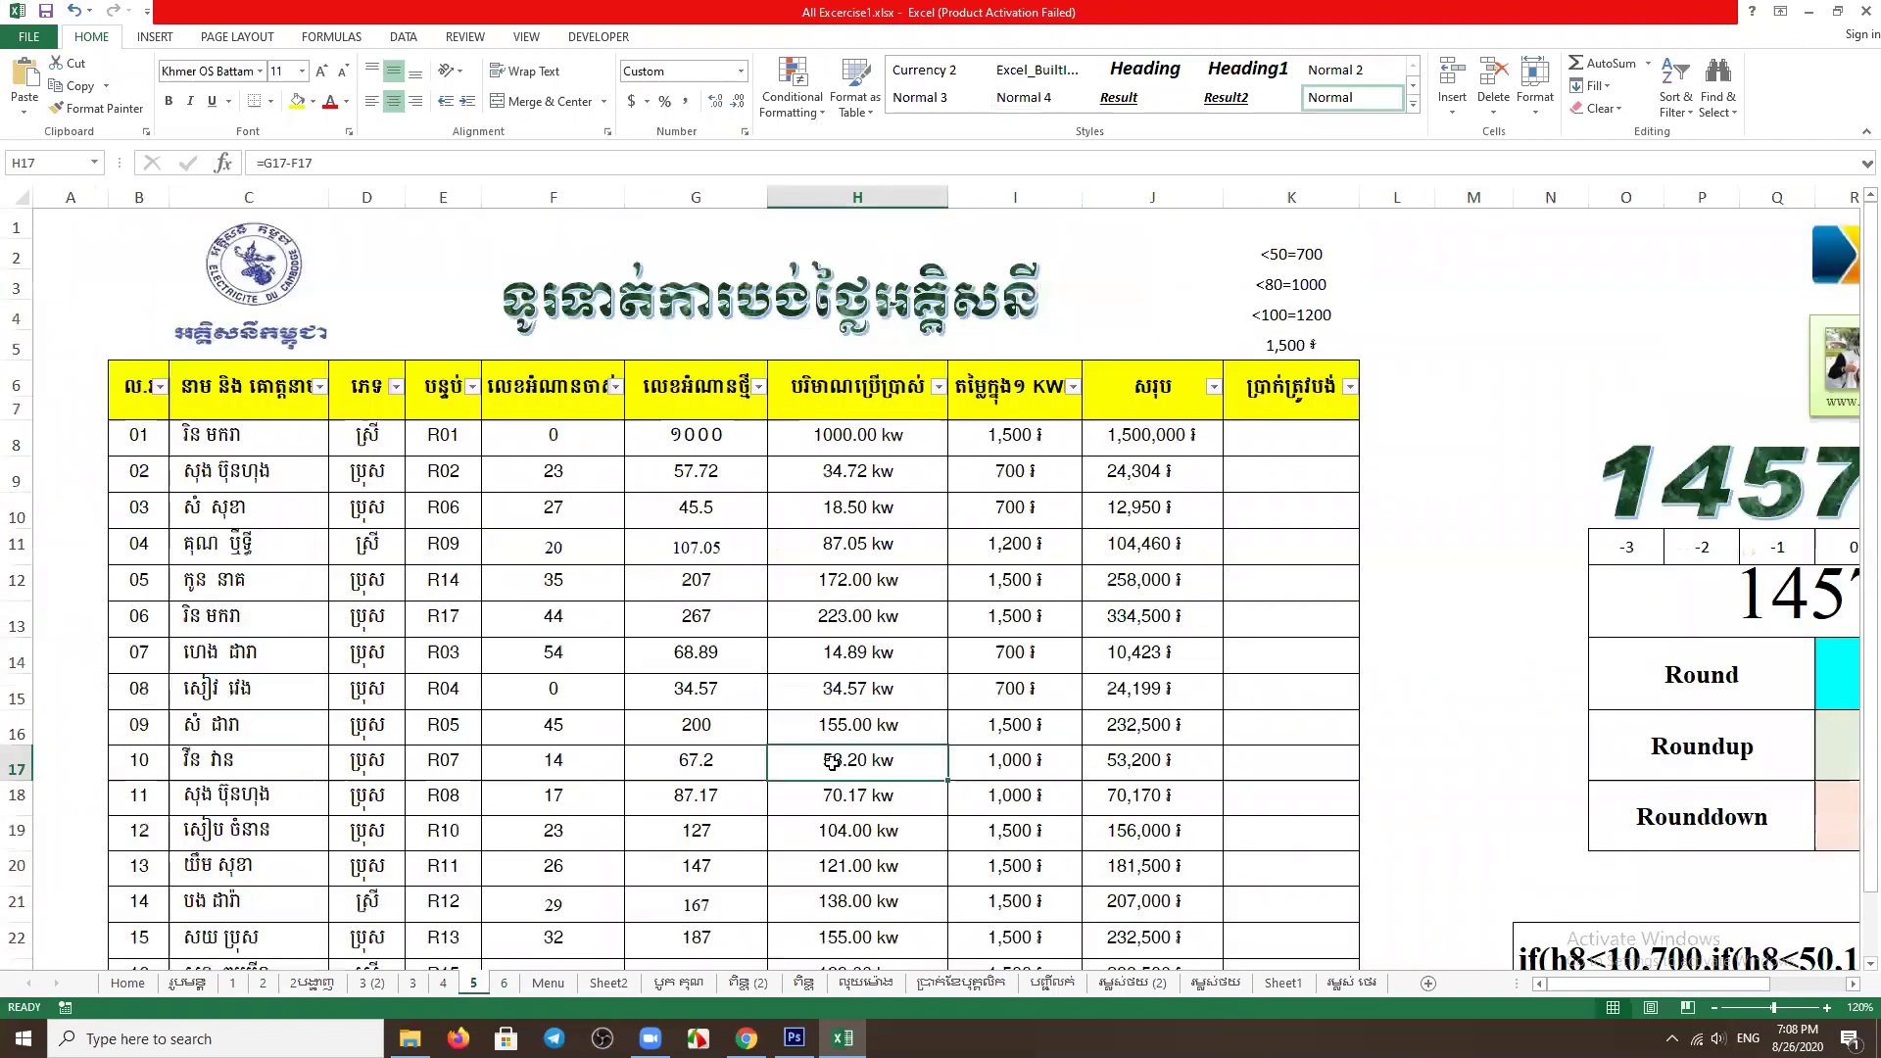
pyautogui.scroll(-1, 831, 762)
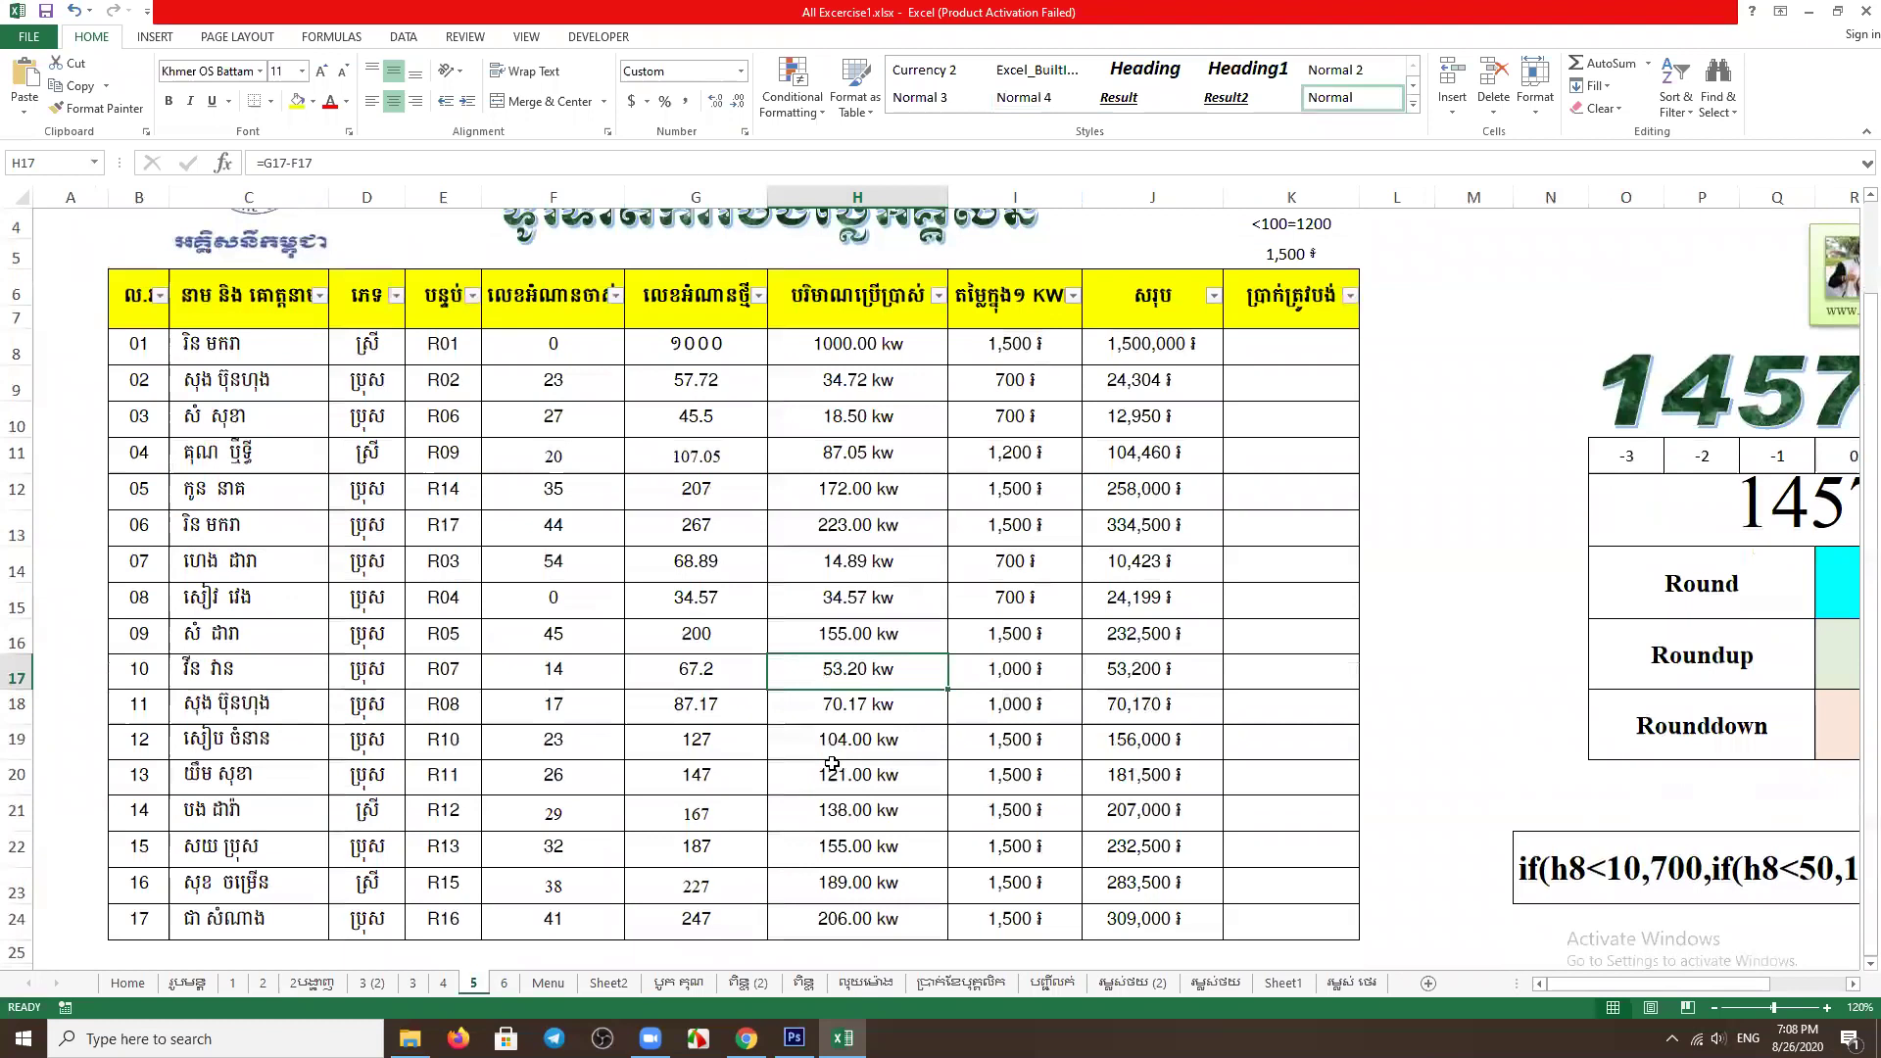
pyautogui.scroll(1, 831, 762)
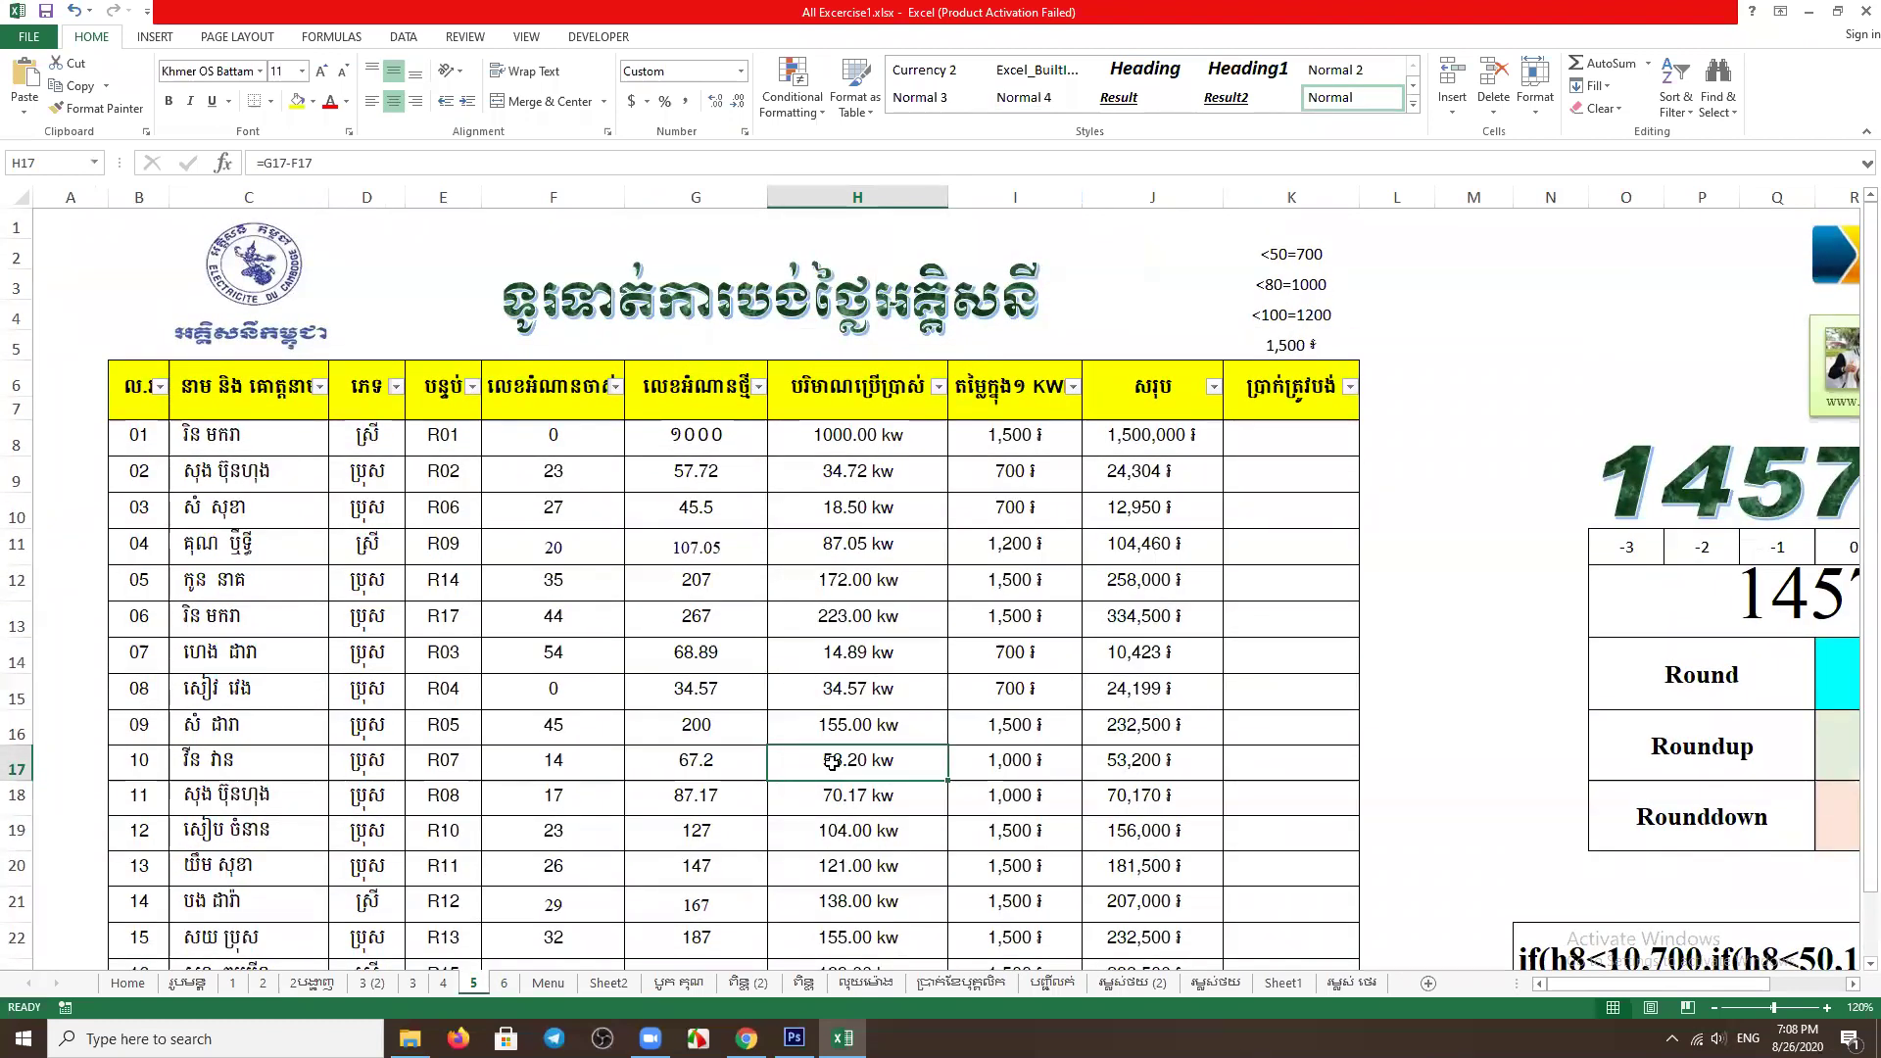
pyautogui.scroll(-1, 832, 762)
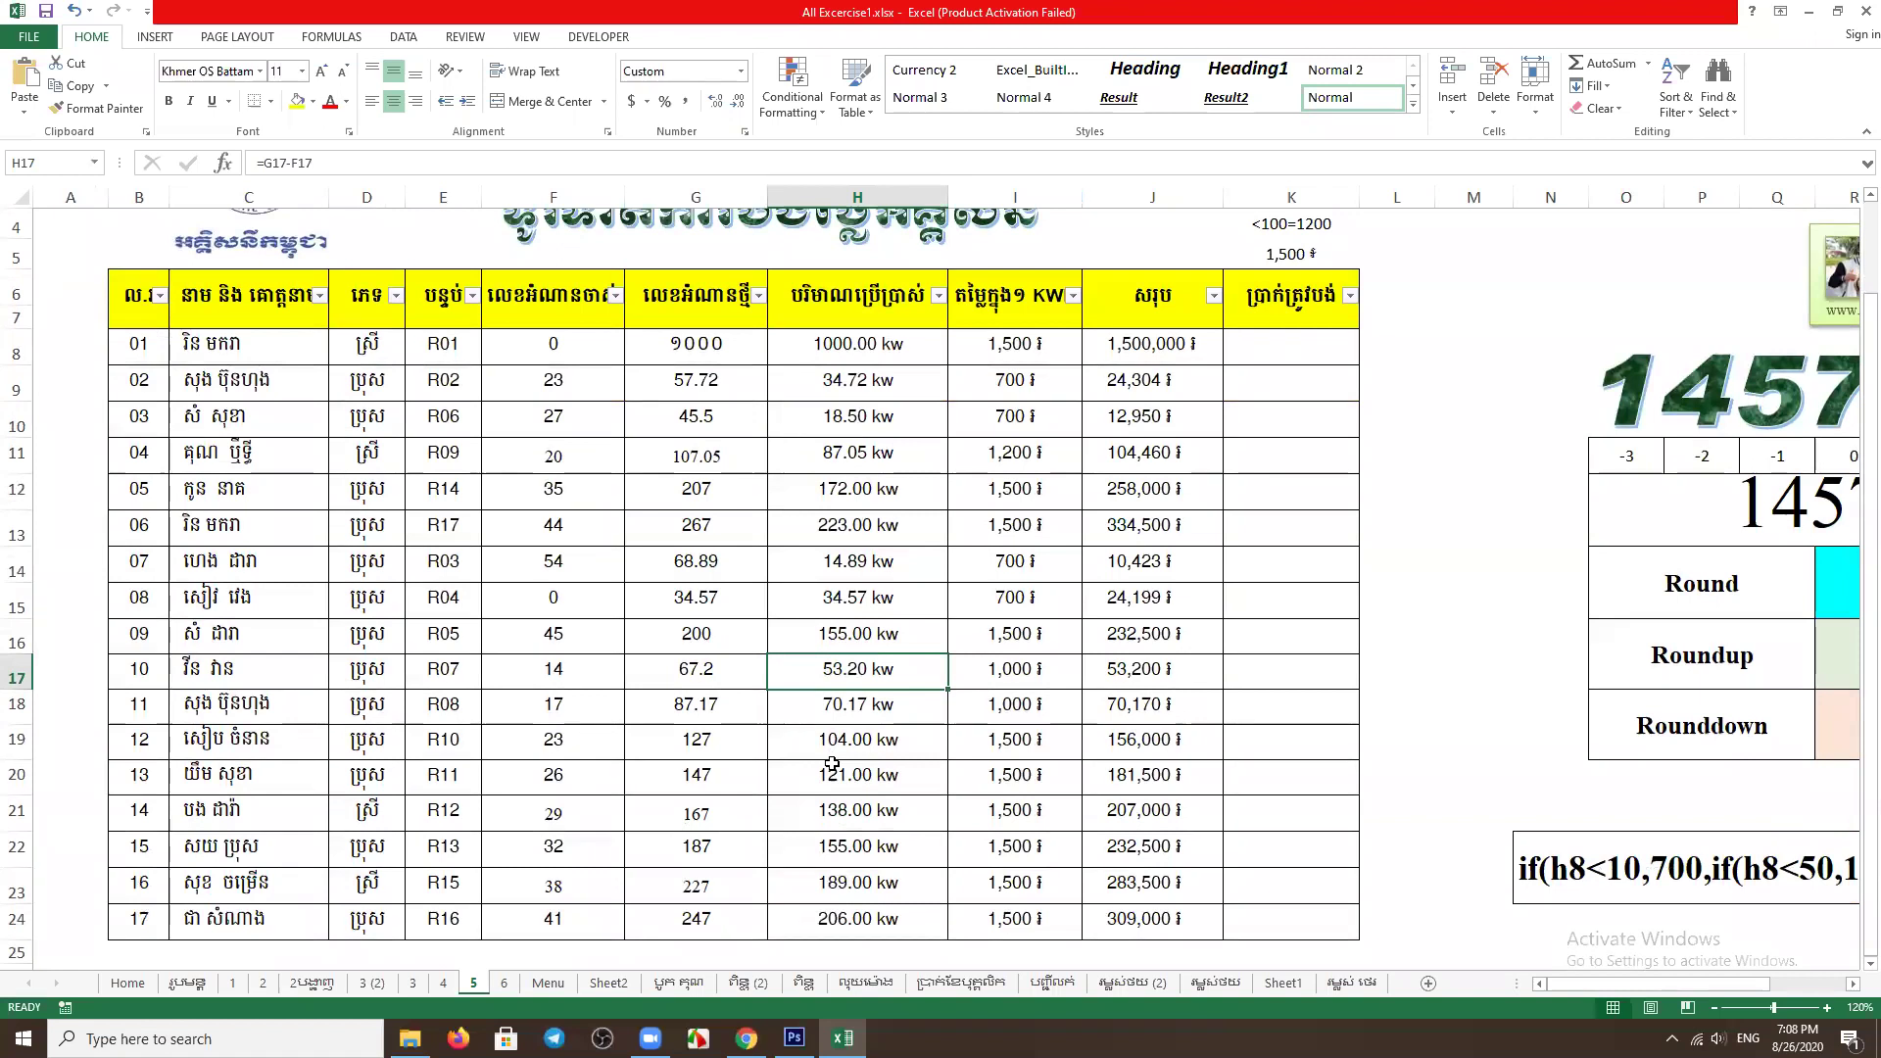
pyautogui.scroll(1, 831, 762)
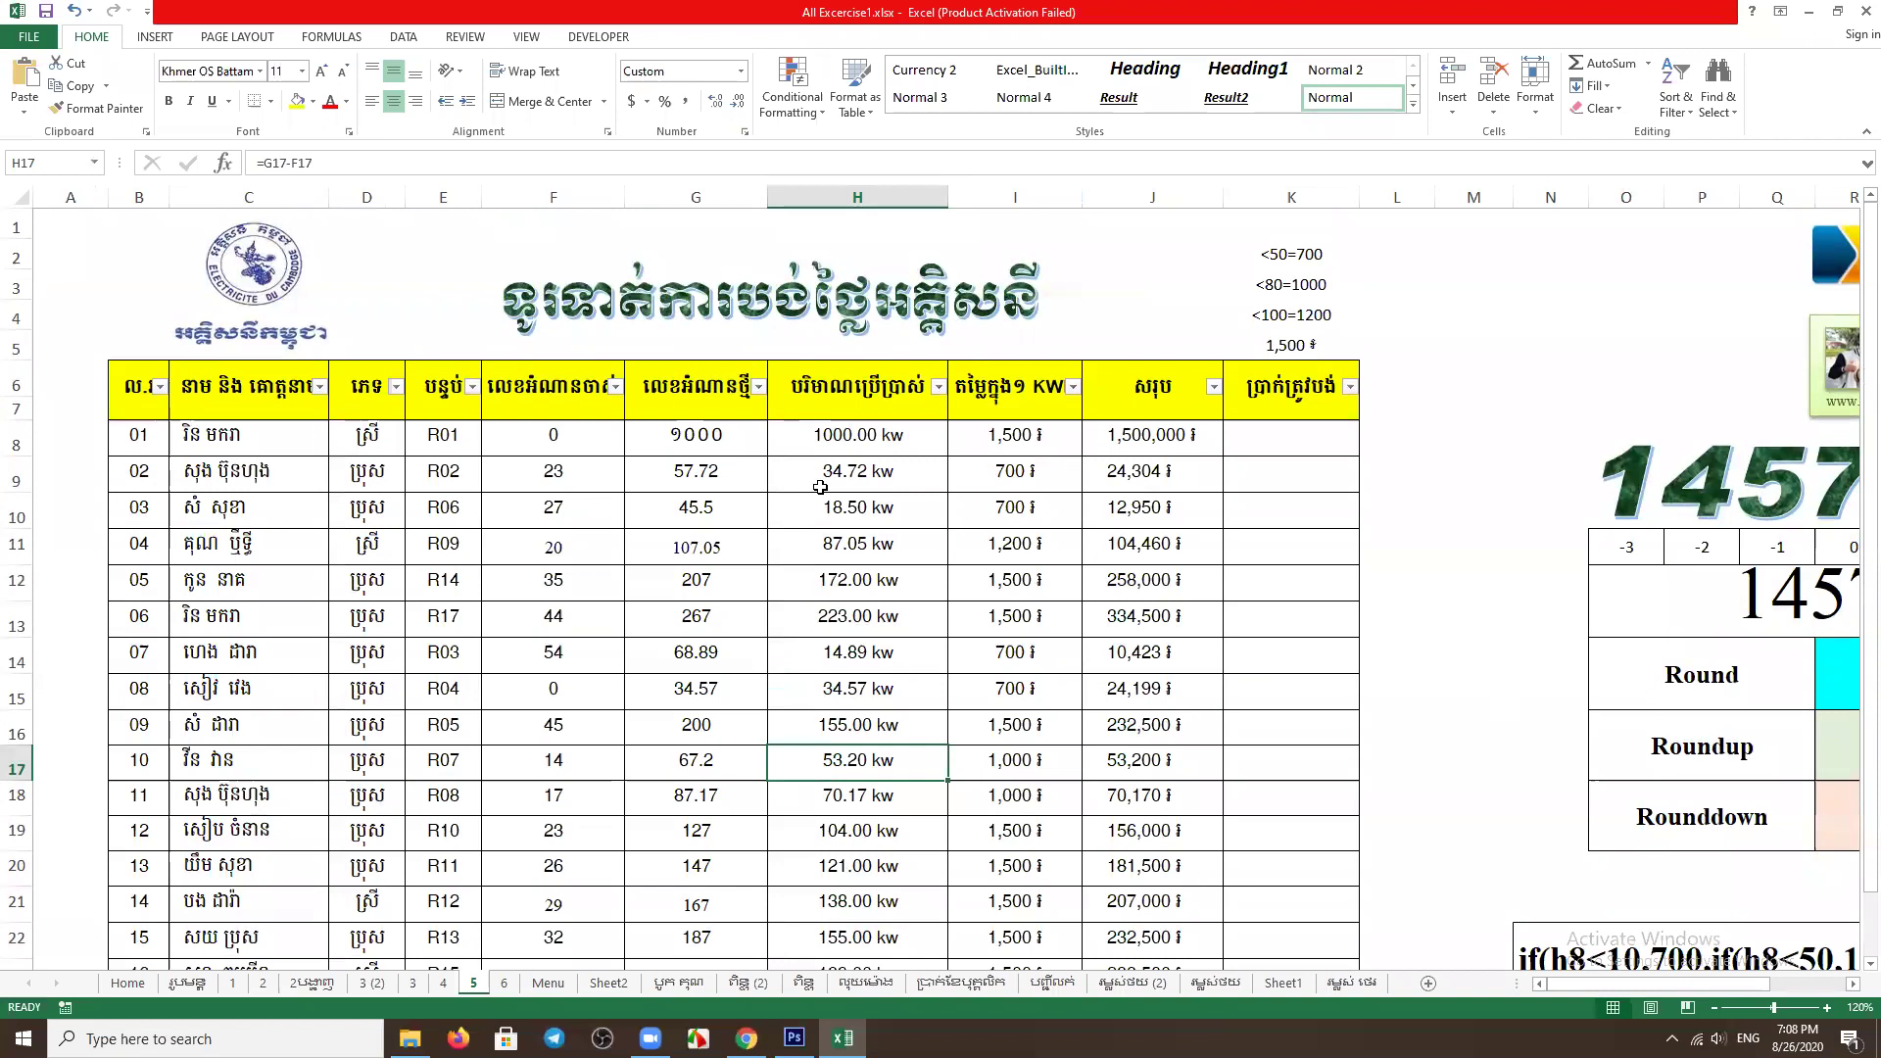
# Inspect the nested IF unit-price formula in I9.
pyautogui.click(1042, 491)
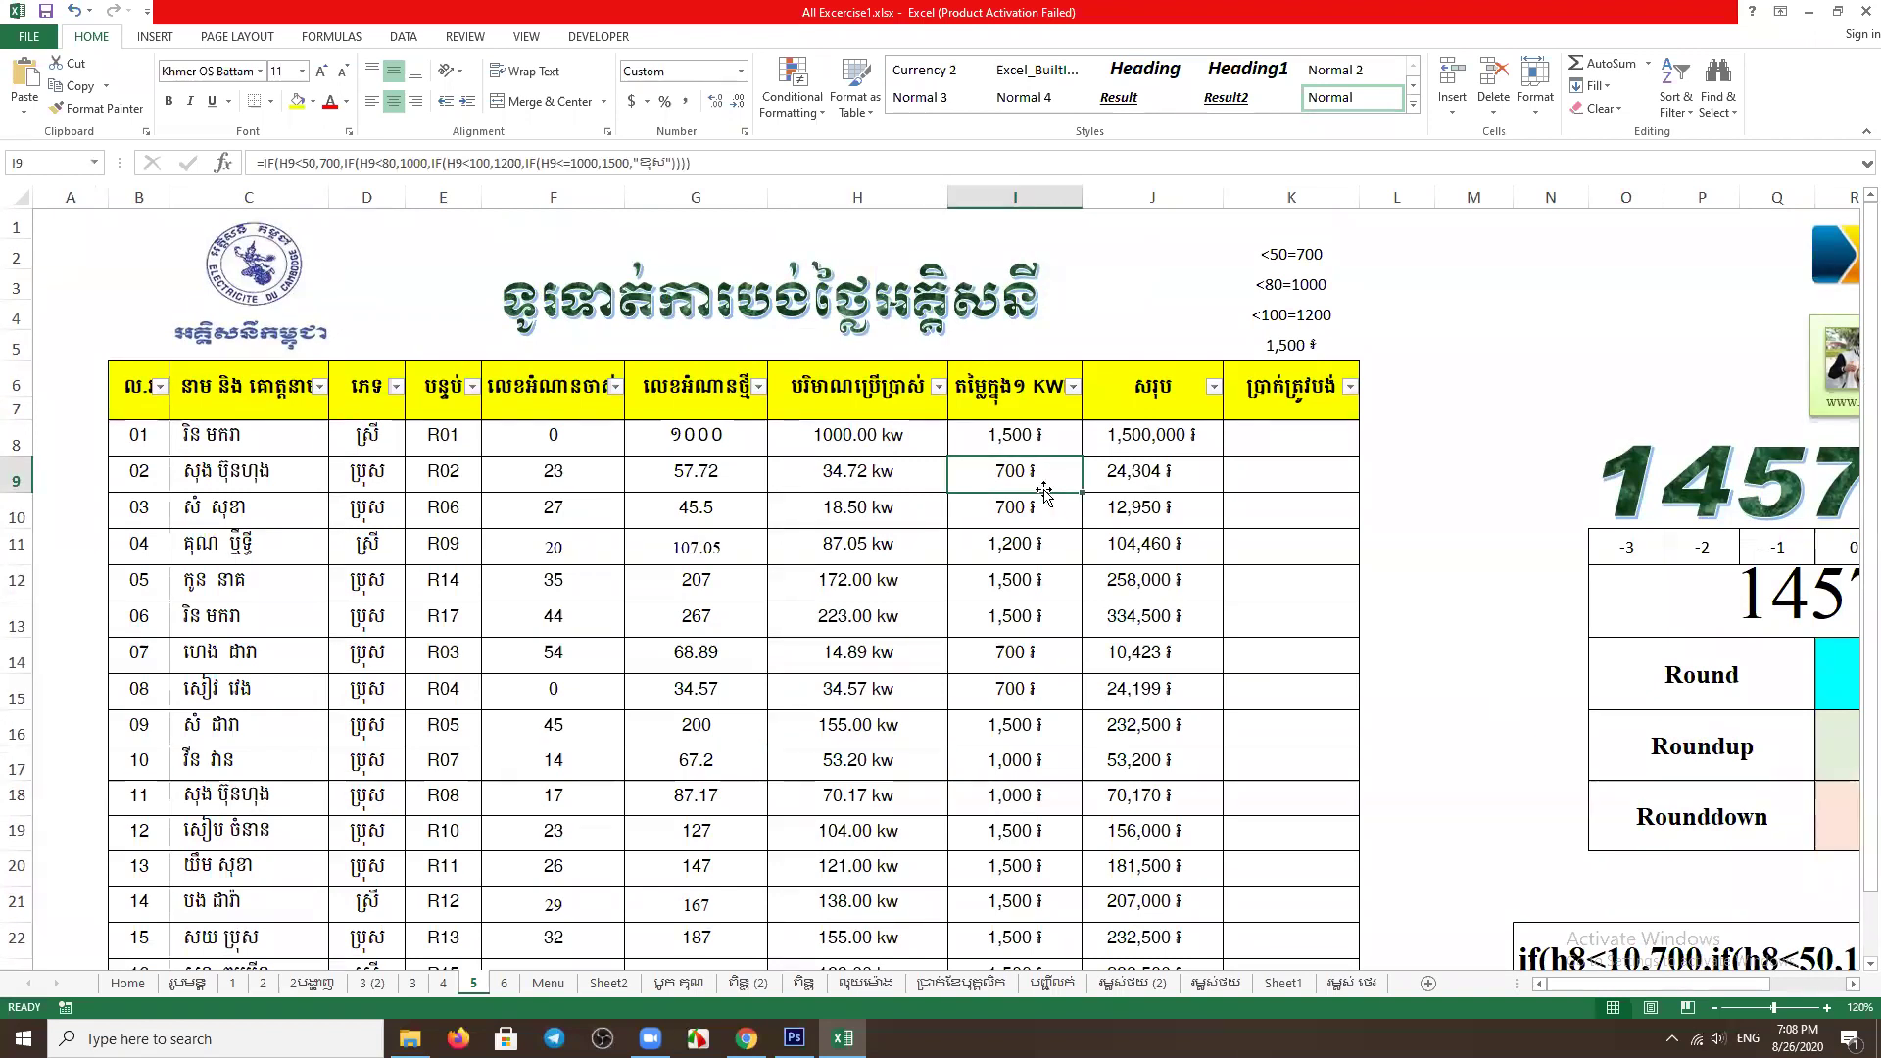
pyautogui.scroll(-1, 1042, 493)
pyautogui.scroll(1, 1043, 493)
pyautogui.scroll(-1, 294, 431)
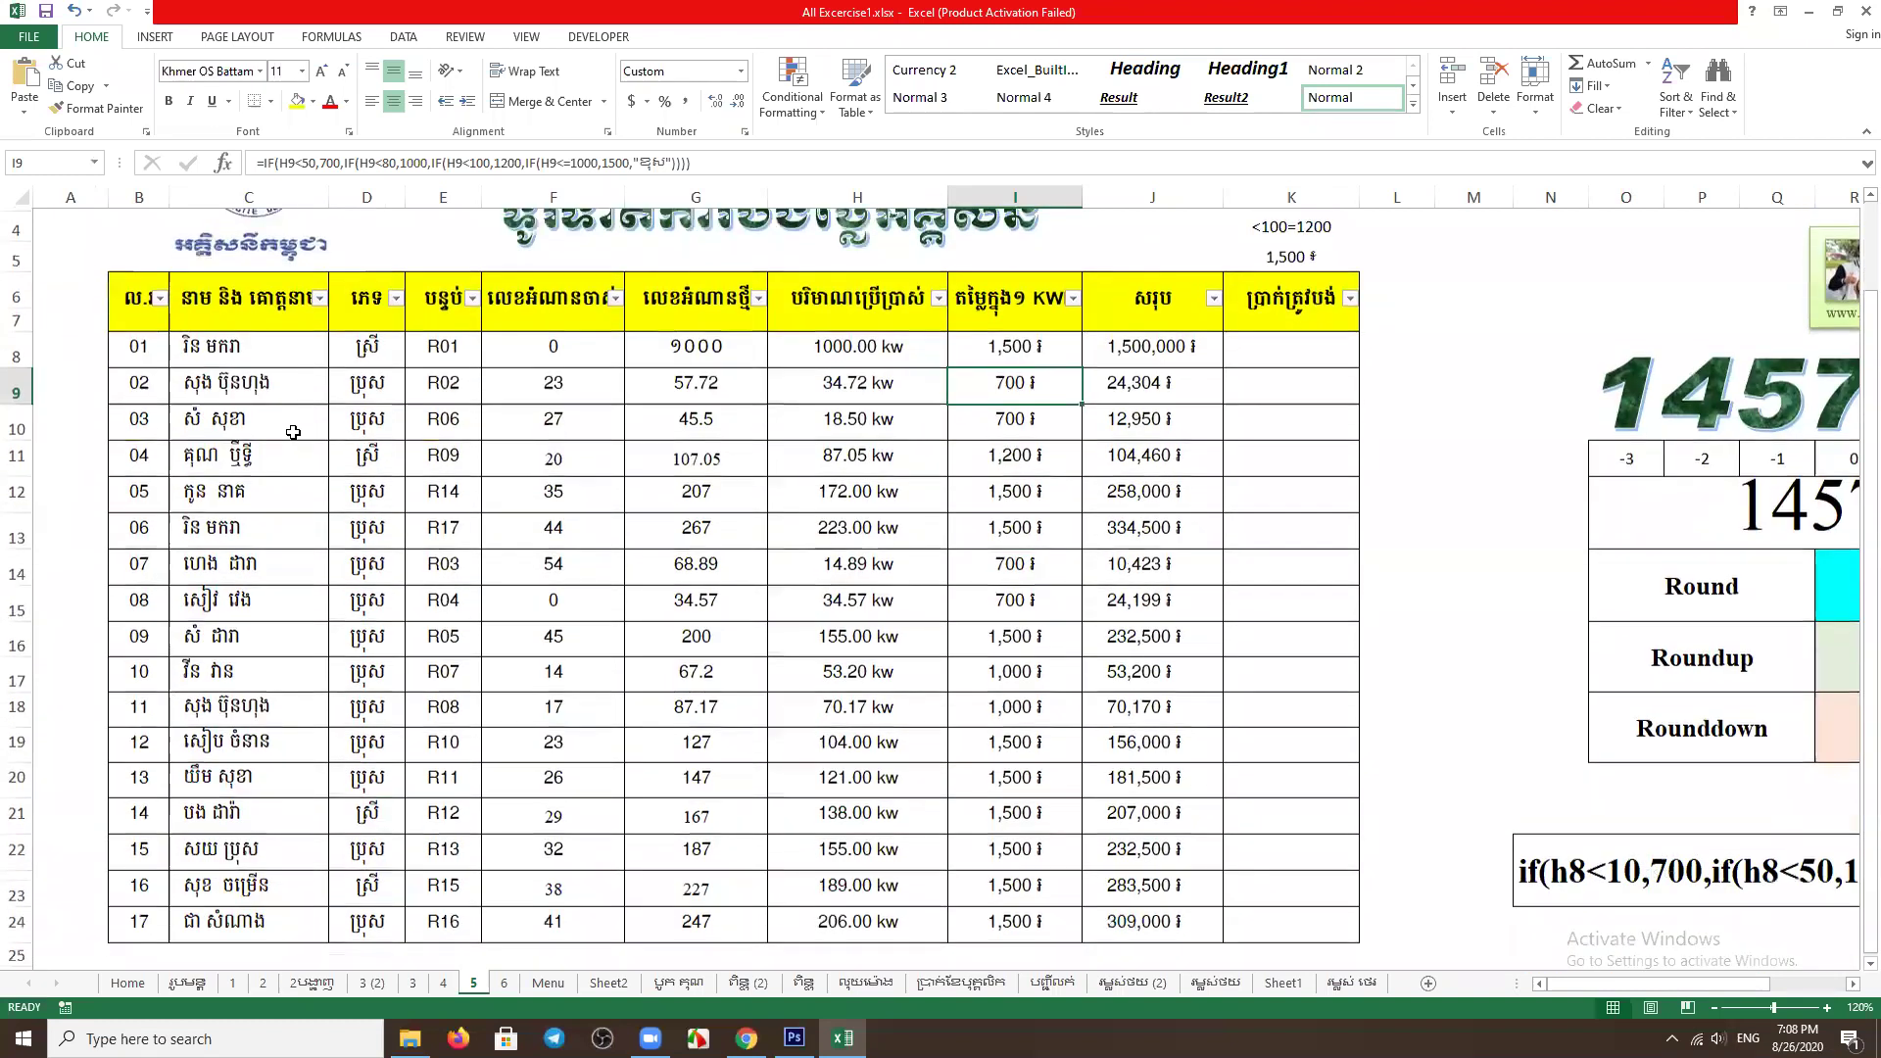
# Review the readings: G8's 1000, the old readings F8:F24 and customer name C8.
pyautogui.click(566, 347)
pyautogui.click(705, 350)
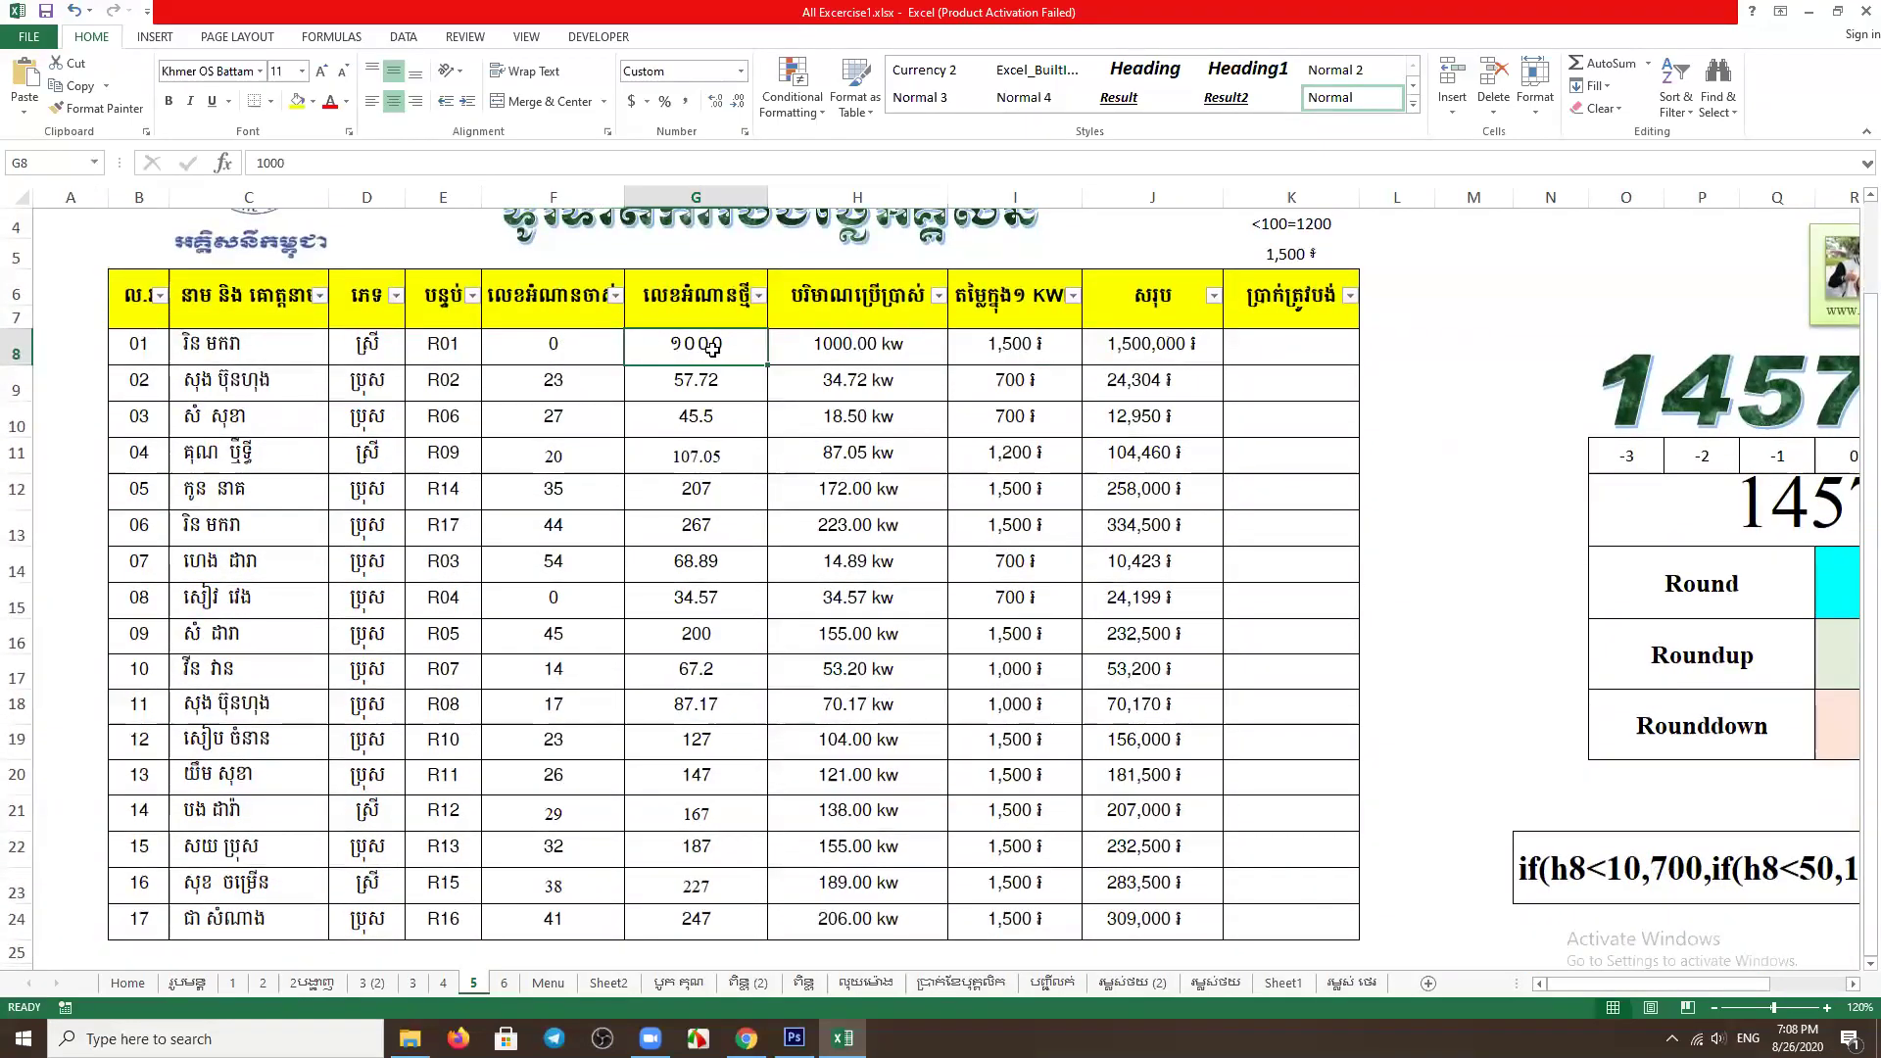
pyautogui.moveTo(579, 347); pyautogui.dragTo(587, 915)
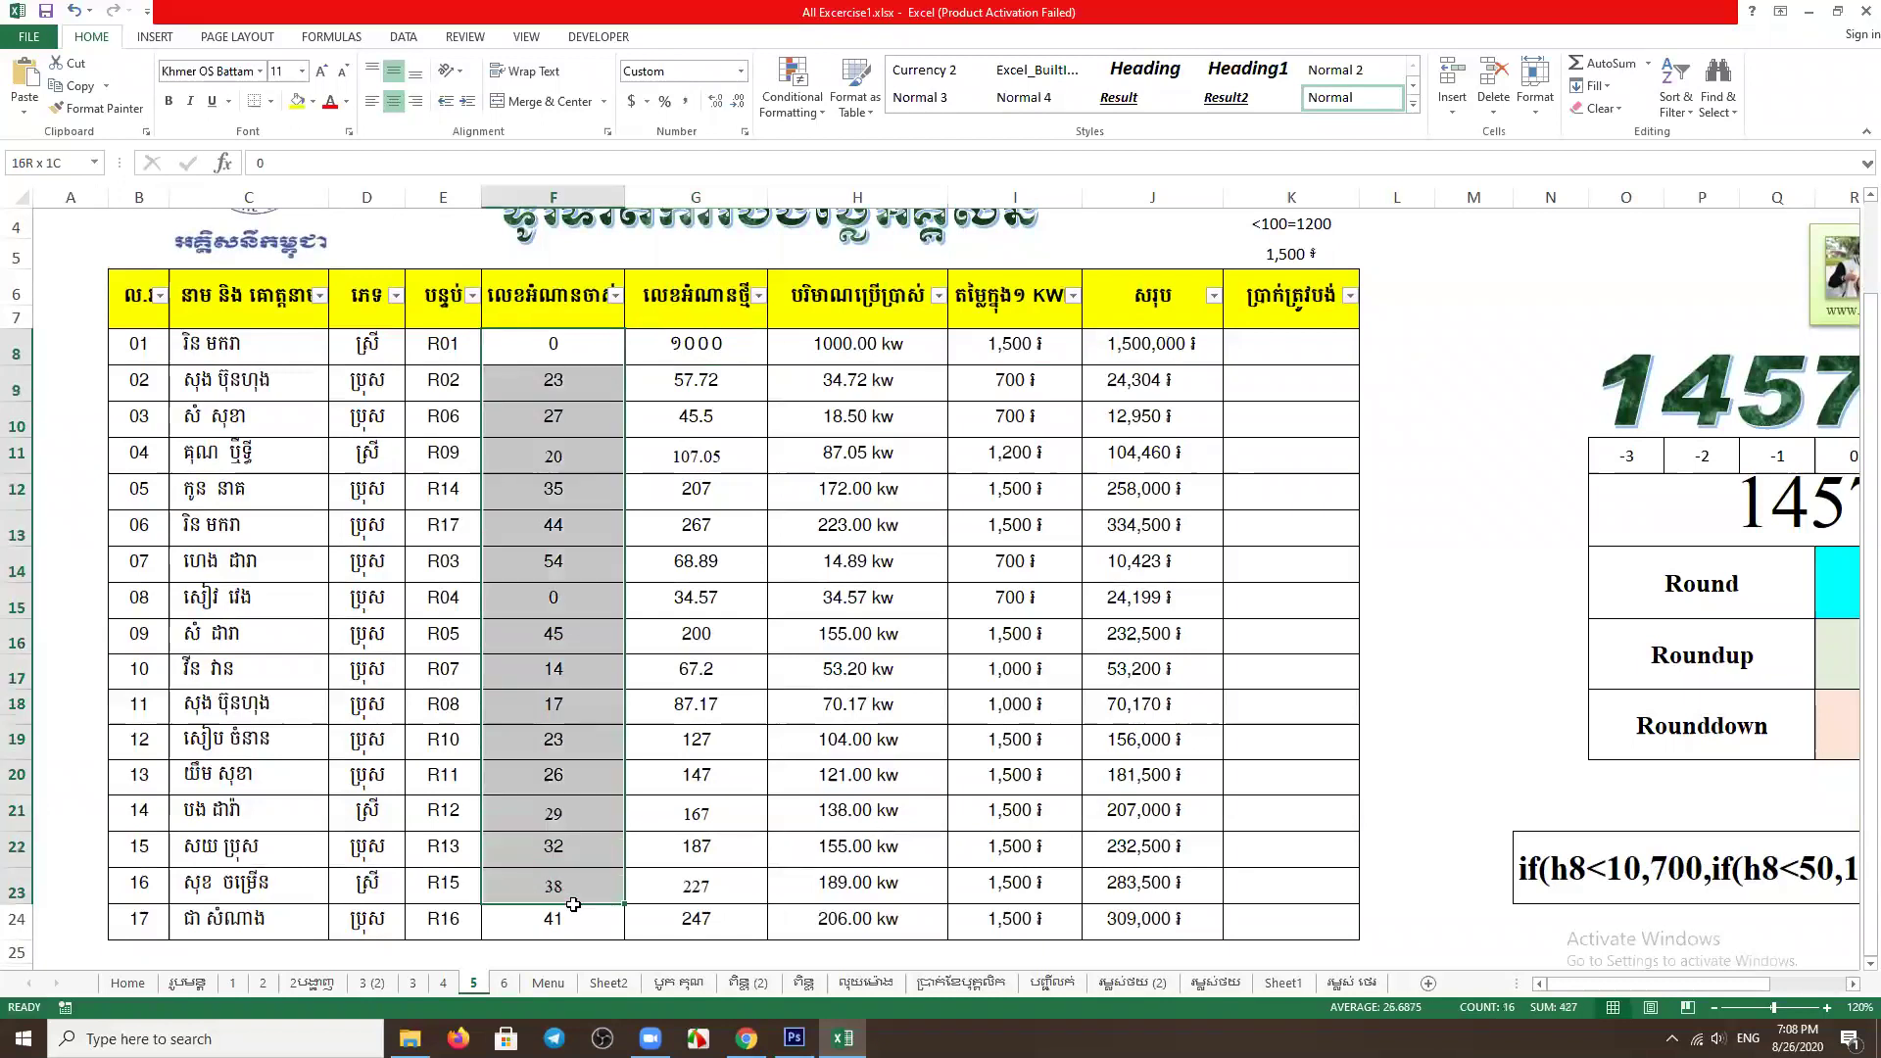
pyautogui.scroll(1, 569, 587)
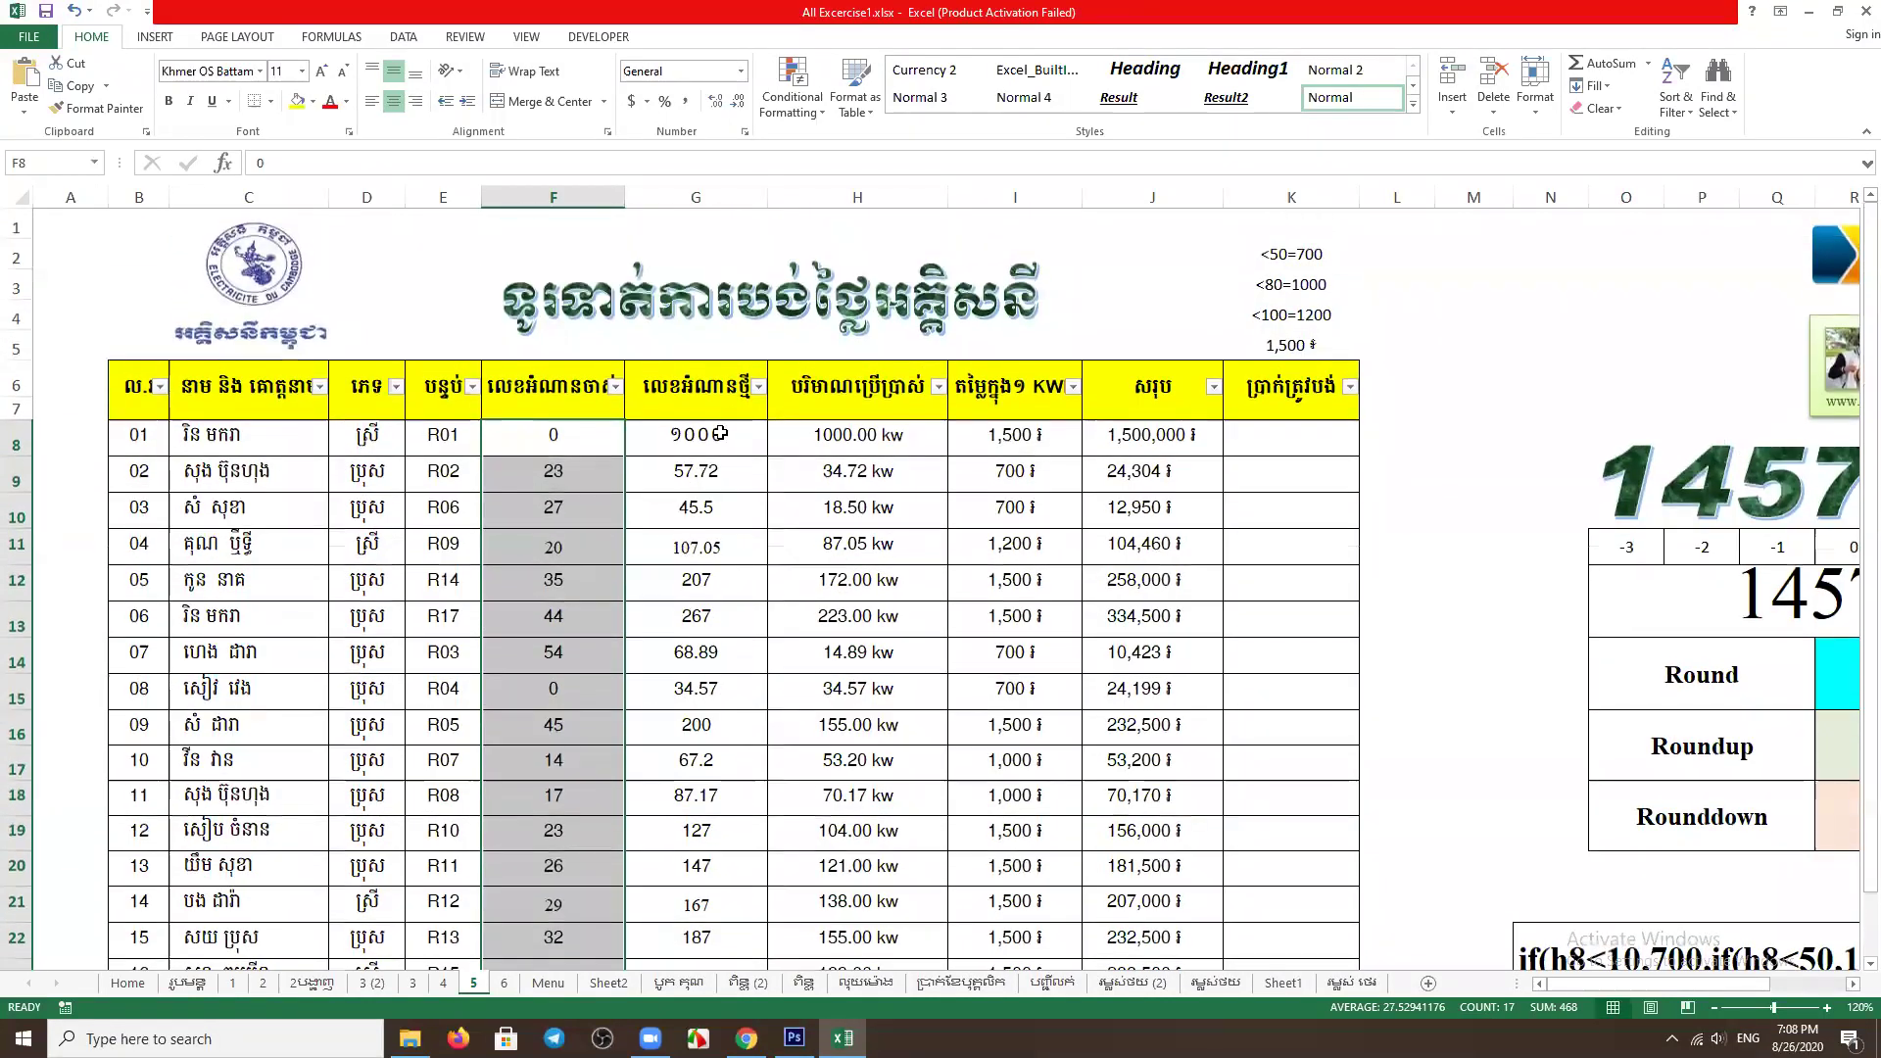
pyautogui.click(556, 435)
pyautogui.click(289, 435)
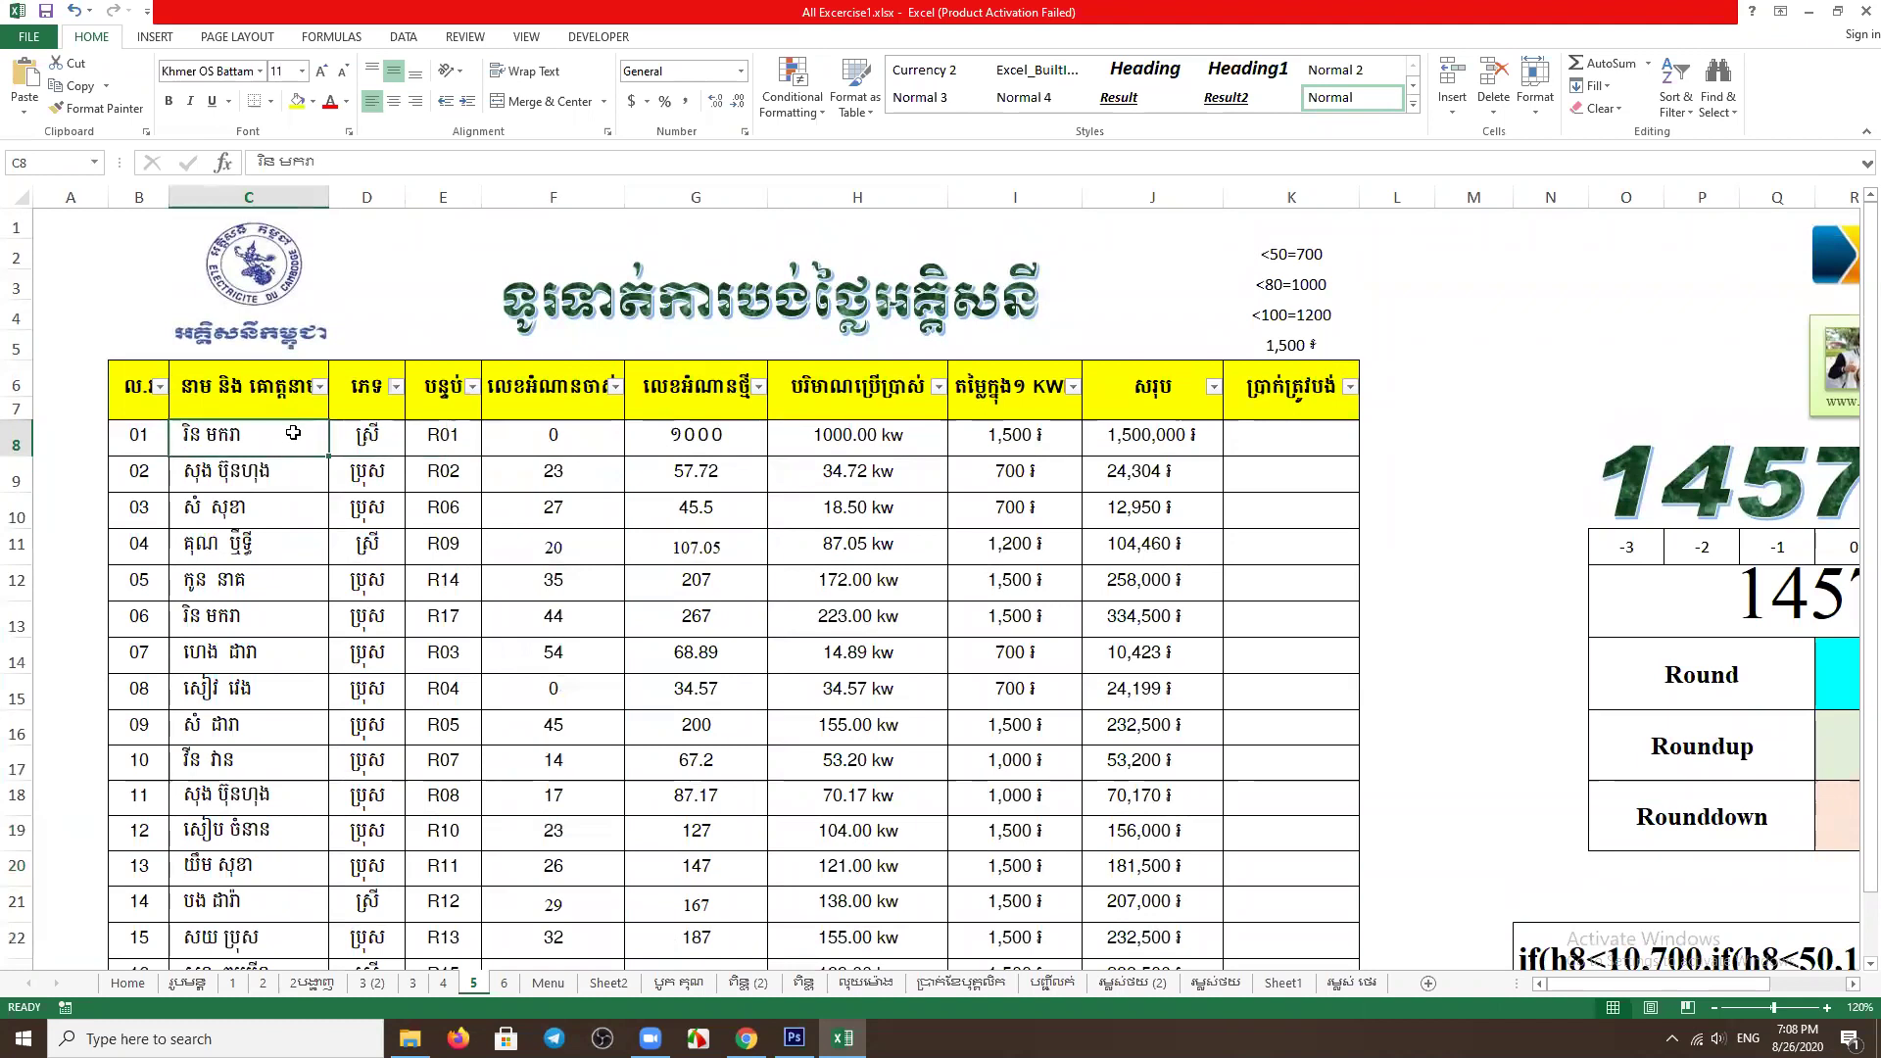
pyautogui.click(554, 437)
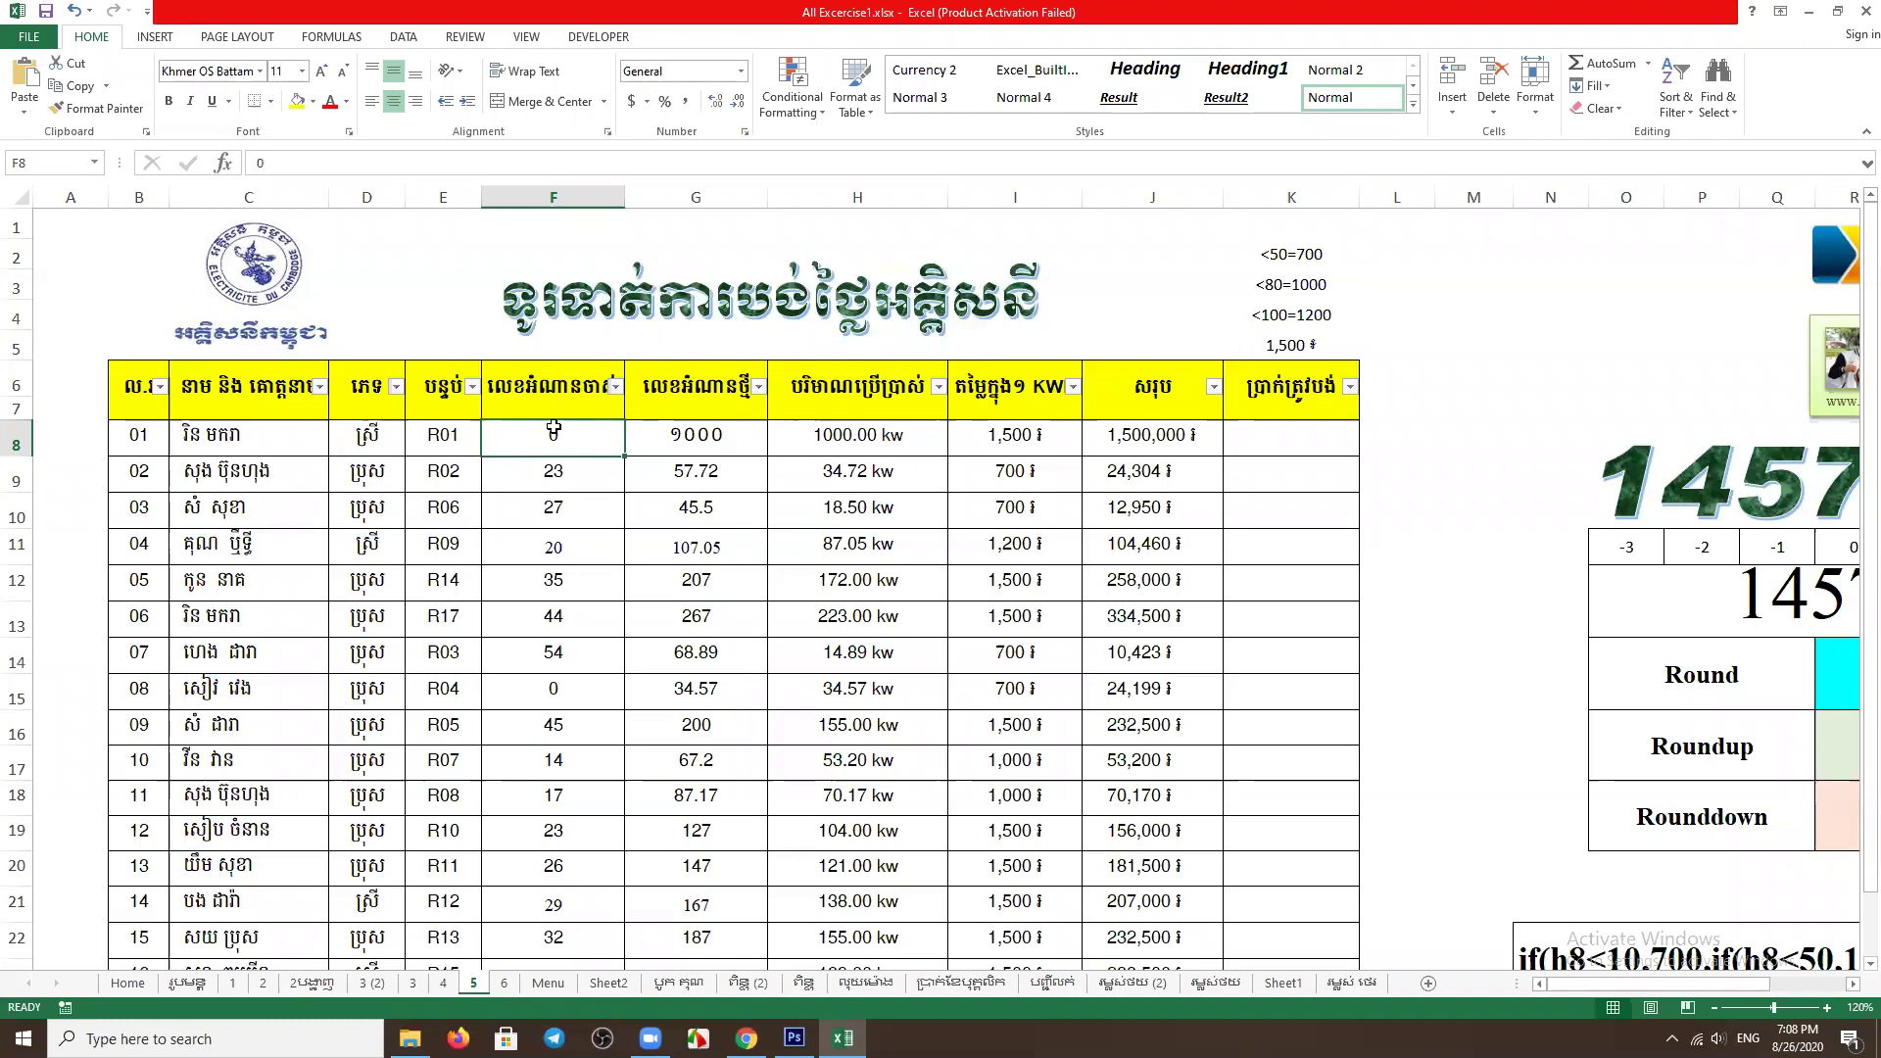
# Enter 54 as G8's new reading and copy G9's number format onto it with Format Painter.
pyautogui.click(716, 435)
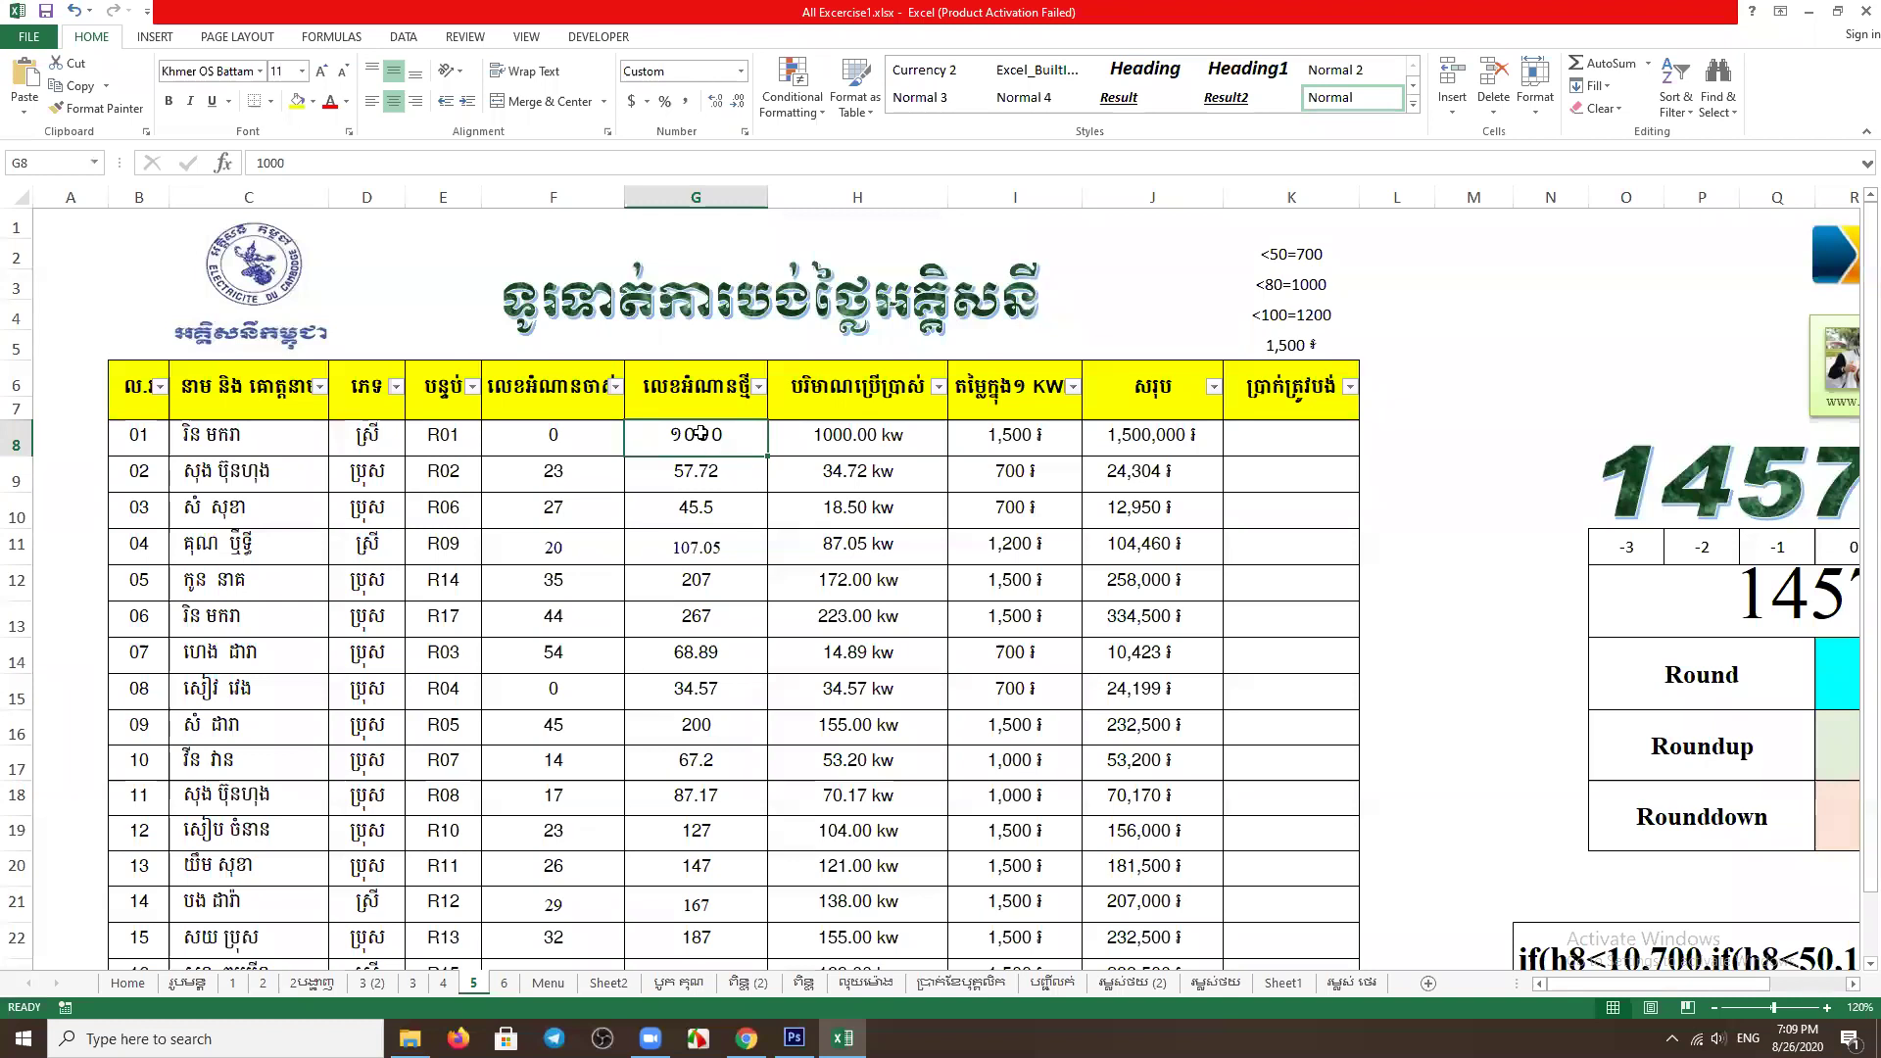
pyautogui.write('54')
pyautogui.press('Return')
pyautogui.click(730, 440)
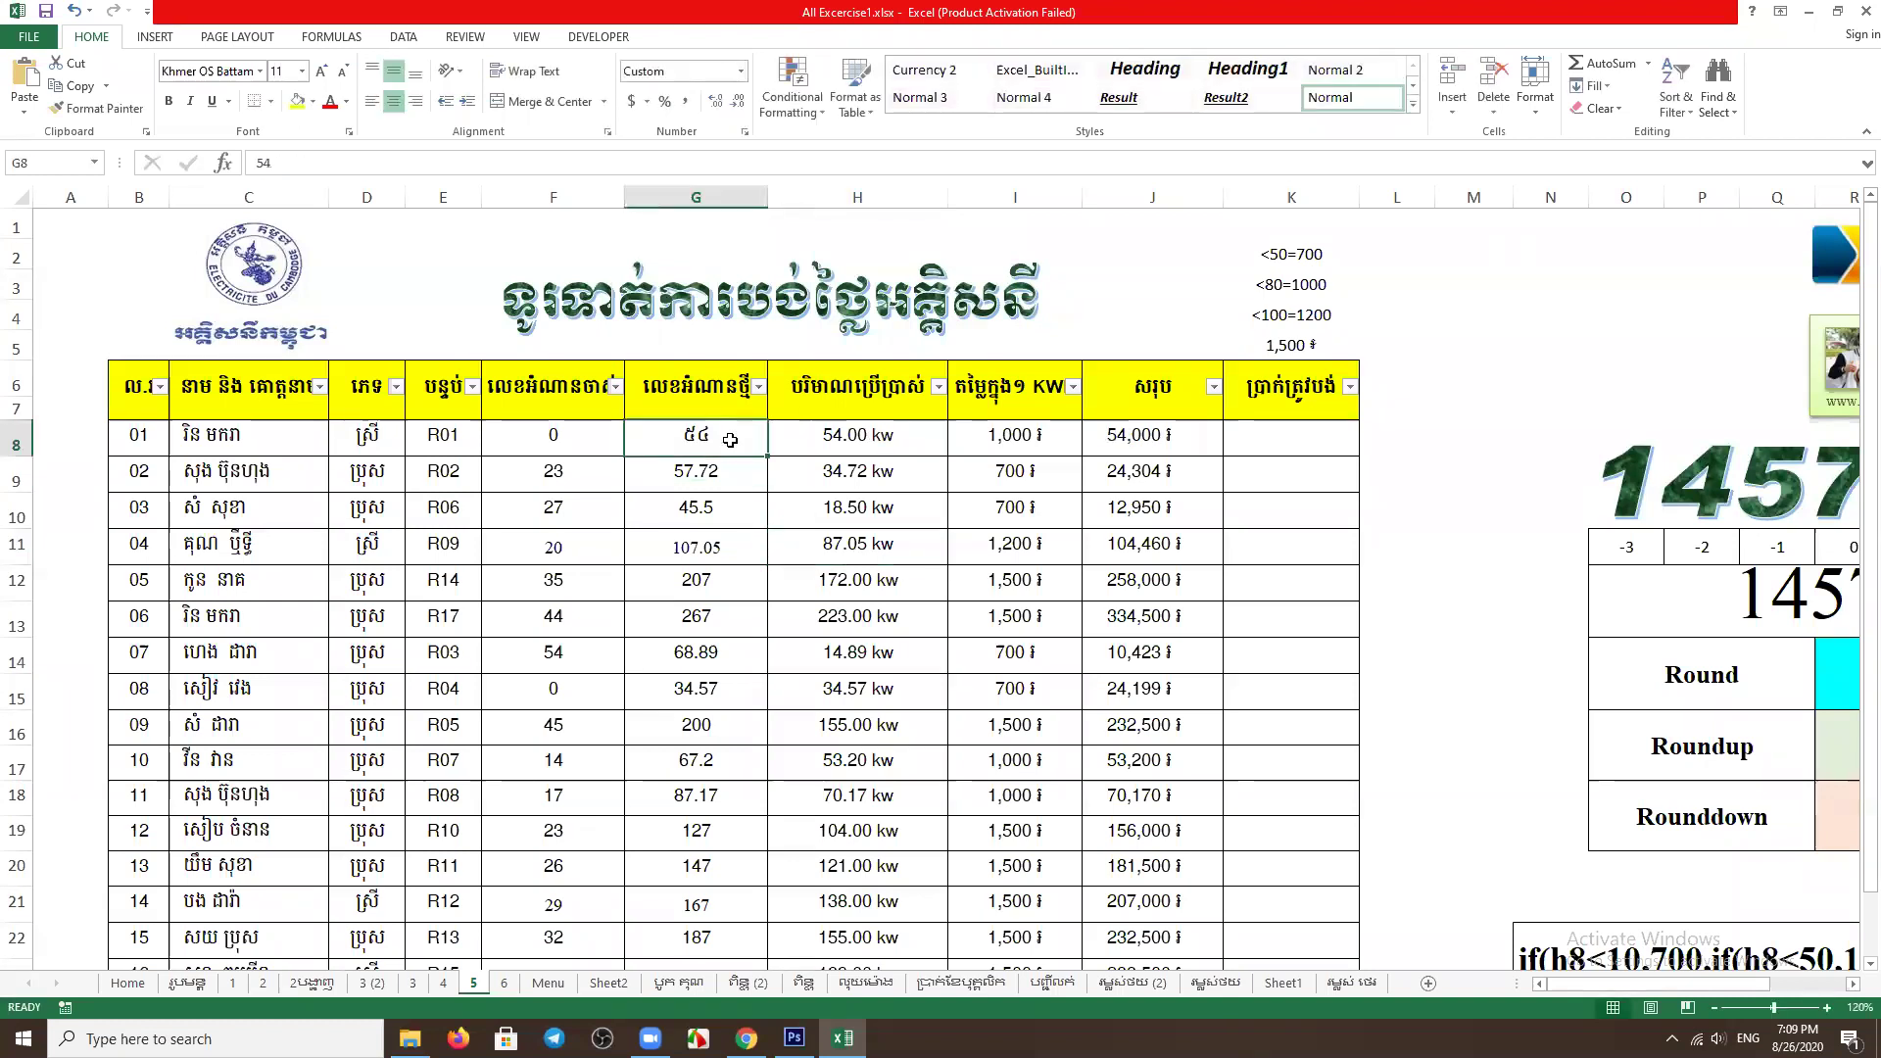
pyautogui.click(730, 476)
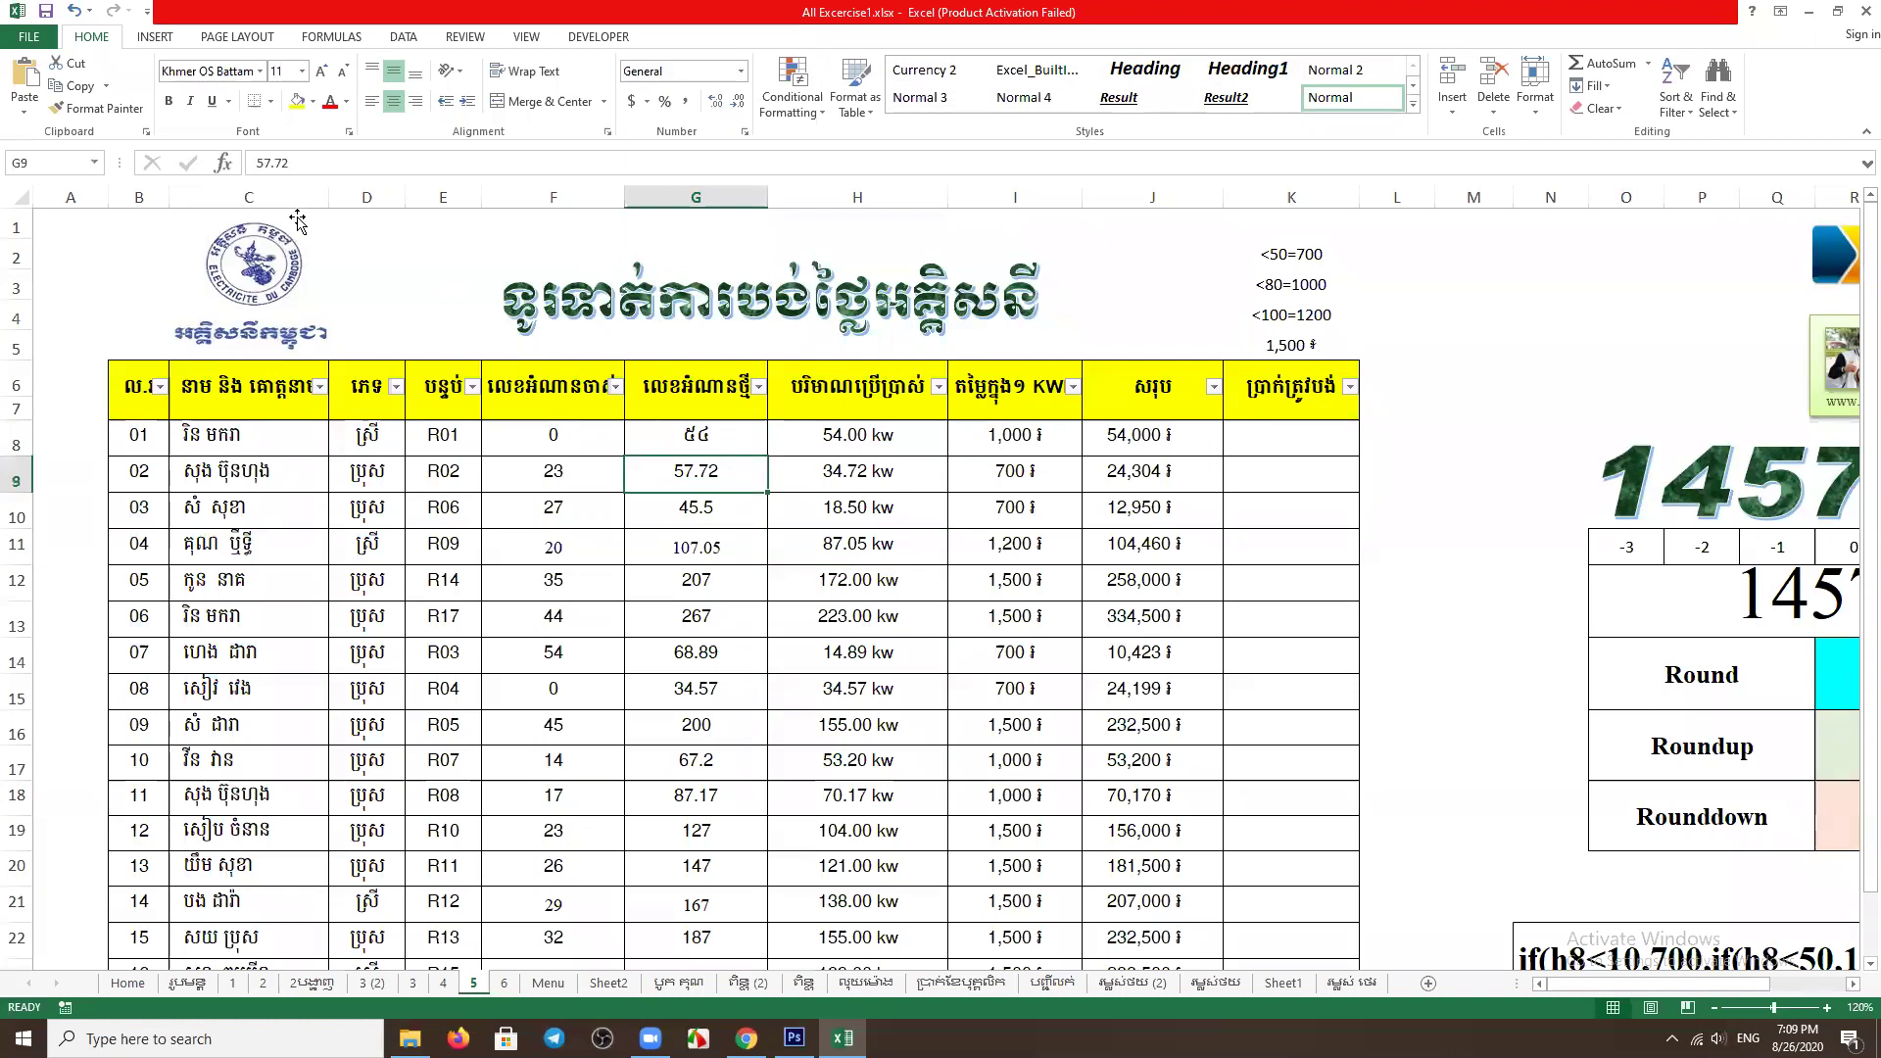
pyautogui.click(100, 107)
pyautogui.click(693, 434)
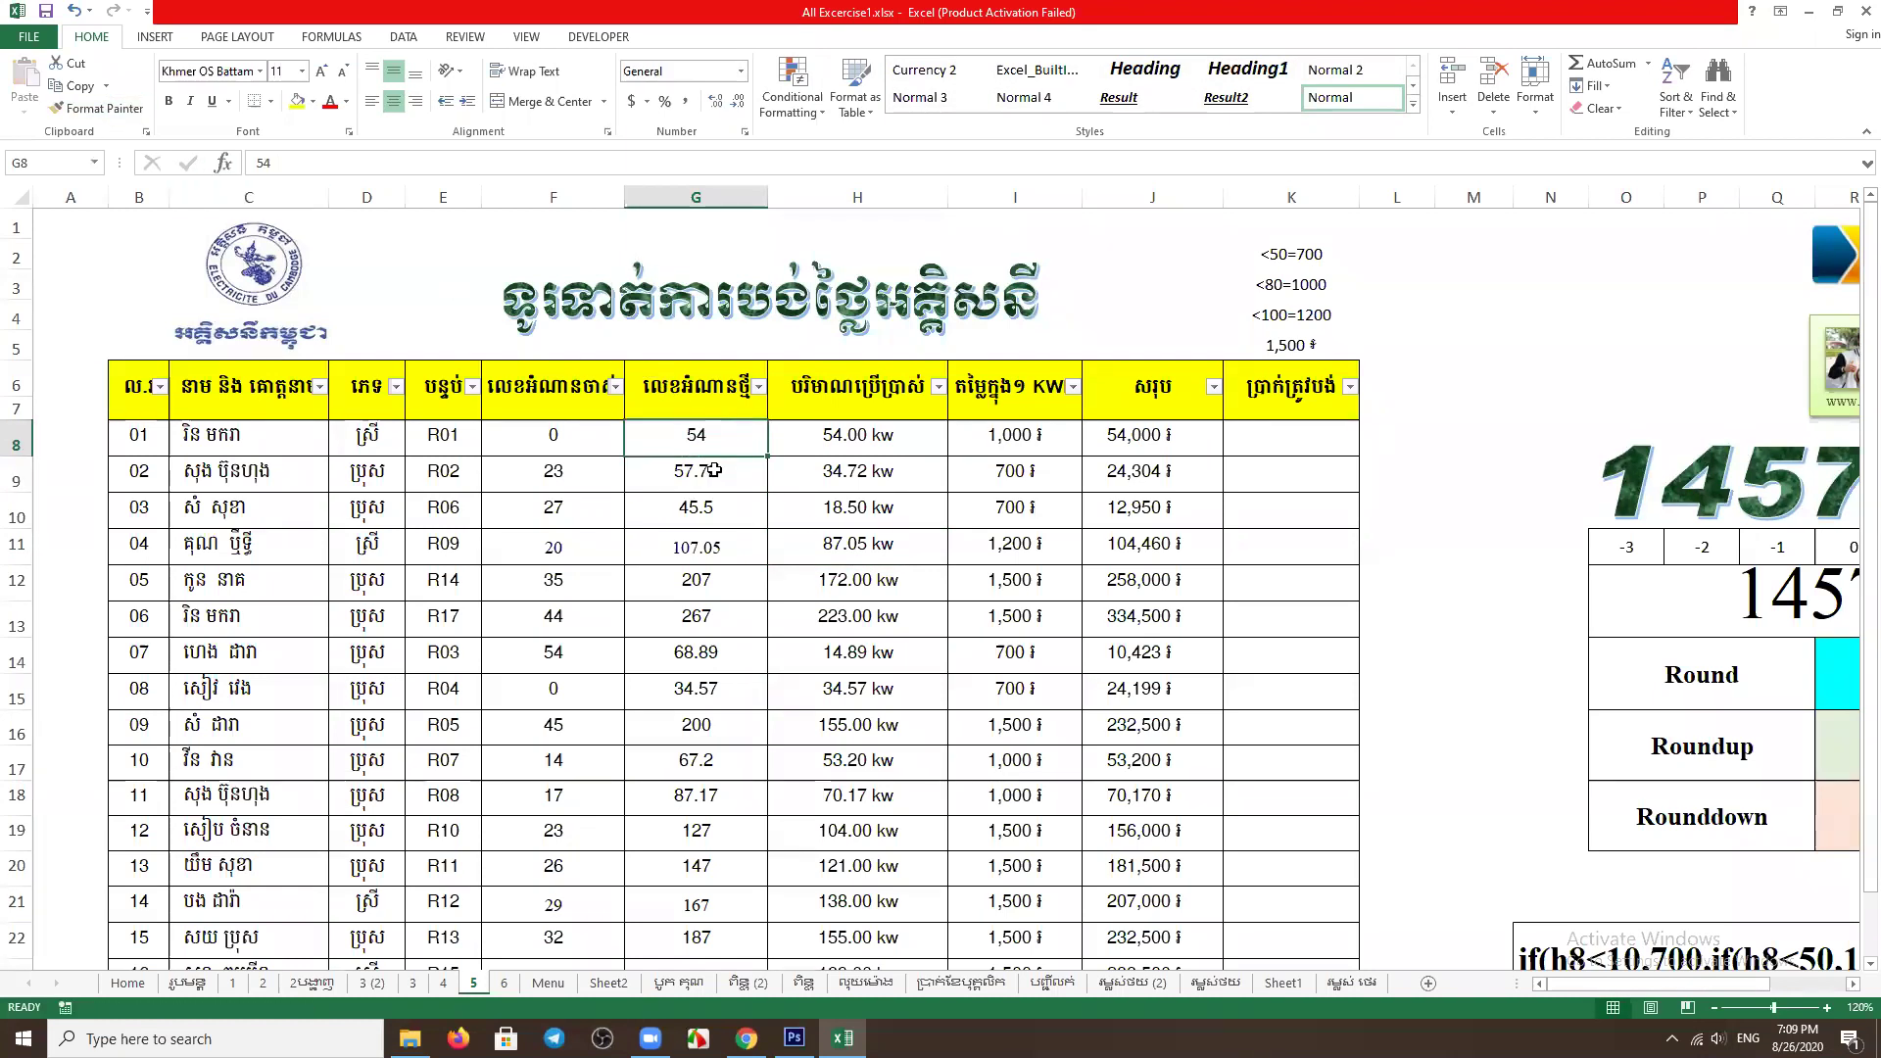
# Check the resulting usage formula in H8 and unit-price formula in I8.
pyautogui.click(793, 485)
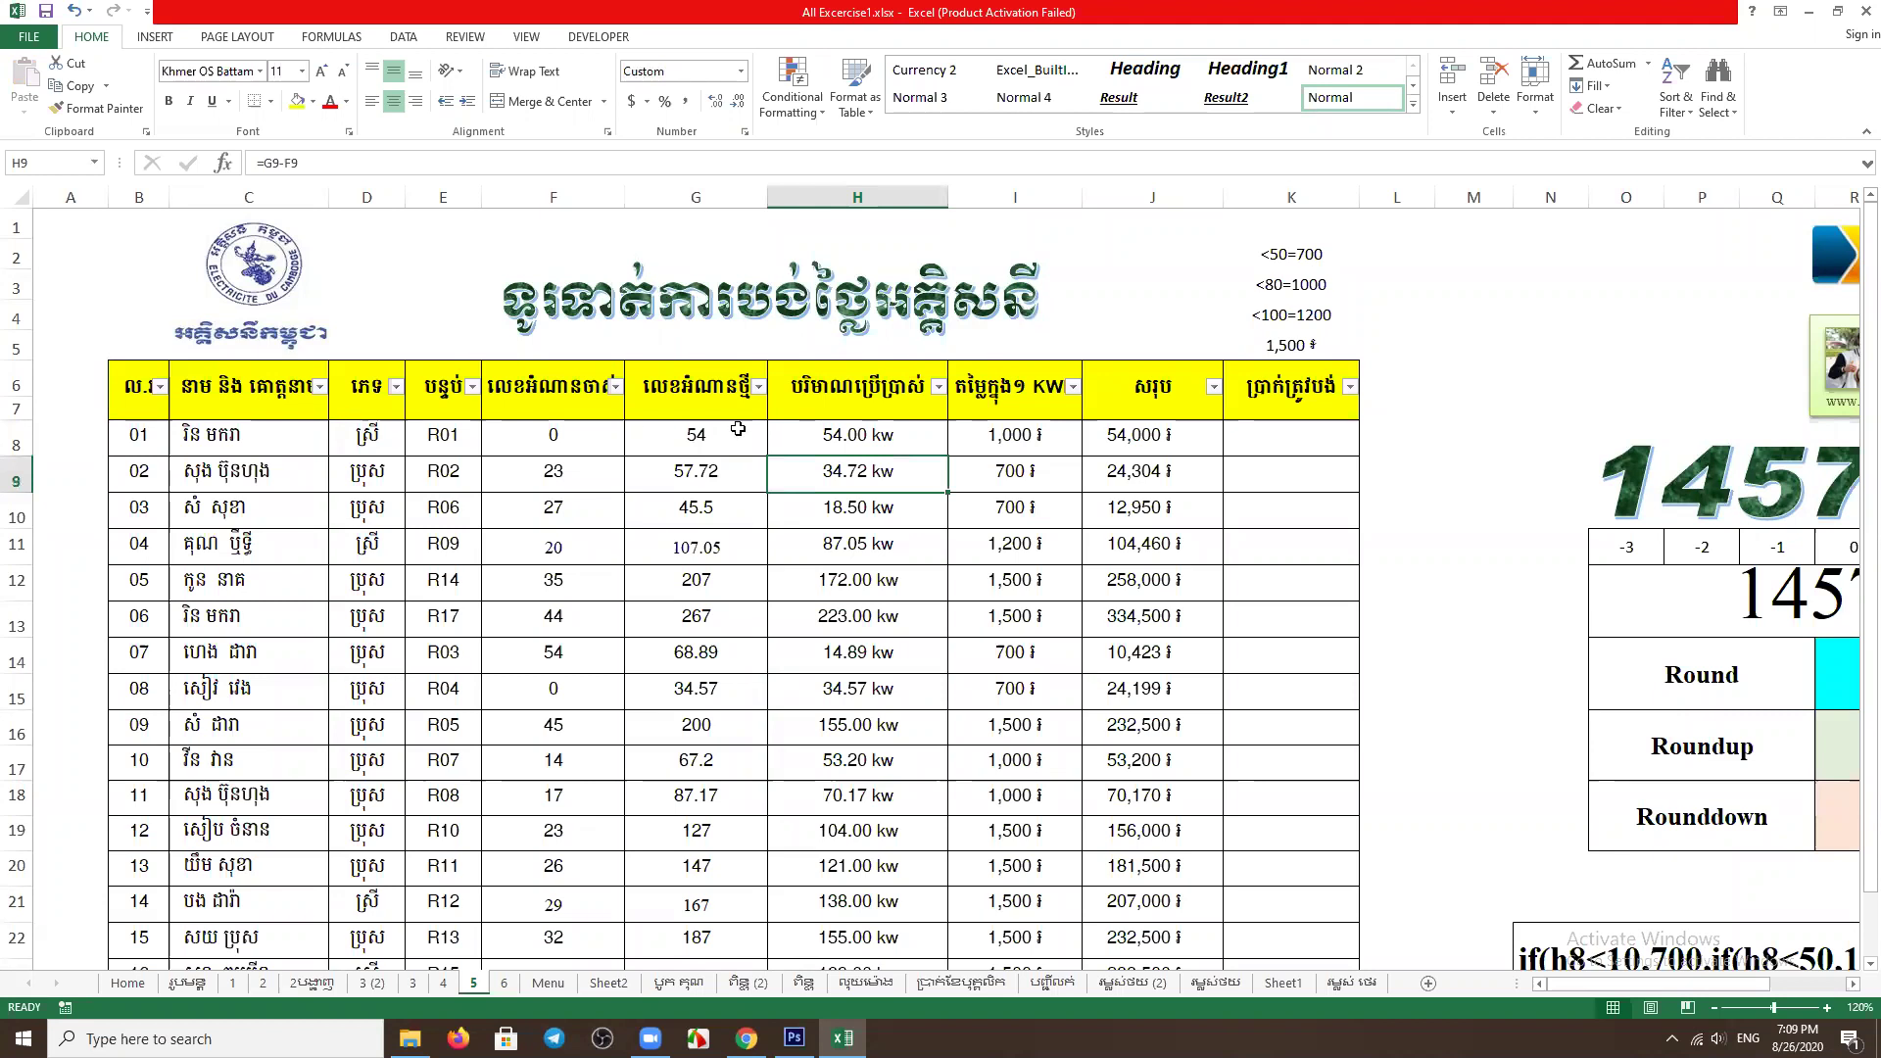
pyautogui.click(828, 437)
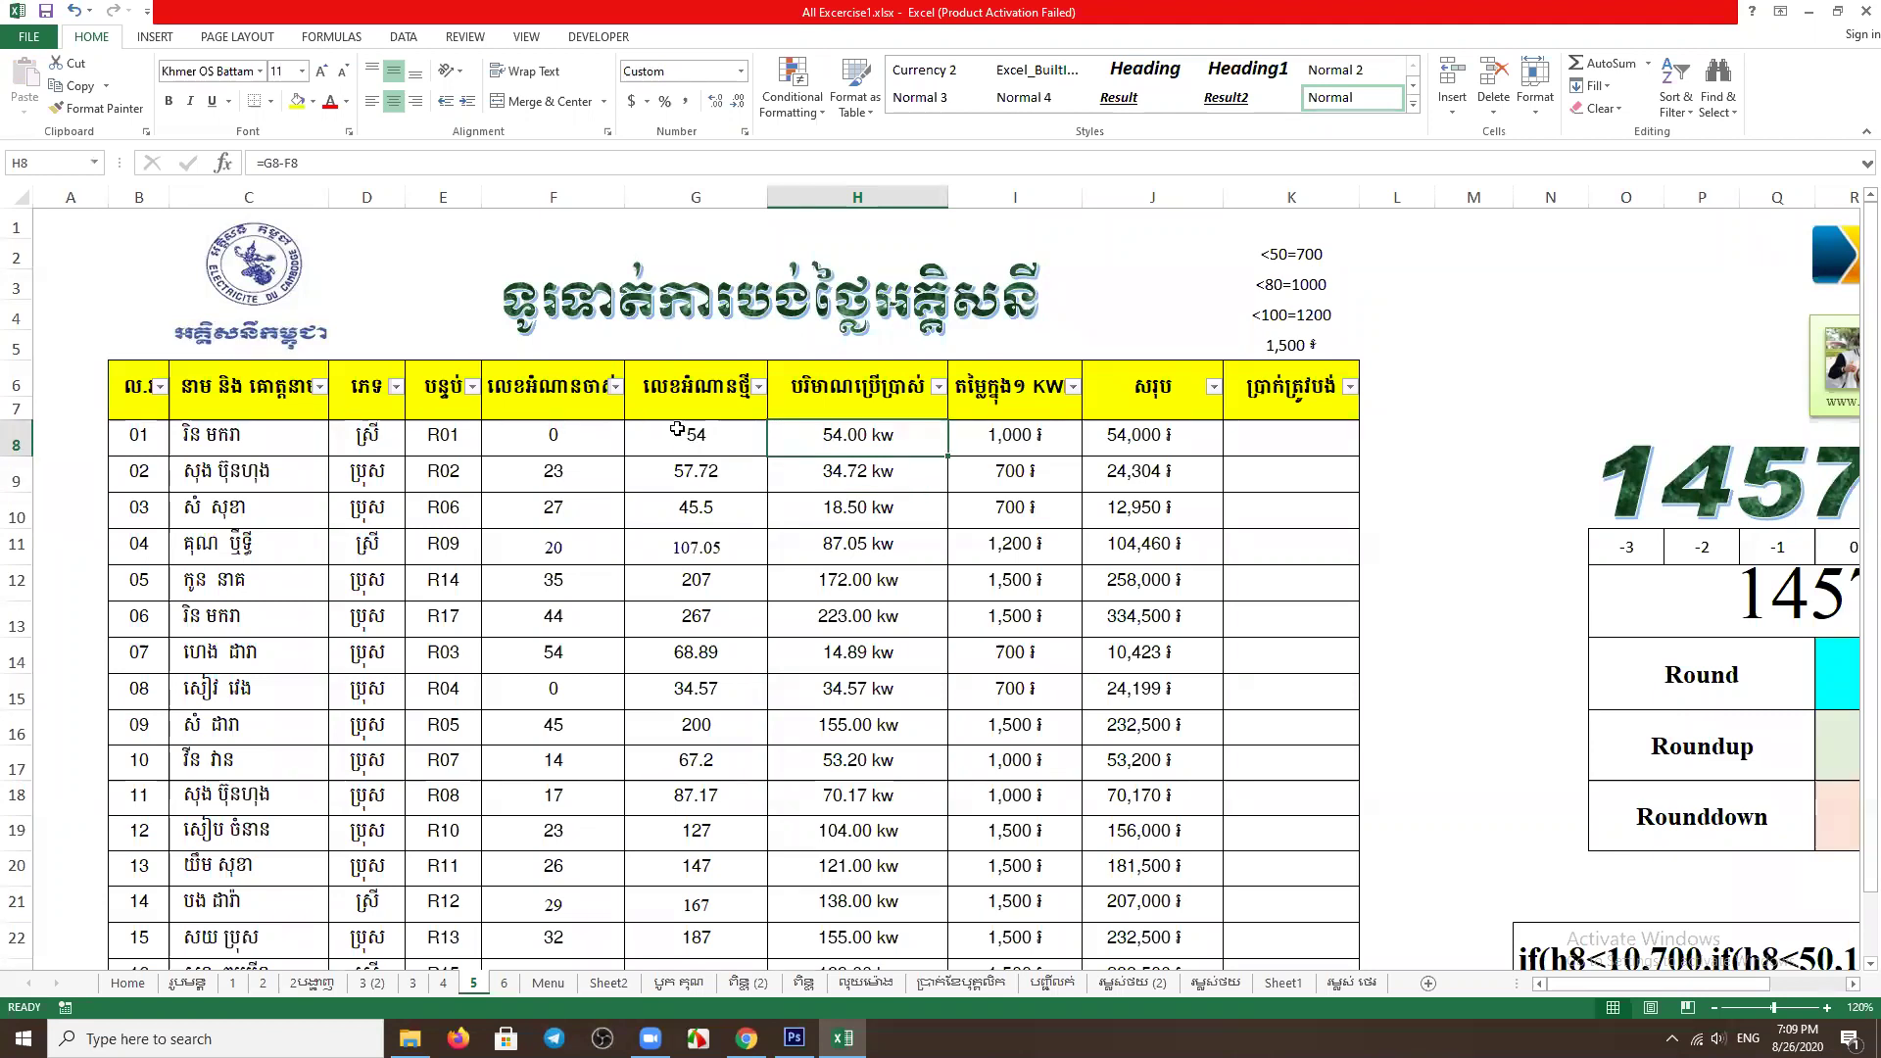
pyautogui.press('Left')
pyautogui.press('Left')
pyautogui.click(851, 440)
pyautogui.click(1026, 441)
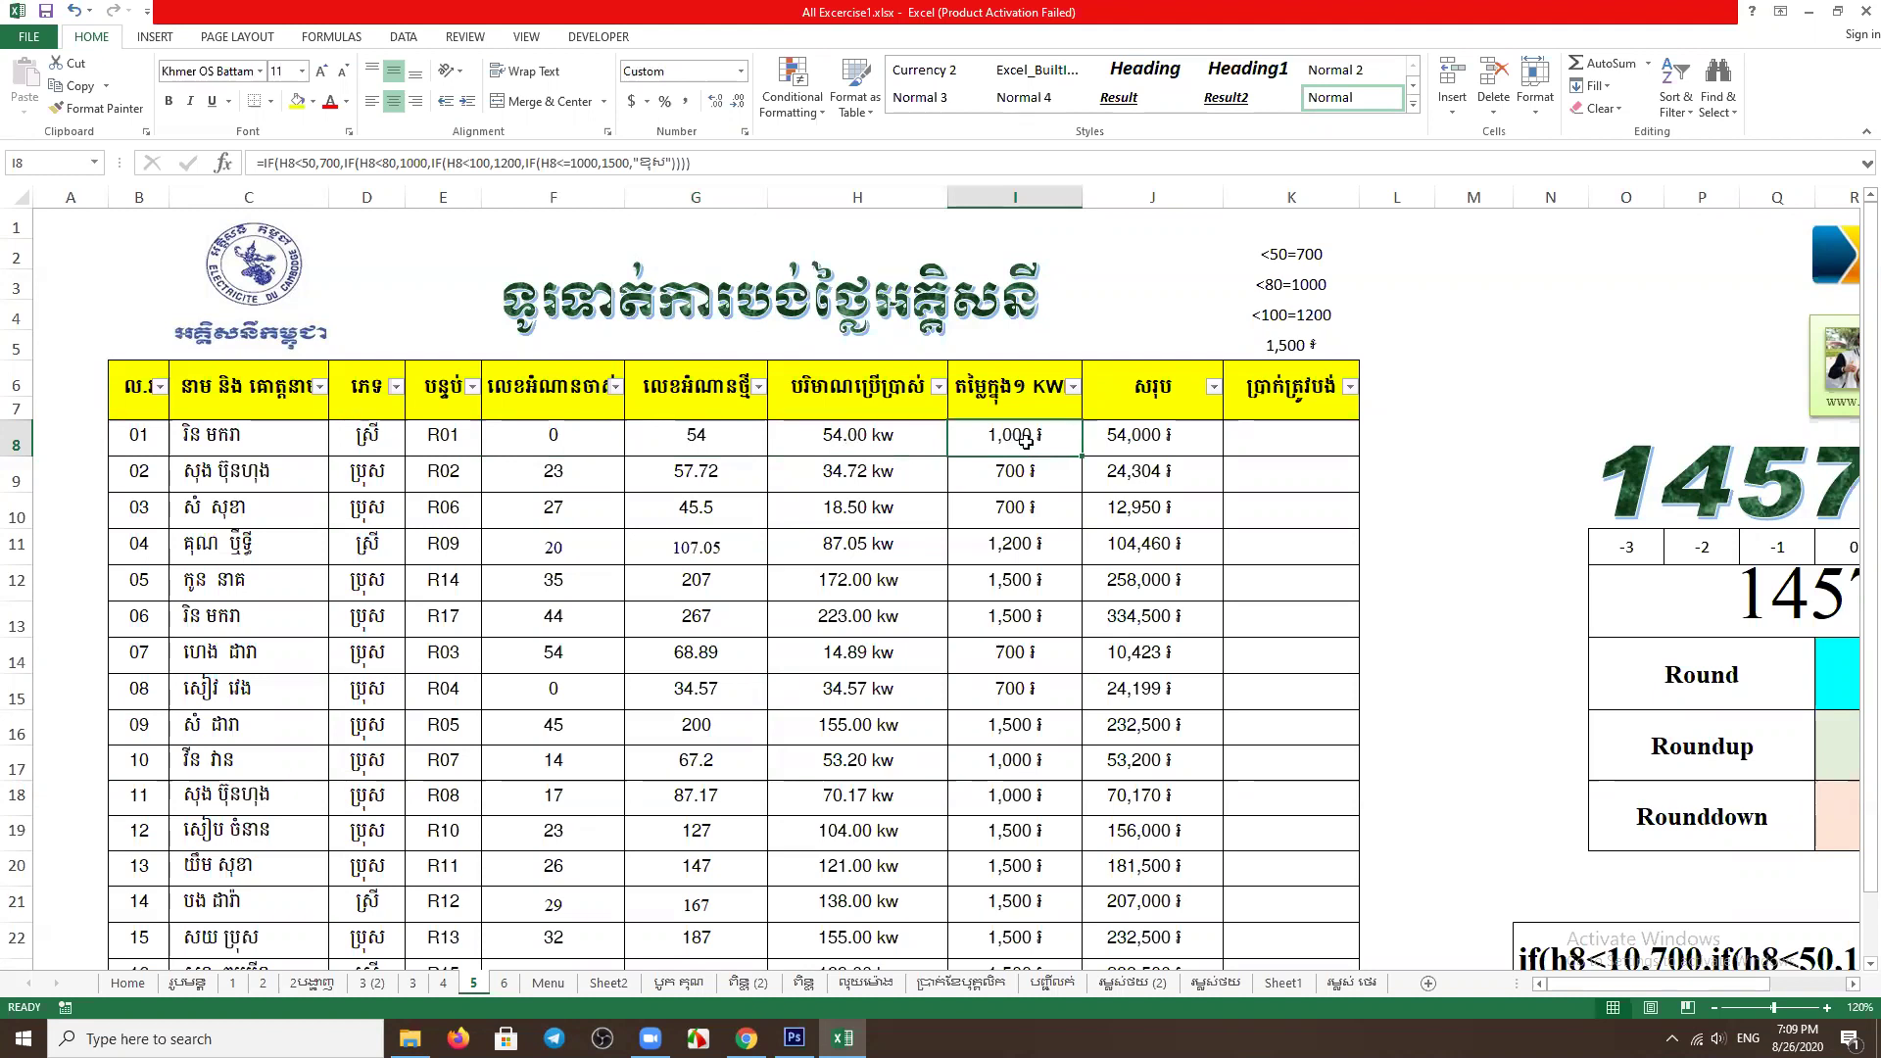
# Clear the unit prices I8:I24, totals J8:J24 and usage values H8:H24.
pyautogui.scroll(-1, 1028, 431)
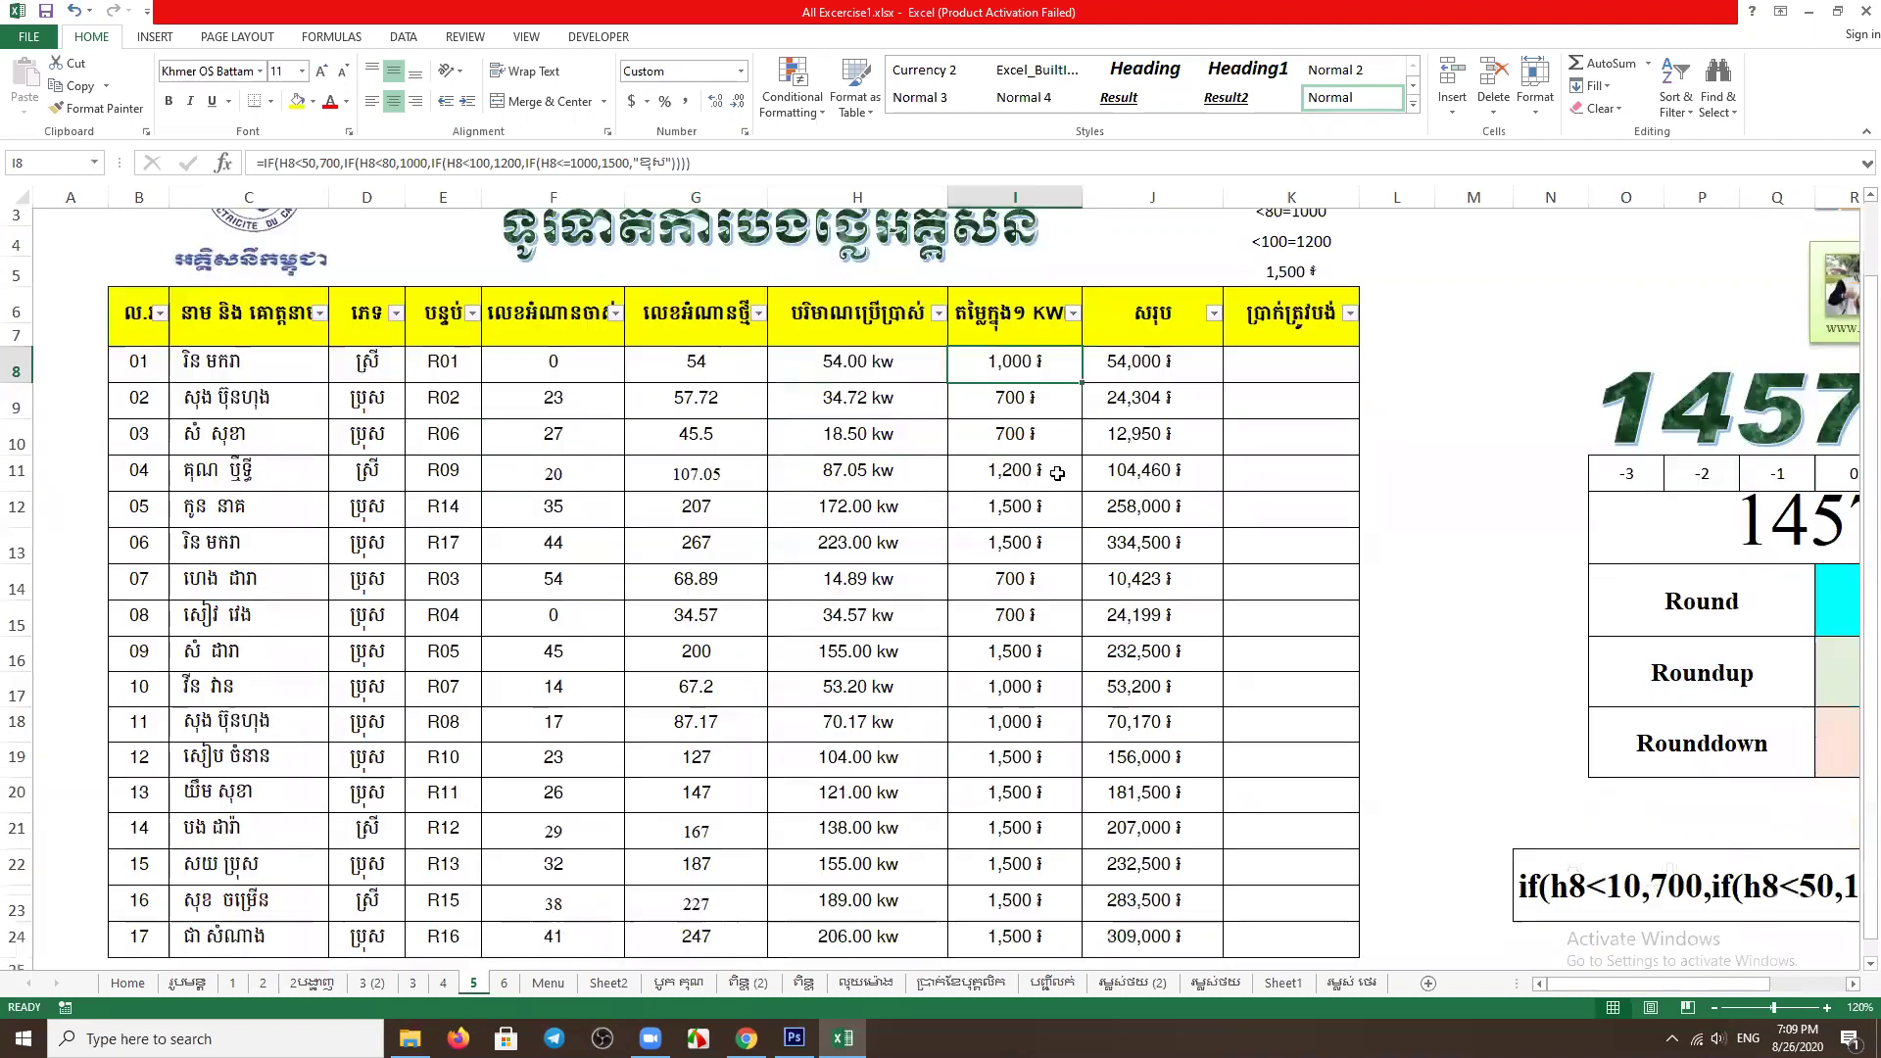
pyautogui.moveTo(1022, 351); pyautogui.dragTo(997, 921)
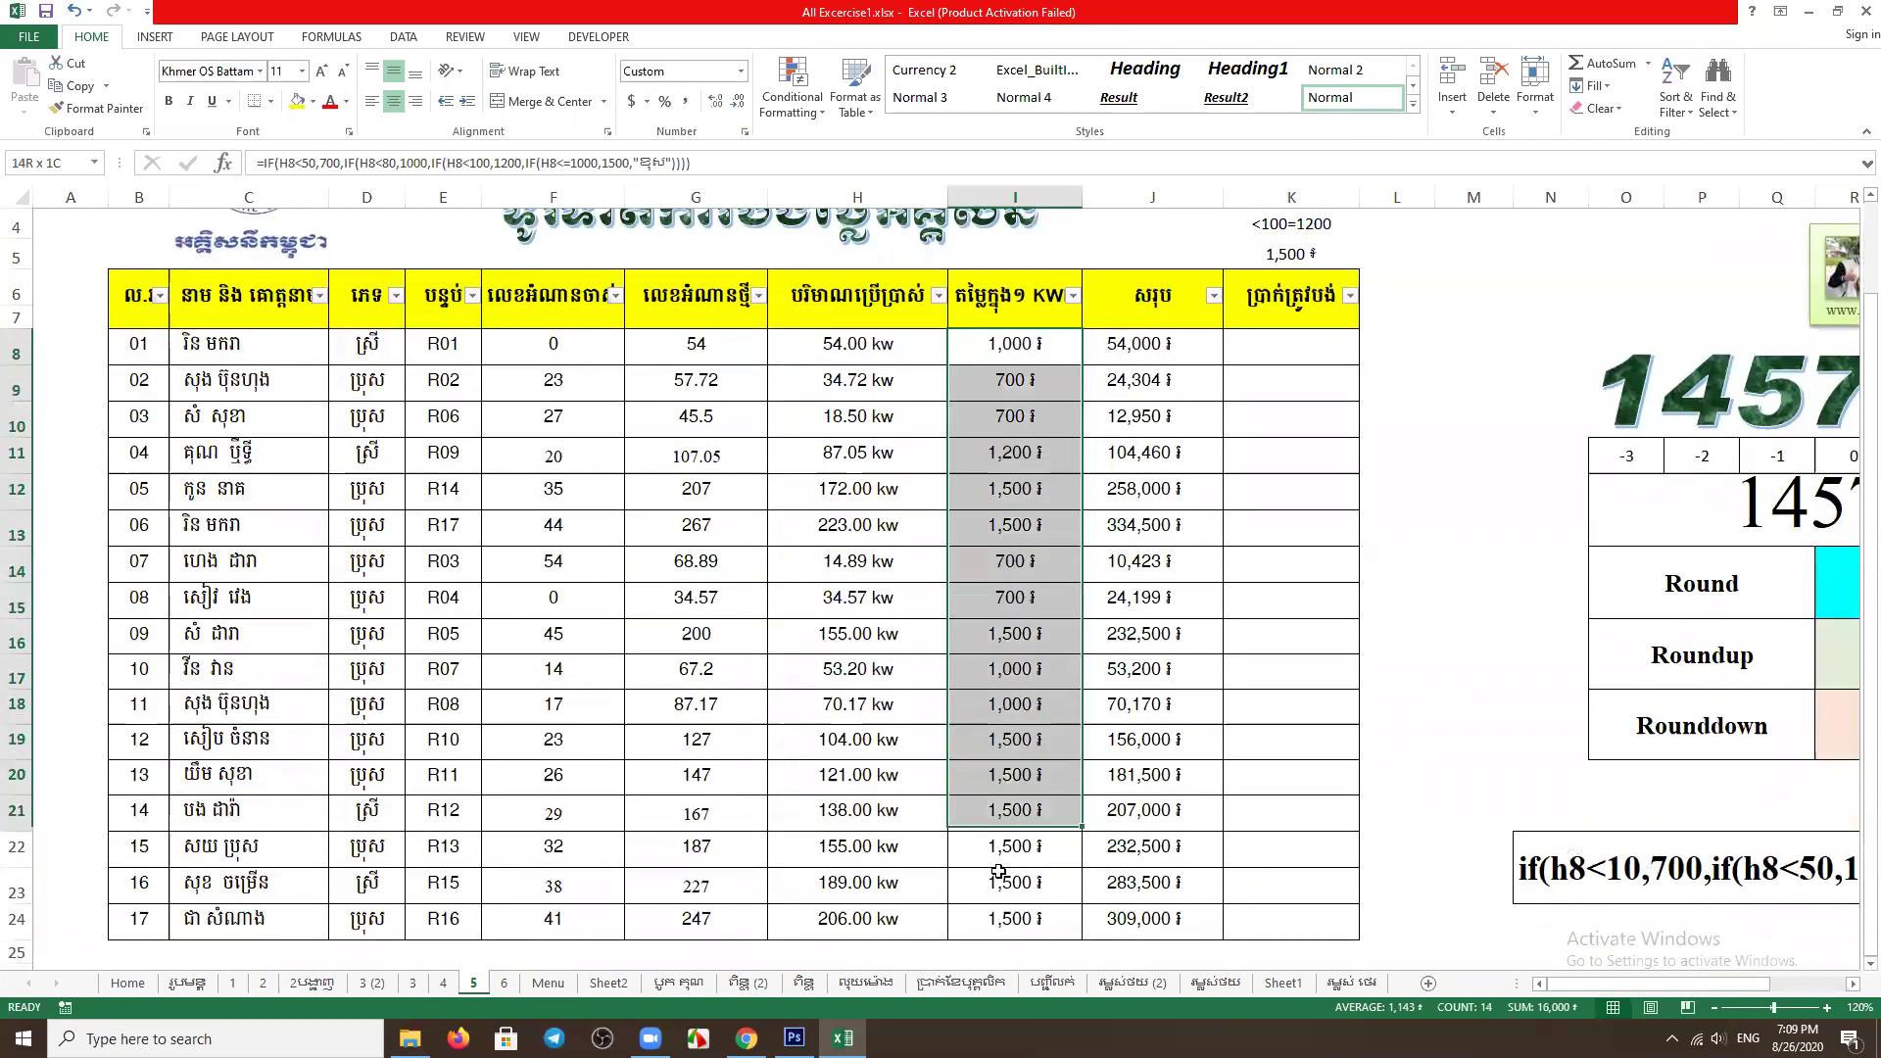
pyautogui.press('Delete')
pyautogui.moveTo(1144, 351); pyautogui.dragTo(1146, 921)
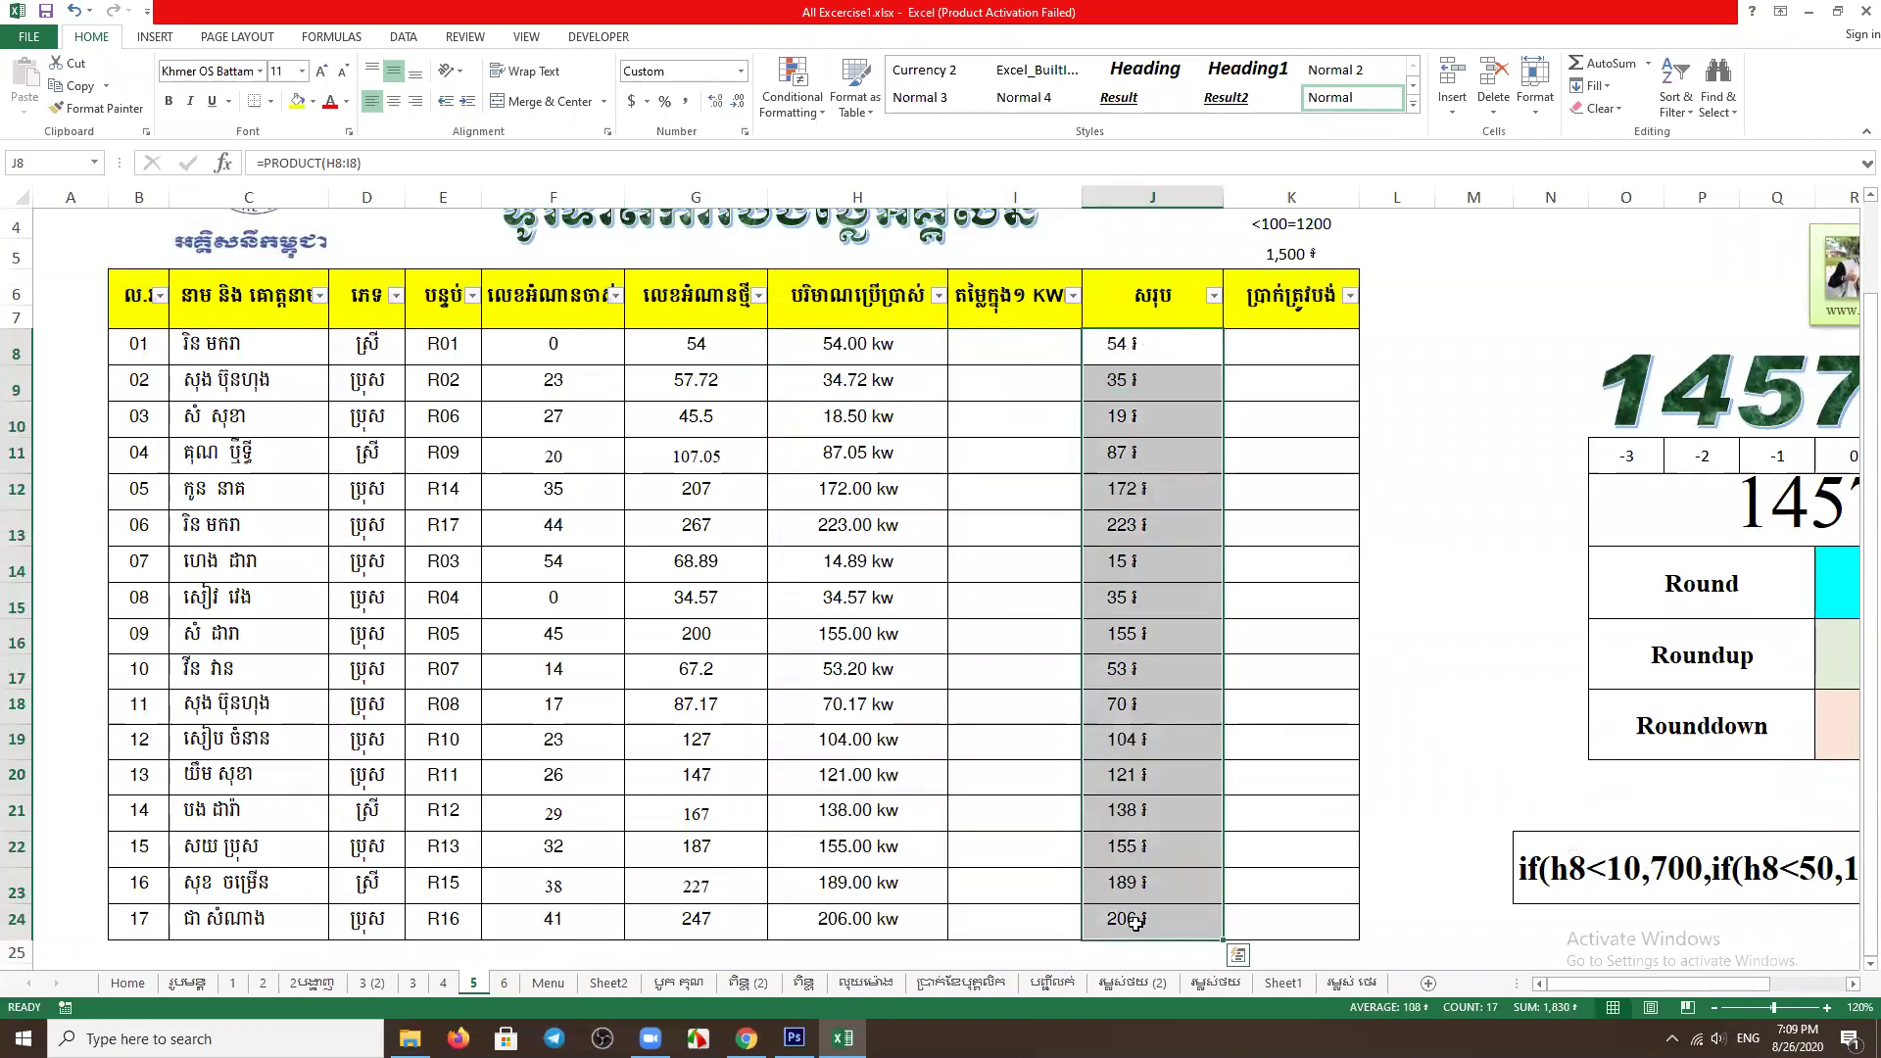
pyautogui.press('Delete')
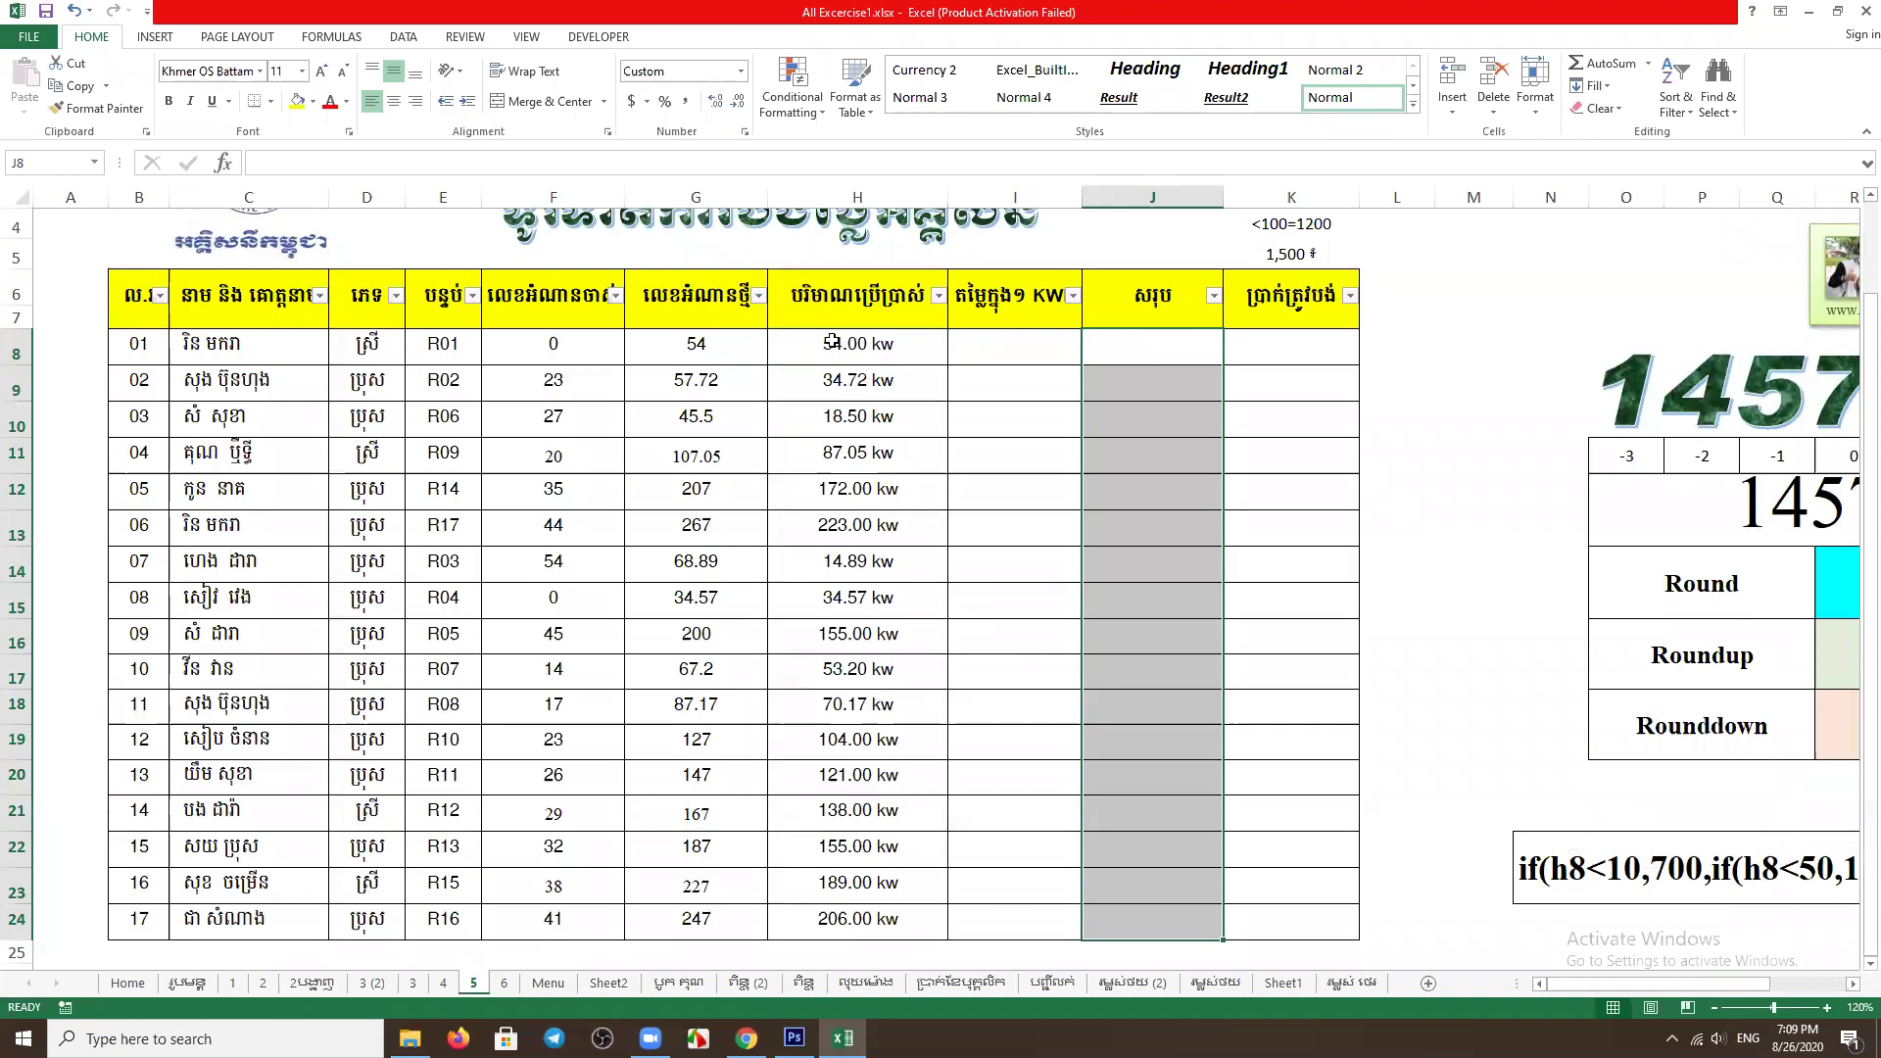
pyautogui.moveTo(832, 342); pyautogui.dragTo(831, 921)
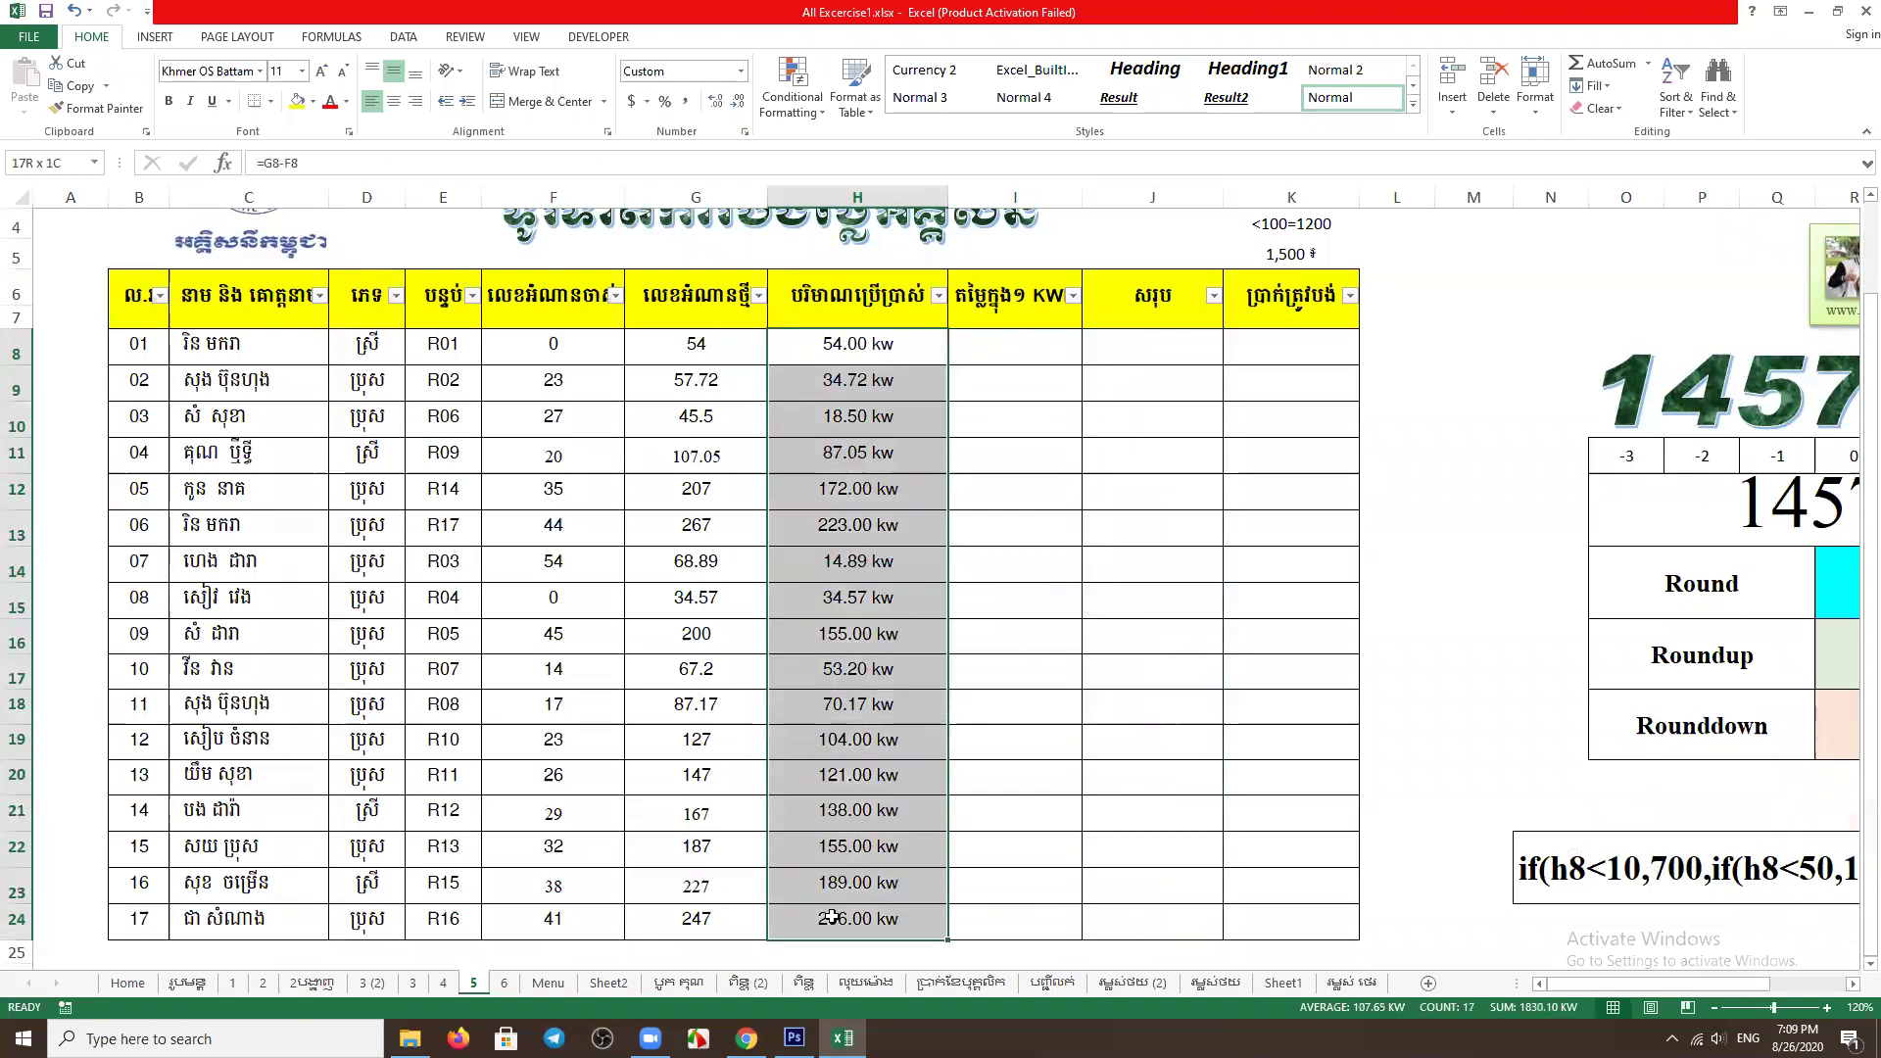
pyautogui.press('Delete')
# Begin a new formula with = in H8.
pyautogui.click(840, 354)
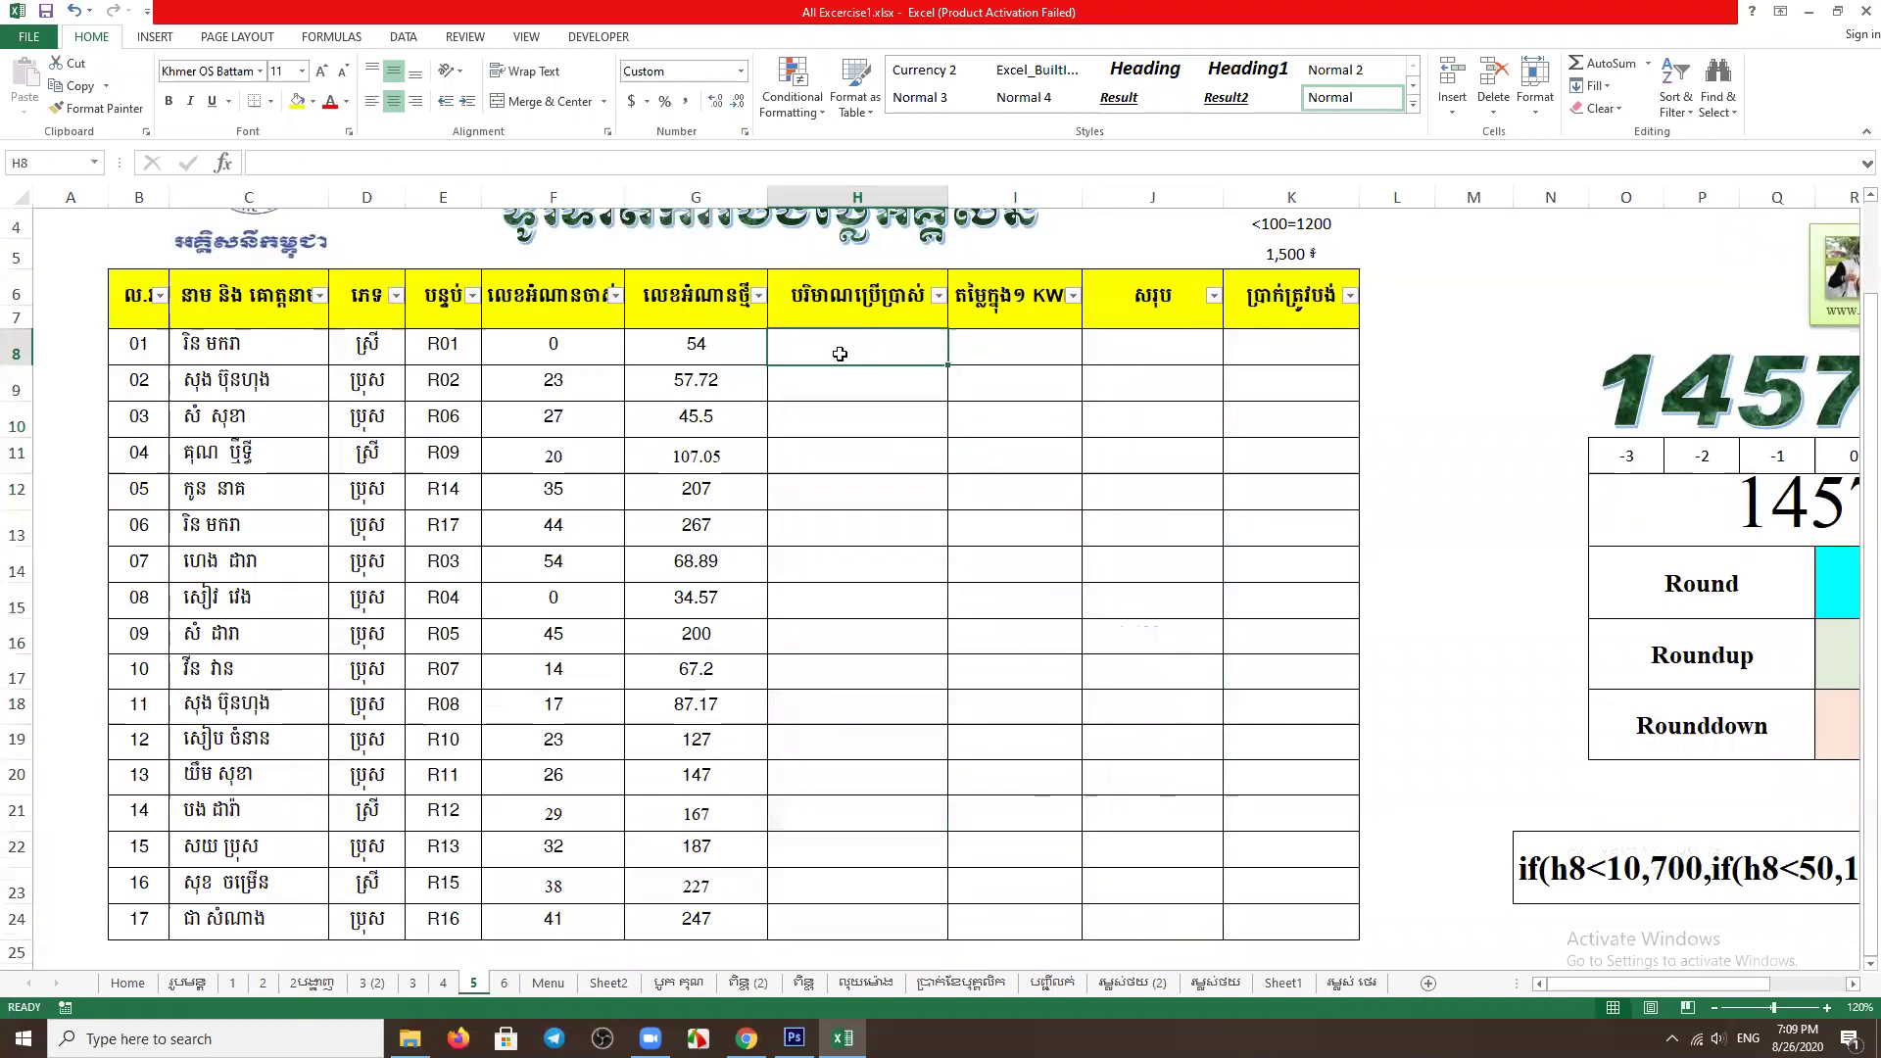
pyautogui.write('=')
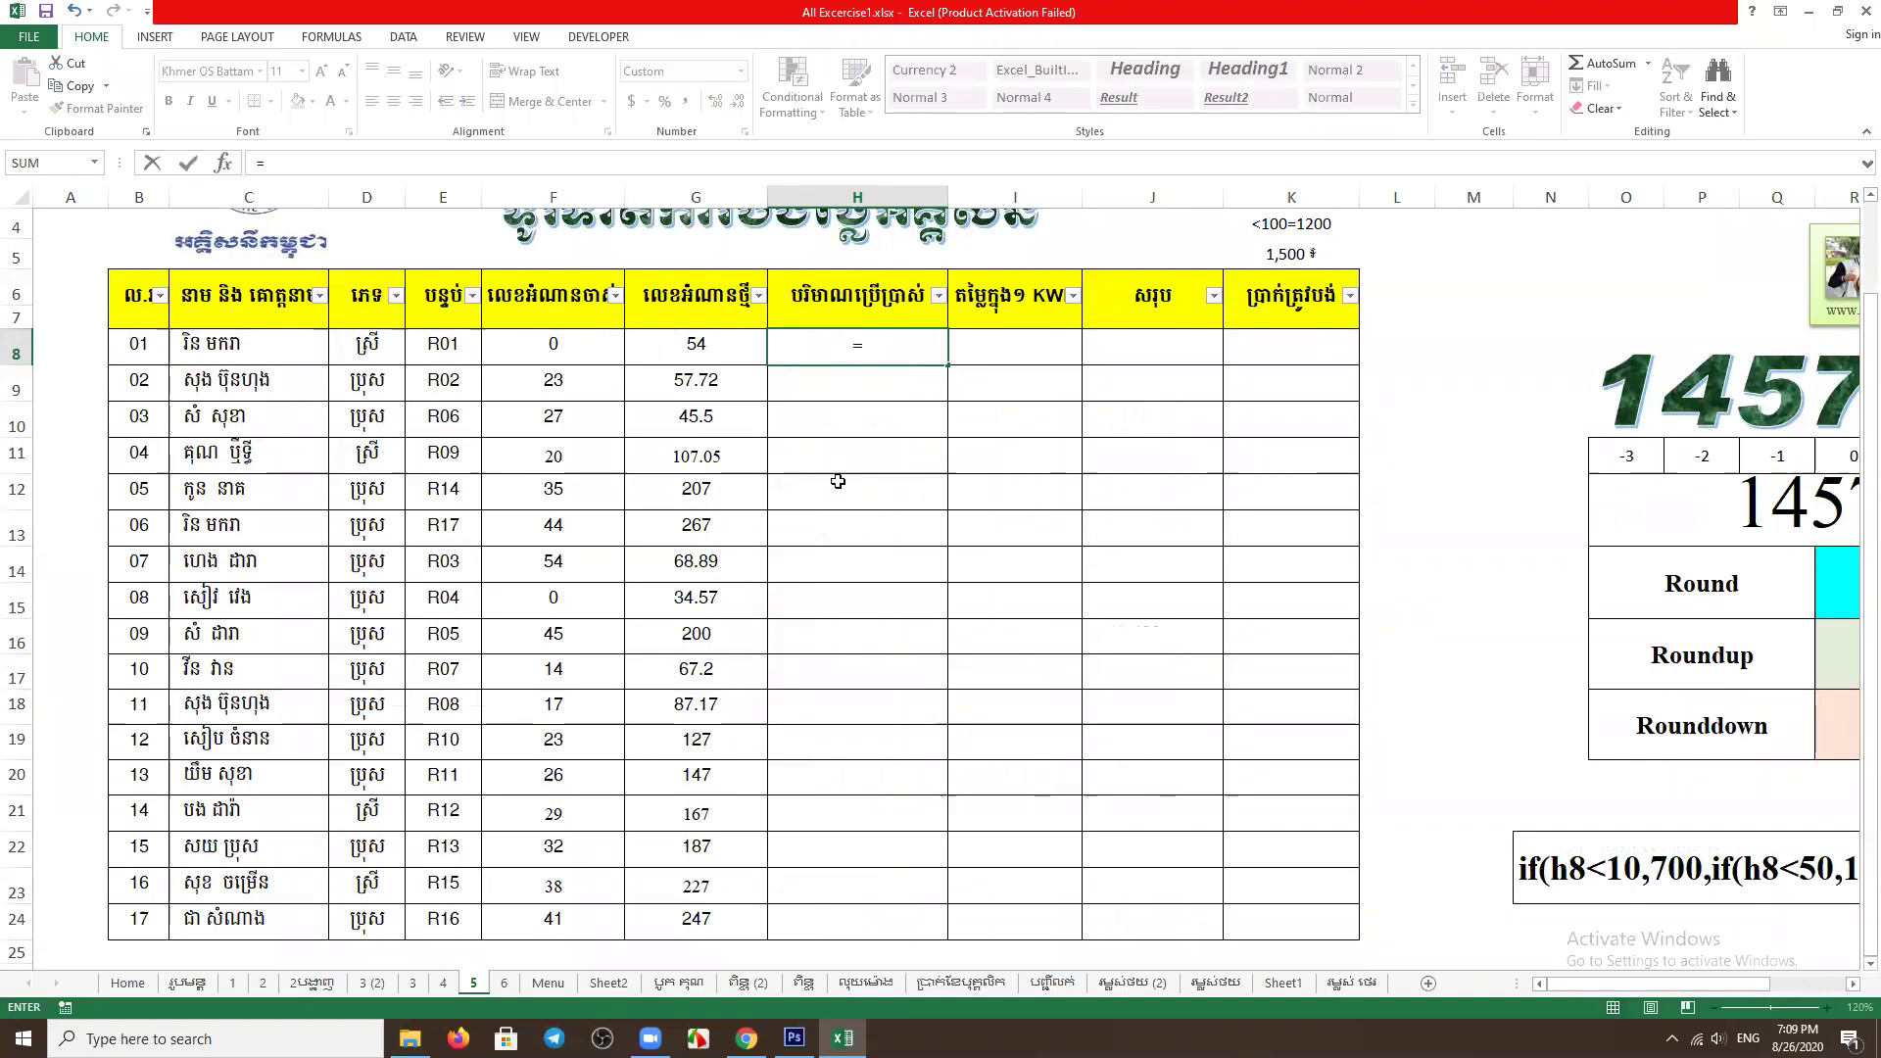
pyautogui.scroll(1, 839, 505)
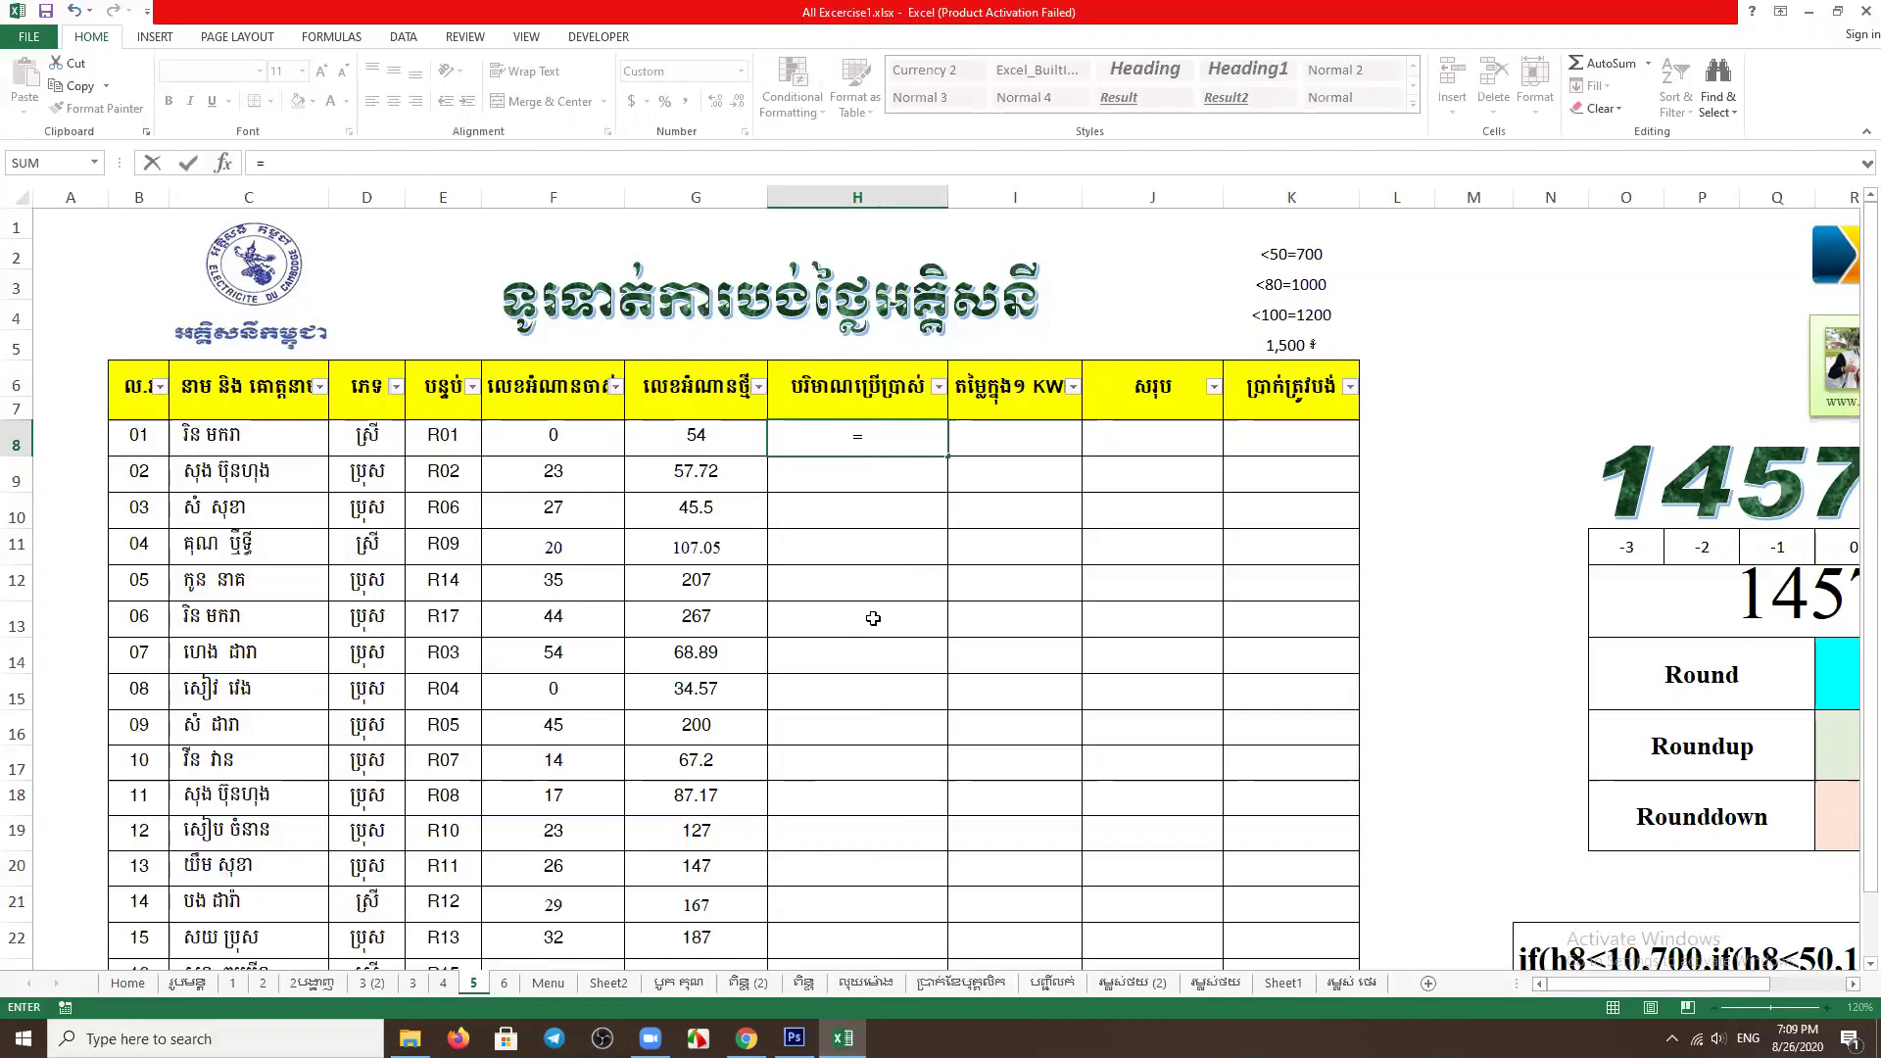
pyautogui.moveTo(746, 1039)
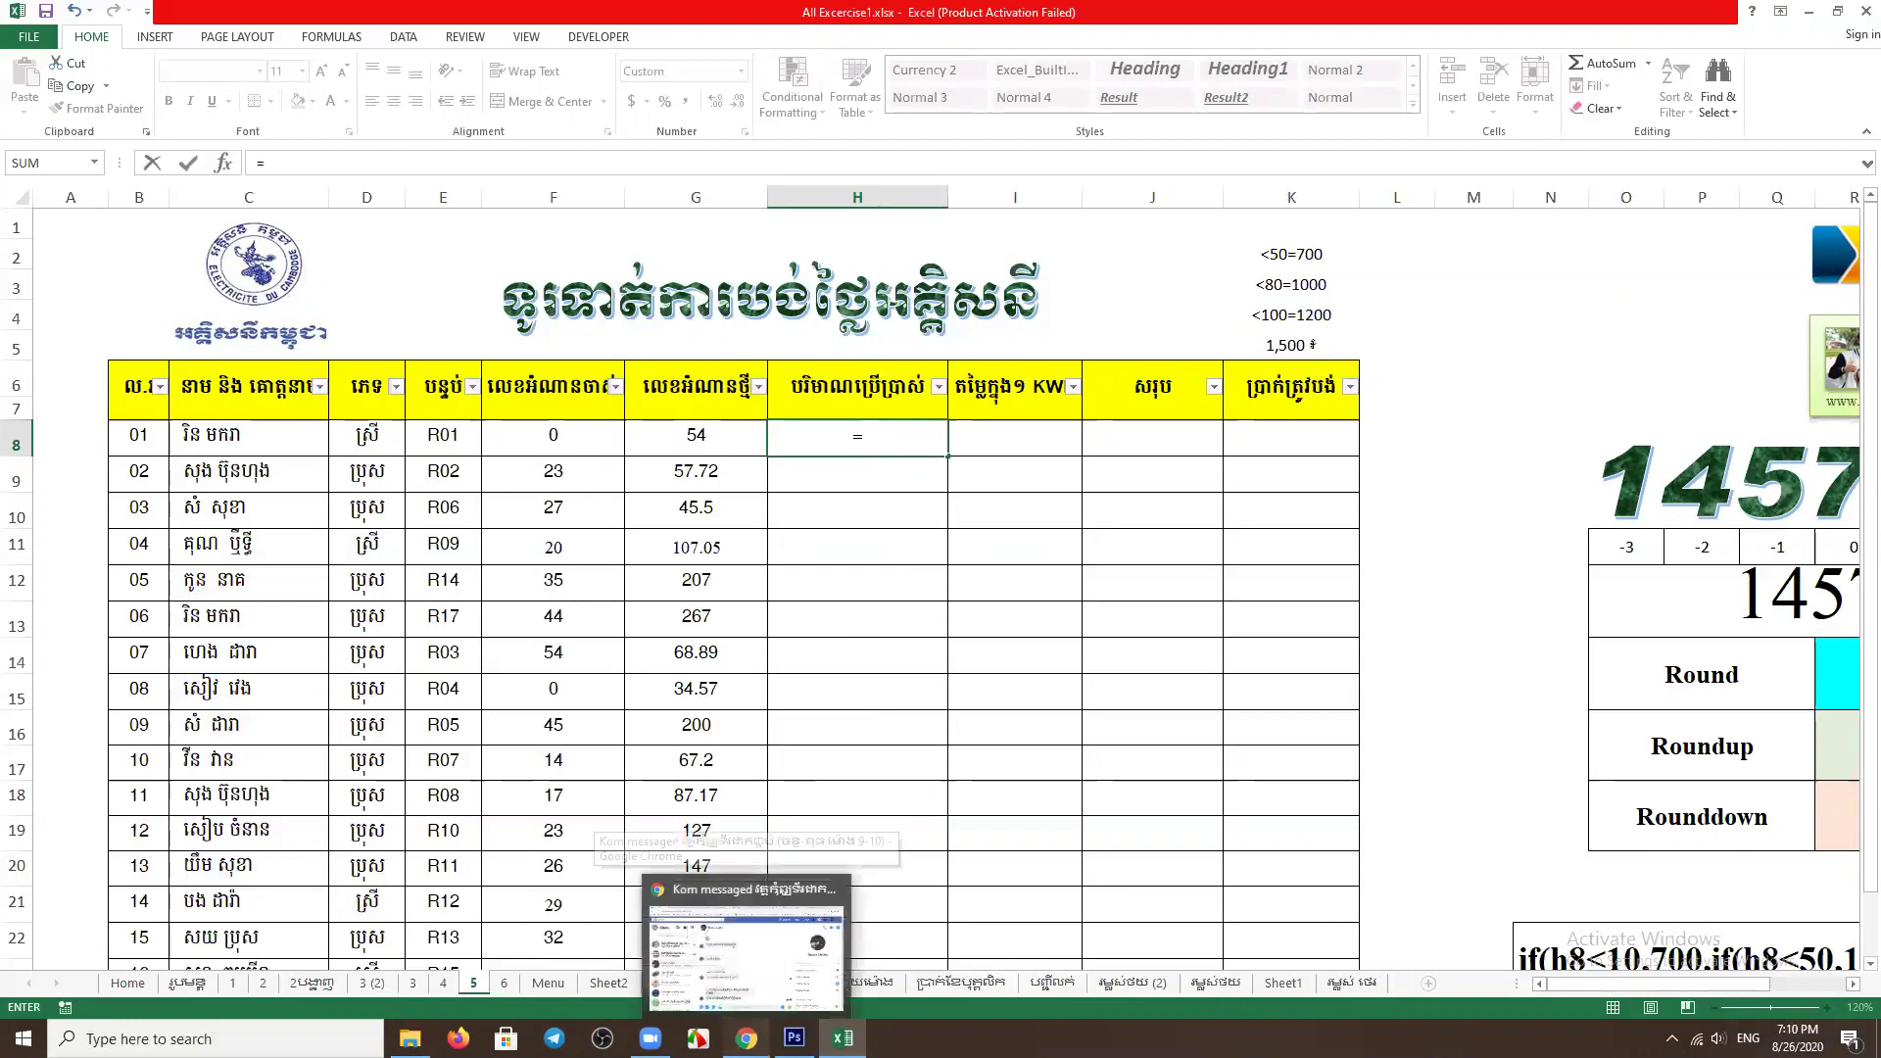
# Send the meeting passcode to the class group chat in Messenger.
pyautogui.click(744, 955)
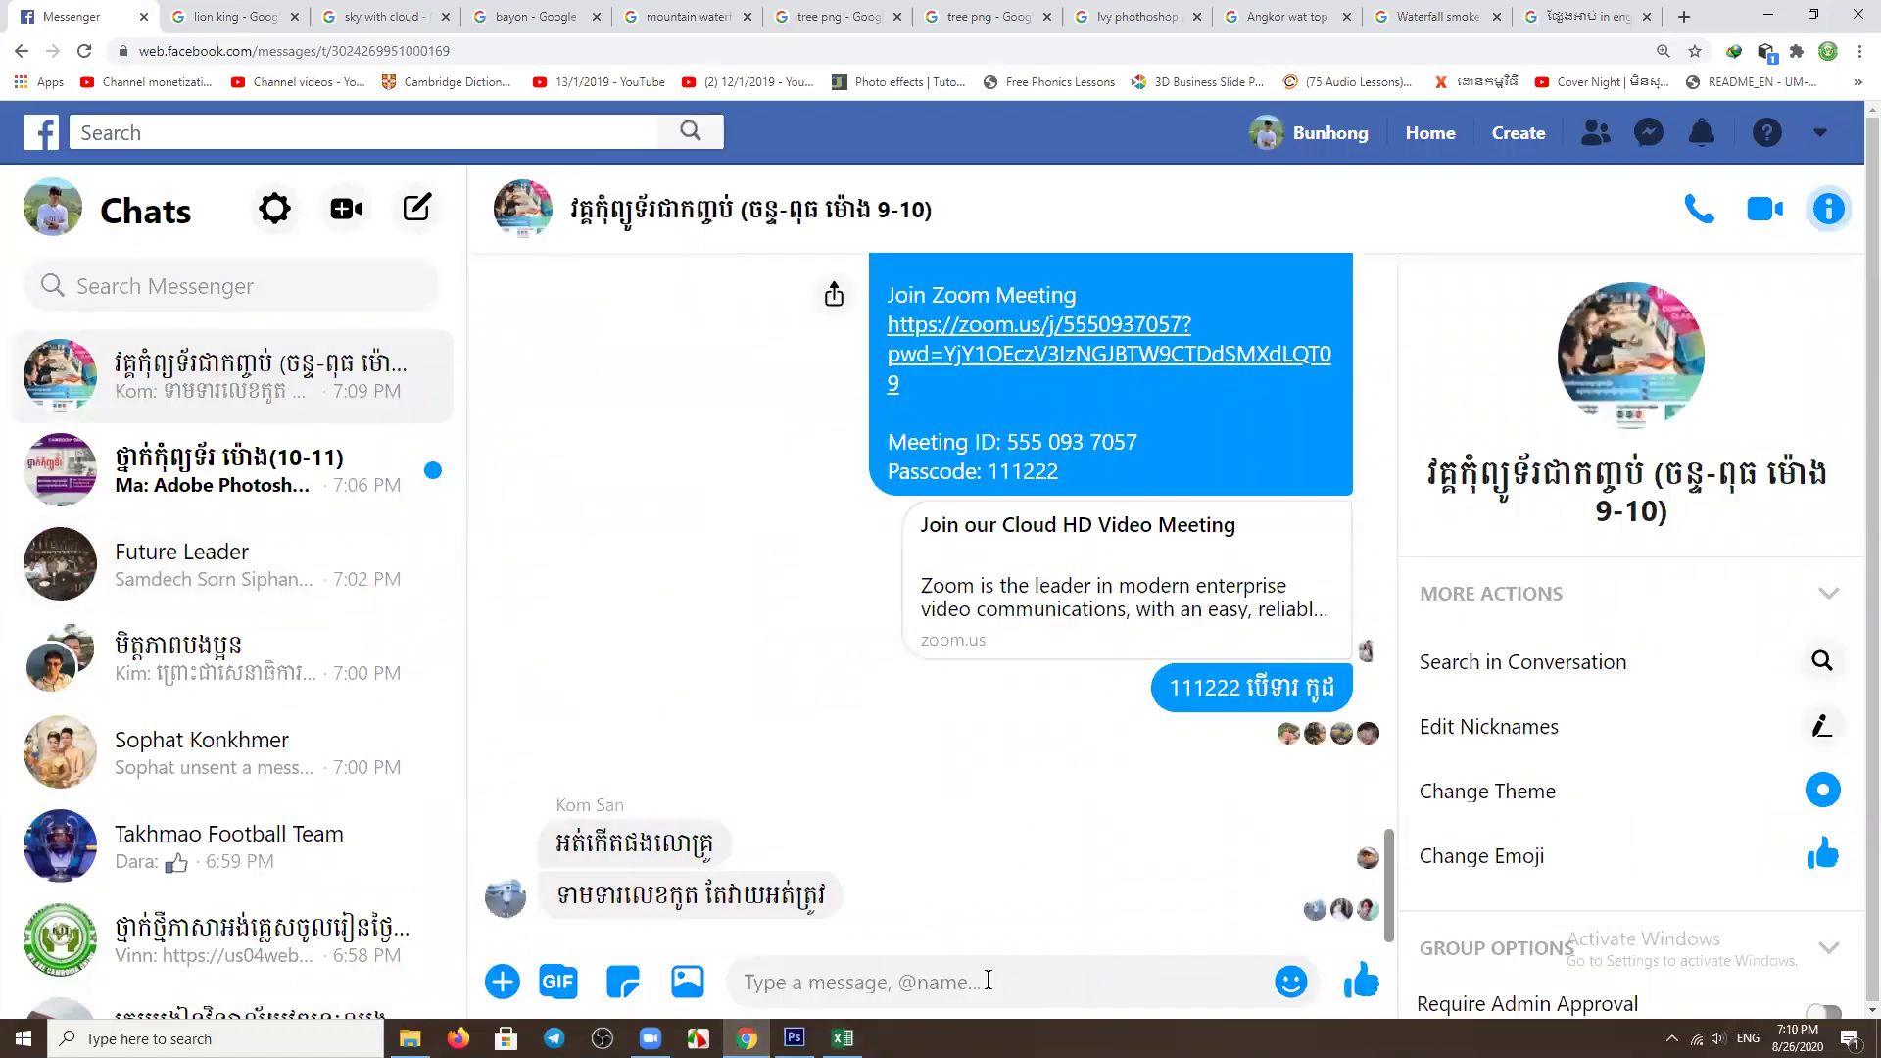
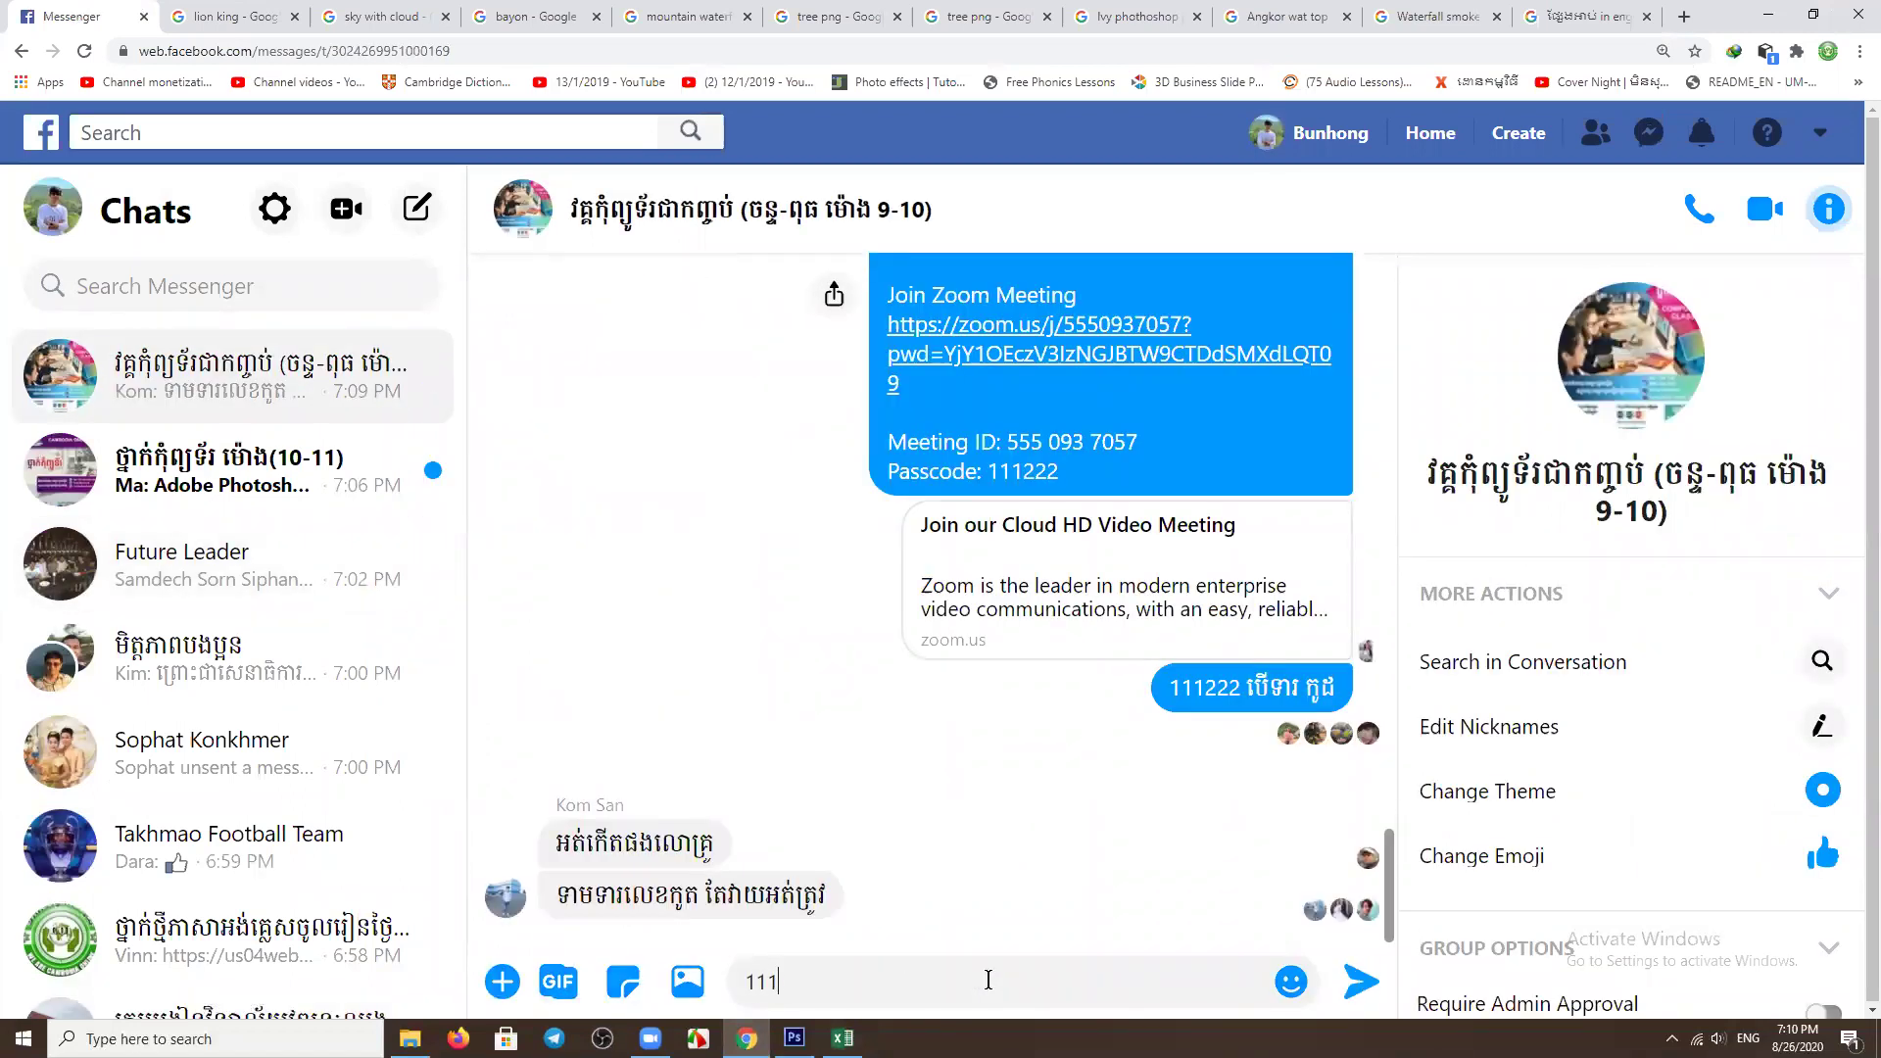
pyautogui.press('Return')
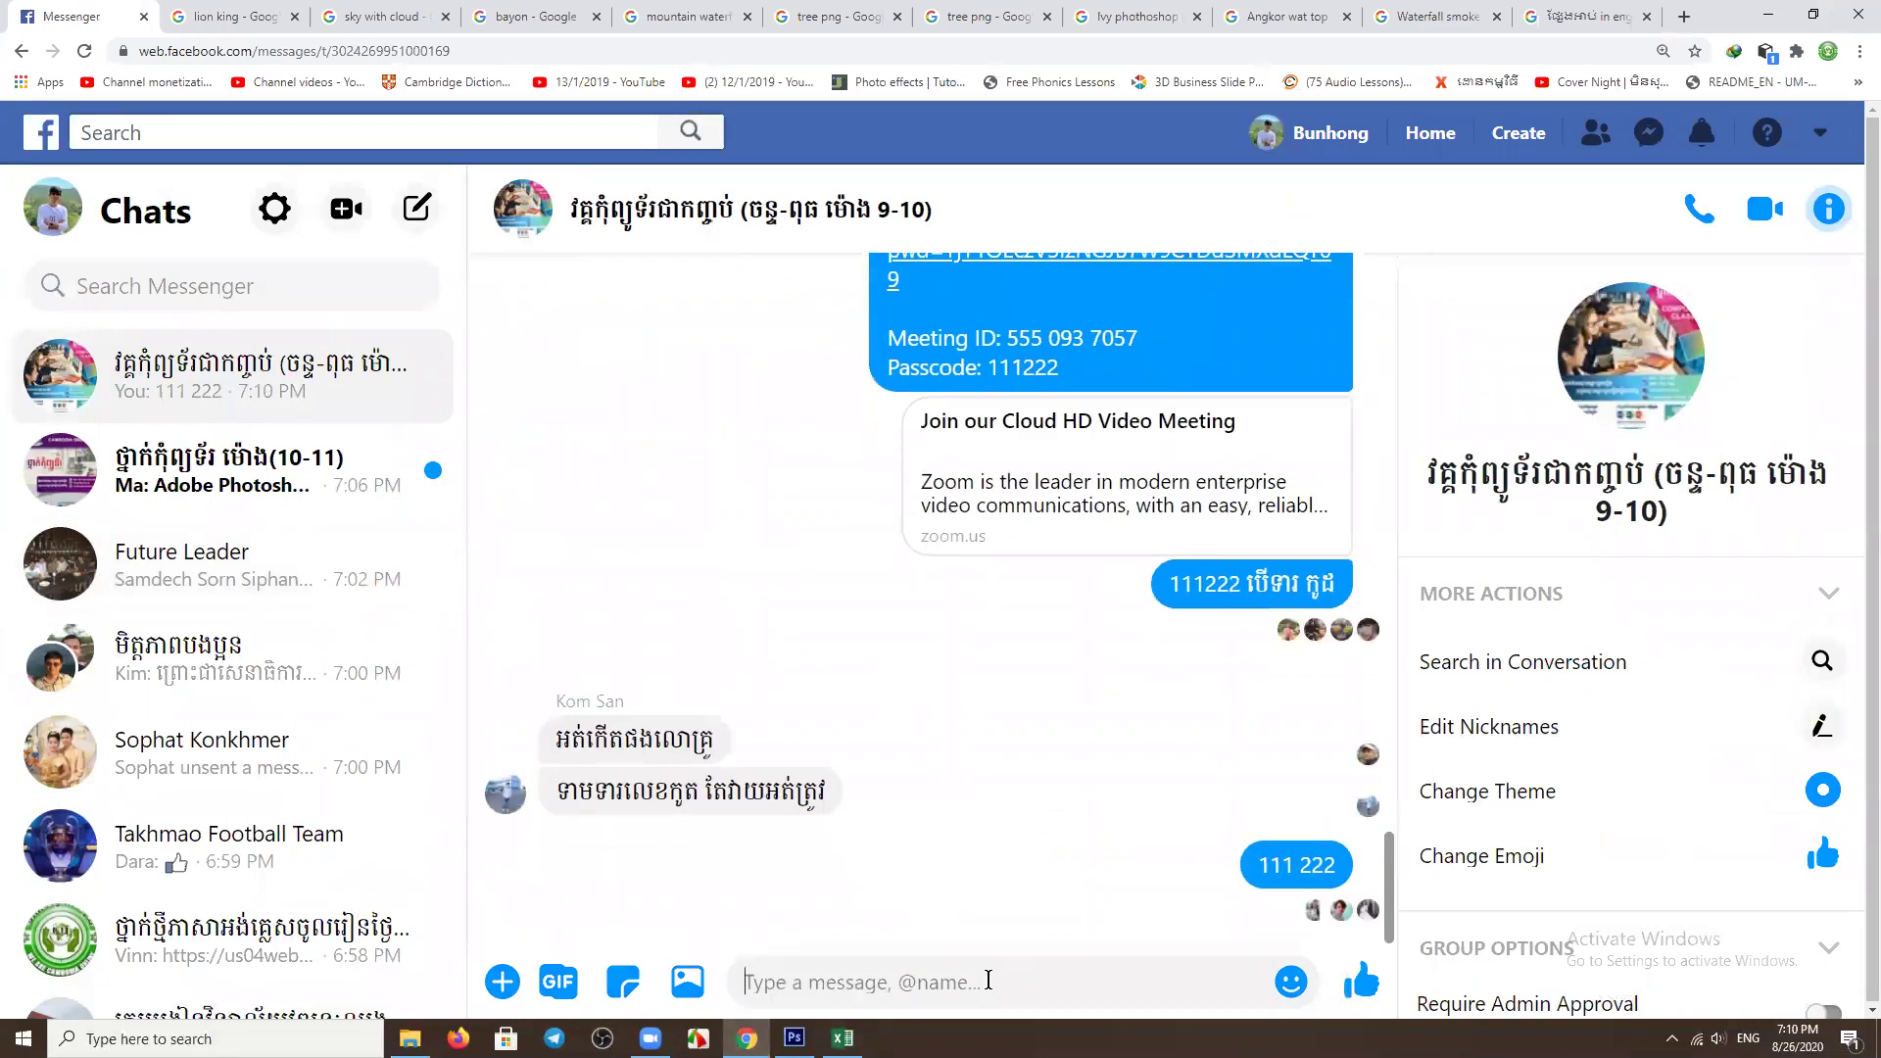
# Send the Khmer message 'ចុចលើ link ទៅបង' asking the group to click the link.
pyautogui.hotkey('alt', 'shift')
pyautogui.write('ចុចលើ')
pyautogui.hotkey('alt', 'shift')
pyautogui.write('I')
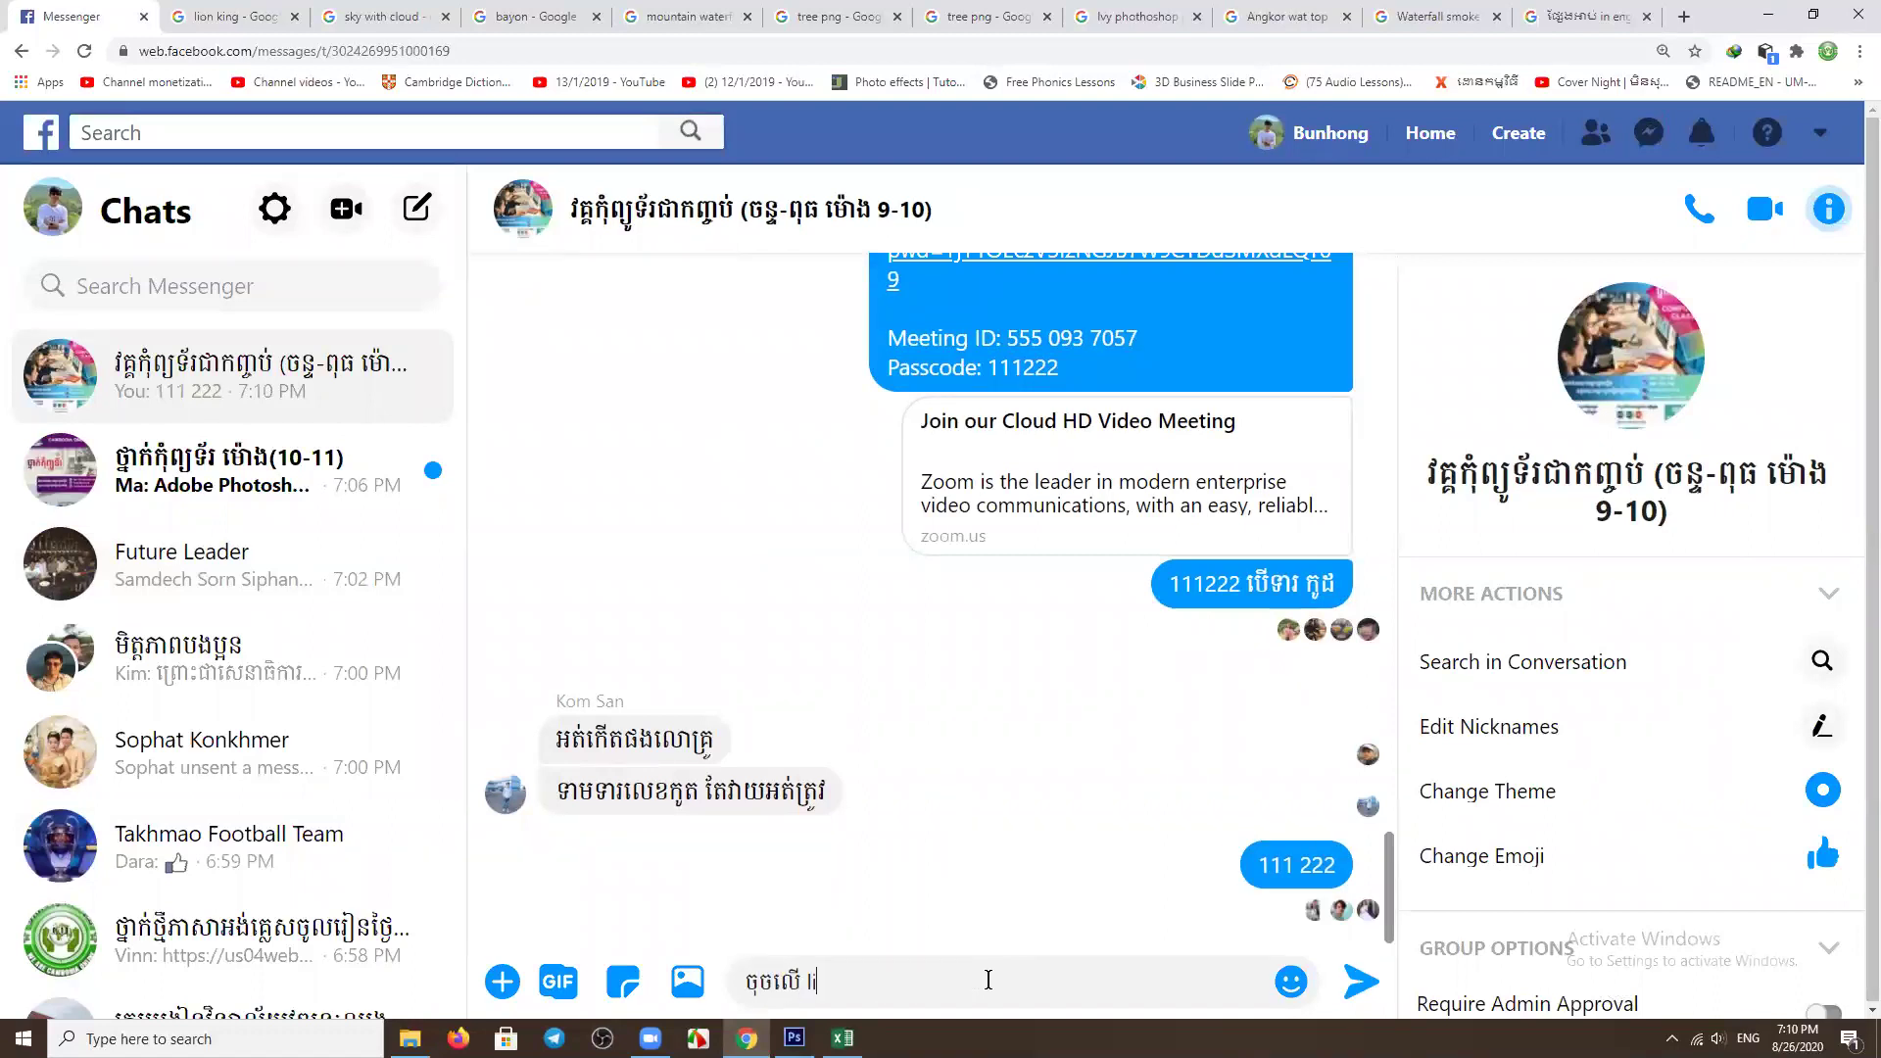
pyautogui.write('ទៅបង')
pyautogui.press('Return')
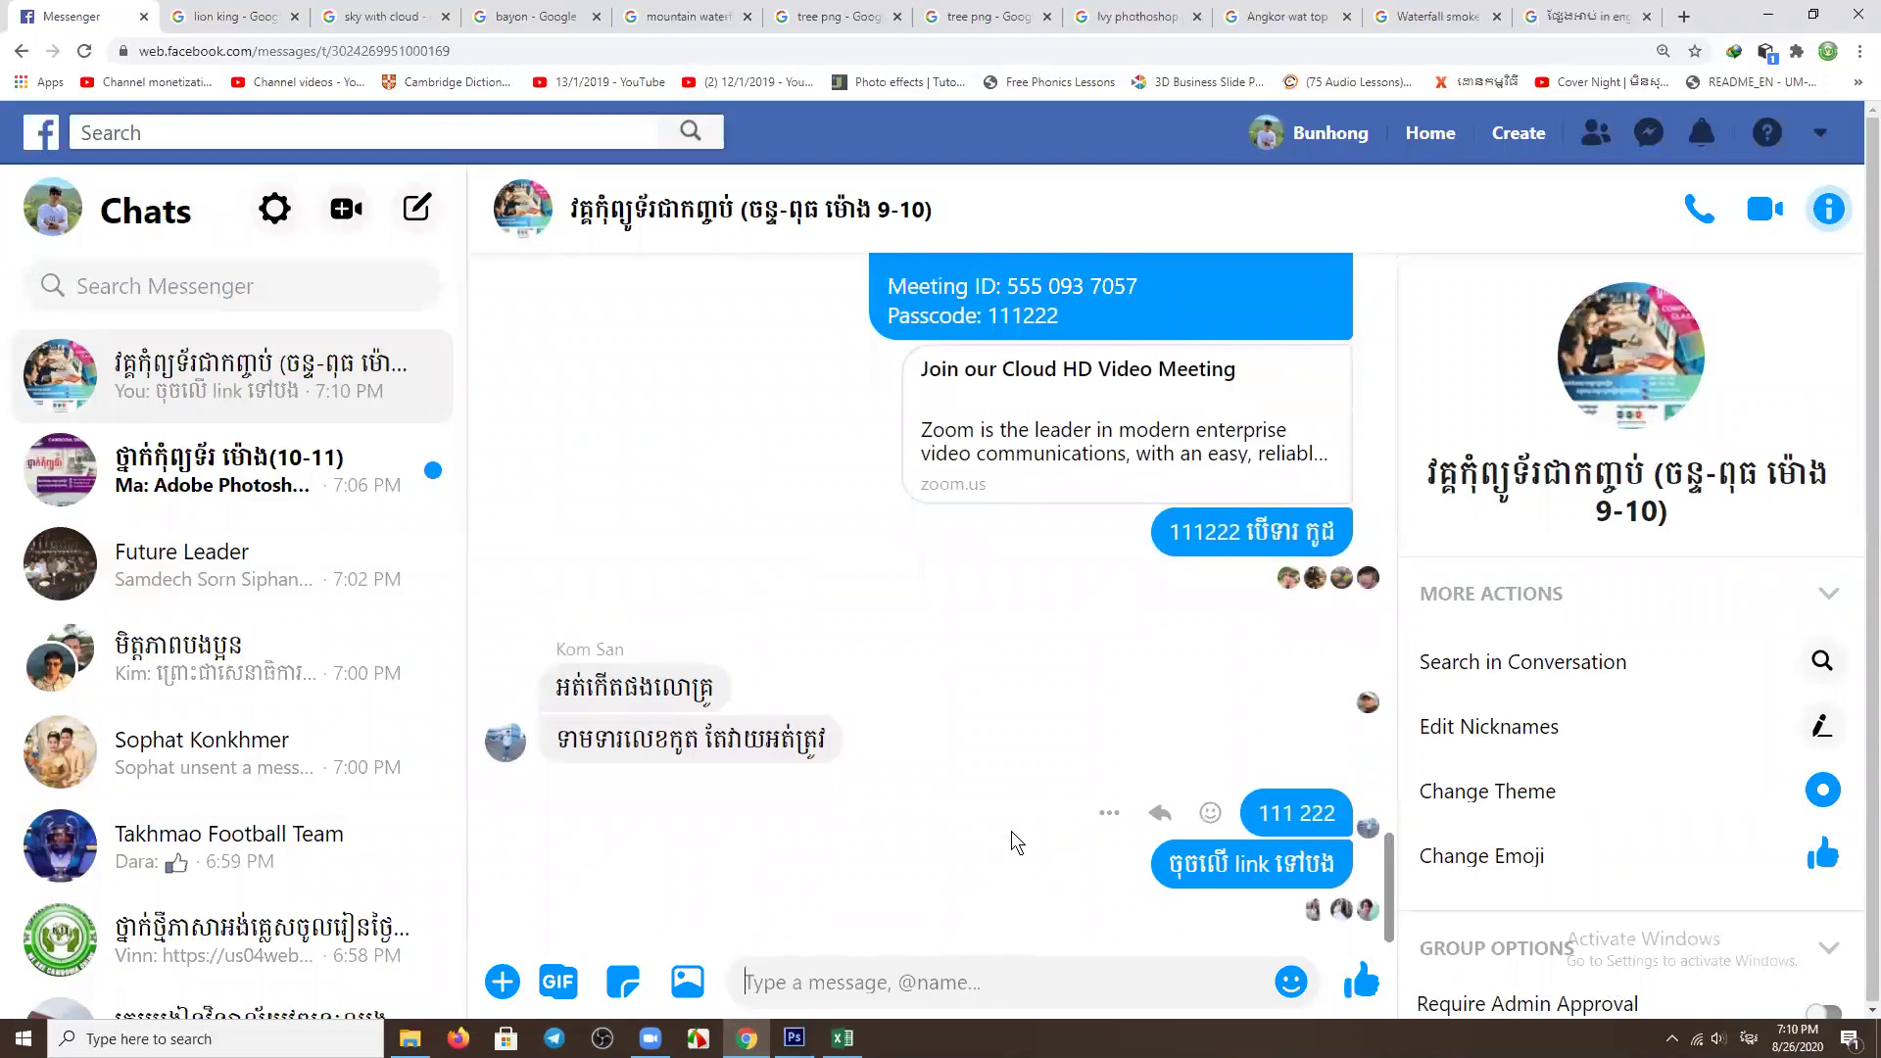
pyautogui.scroll(3, 895, 829)
pyautogui.scroll(-3, 985, 849)
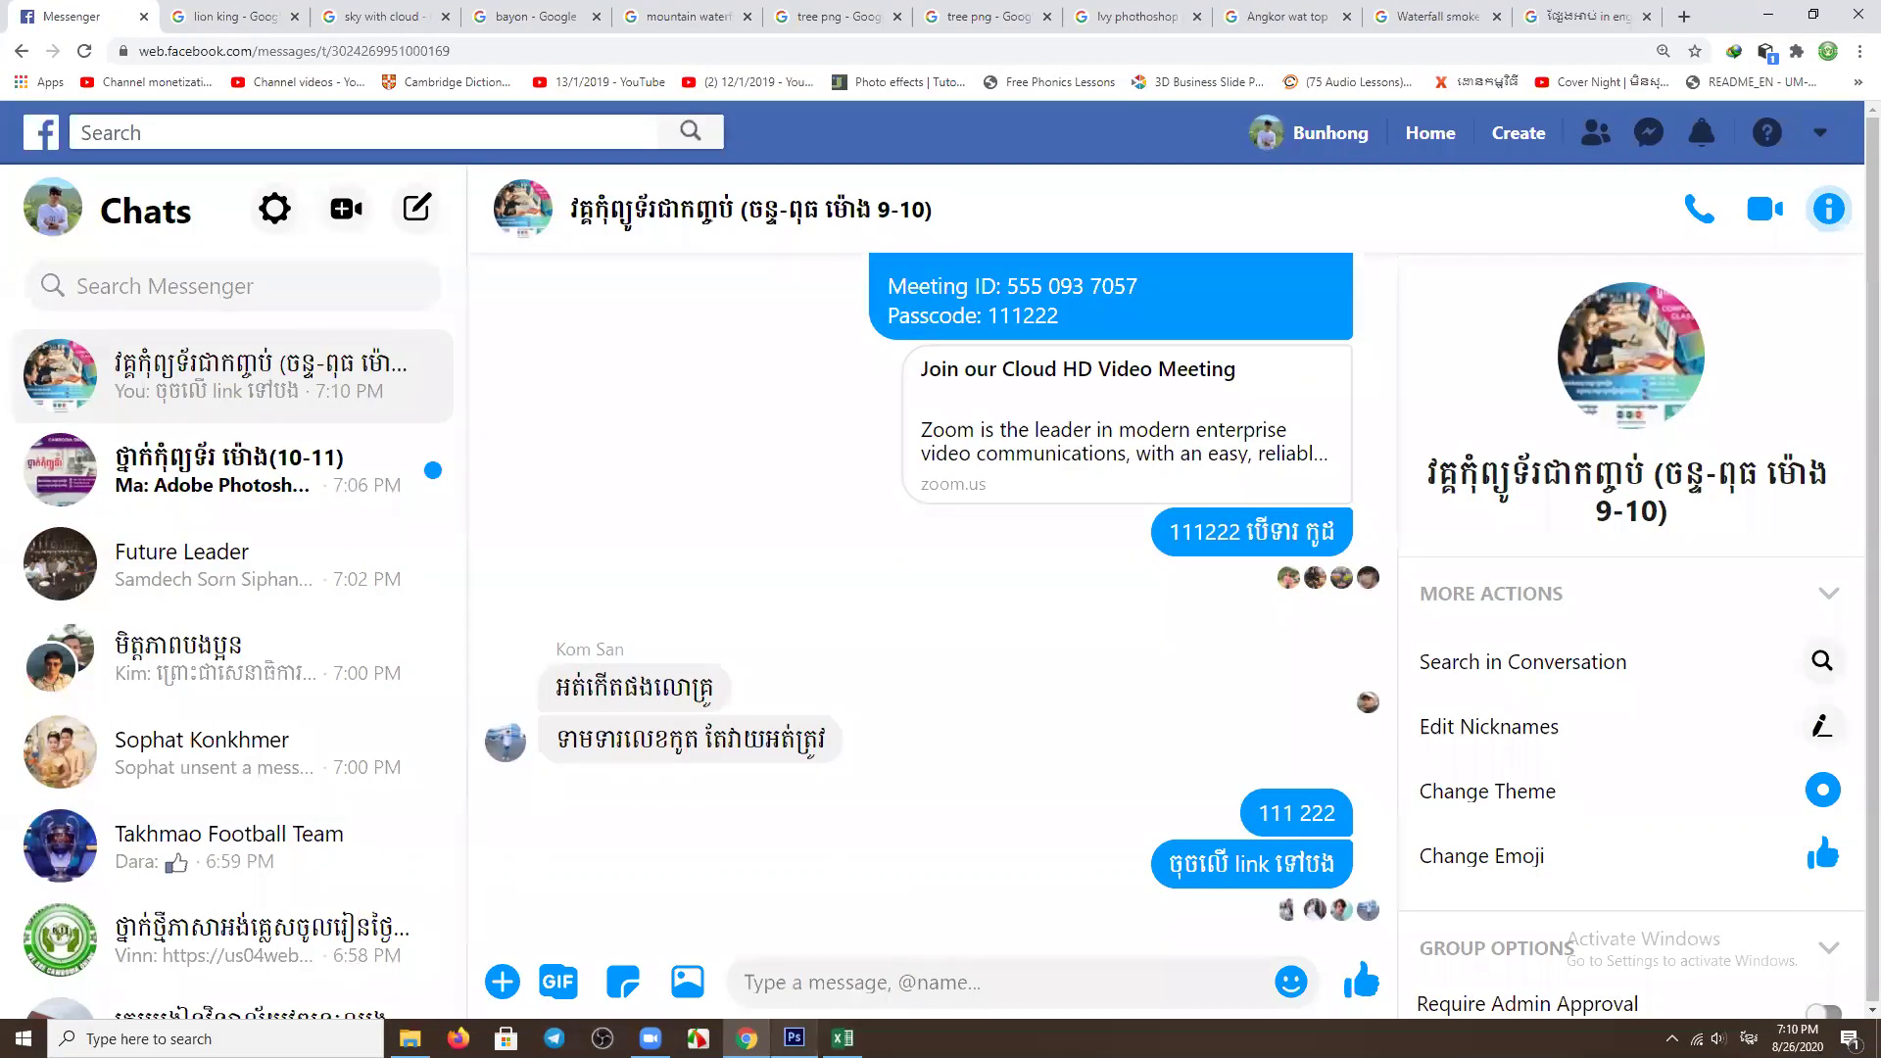
# Enter =G8-F8 in H8 so the first customer's usage shows 54.00 kw.
pyautogui.click(841, 1038)
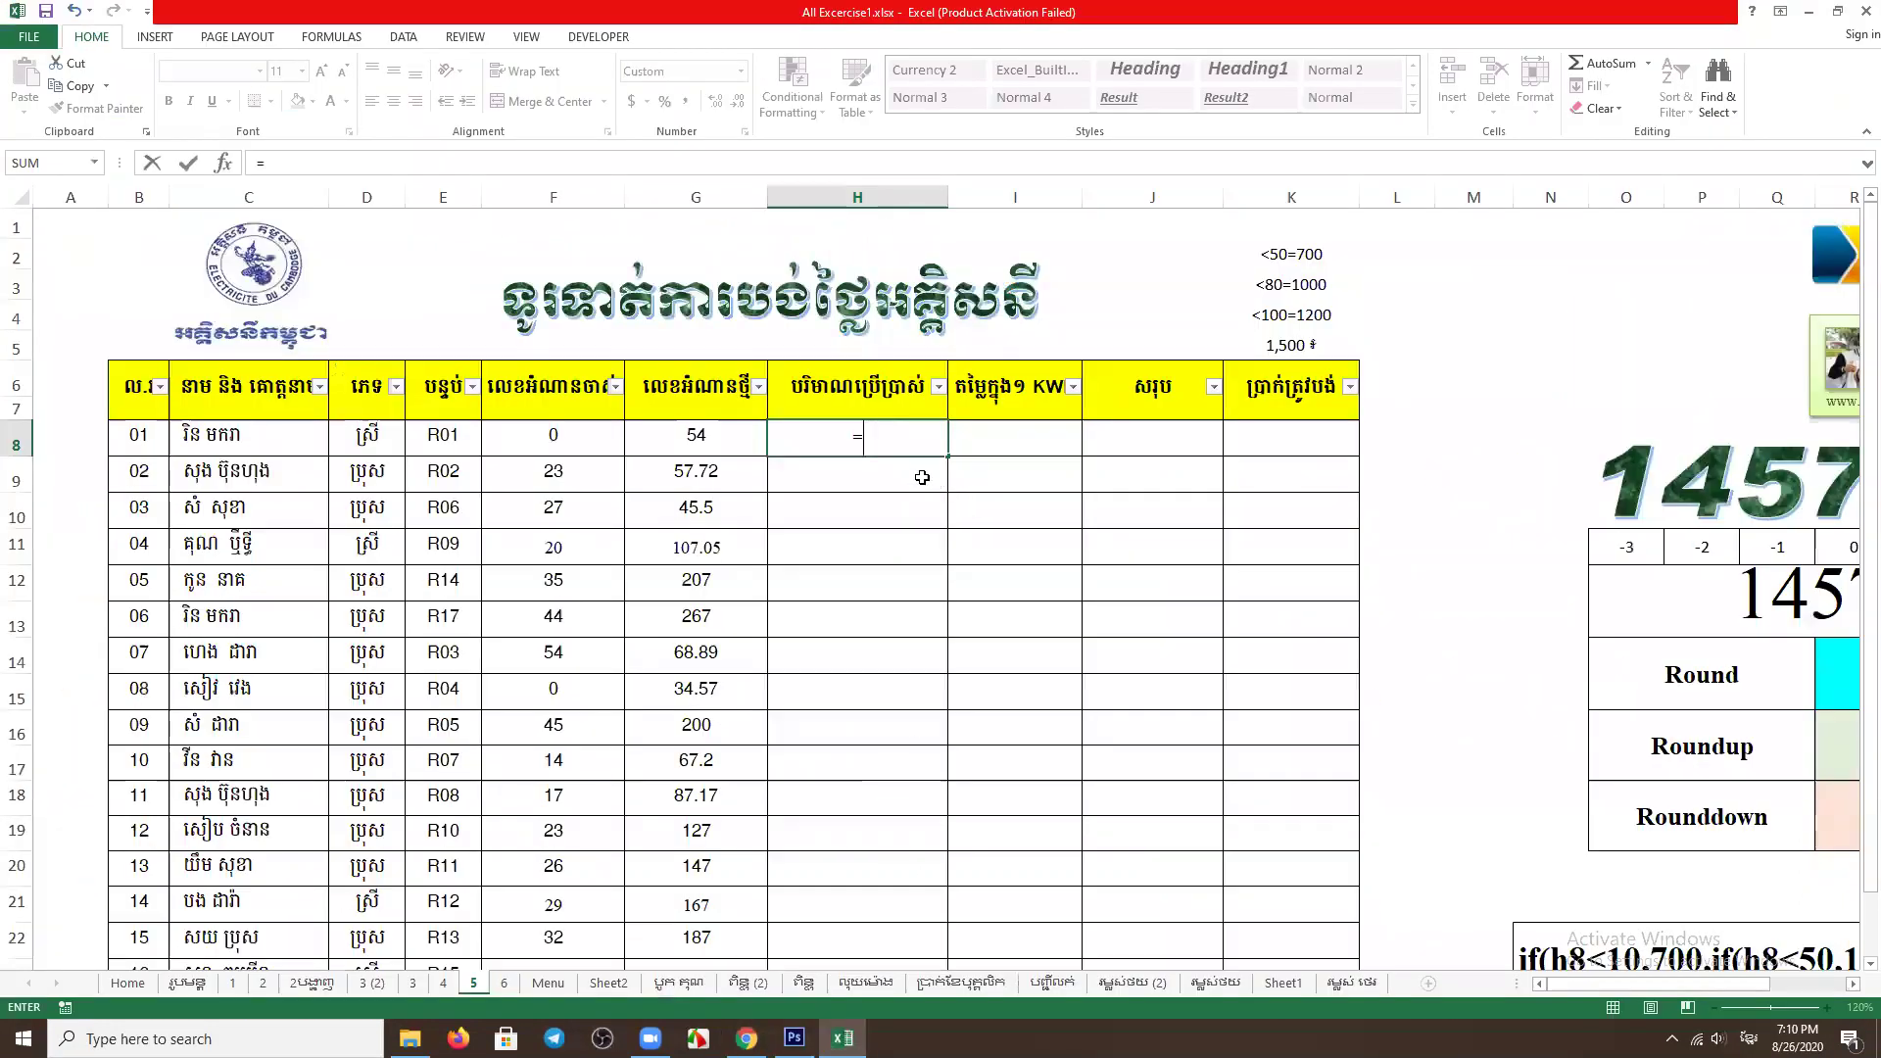
pyautogui.click(860, 436)
pyautogui.click(682, 436)
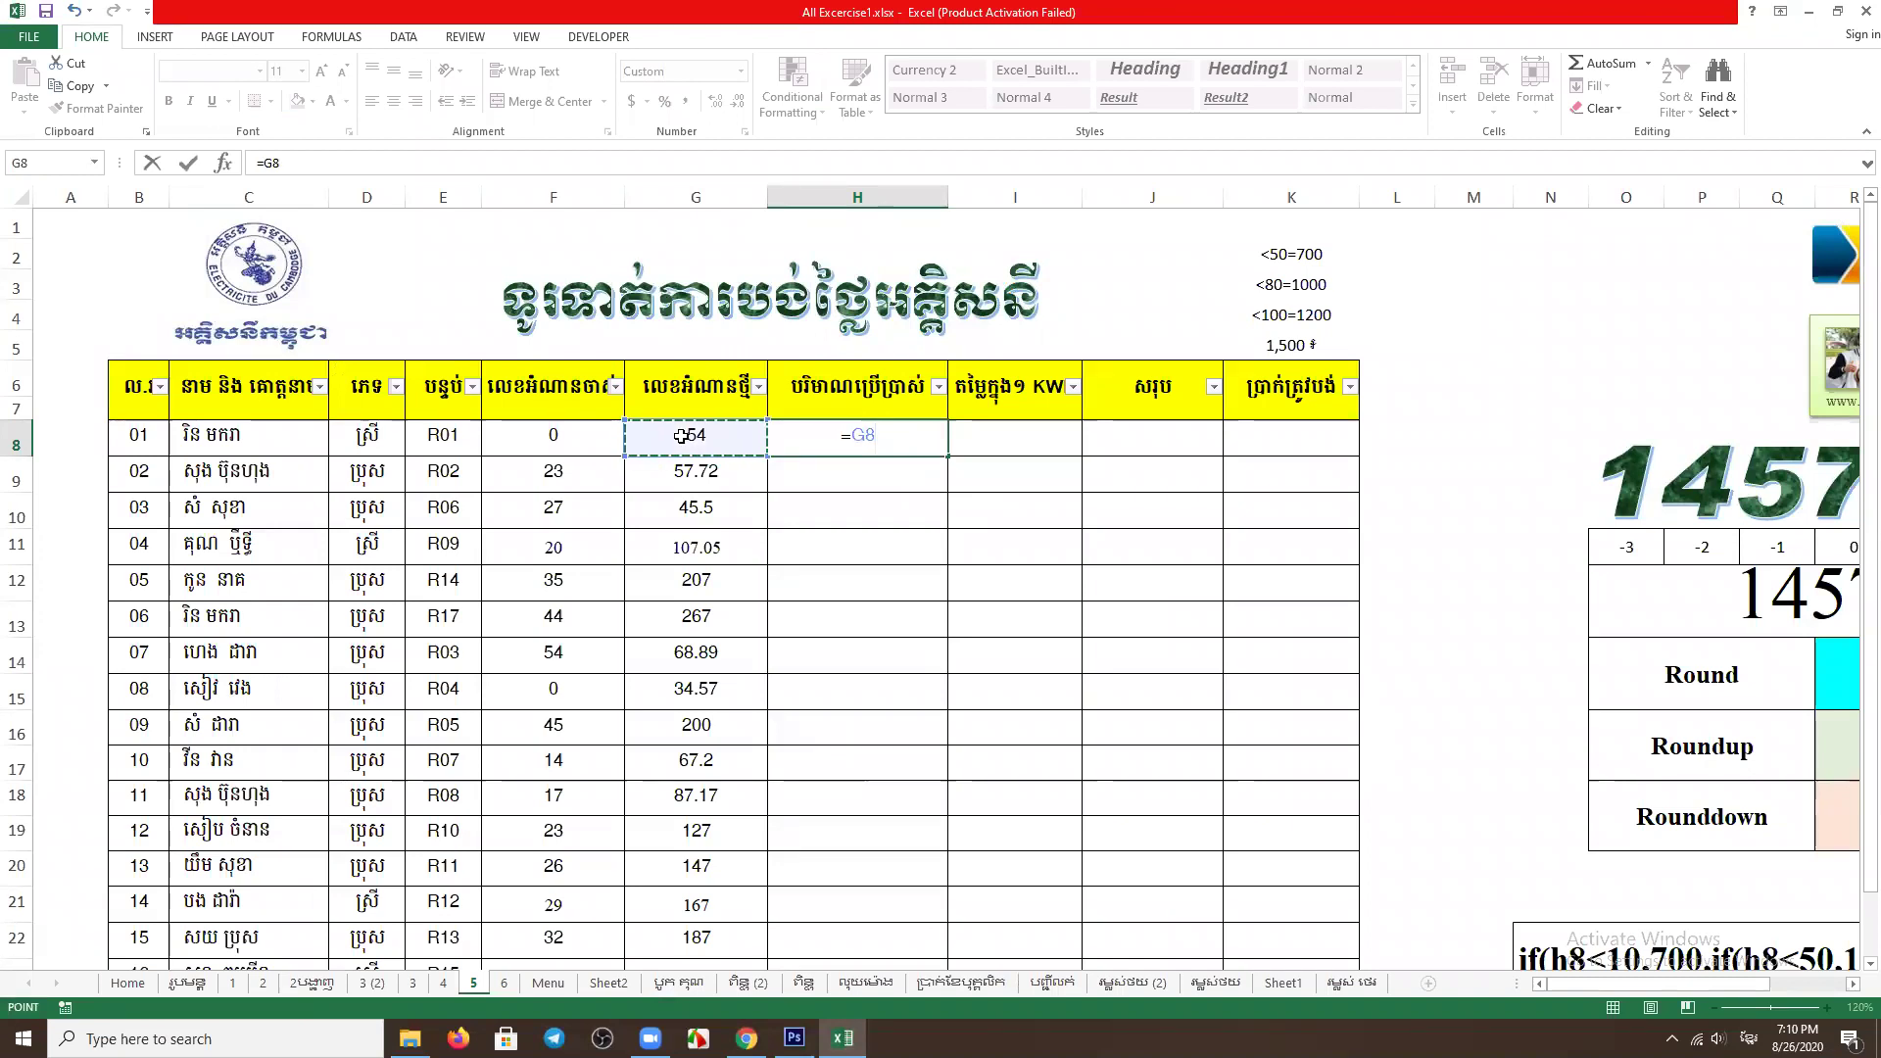
pyautogui.write('ត')
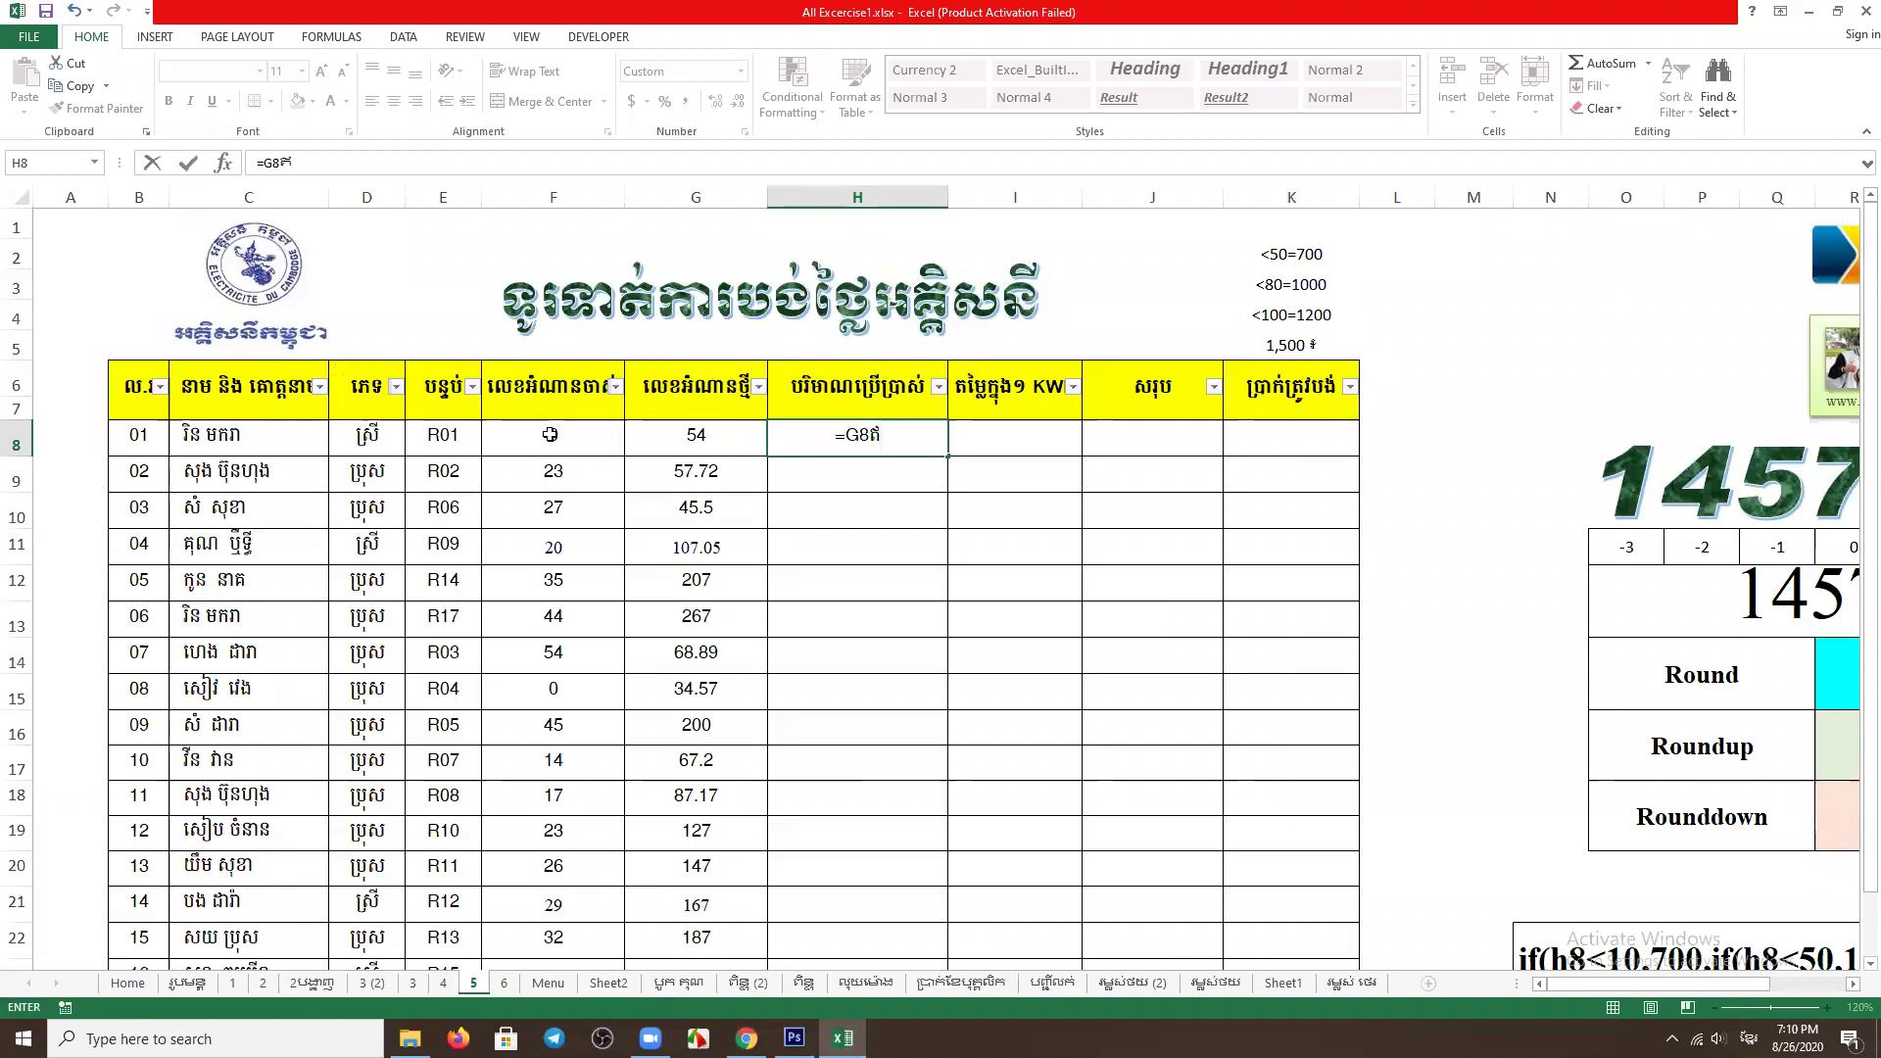
pyautogui.press('BackSpace')
pyautogui.write('-')
pyautogui.click(549, 435)
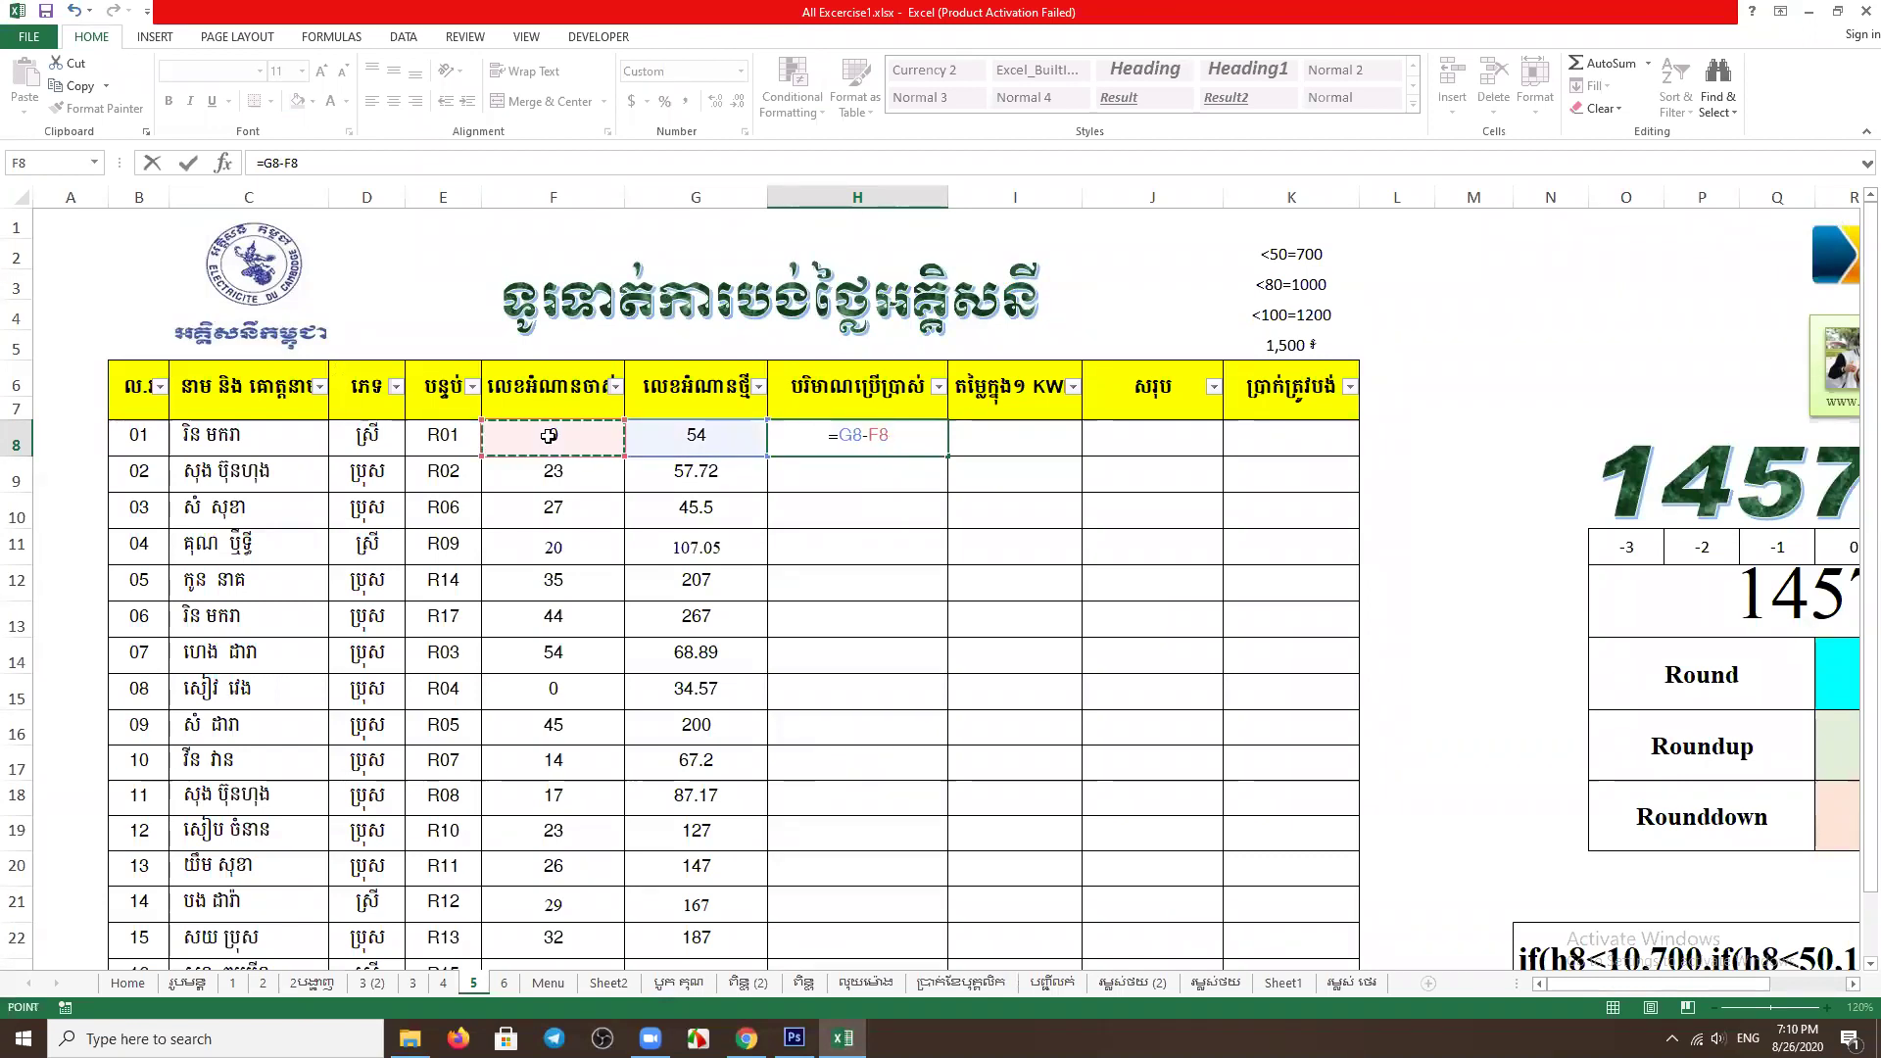
pyautogui.press('Return')
pyautogui.click(862, 451)
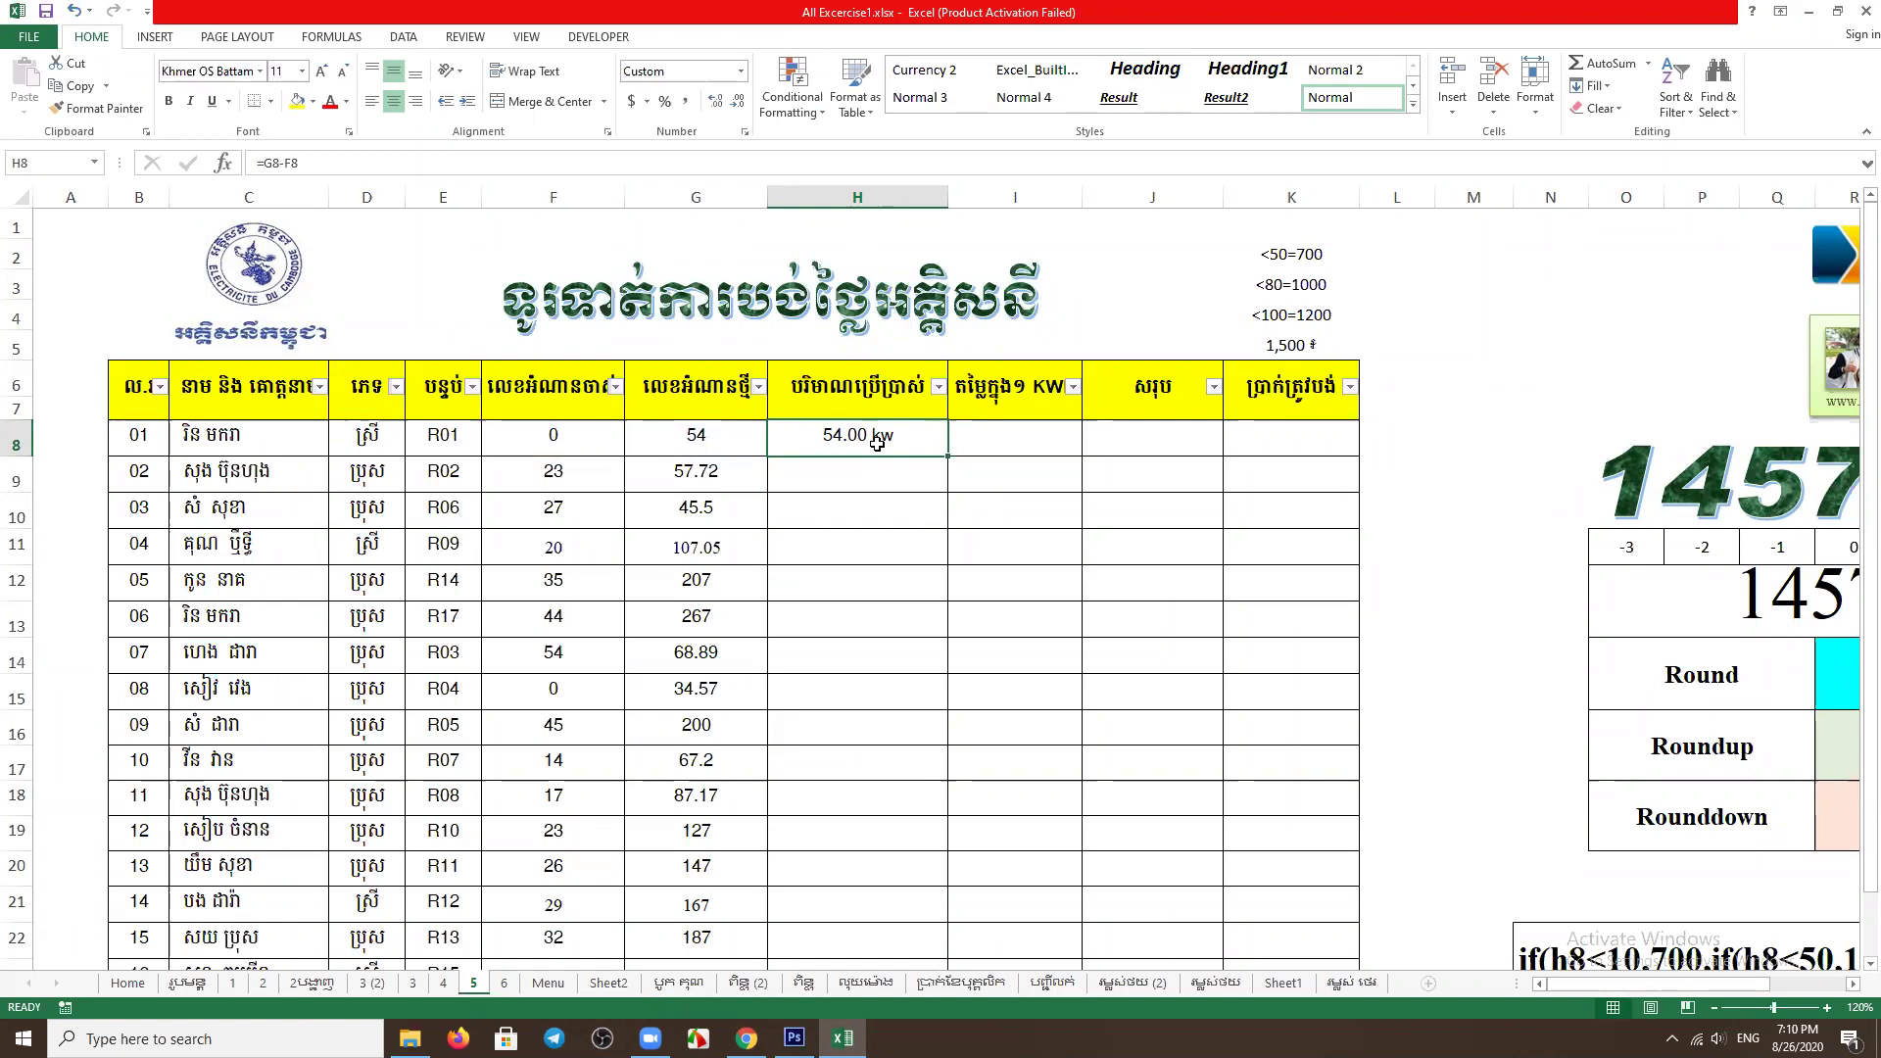
pyautogui.rightClick(877, 443)
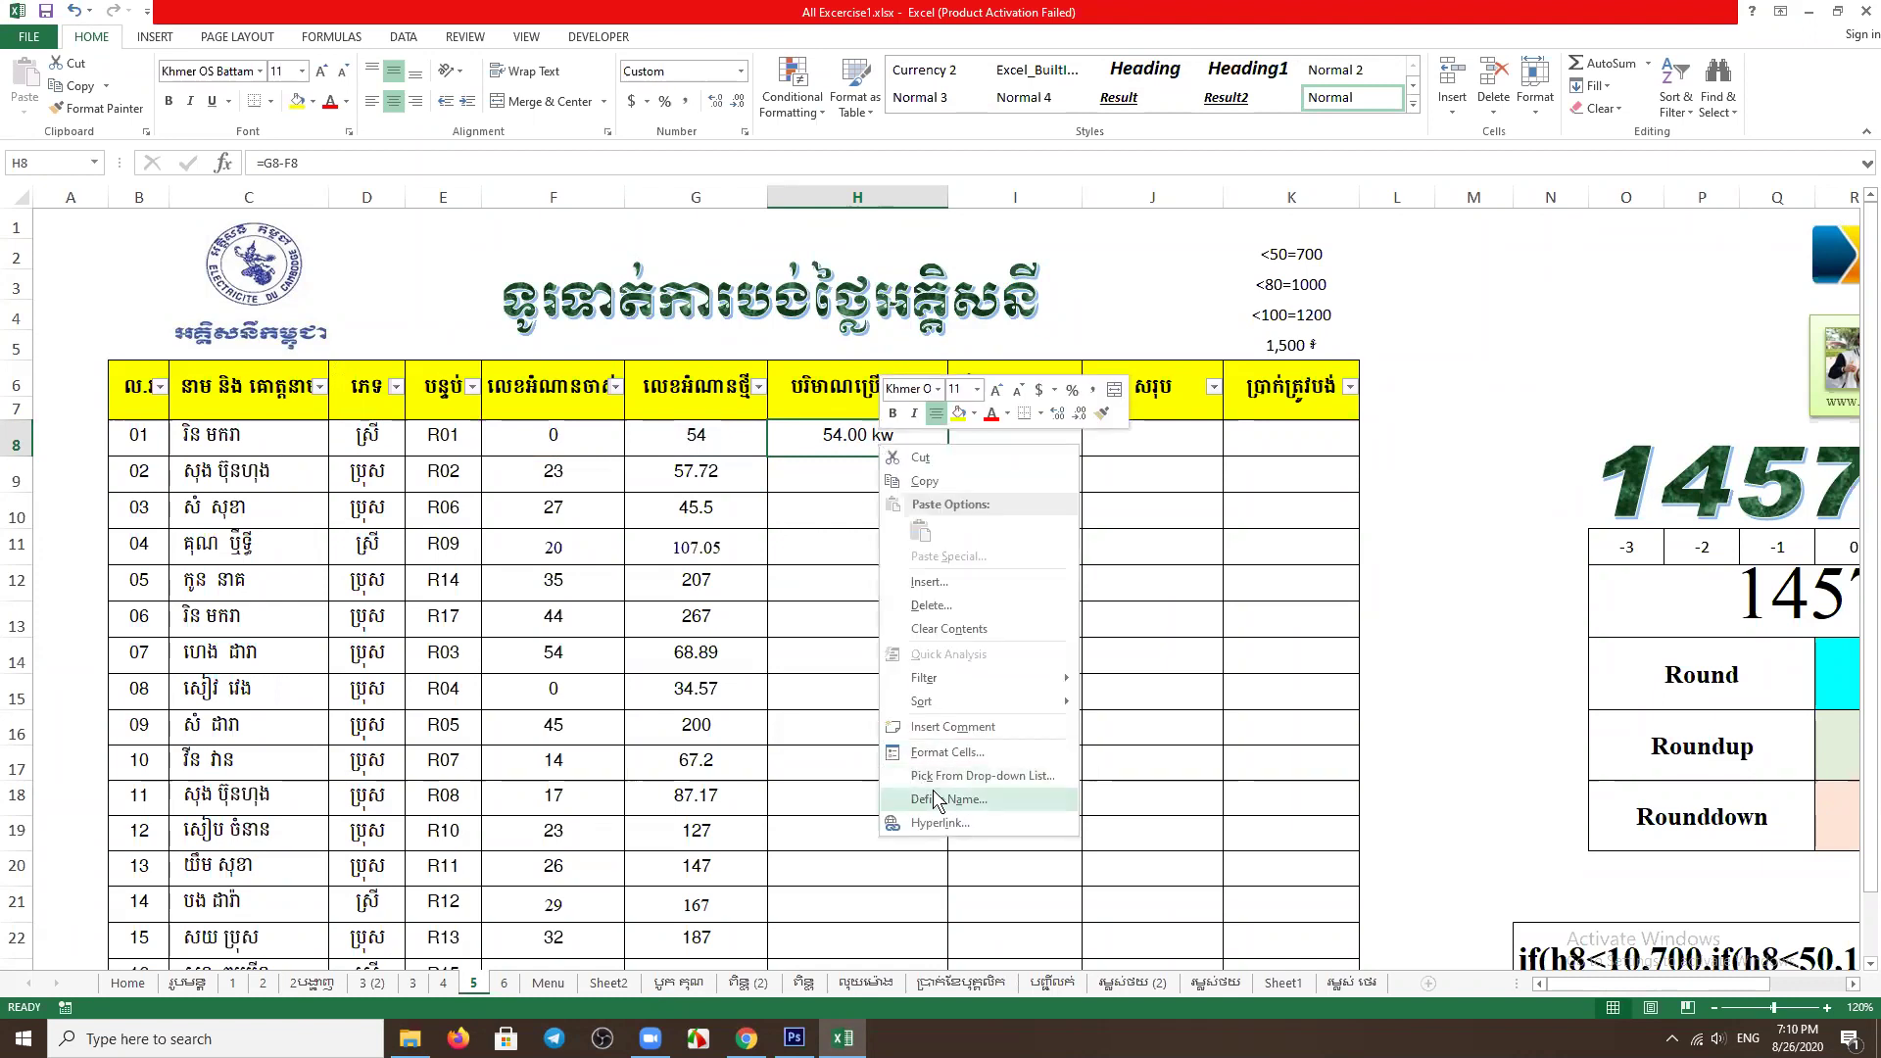
pyautogui.click(948, 751)
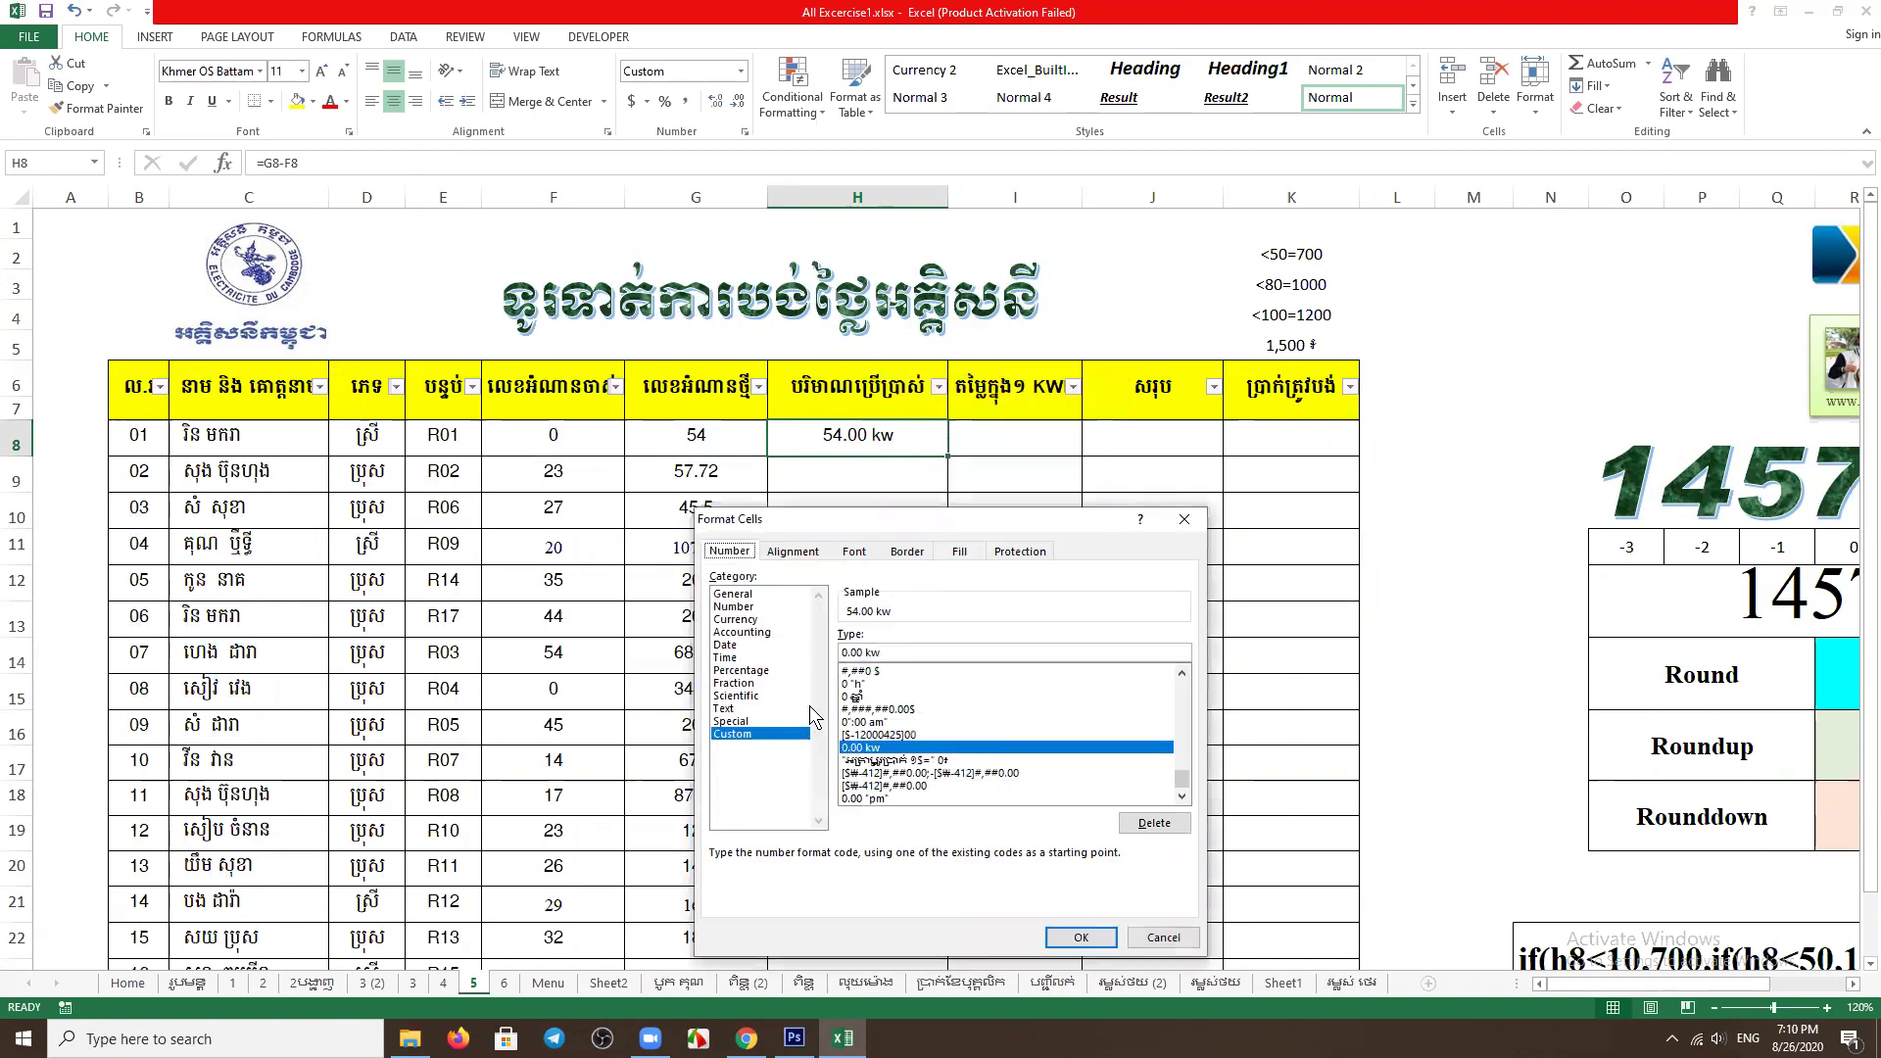
pyautogui.click(894, 651)
pyautogui.click(1080, 938)
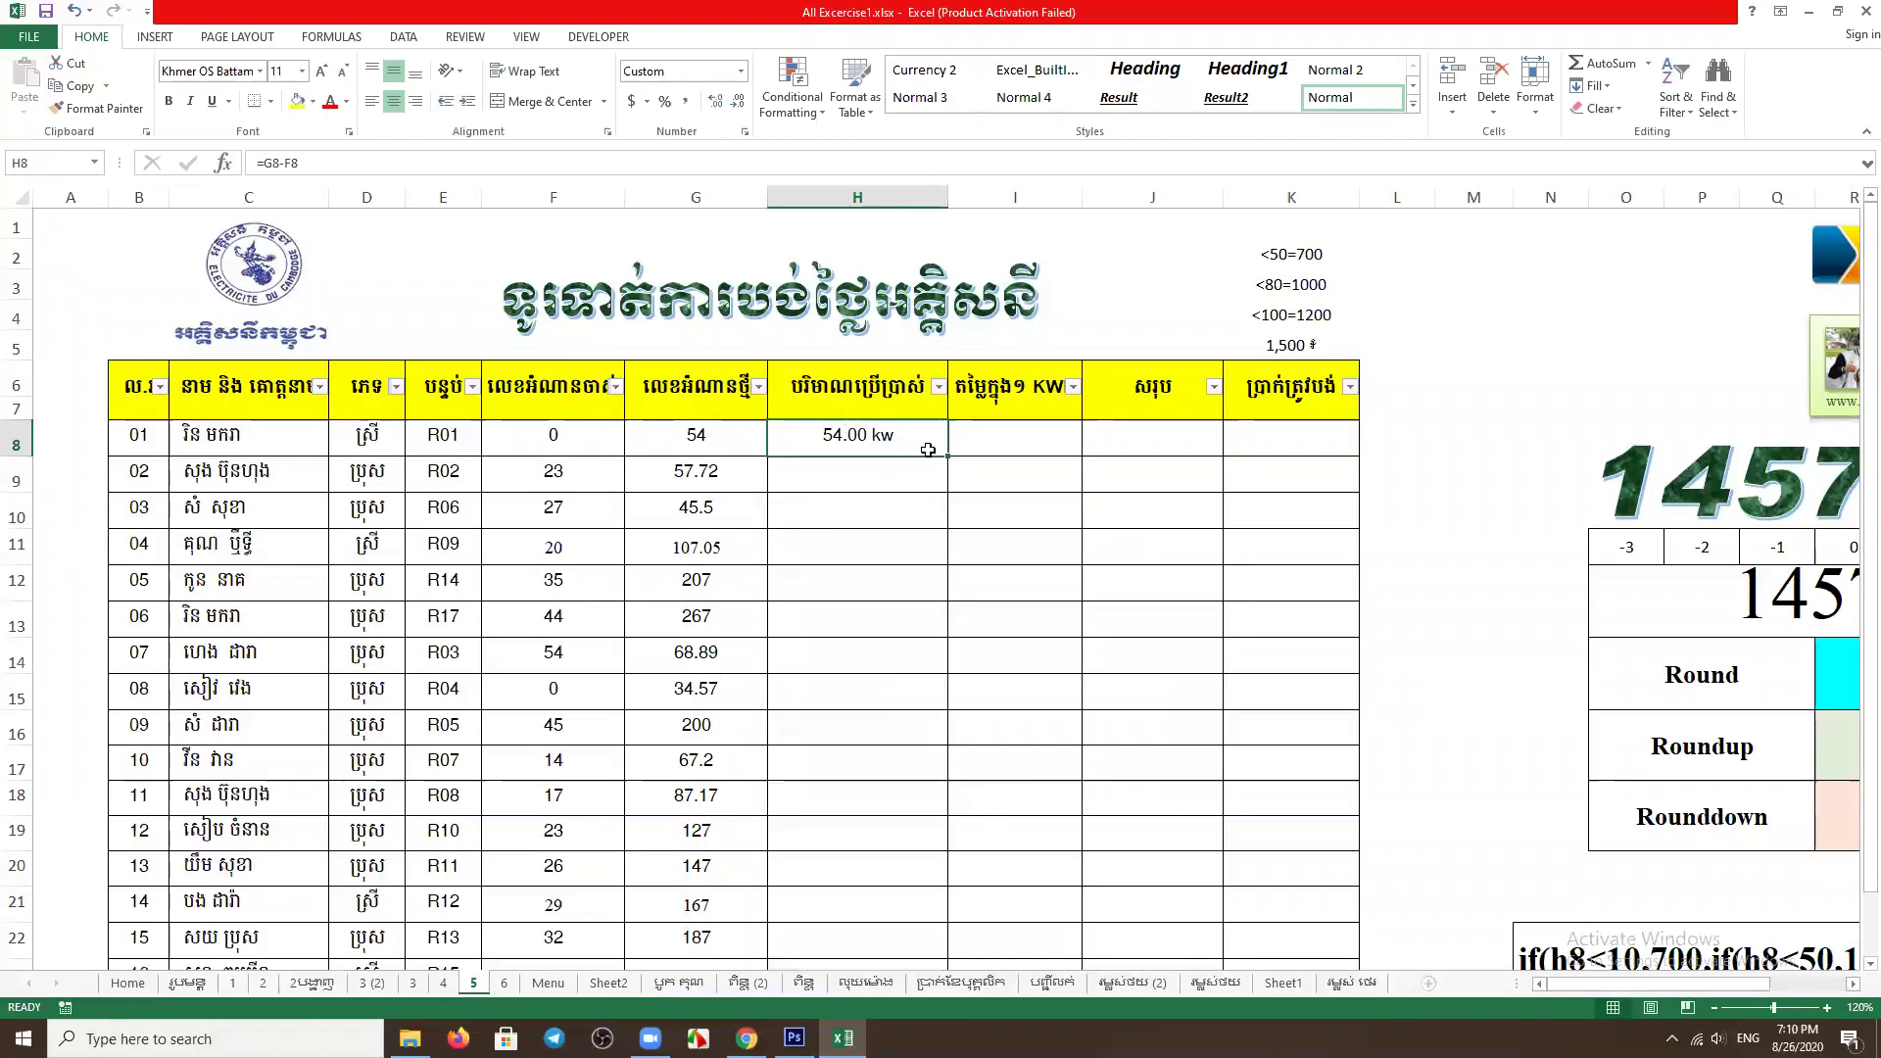
# Fill H8's usage formula down to H24, giving 54.00 to 206.00 kw, then scroll to the rounding panel.
pyautogui.moveTo(946, 459); pyautogui.dragTo(914, 940)
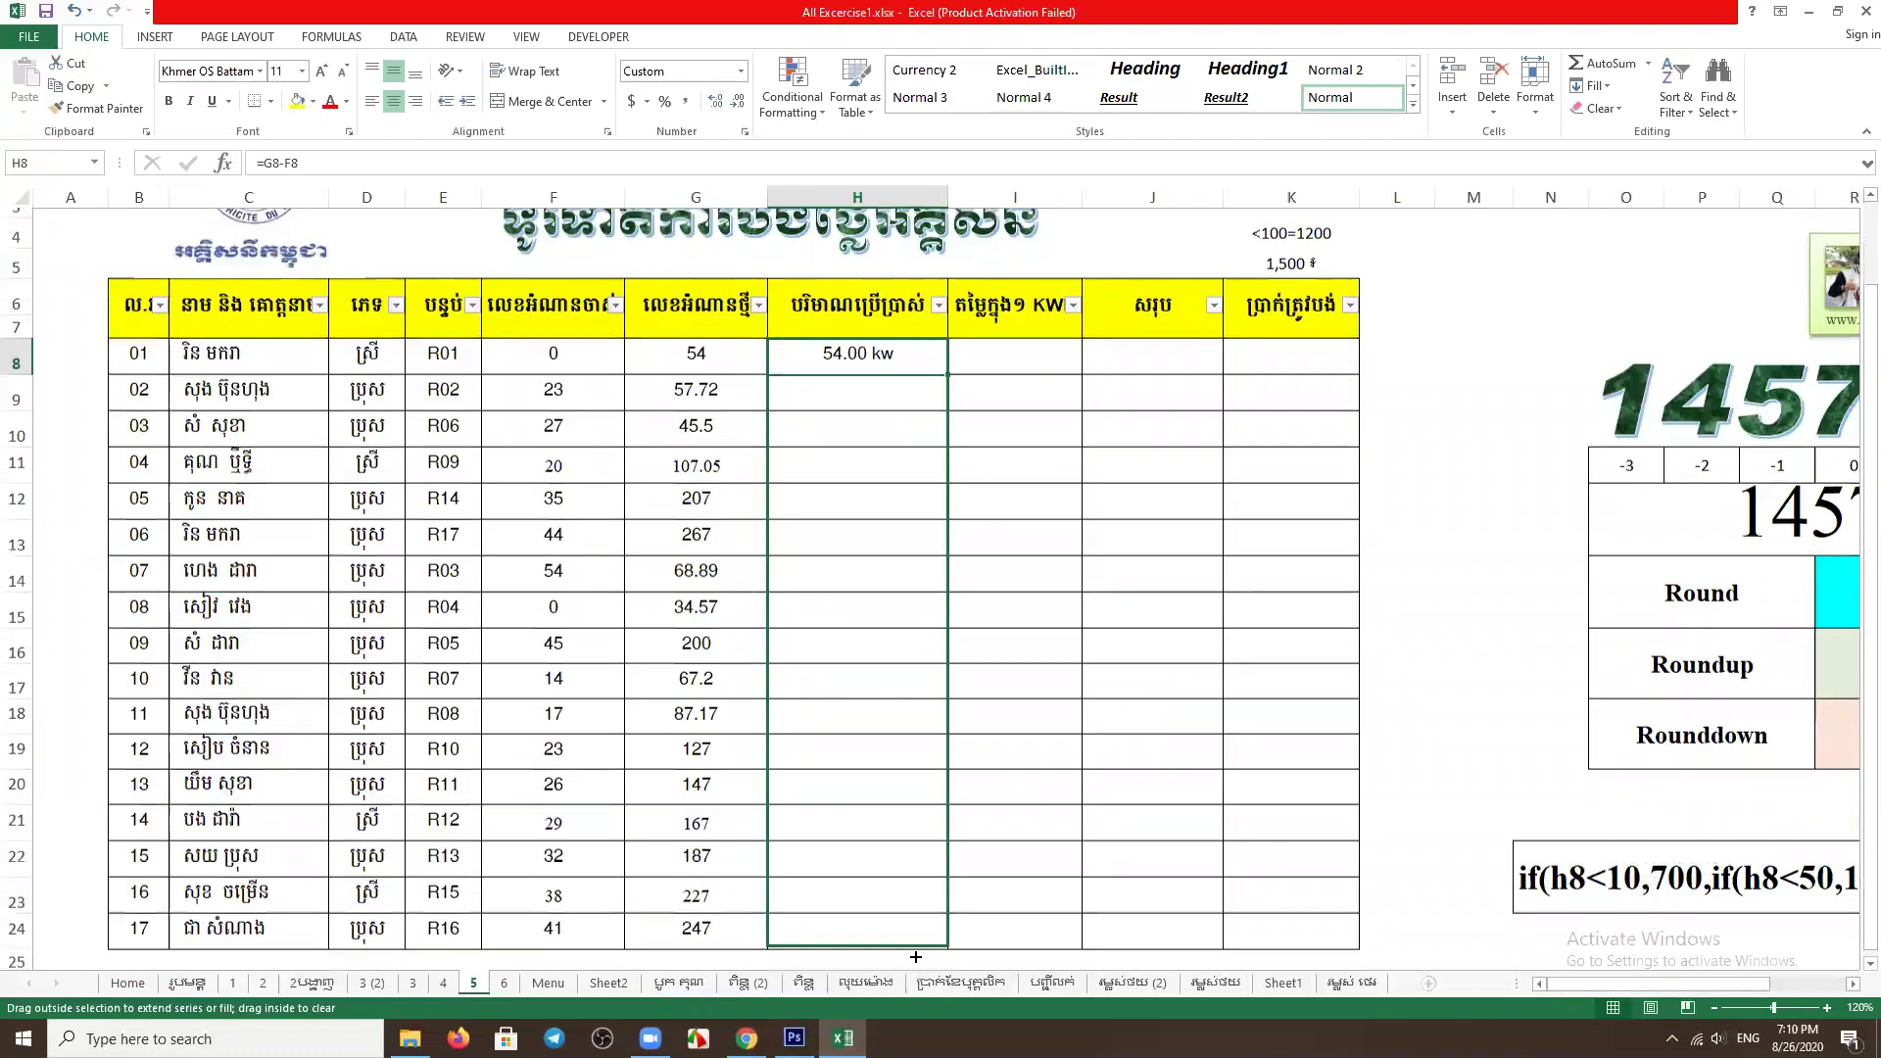
pyautogui.click(1014, 344)
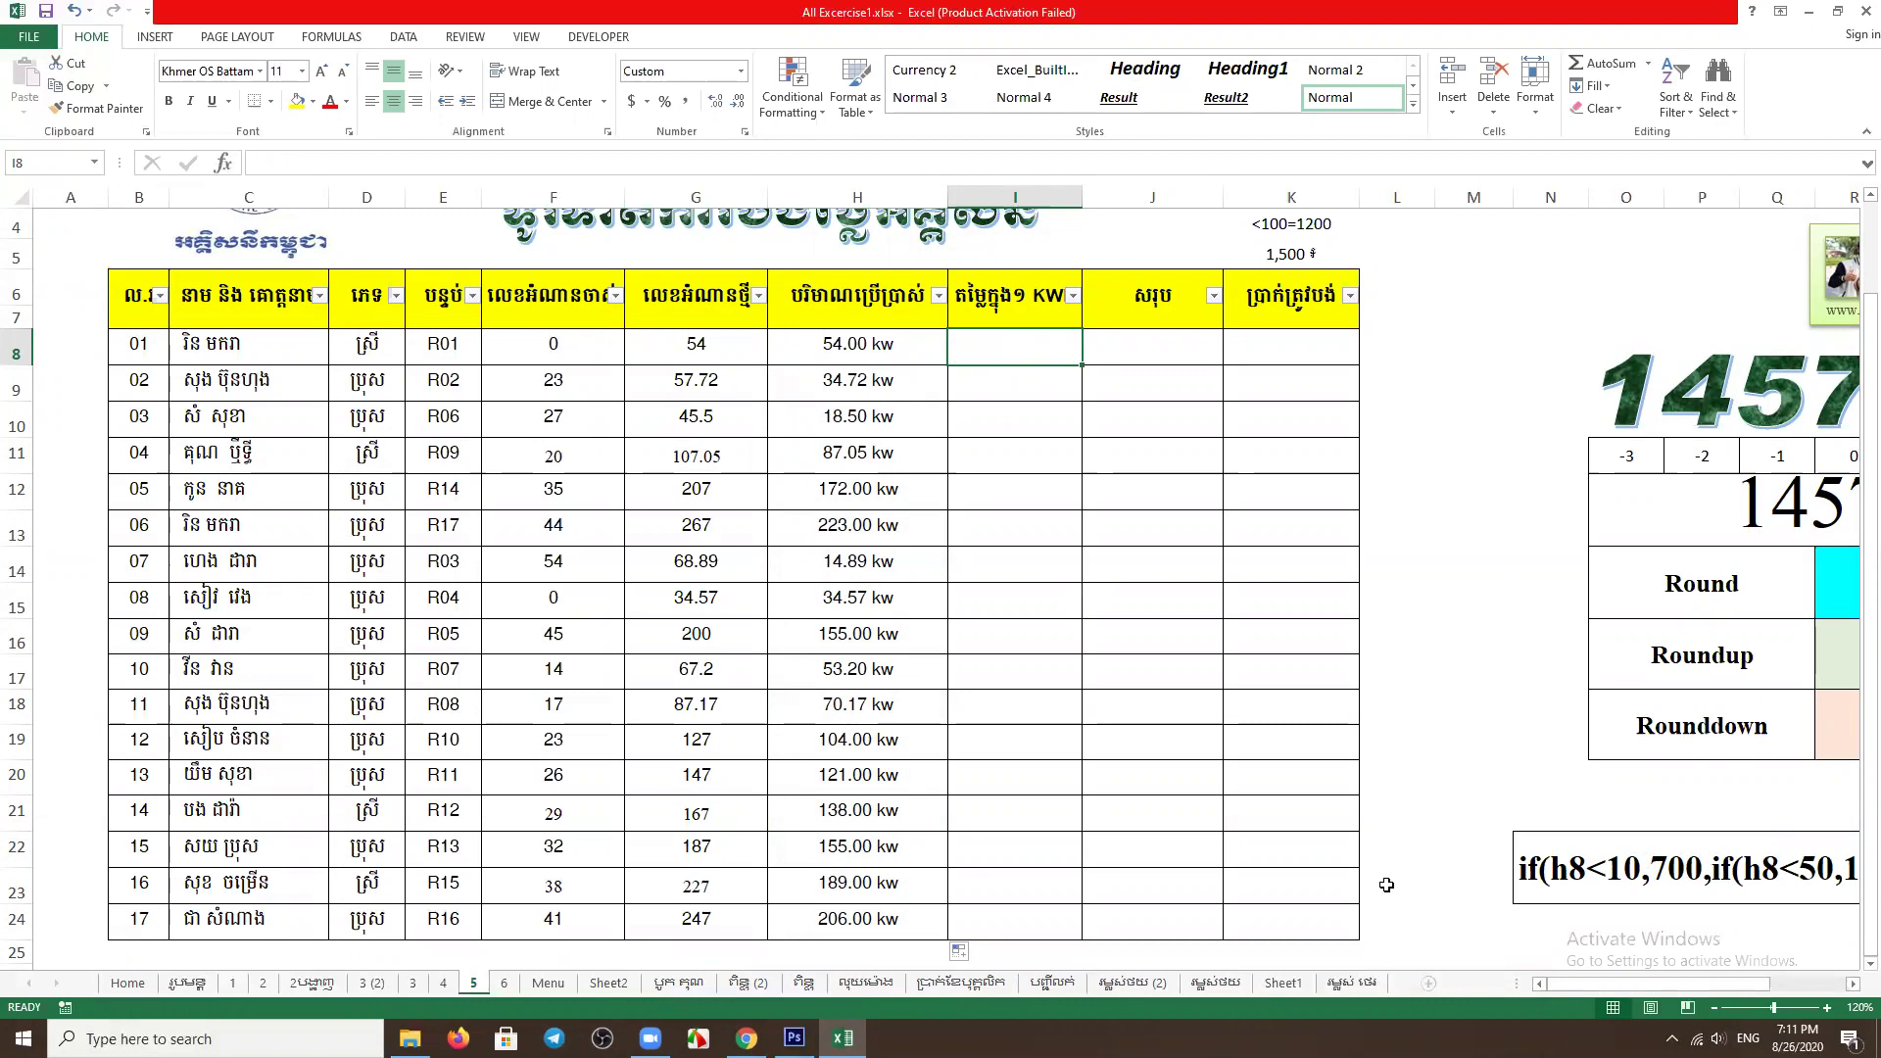
pyautogui.moveTo(1636, 984); pyautogui.dragTo(1720, 997)
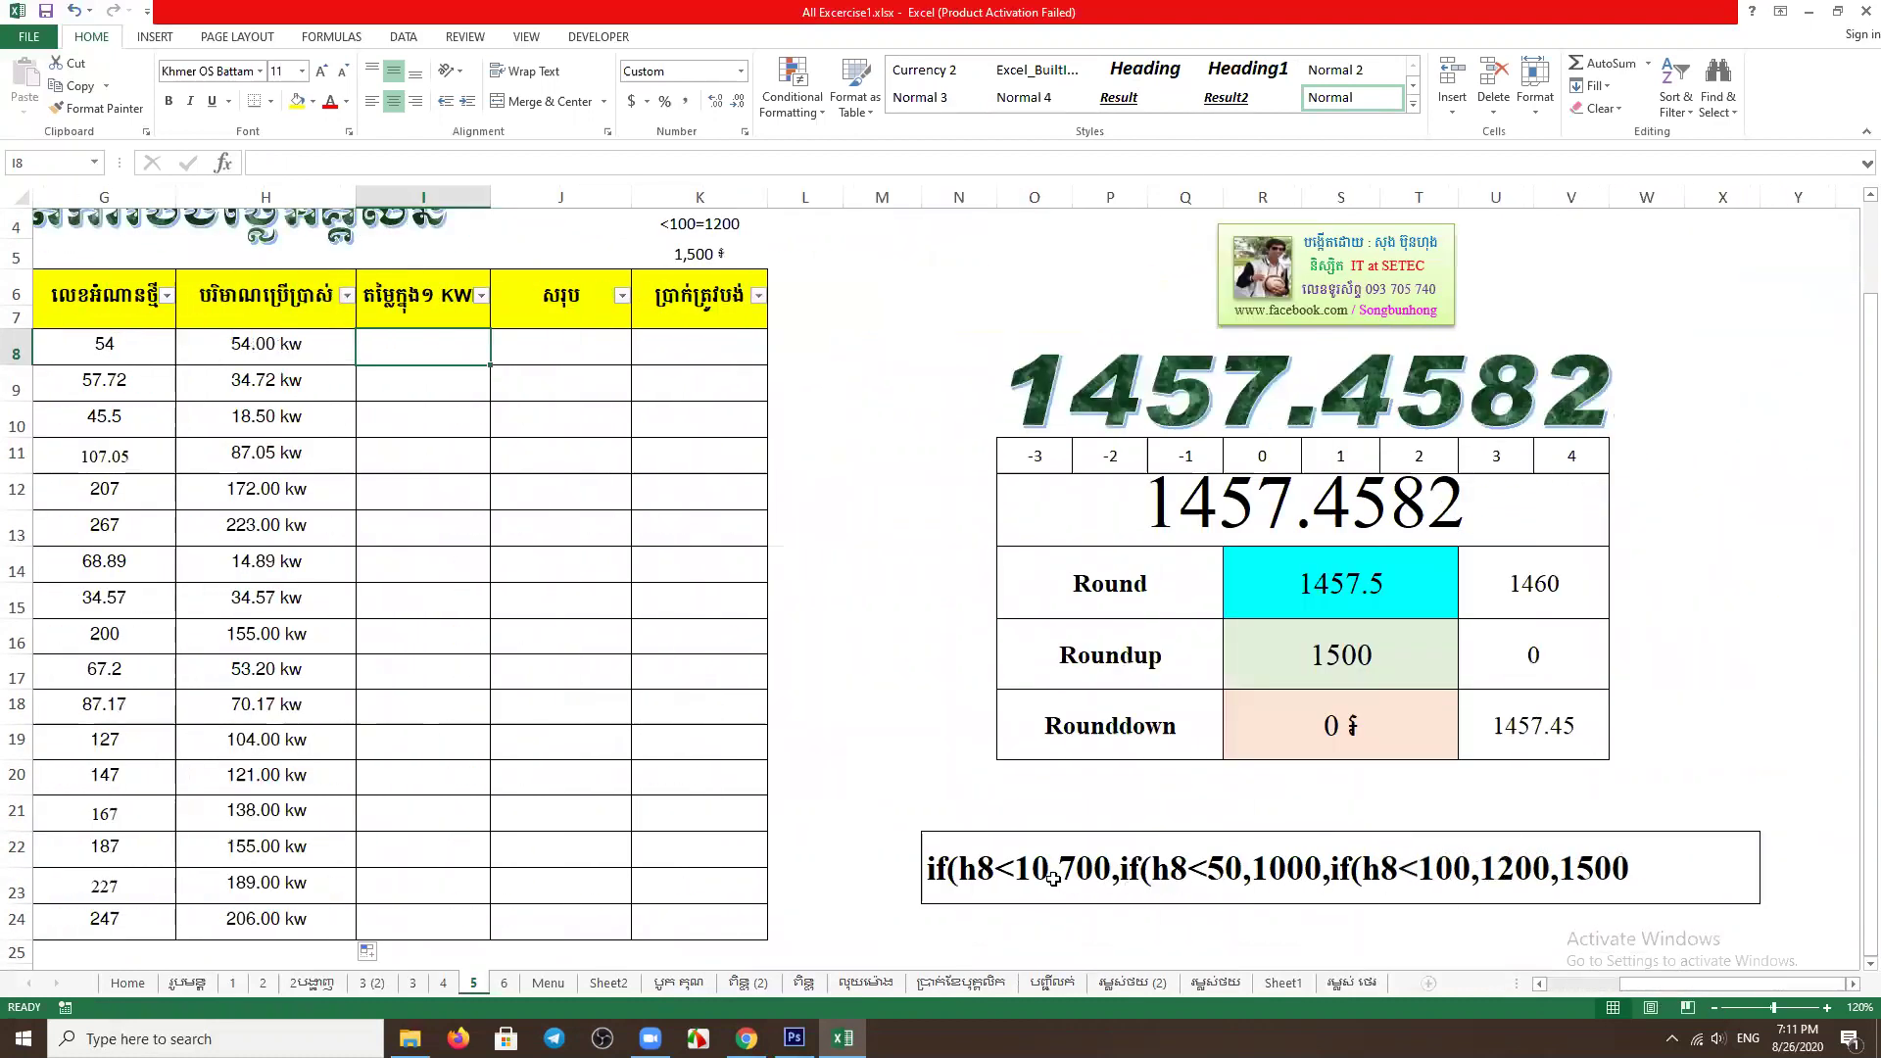
# Remove the last ,1500 tier from the IF note in N22.
pyautogui.click(1015, 868)
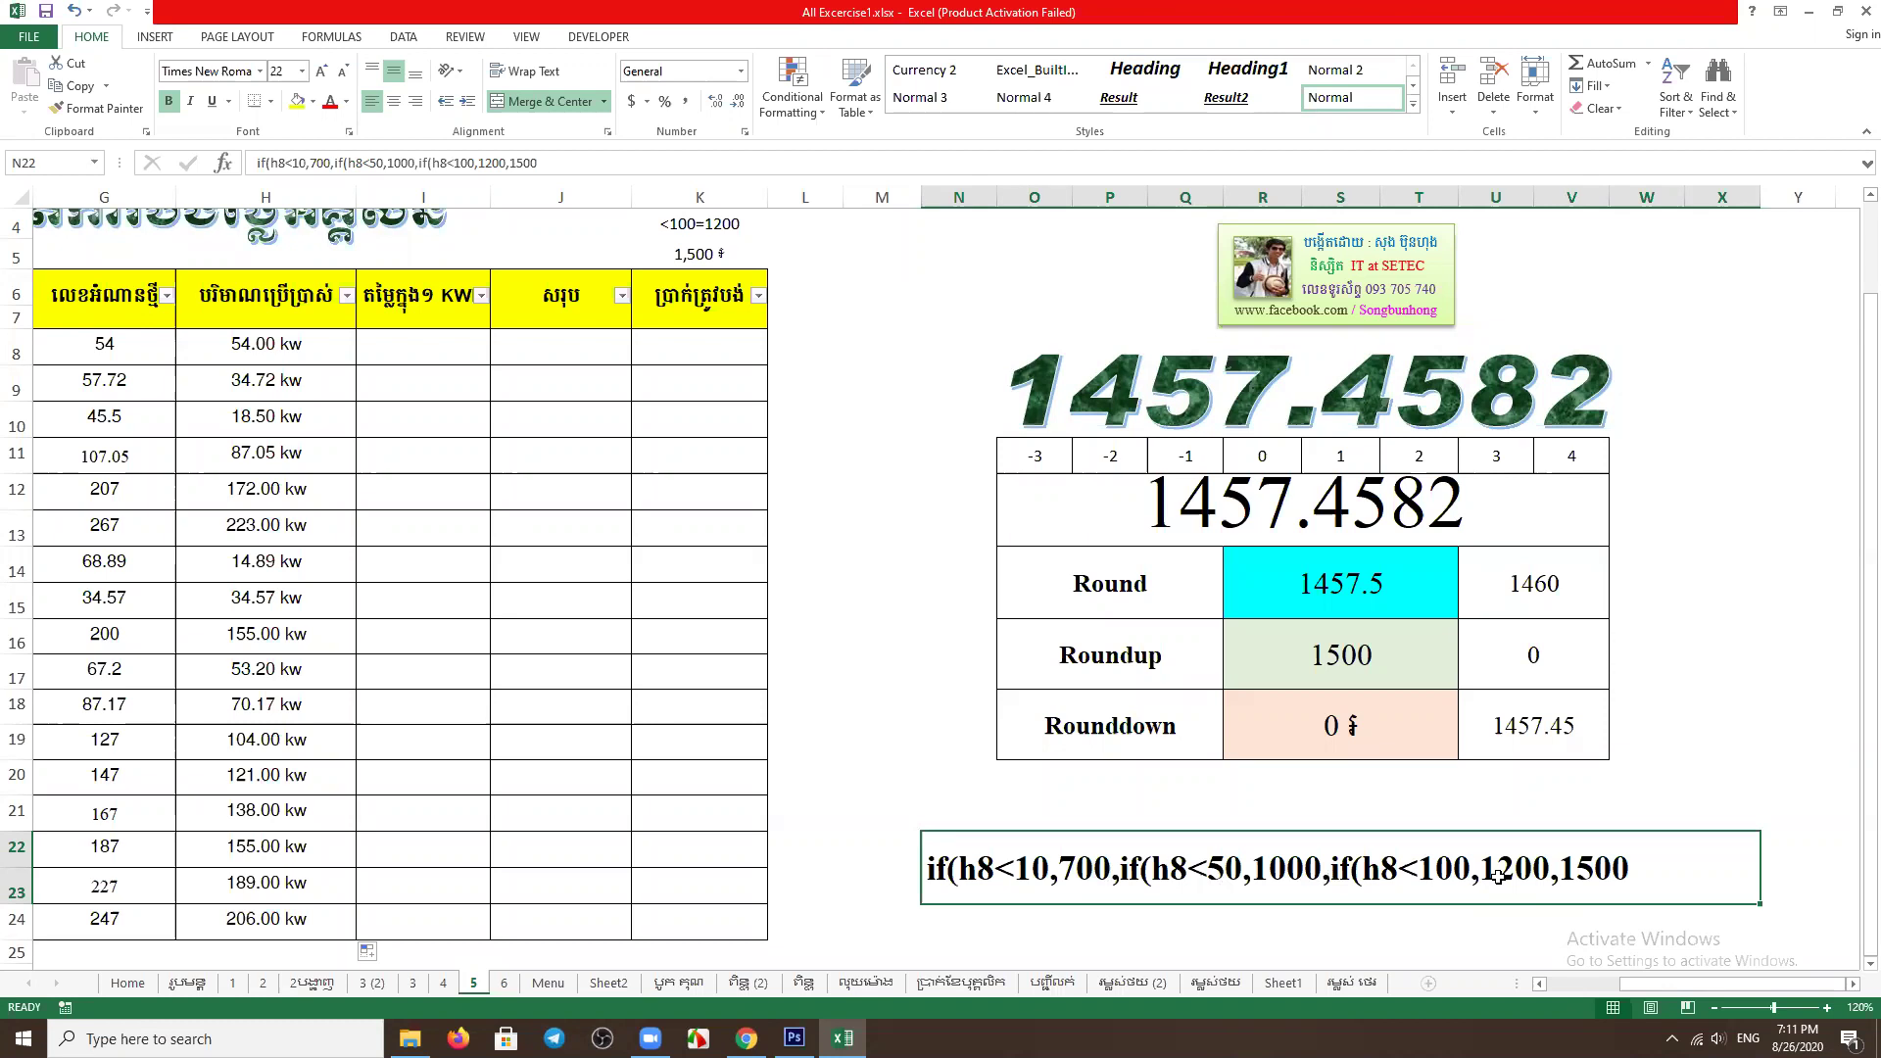
pyautogui.doubleClick(1627, 877)
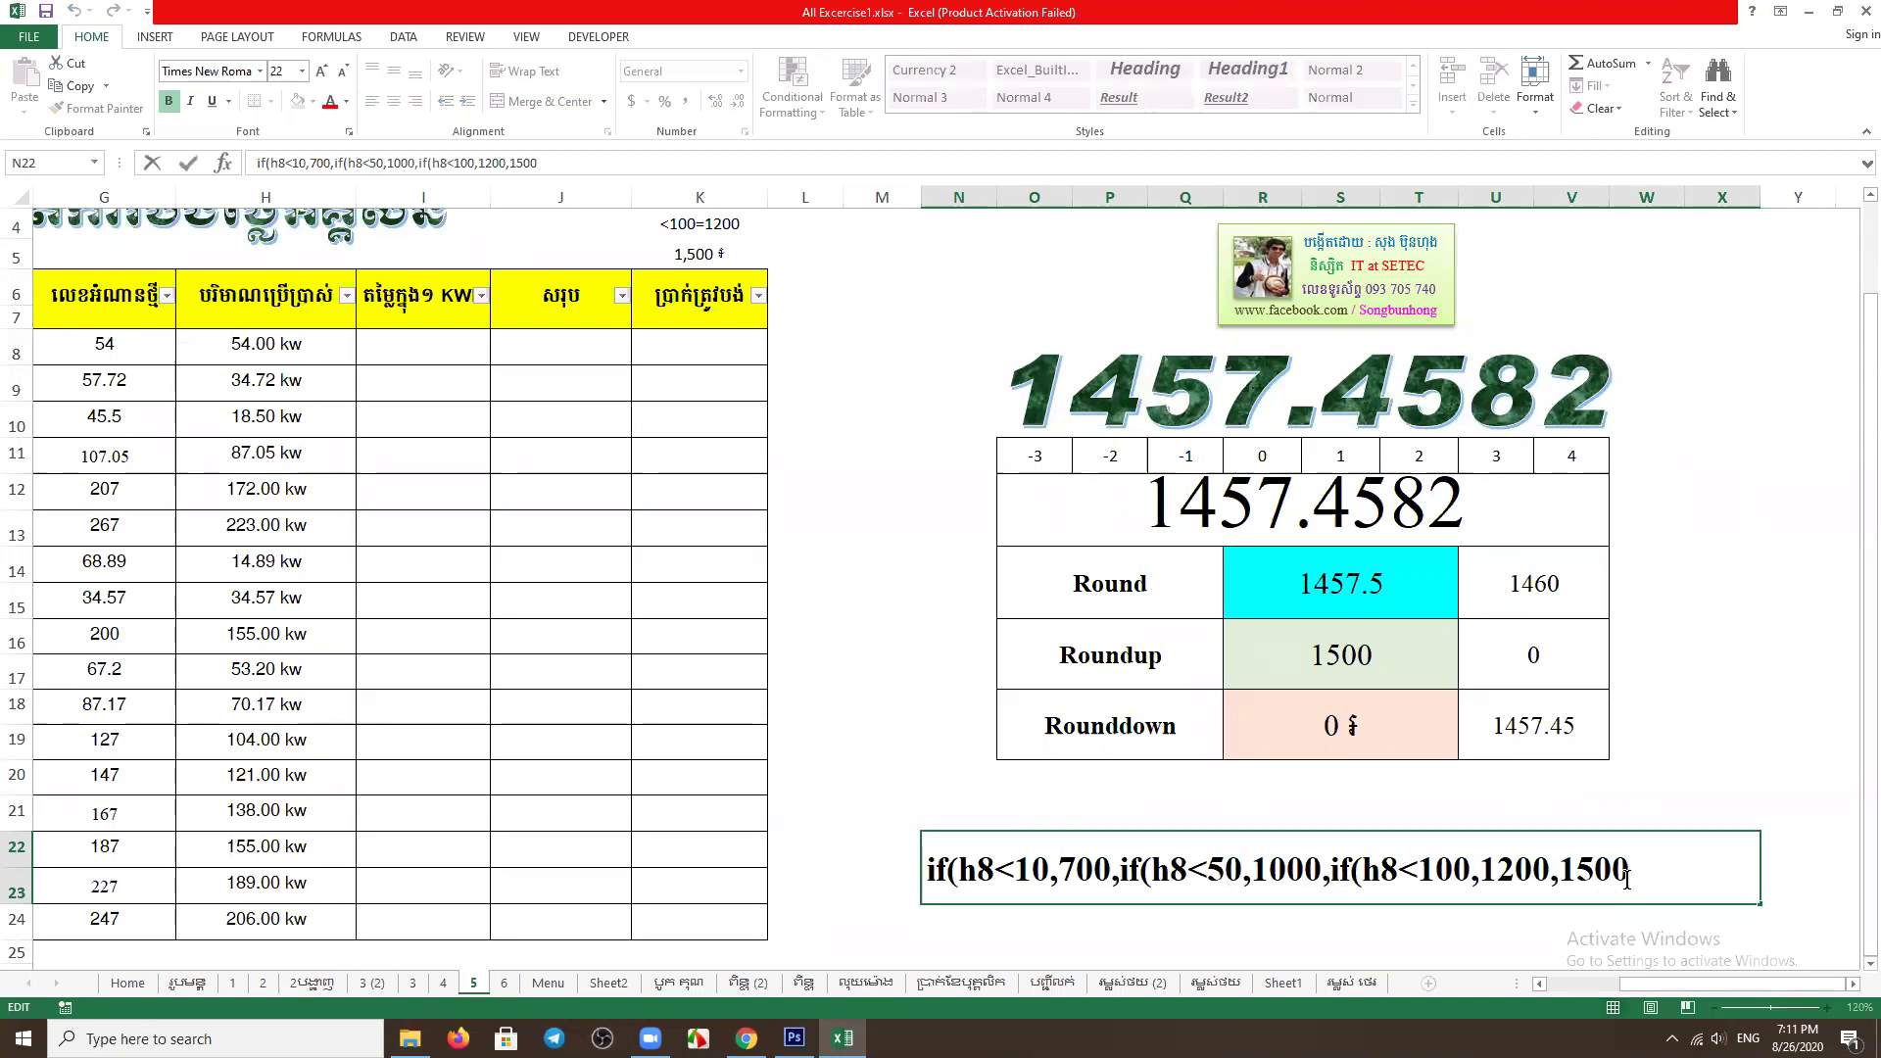
pyautogui.press('BackSpace')
pyautogui.press('BackSpace')
pyautogui.press('BackSpace')
pyautogui.press('BackSpace')
pyautogui.press('BackSpace')
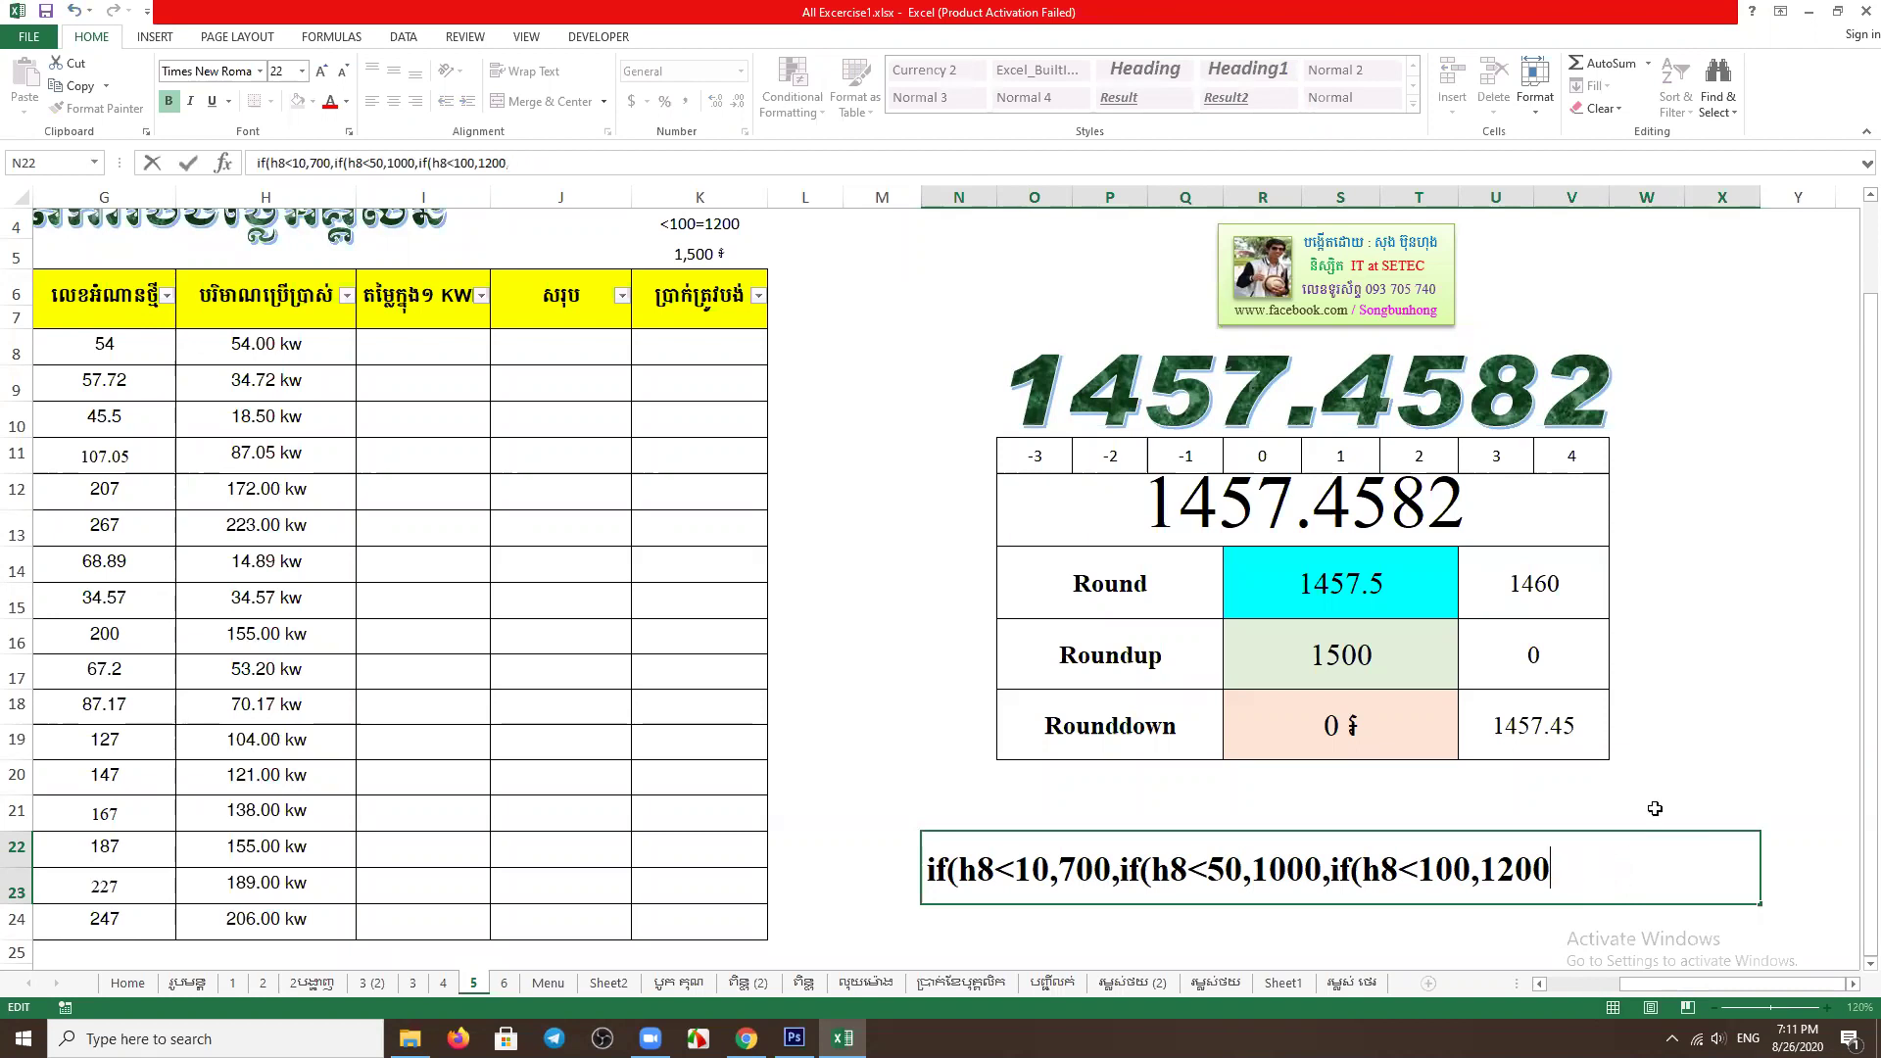
pyautogui.click(1684, 771)
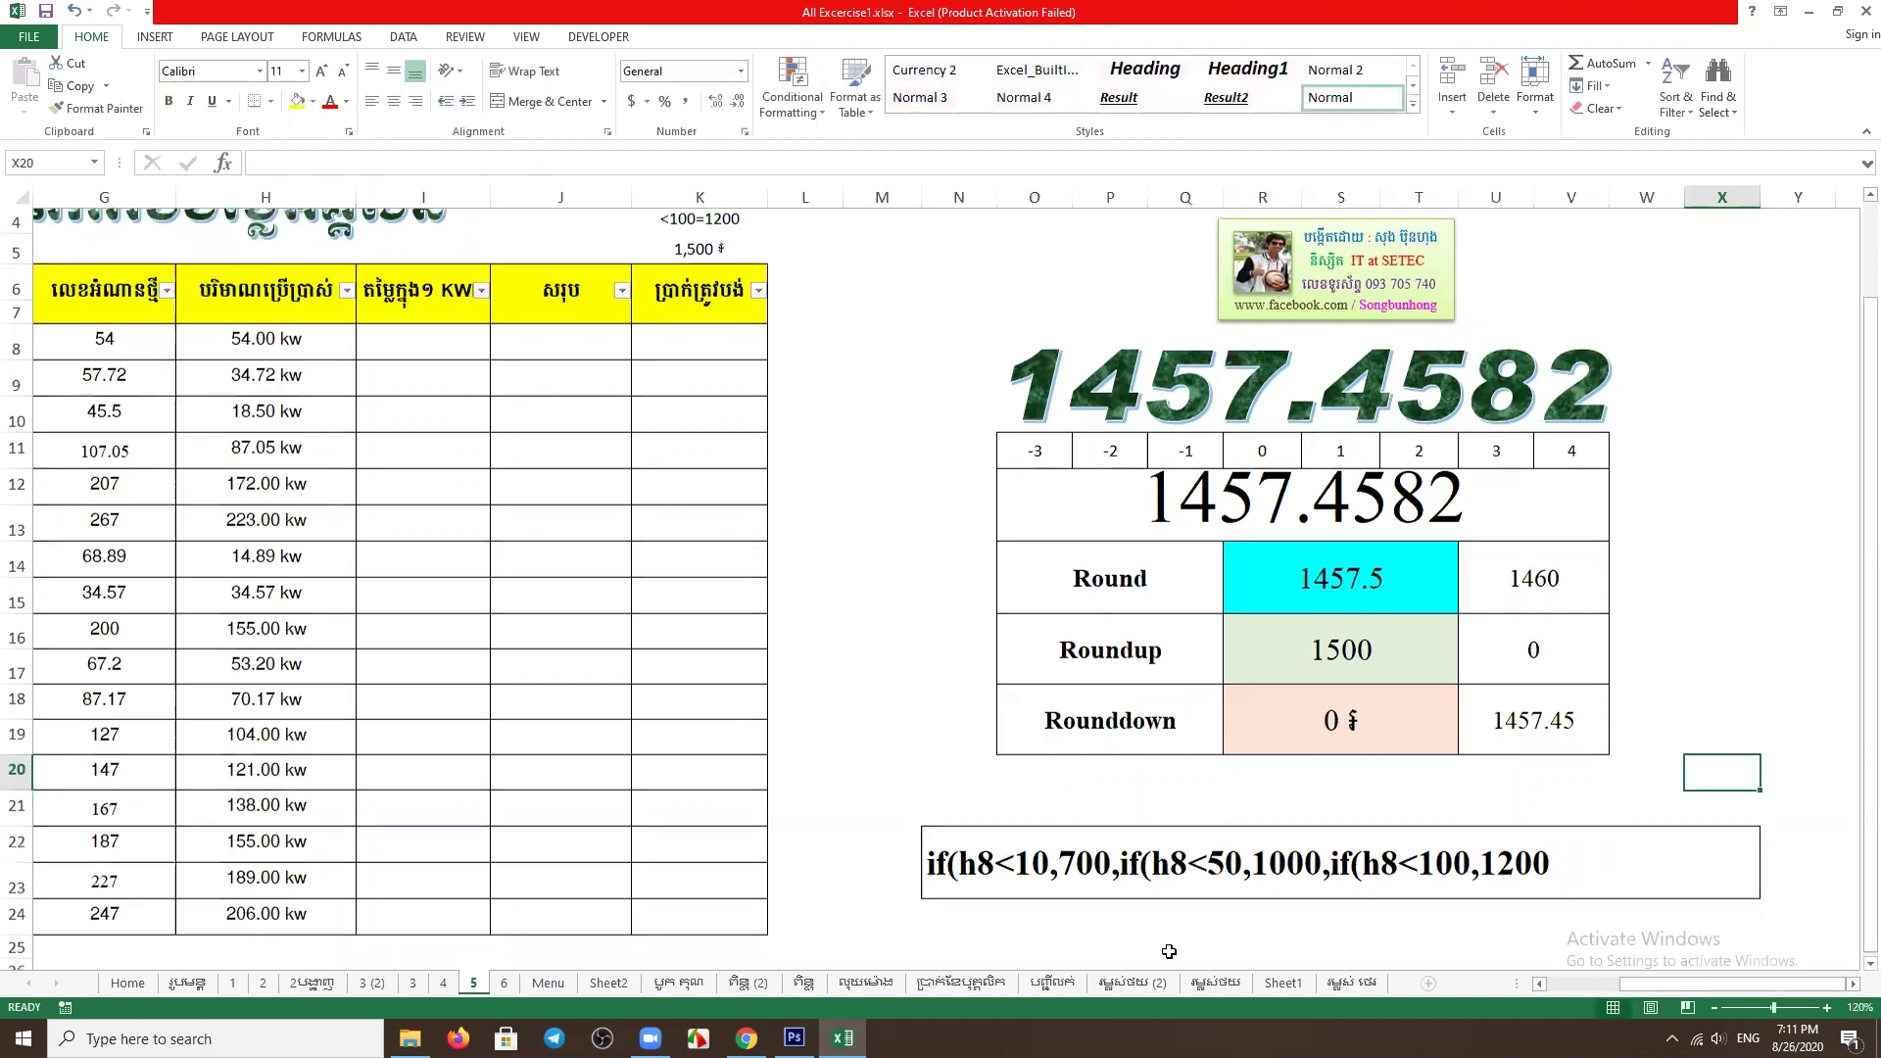
pyautogui.scroll(-4, 1169, 951)
pyautogui.scroll(3, 1168, 952)
pyautogui.scroll(2, 1169, 951)
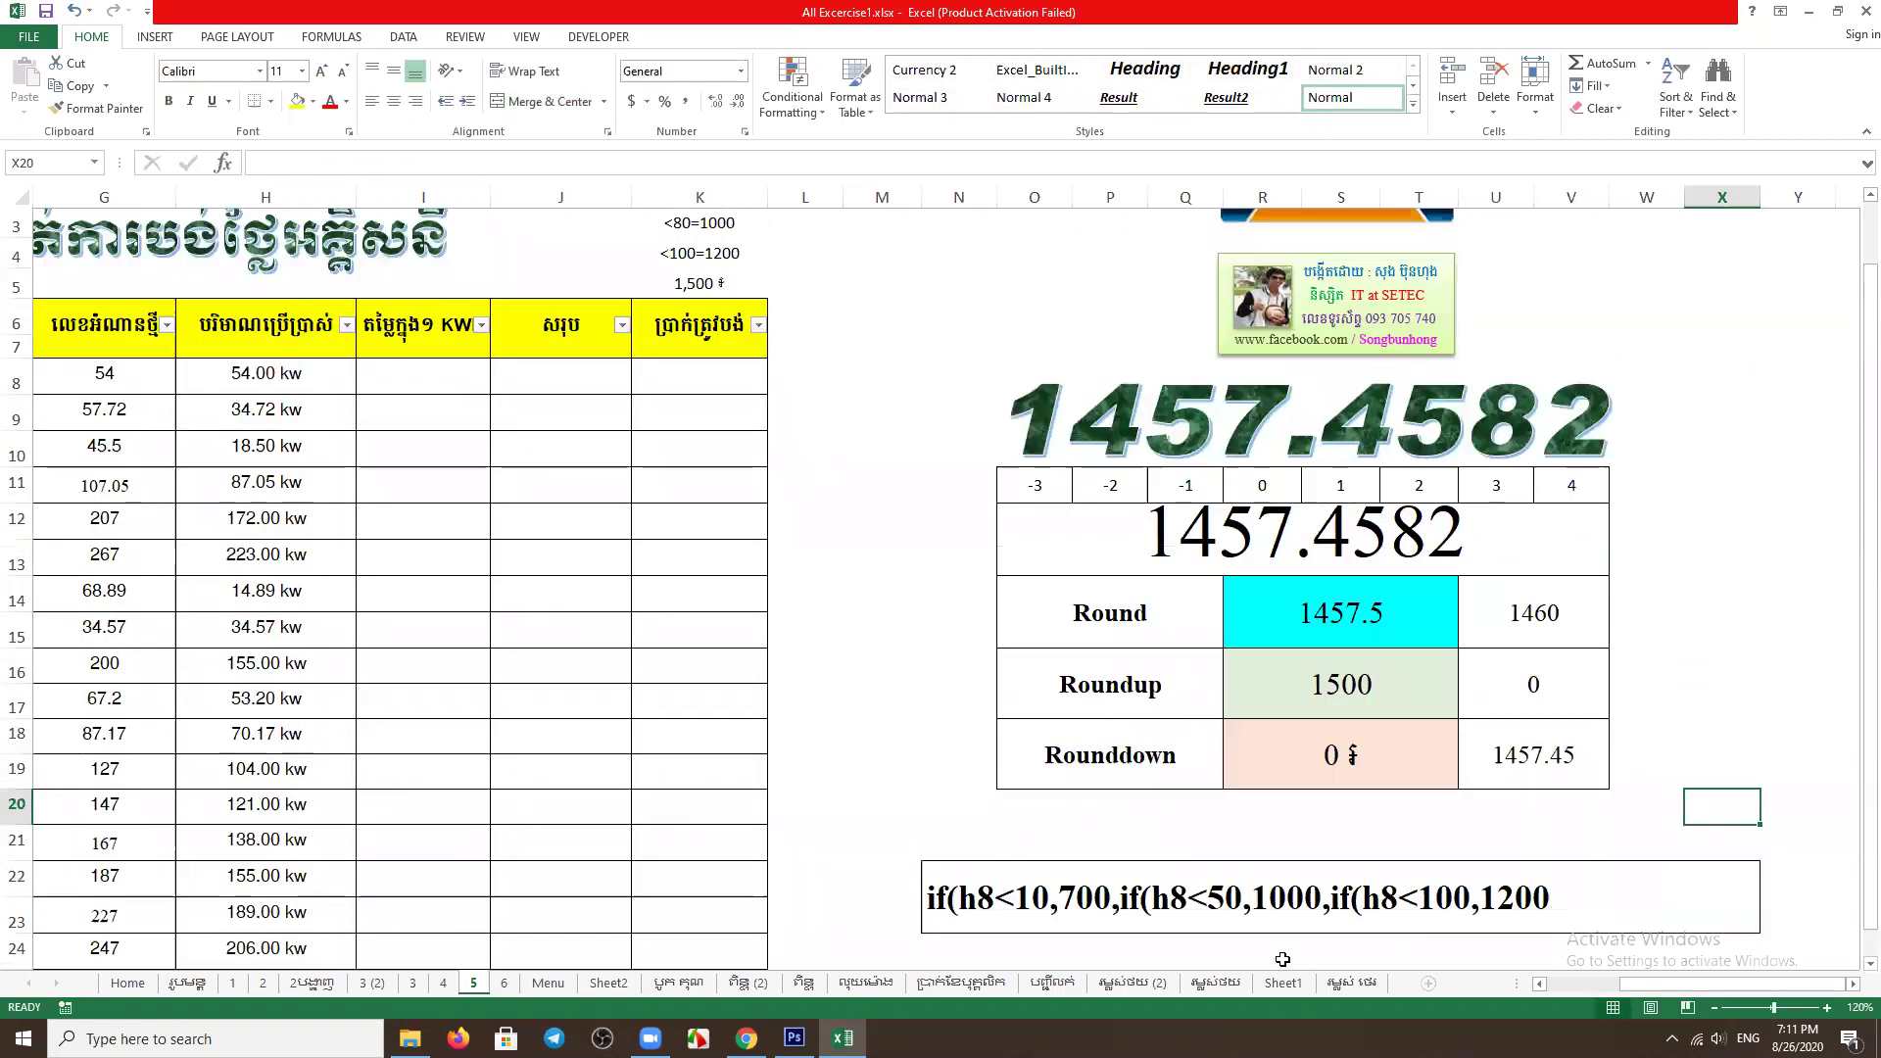
pyautogui.scroll(-2, 832, 861)
# Cut N22's note back to 'if' and retype it as if(H8<10, without the trailing 1000.
pyautogui.doubleClick(1599, 773)
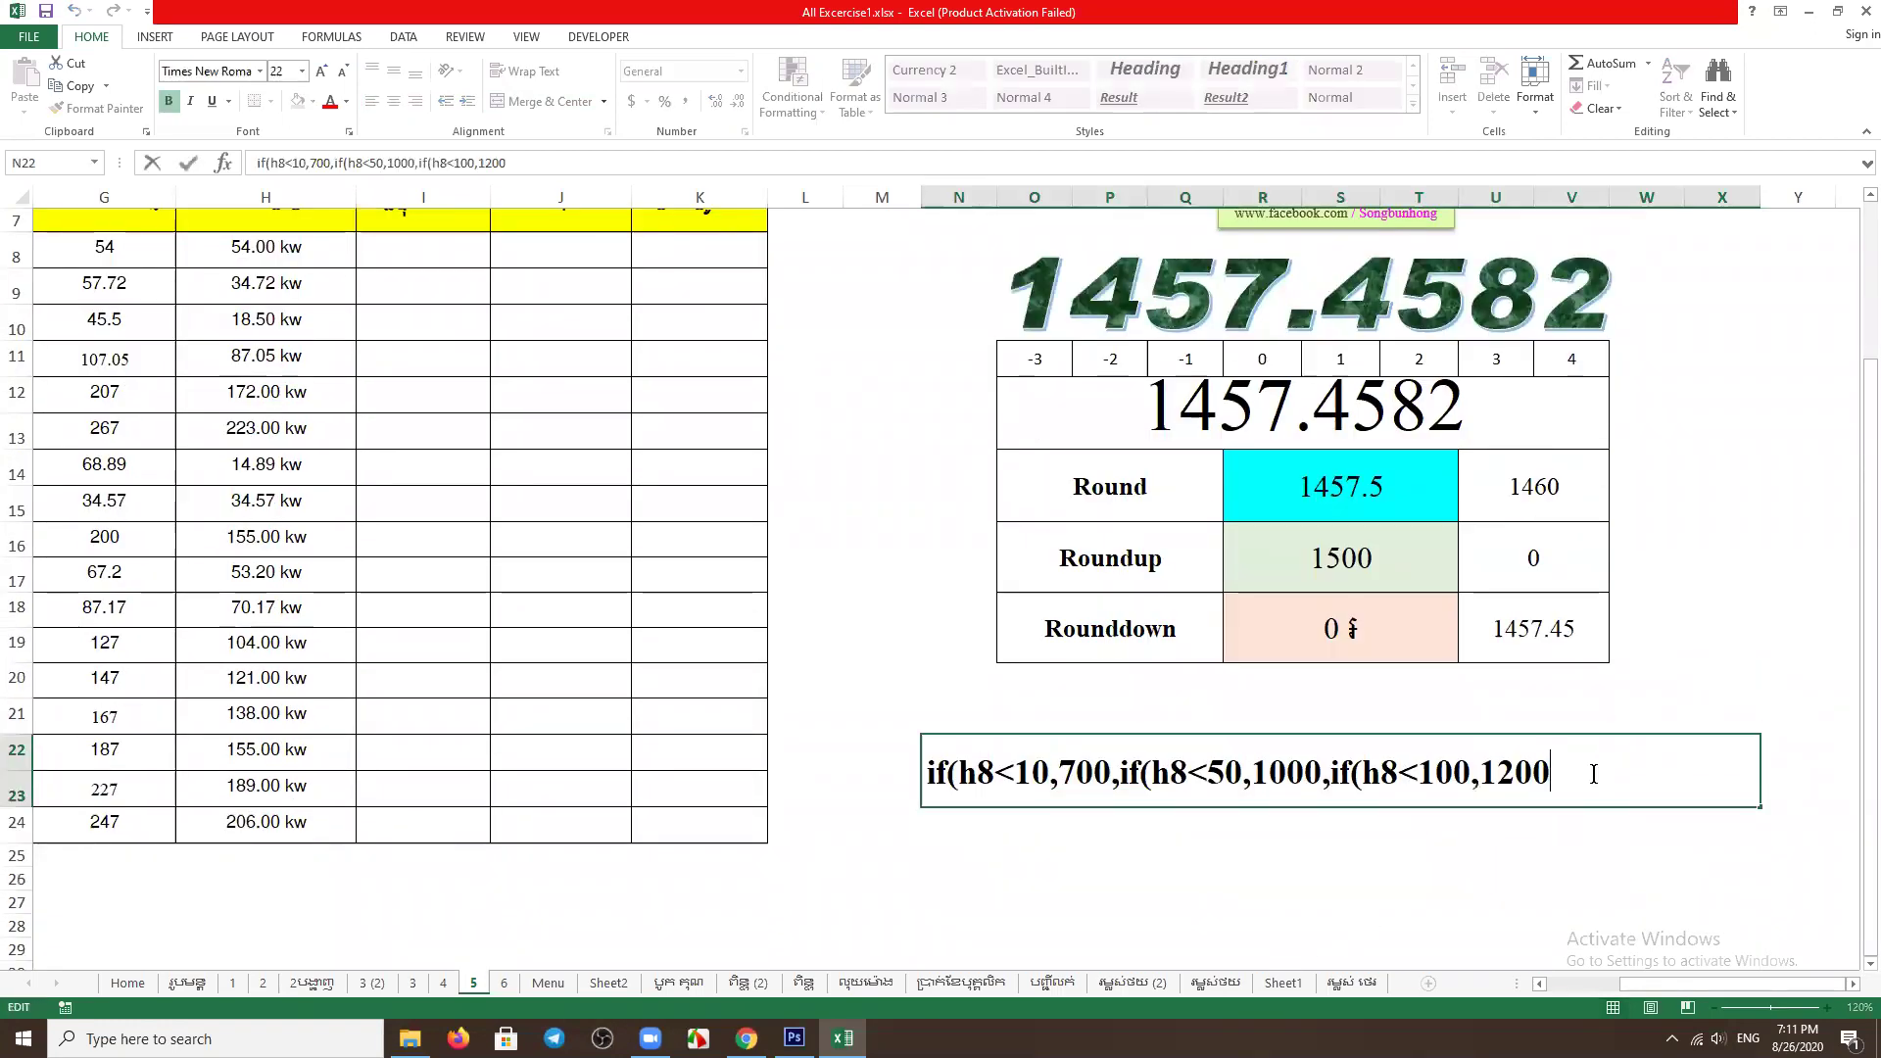
pyautogui.moveTo(1636, 773)
pyautogui.mouseDown()
pyautogui.moveTo(982, 771)
pyautogui.moveTo(997, 769)
pyautogui.mouseUp()
pyautogui.press('BackSpace')
pyautogui.press('BackSpace')
pyautogui.press('BackSpace')
pyautogui.press('BackSpace')
pyautogui.write('(')
pyautogui.scroll(1, 522, 242)
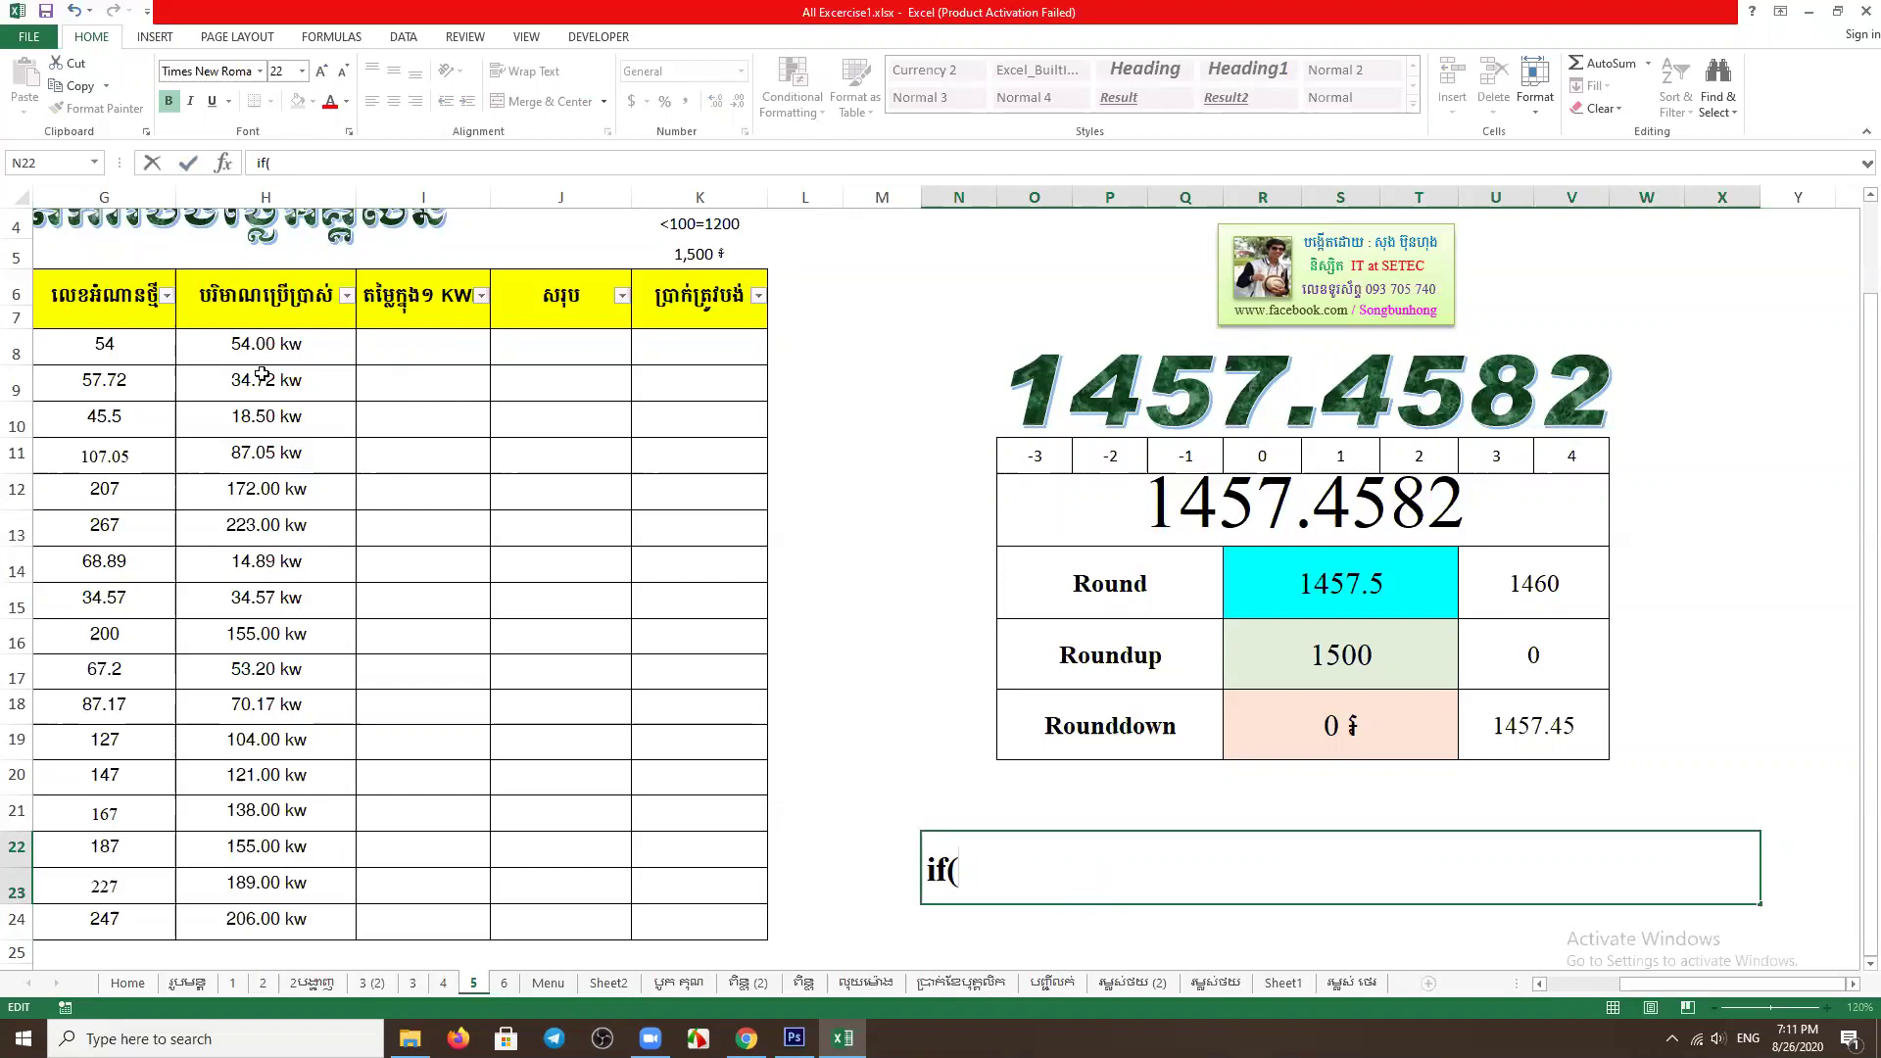
pyautogui.write('H8')
pyautogui.write('<10,')
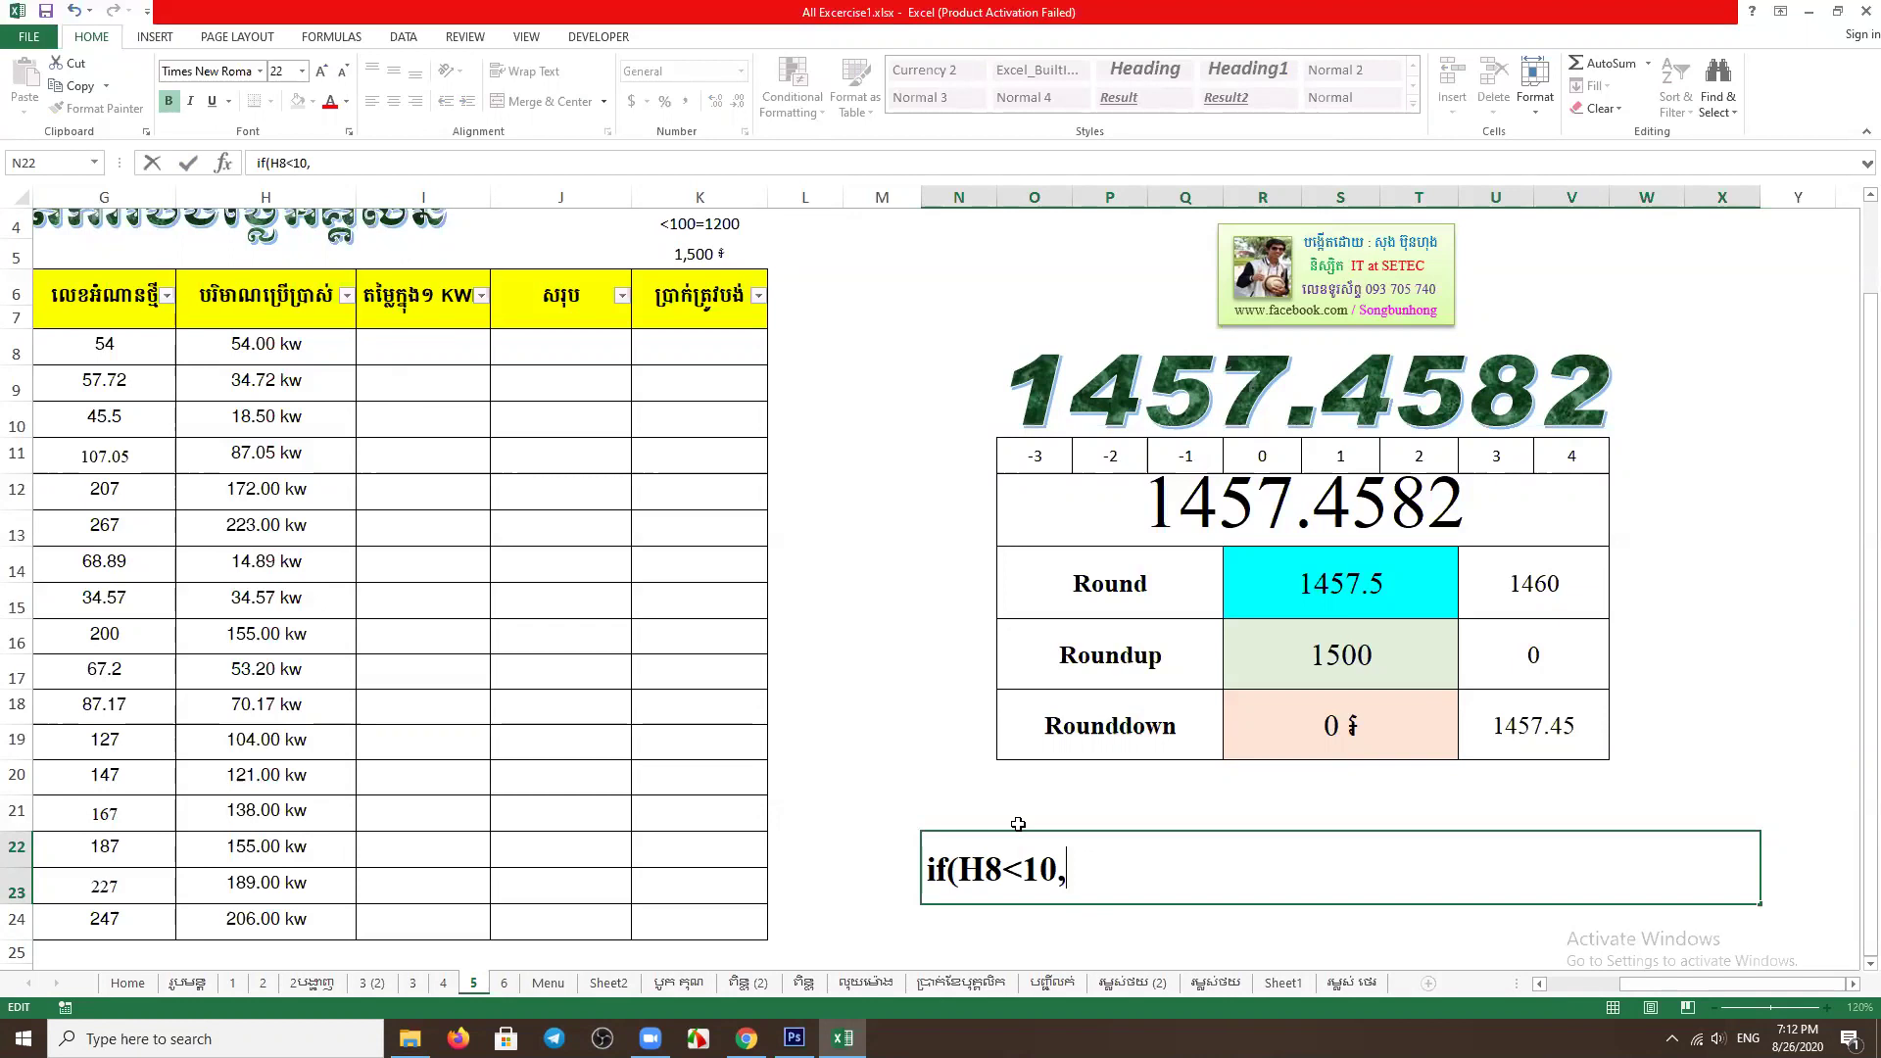
pyautogui.write('1000')
pyautogui.press('BackSpace')
pyautogui.press('BackSpace')
pyautogui.press('BackSpace')
pyautogui.press('BackSpace')
# Append 1000 after if(H8<10, in N22, discarding the stray quote marks.
pyautogui.write('""')
pyautogui.press('BackSpace')
pyautogui.press('BackSpace')
pyautogui.moveTo(1058, 868); pyautogui.dragTo(976, 874)
pyautogui.click(1112, 882)
pyautogui.write('""')
pyautogui.press('BackSpace')
pyautogui.press('BackSpace')
pyautogui.write('1000')
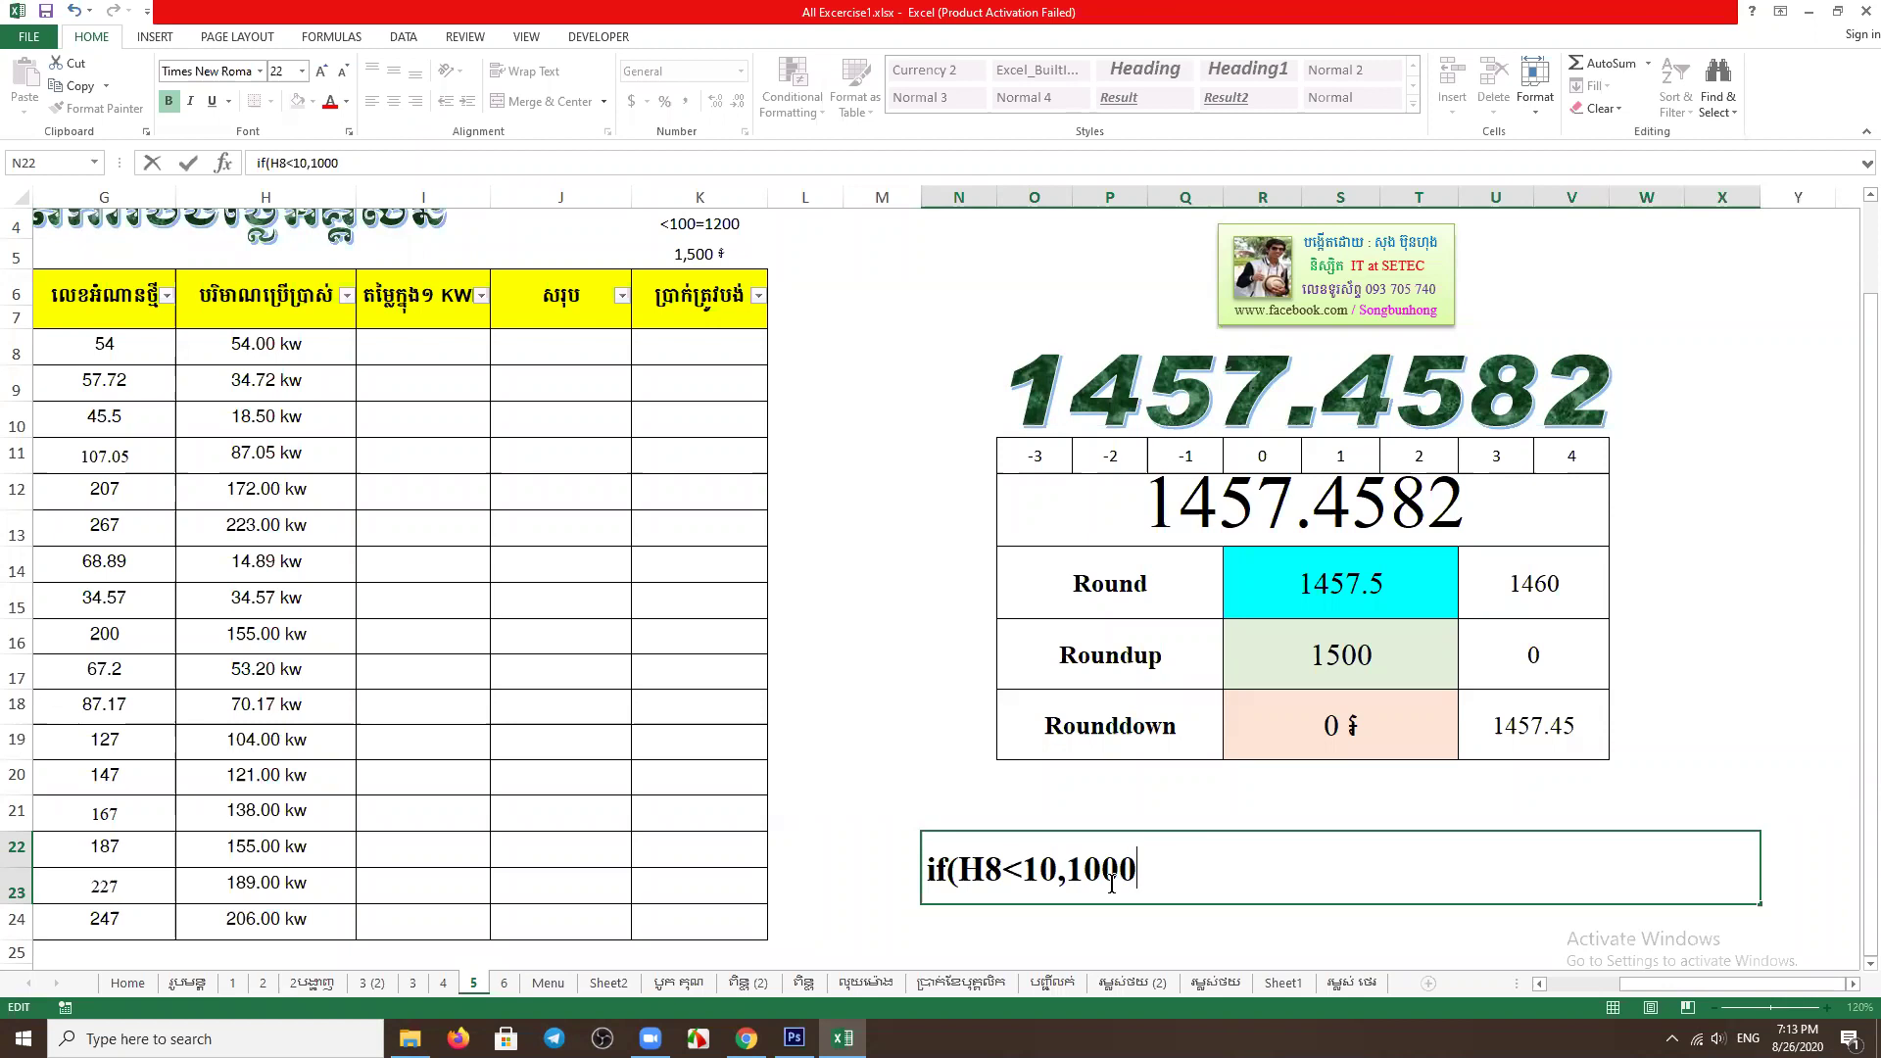
# Append if(H8<50,1500,2000 after the 1000 tier in N22's note.
pyautogui.click(1056, 870)
pyautogui.write('if')
pyautogui.write('(H8<')
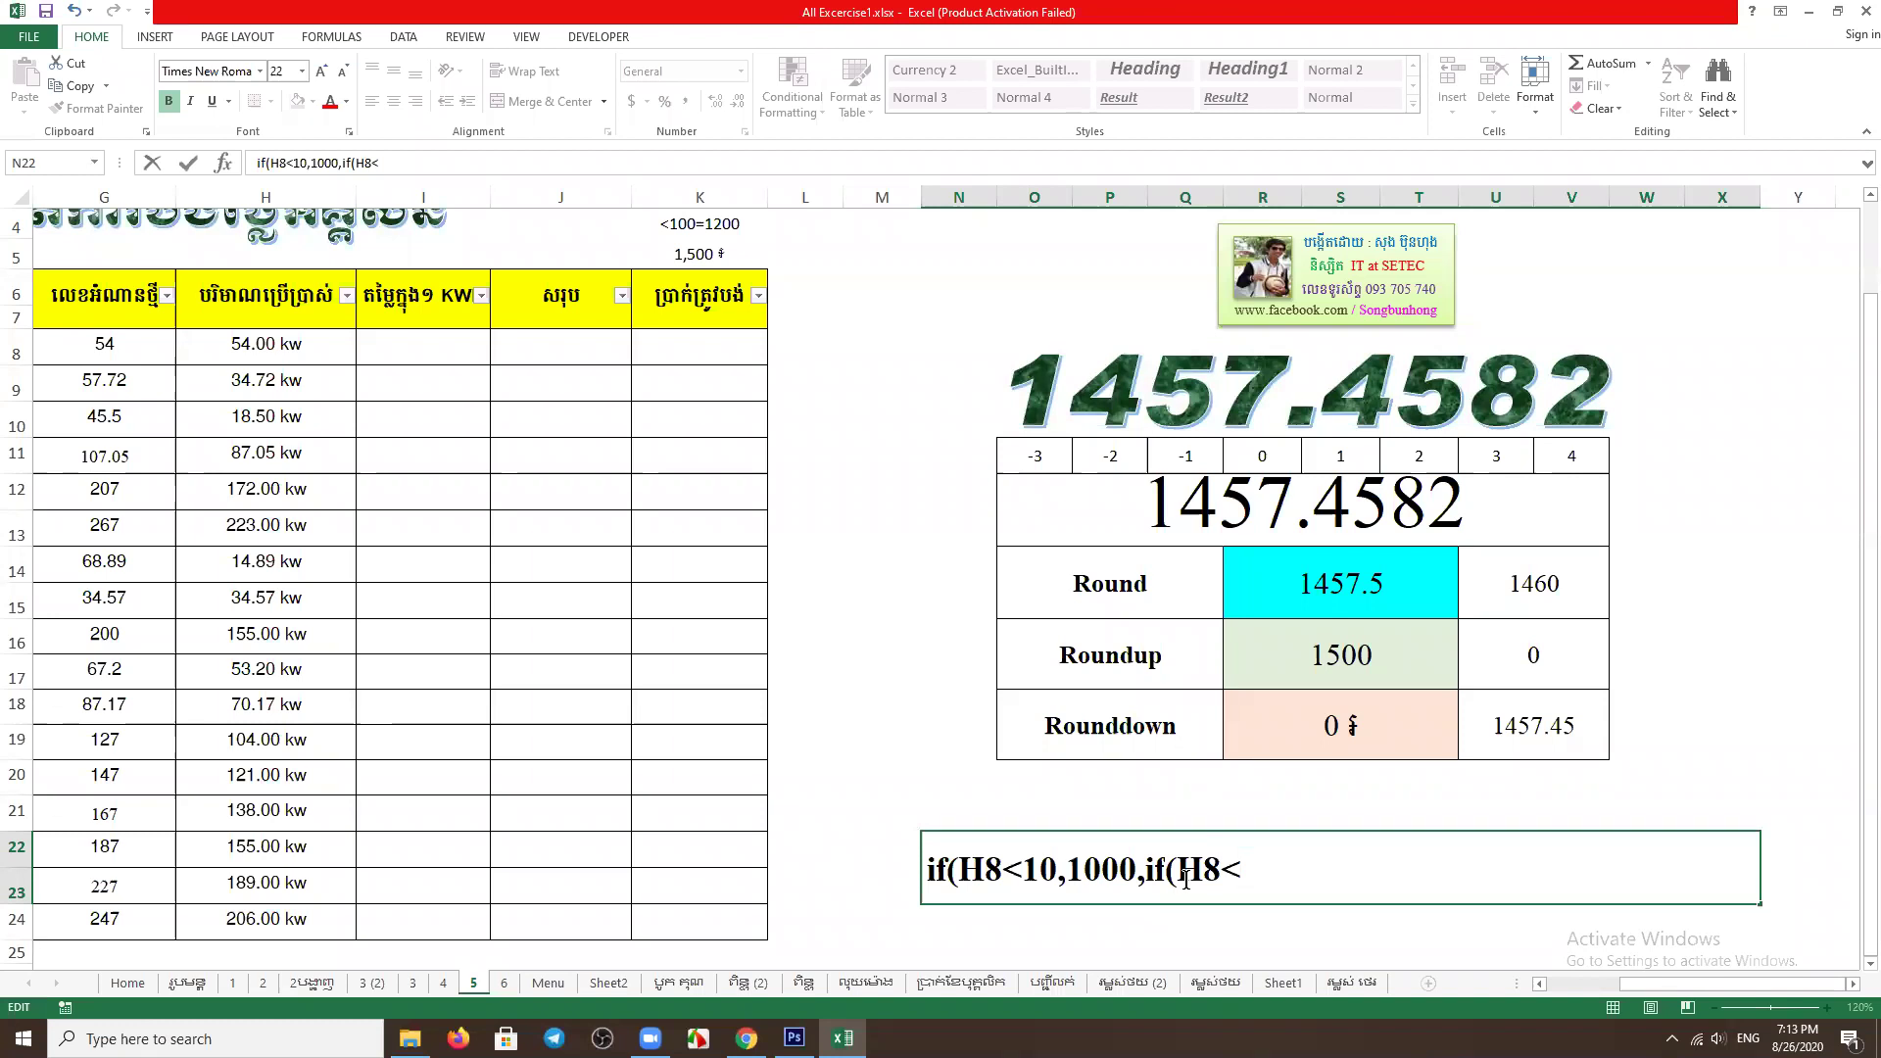
pyautogui.write('50')
pyautogui.write(',1500')
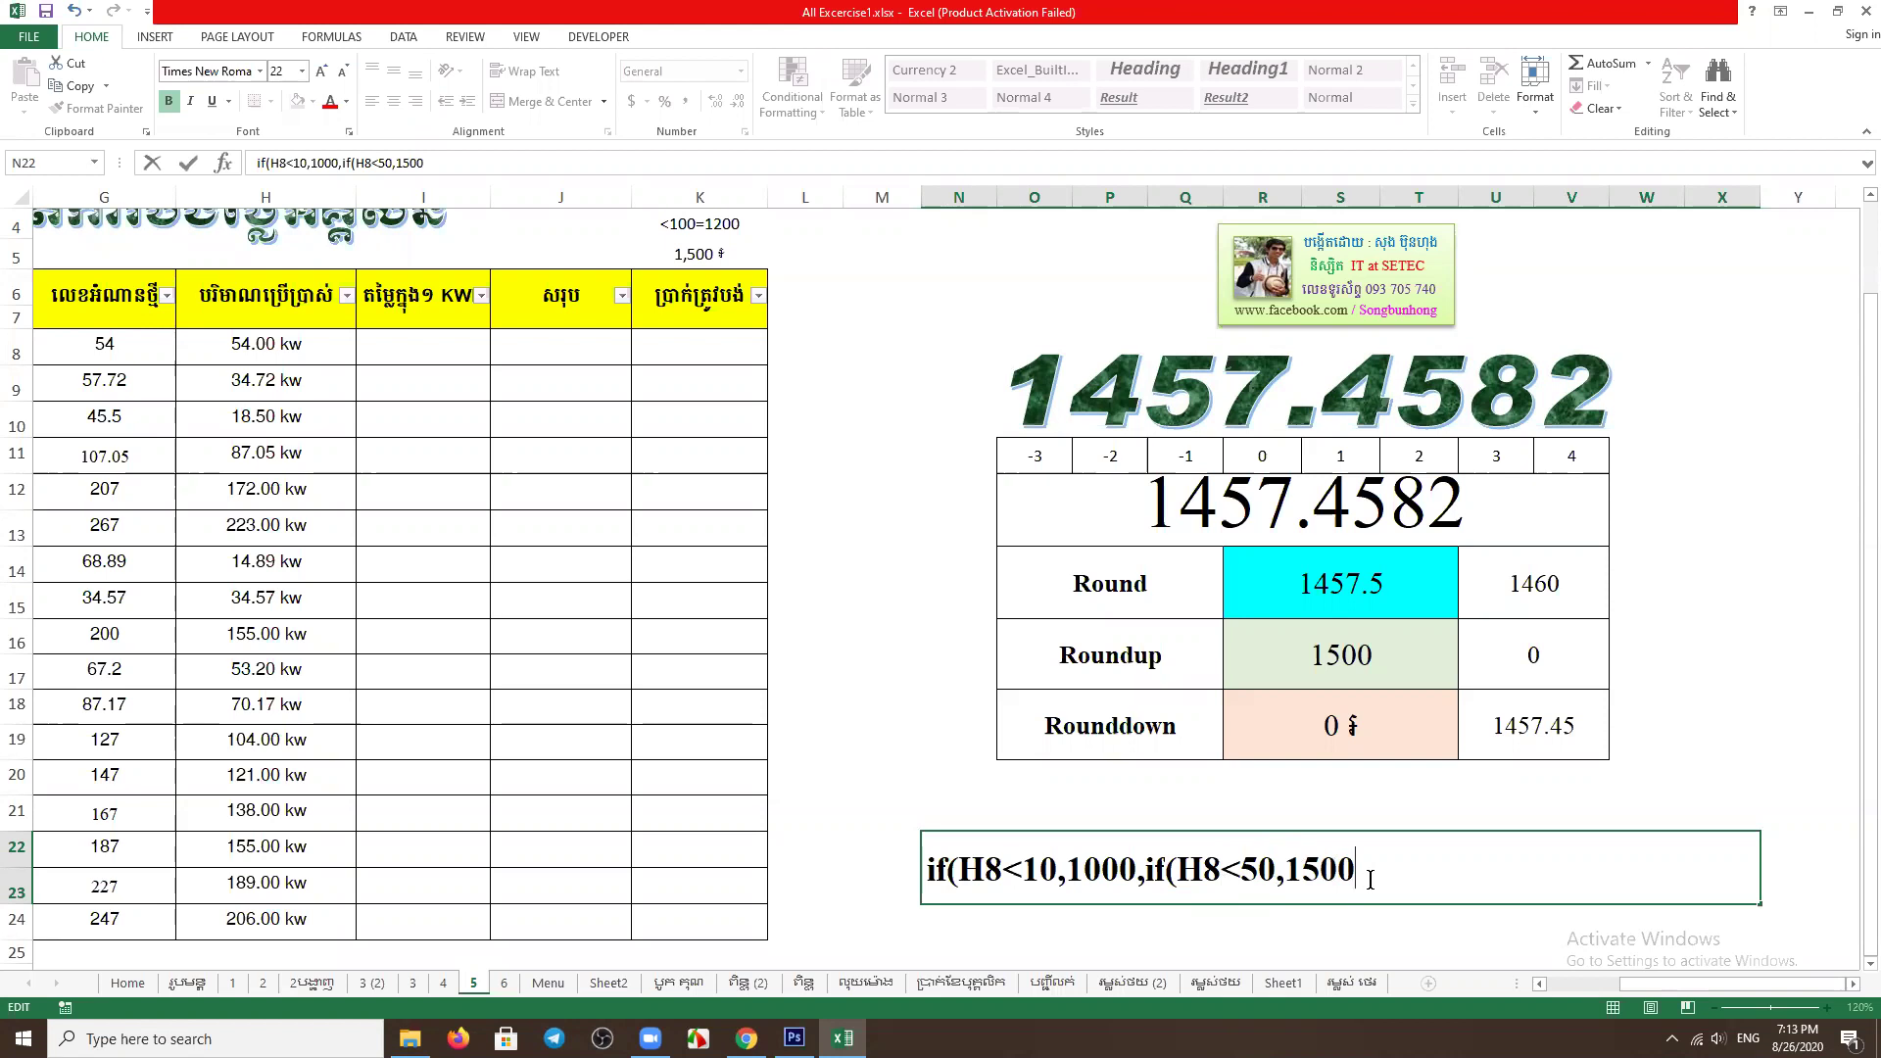
pyautogui.write(',')
pyautogui.write('2000')
pyautogui.click(1469, 870)
pyautogui.moveTo(927, 870); pyautogui.dragTo(973, 870)
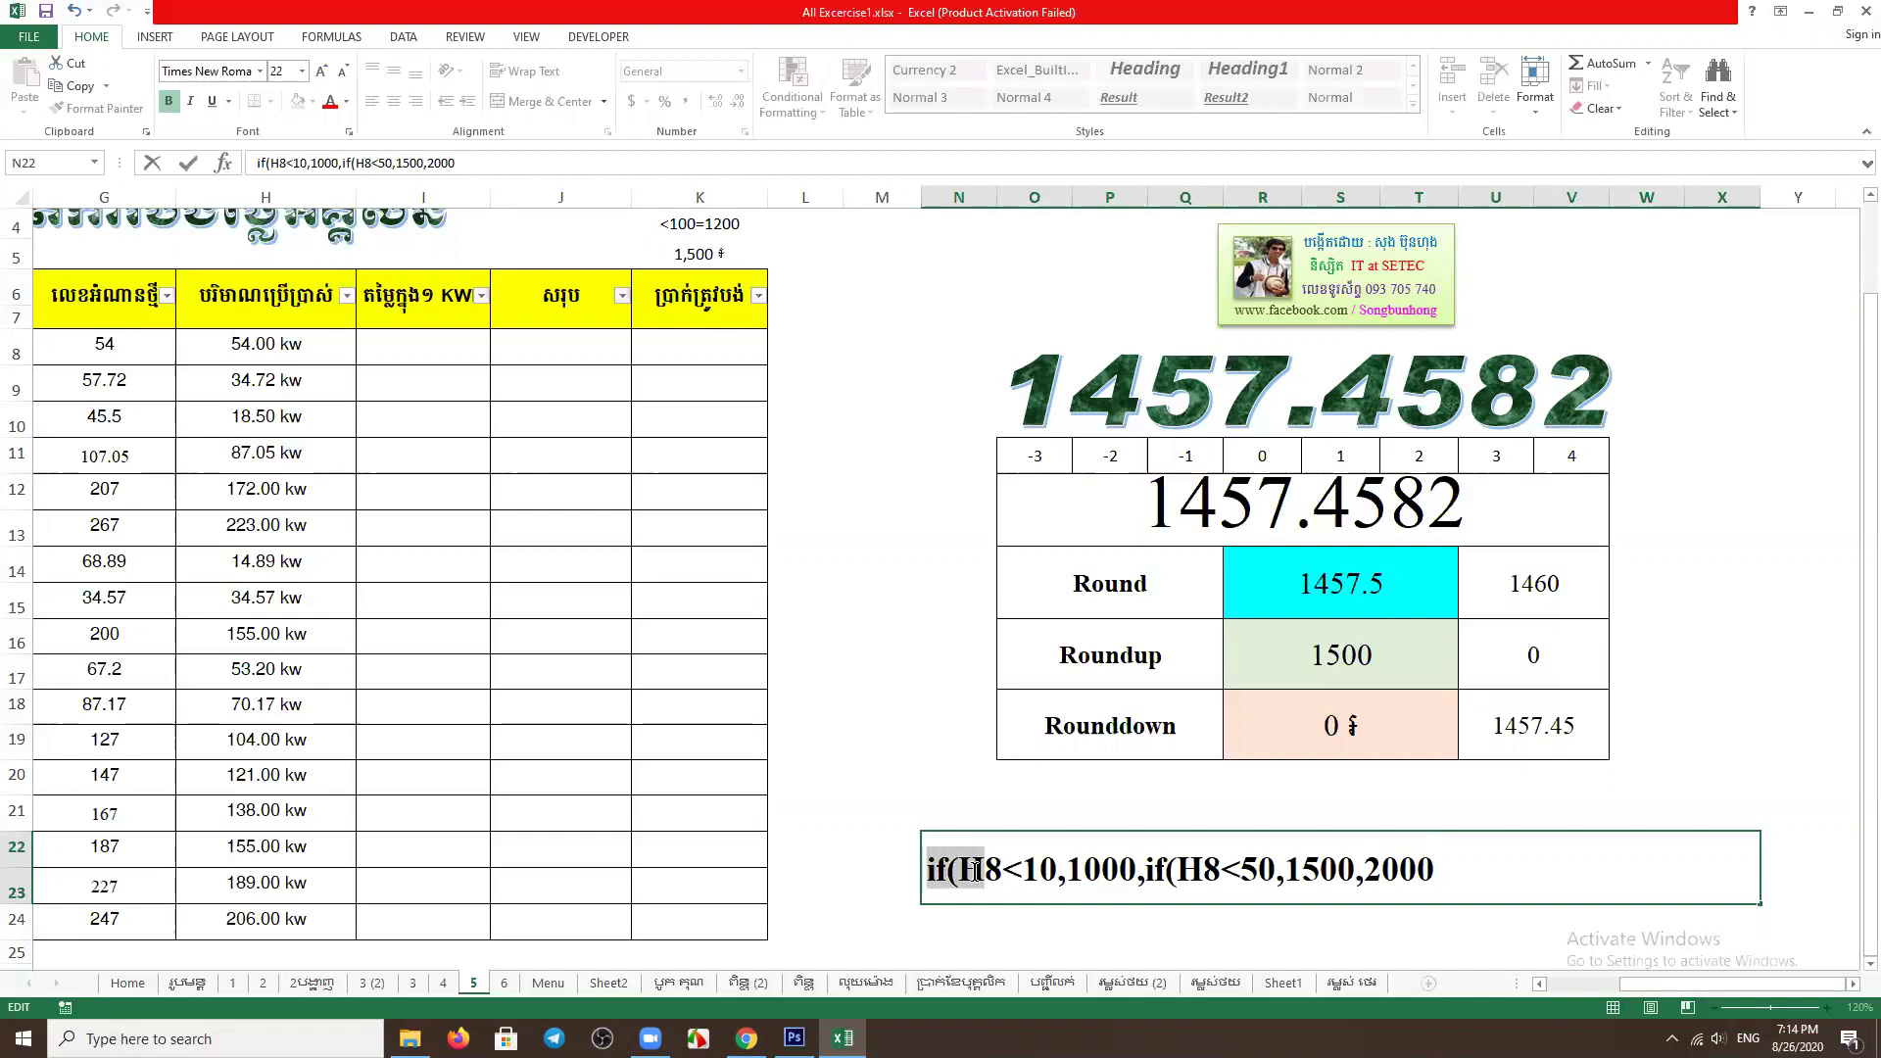
pyautogui.moveTo(974, 870); pyautogui.dragTo(1051, 871)
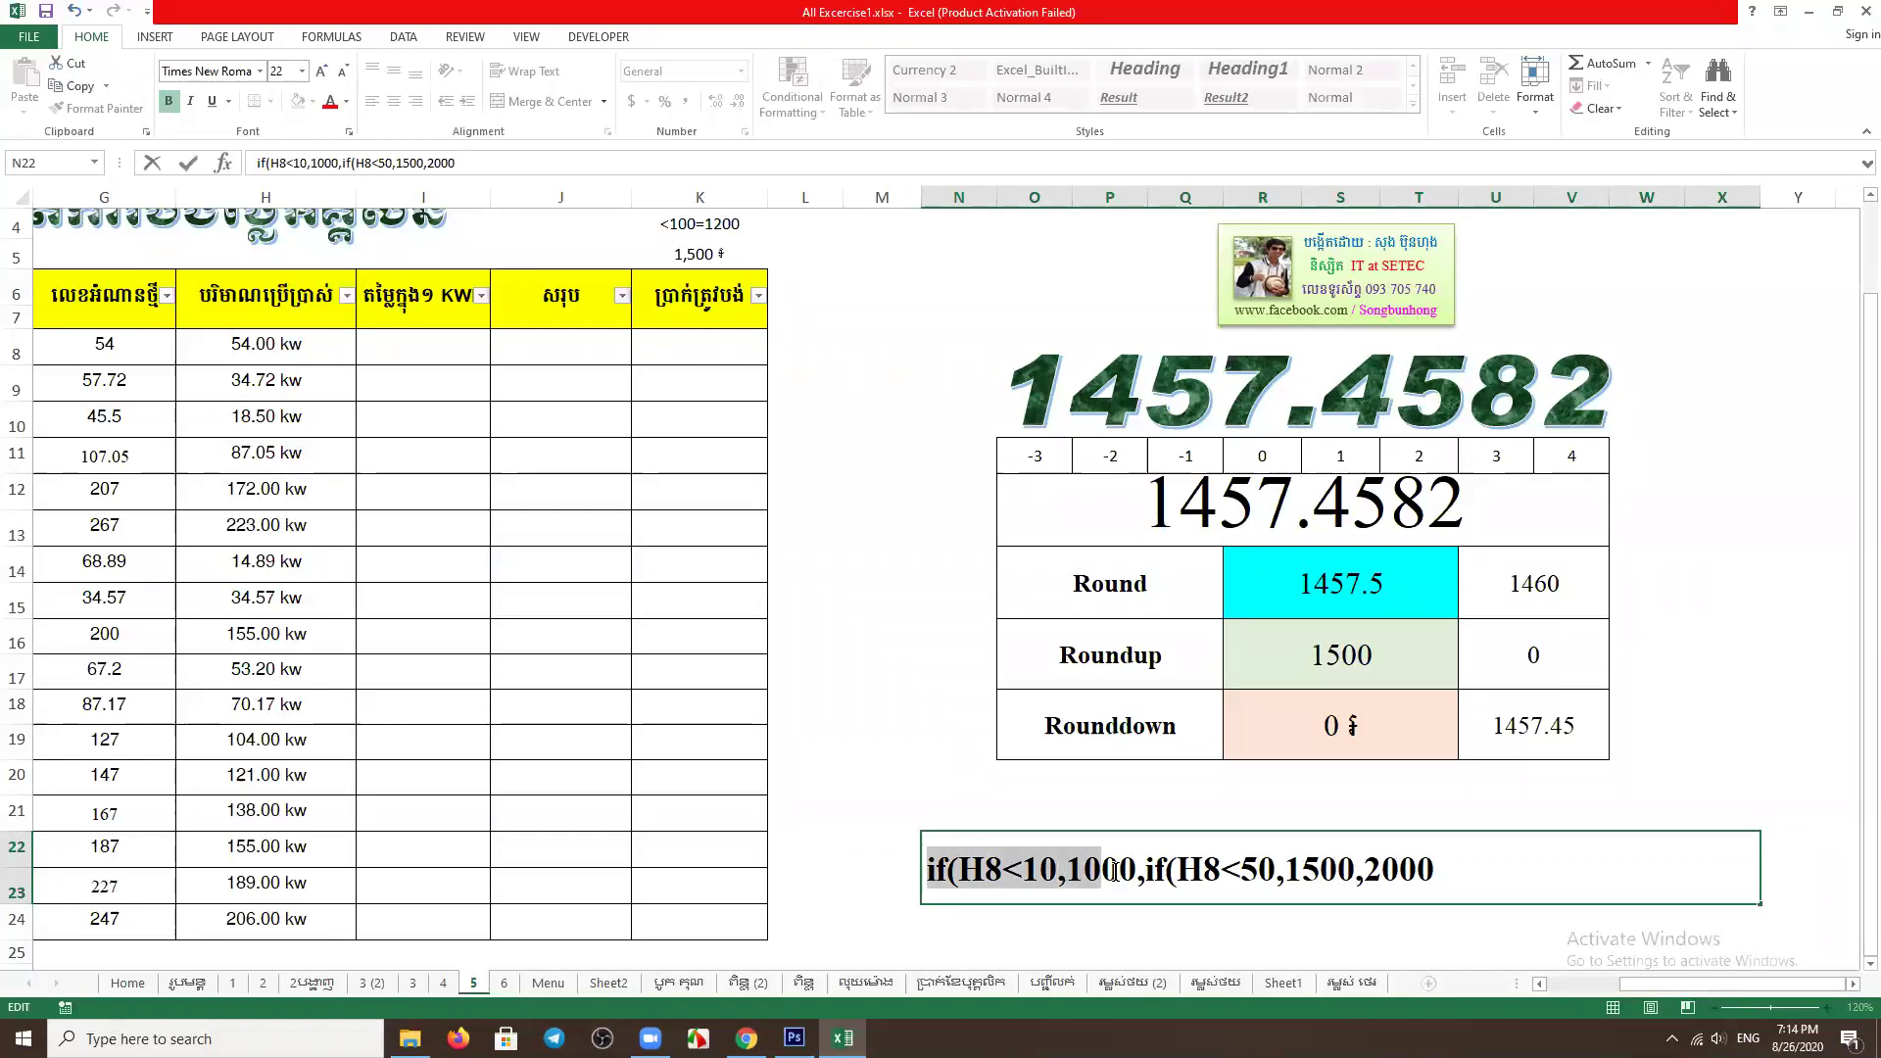
pyautogui.moveTo(1051, 871); pyautogui.dragTo(1219, 875)
pyautogui.moveTo(1227, 872); pyautogui.dragTo(1348, 870)
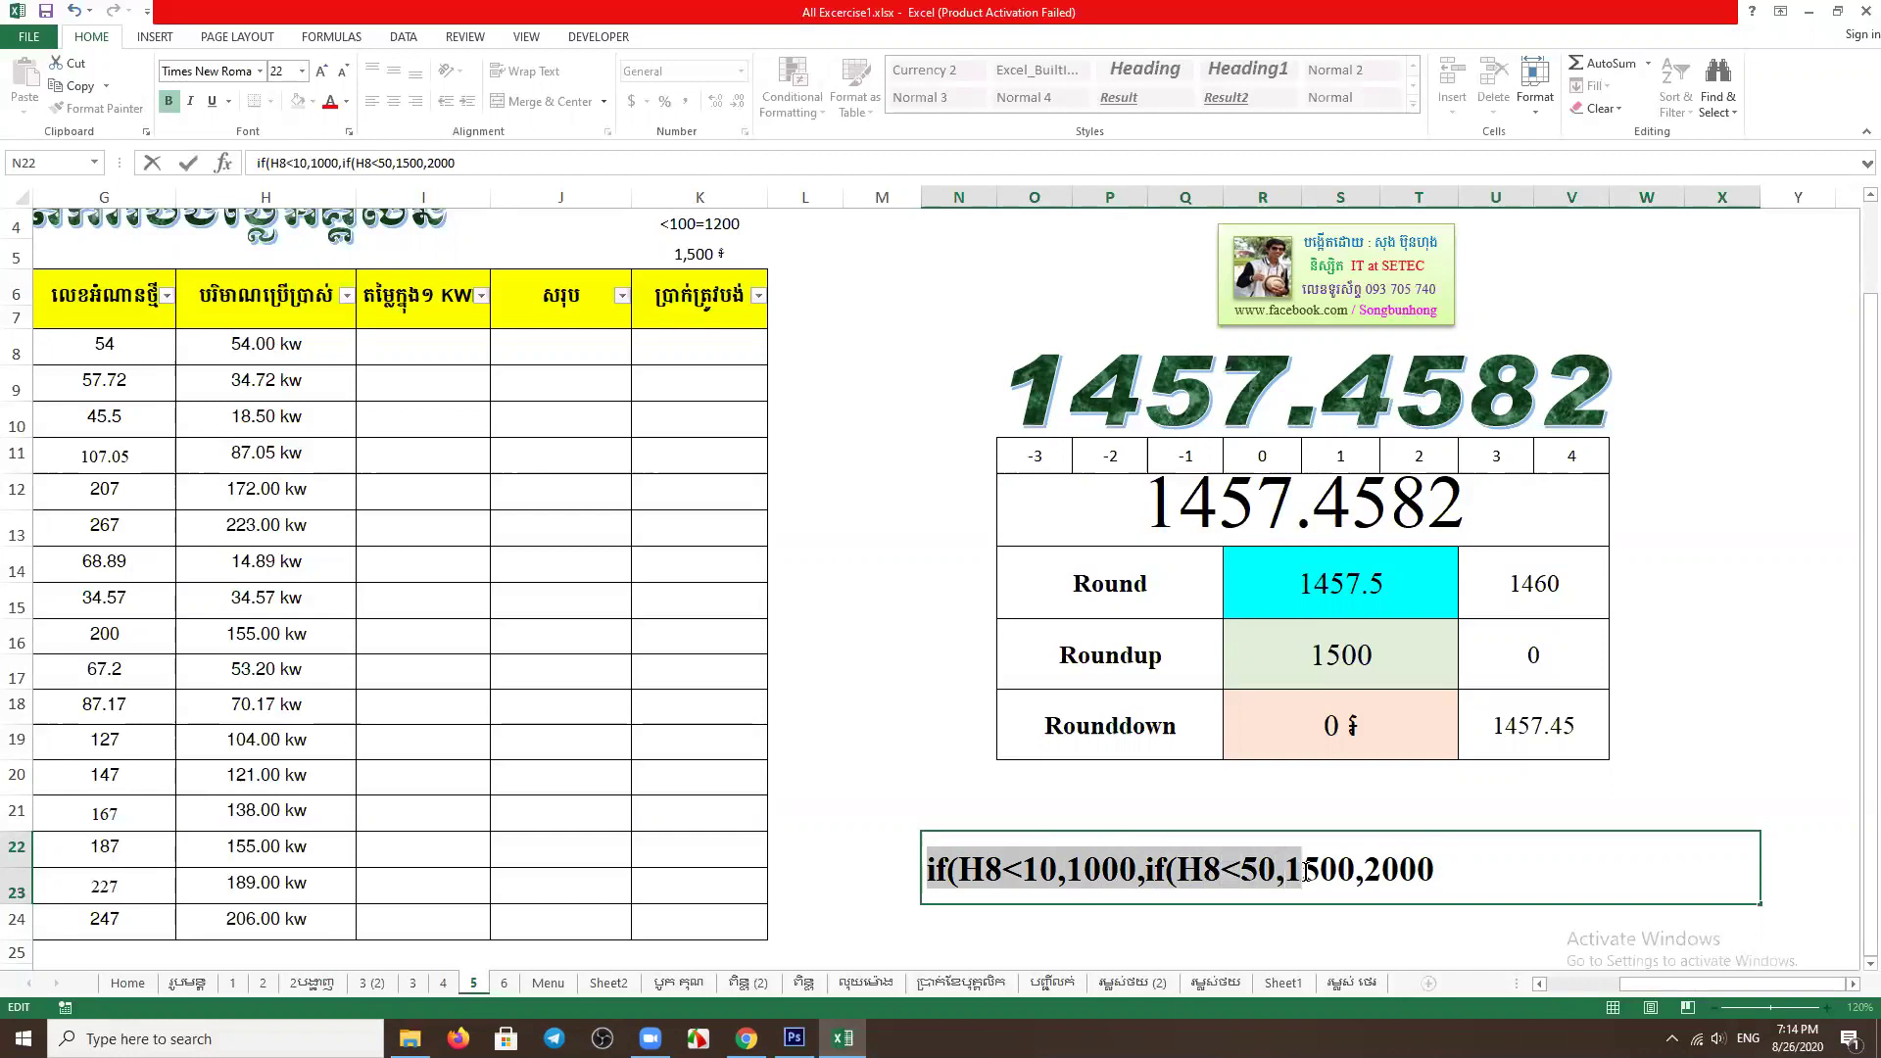
pyautogui.click(1350, 870)
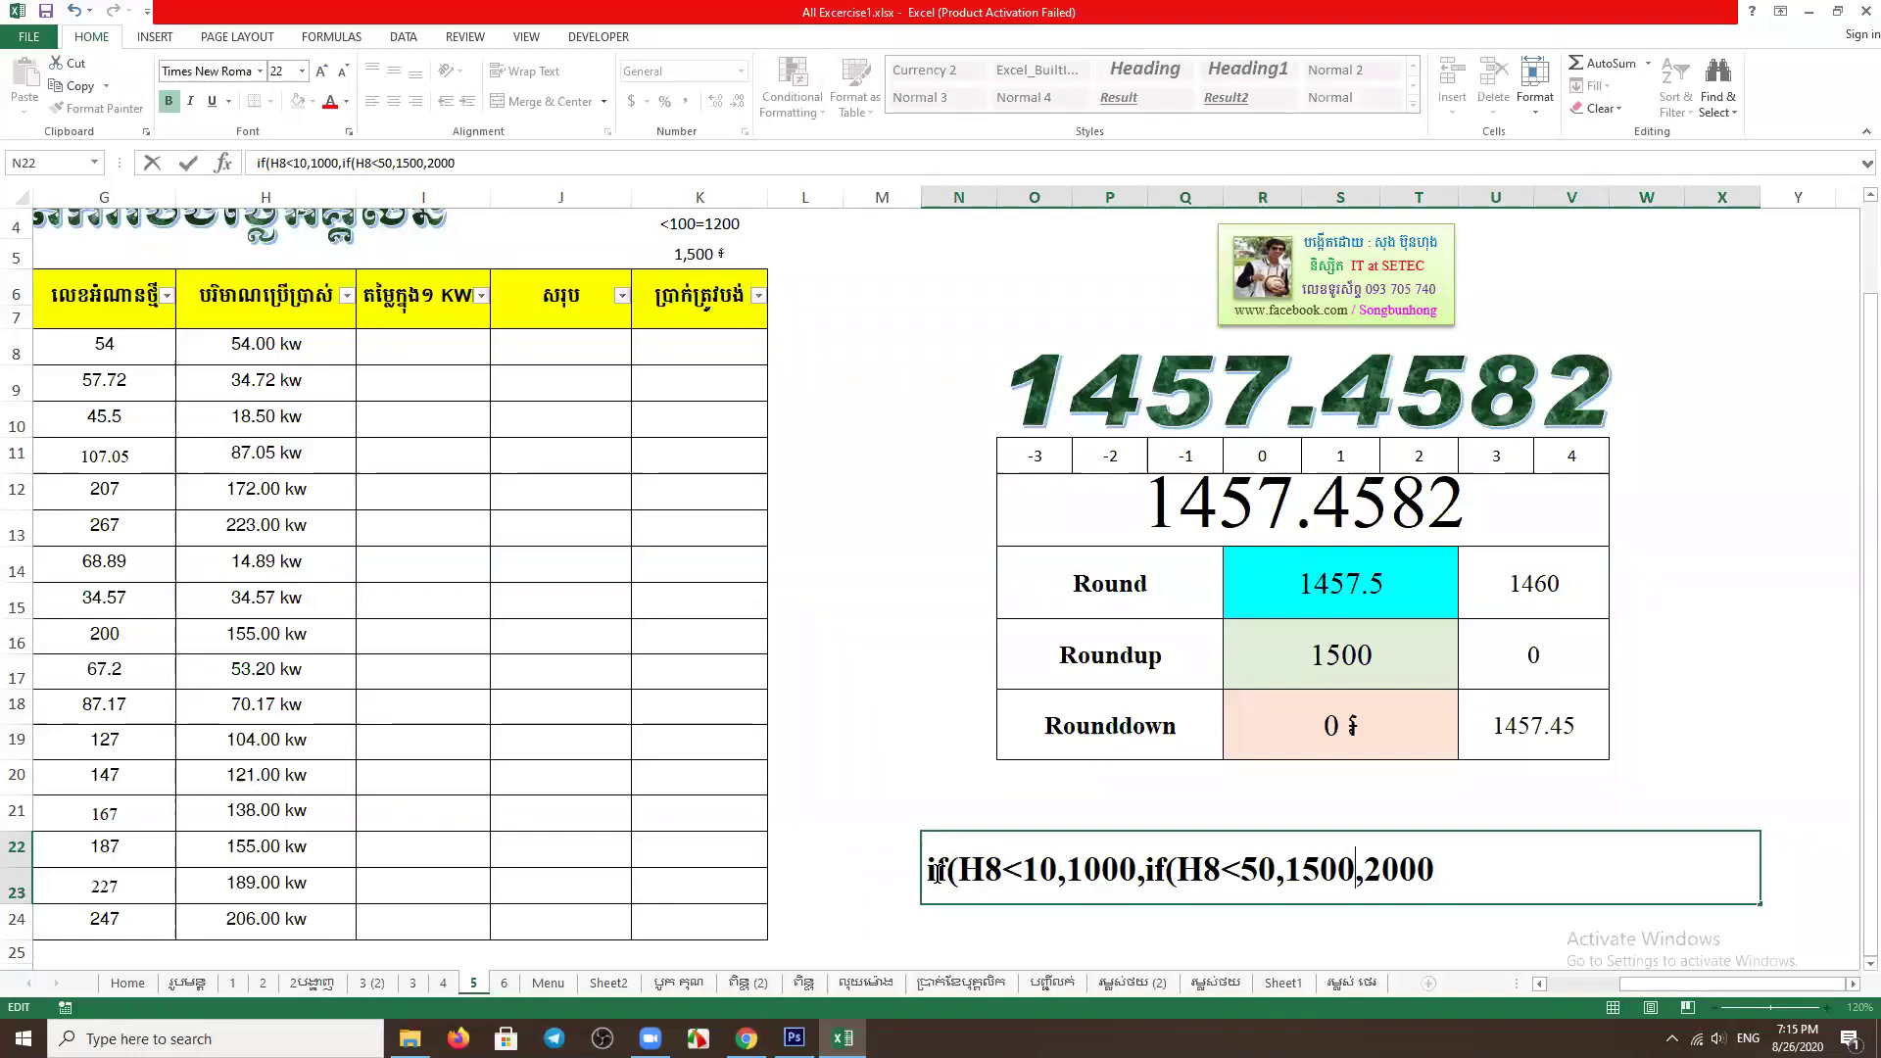
pyautogui.moveTo(929, 870); pyautogui.dragTo(1121, 870)
pyautogui.click(1260, 869)
pyautogui.click(1438, 863)
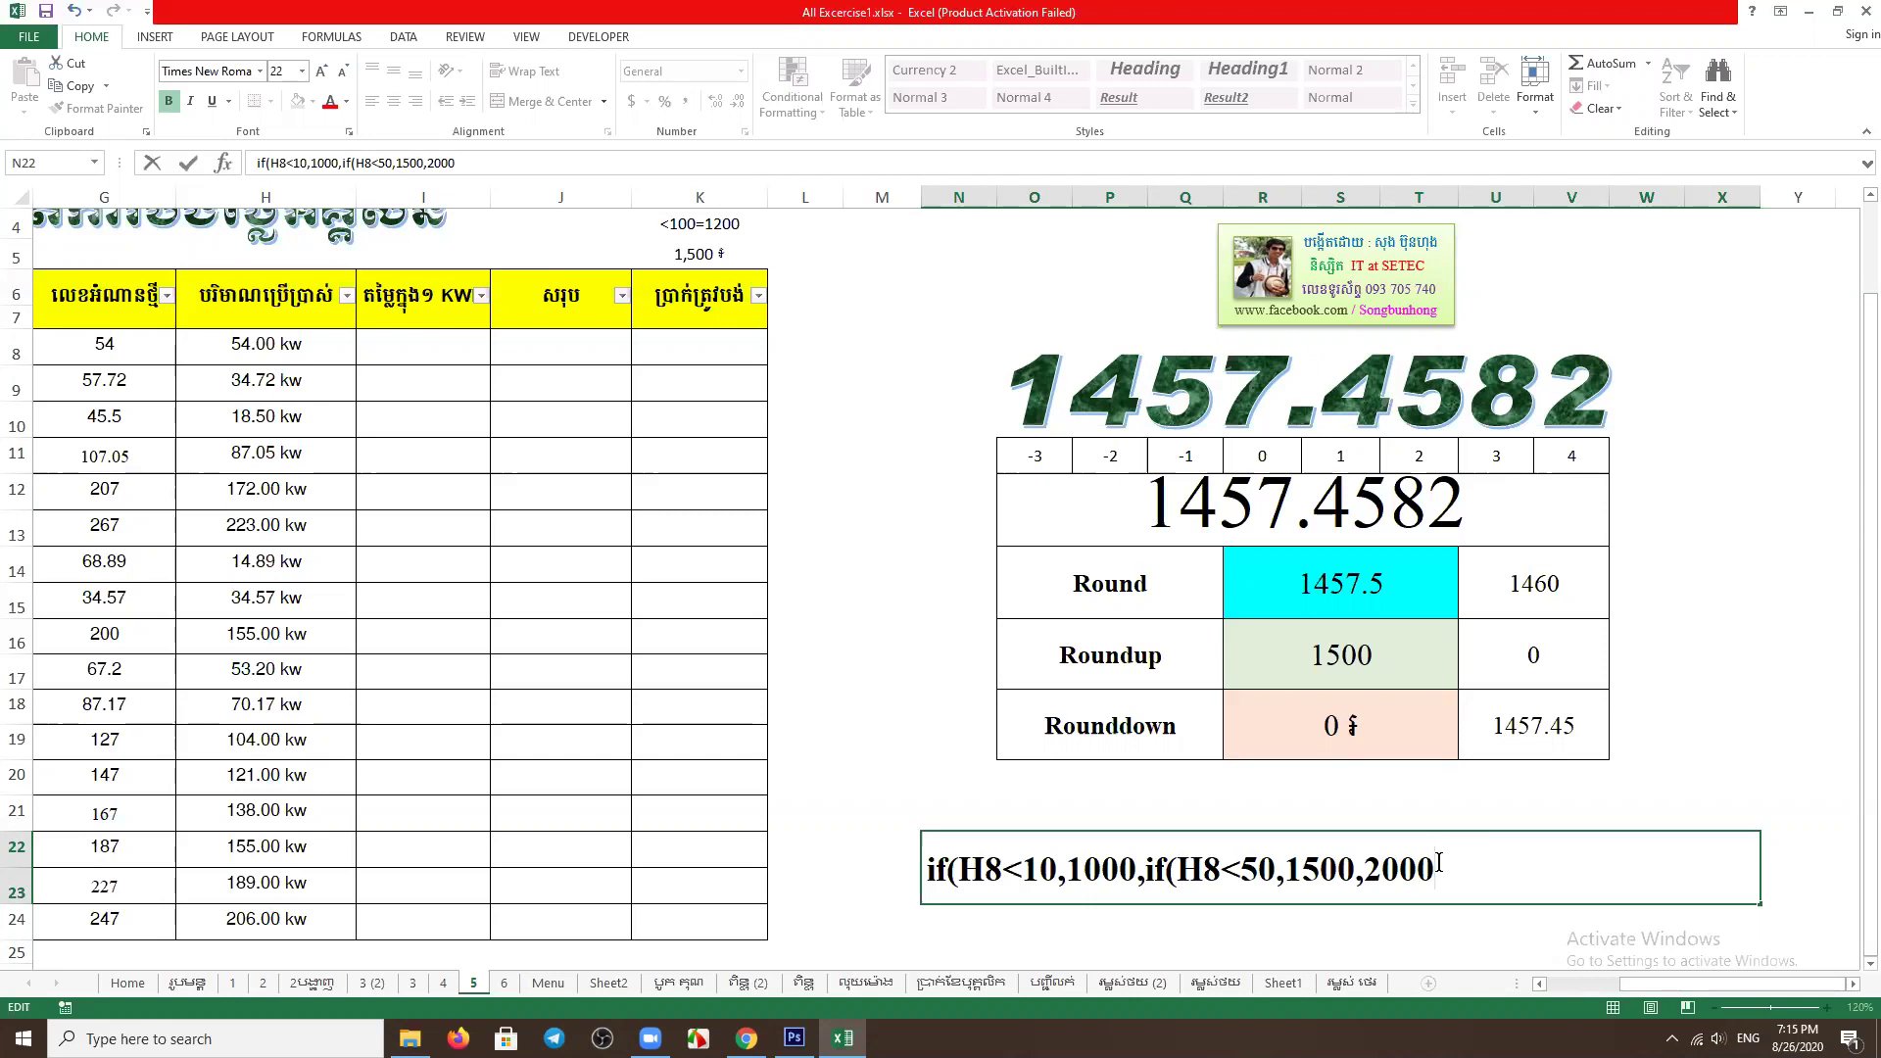
pyautogui.moveTo(1443, 874); pyautogui.dragTo(926, 867)
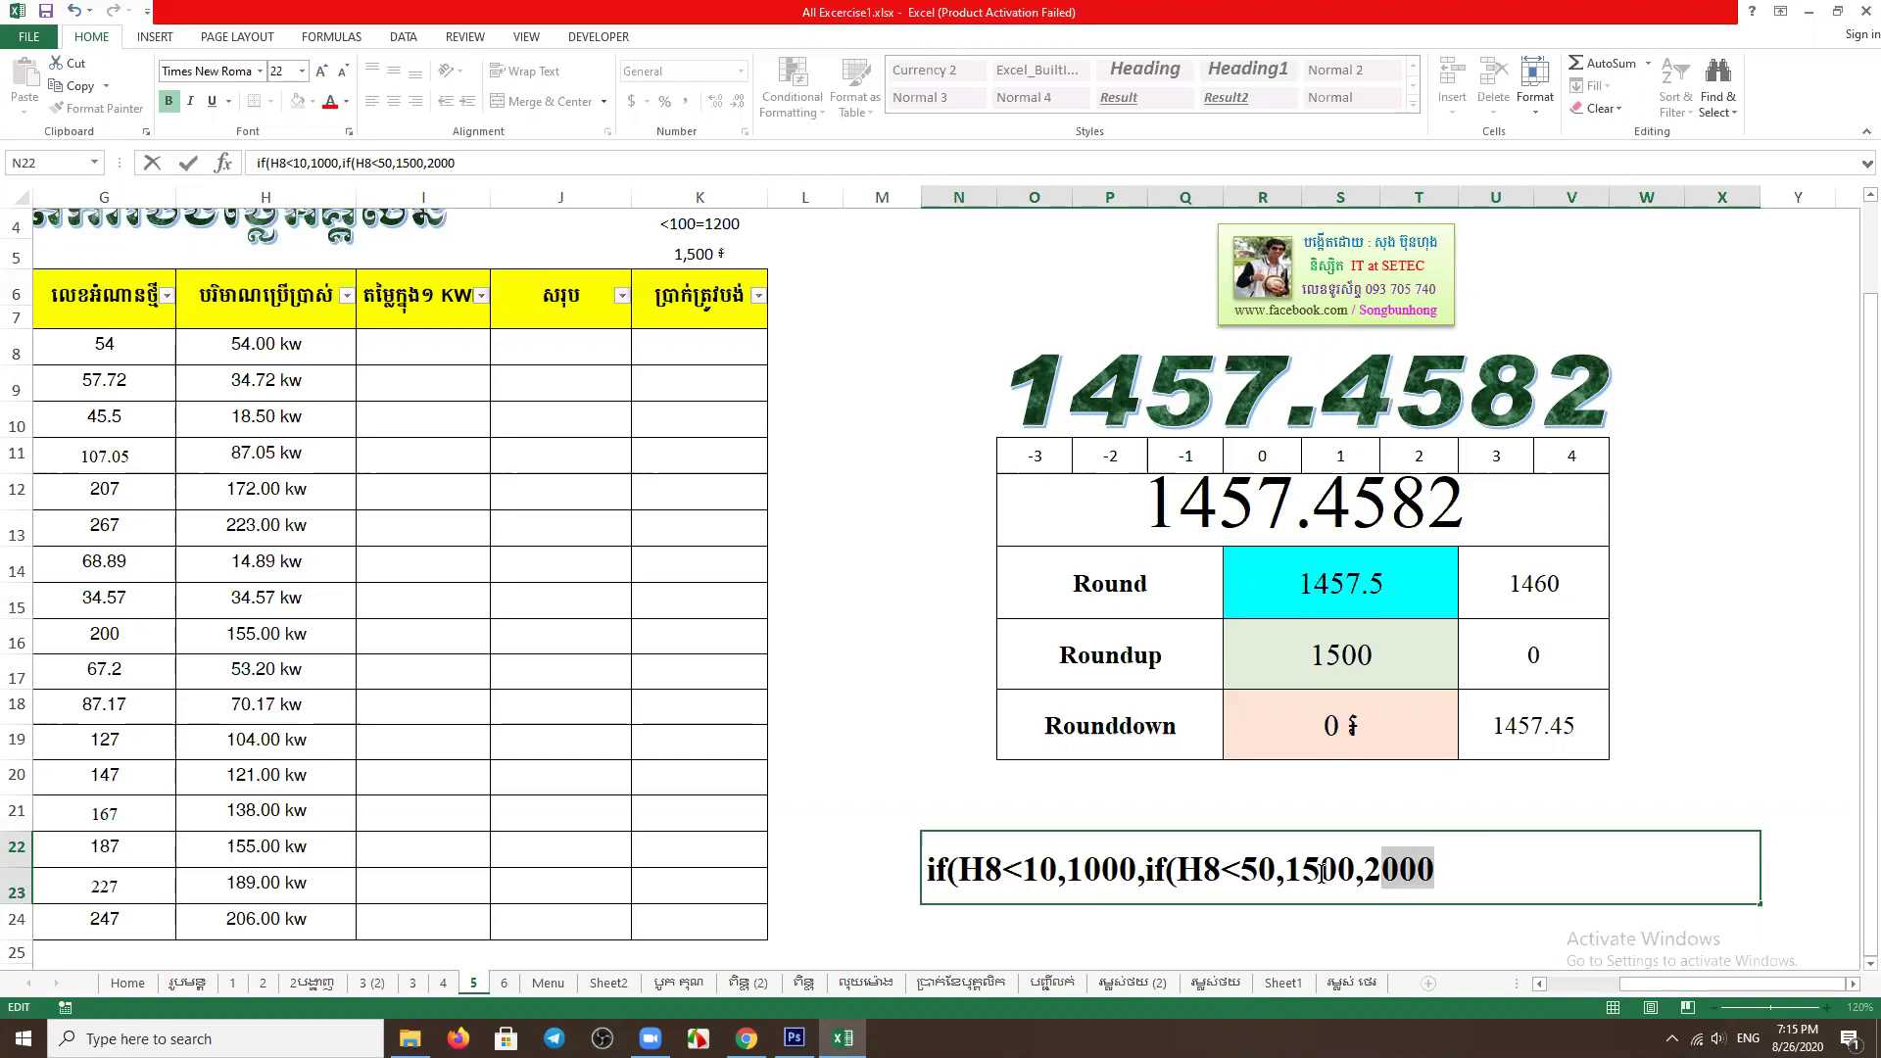
pyautogui.click(1487, 875)
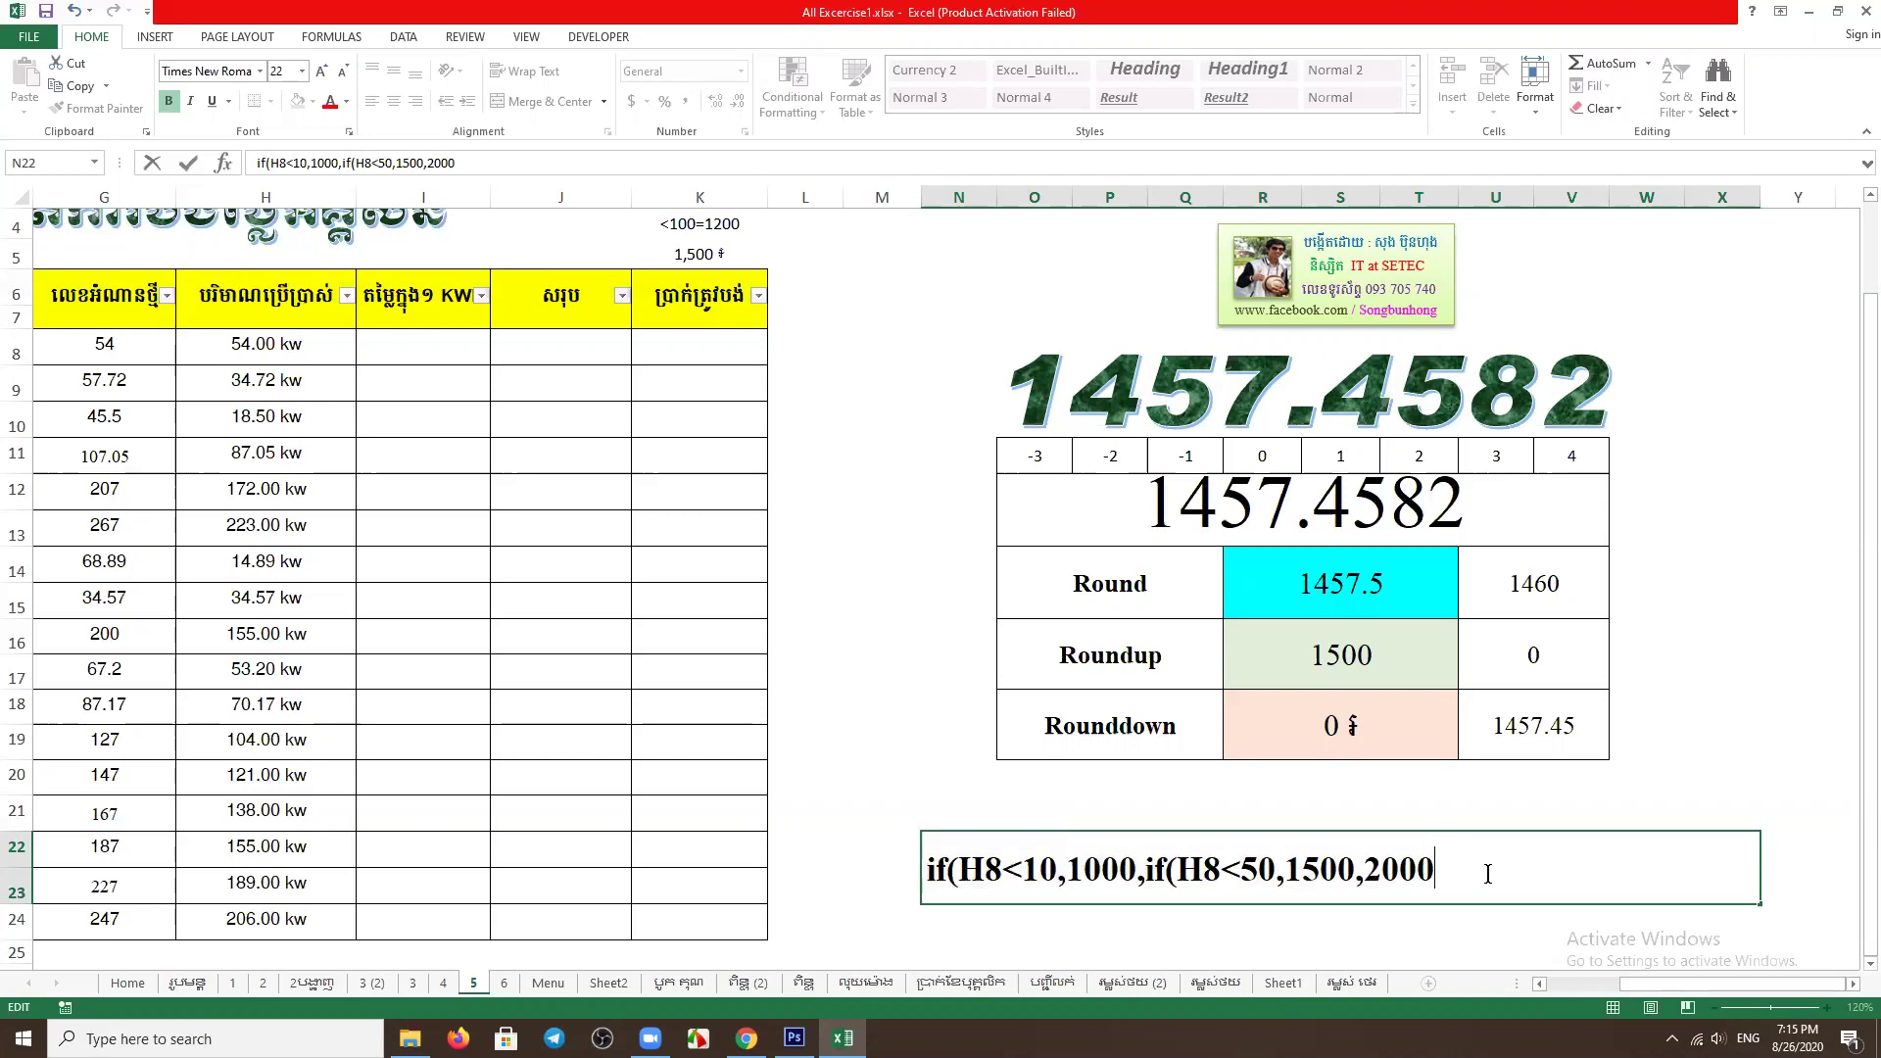
pyautogui.write(')')
pyautogui.press('BackSpace')
pyautogui.moveTo(1451, 868); pyautogui.dragTo(960, 867)
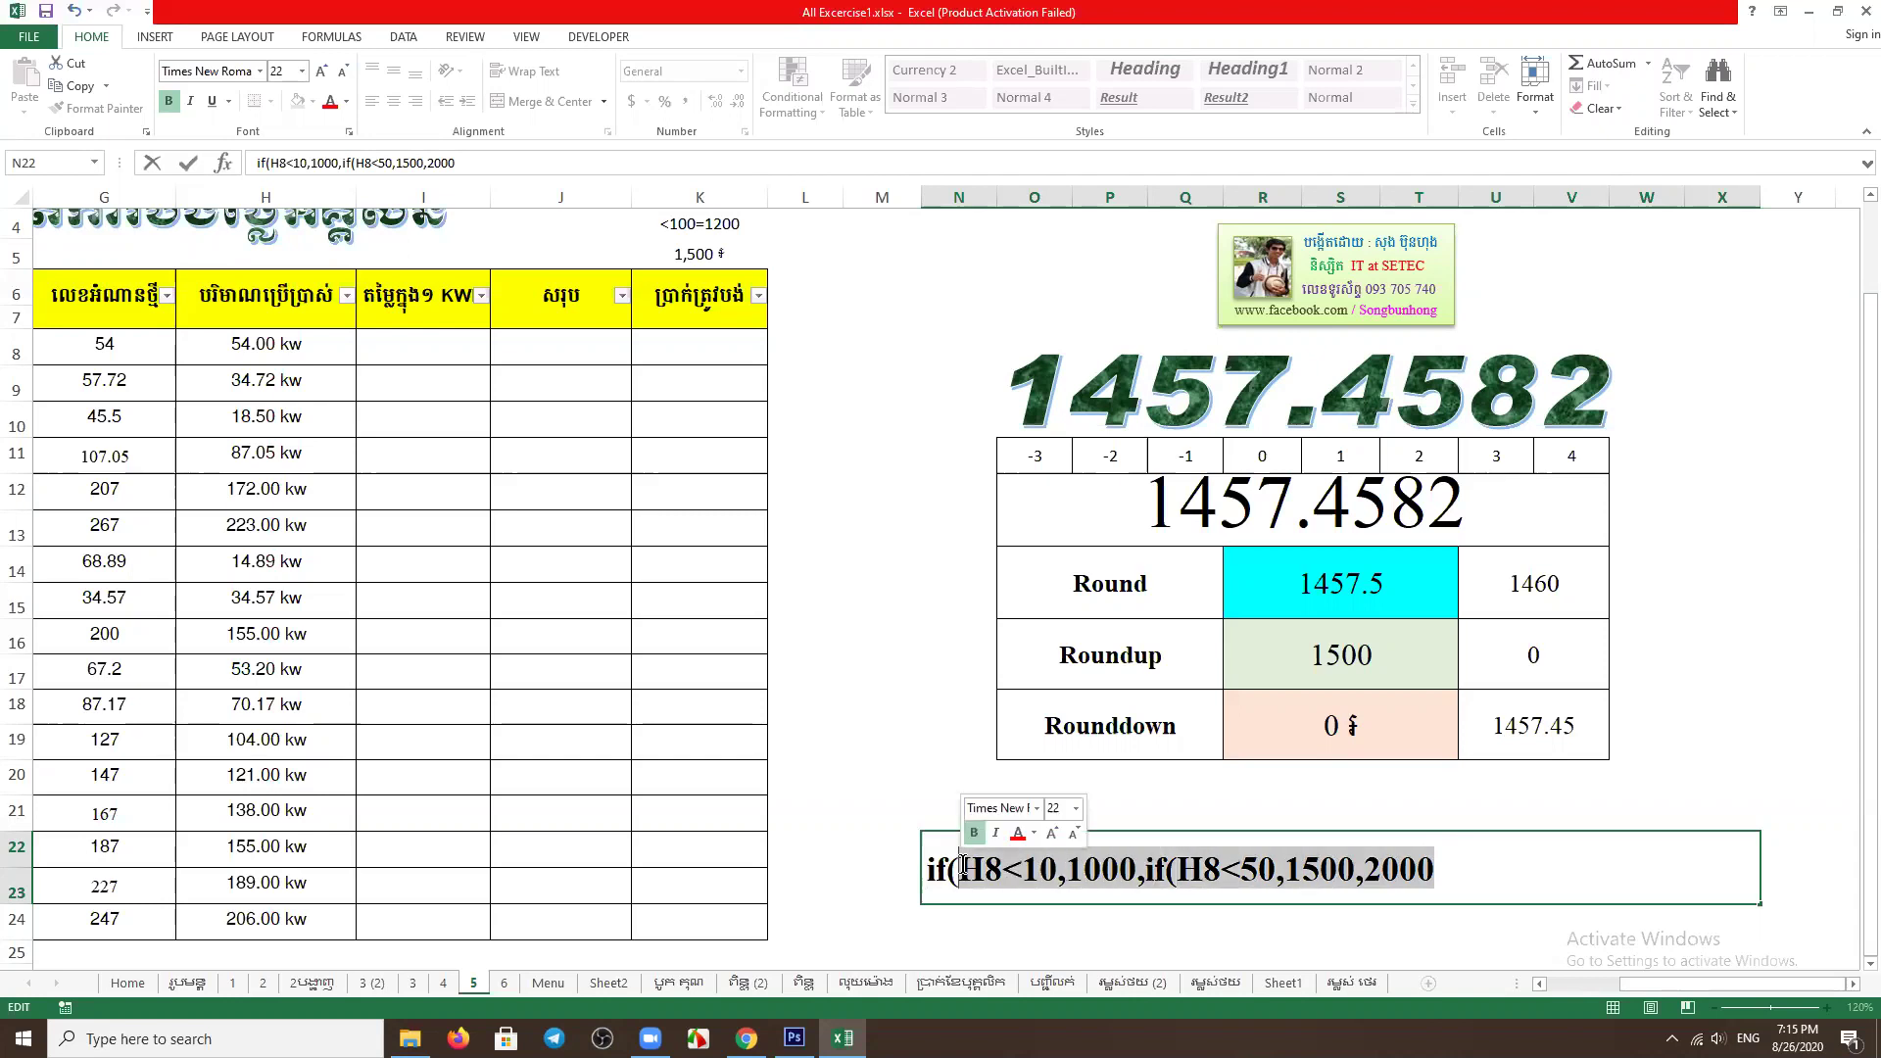
# Erase N22's note after if( and retype h8<10,1000,if(h8<50, in lowercase.
pyautogui.press('BackSpace')
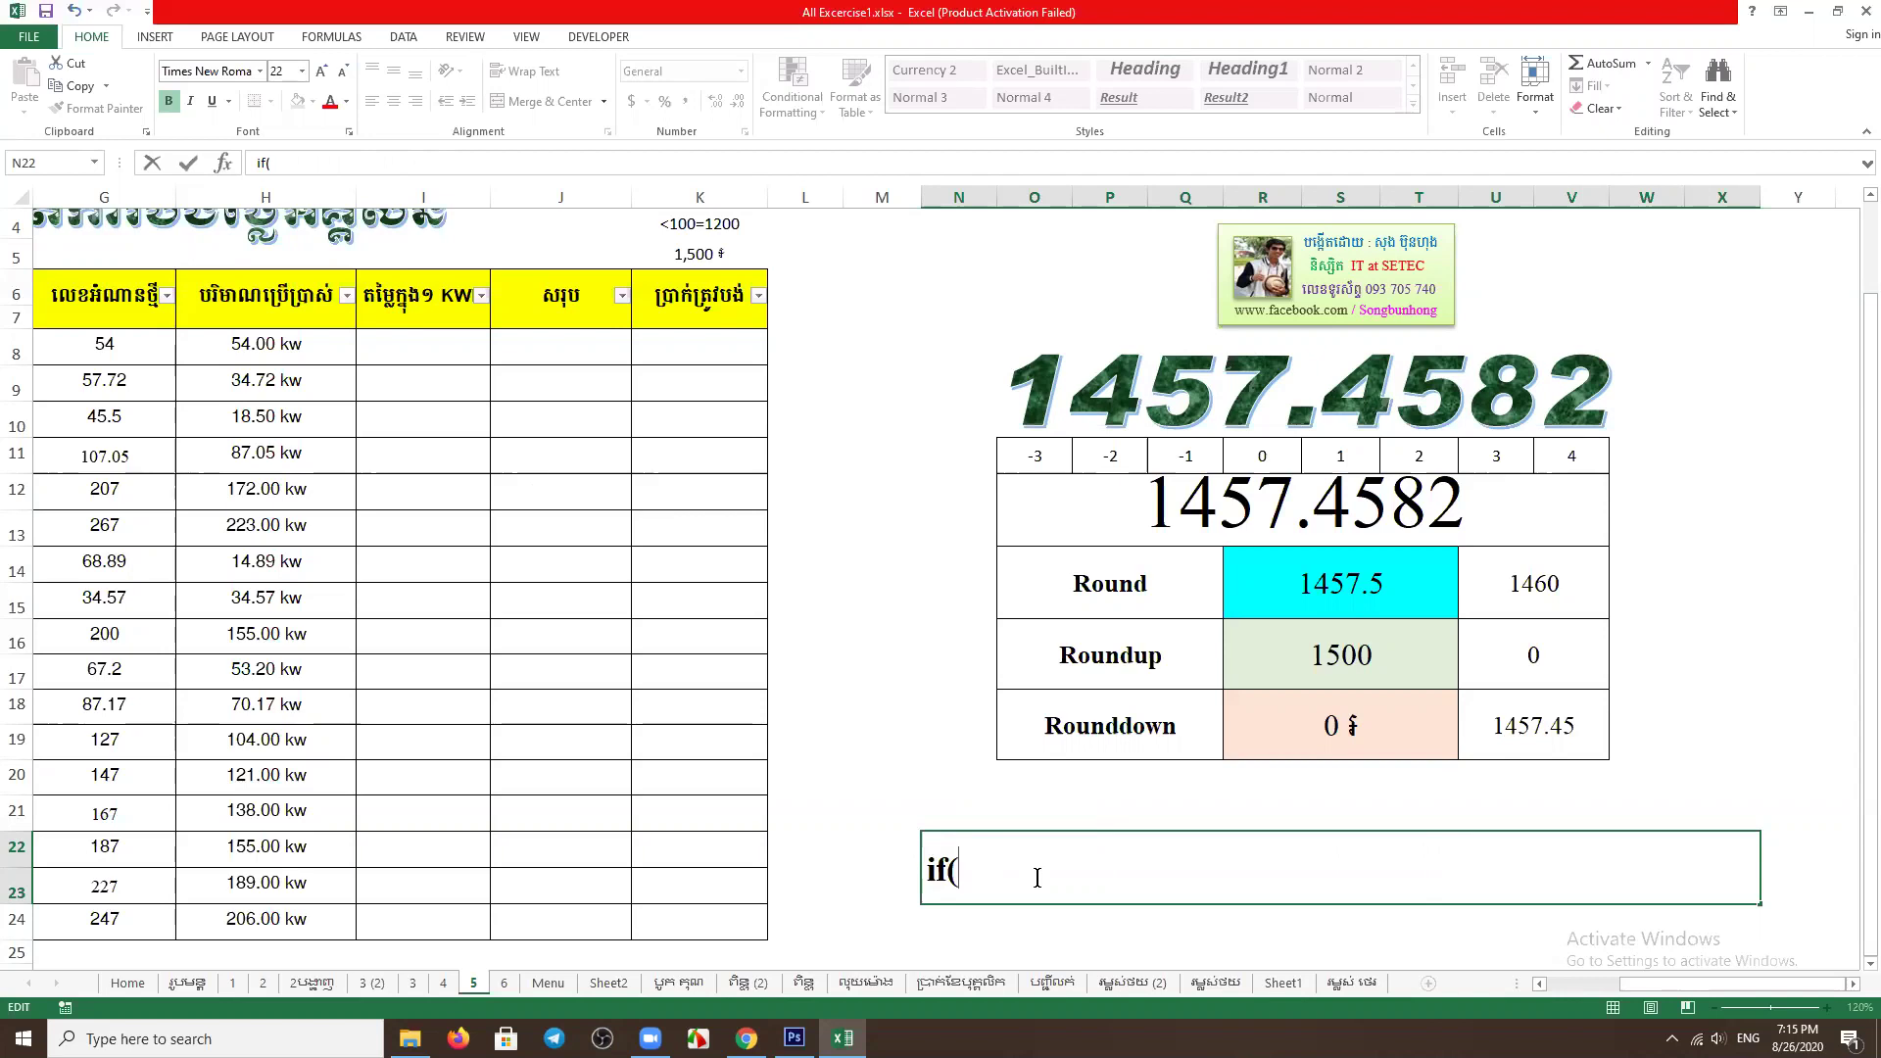
pyautogui.write('h8')
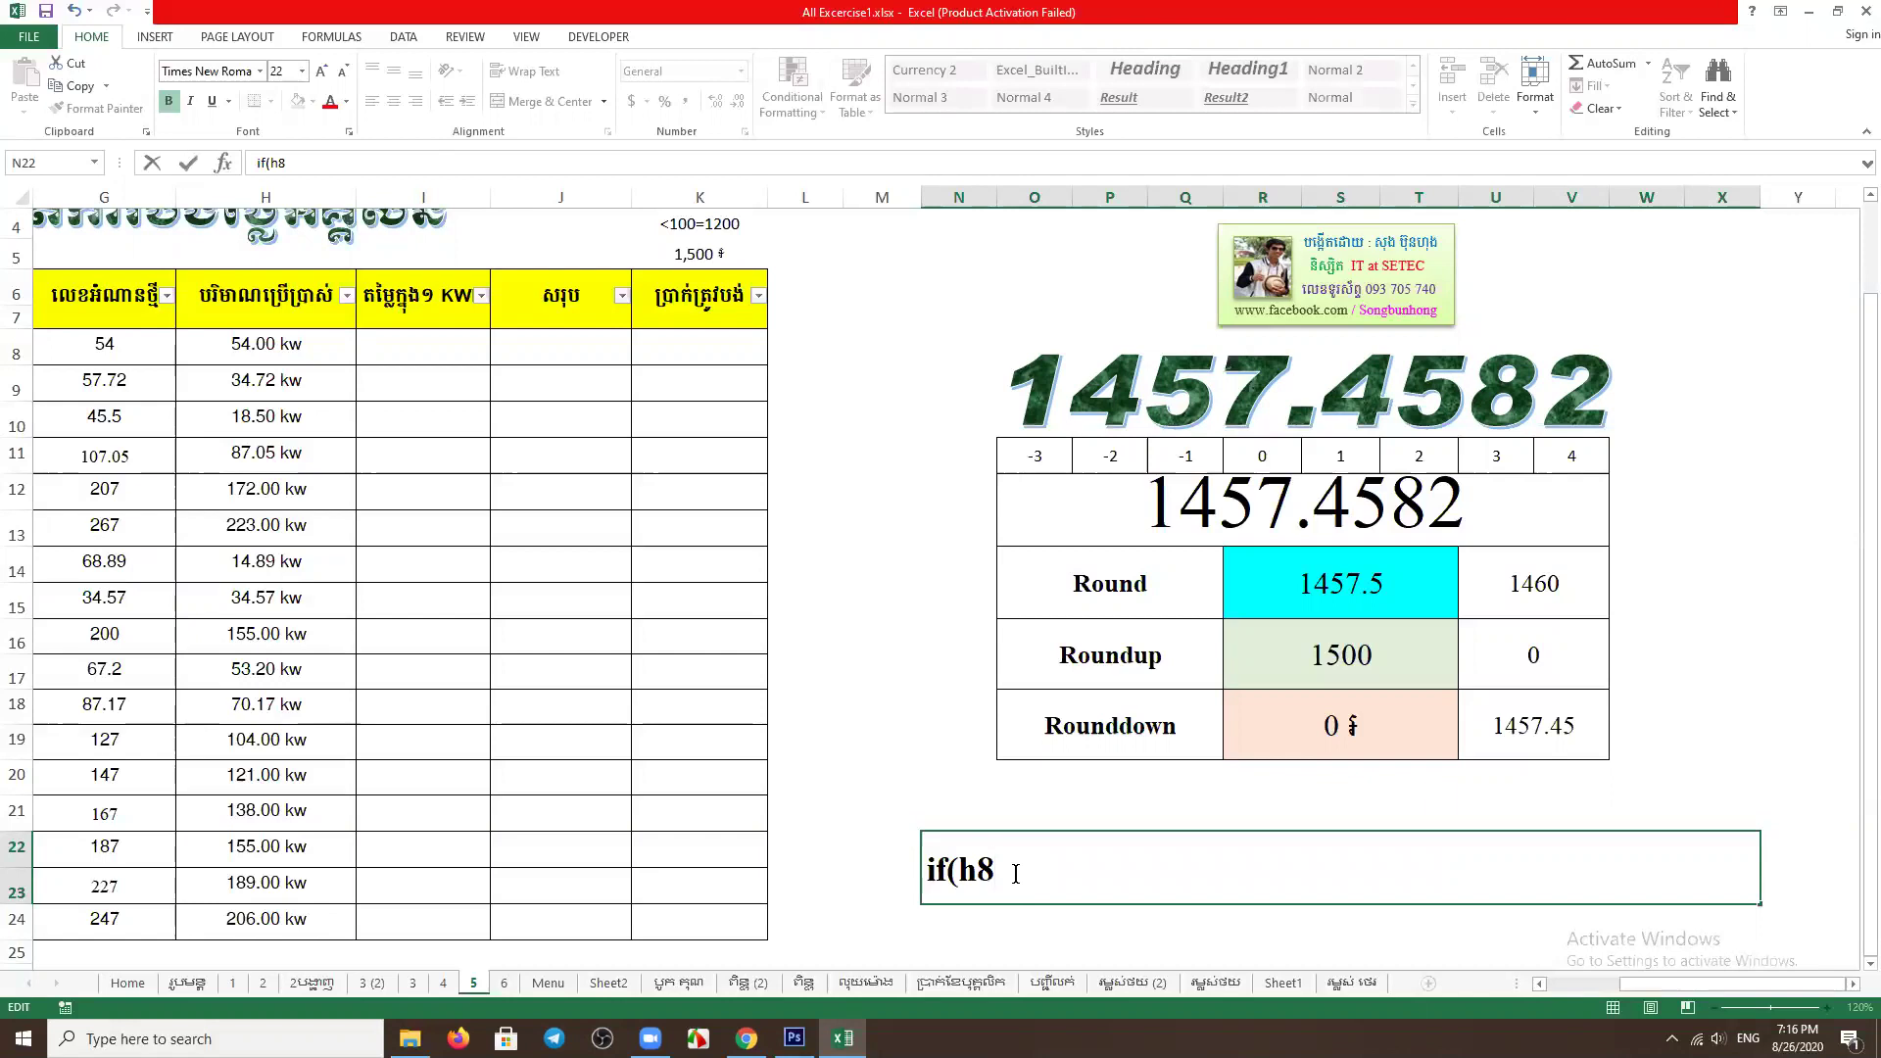
pyautogui.write('<')
pyautogui.write('10')
pyautogui.write(',1000')
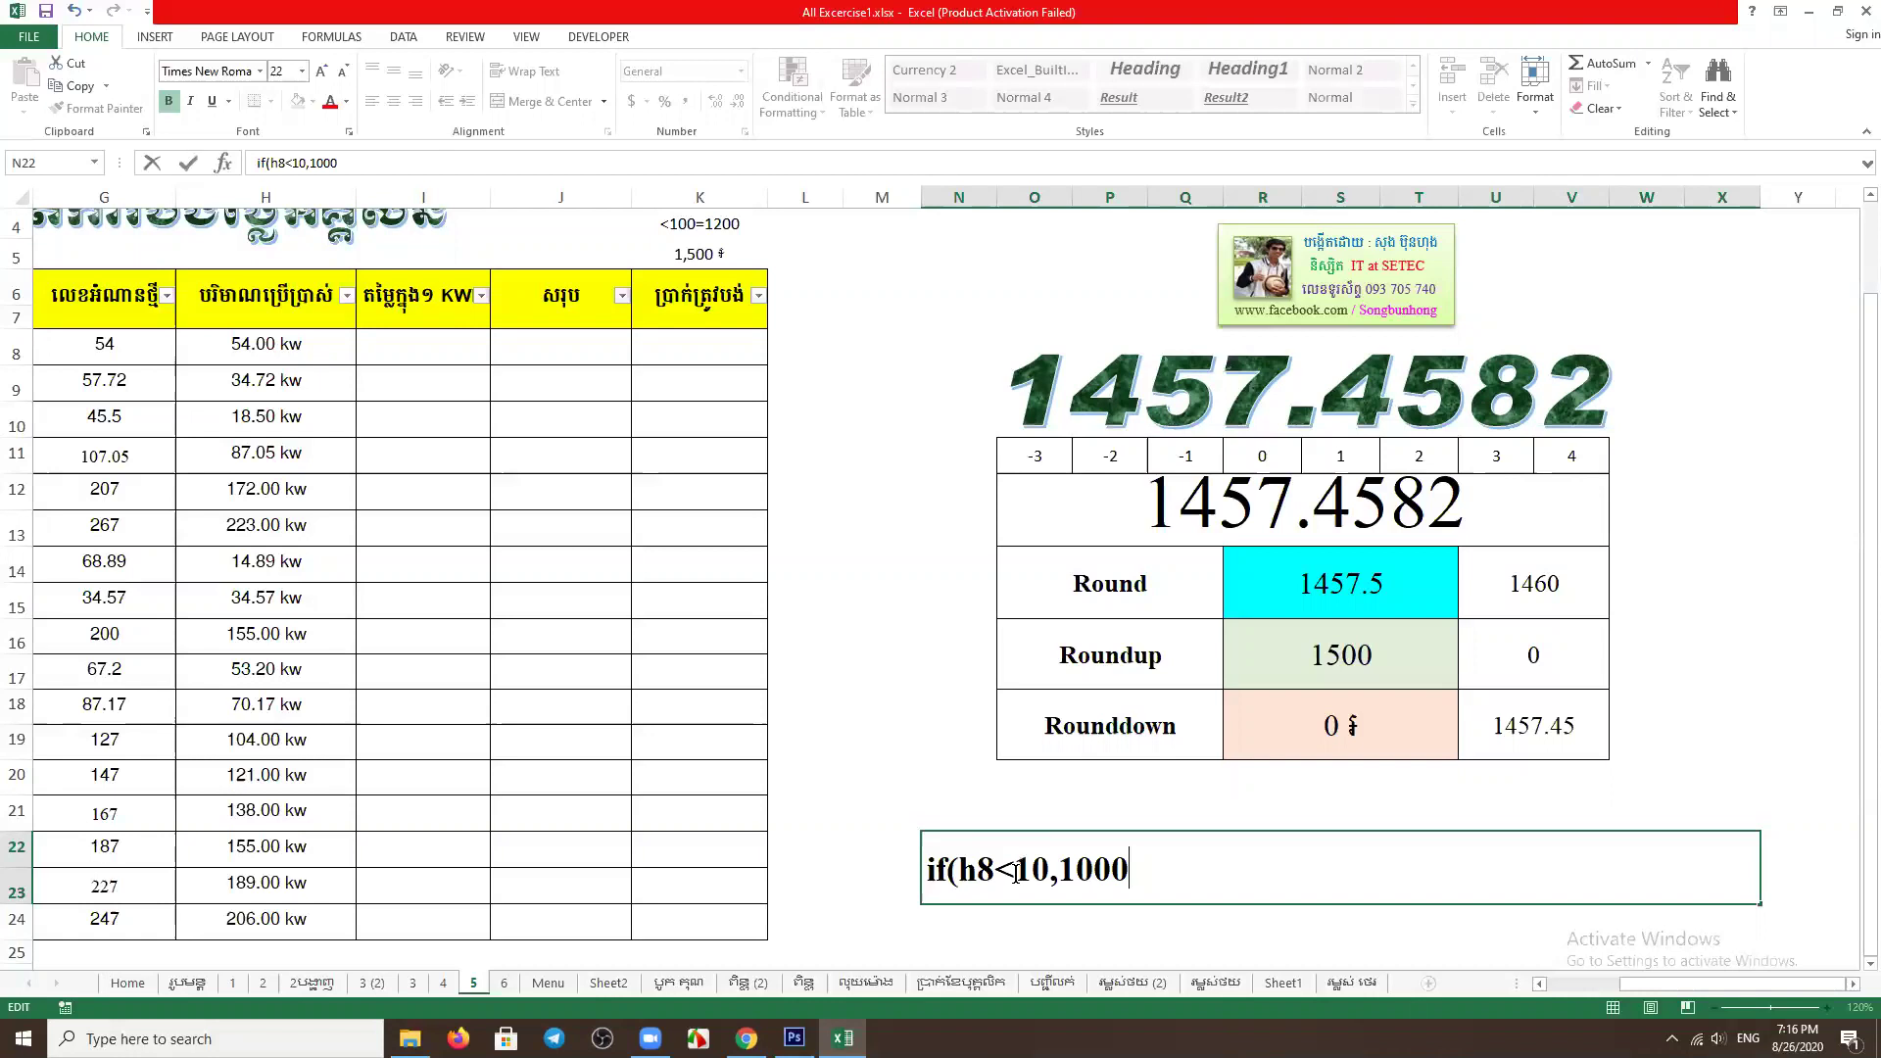
pyautogui.write(',')
pyautogui.write('if(')
pyautogui.write('h8')
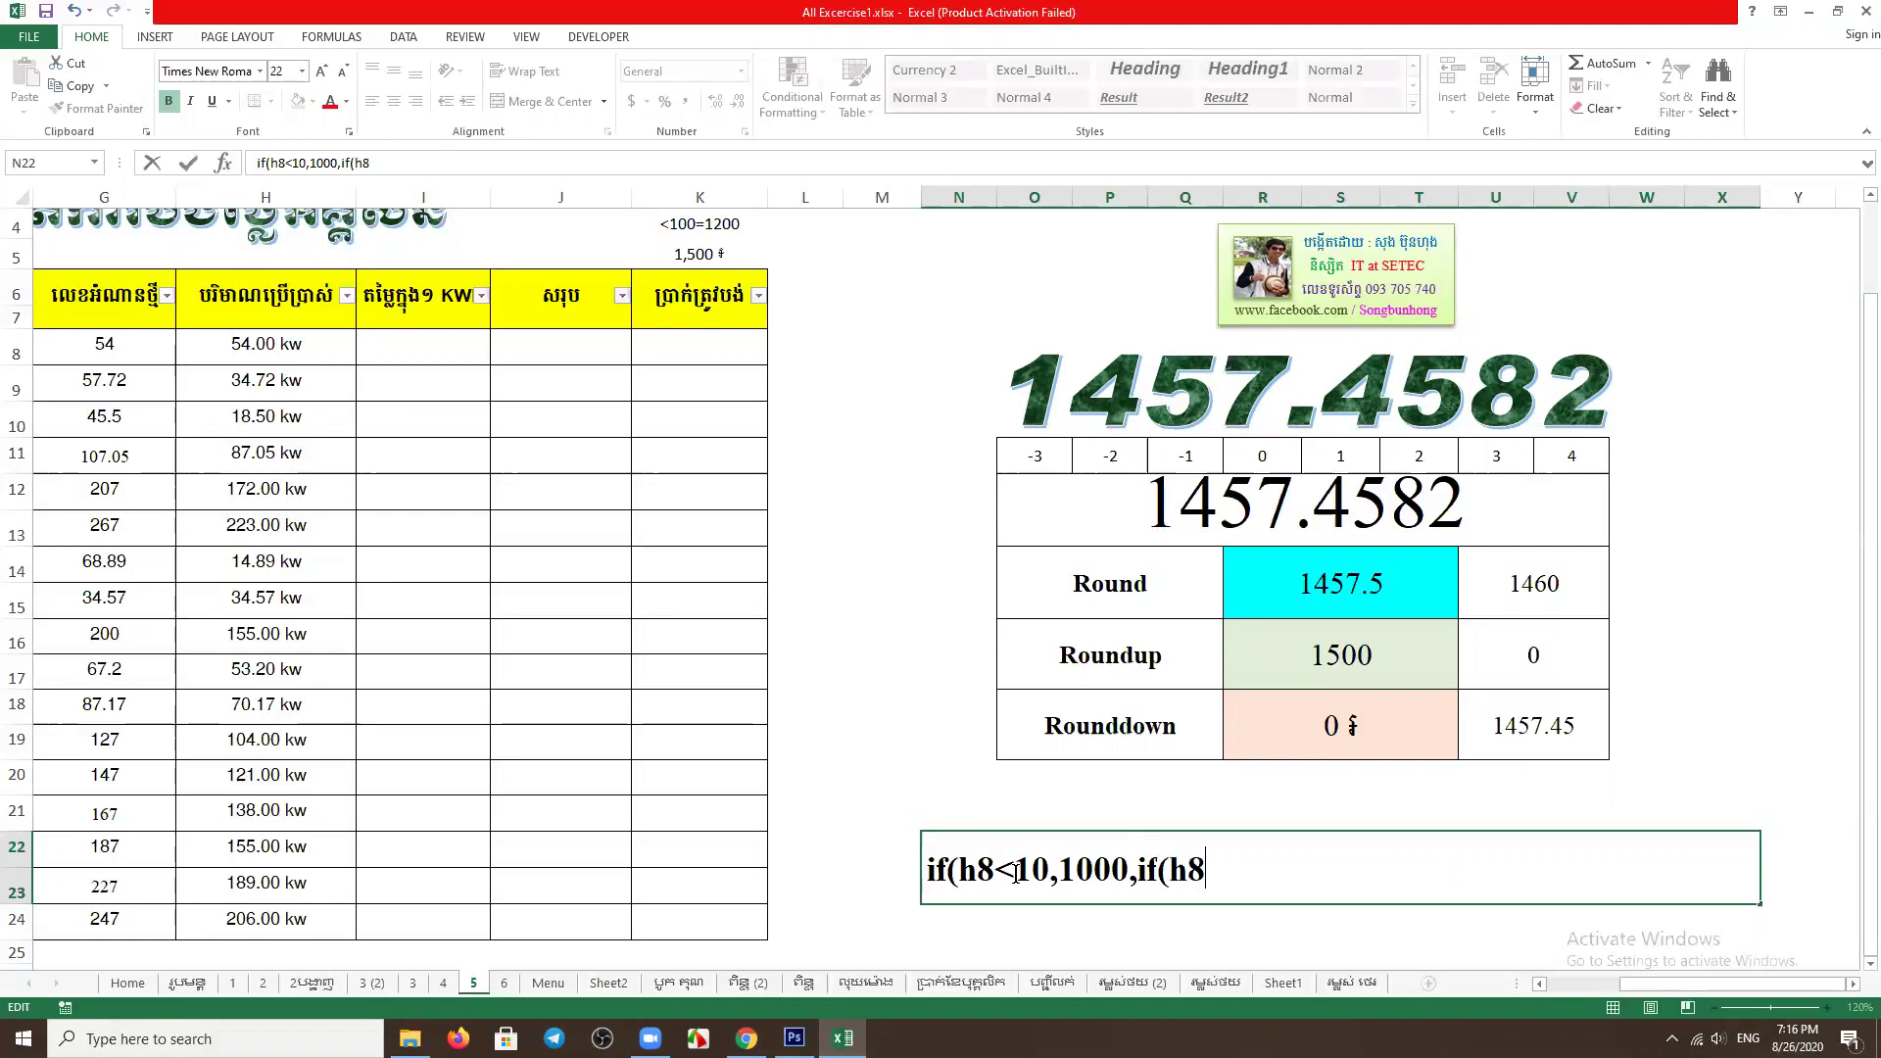
pyautogui.write('<')
pyautogui.write('50')
pyautogui.write(',')
# Insert the 1500 tier after the <10 condition in N22's IF example text.
pyautogui.click(1126, 869)
pyautogui.write('1500')
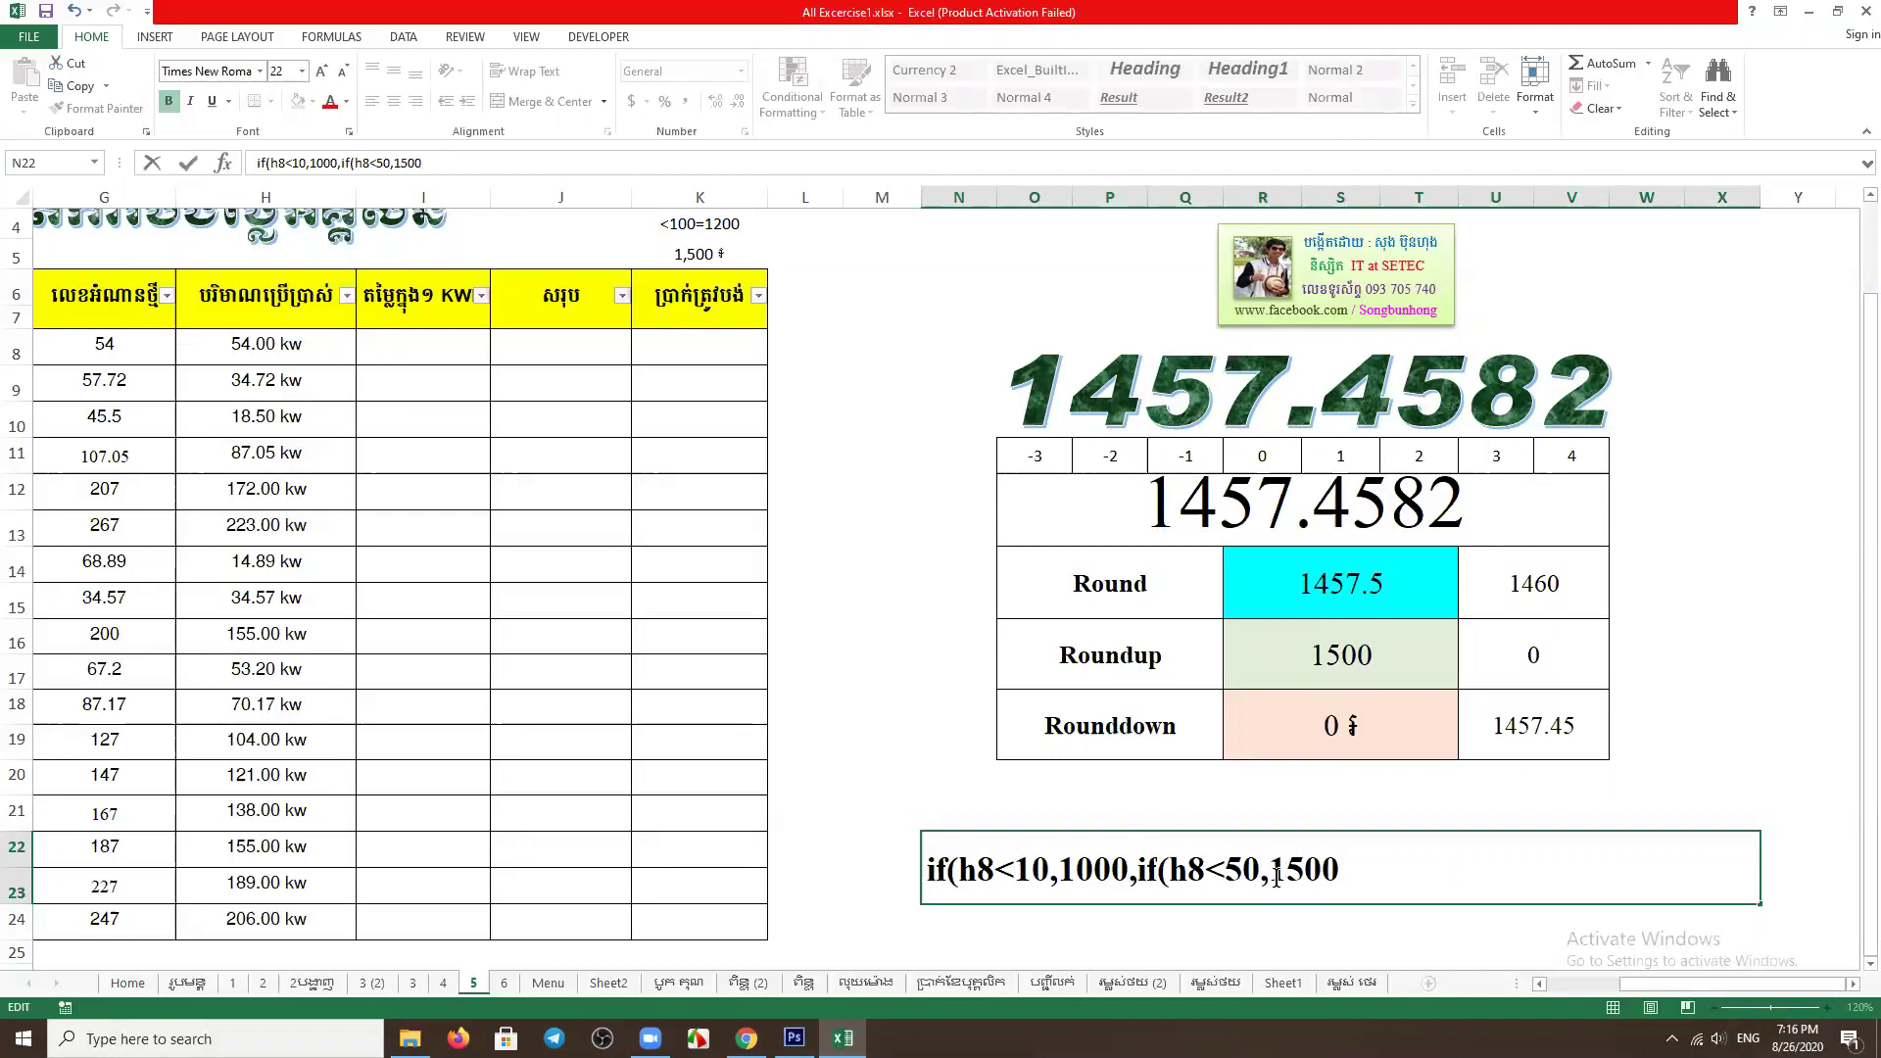
pyautogui.write(',')
pyautogui.moveTo(995, 868); pyautogui.dragTo(1049, 868)
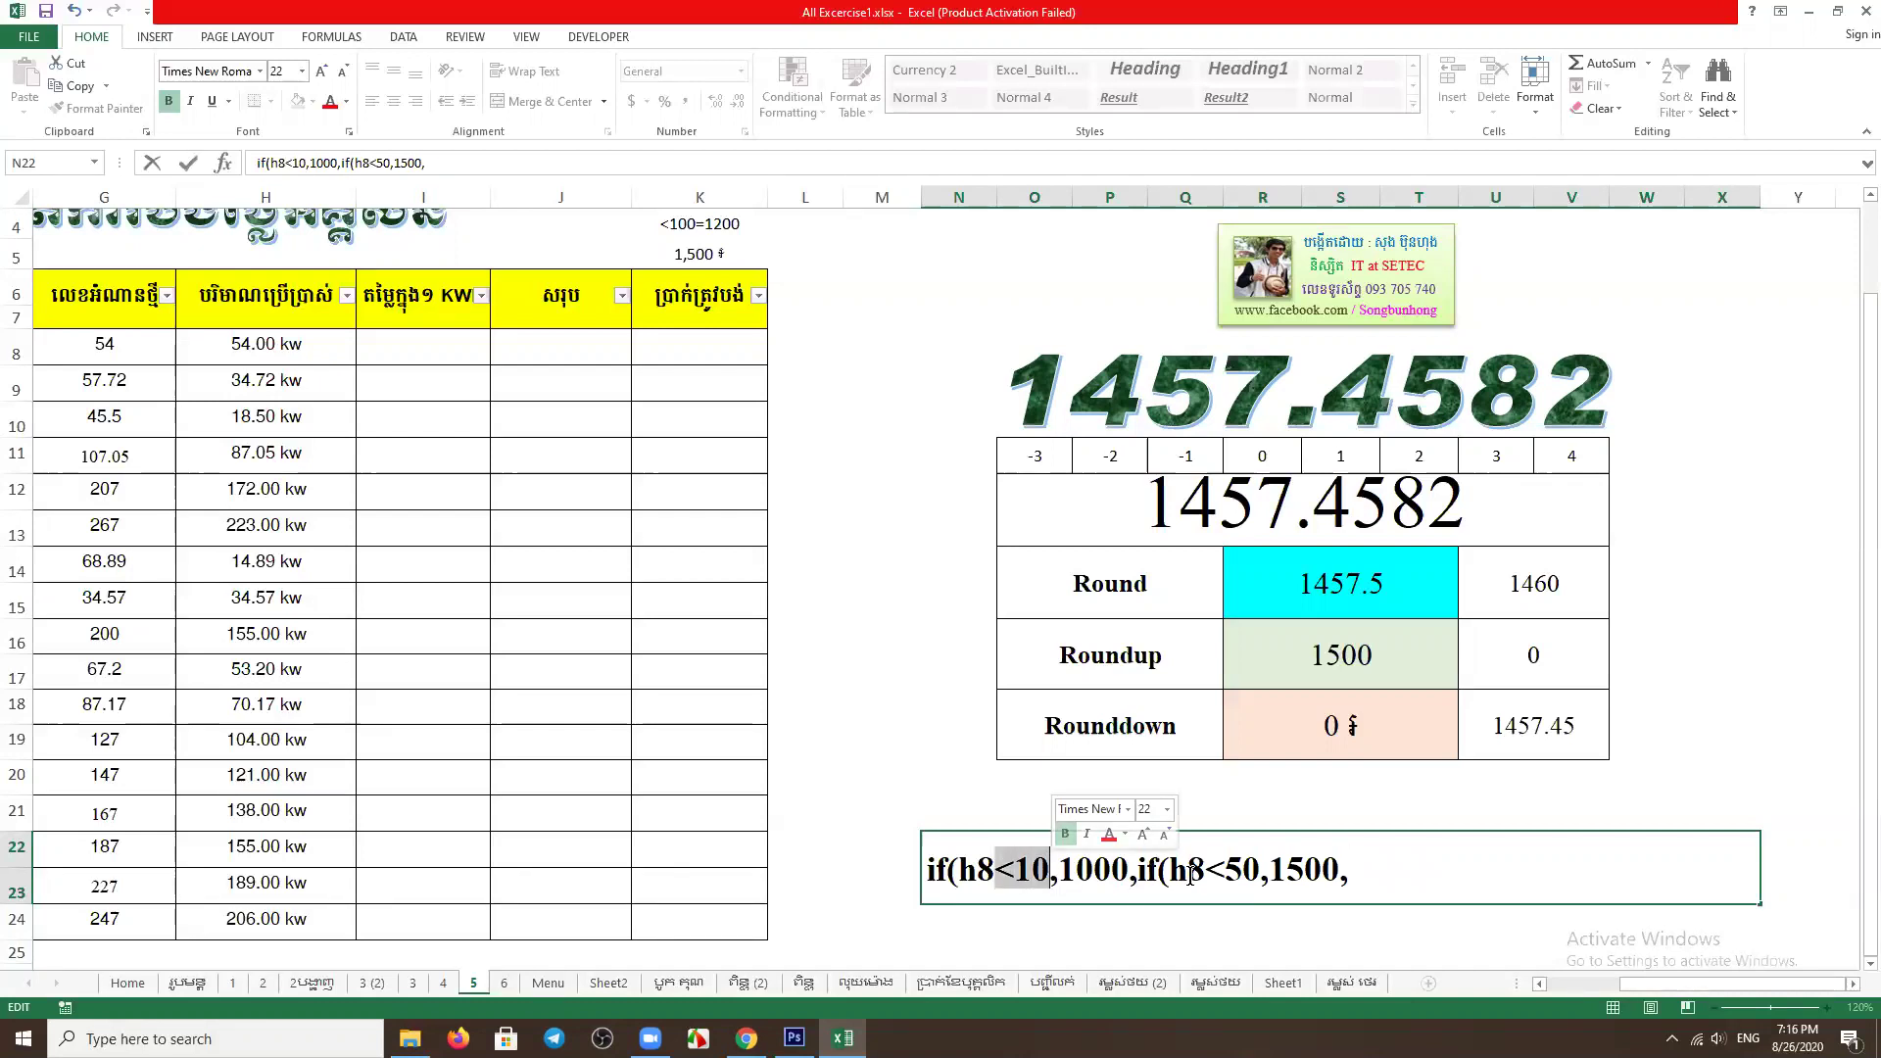
pyautogui.click(1226, 871)
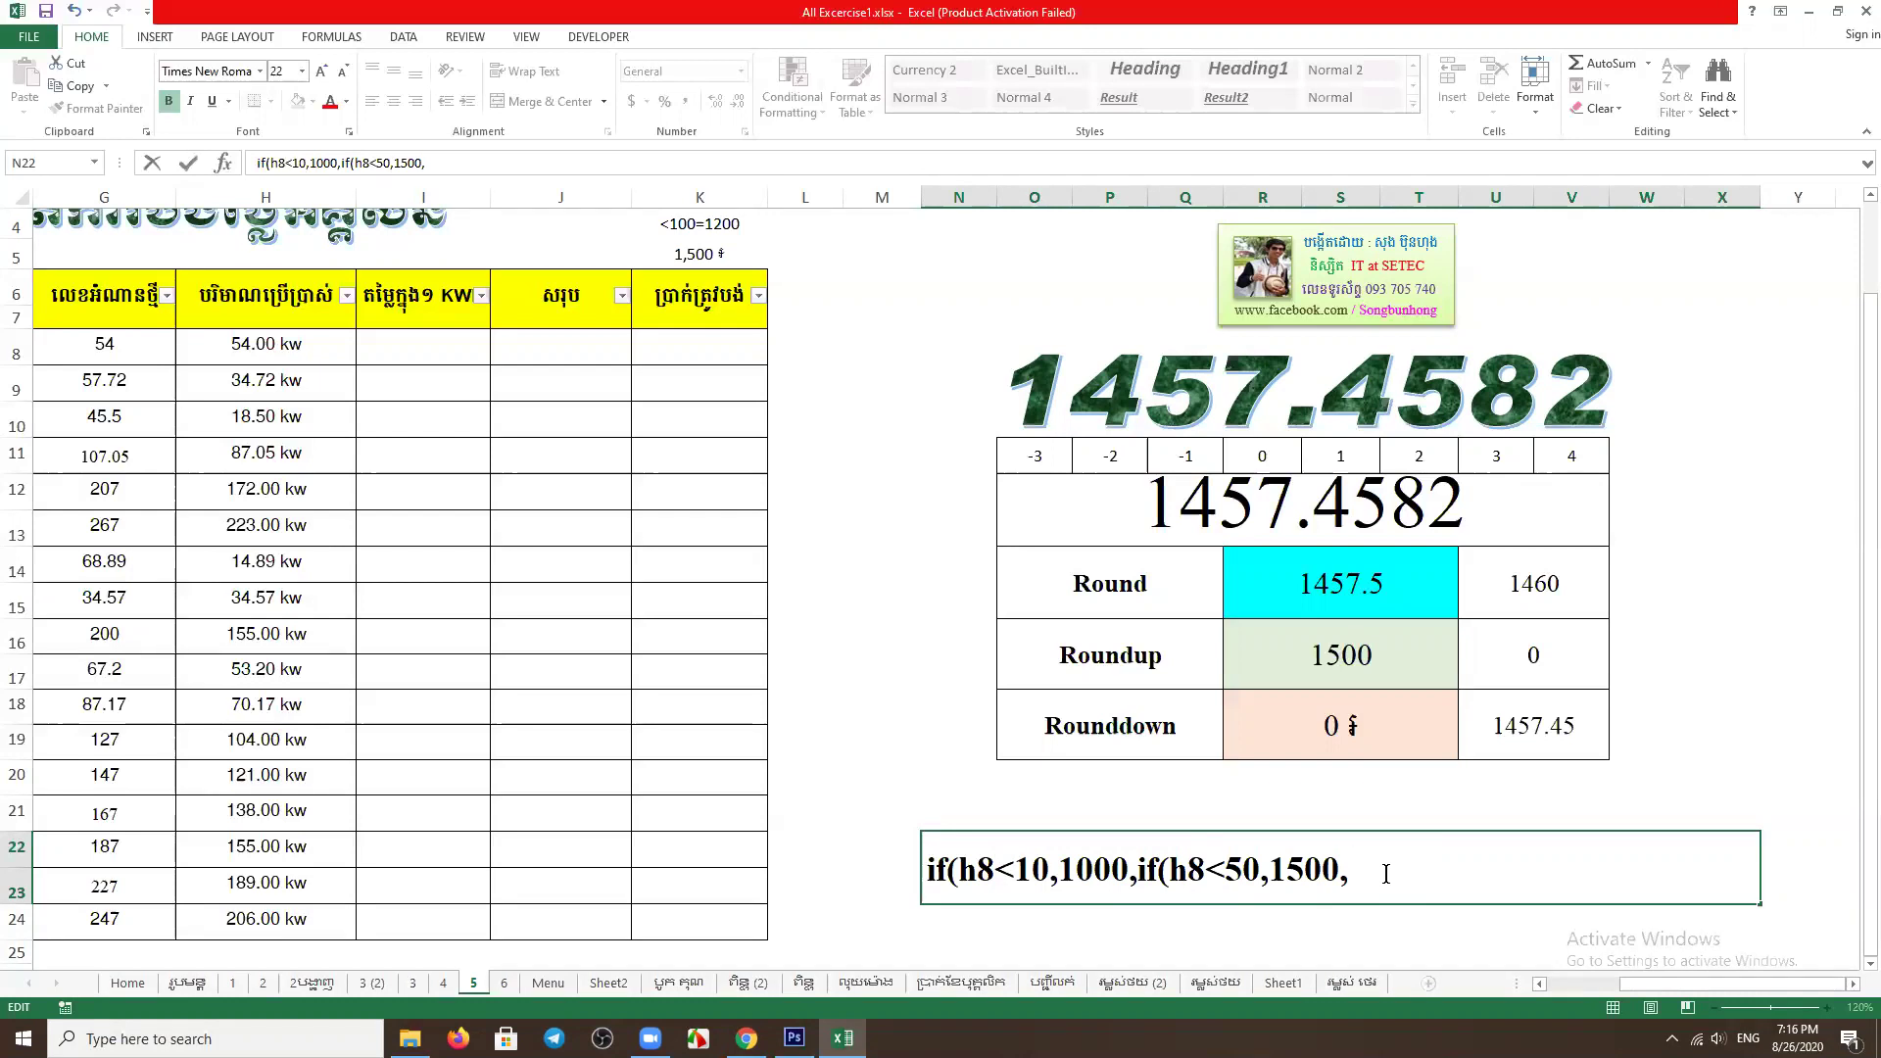
pyautogui.write('2')
pyautogui.write('000')
# Replace the trailing 2000 with if(h8<100,2000,3000 to add the third tier.
pyautogui.moveTo(1418, 870); pyautogui.dragTo(1349, 870)
pyautogui.click(1377, 870)
pyautogui.press('BackSpace')
pyautogui.press('BackSpace')
pyautogui.press('BackSpace')
pyautogui.press('BackSpace')
pyautogui.write('if(h8<')
pyautogui.write('100')
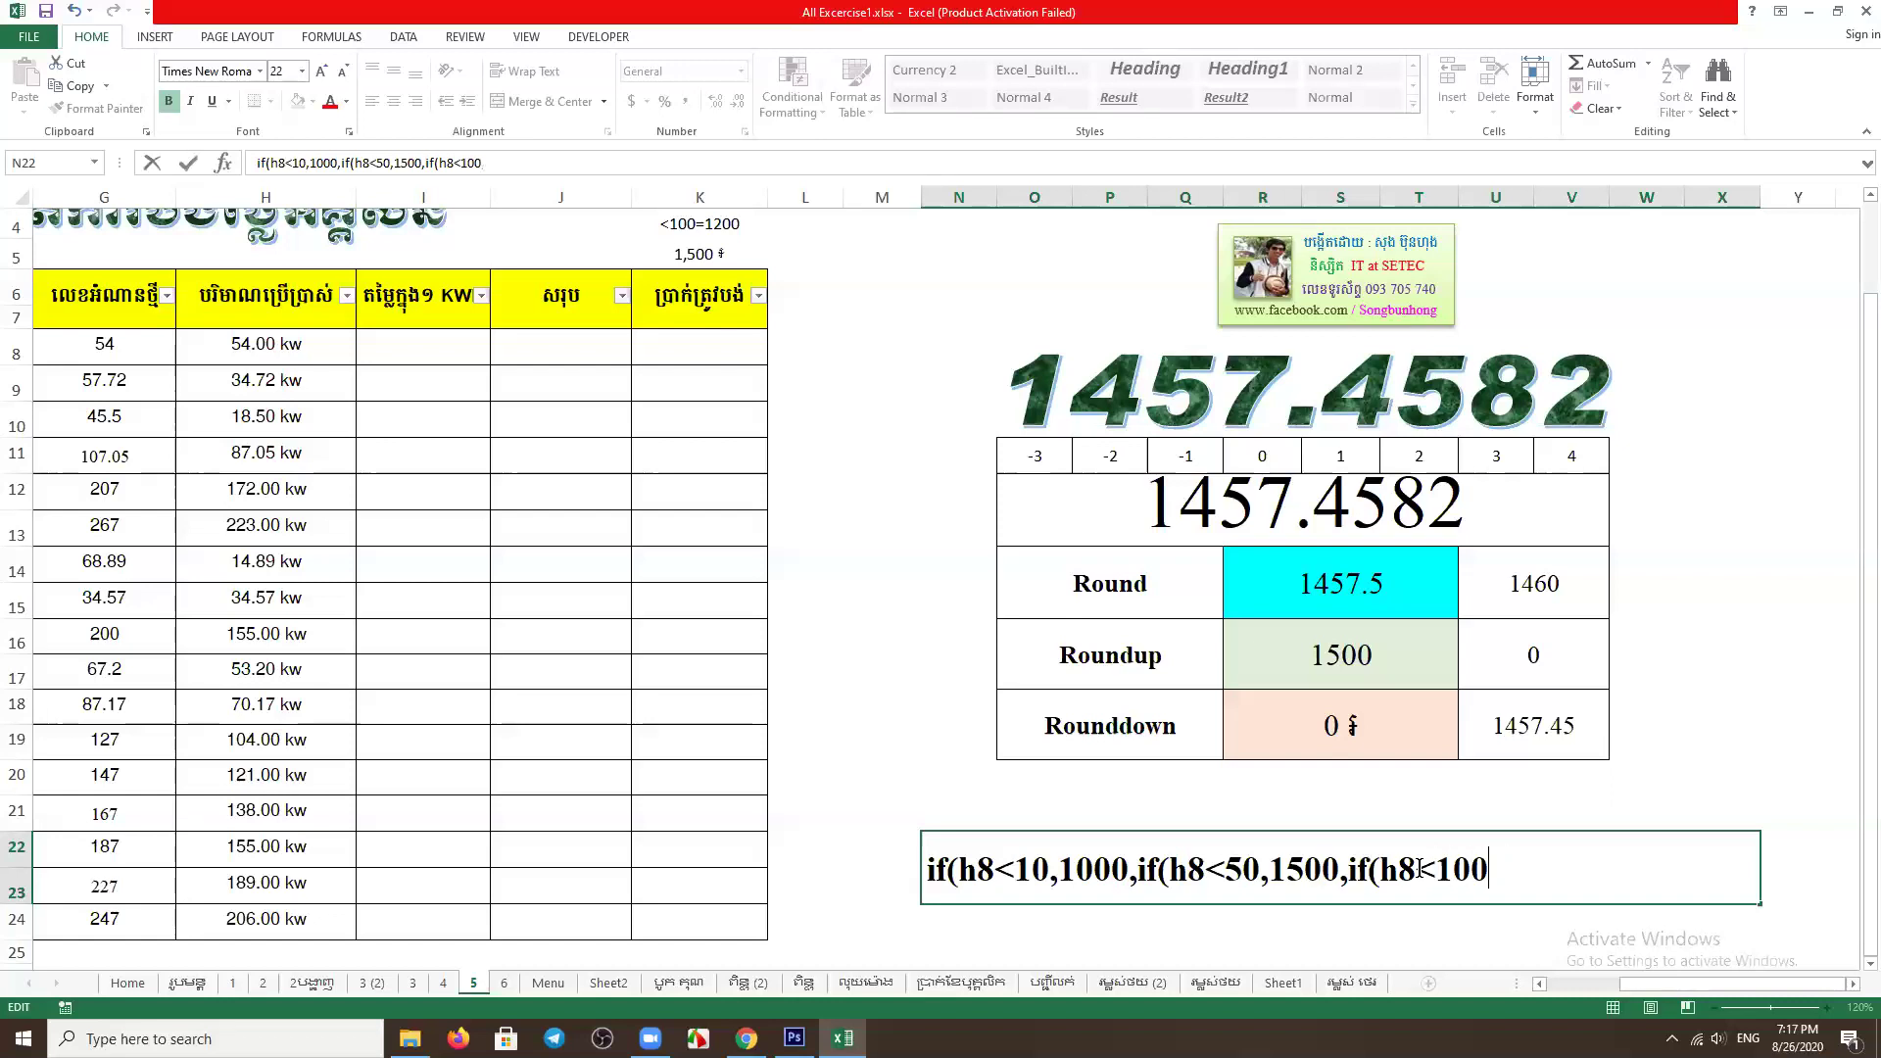
pyautogui.write(',')
pyautogui.write('2000,')
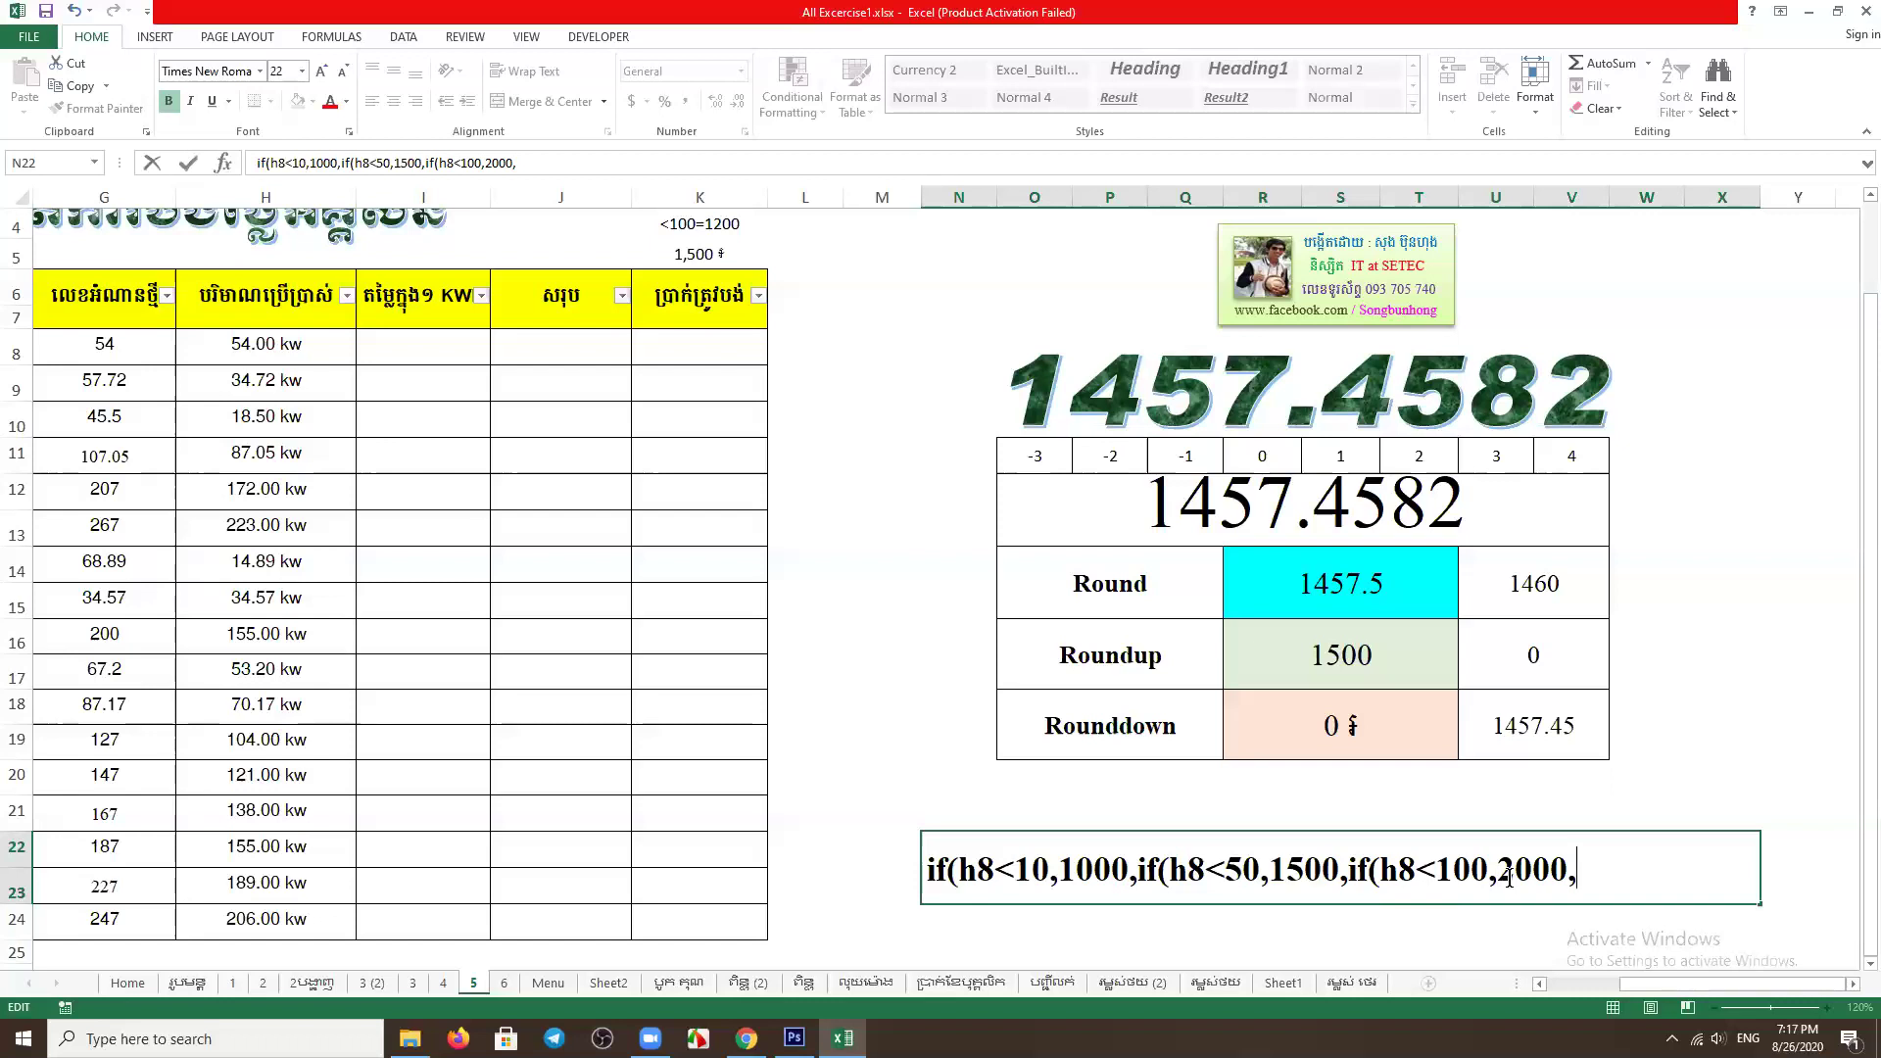
pyautogui.press('BackSpace')
pyautogui.write(',3000')
# Select the full nested IF text in N22 and finish editing the cell.
pyautogui.click(1456, 872)
pyautogui.click(1655, 865)
pyautogui.moveTo(1655, 867); pyautogui.dragTo(899, 880)
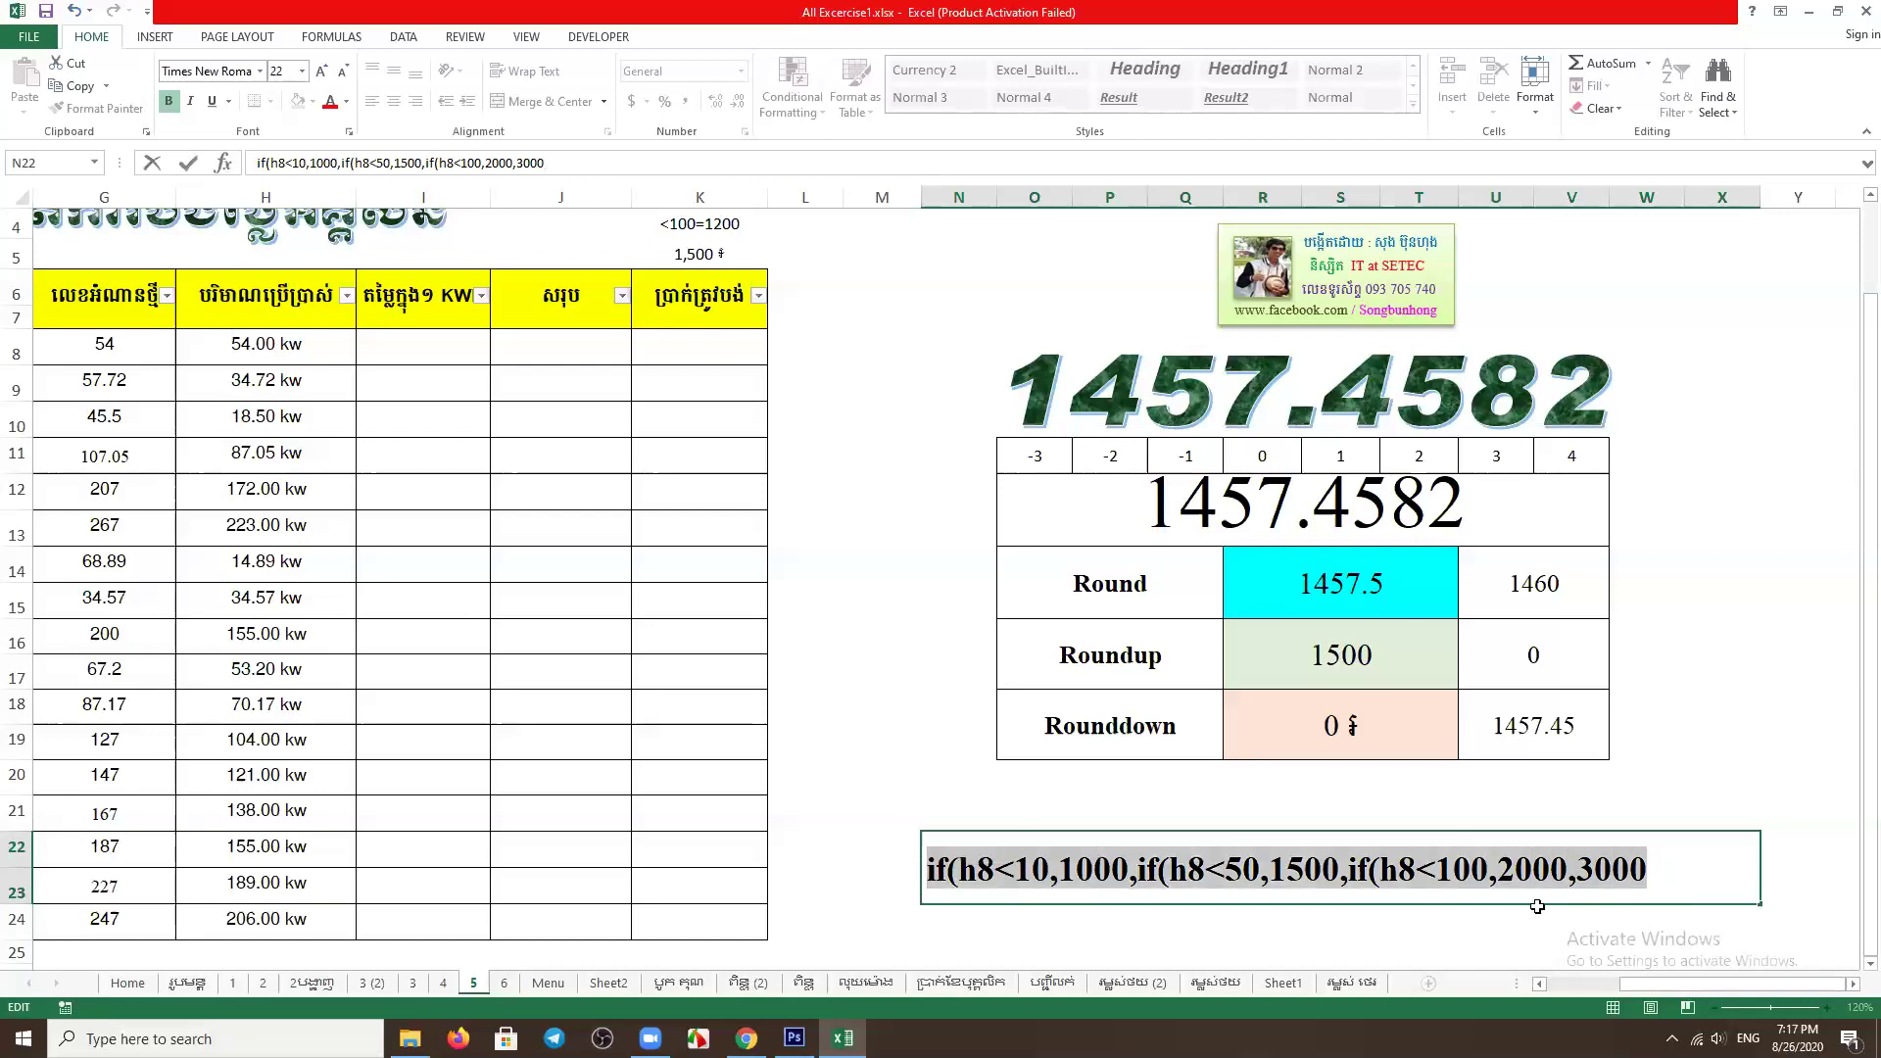
pyautogui.click(1722, 749)
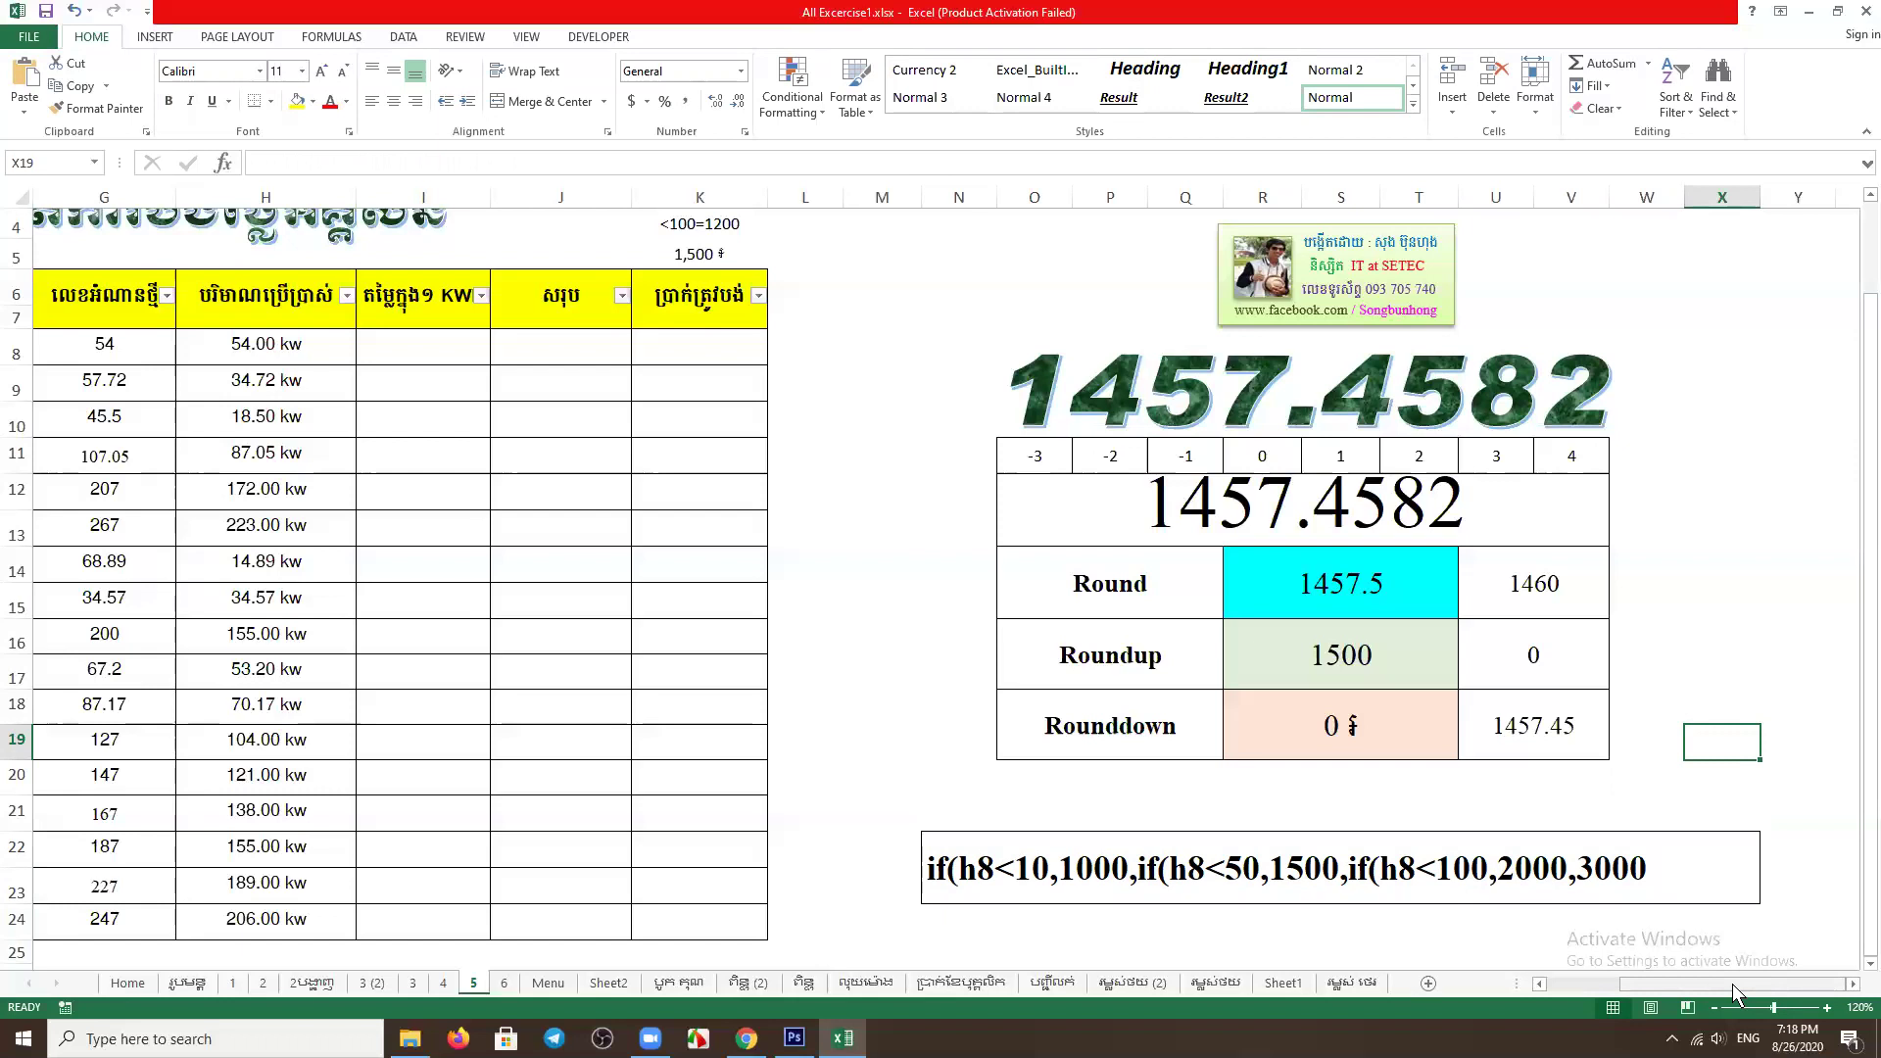
# Paste the nested IF formula into I8 after =, accepting Excel's correction to show 2,000 ៛.
pyautogui.moveTo(1732, 983); pyautogui.dragTo(1657, 990)
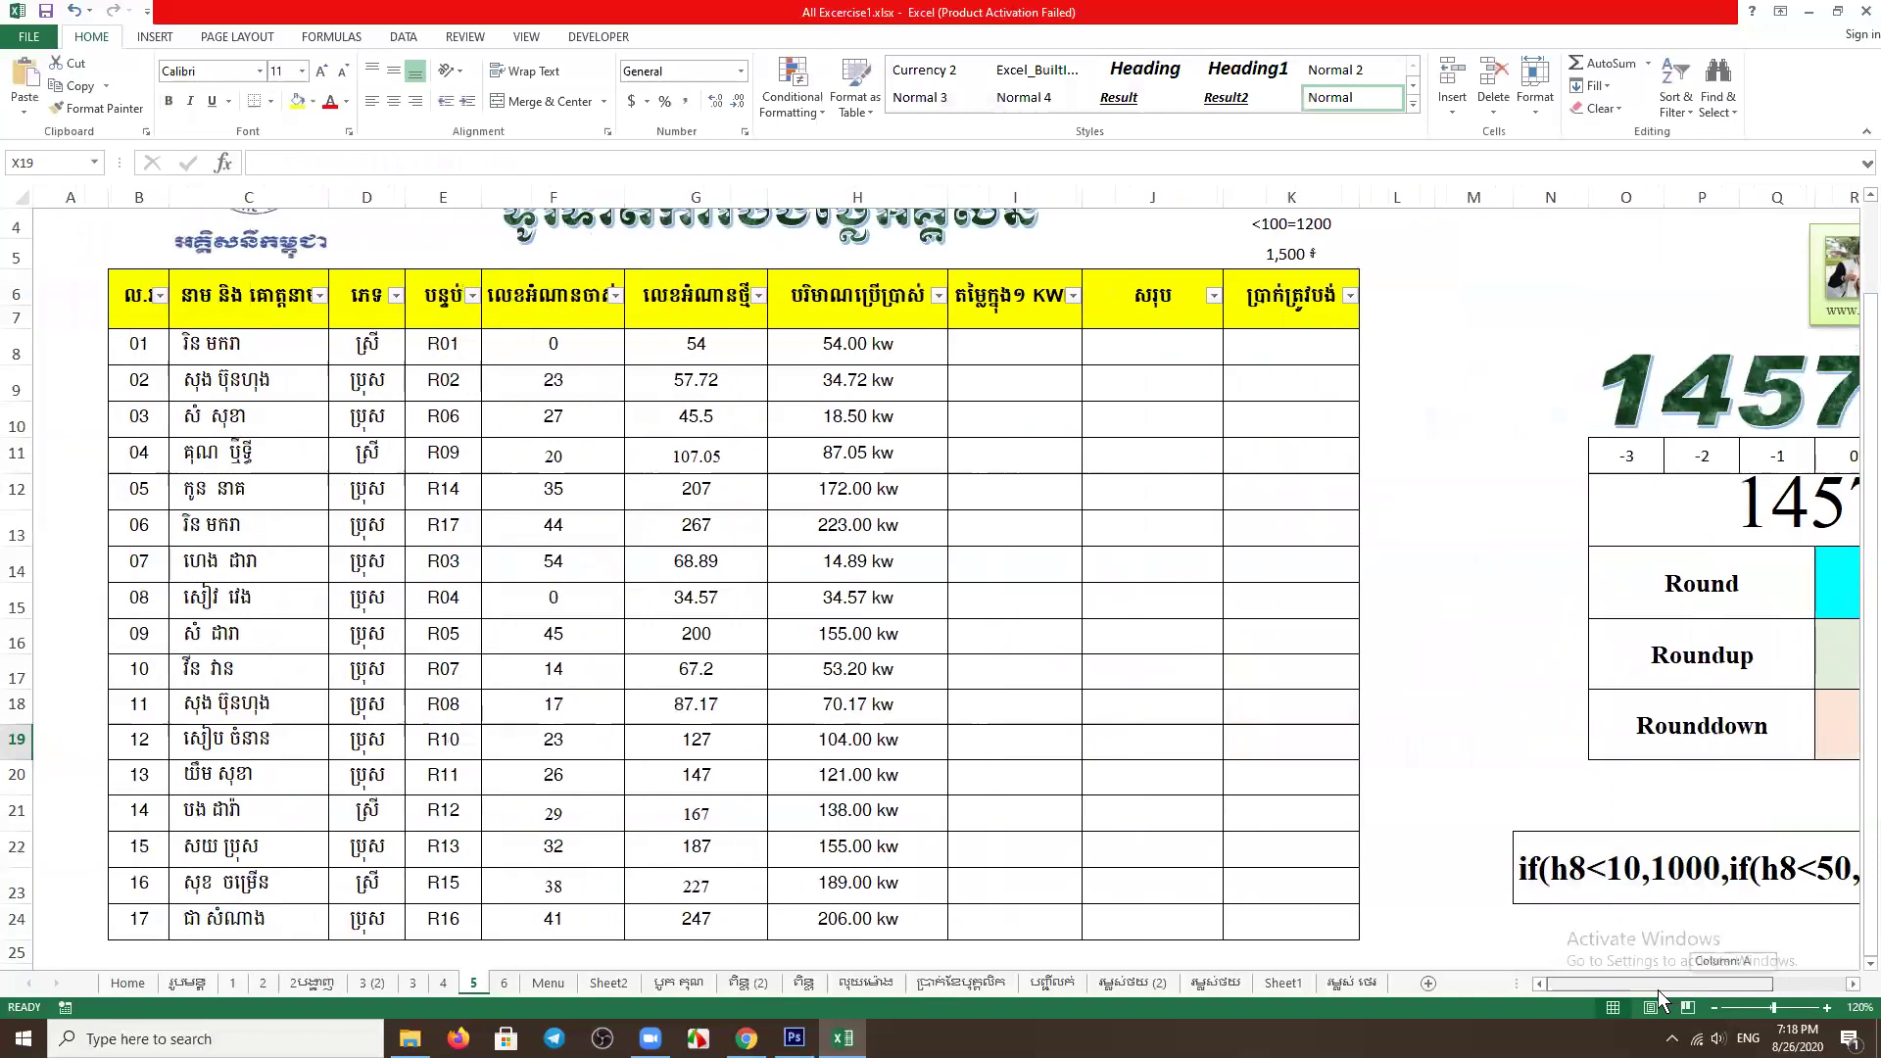
pyautogui.click(1012, 345)
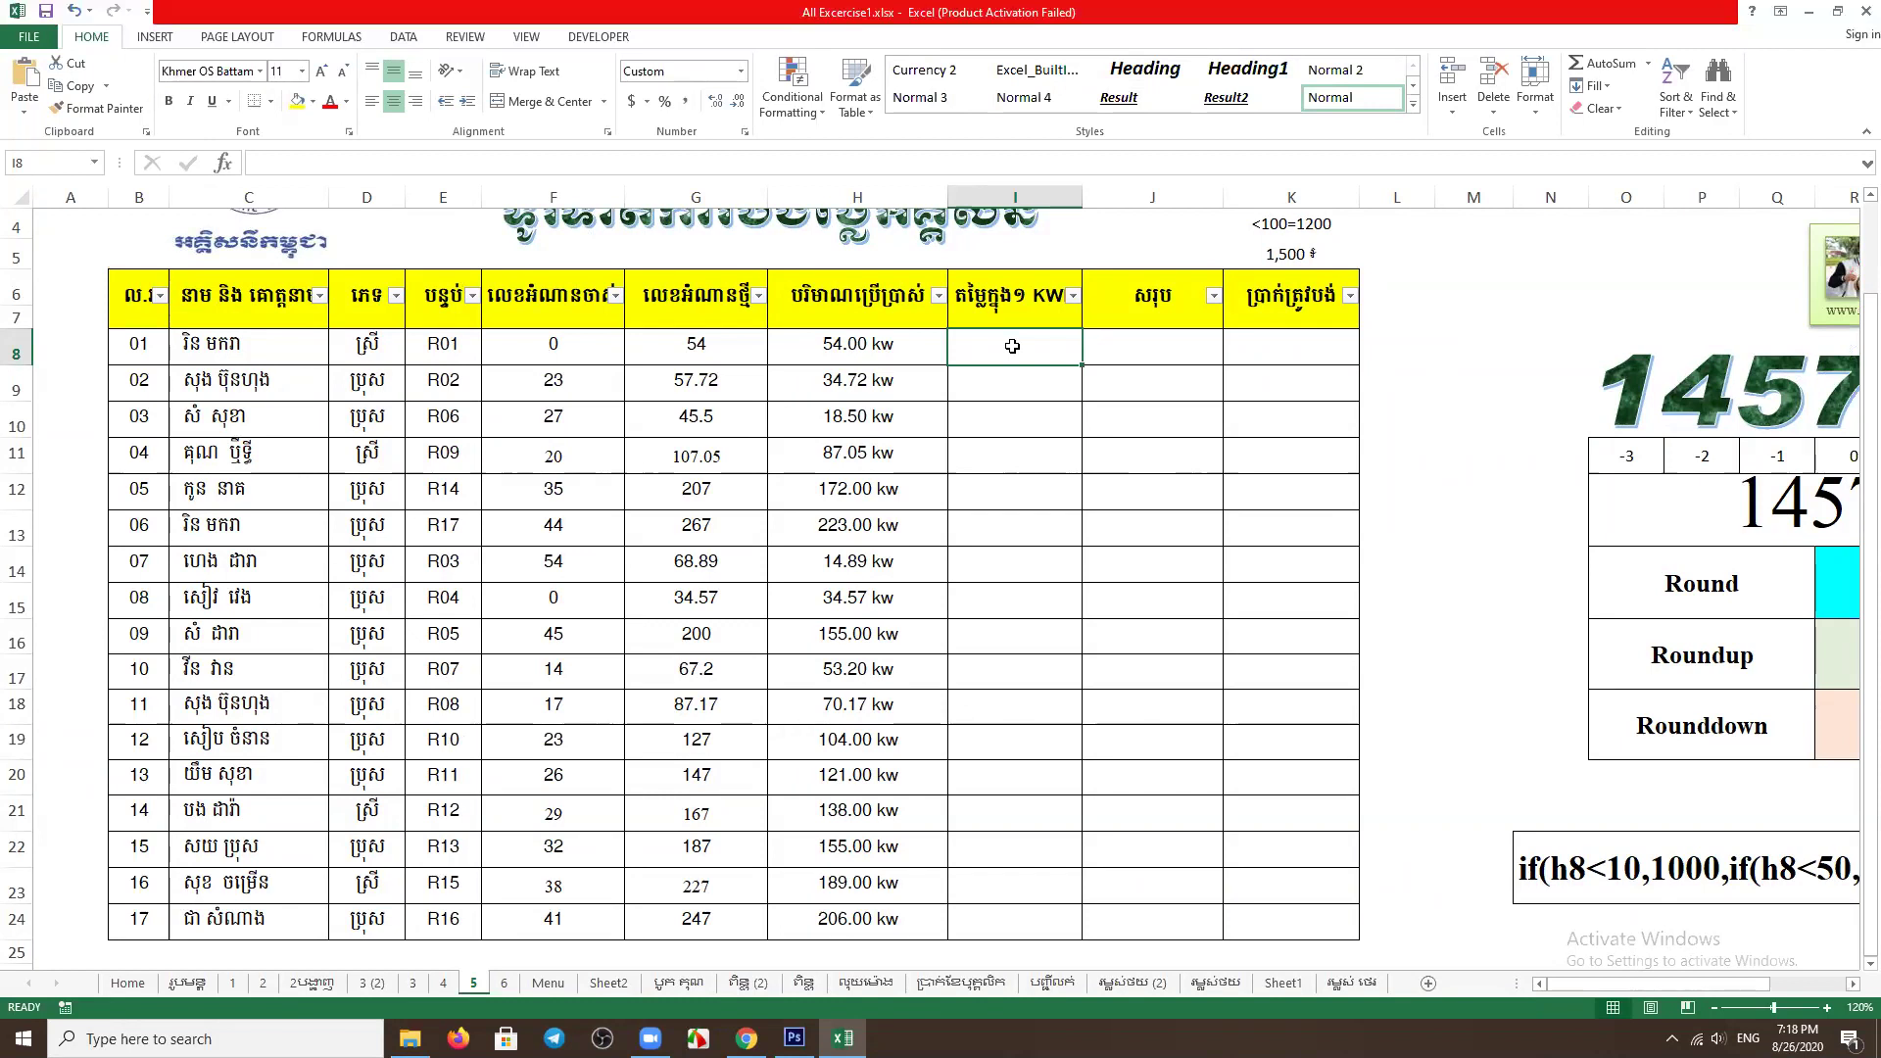
pyautogui.write('=')
pyautogui.write('if(h8<10,1000,if(h8<50,1500,if(h8<100,2000,3000')
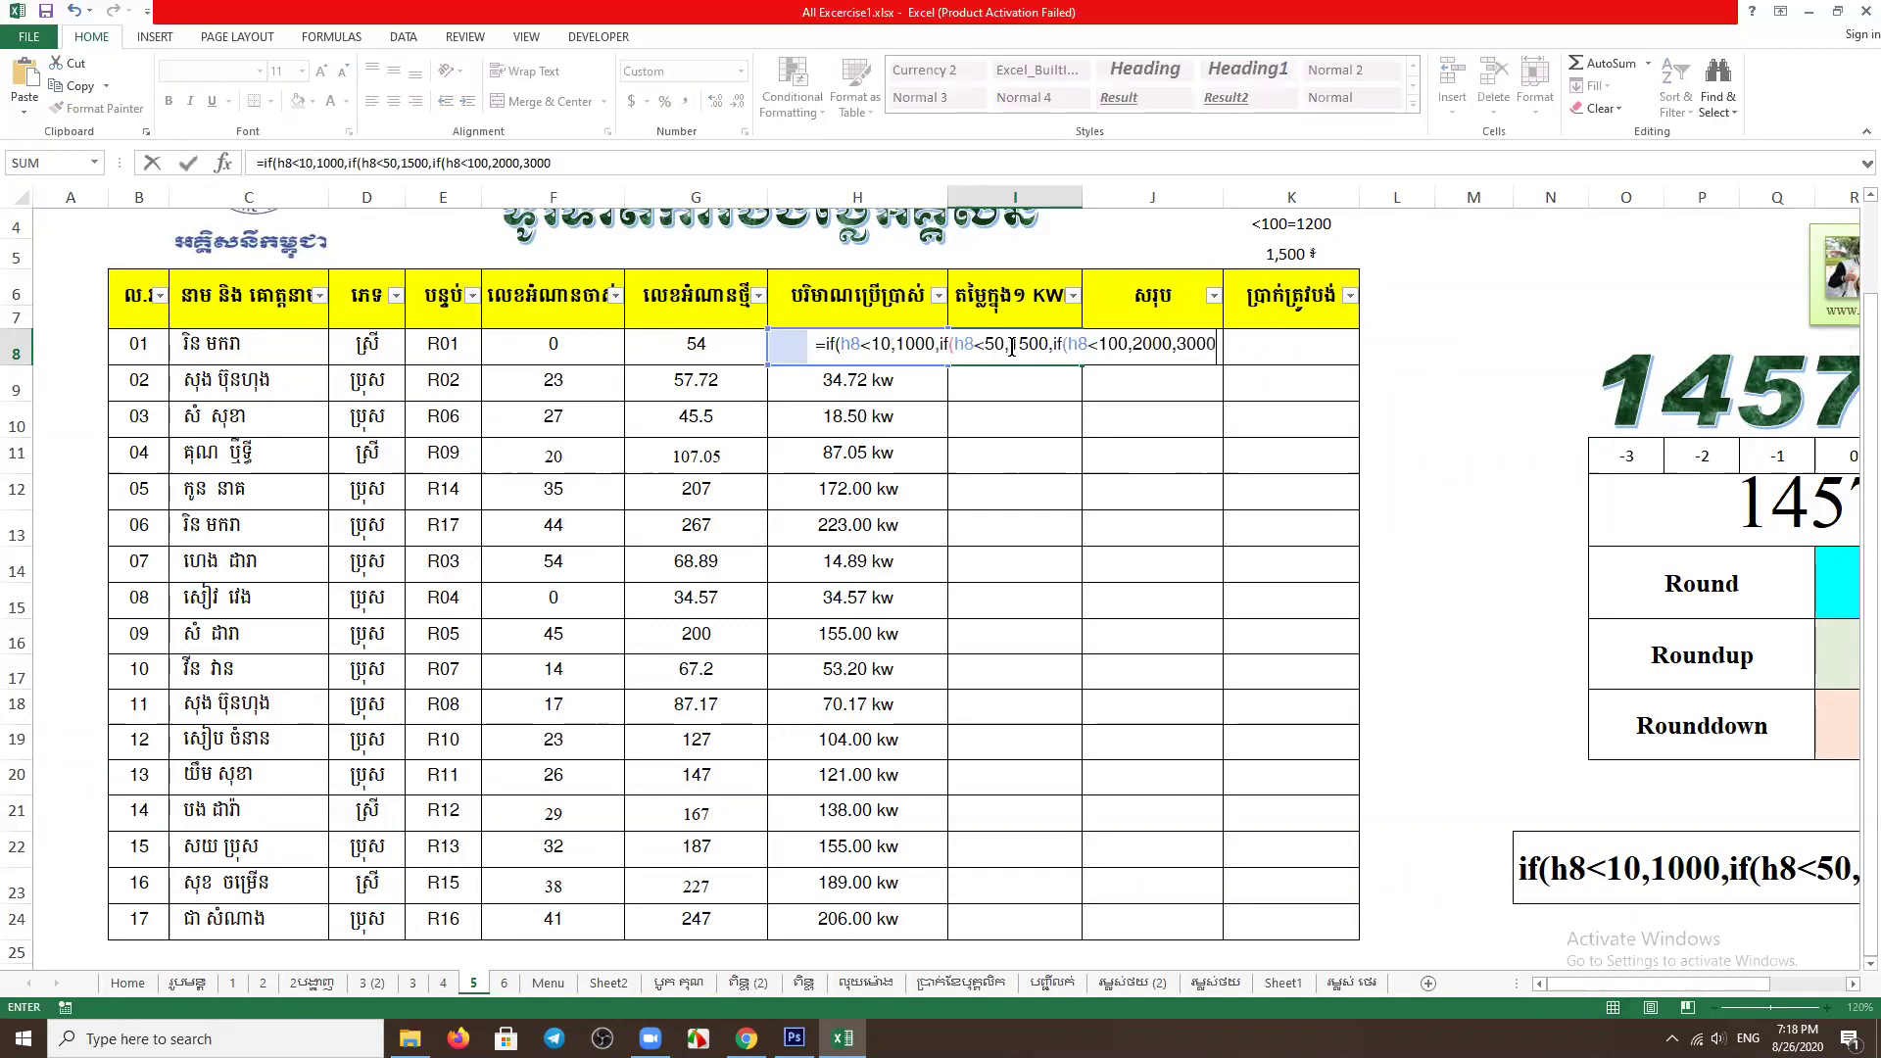
pyautogui.press('Return')
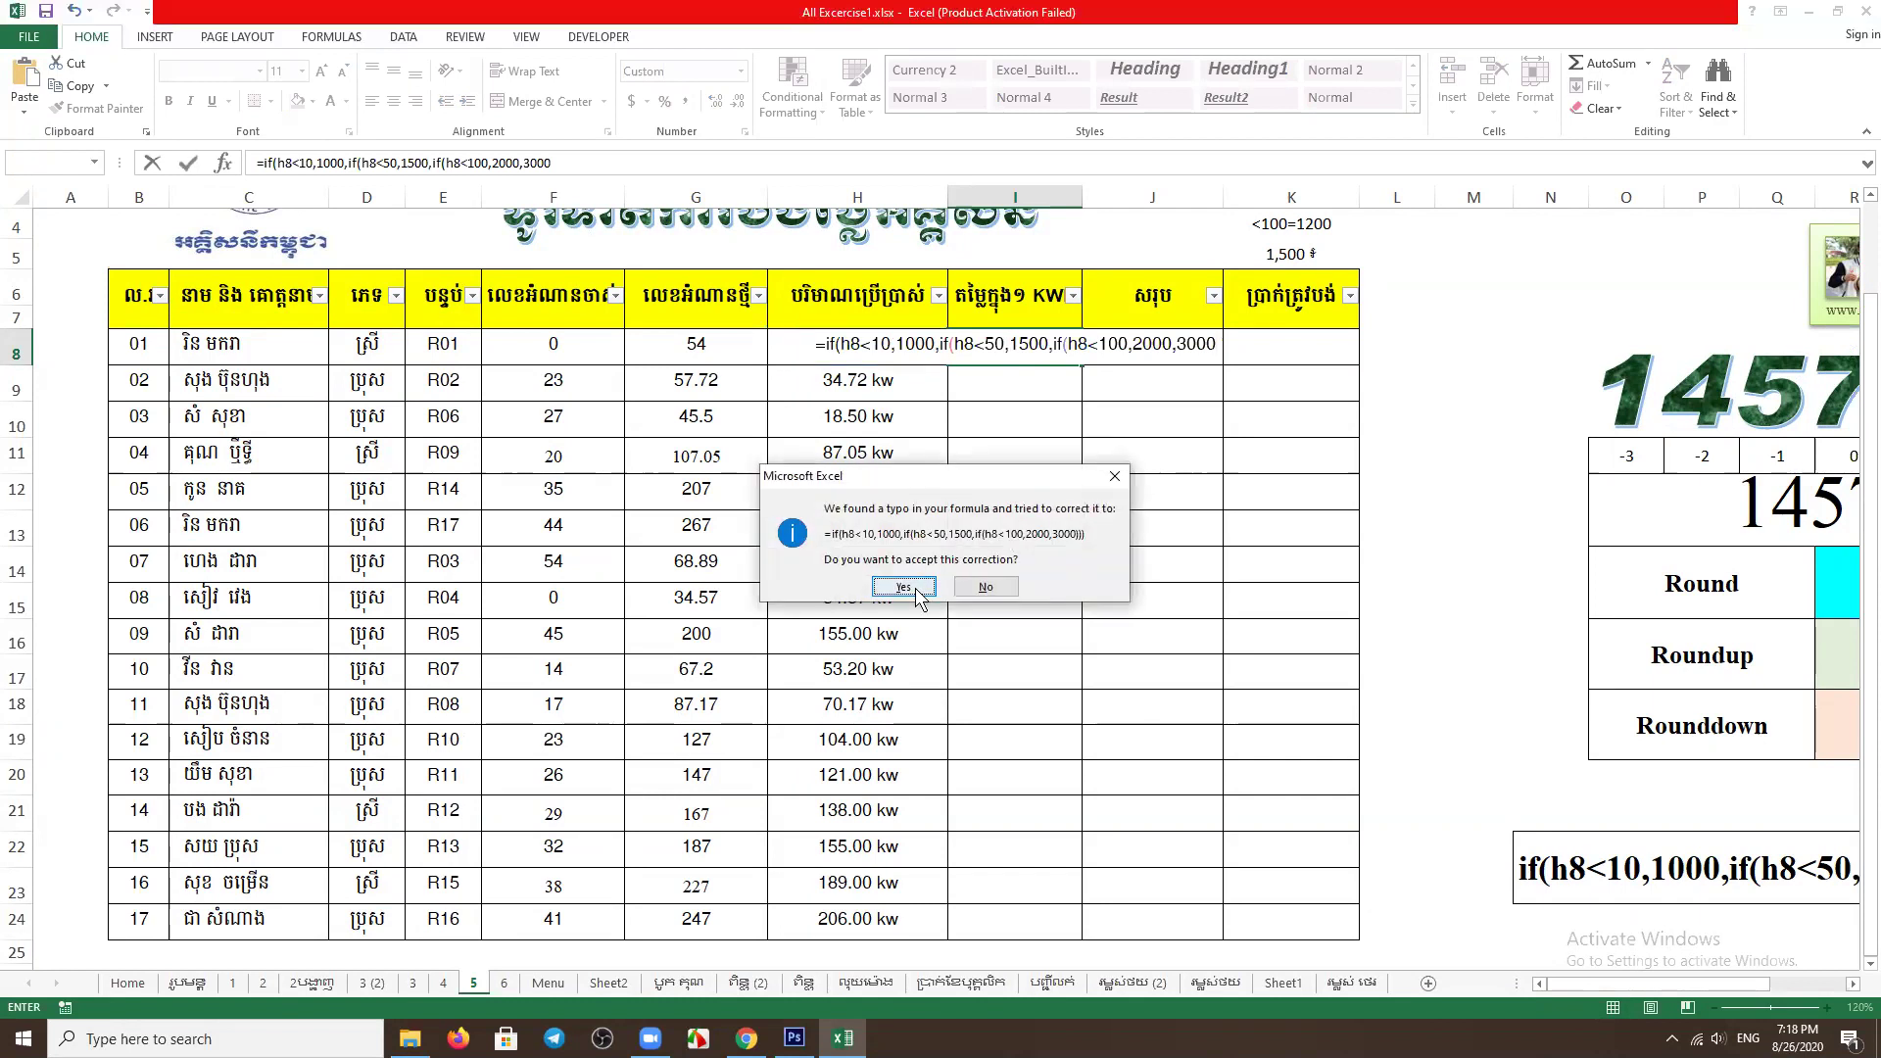
pyautogui.click(903, 587)
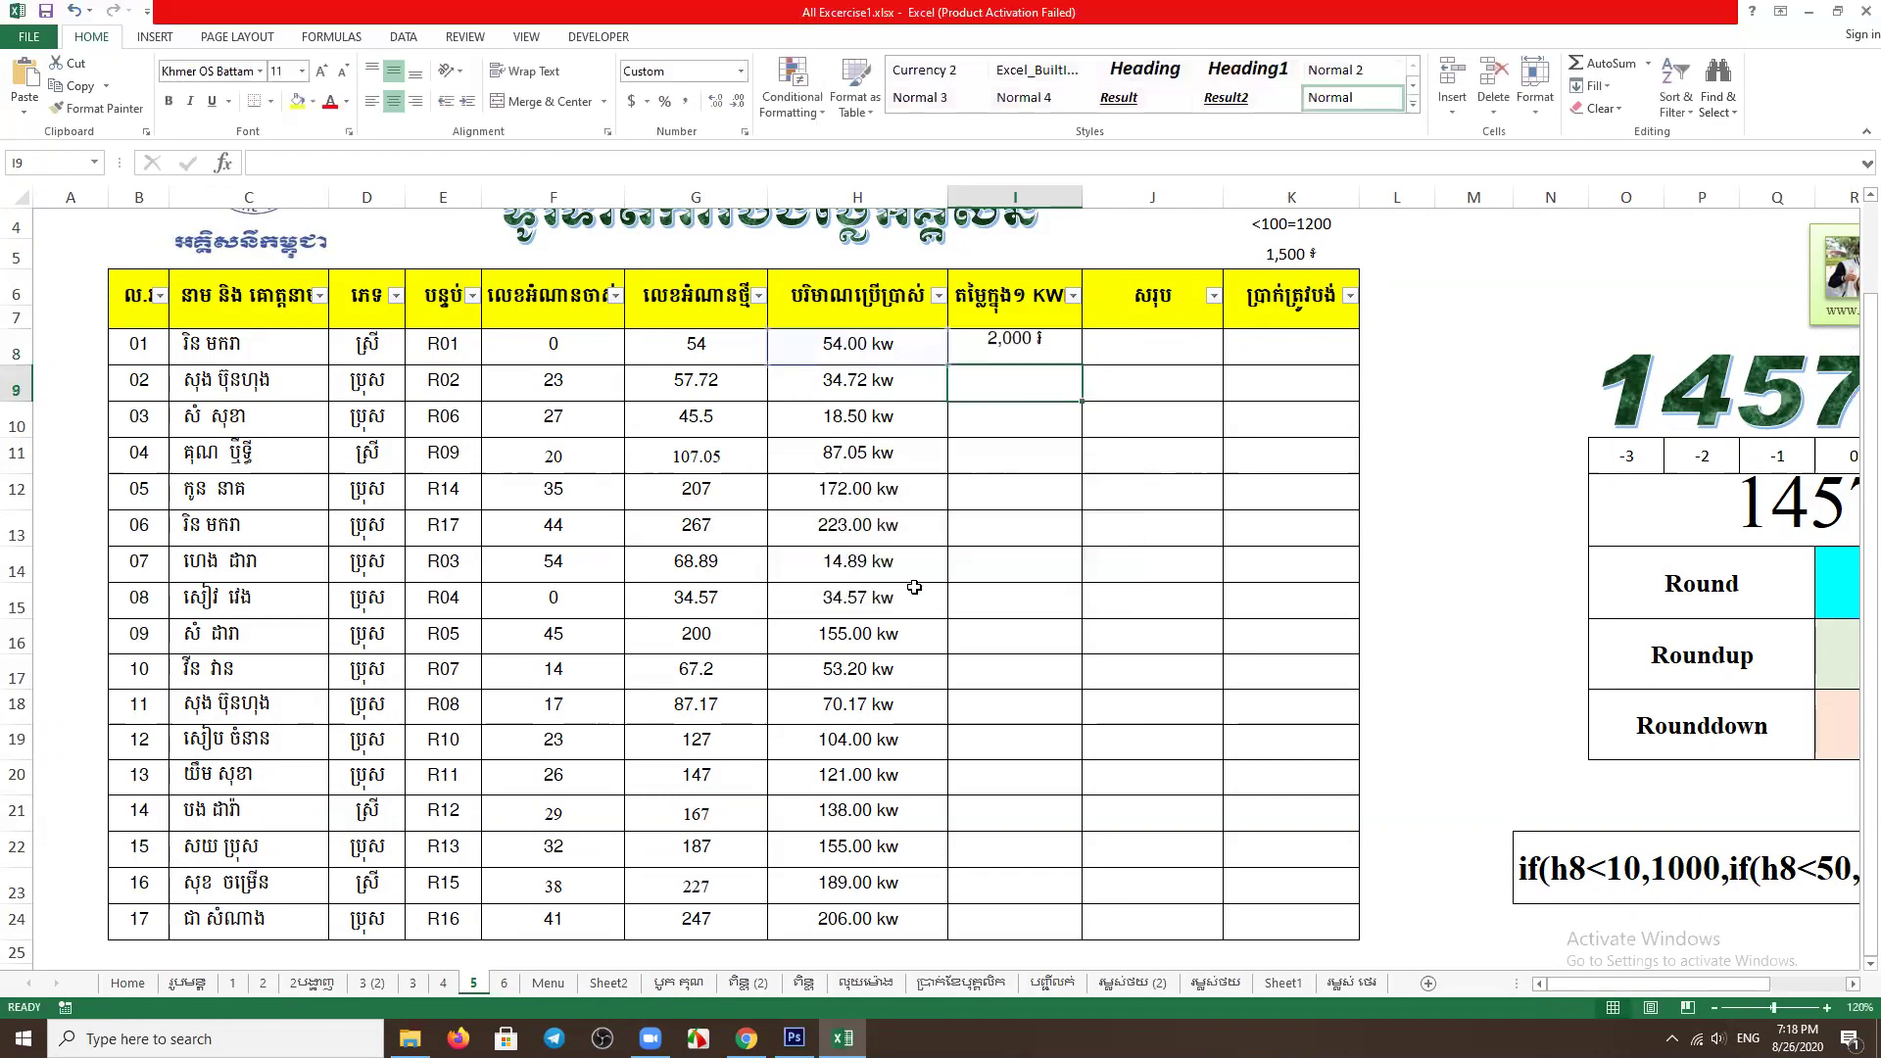
pyautogui.click(1016, 345)
pyautogui.scroll(1, 1019, 352)
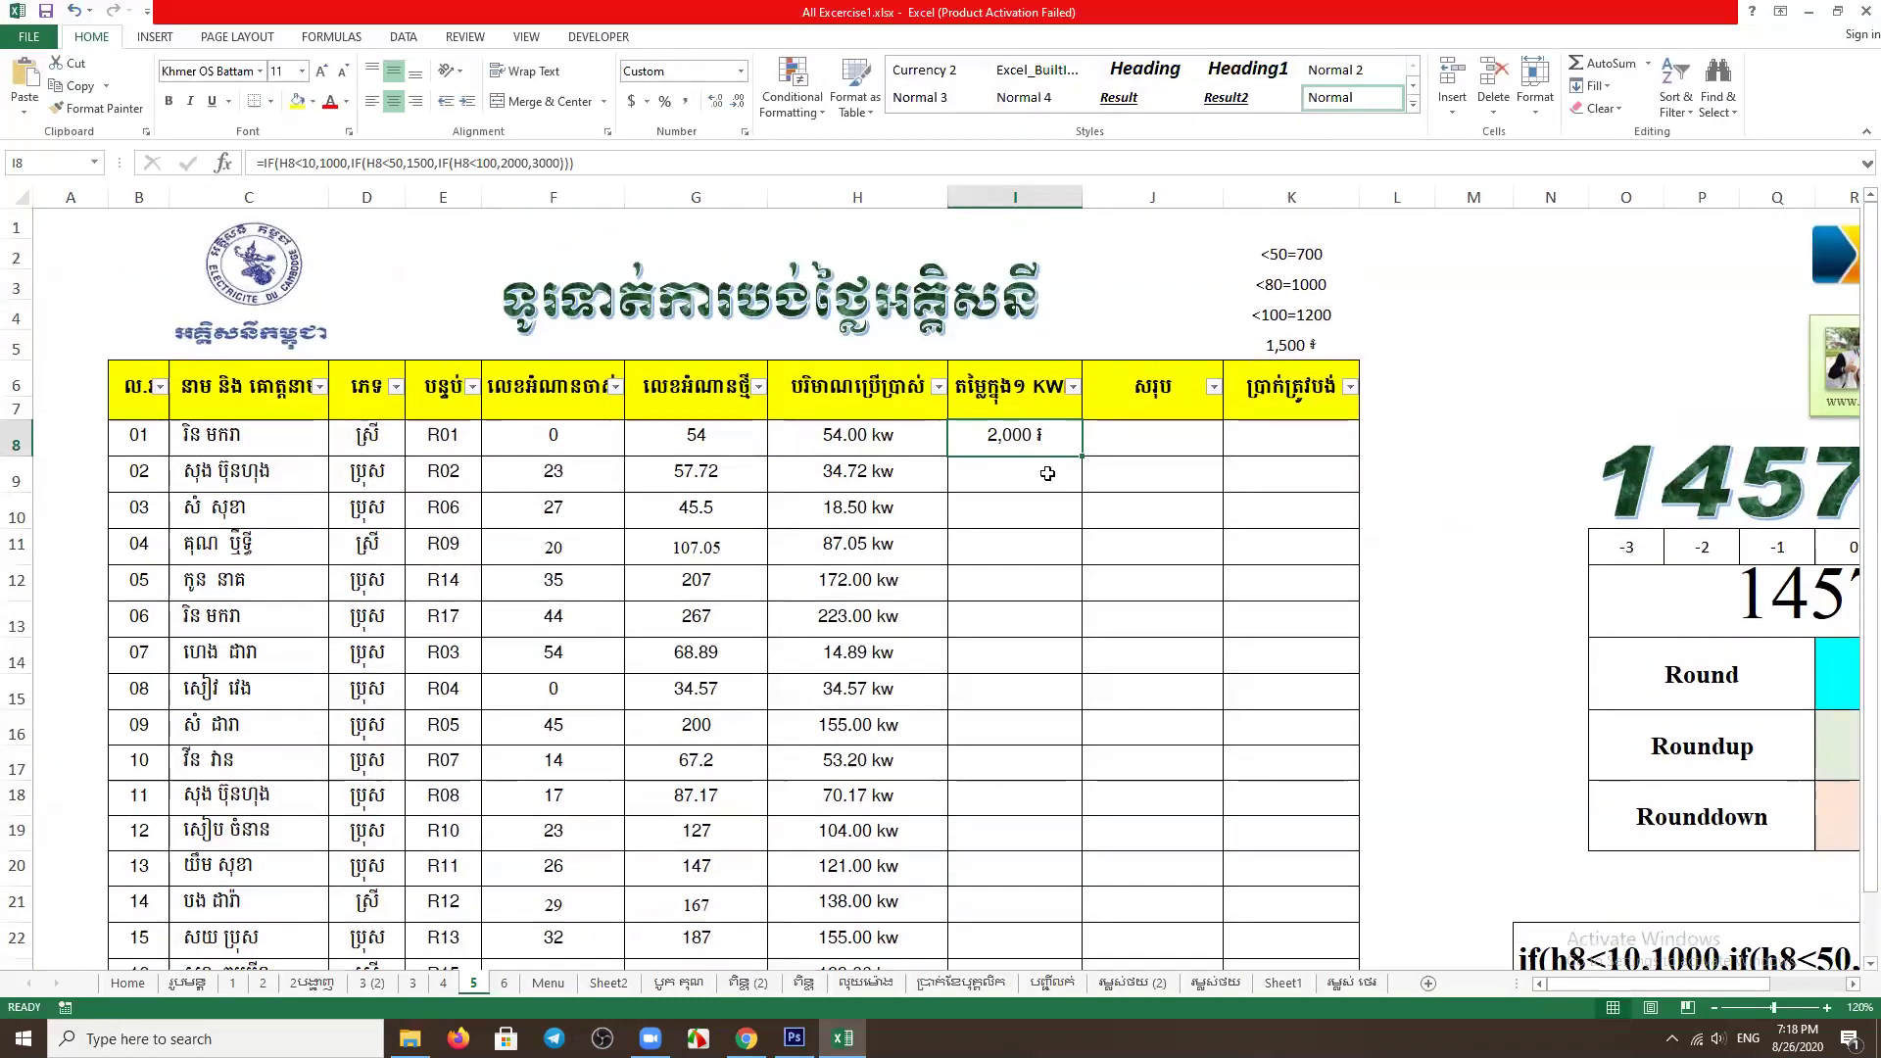
pyautogui.scroll(-1, 1048, 460)
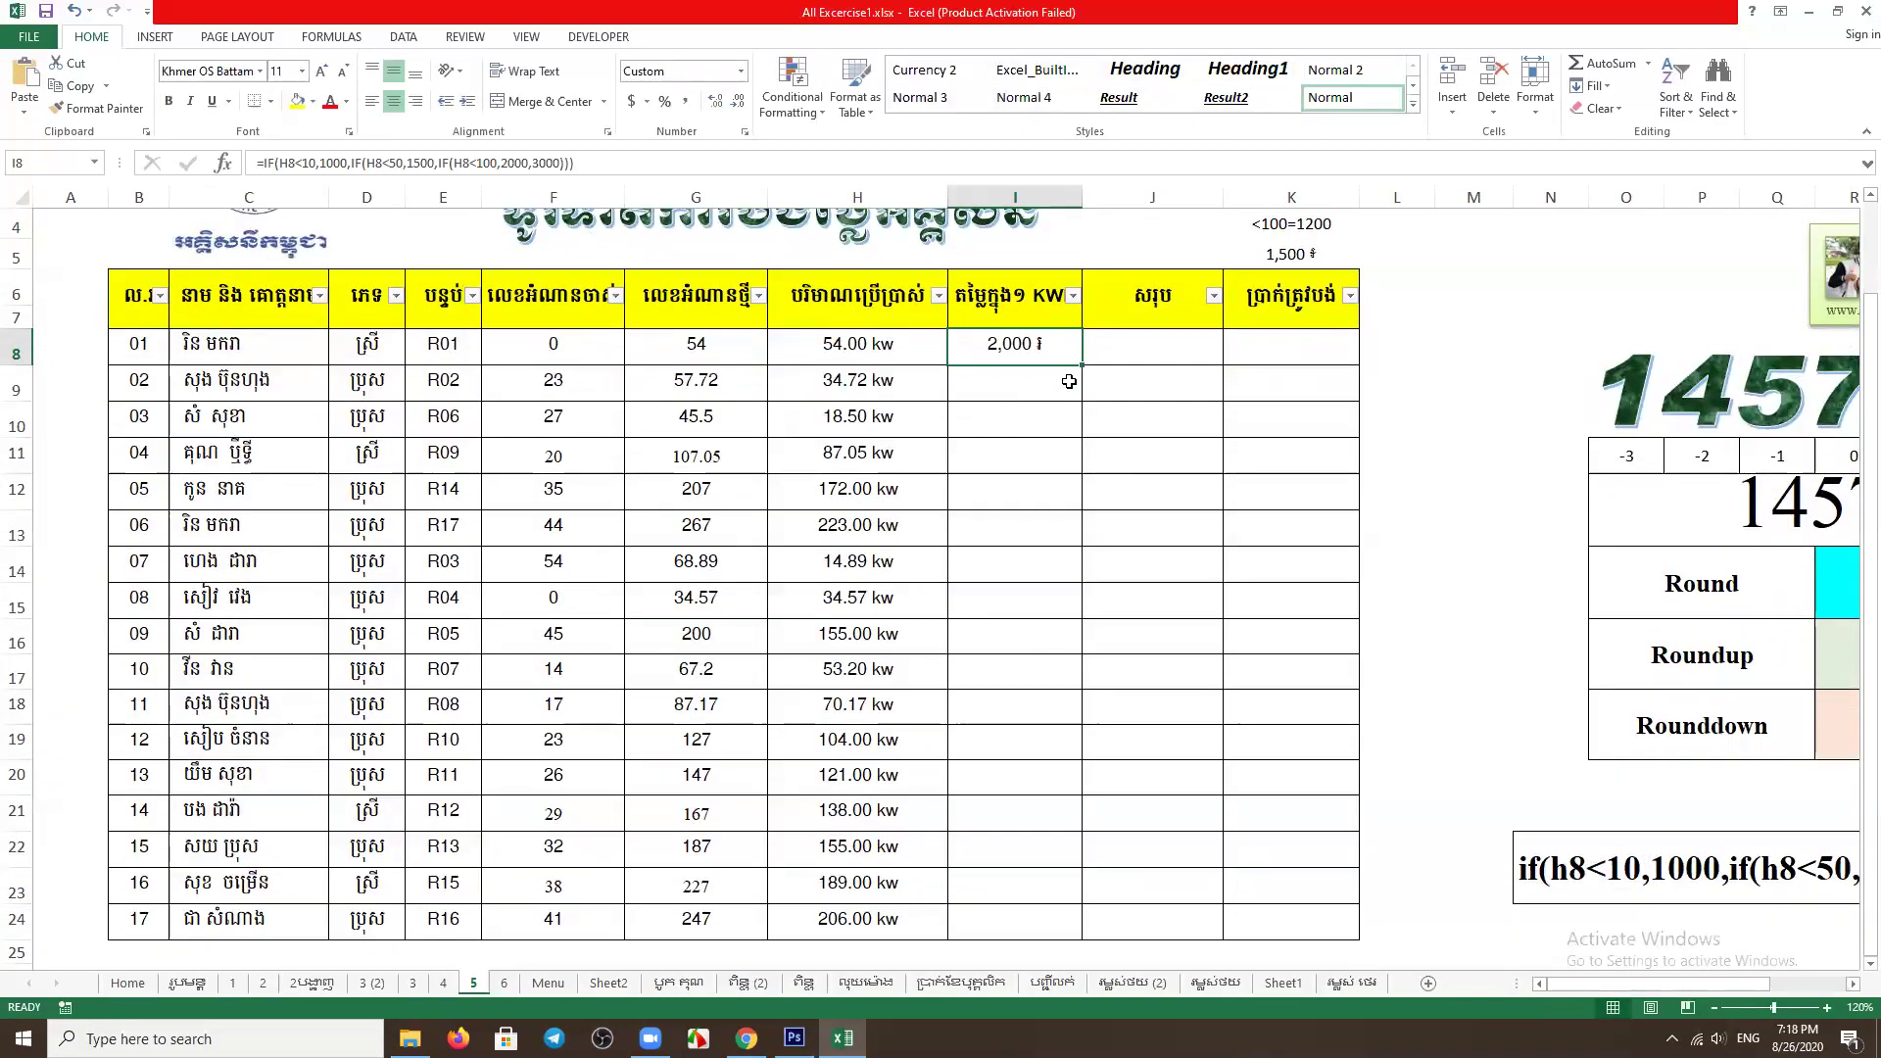
pyautogui.click(828, 353)
pyautogui.click(956, 348)
pyautogui.click(896, 338)
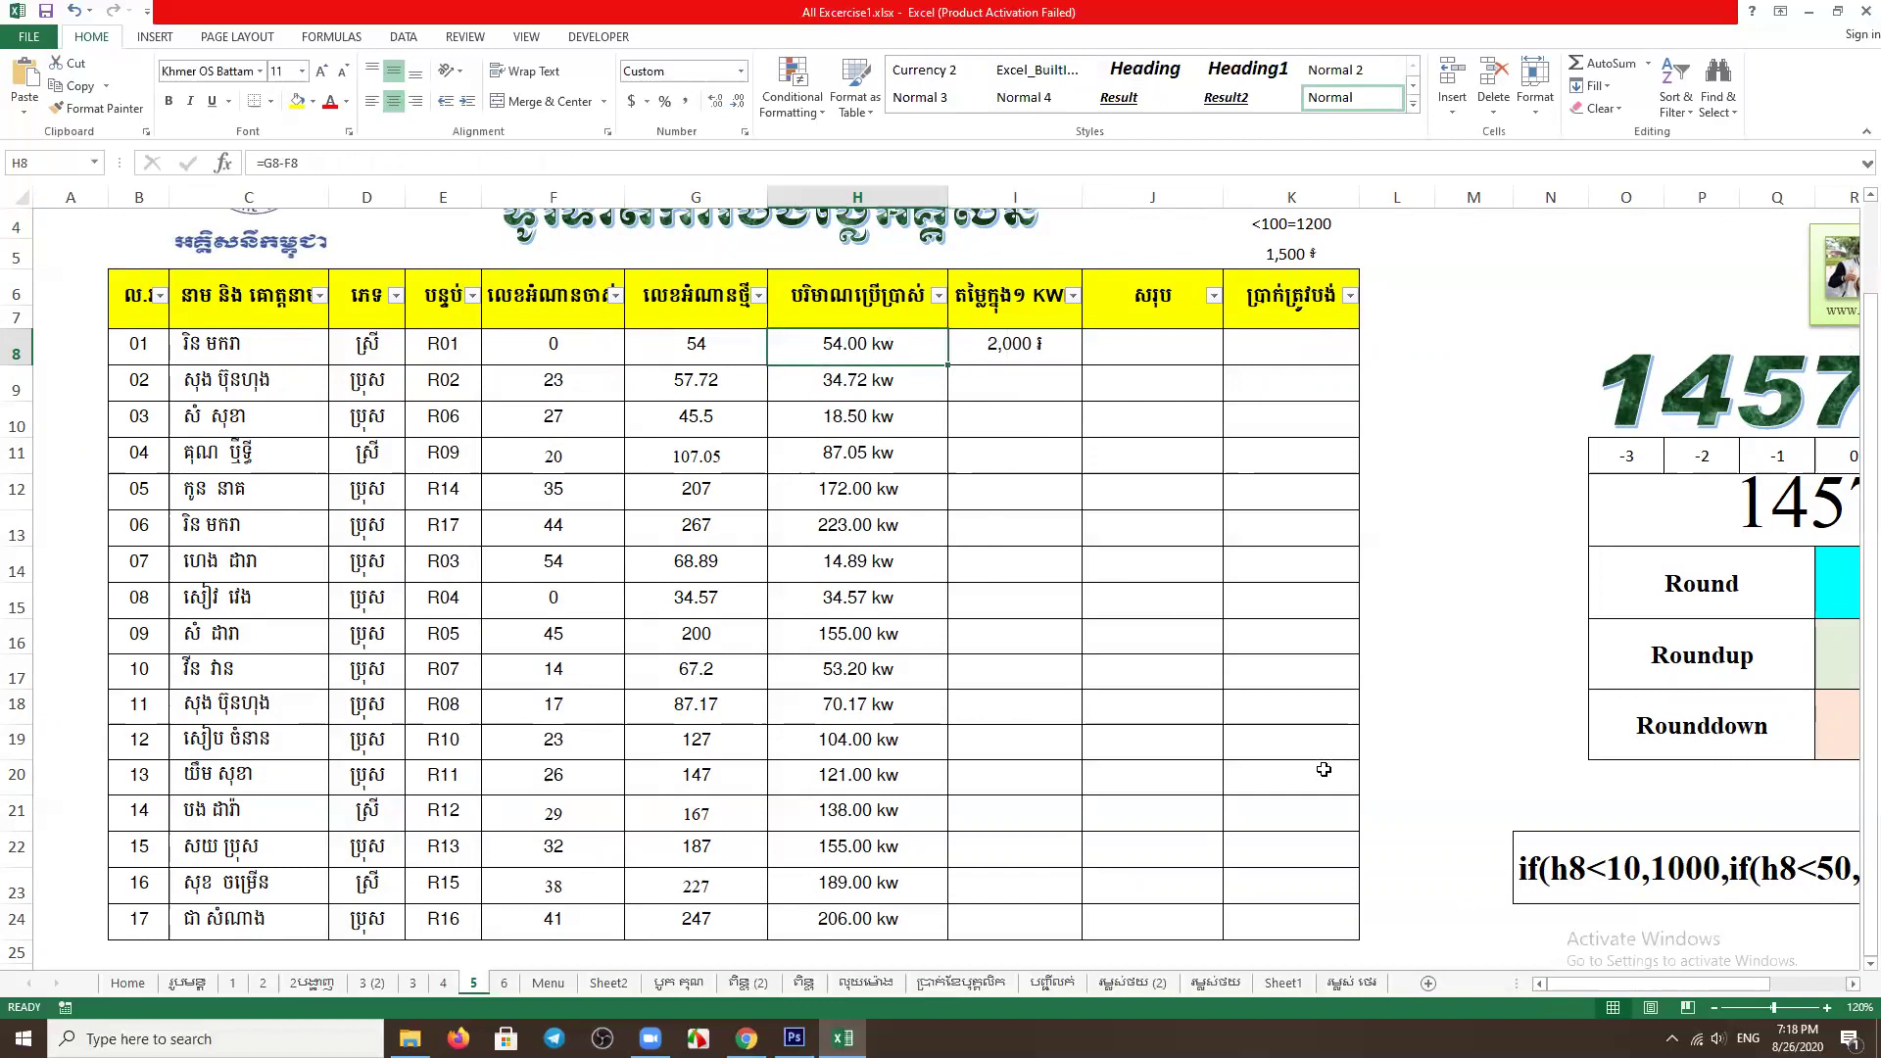
pyautogui.moveTo(1614, 984); pyautogui.dragTo(1700, 983)
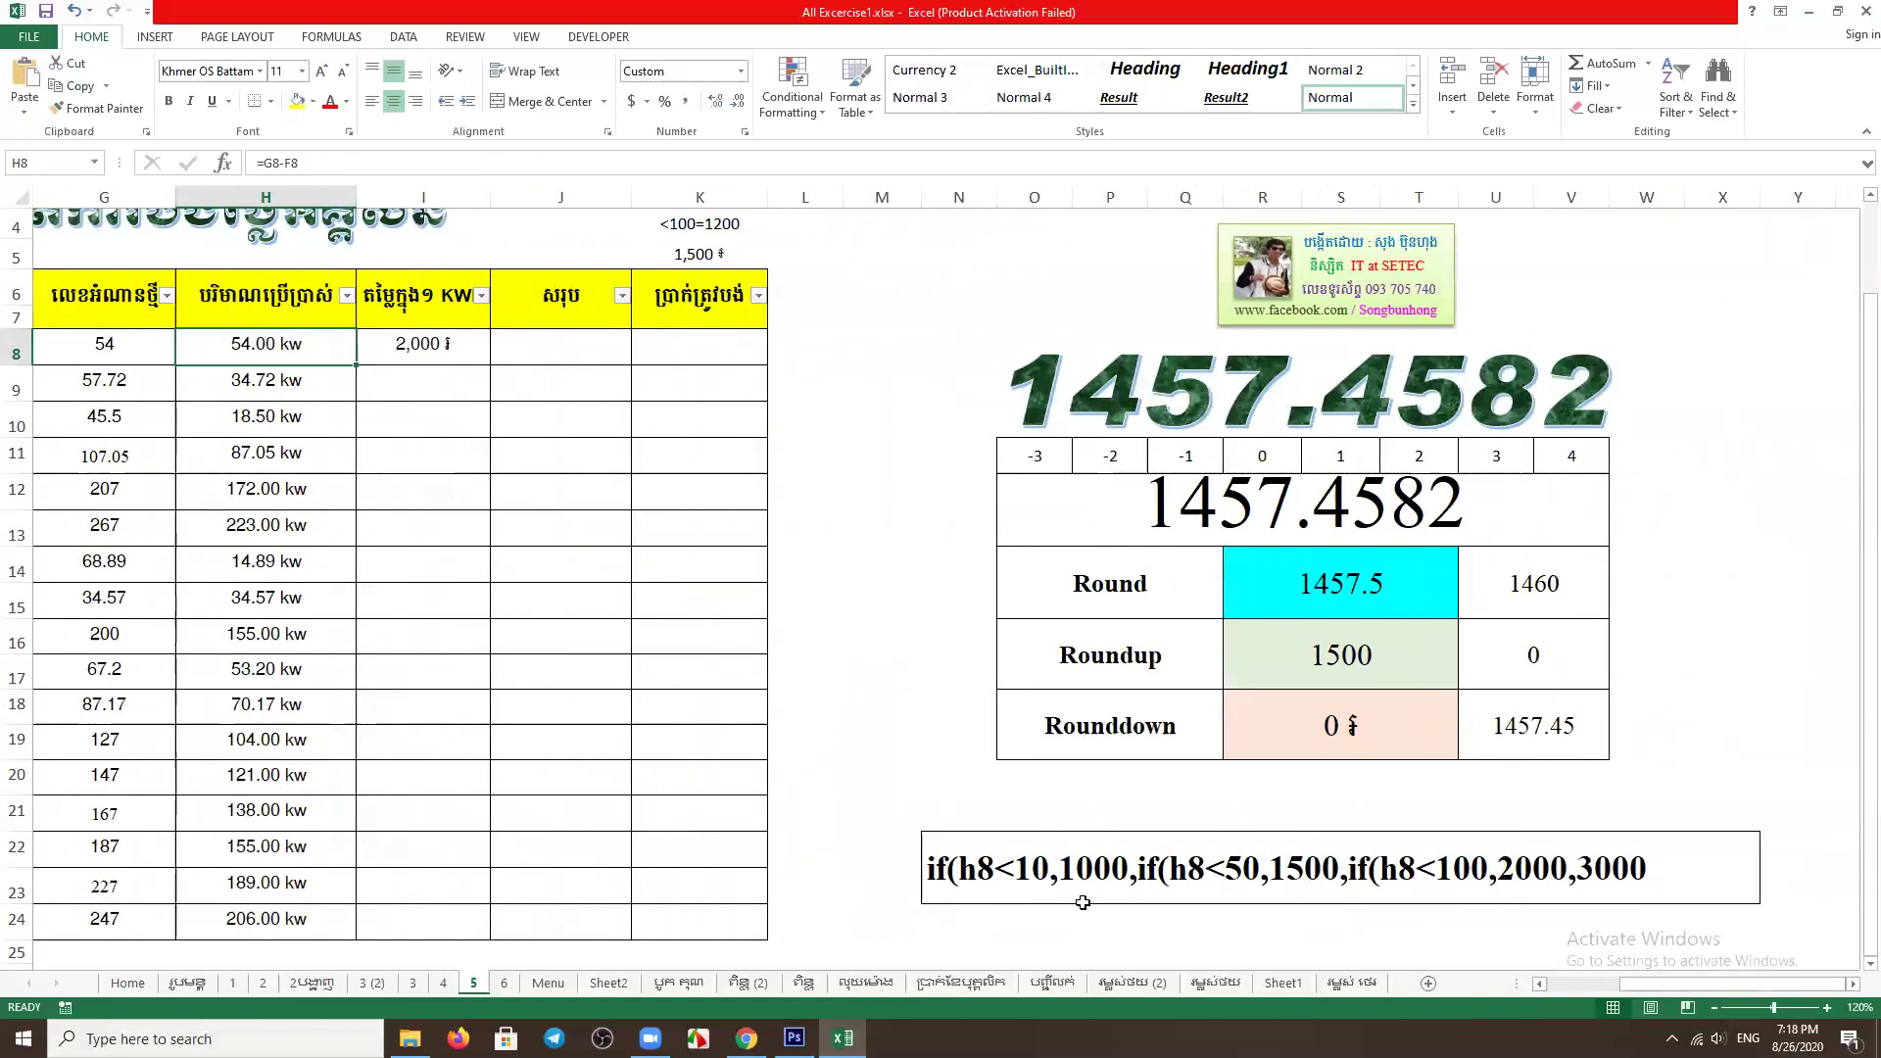
pyautogui.click(965, 874)
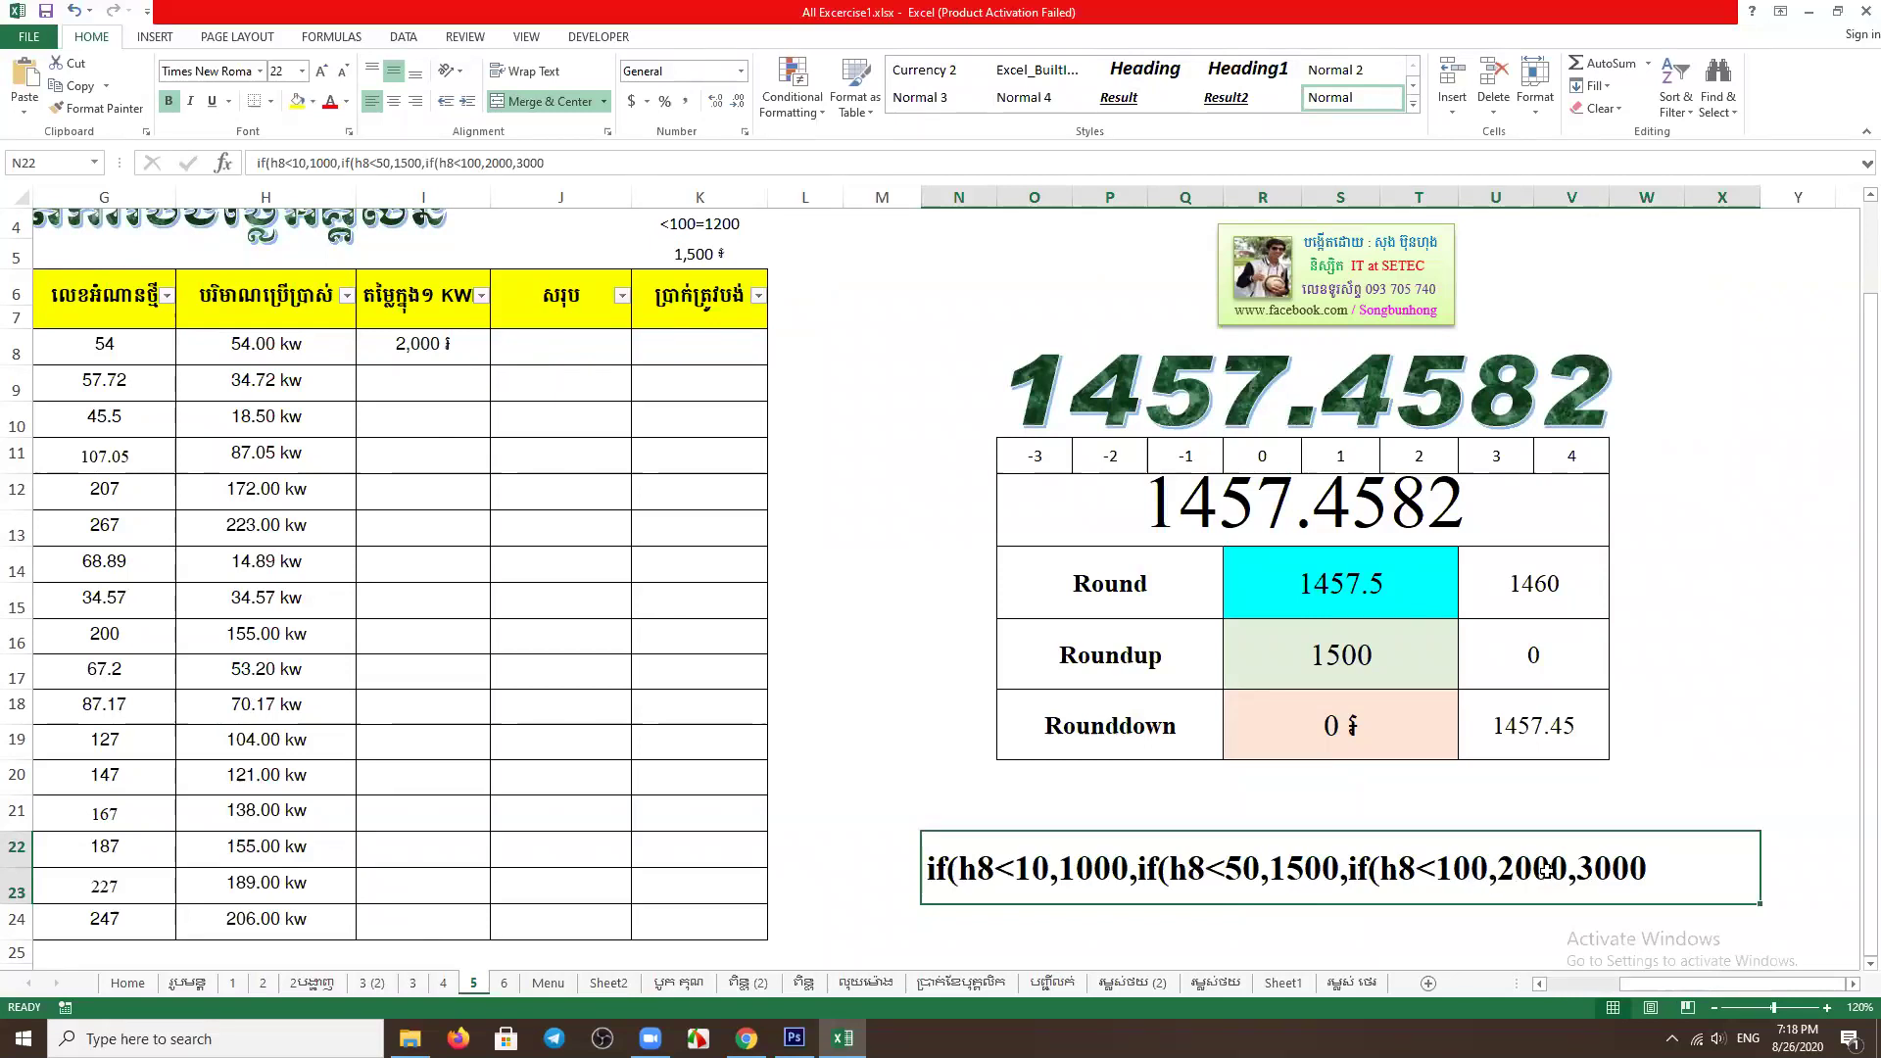
pyautogui.click(418, 343)
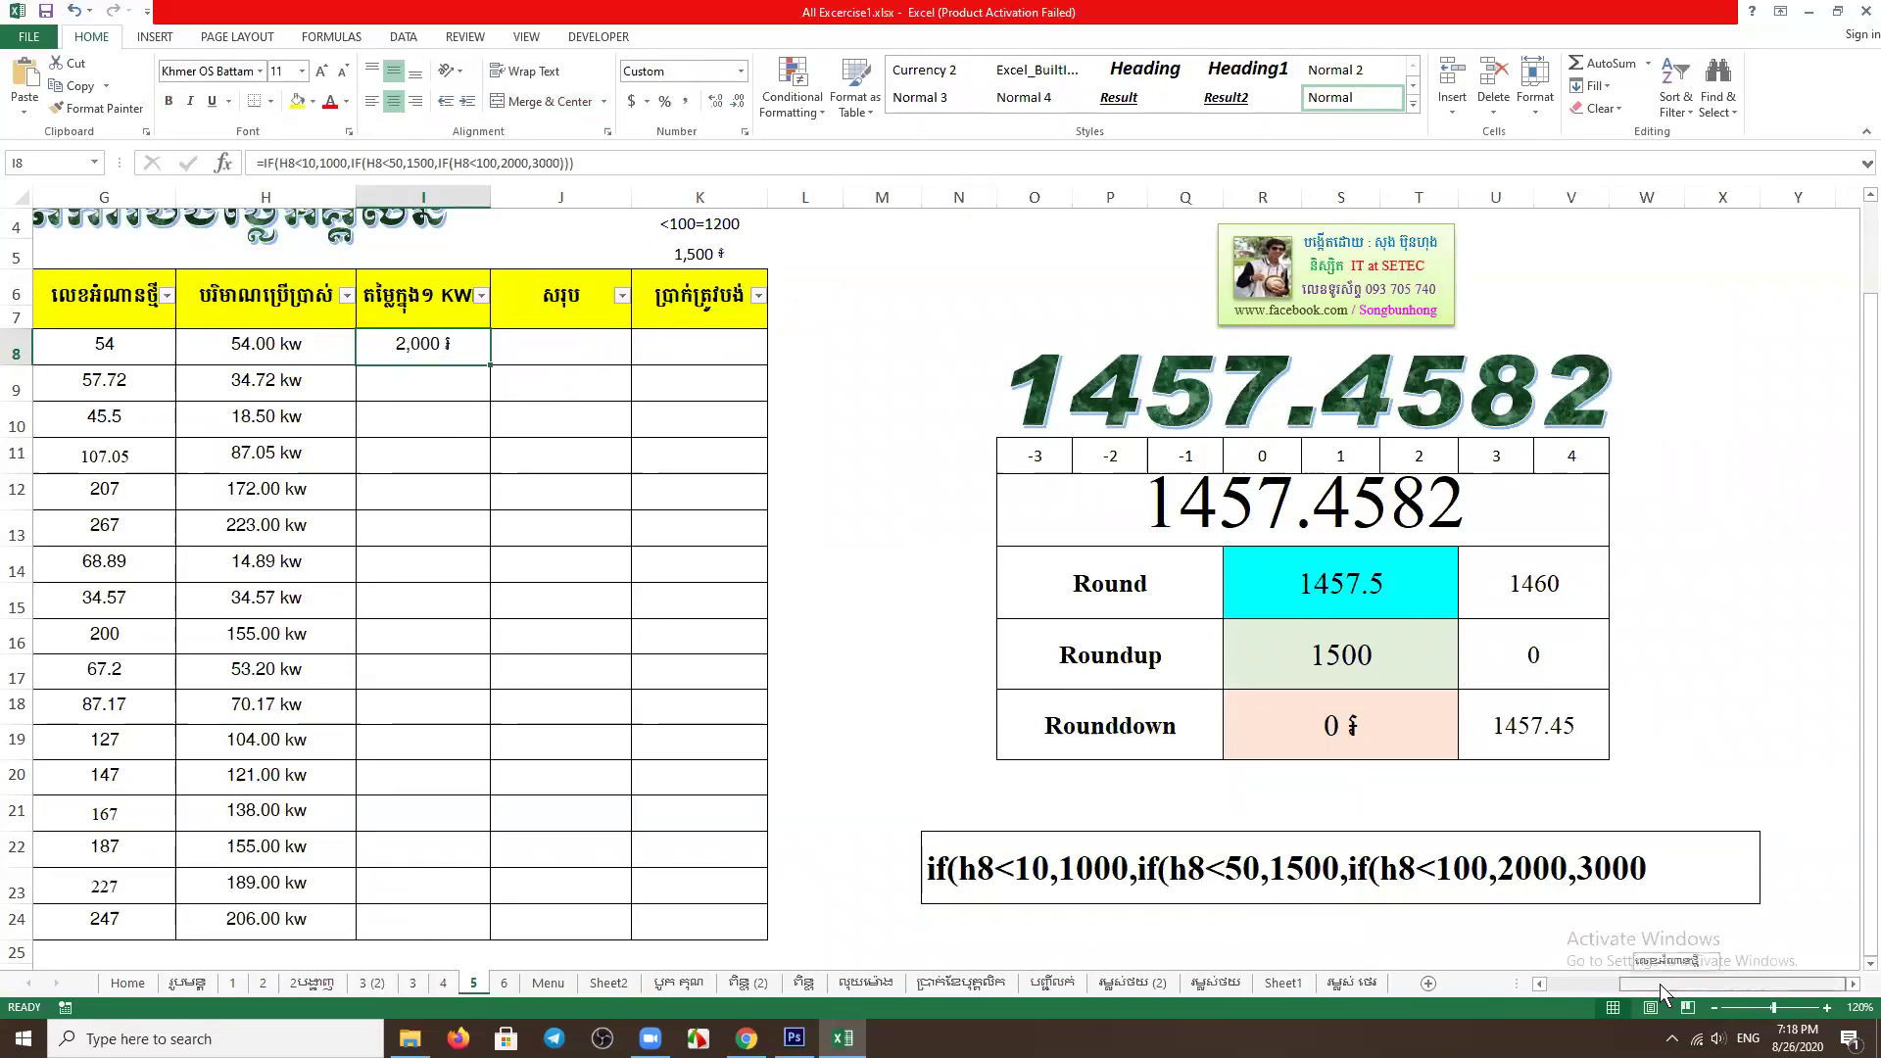
pyautogui.moveTo(1659, 983); pyautogui.dragTo(1586, 984)
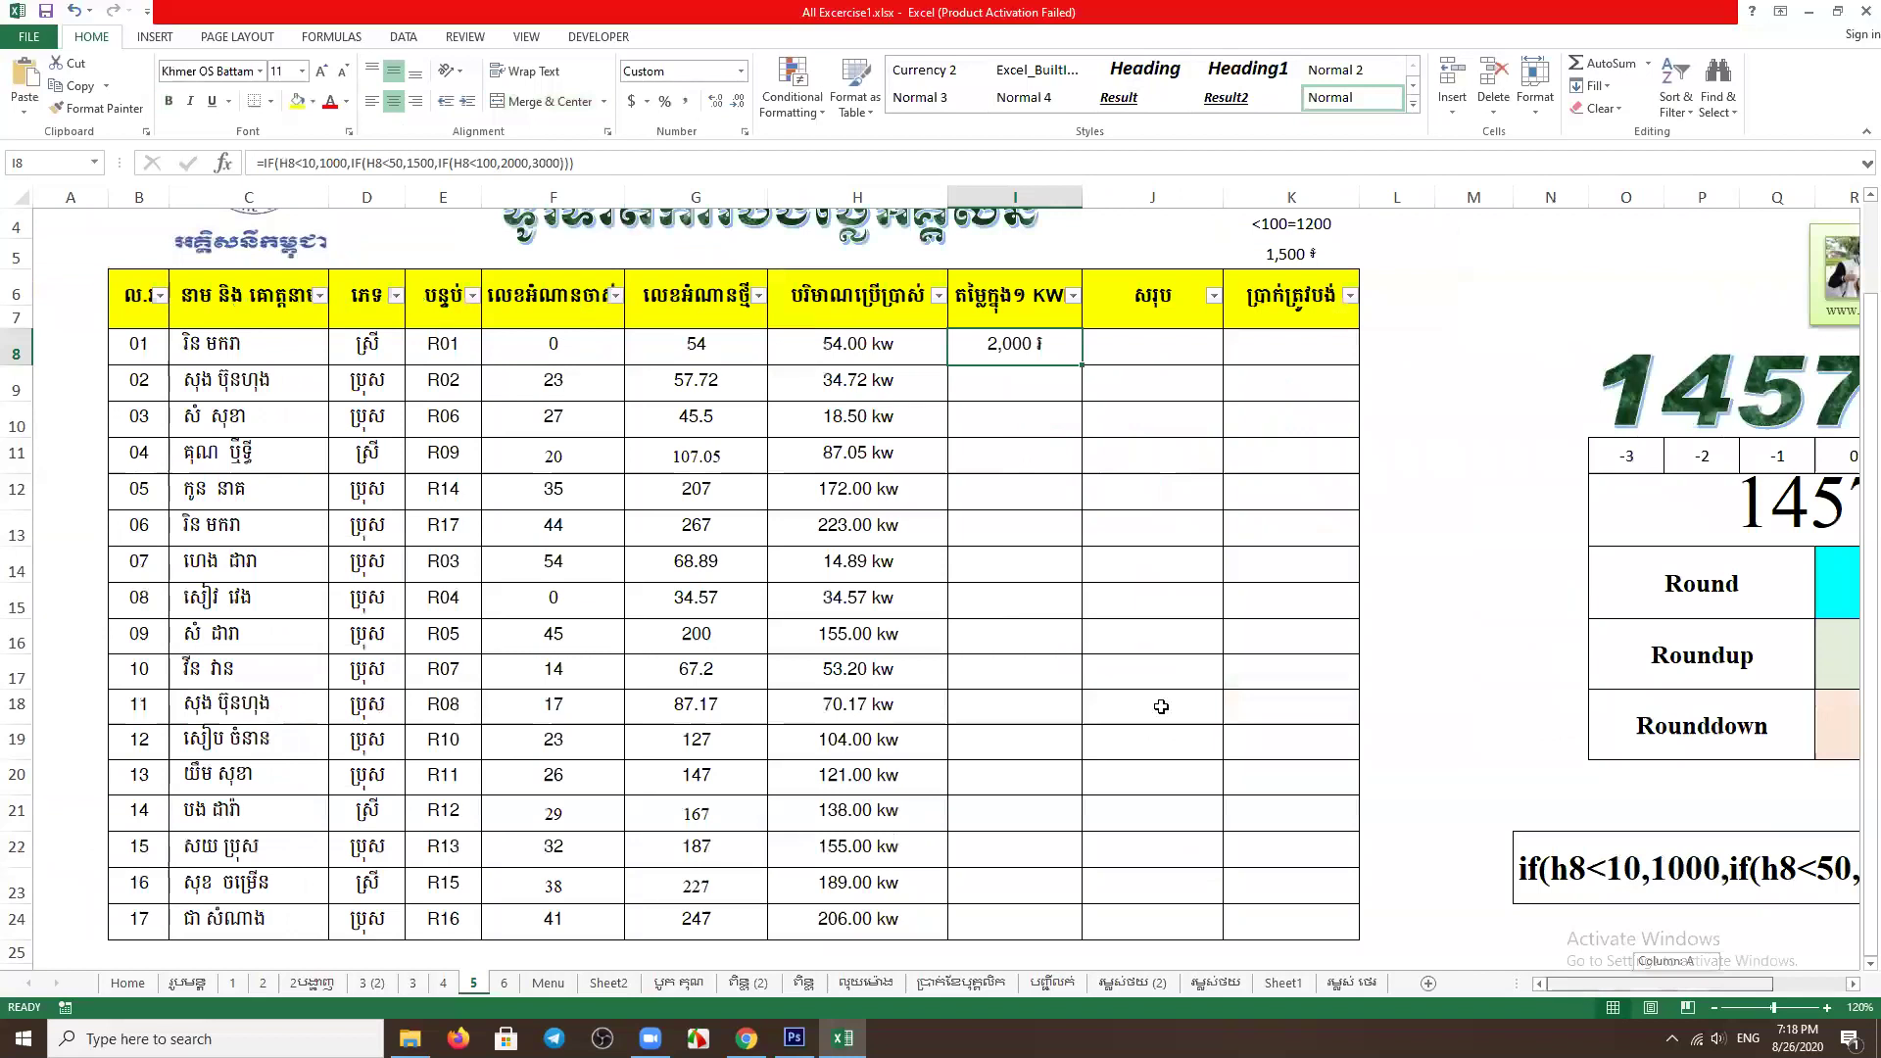
# Enter =I8*H8 in J8 for the first customer's total.
pyautogui.click(1121, 350)
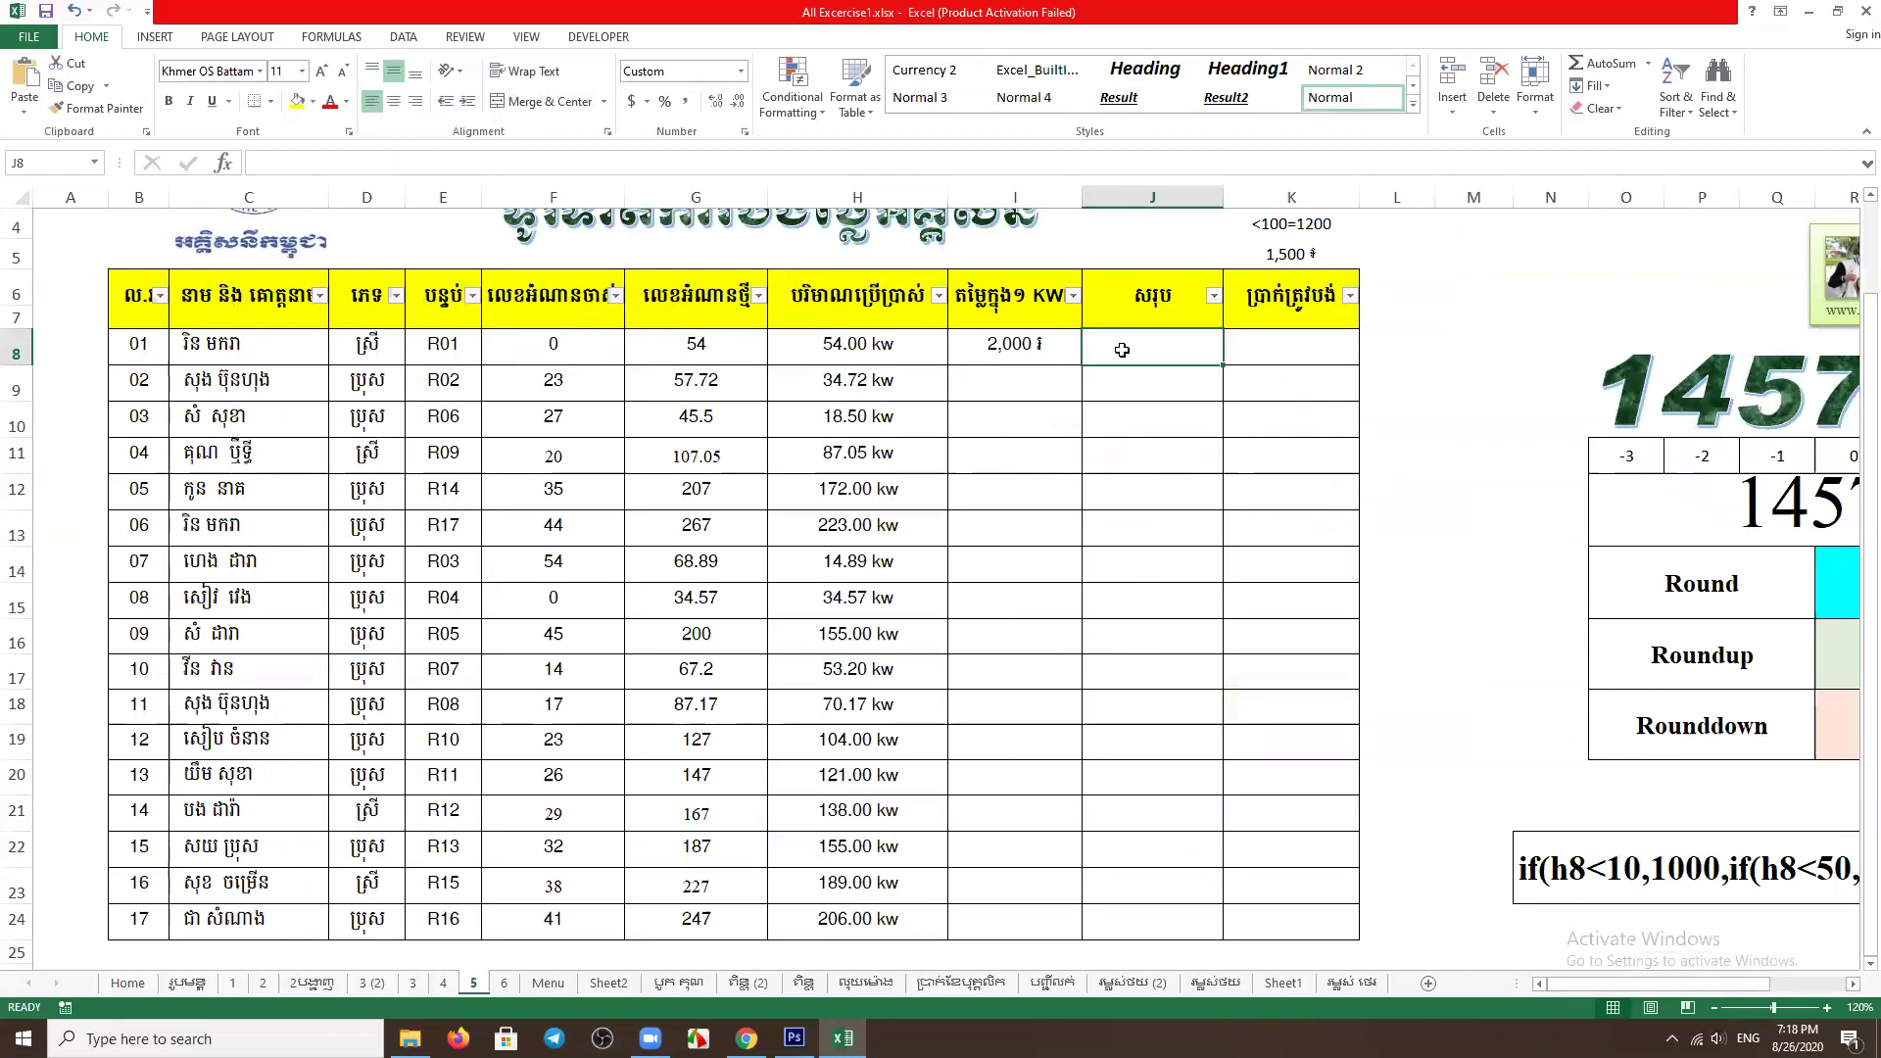
pyautogui.write('=')
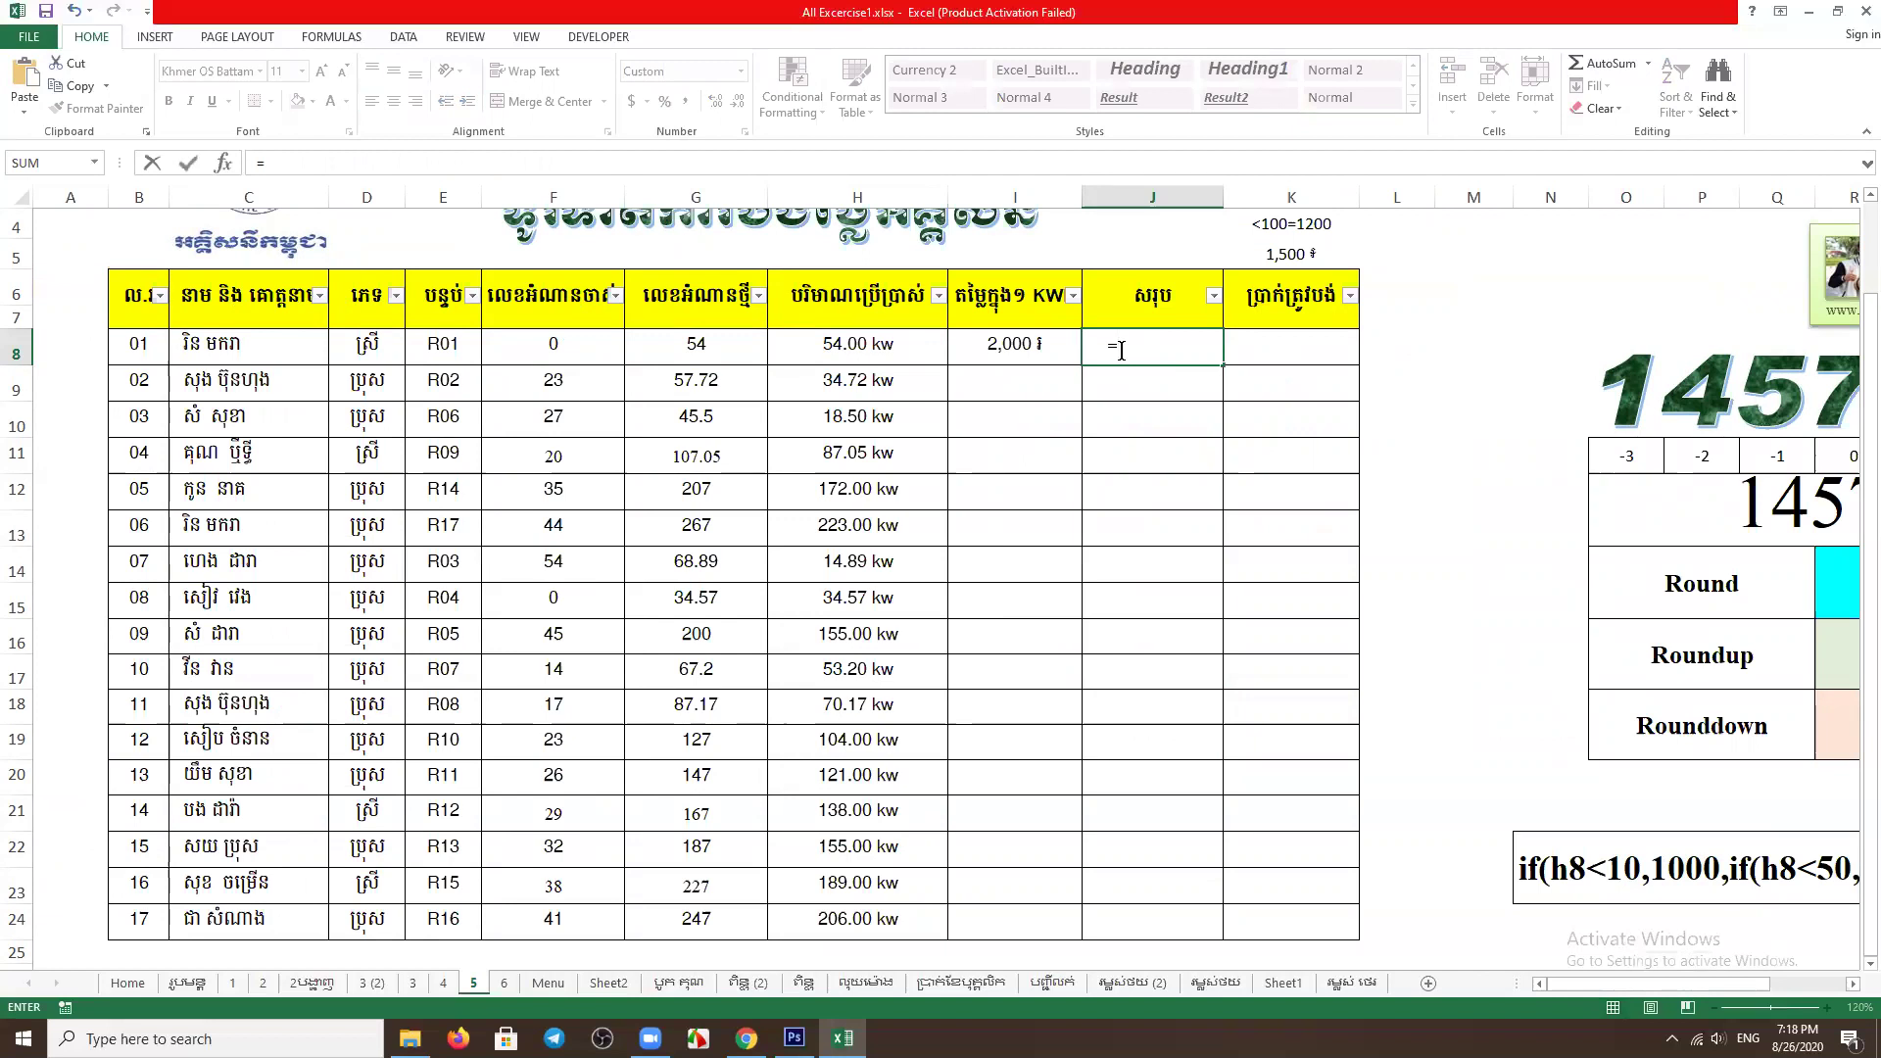
pyautogui.click(1019, 338)
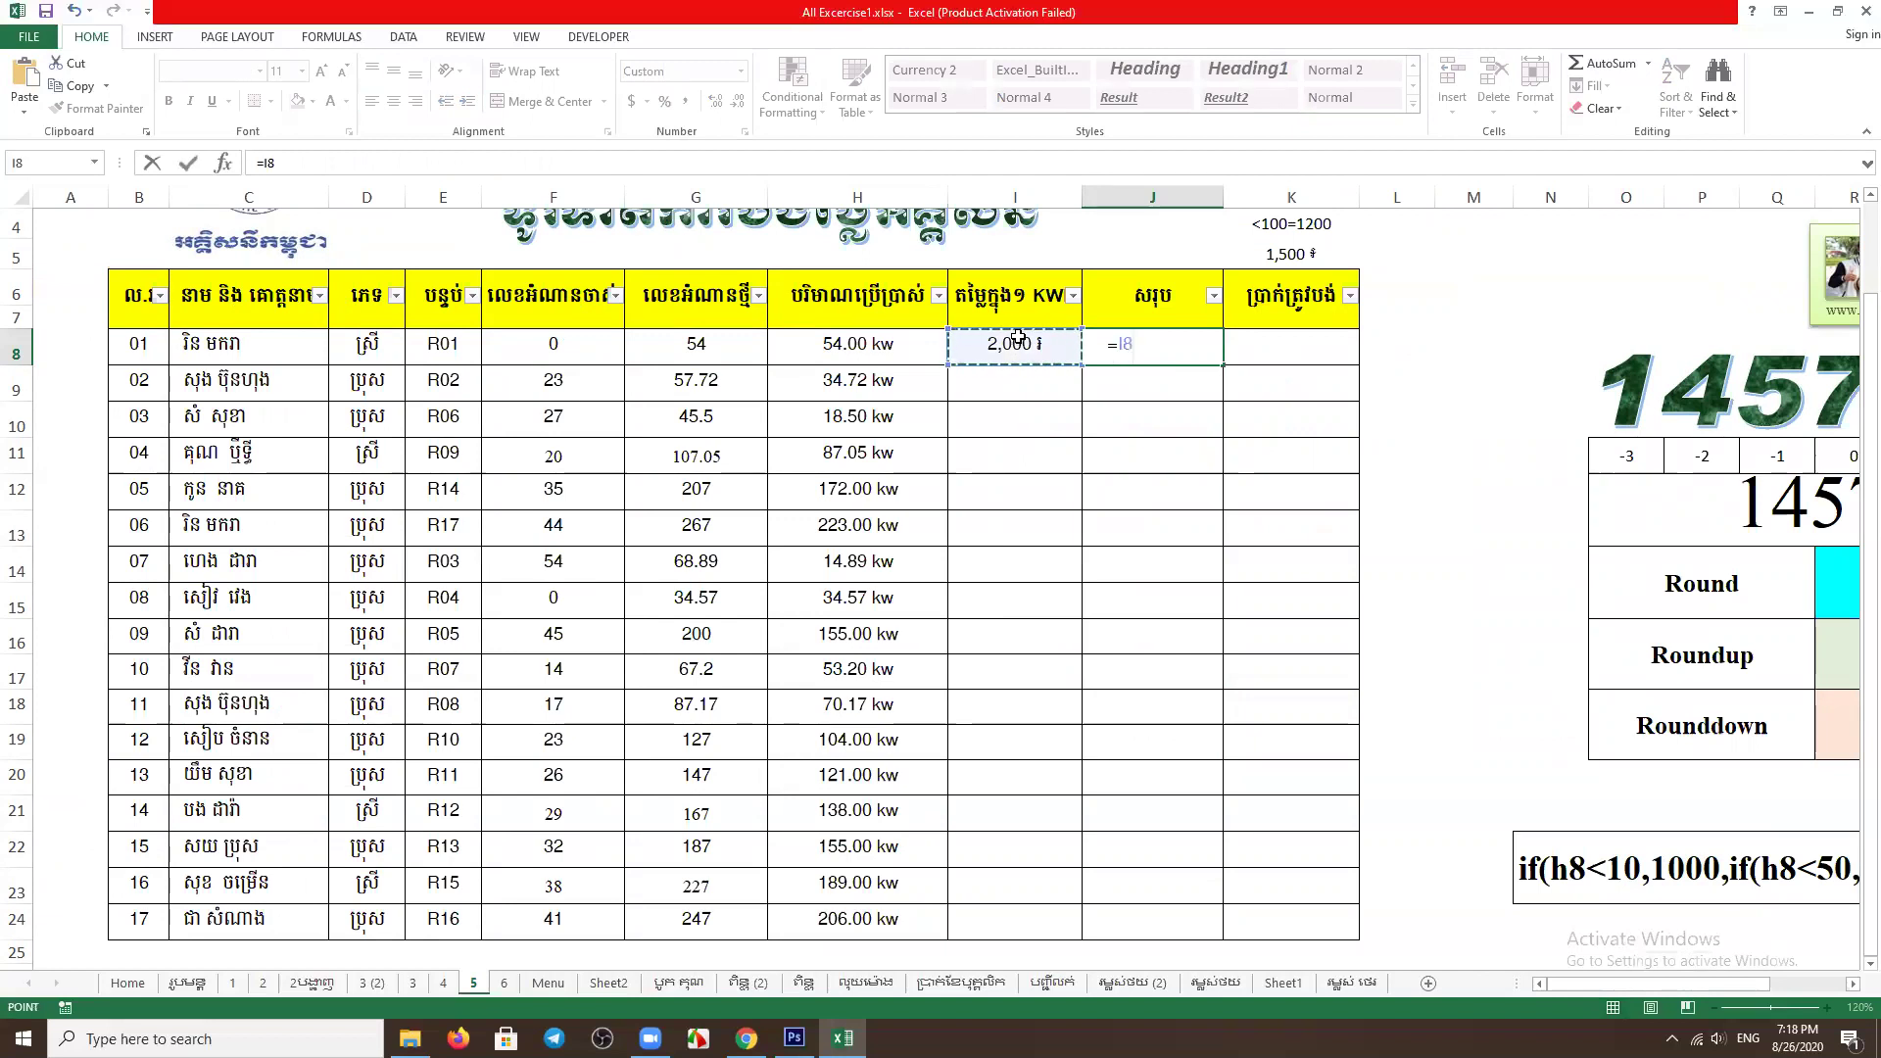
pyautogui.write('*')
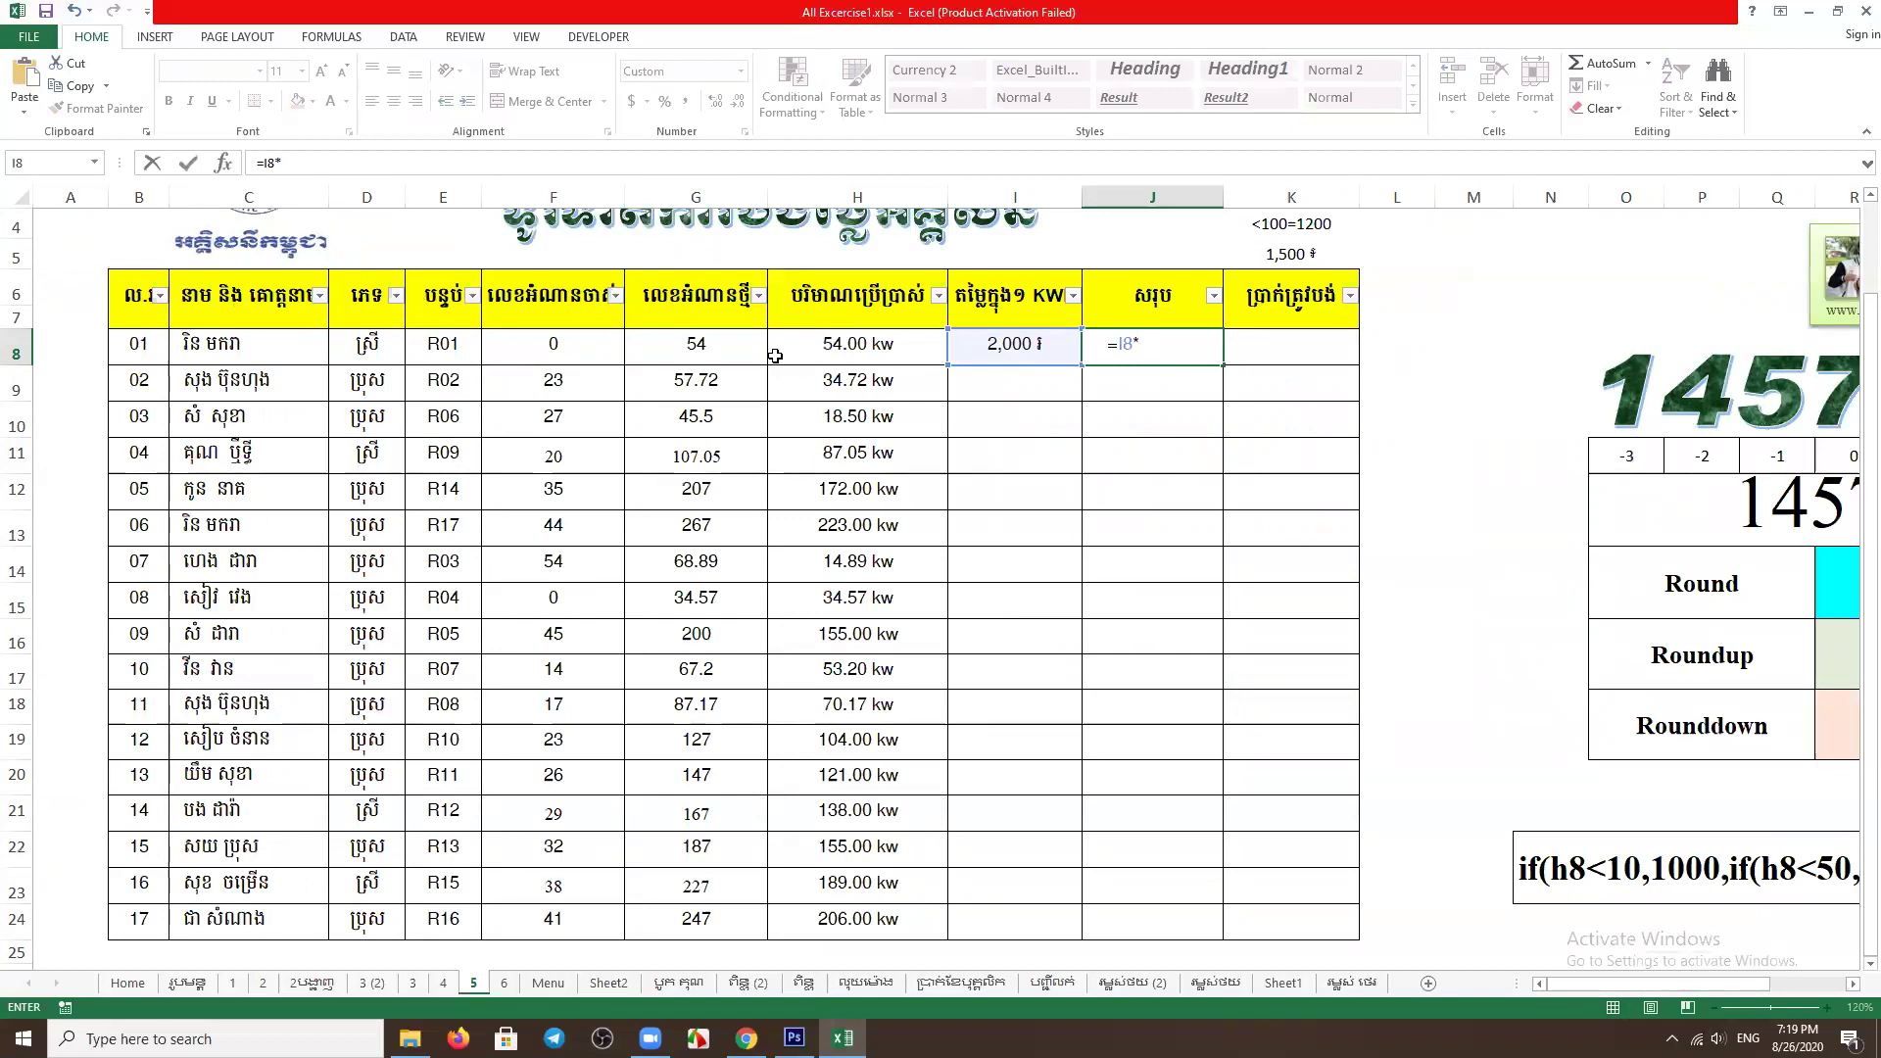
pyautogui.click(835, 347)
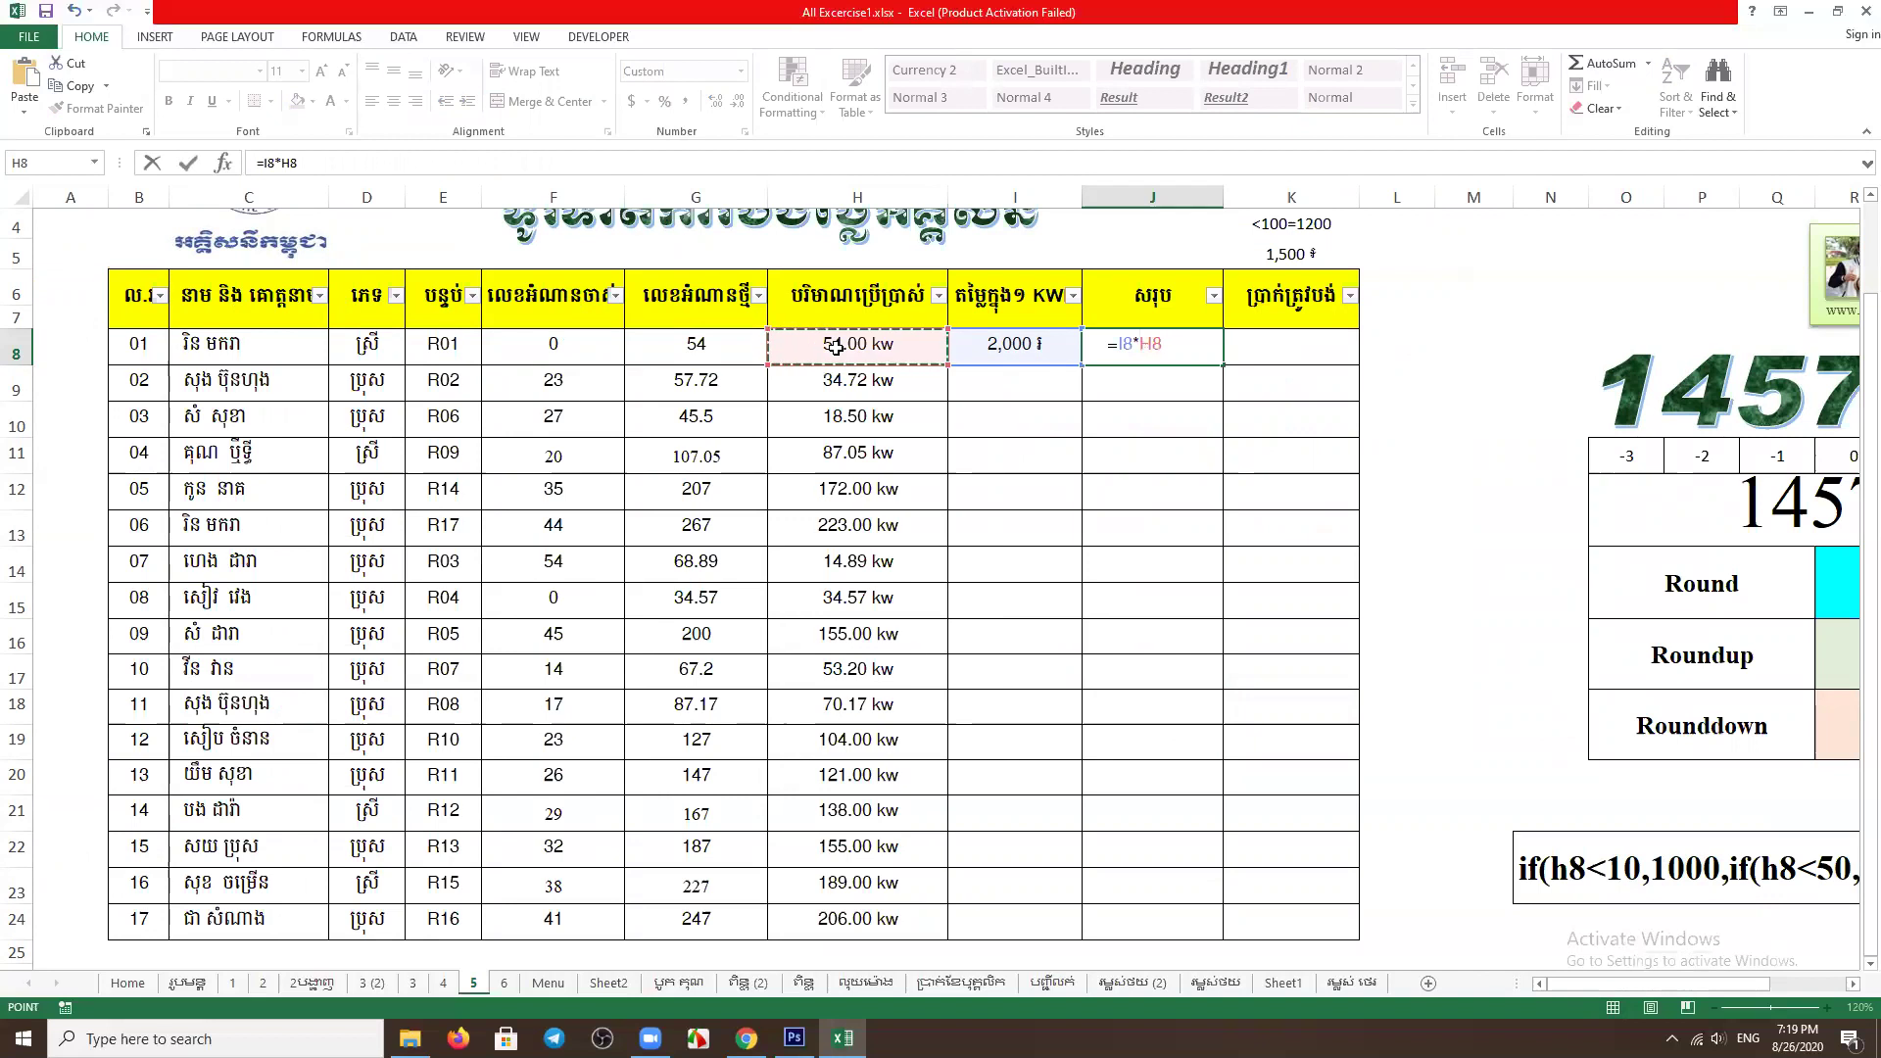
pyautogui.press('Return')
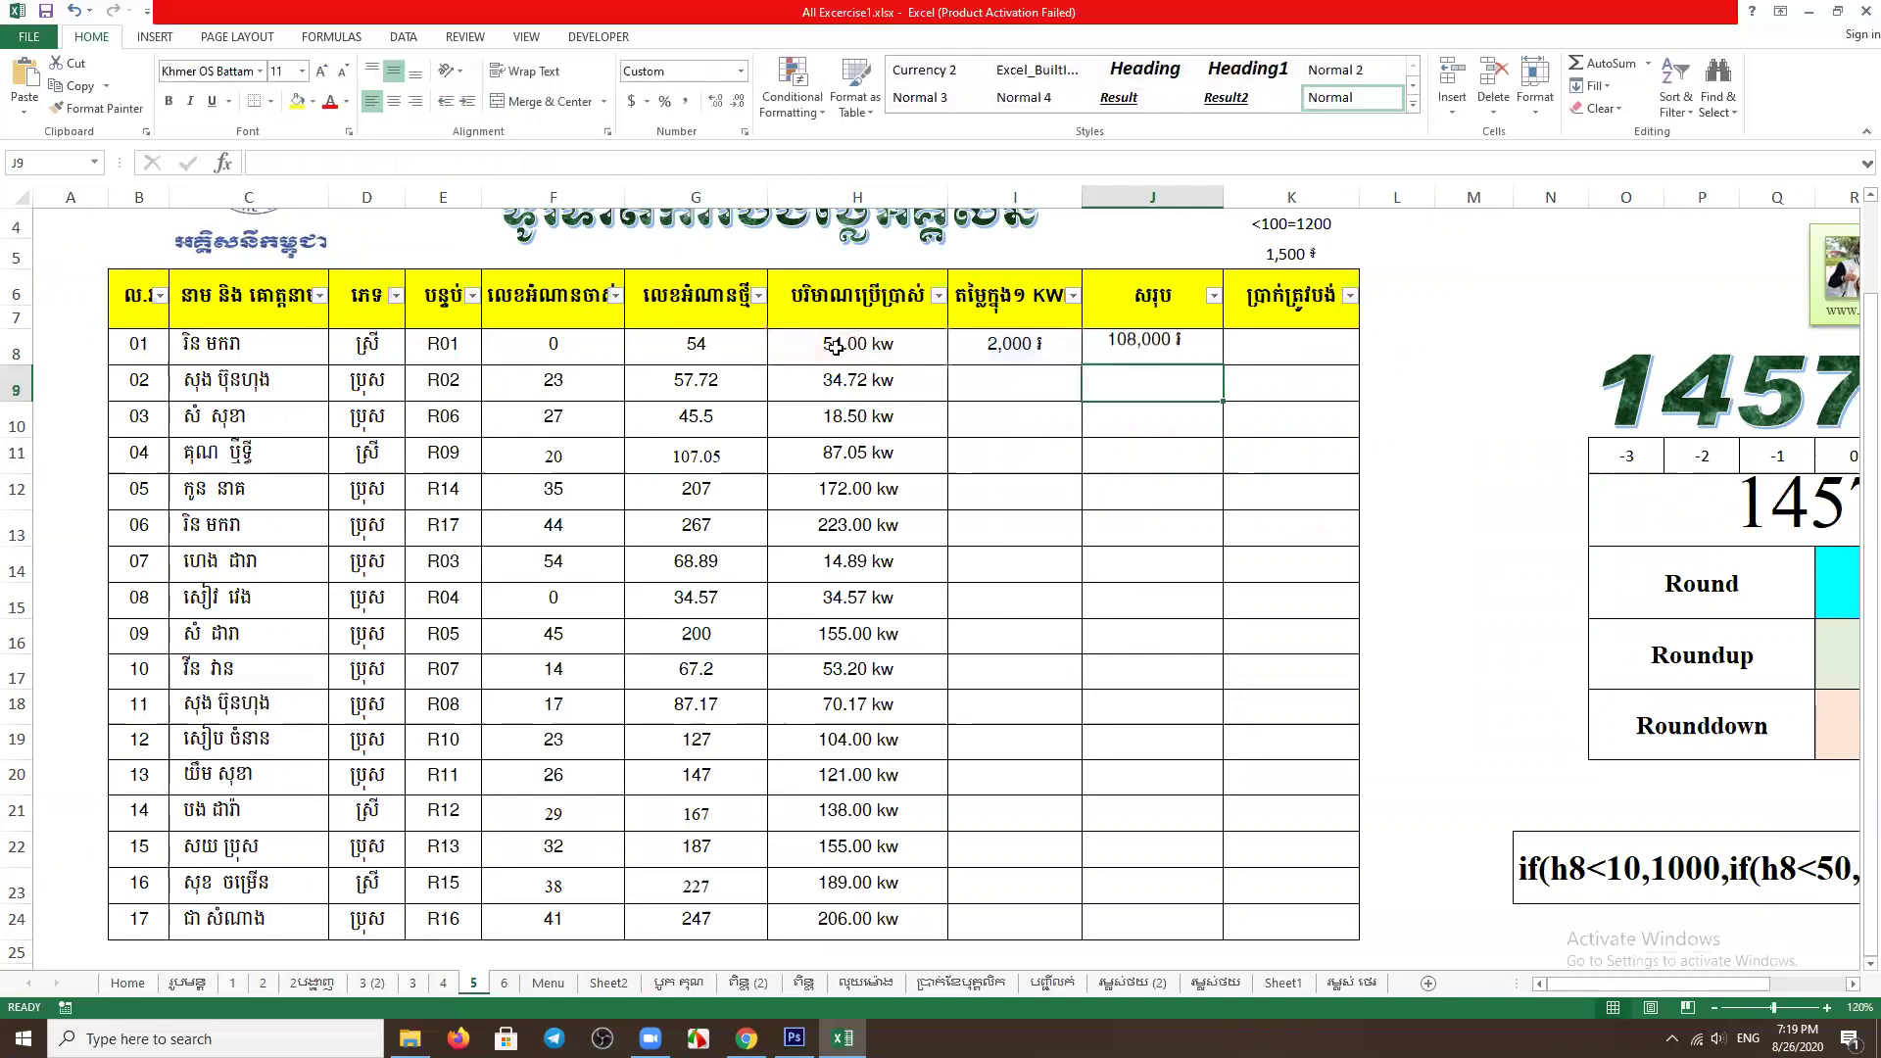
# Fill the I8:J8 price and total formulas down to row 24 and spot-check them.
pyautogui.click(1167, 342)
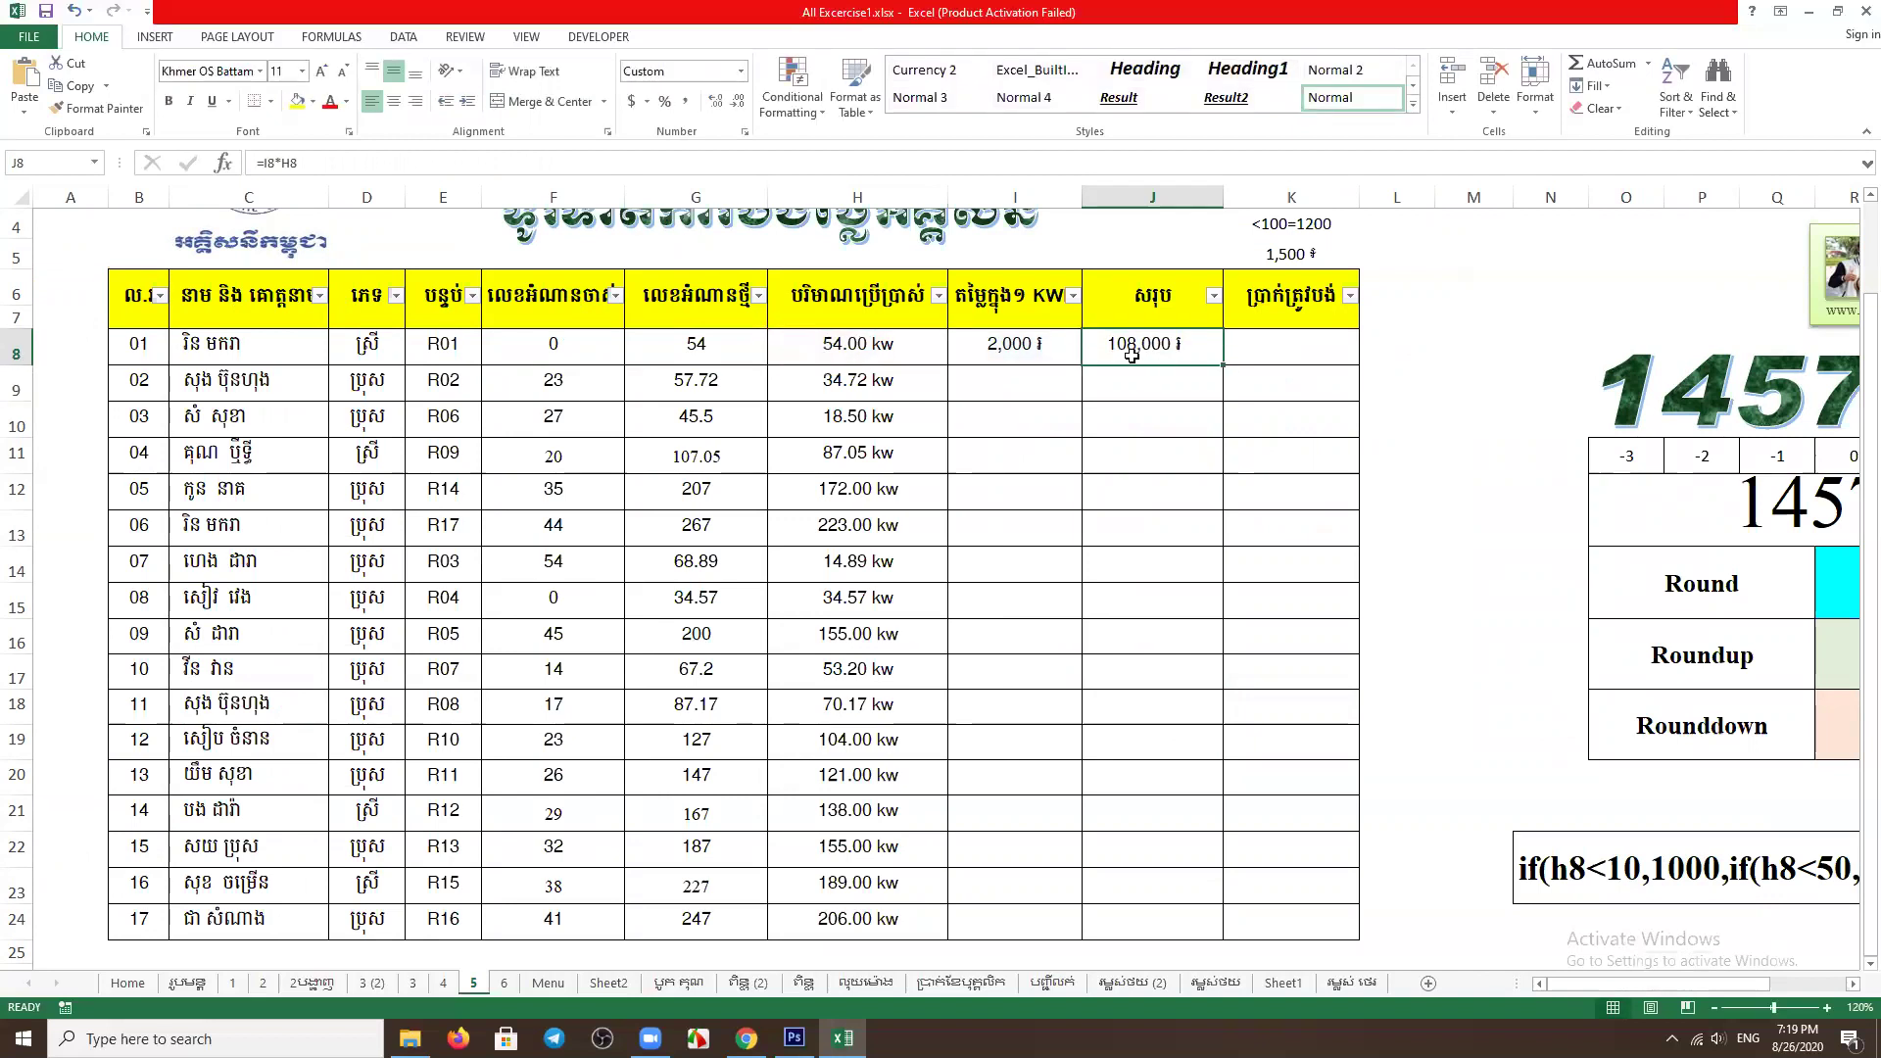
pyautogui.moveTo(1010, 343)
pyautogui.mouseDown()
pyautogui.moveTo(1152, 345)
pyautogui.moveTo(1214, 936)
pyautogui.mouseUp()
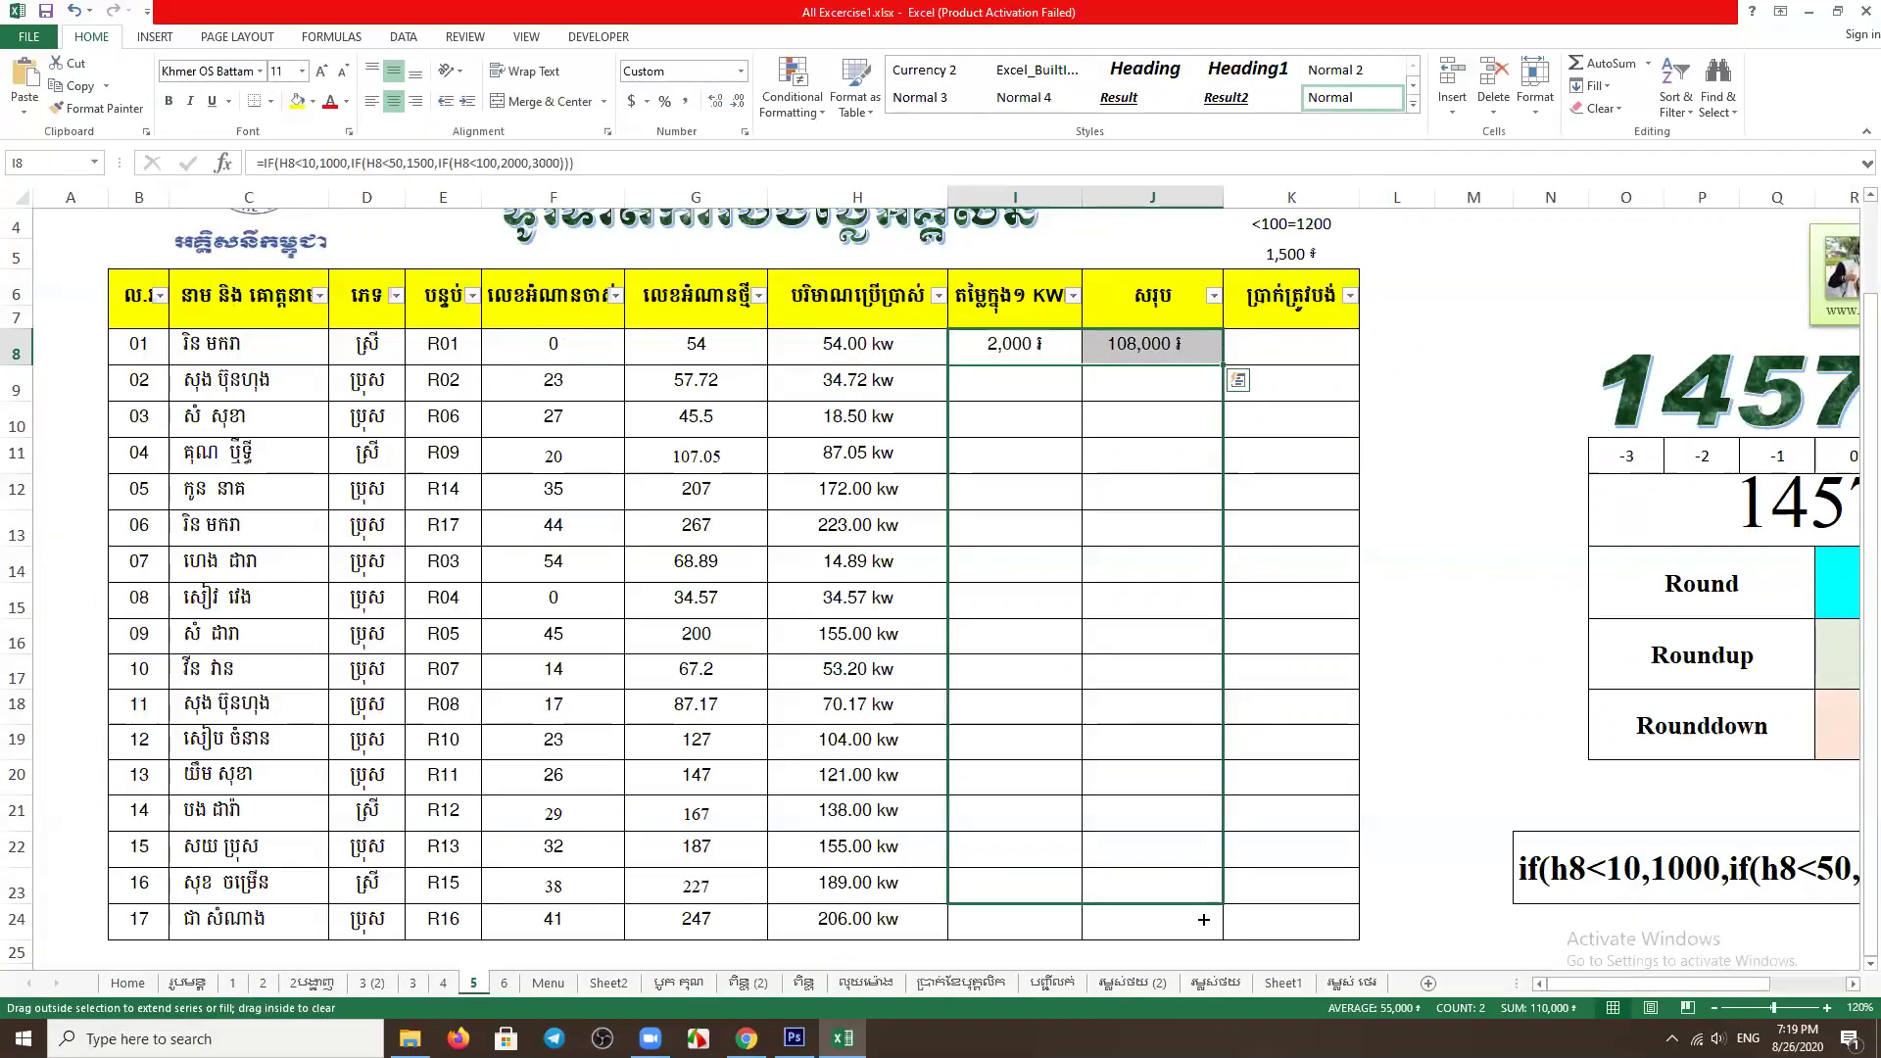
pyautogui.click(1320, 556)
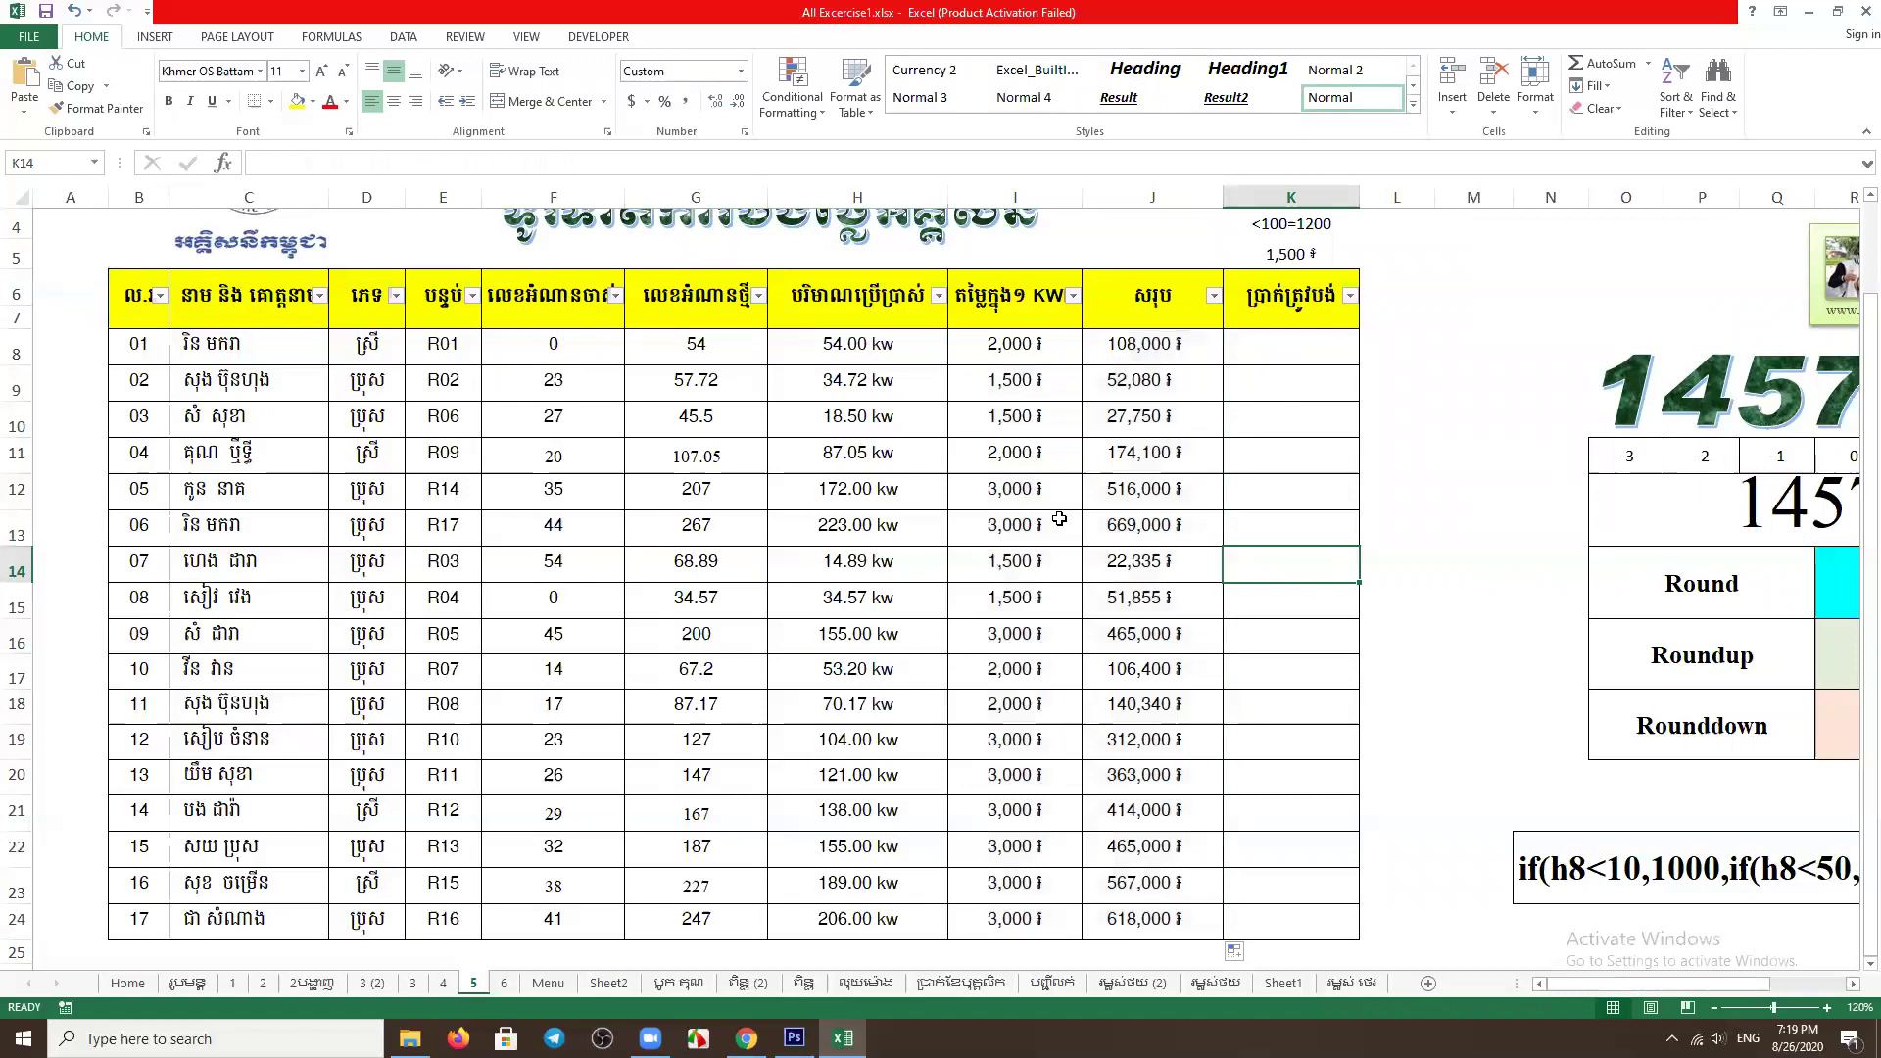
pyautogui.click(902, 391)
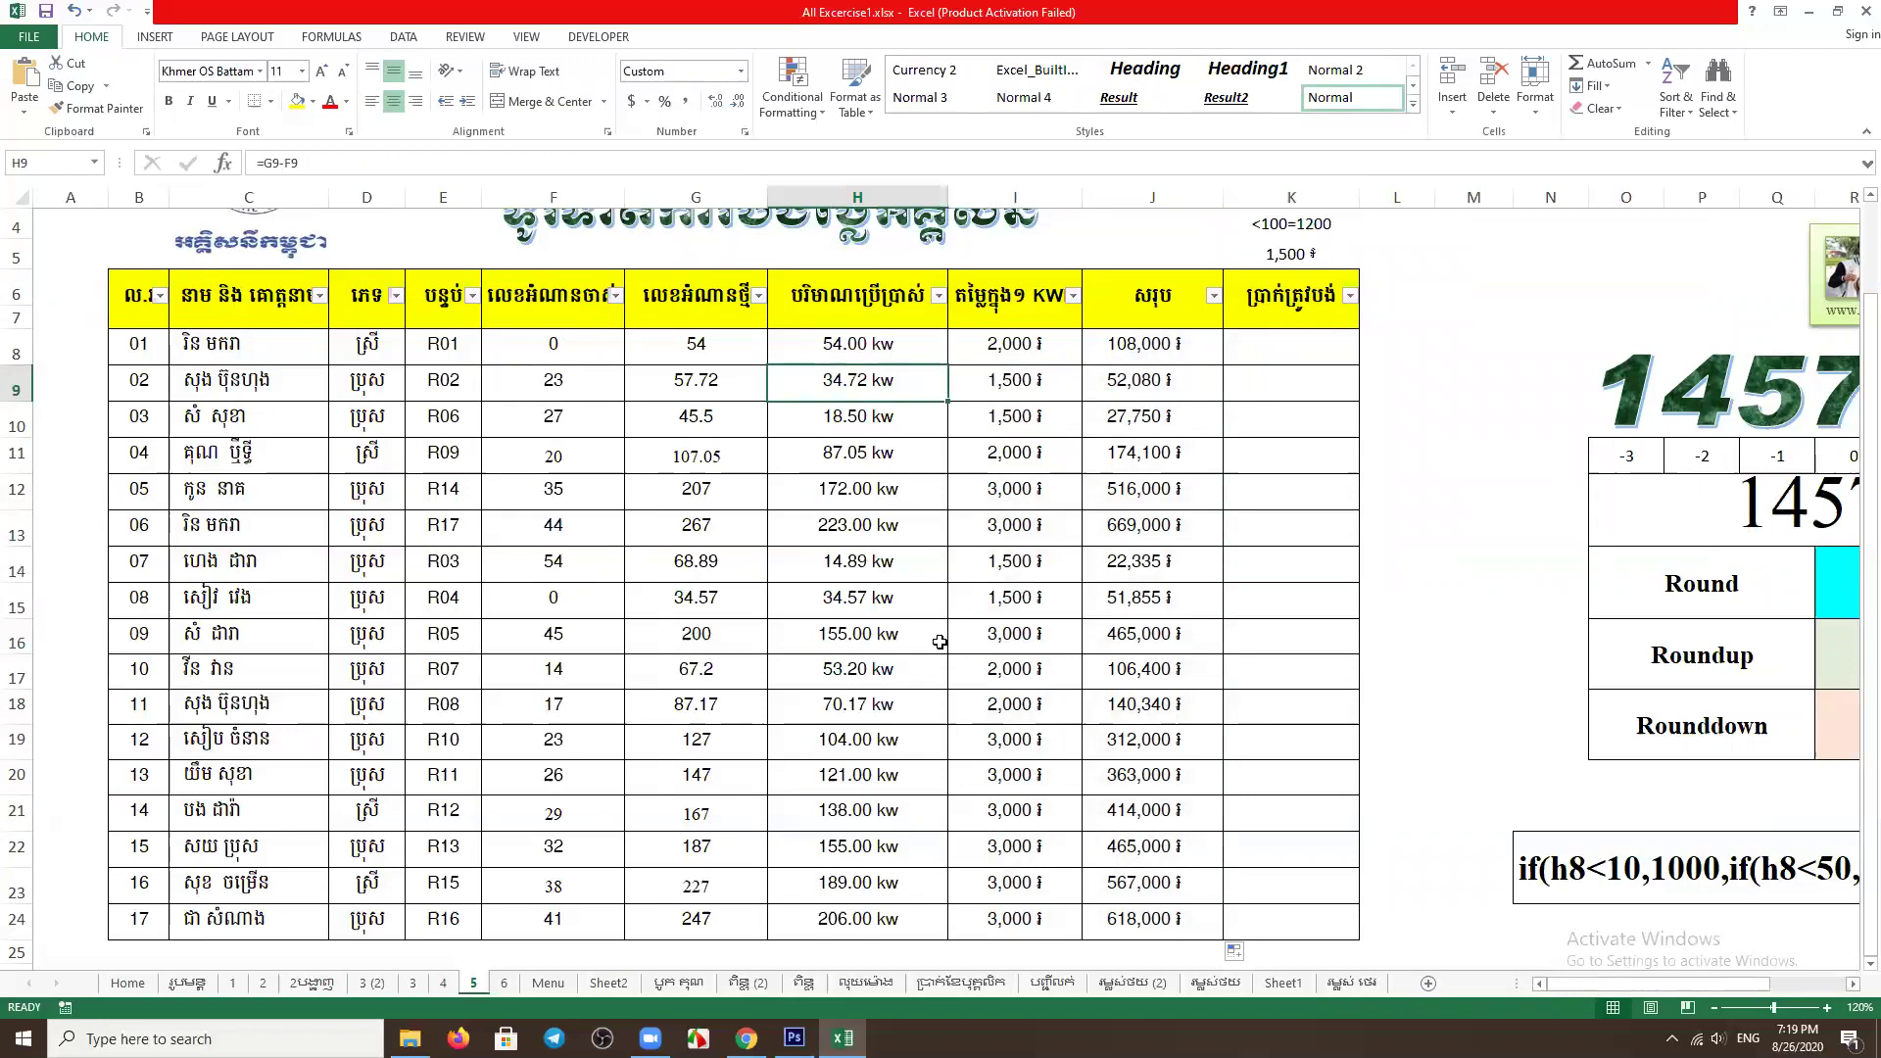
pyautogui.click(849, 500)
pyautogui.click(989, 494)
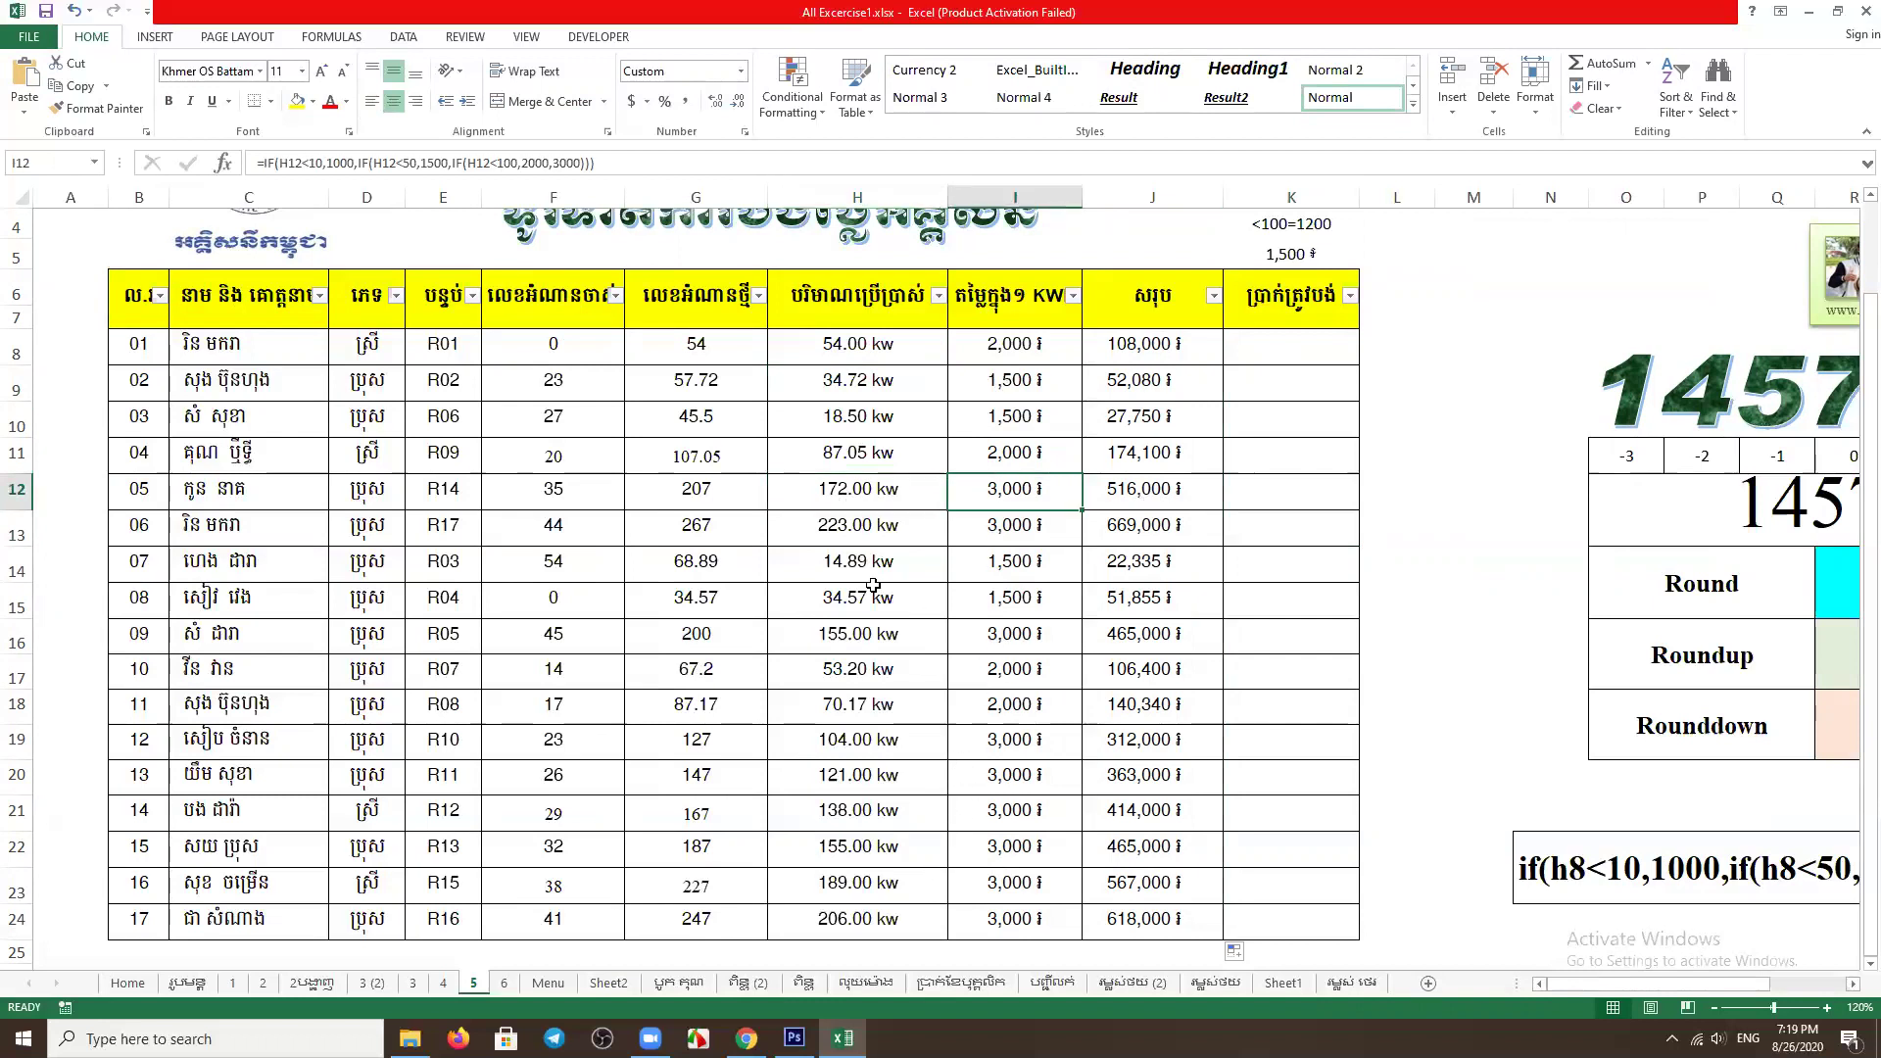
pyautogui.click(715, 341)
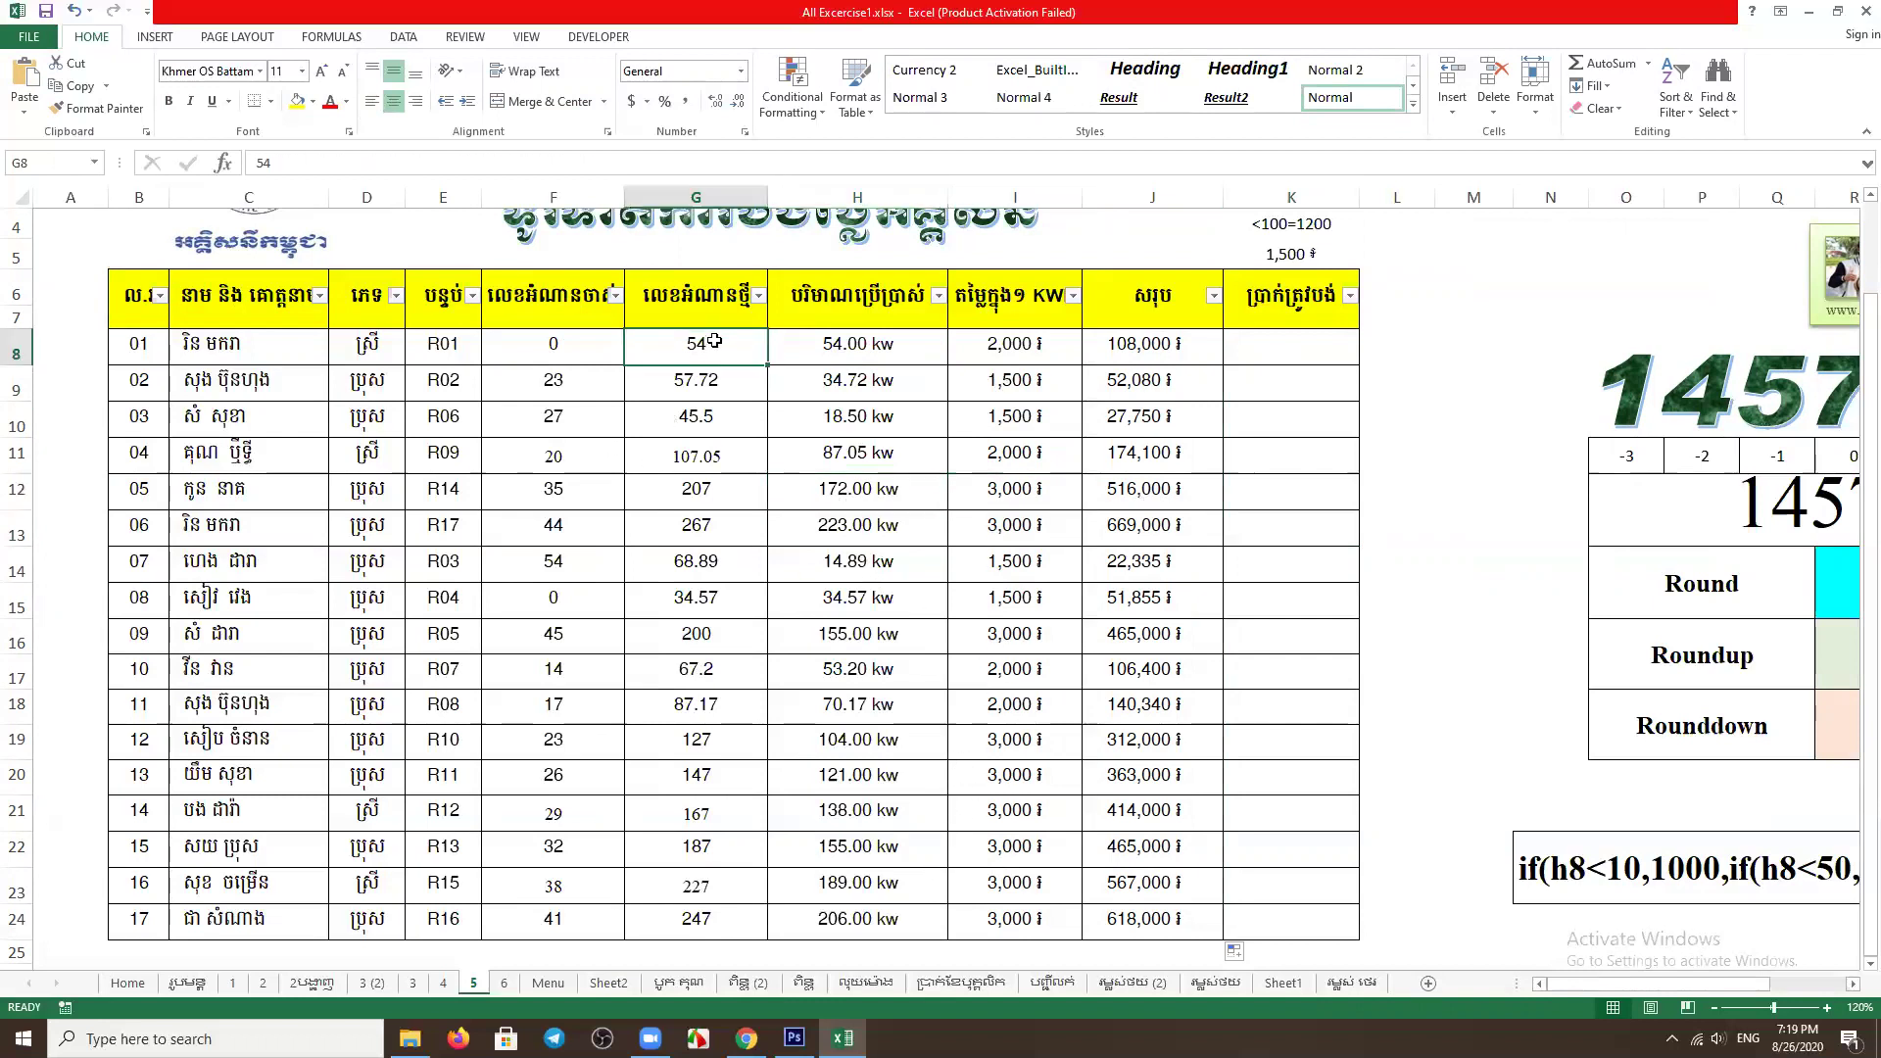
# Enter 9 as the first customer's new reading, giving 9.00 kw and a 9,000 ៛ total.
pyautogui.write('9')
pyautogui.press('Tab')
pyautogui.click(1011, 354)
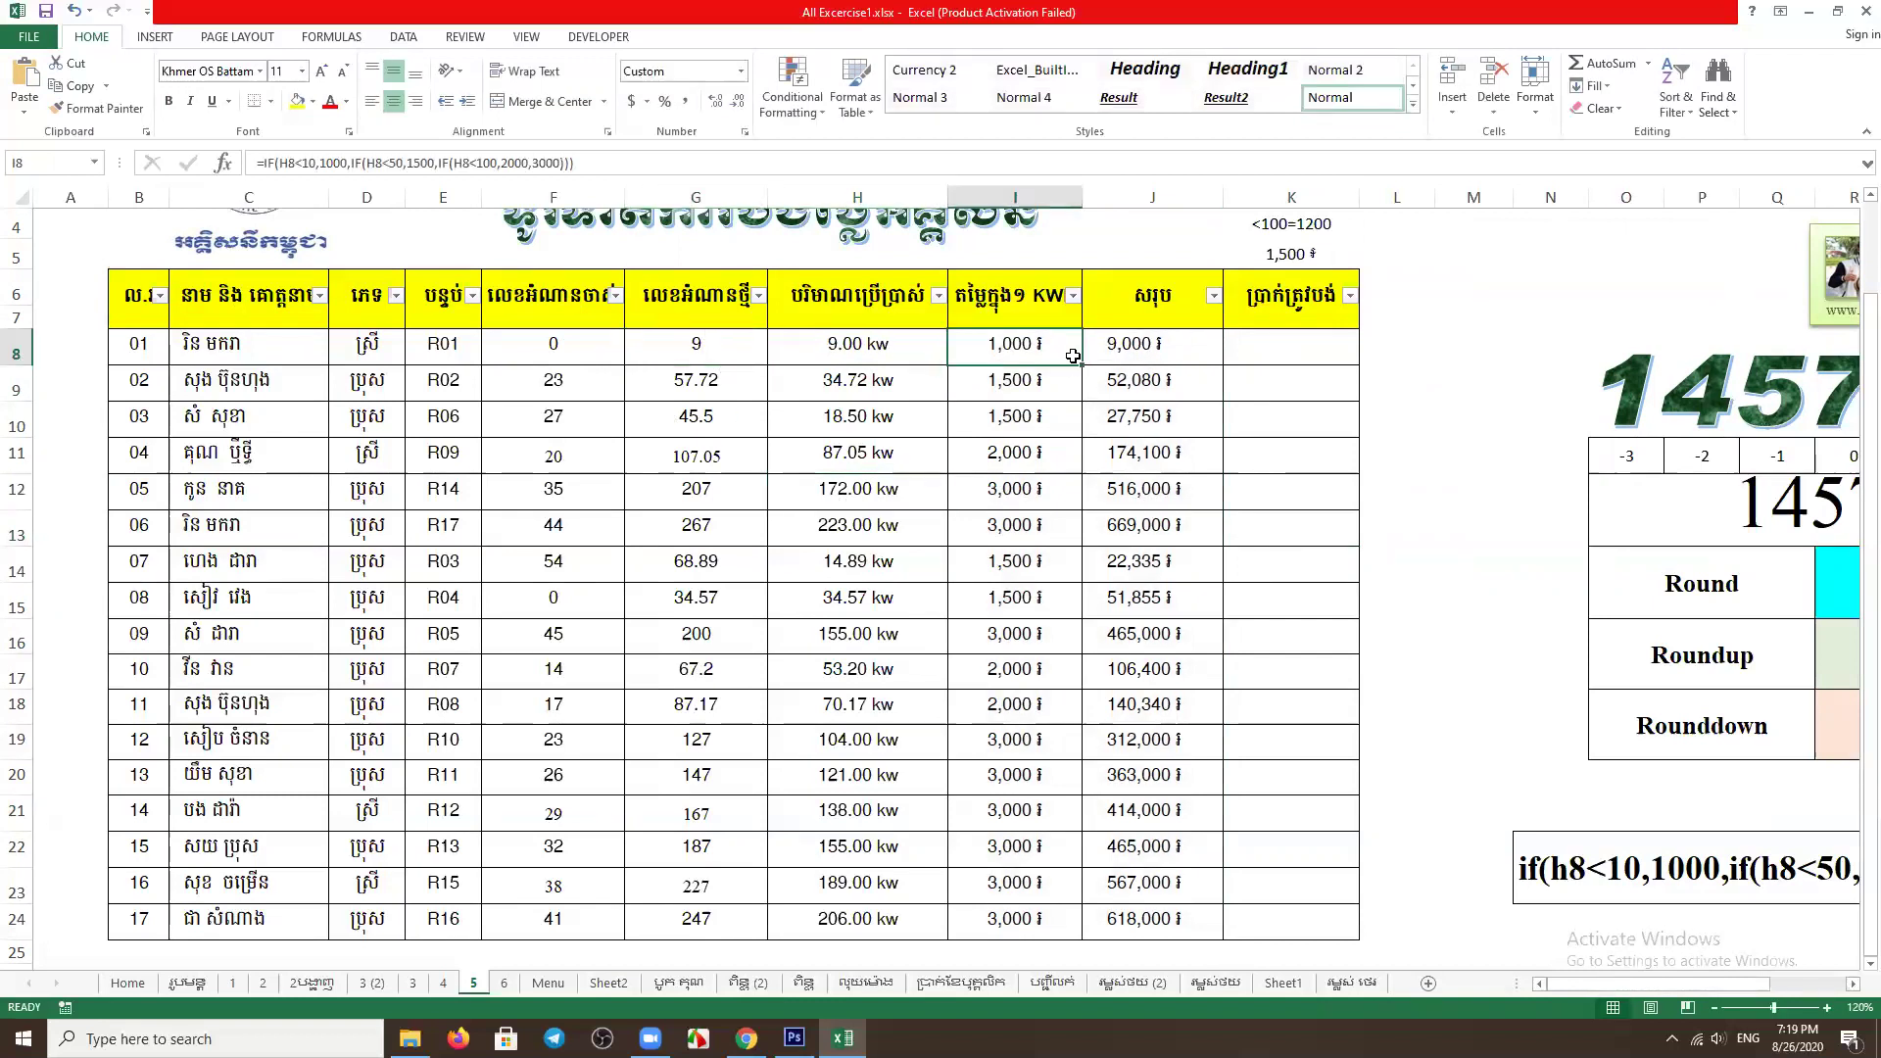
pyautogui.click(1435, 567)
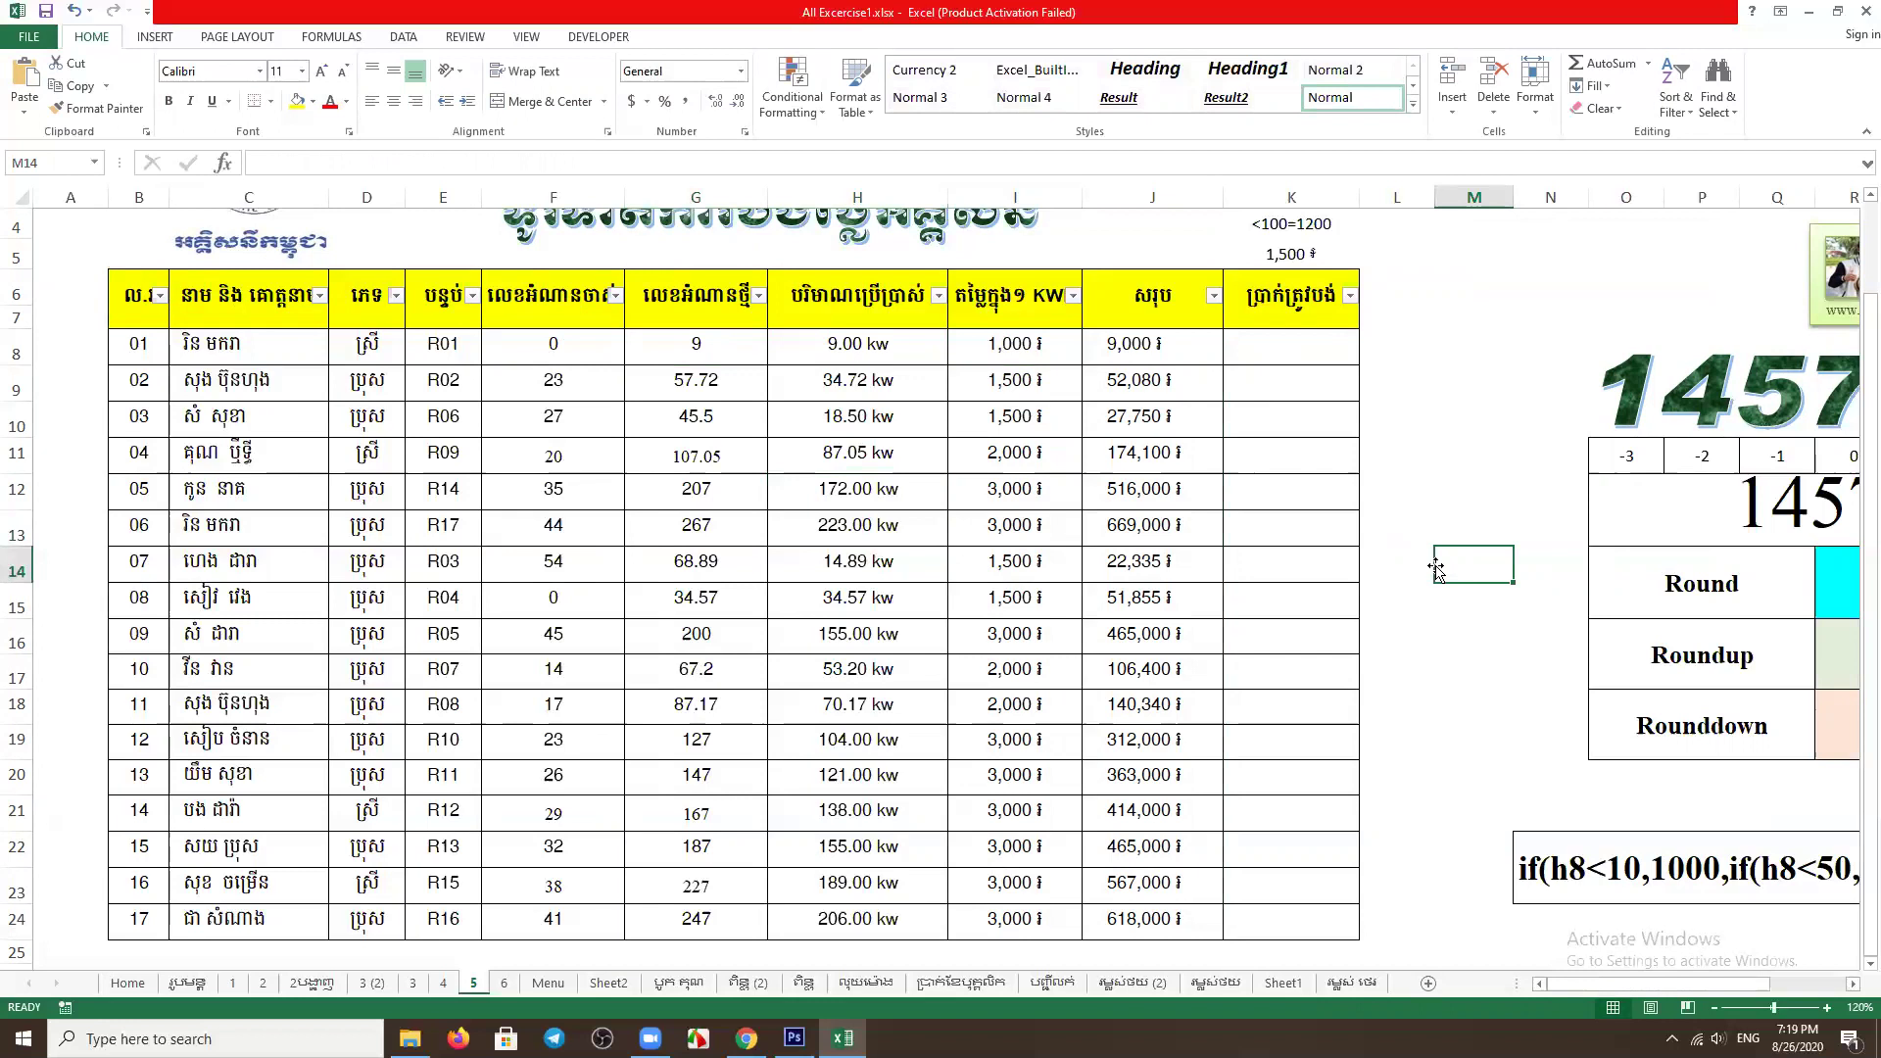
pyautogui.scroll(-1, 1390, 699)
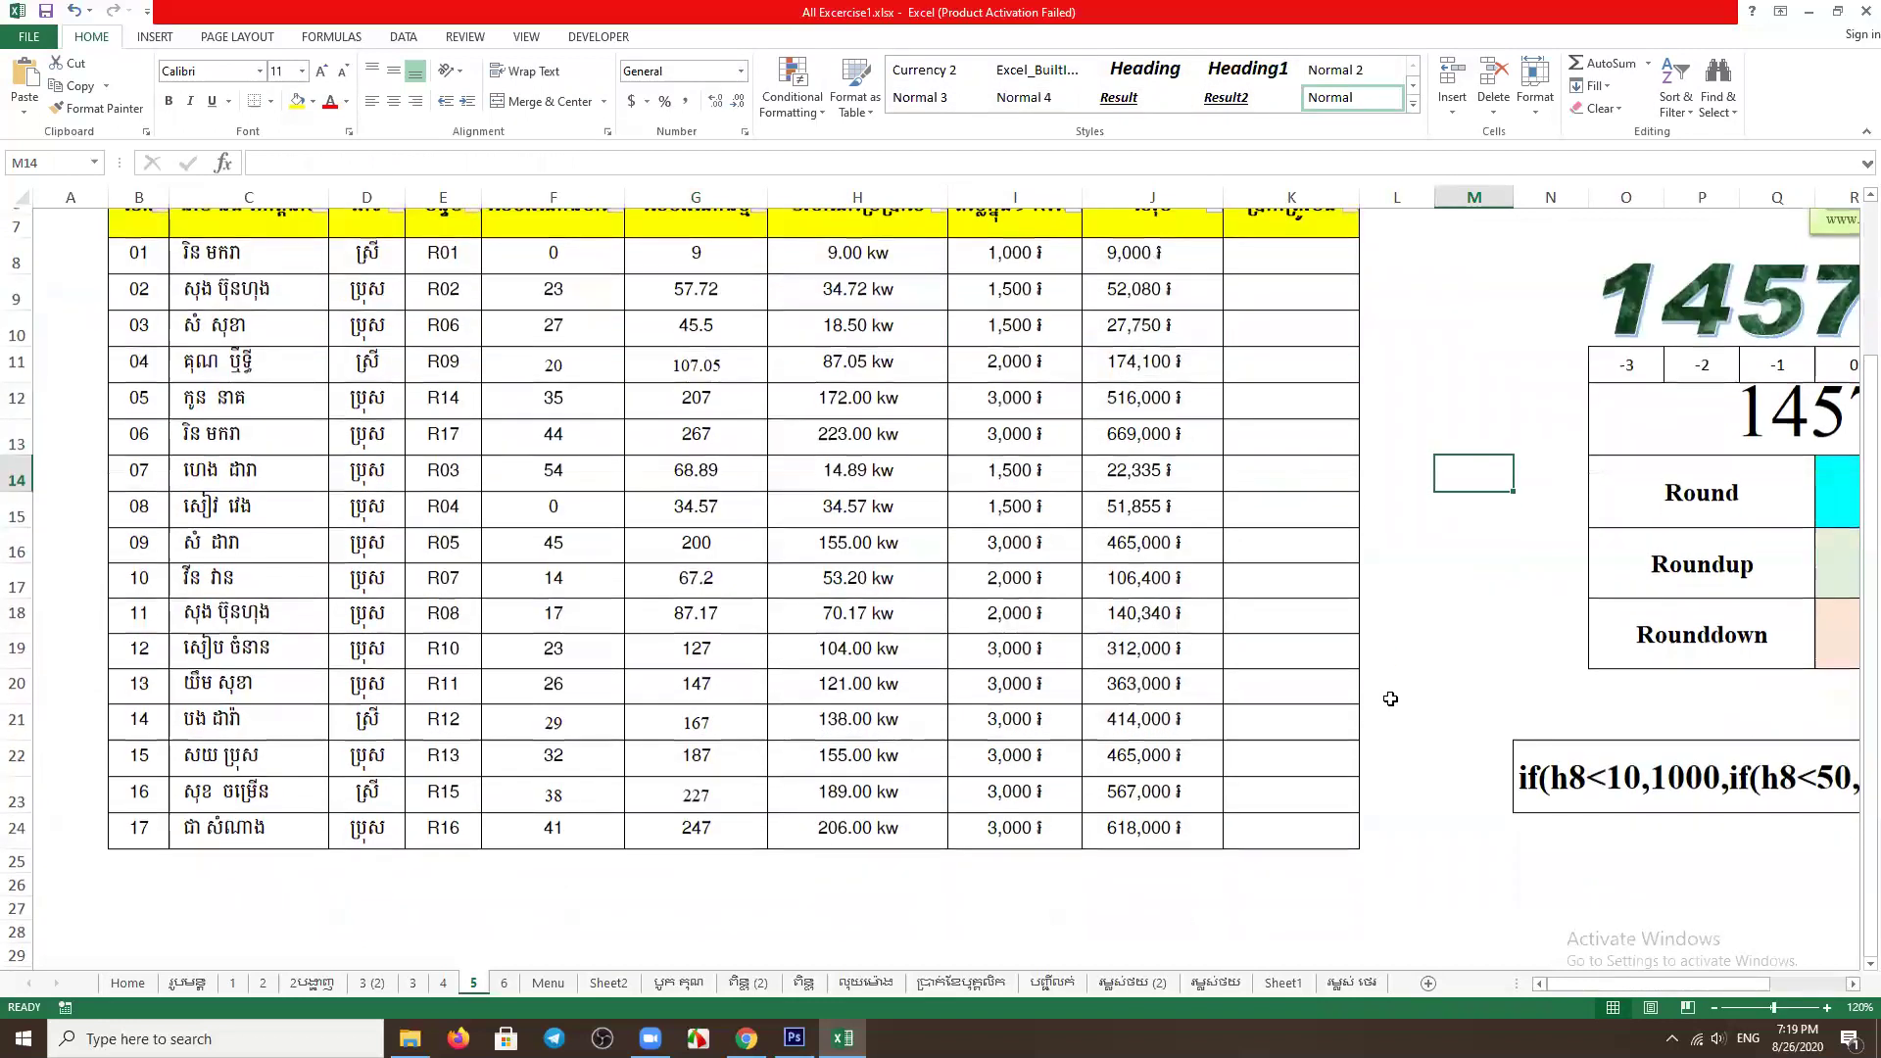
pyautogui.scroll(1, 1390, 698)
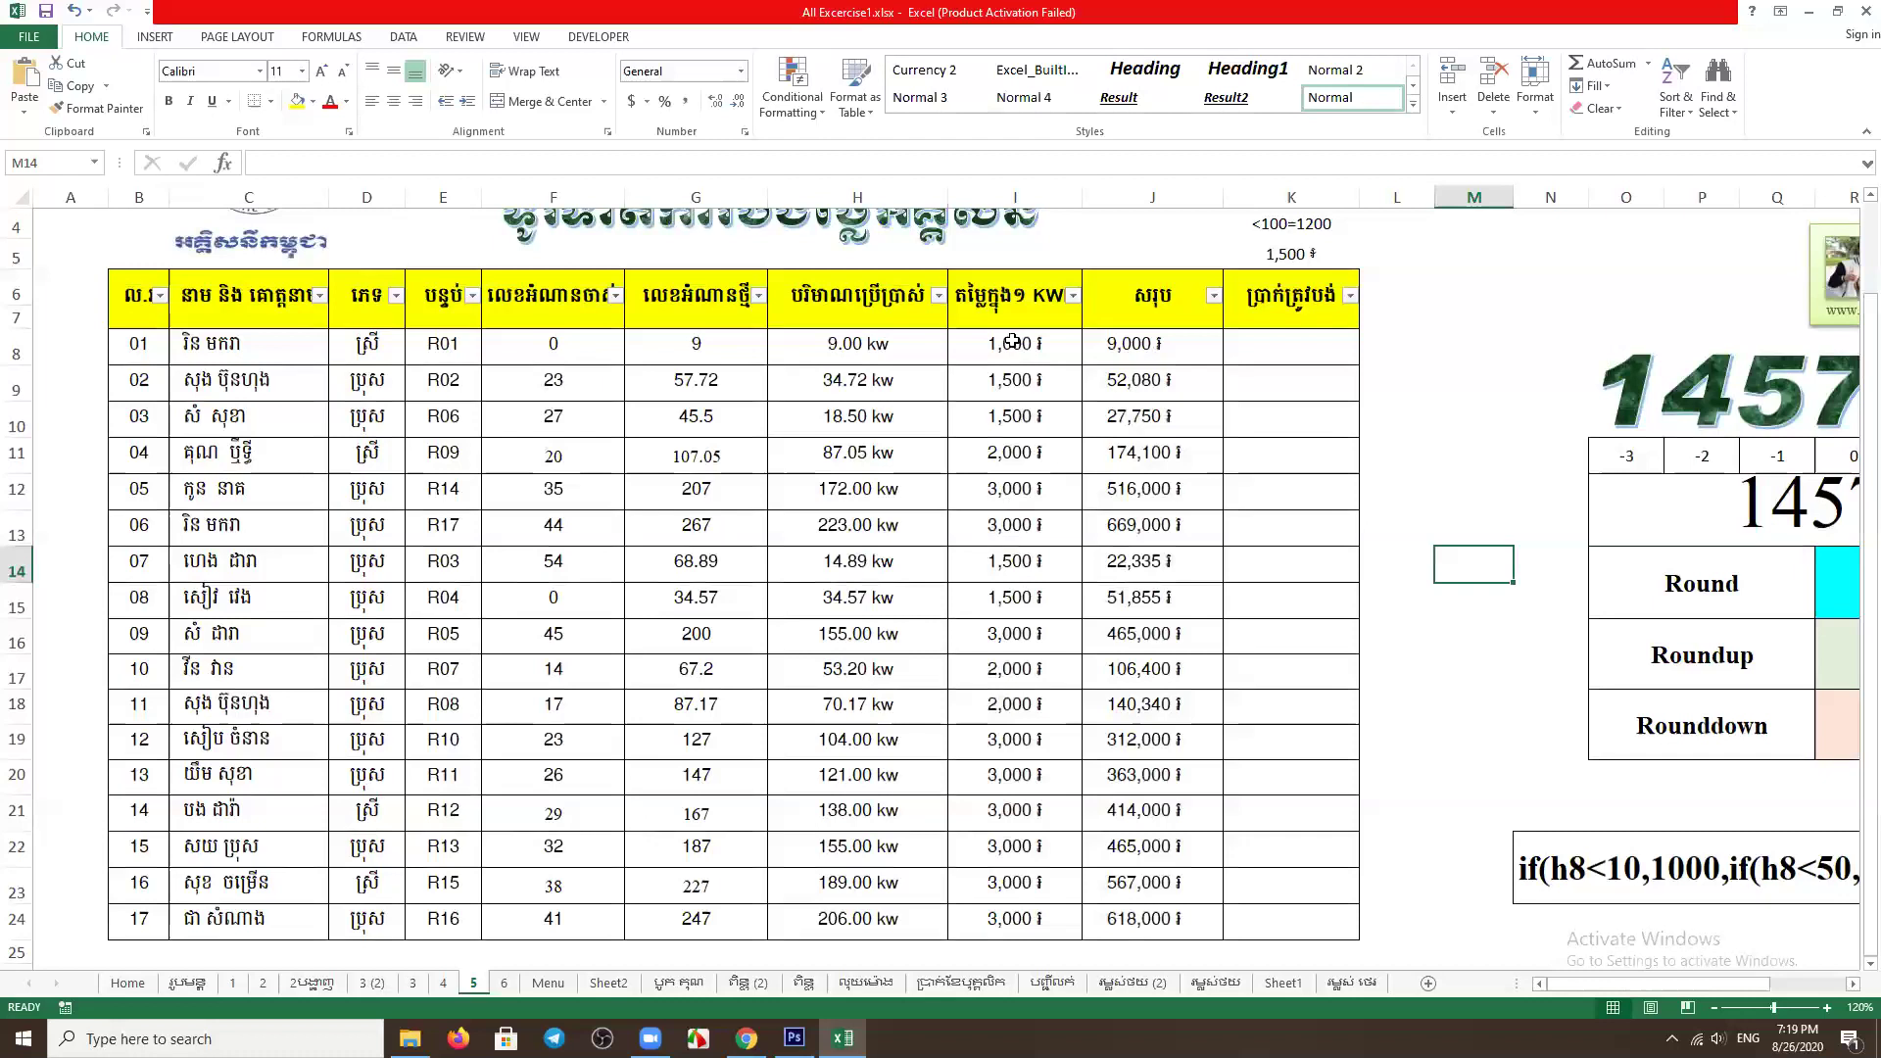
pyautogui.moveTo(1009, 343); pyautogui.dragTo(1137, 921)
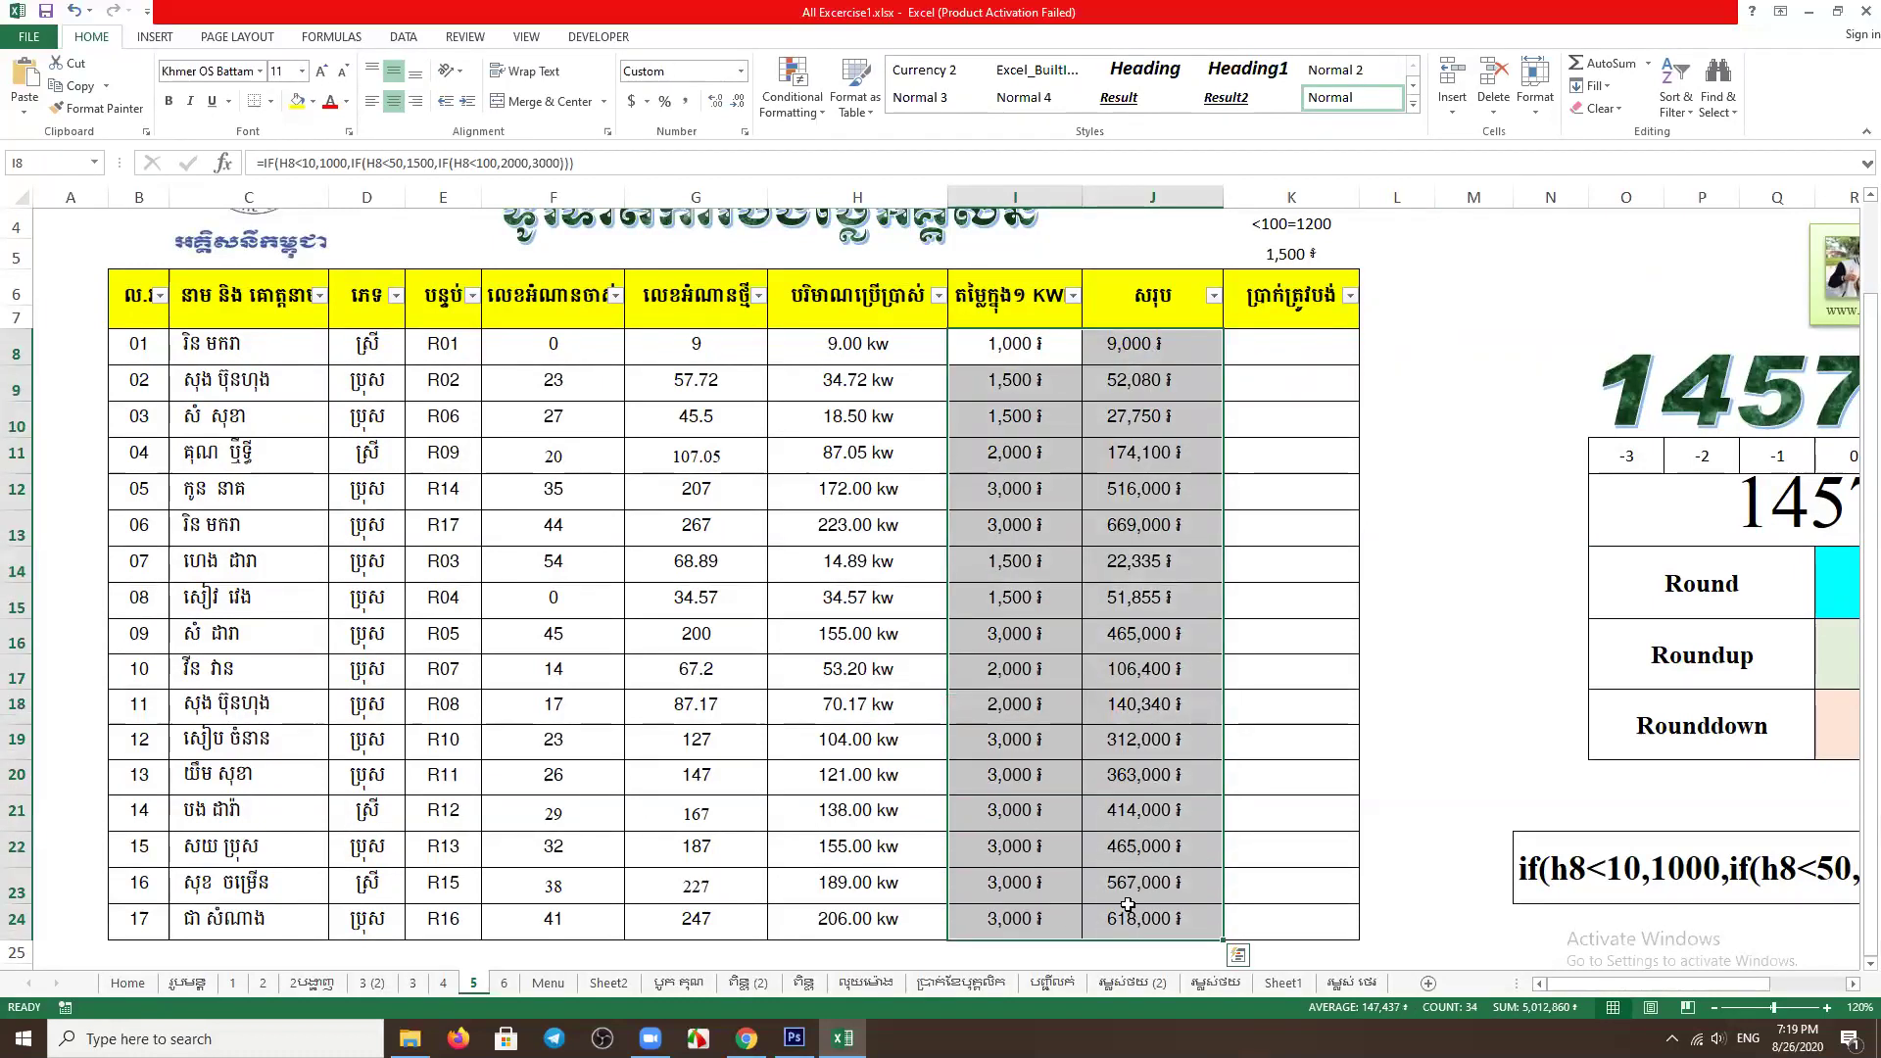
# Apply the custom number format #,###,##0 ៛ to the price and total columns I8:J24.
pyautogui.rightClick(1043, 821)
pyautogui.click(1103, 735)
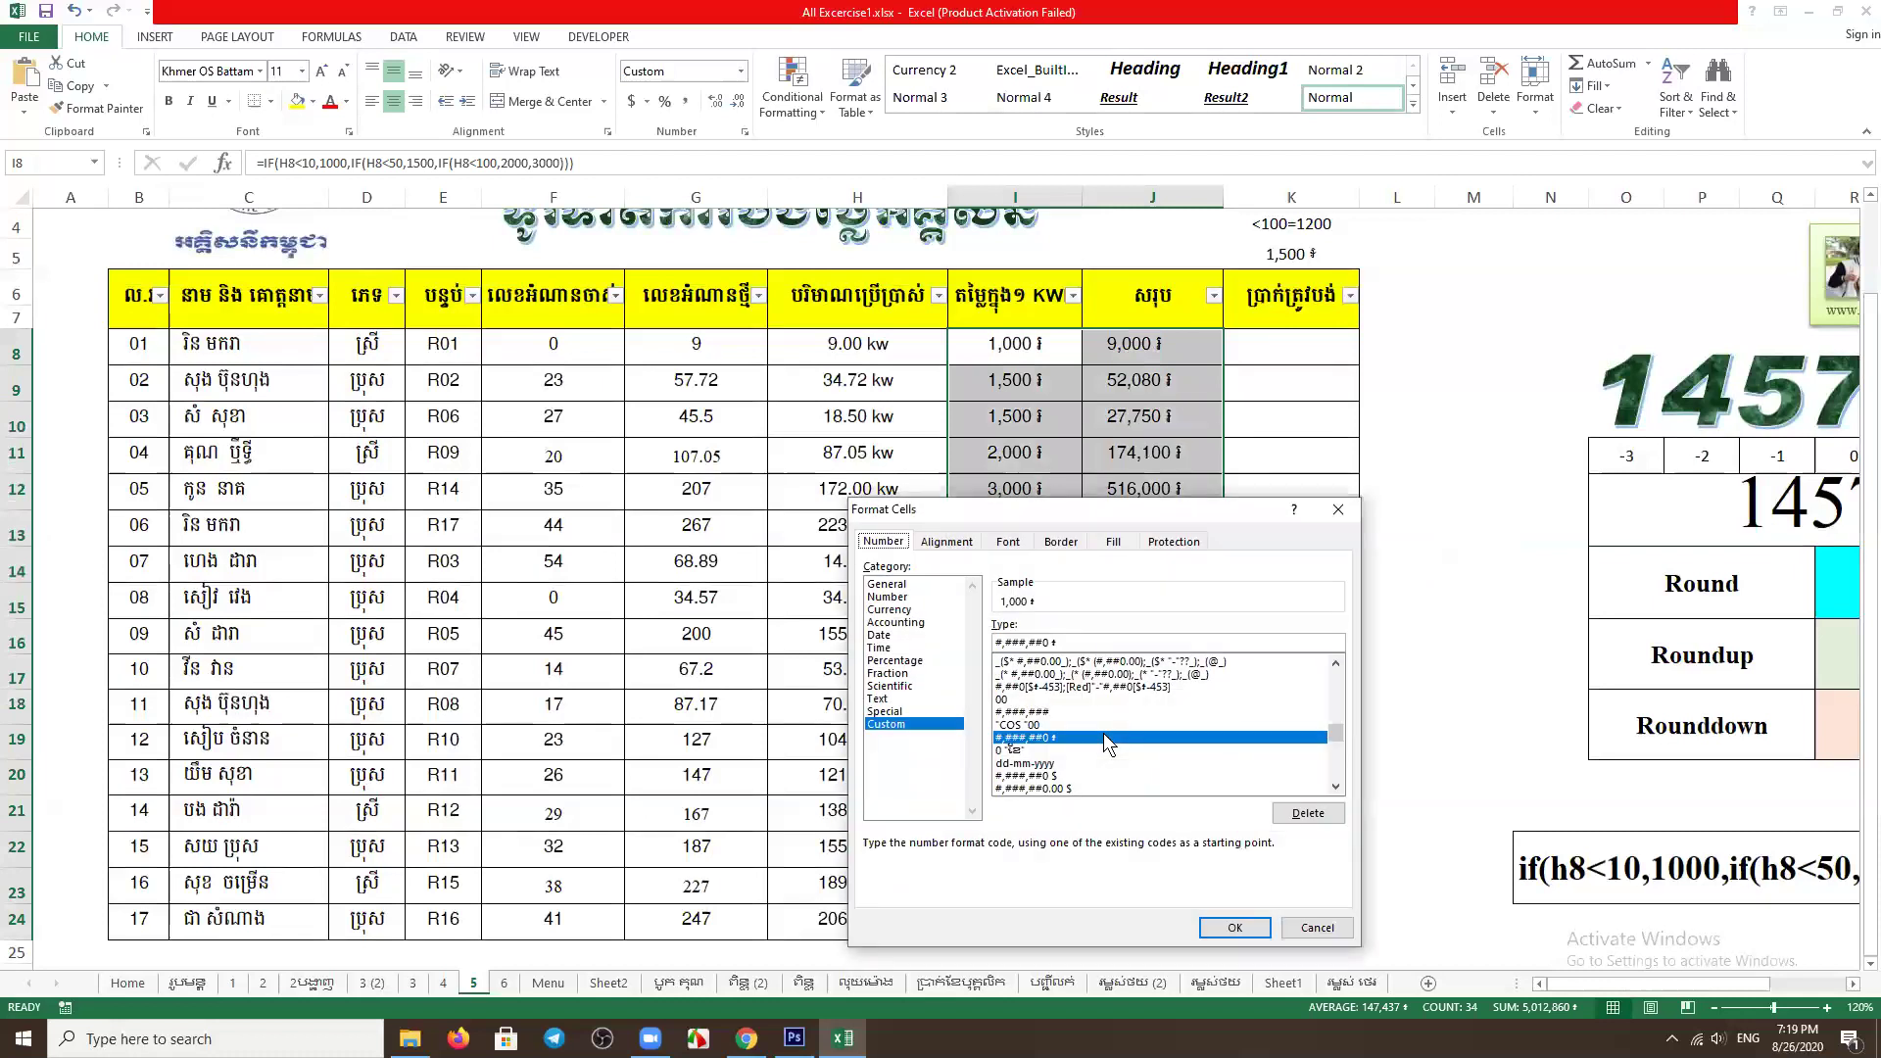
pyautogui.tripleClick(1034, 642)
pyautogui.press('BackSpace')
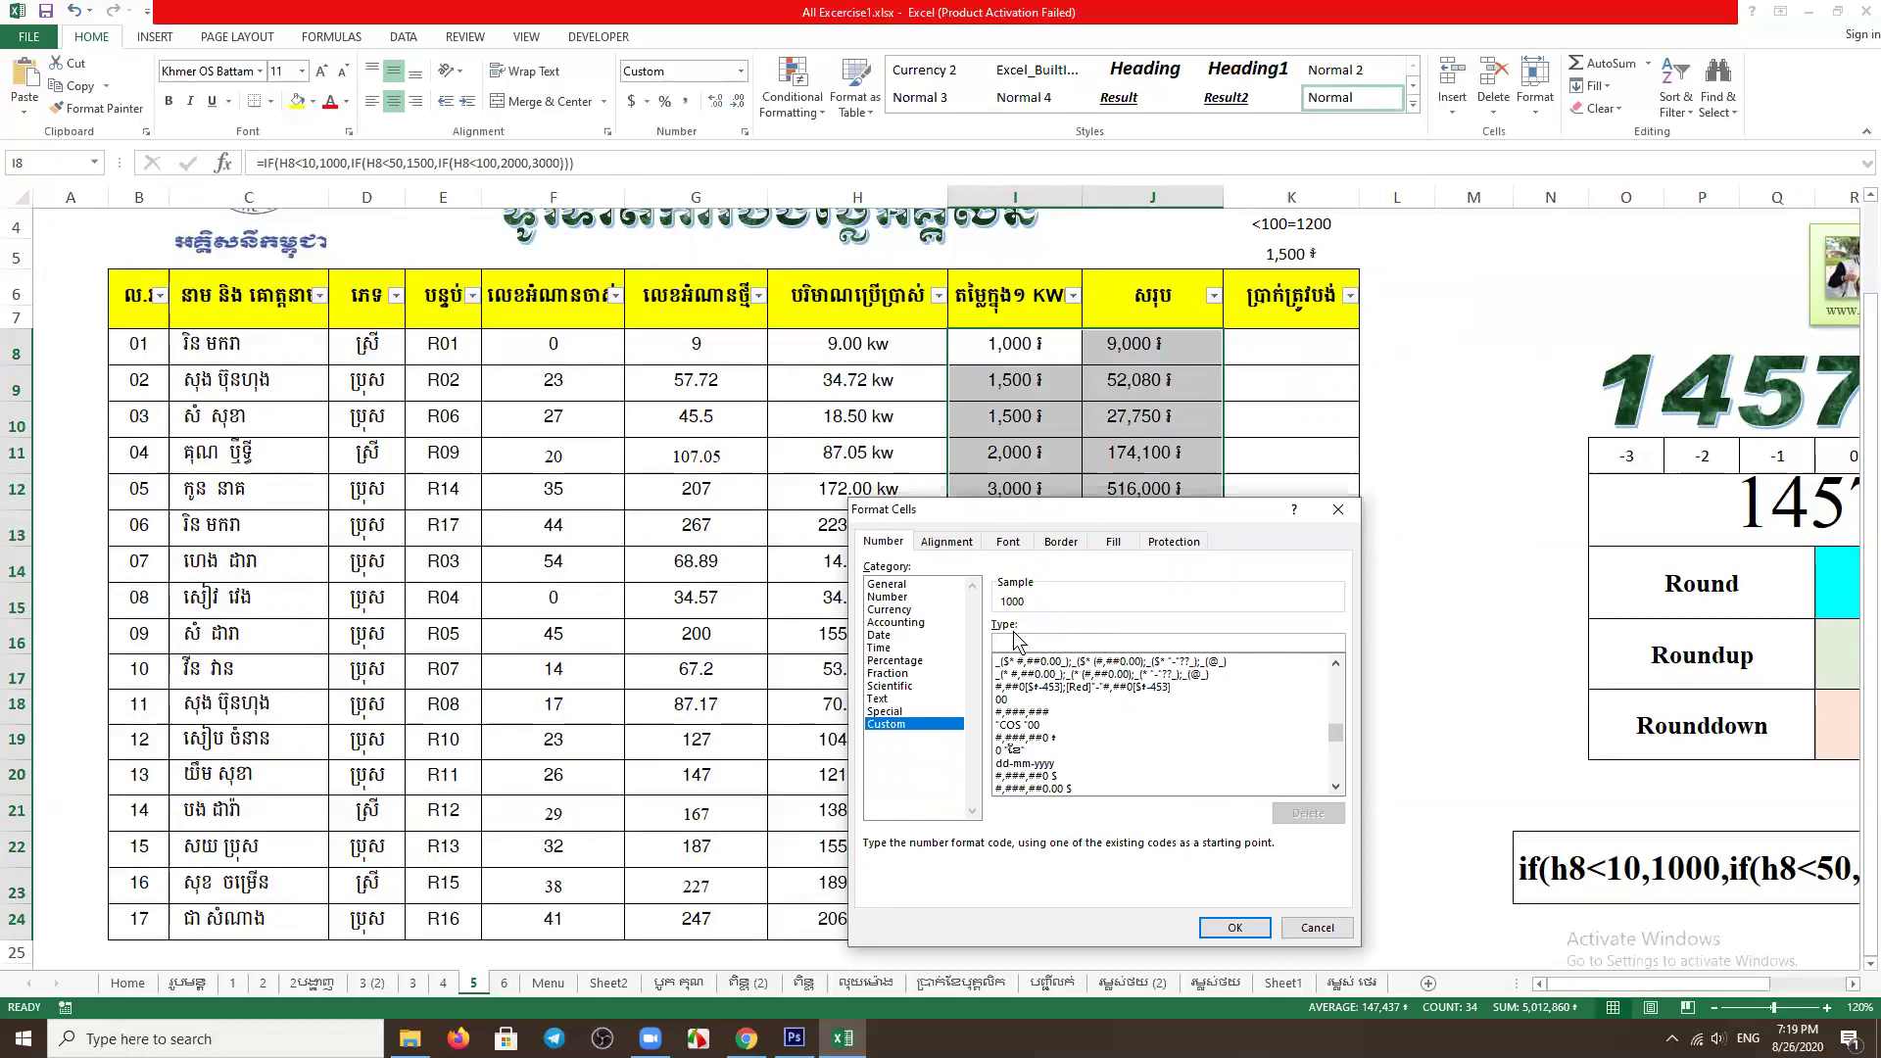
pyautogui.write('#')
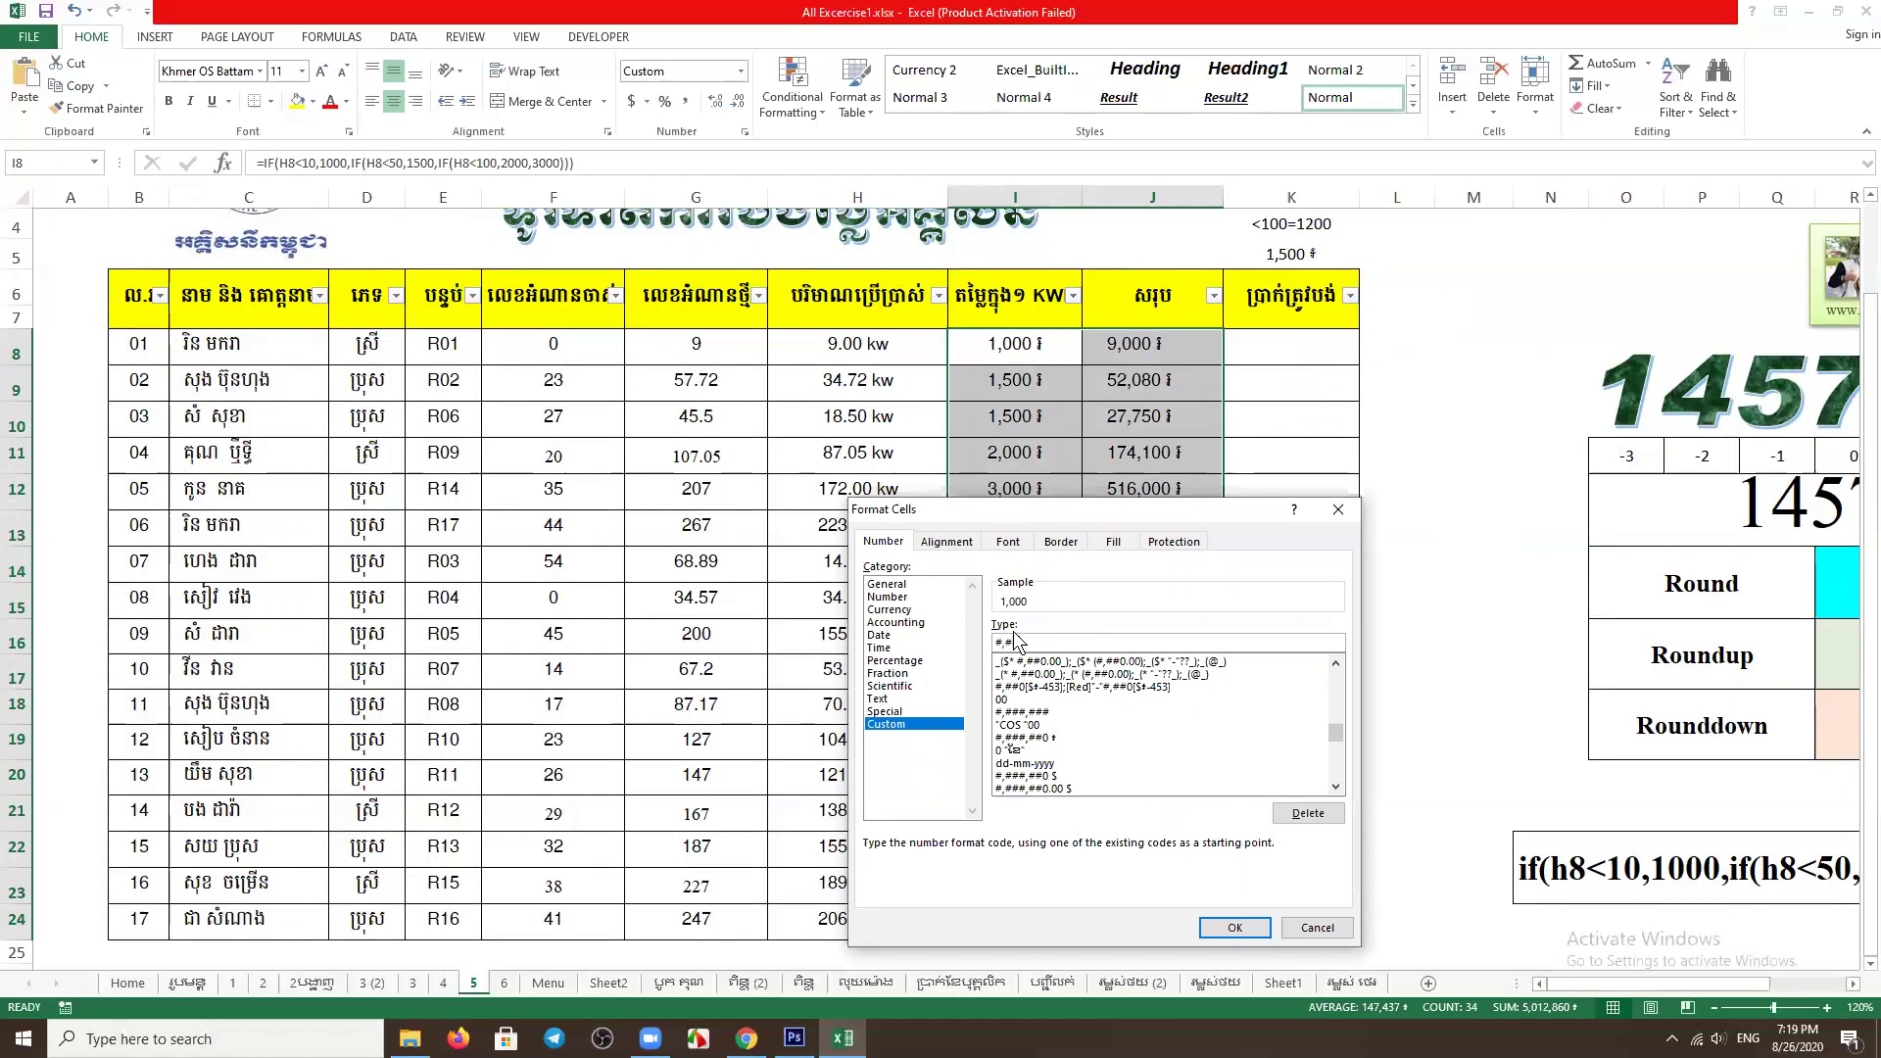
pyautogui.write(',')
pyautogui.write('##,##0')
pyautogui.write('៛')
pyautogui.click(1215, 927)
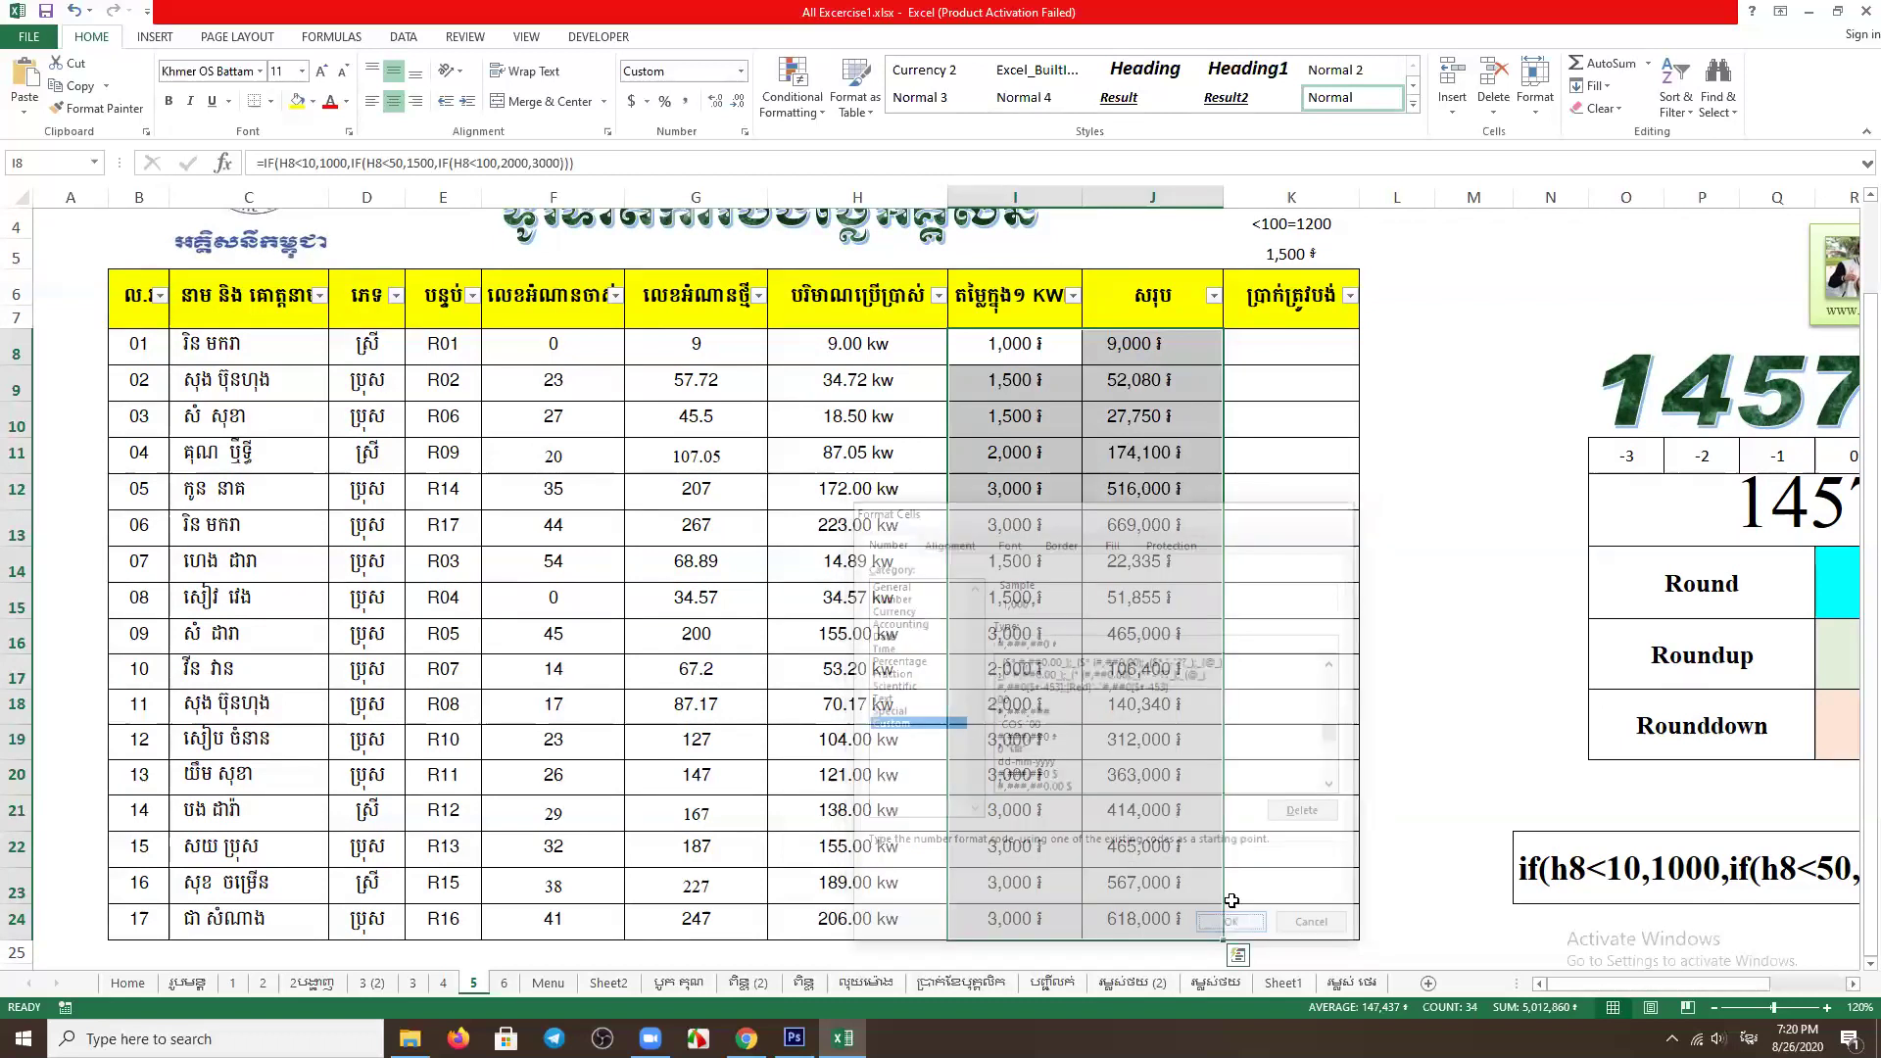
pyautogui.click(1265, 565)
pyautogui.click(1130, 454)
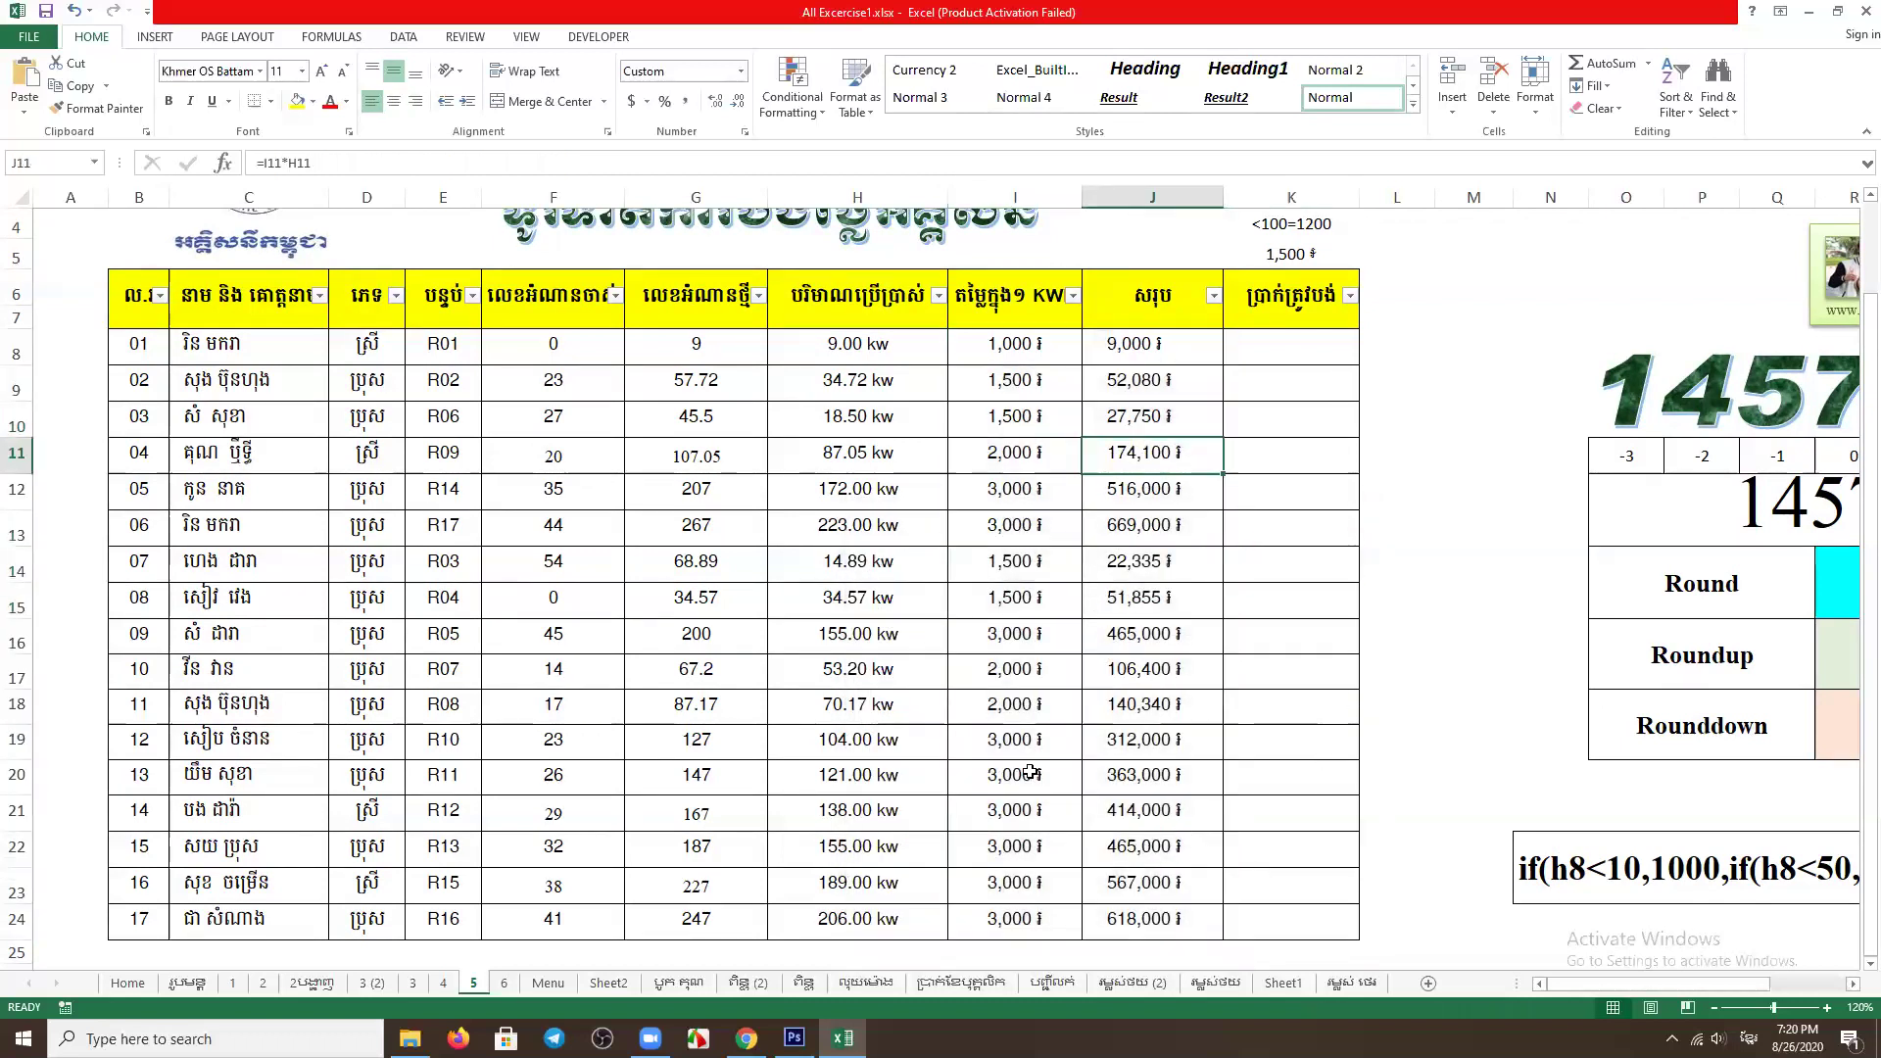
# Enter 1234 as customer 17's new meter reading in G24.
pyautogui.click(706, 921)
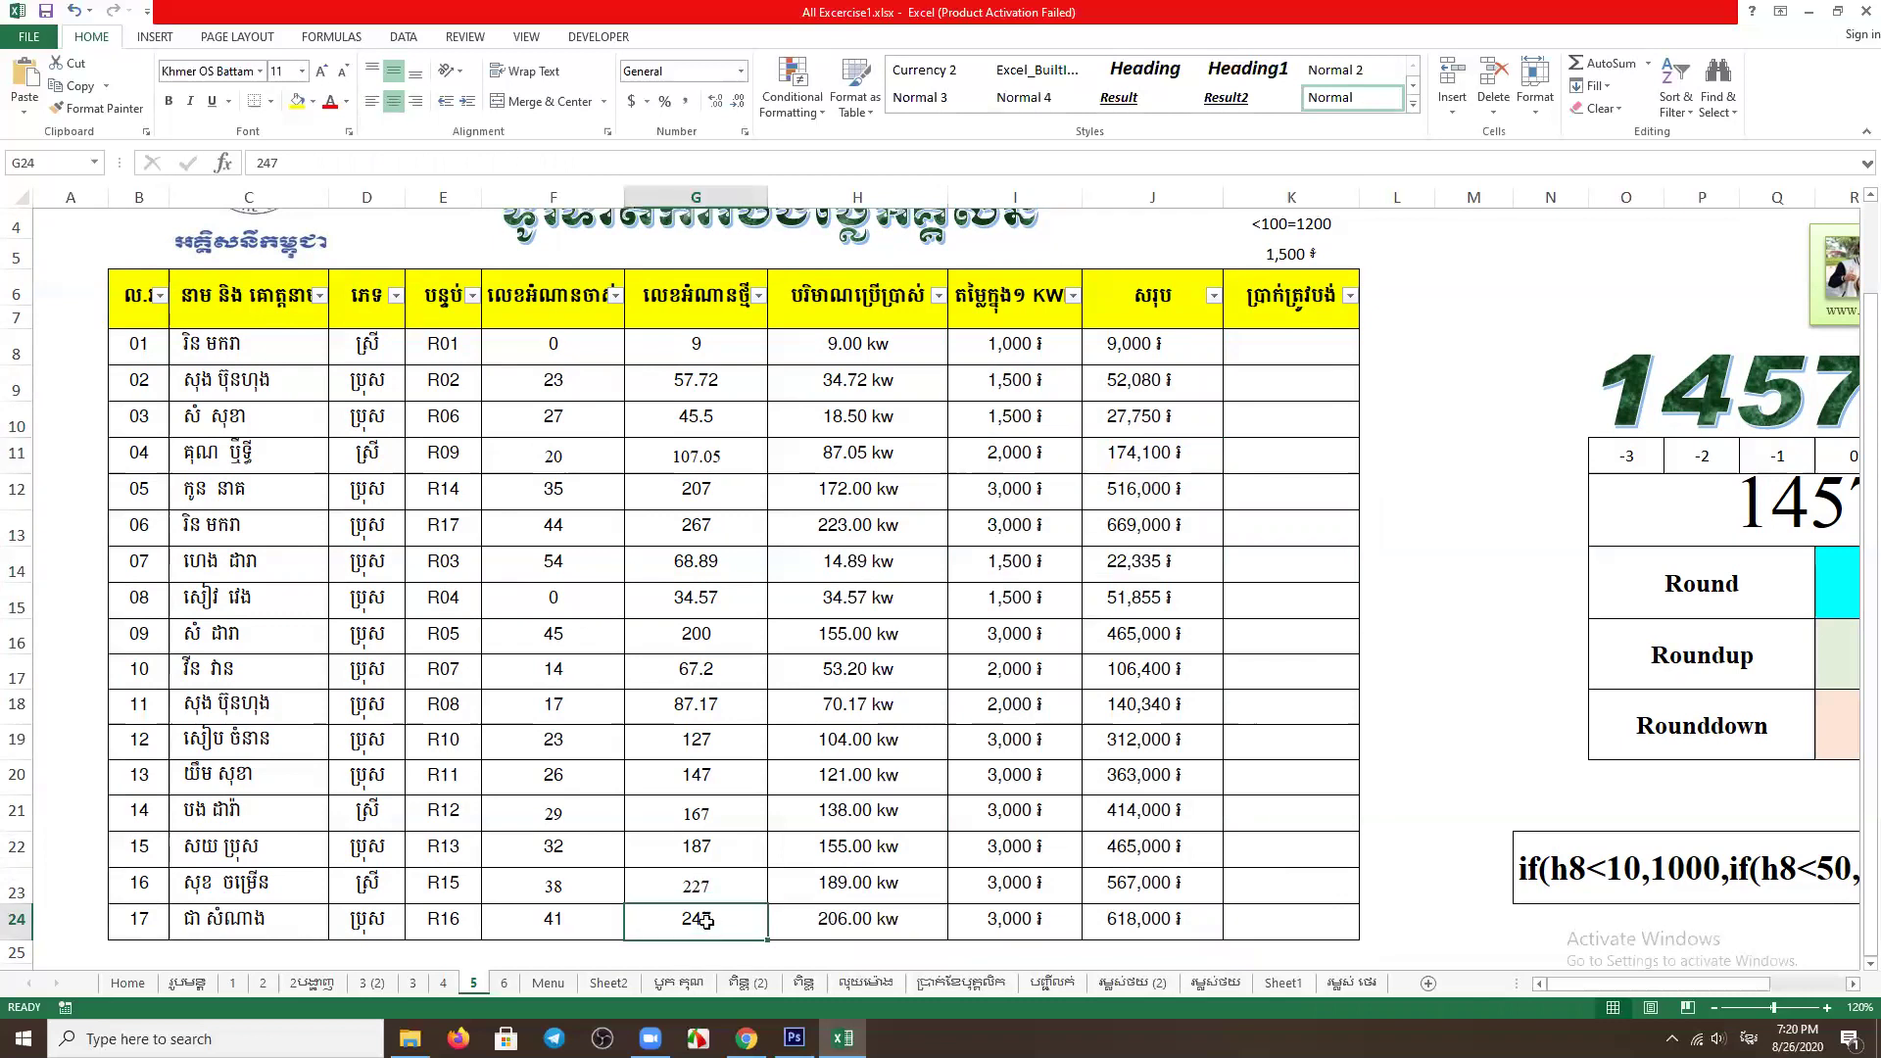
pyautogui.hotkey('alt', 'shift')
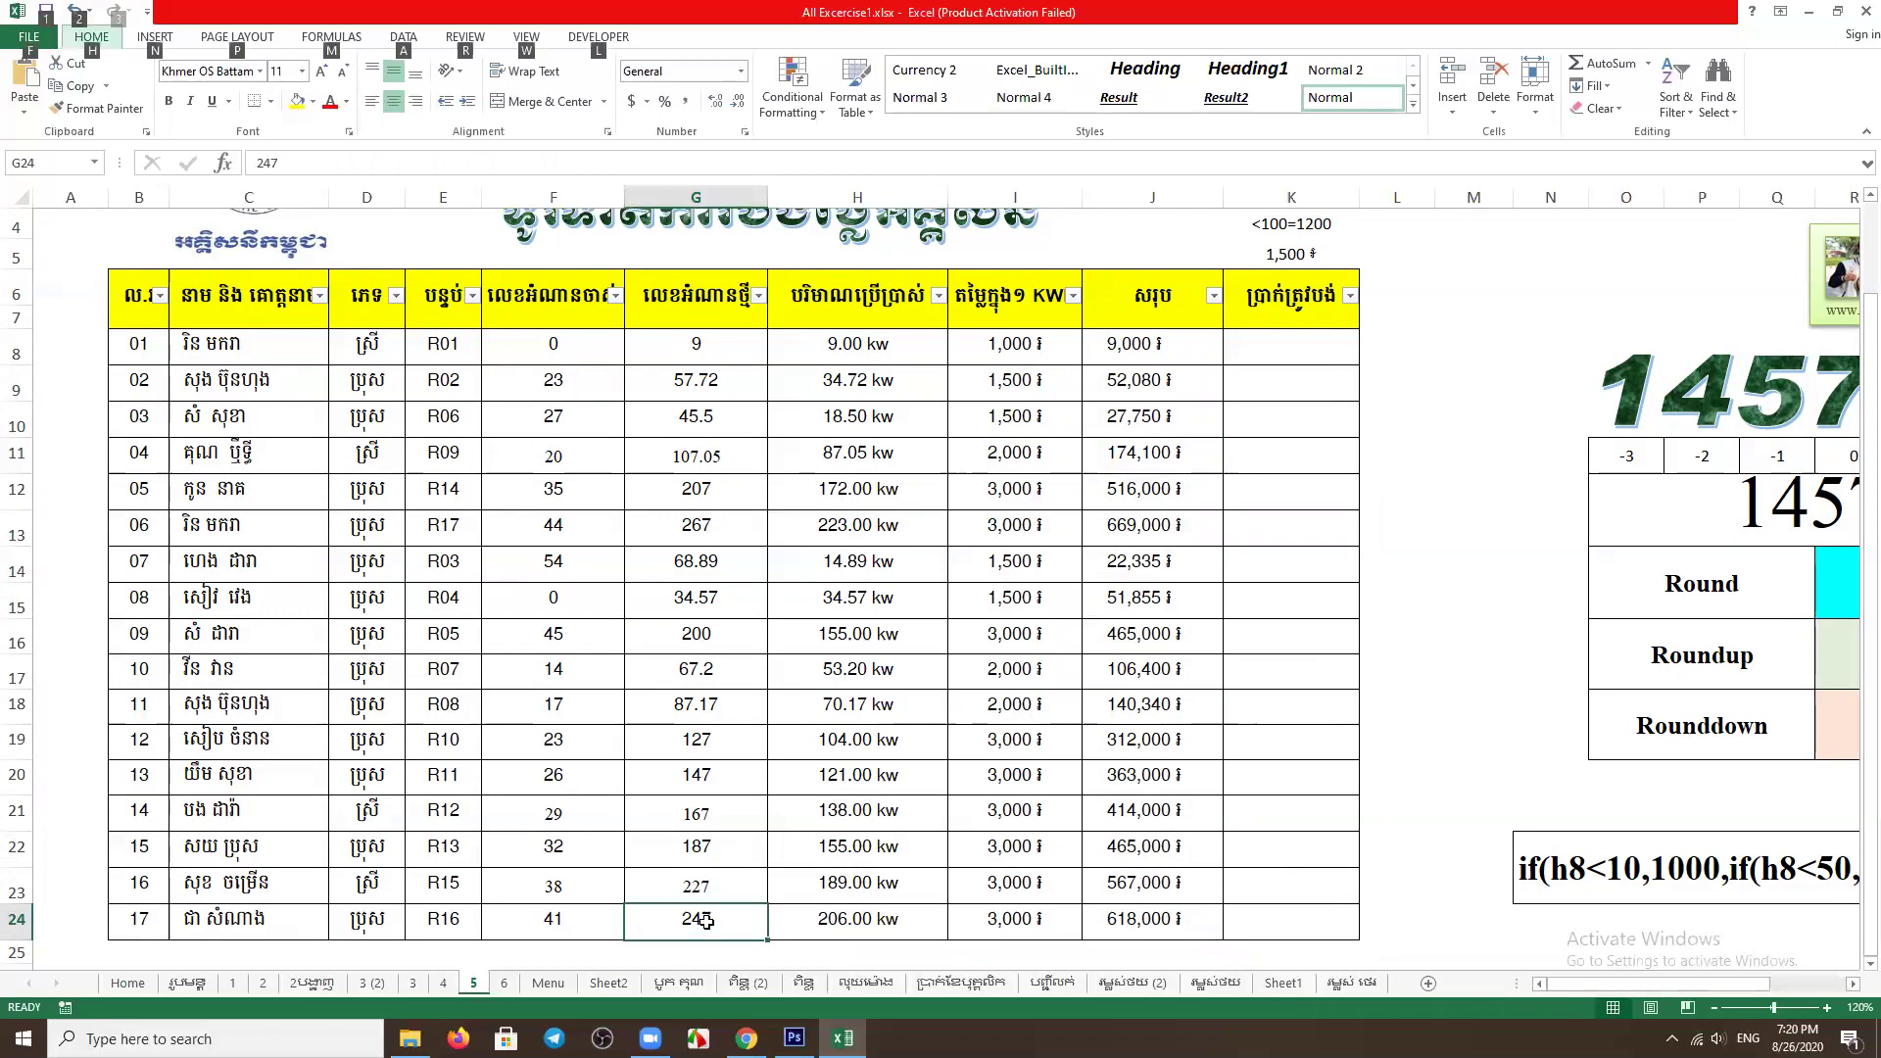
pyautogui.hotkey('alt', '2')
pyautogui.press('Escape')
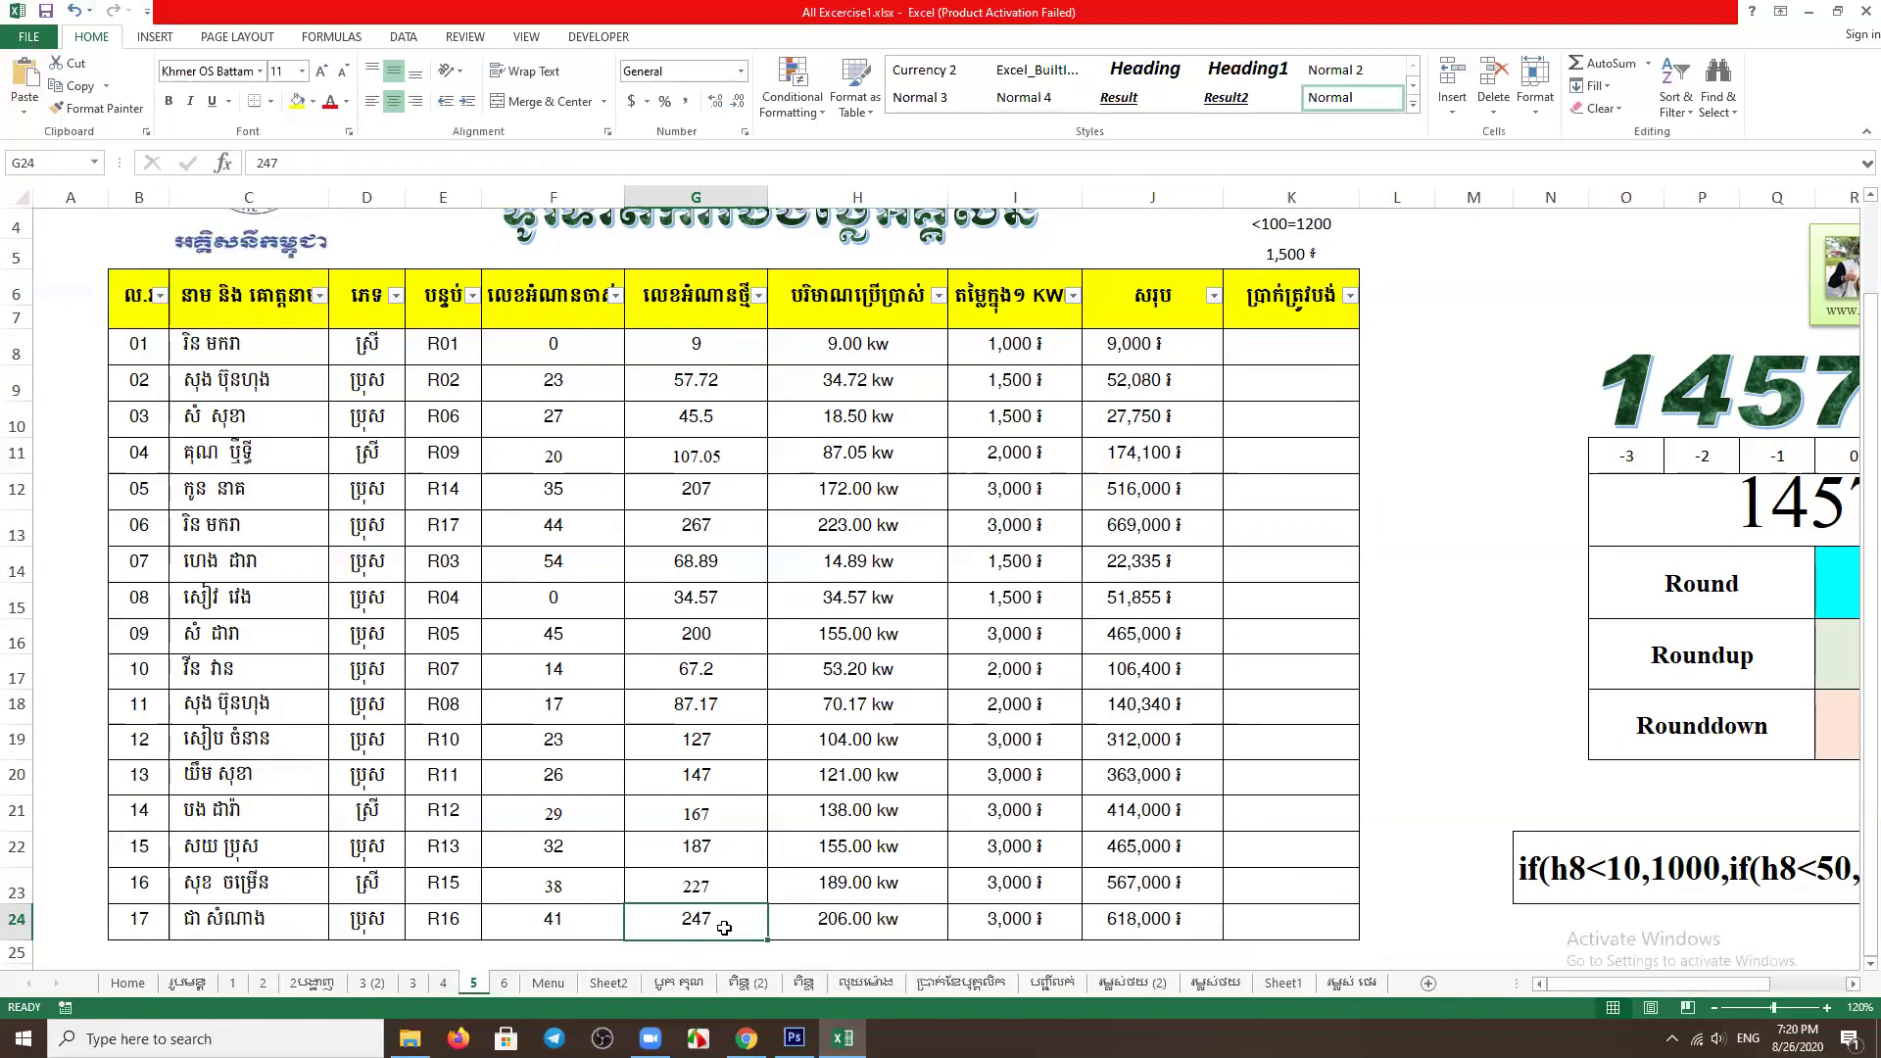
pyautogui.write('1234')
pyautogui.click(889, 896)
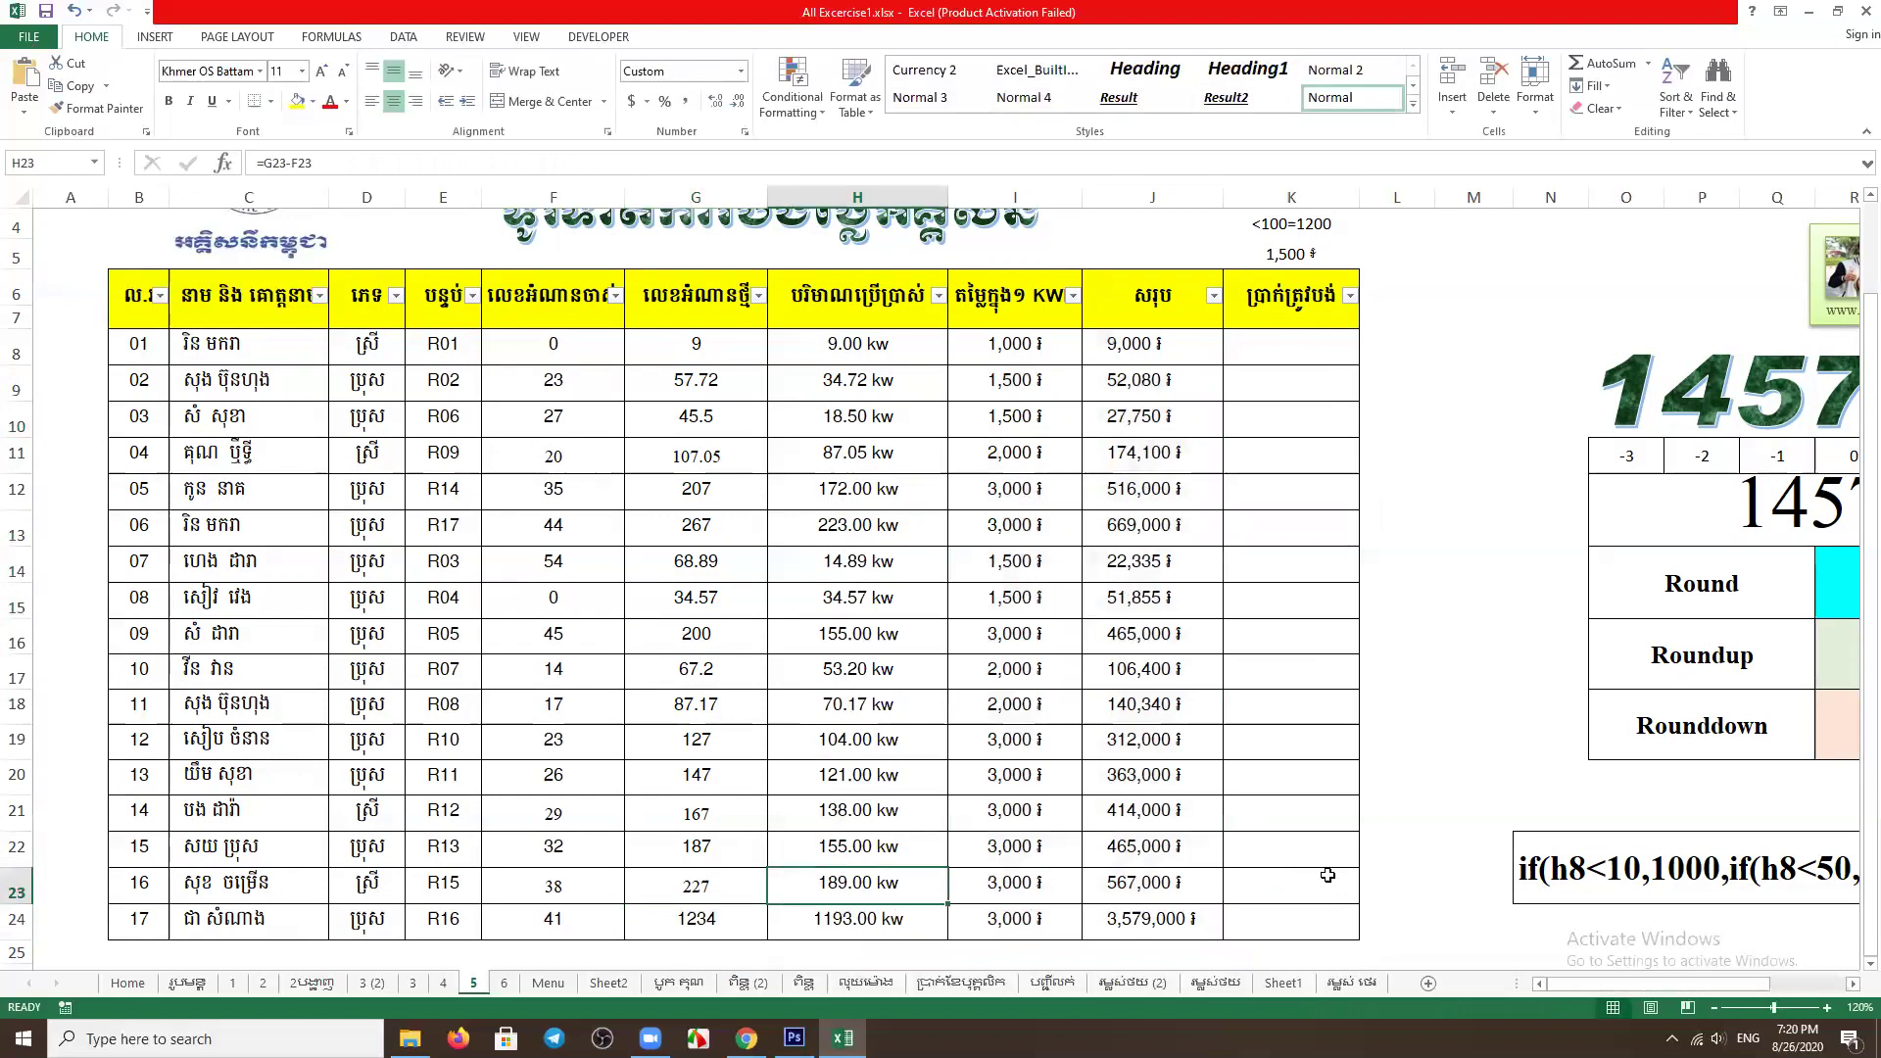
# Check the recalculated last-customer total of 3,579,000 ៛ in J24.
pyautogui.scroll(-1, 1396, 853)
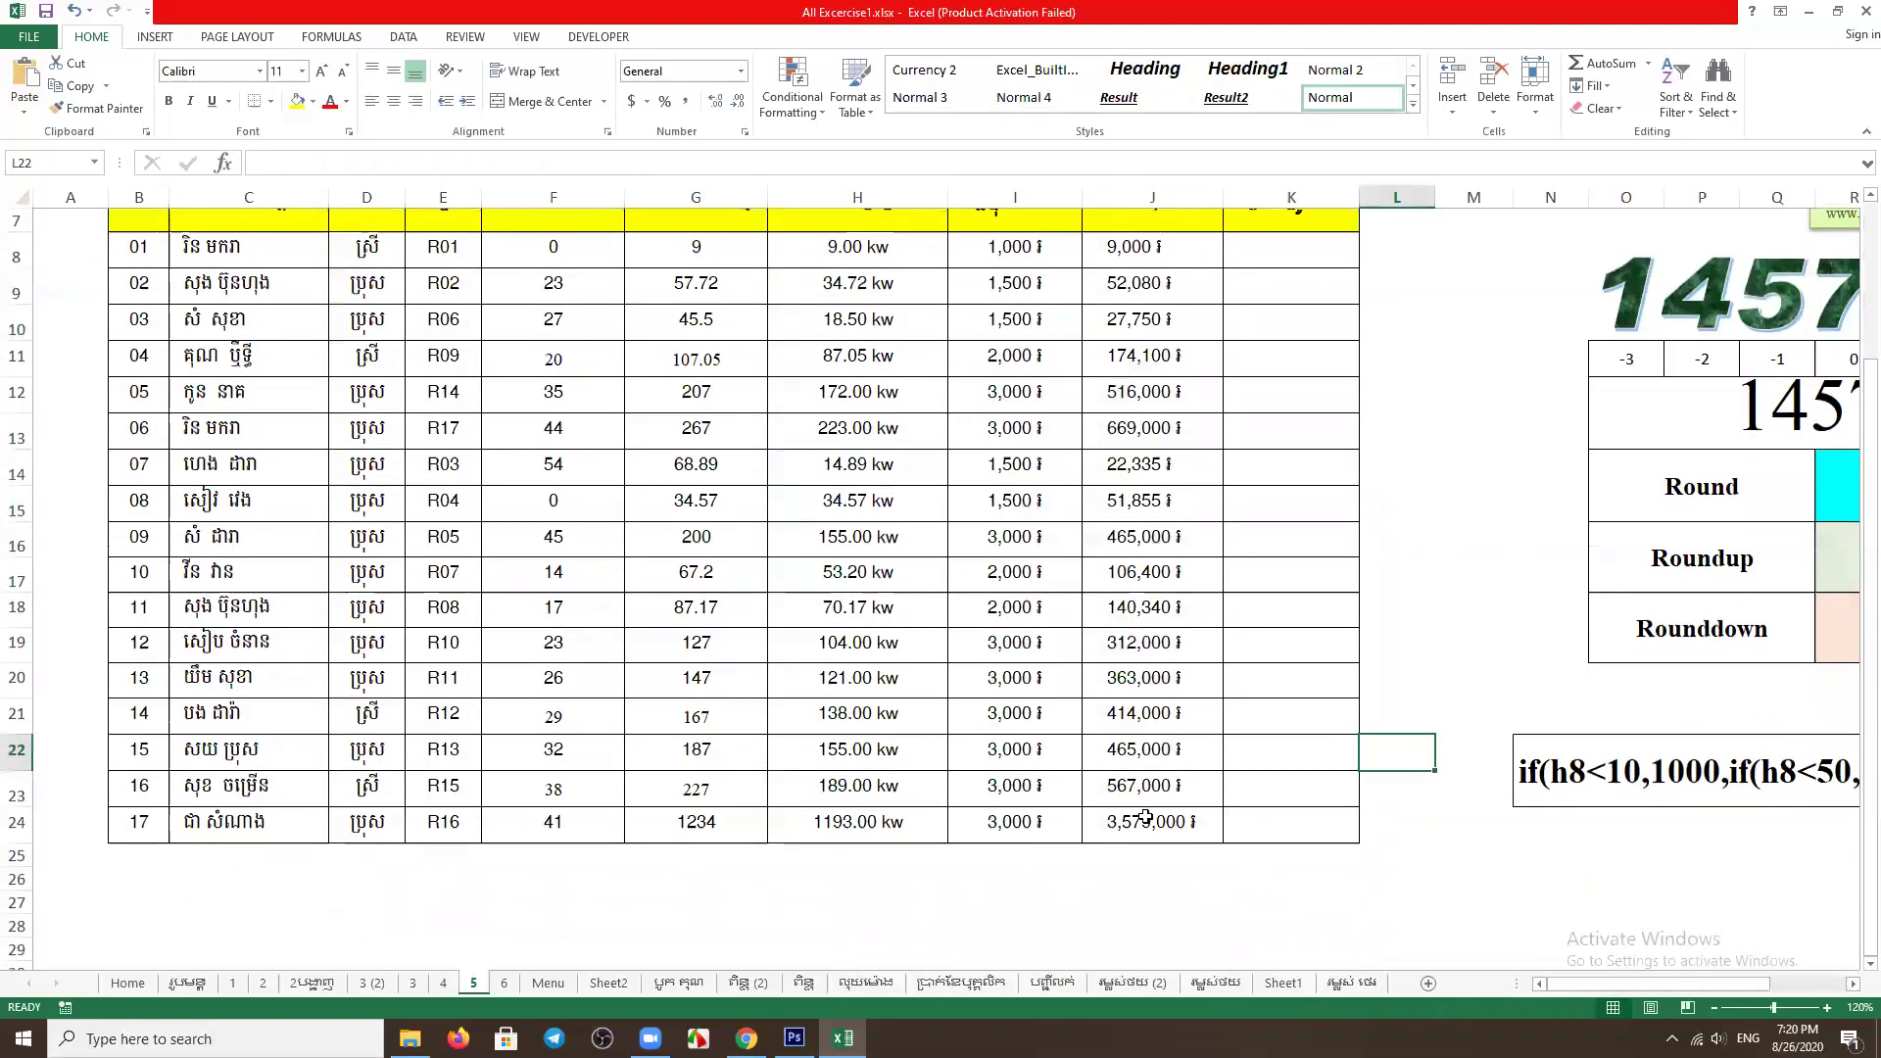
pyautogui.click(1216, 835)
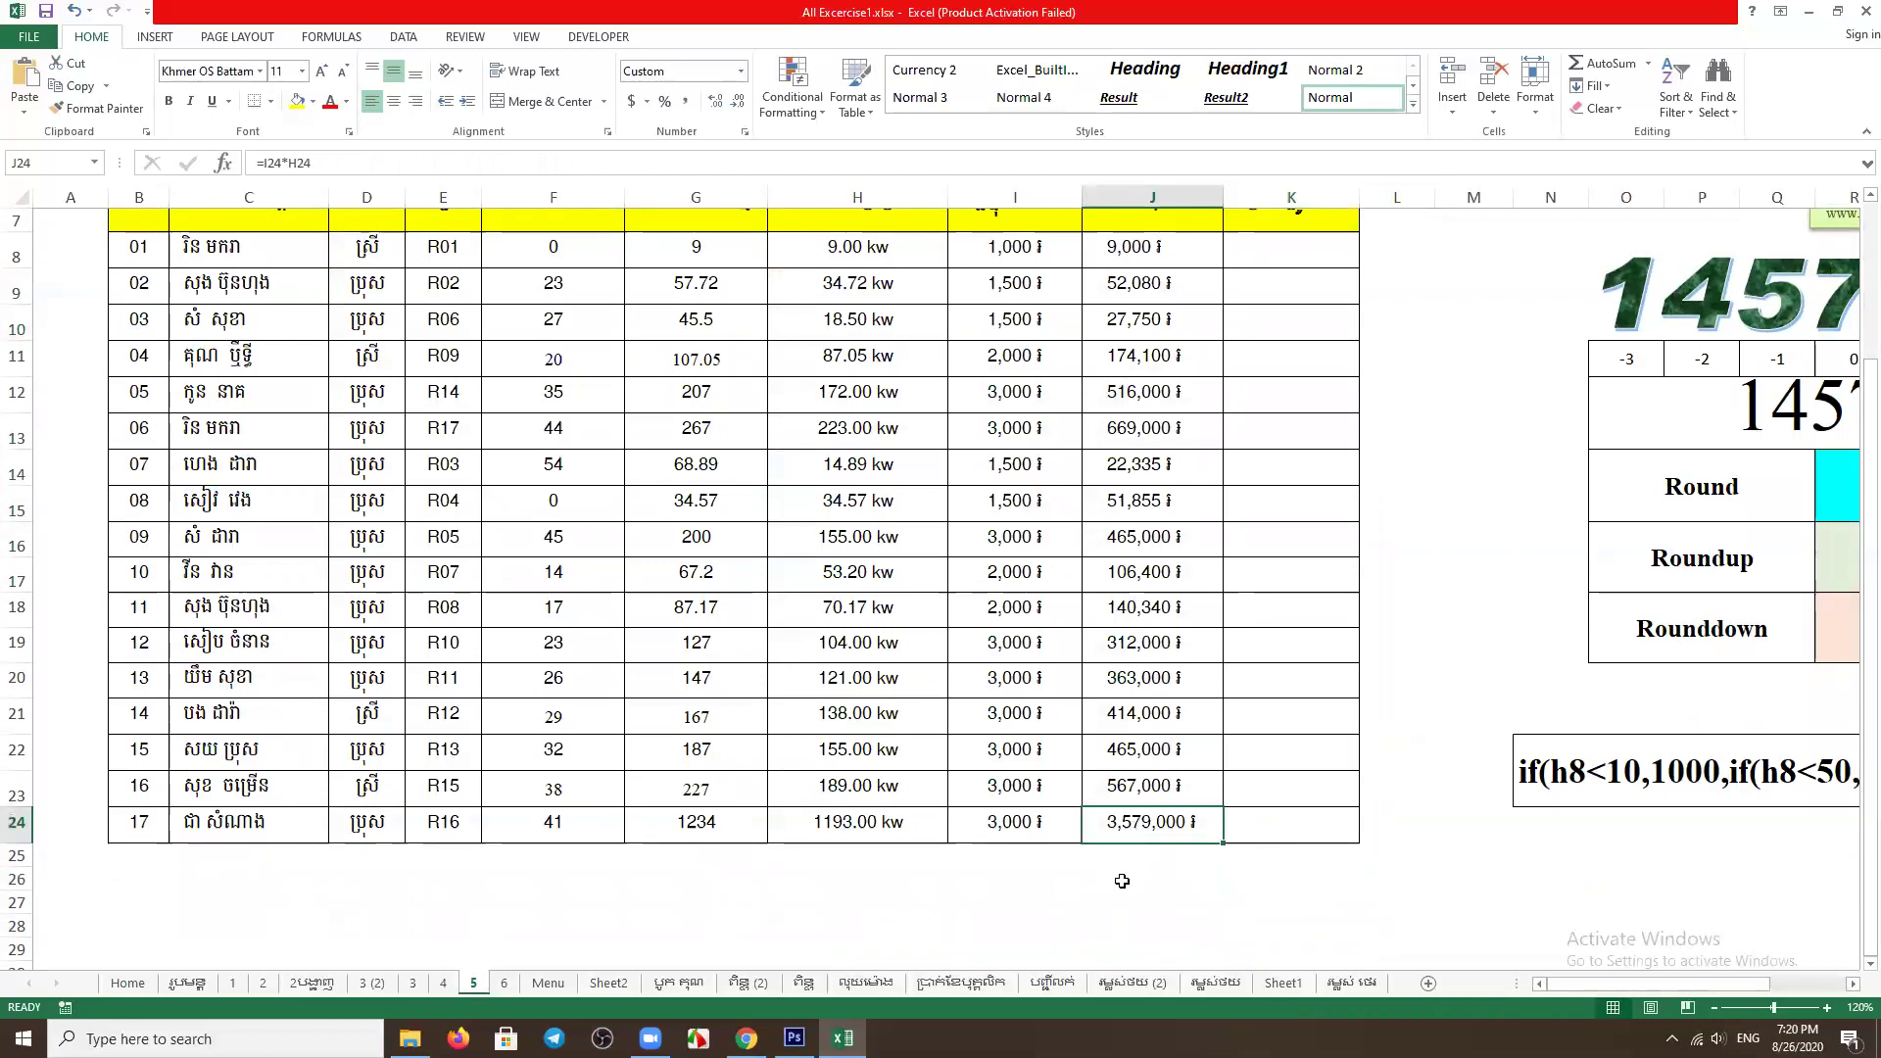
pyautogui.scroll(3, 1122, 880)
pyautogui.scroll(-3, 1122, 892)
pyautogui.click(1121, 895)
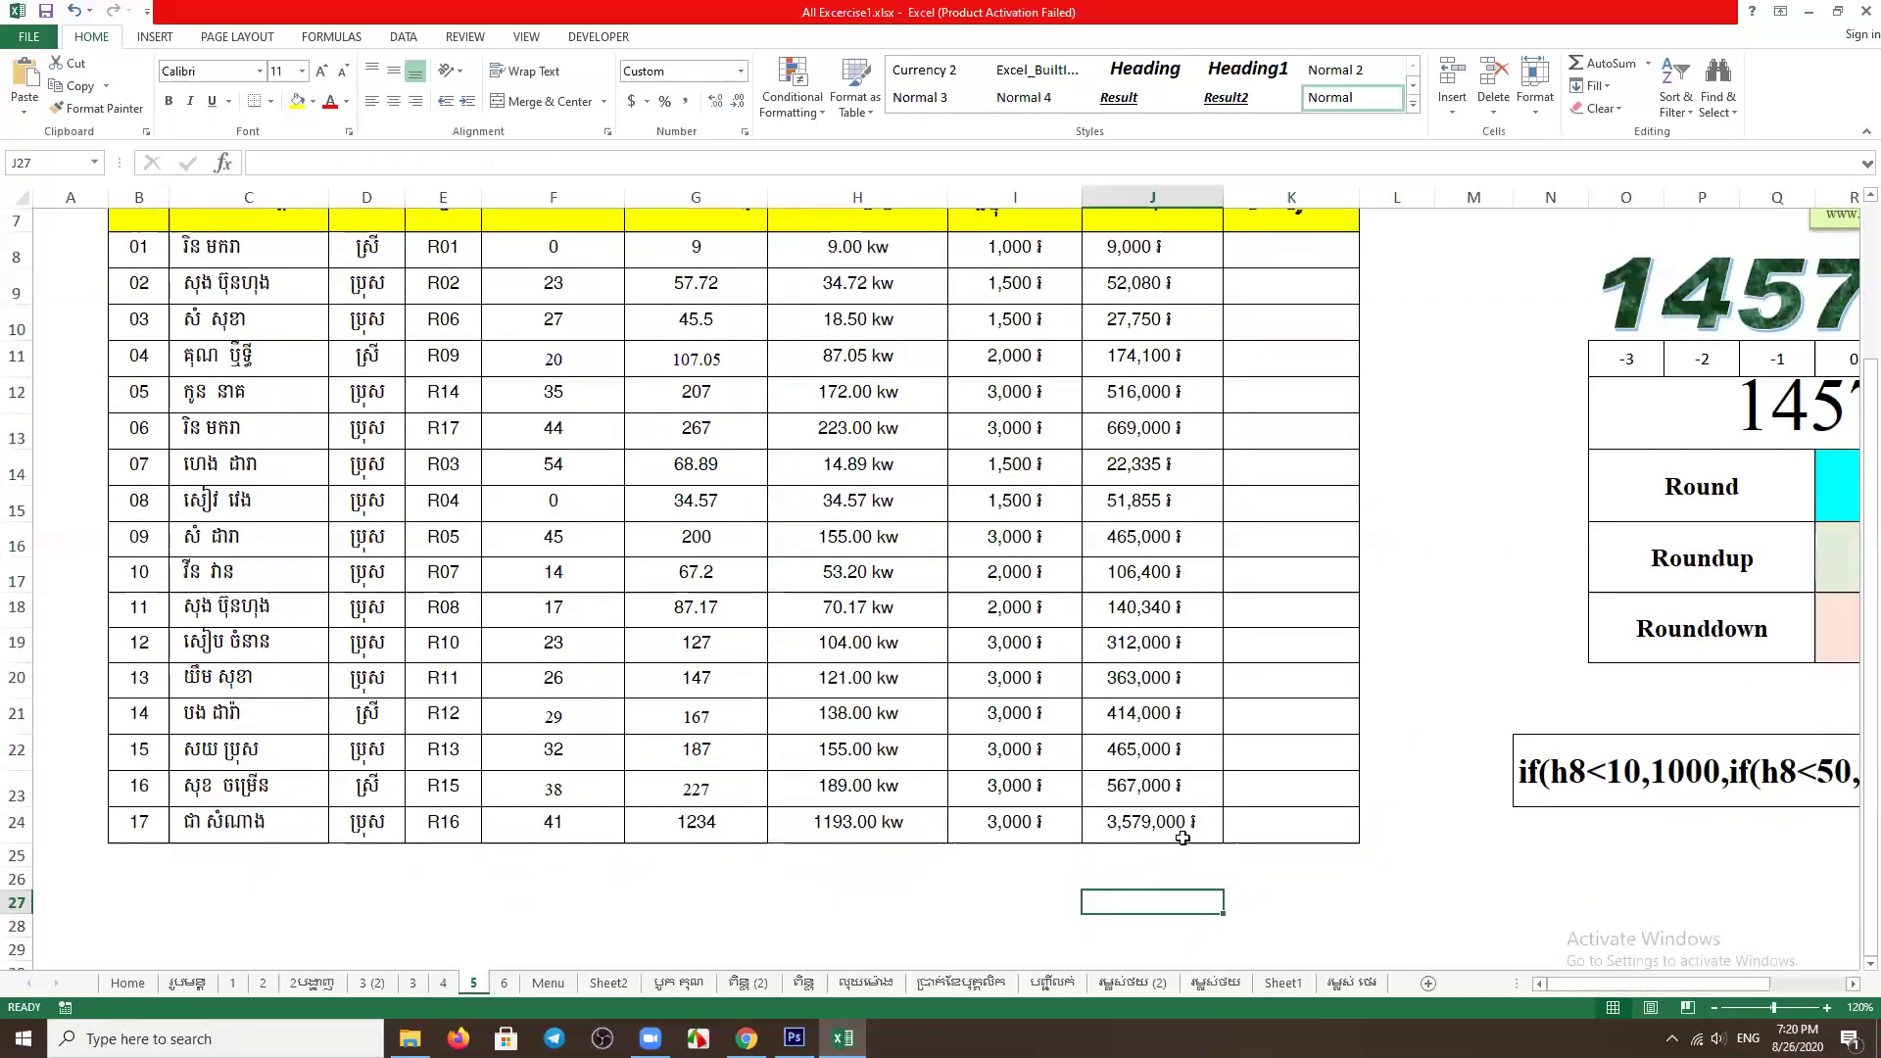
pyautogui.press('Up')
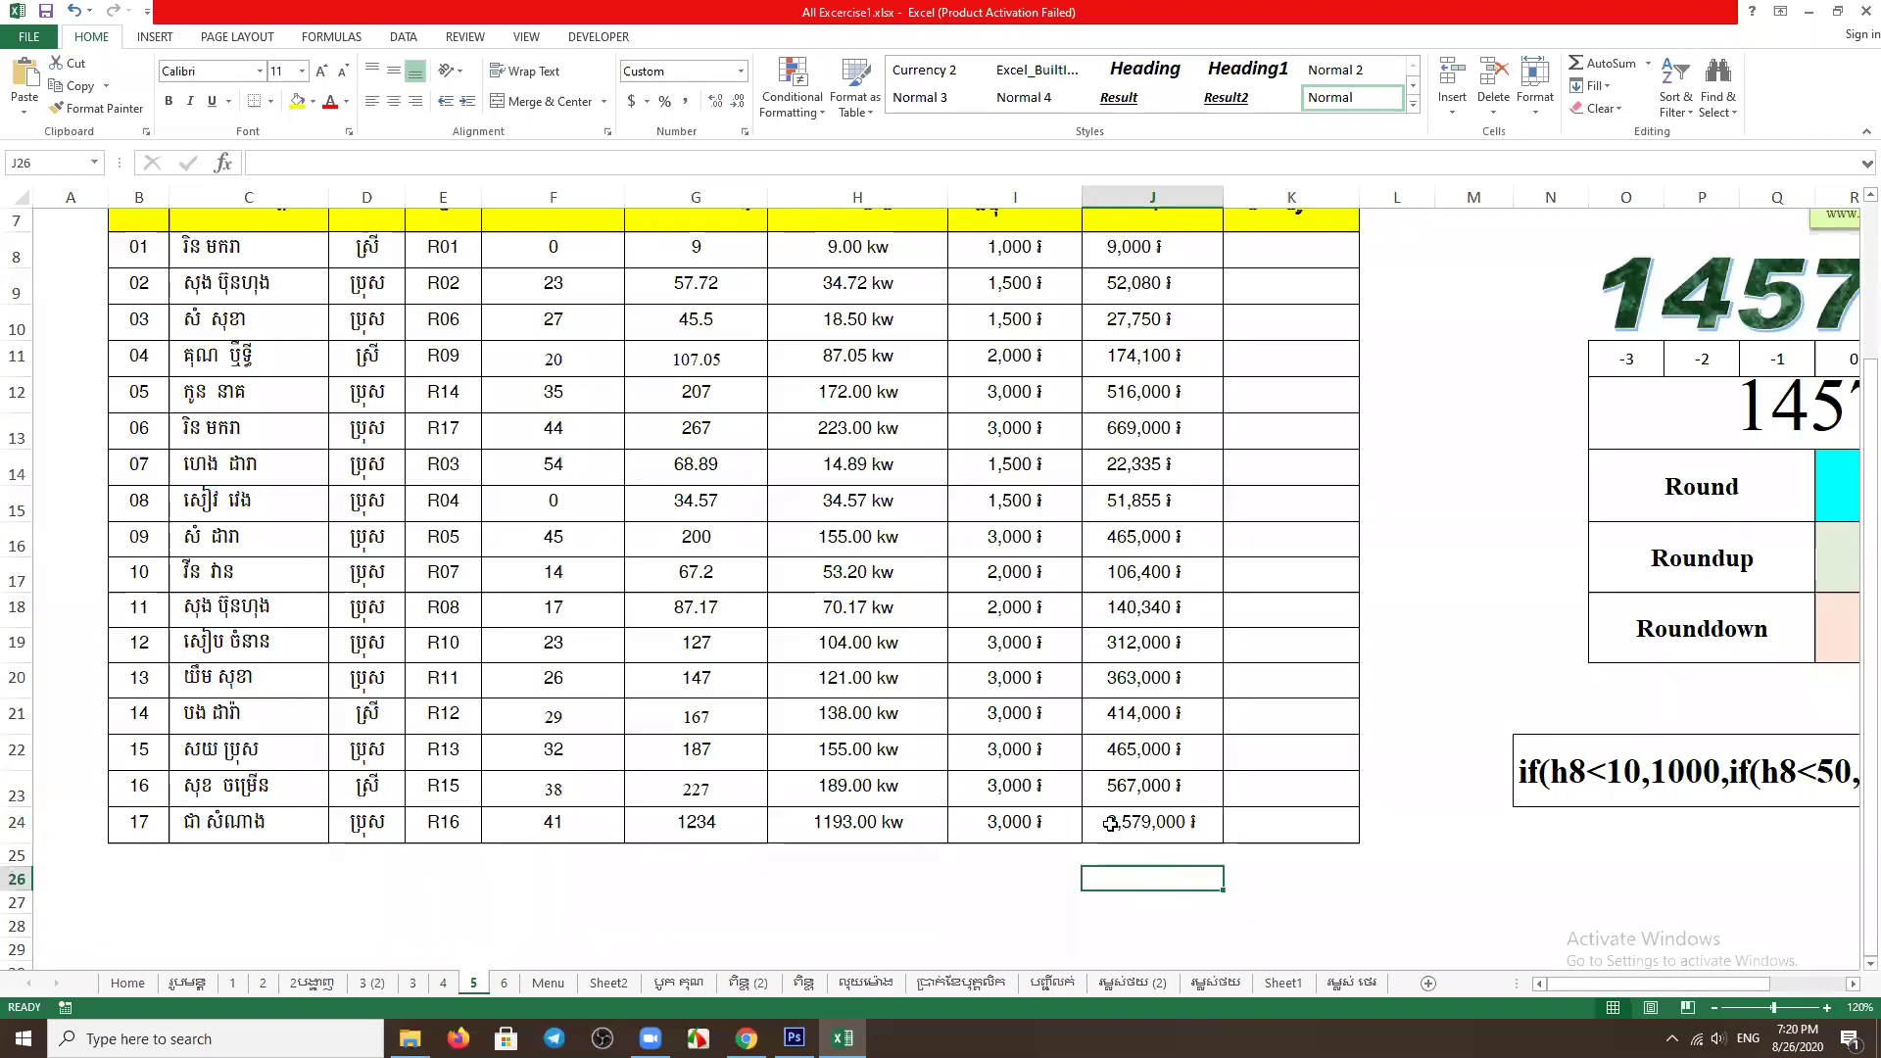
pyautogui.click(1110, 824)
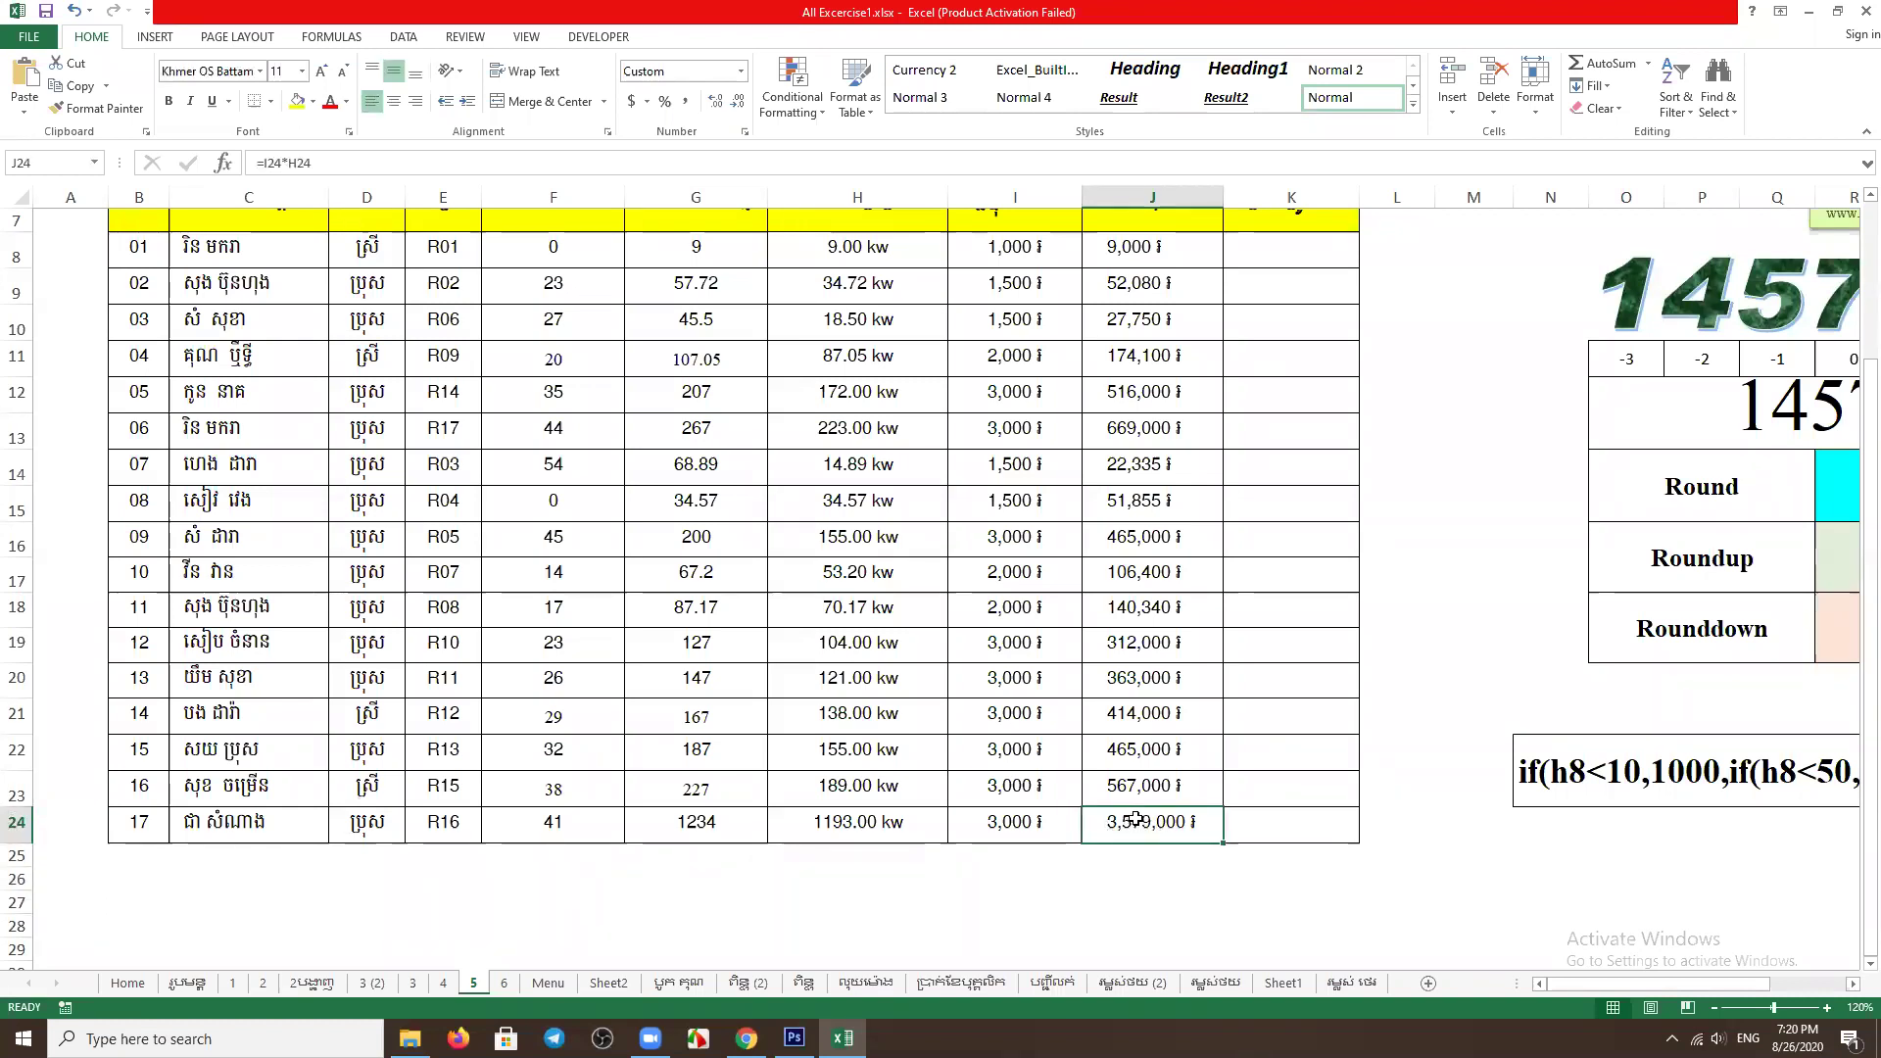
pyautogui.click(1268, 926)
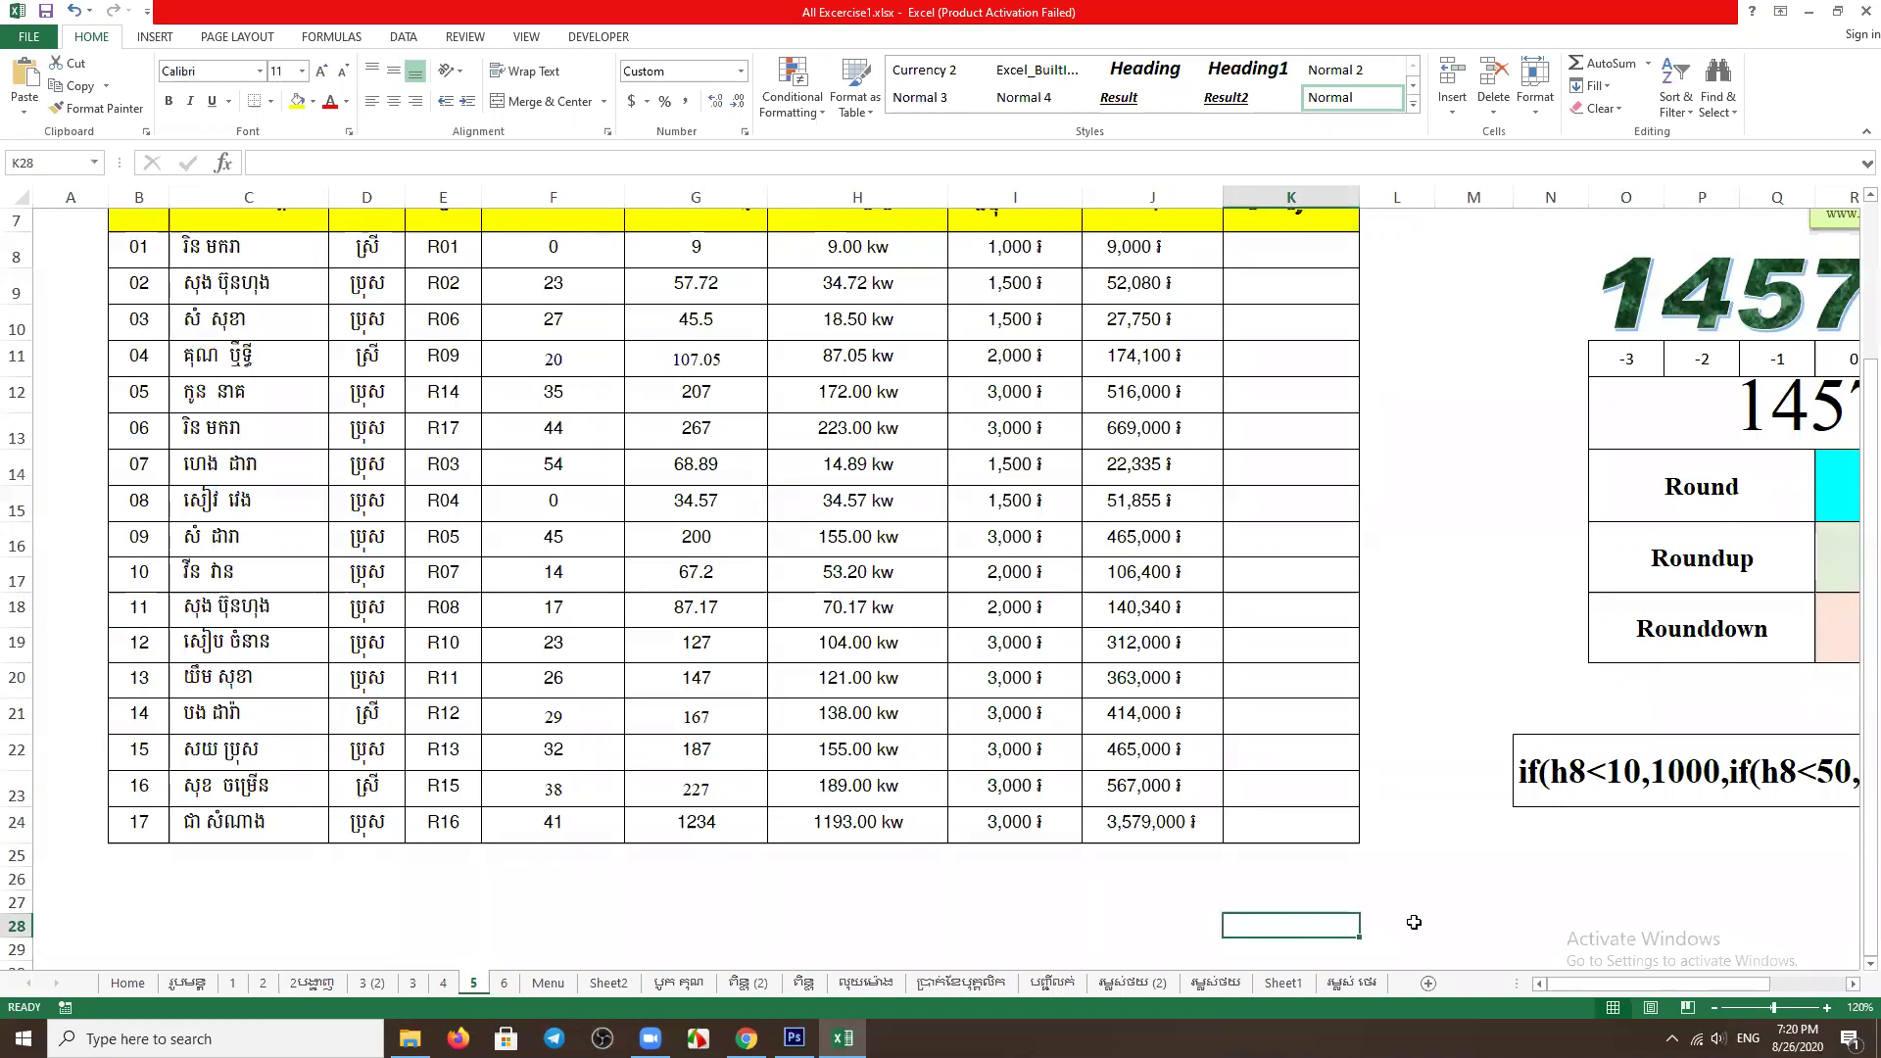
pyautogui.click(1403, 676)
pyautogui.scroll(2, 1404, 675)
pyautogui.scroll(-2, 1403, 675)
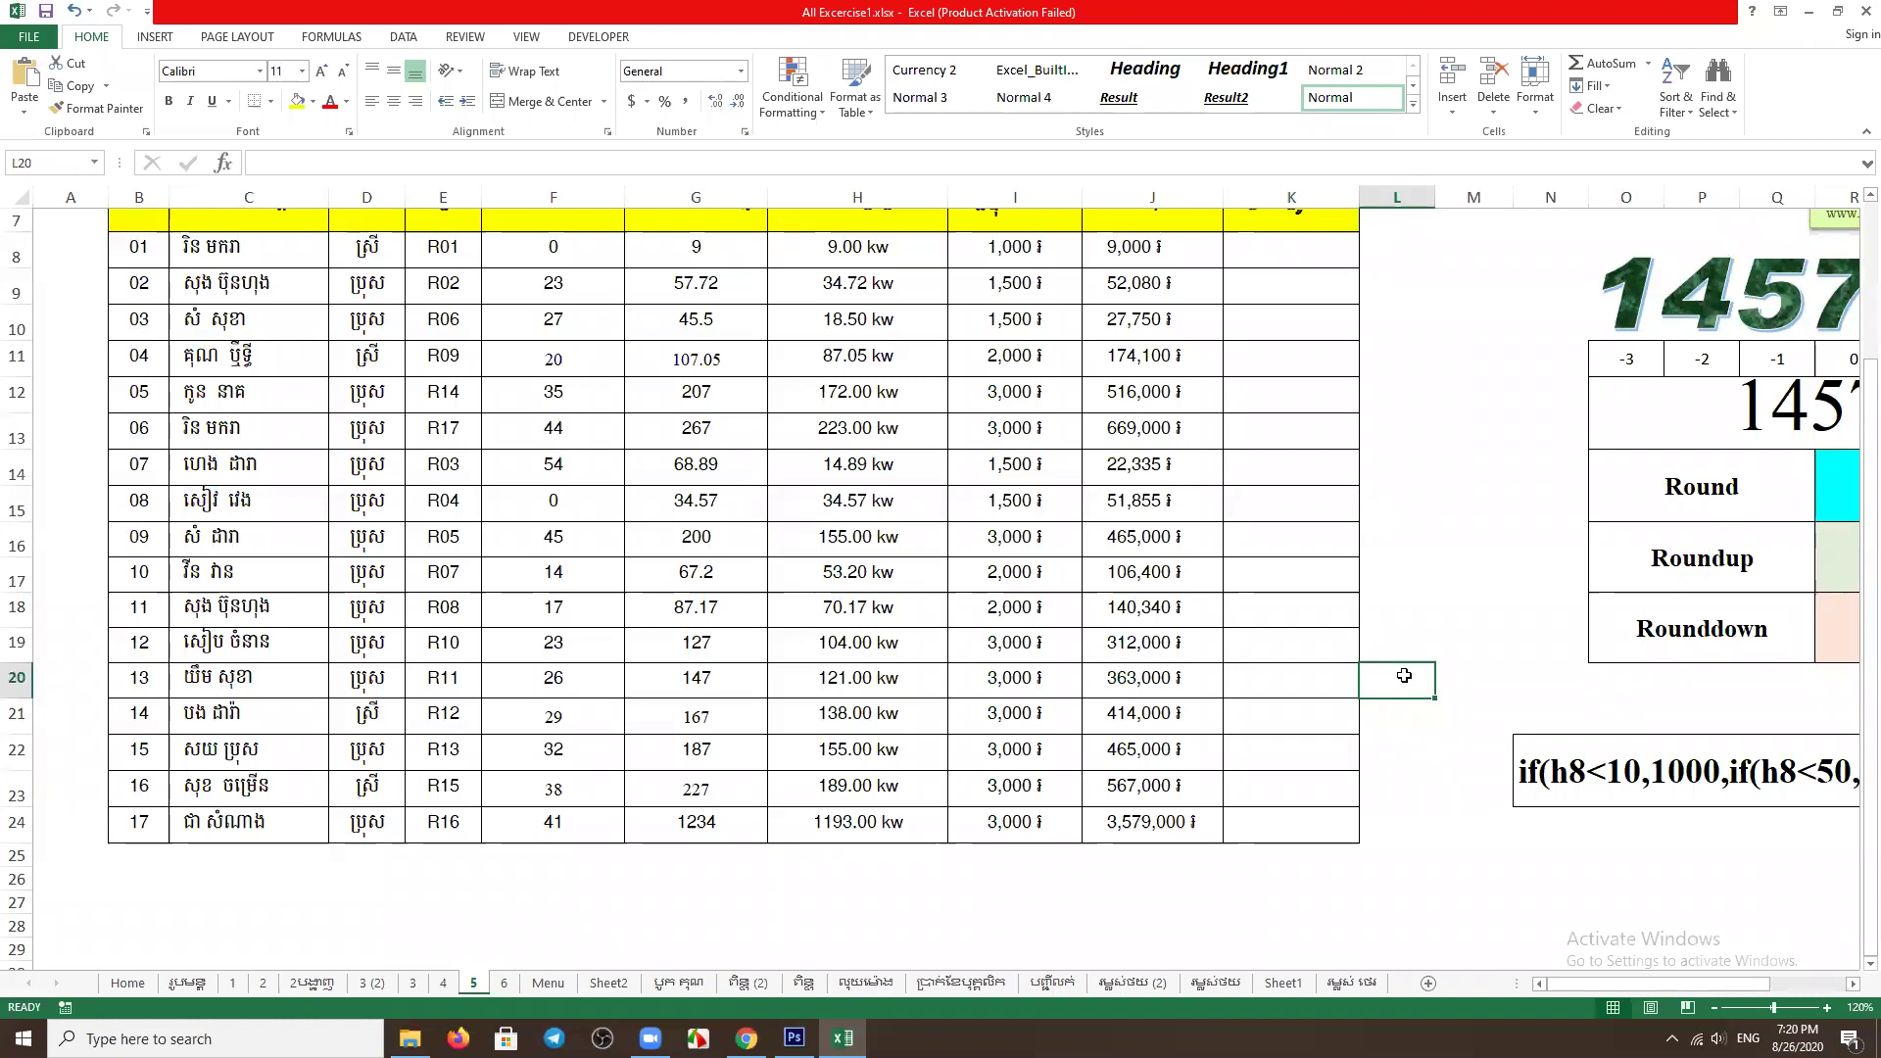
pyautogui.click(1399, 874)
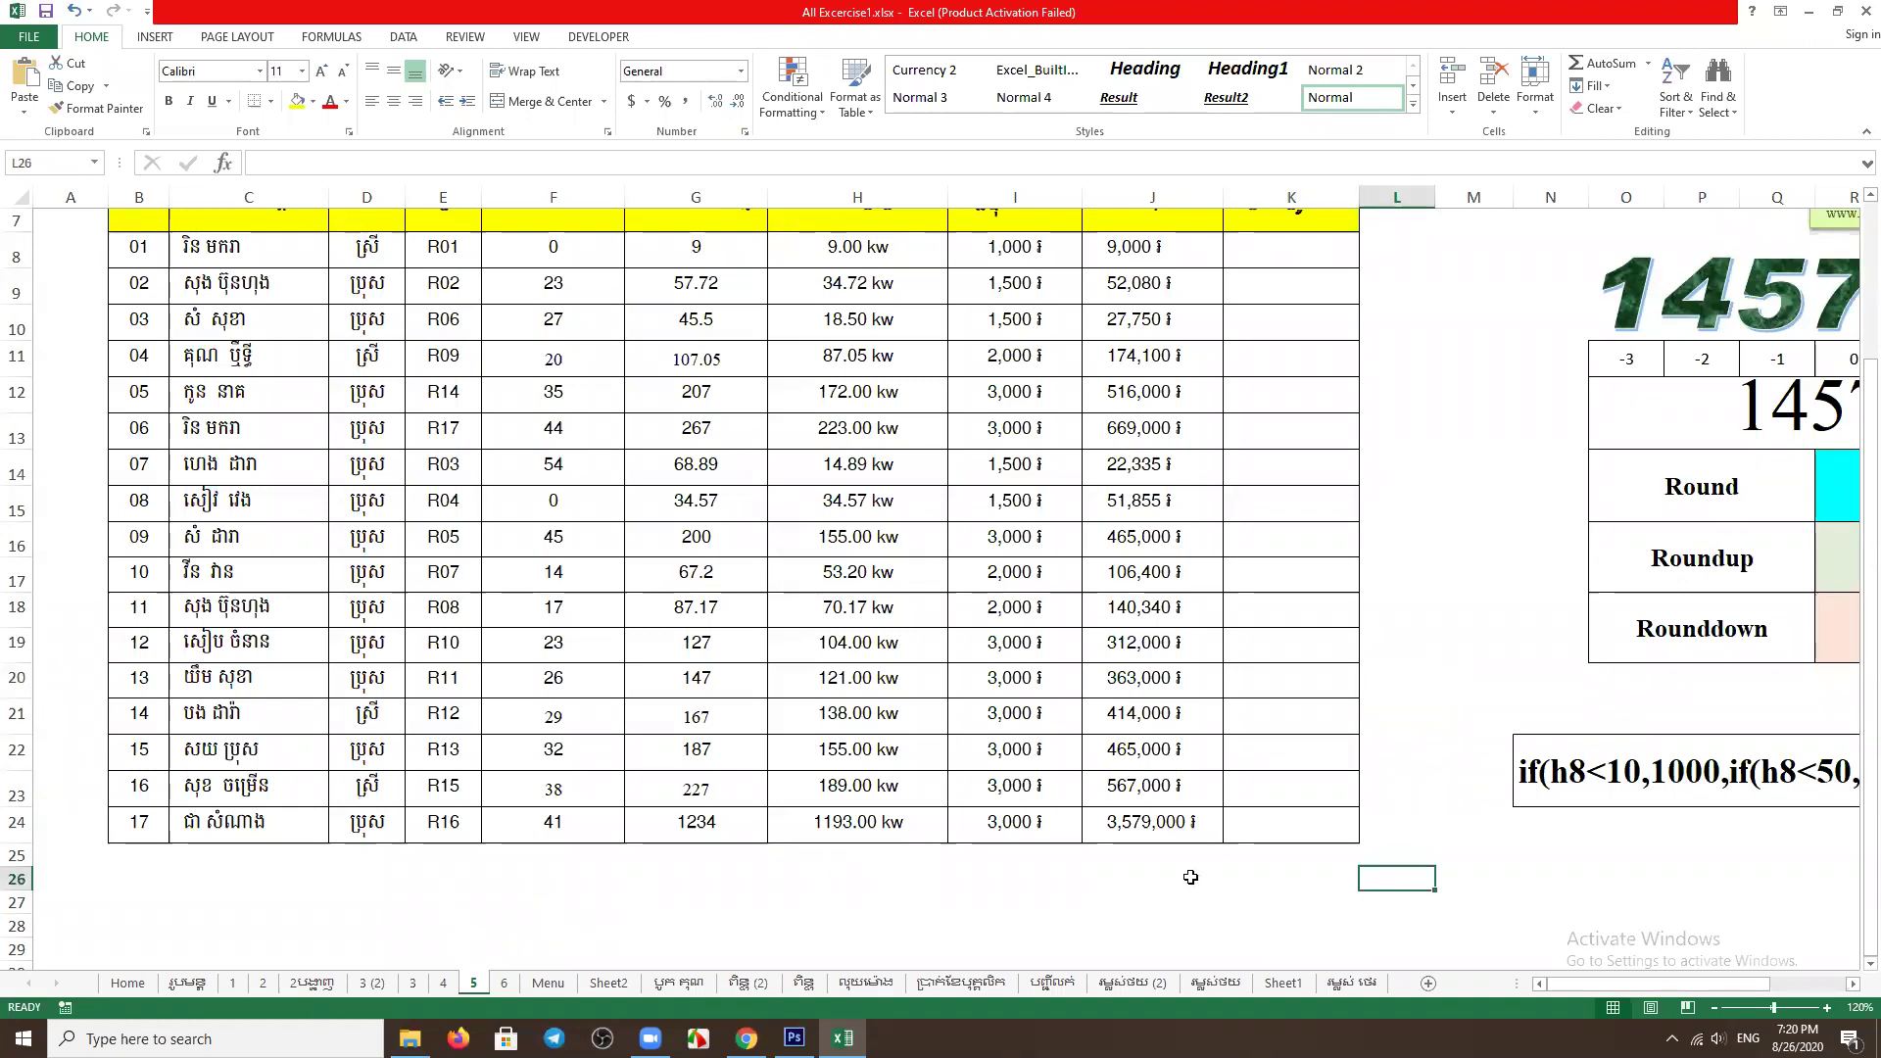
pyautogui.click(1117, 826)
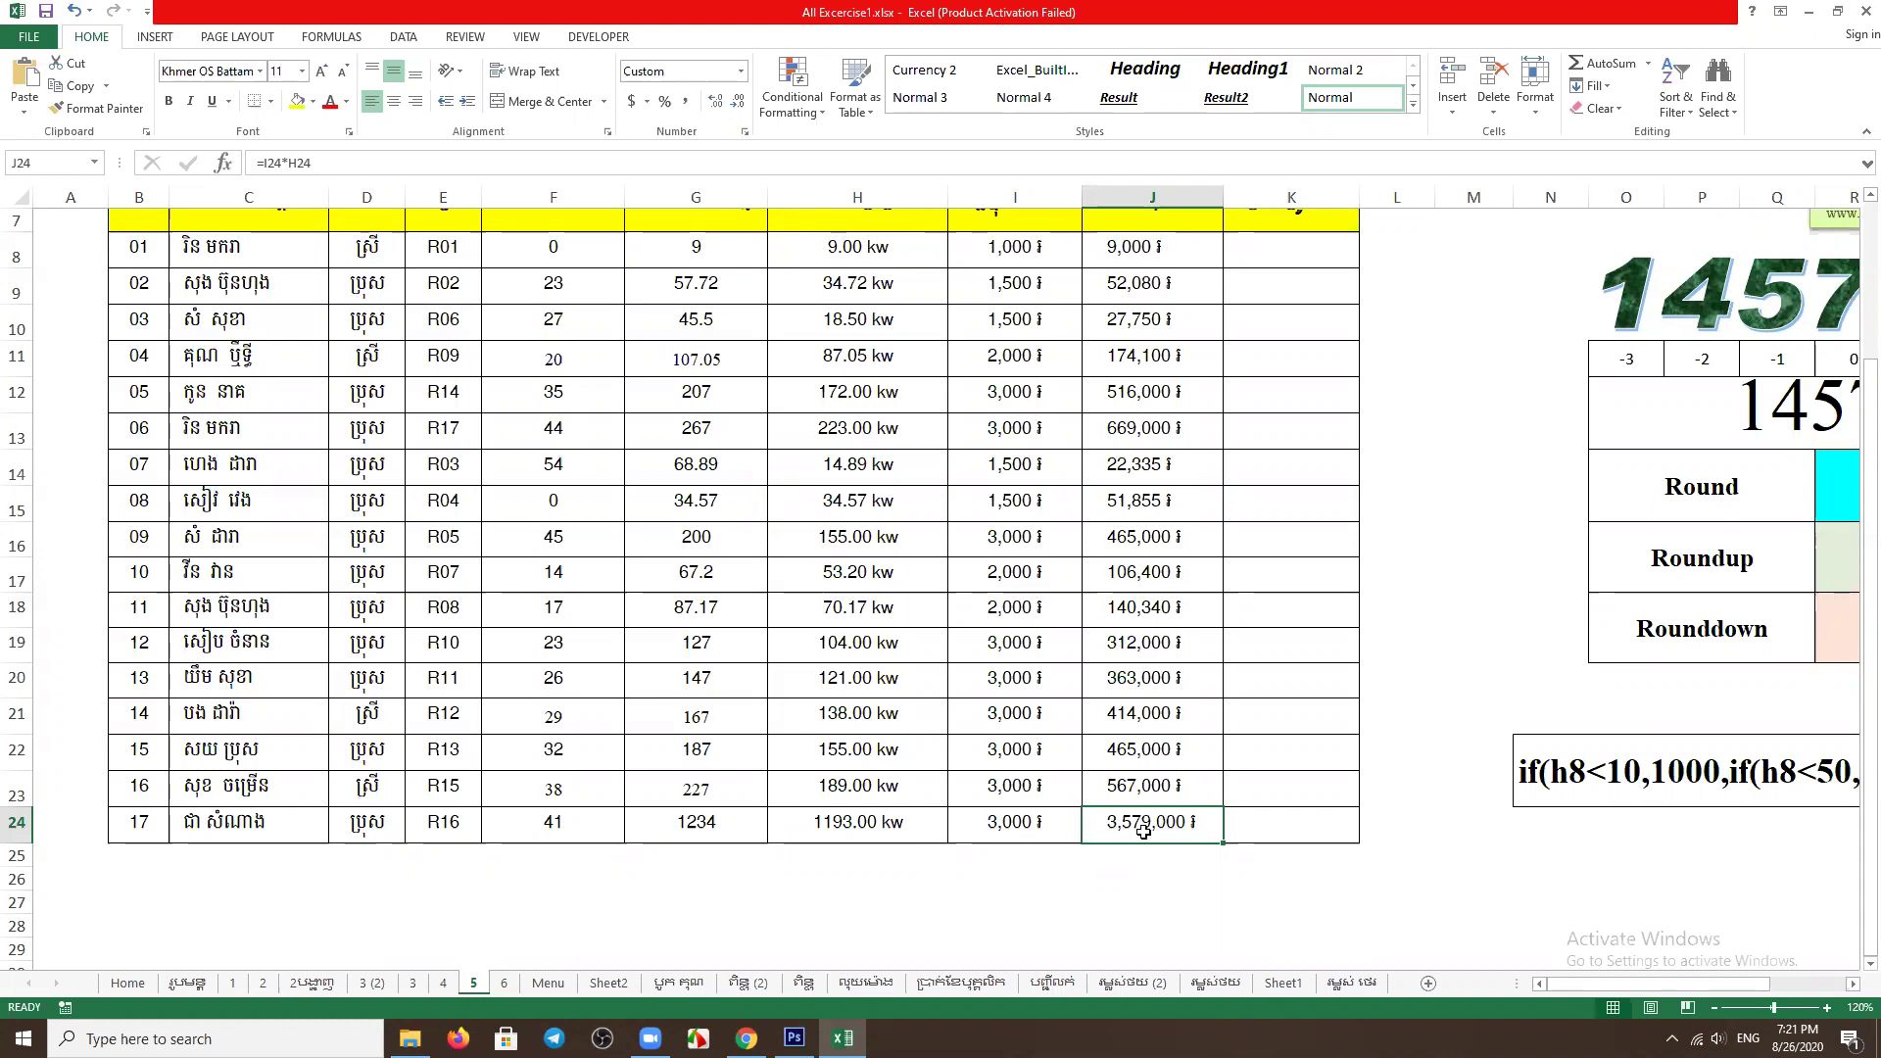
pyautogui.click(1113, 863)
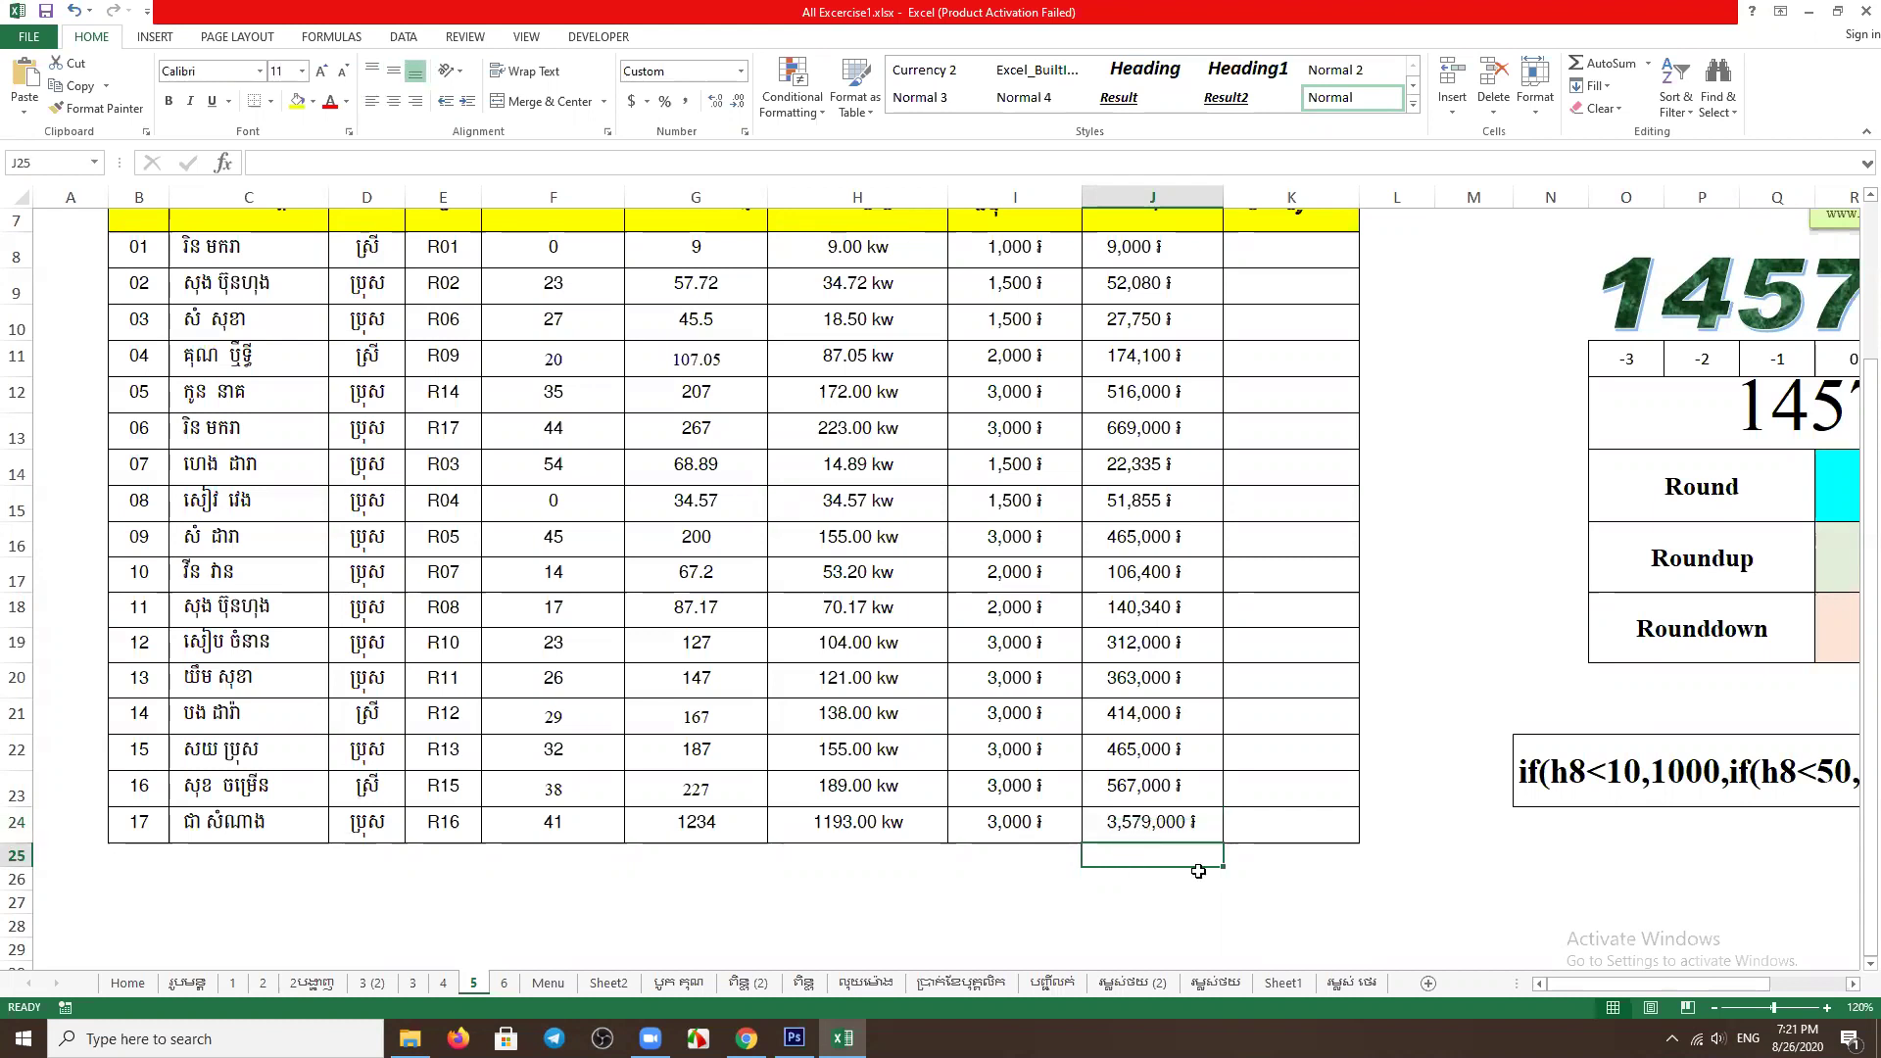
pyautogui.click(1366, 872)
pyautogui.scroll(2, 1366, 872)
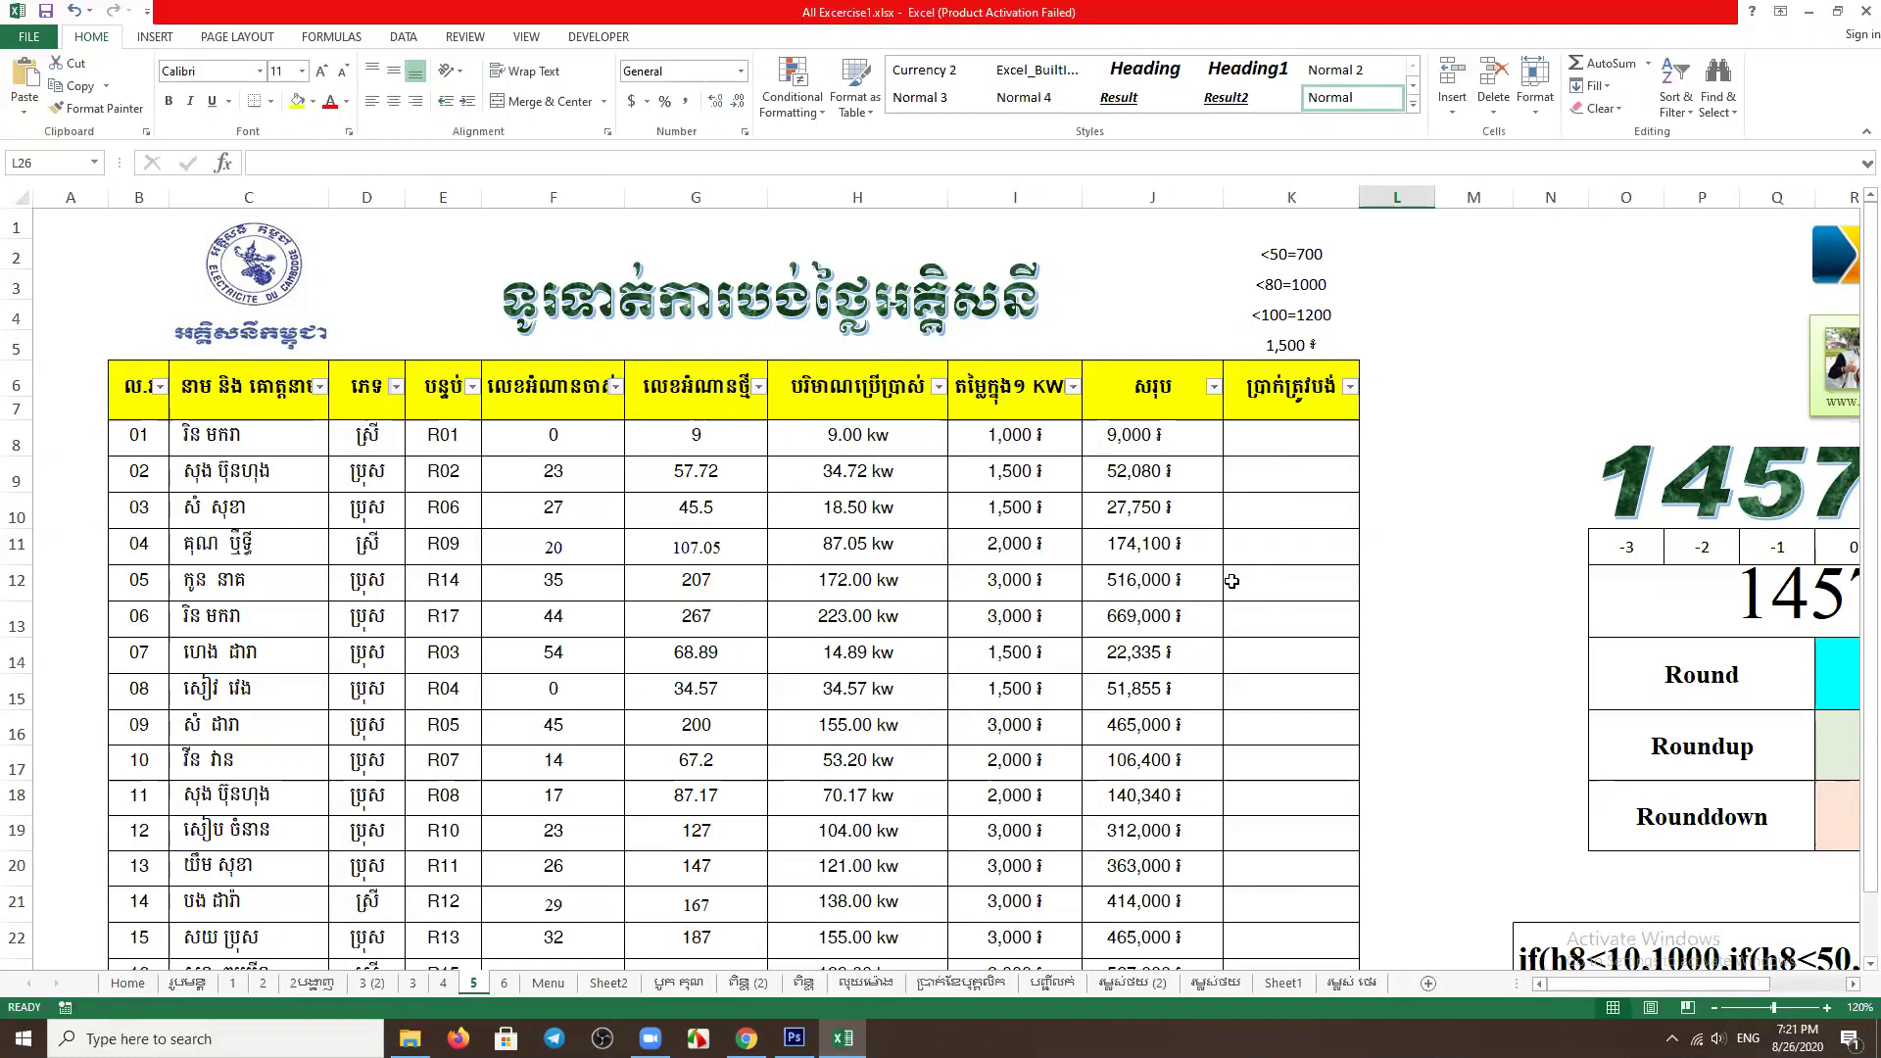
pyautogui.click(1143, 473)
pyautogui.doubleClick(1156, 512)
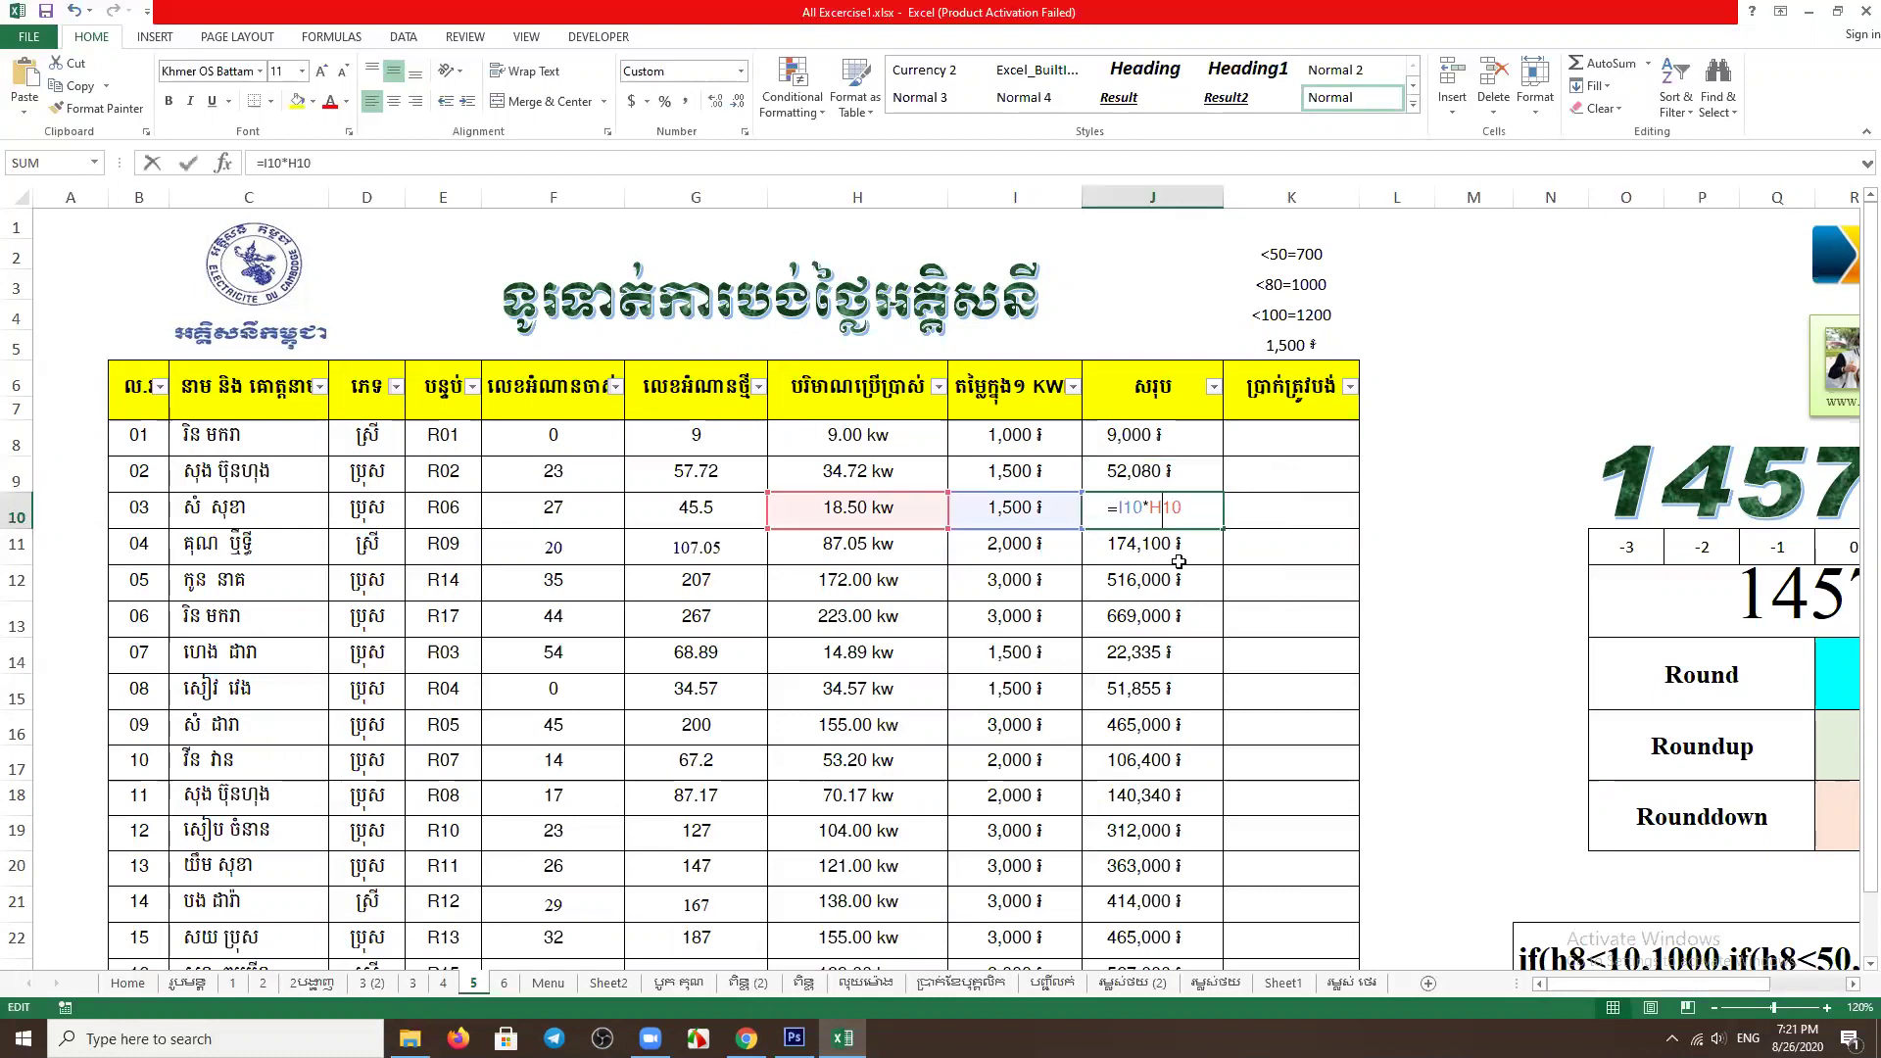
pyautogui.press('Return')
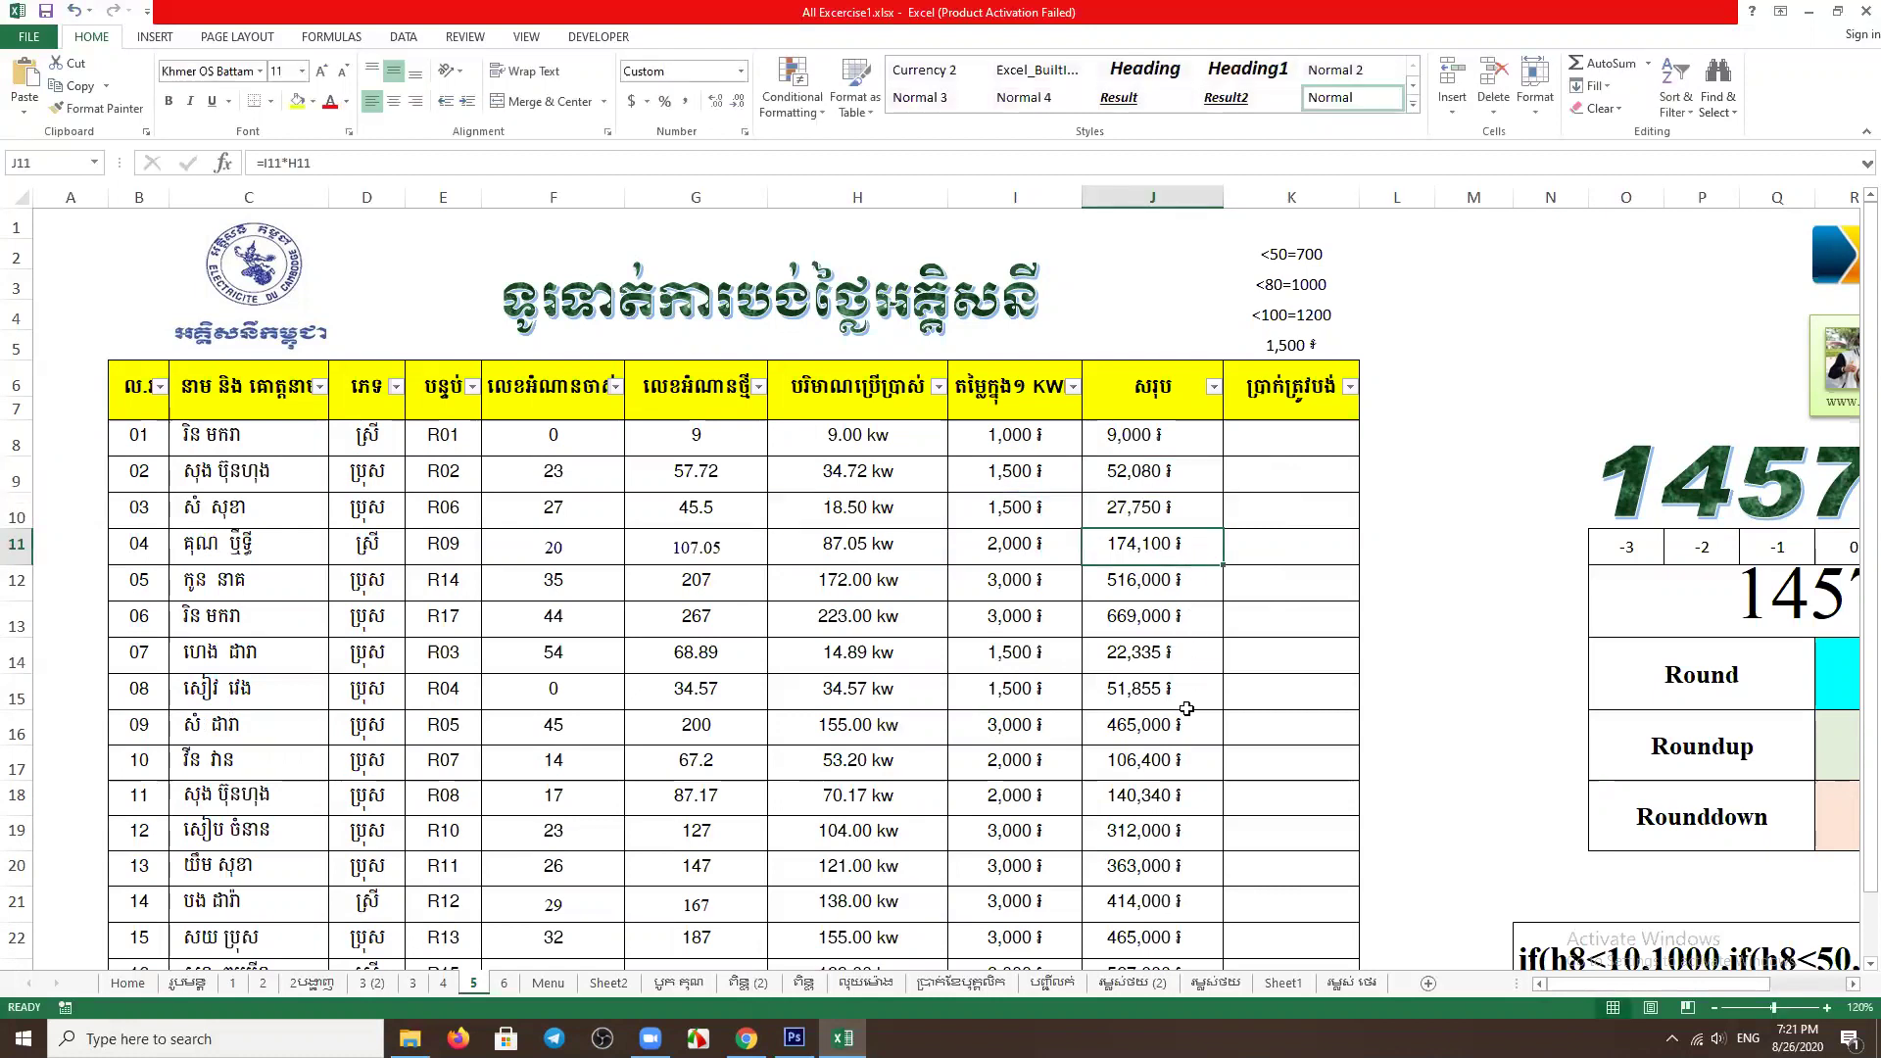
pyautogui.click(1170, 664)
pyautogui.click(1174, 691)
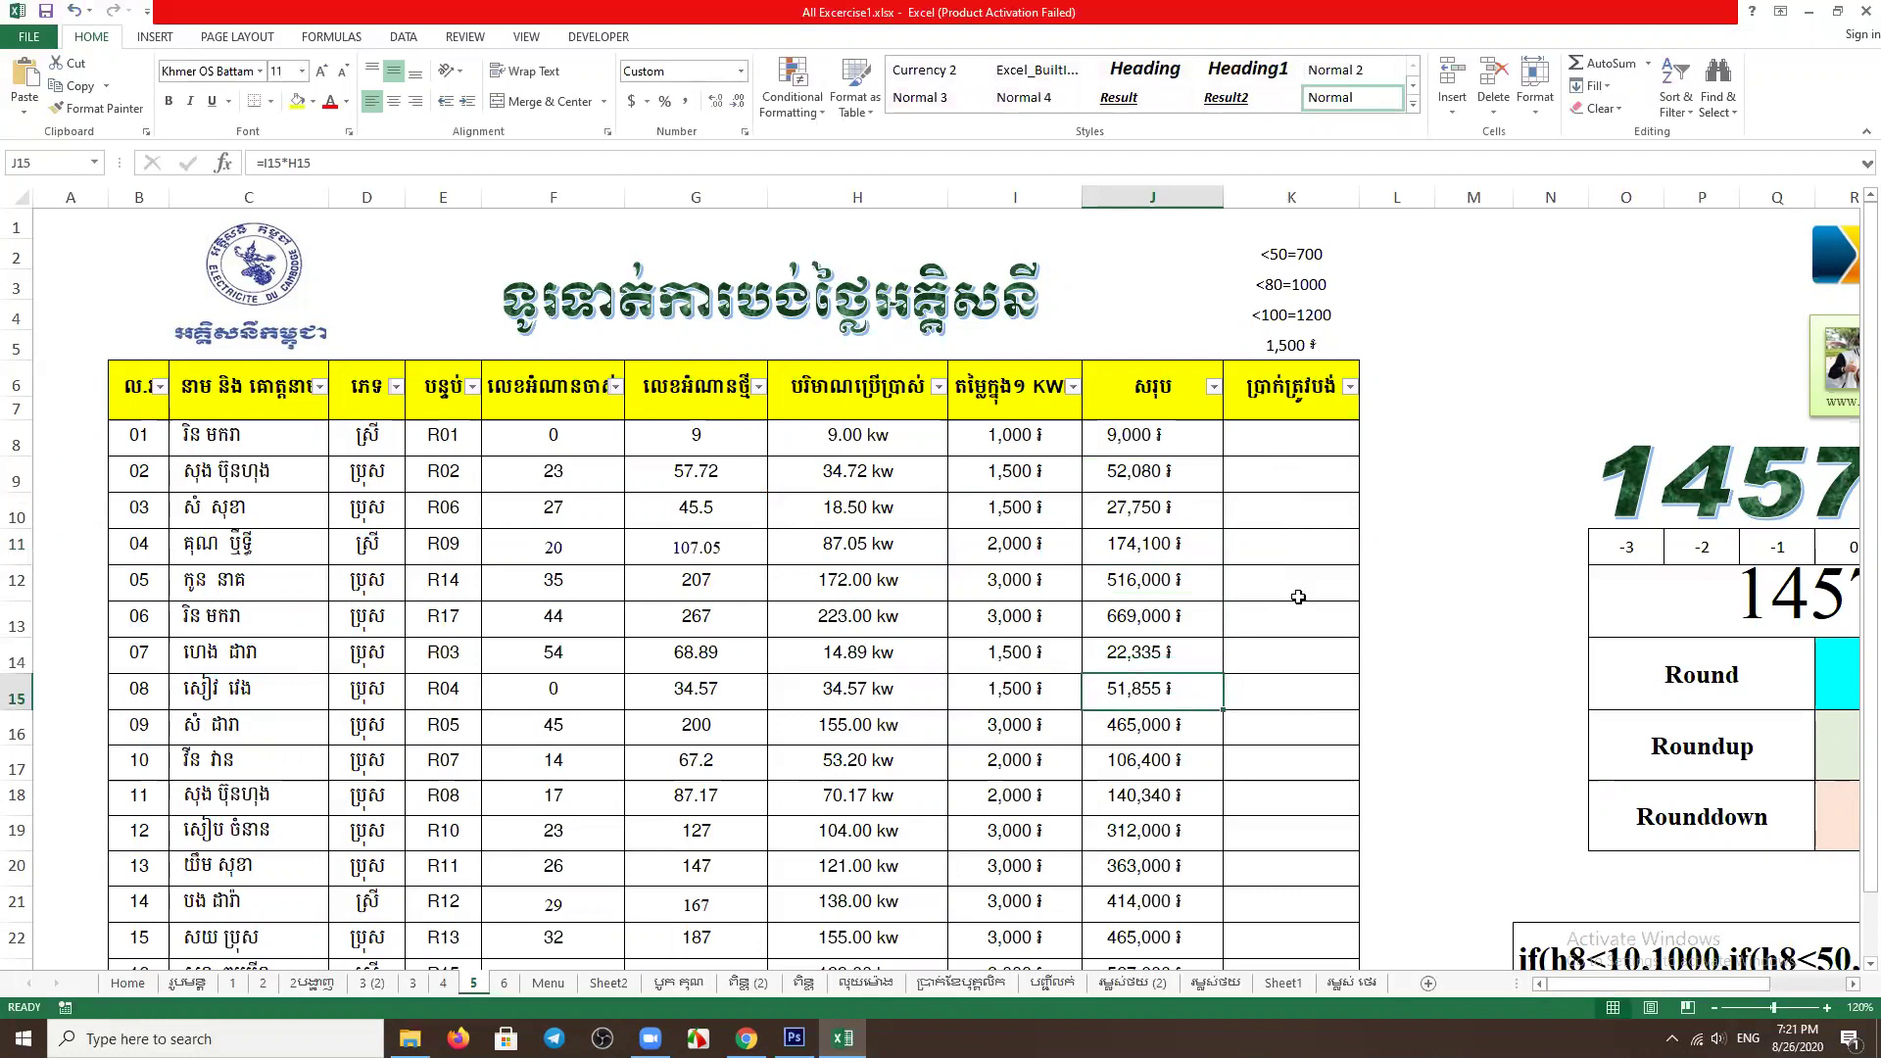
pyautogui.click(1280, 449)
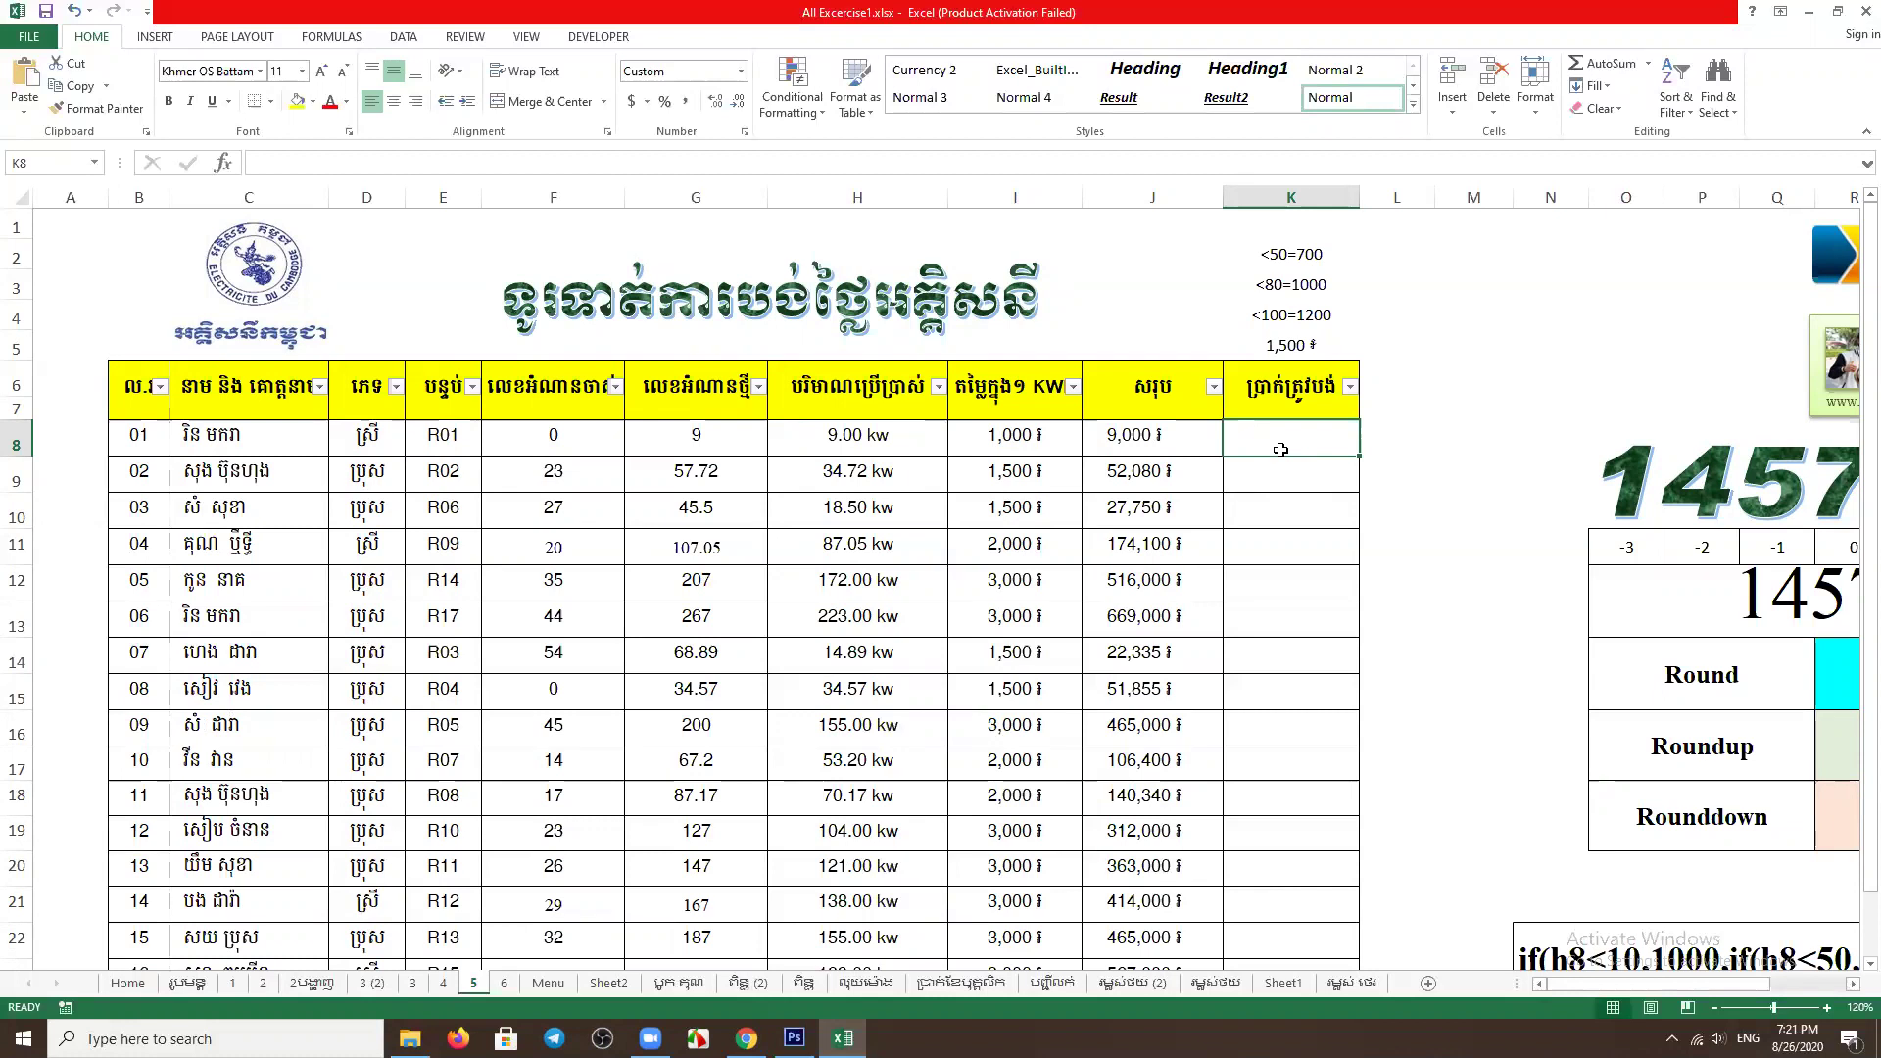
pyautogui.click(1139, 483)
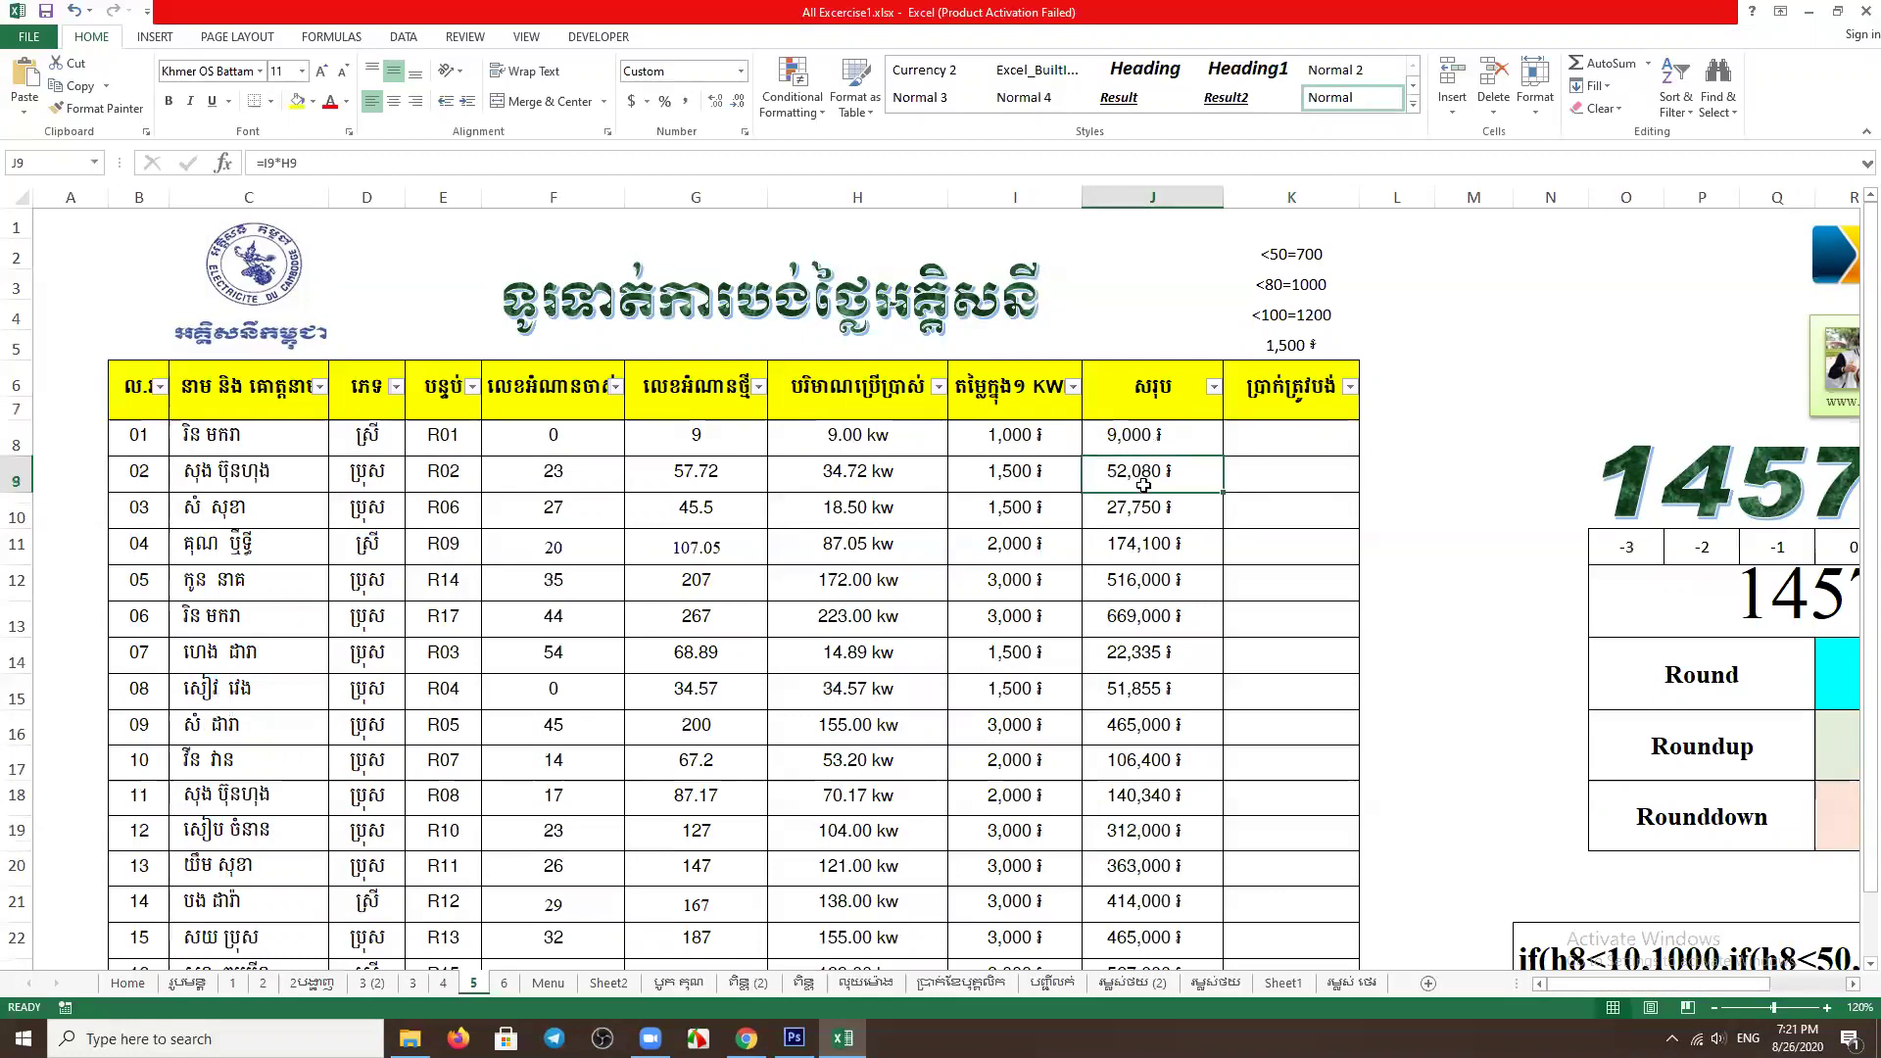
pyautogui.click(1288, 470)
pyautogui.click(1174, 470)
pyautogui.click(1275, 473)
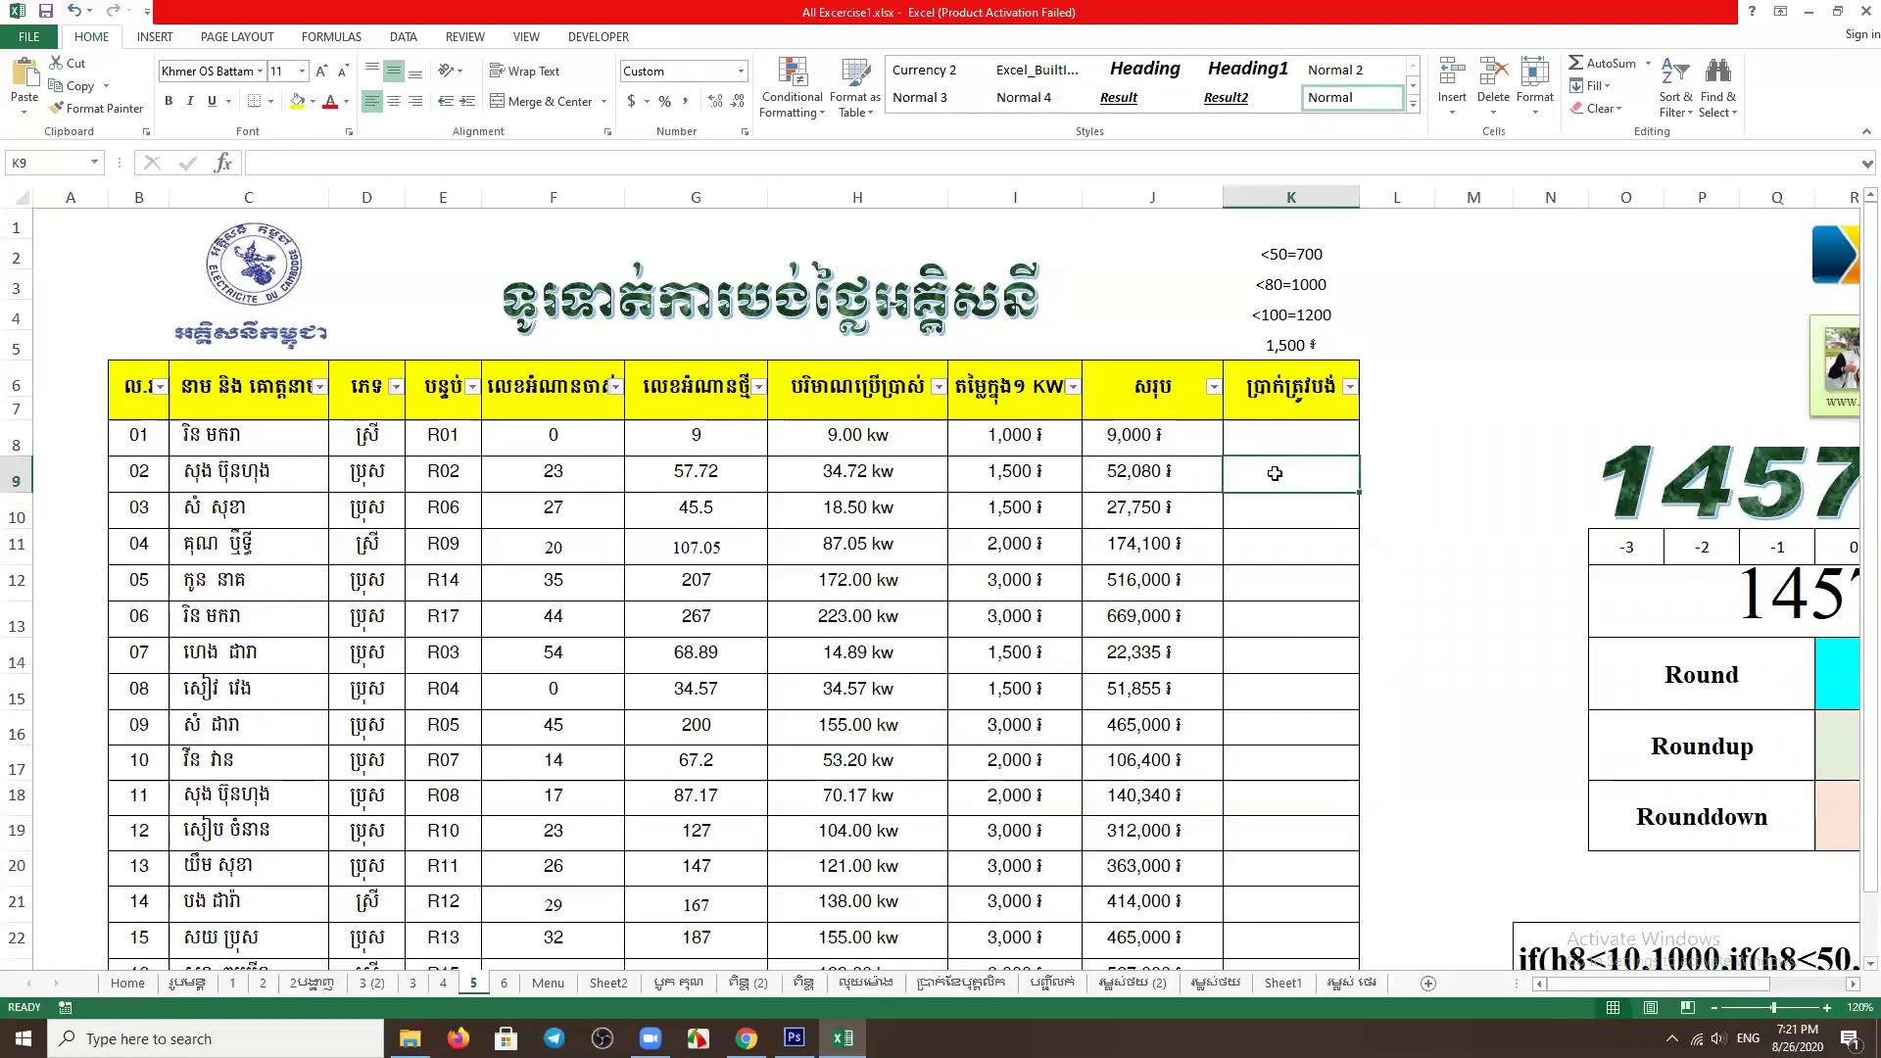
pyautogui.click(1278, 437)
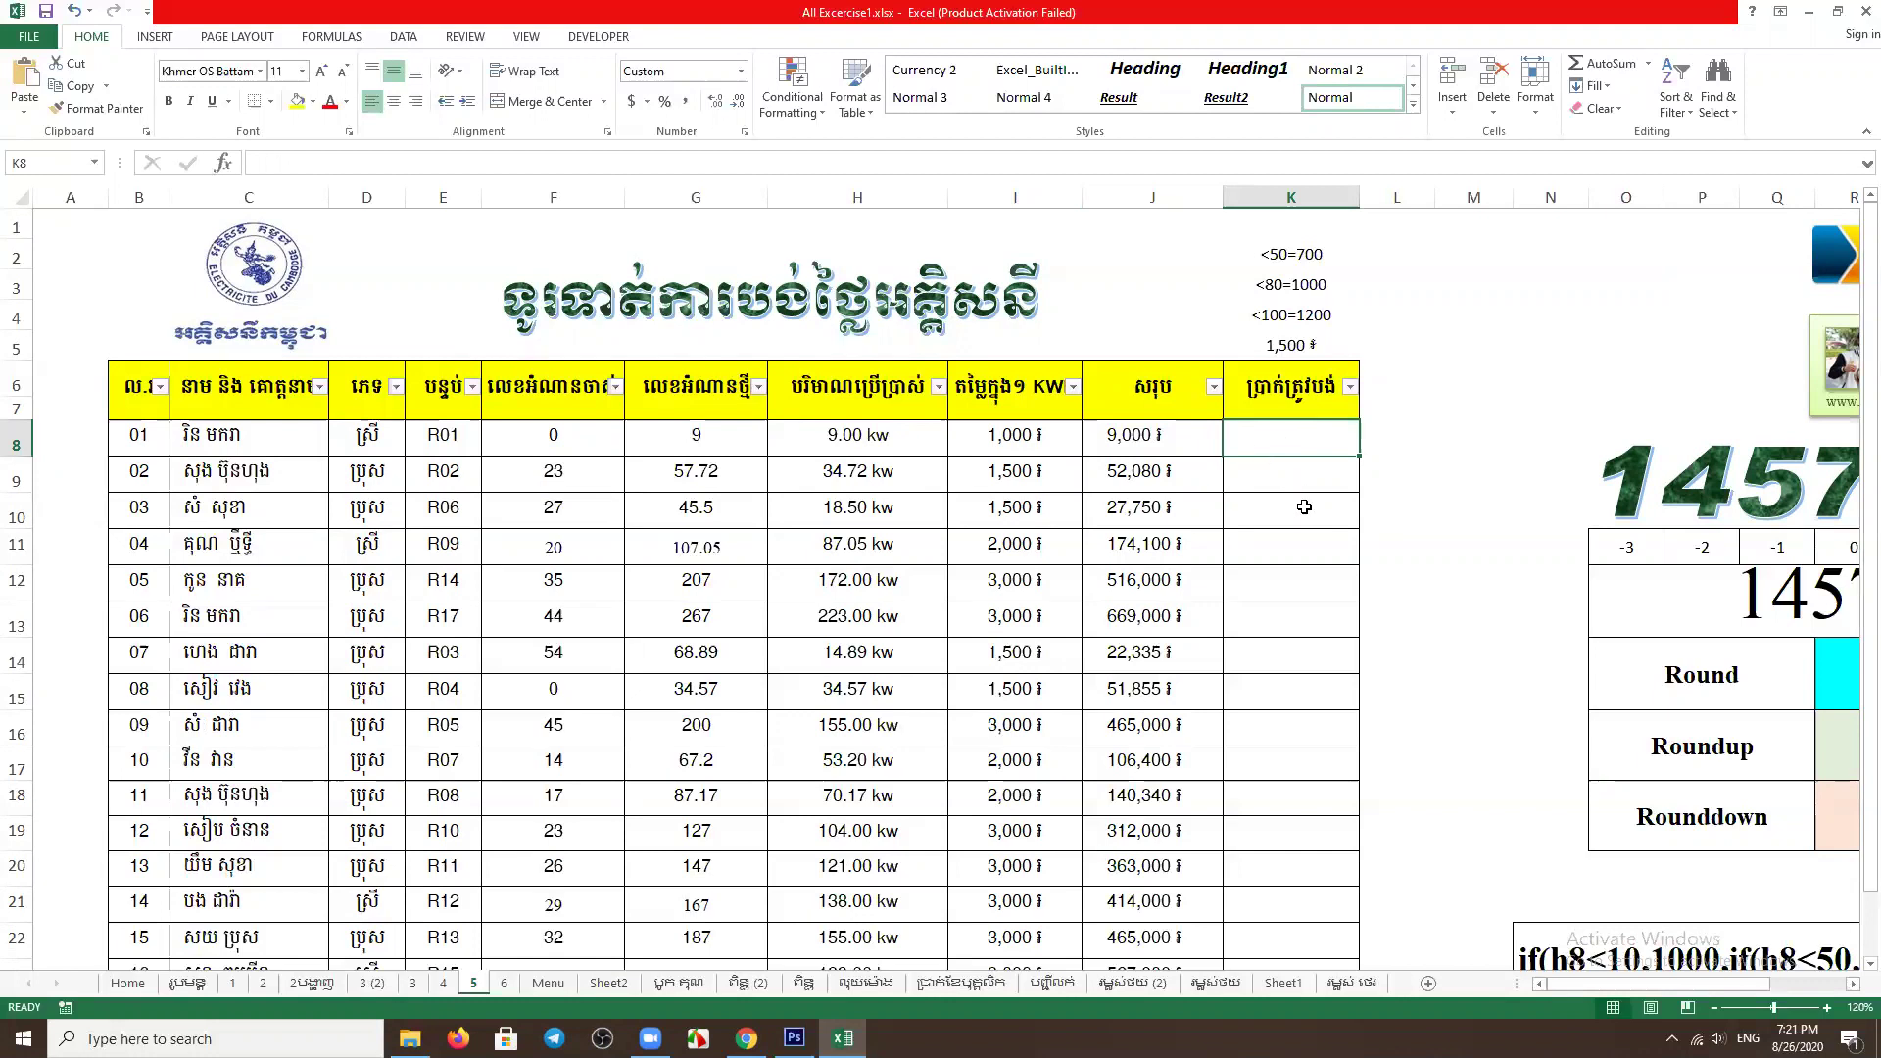
pyautogui.moveTo(1646, 984); pyautogui.dragTo(1699, 1004)
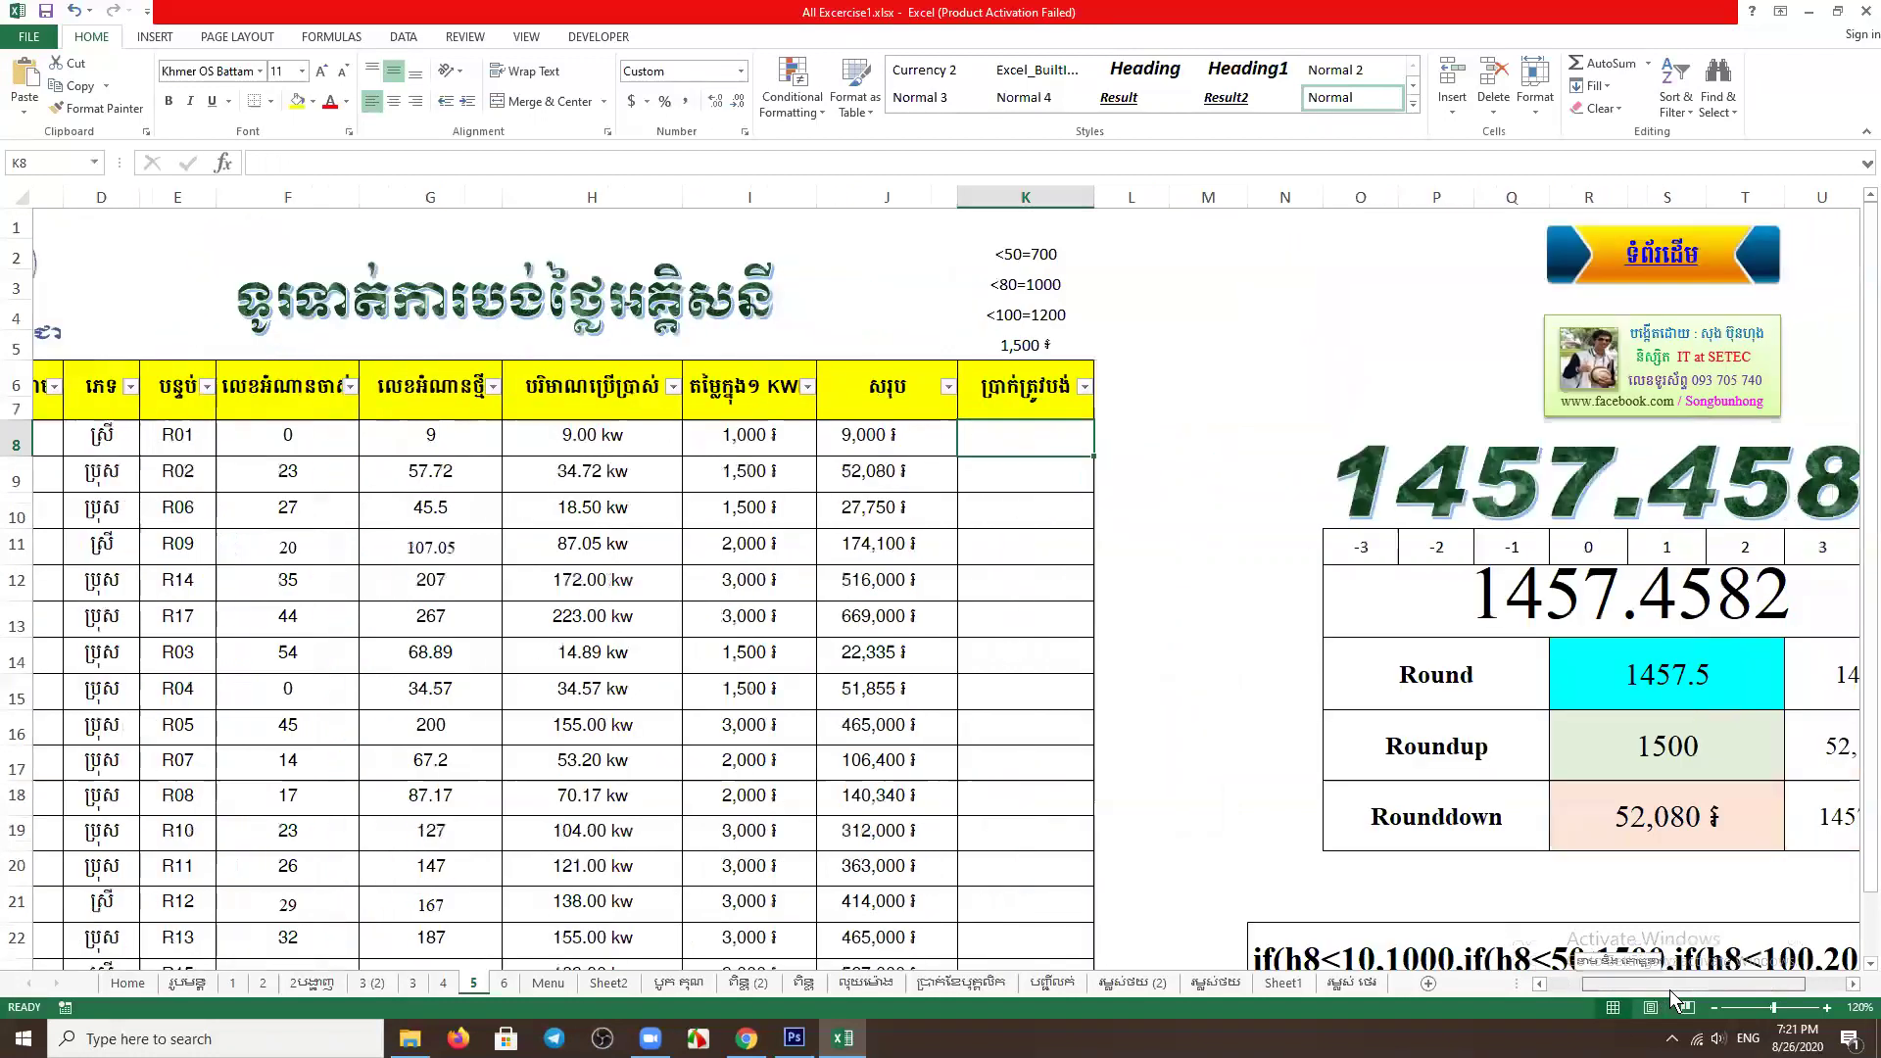
pyautogui.hscroll(2, 1699, 1001)
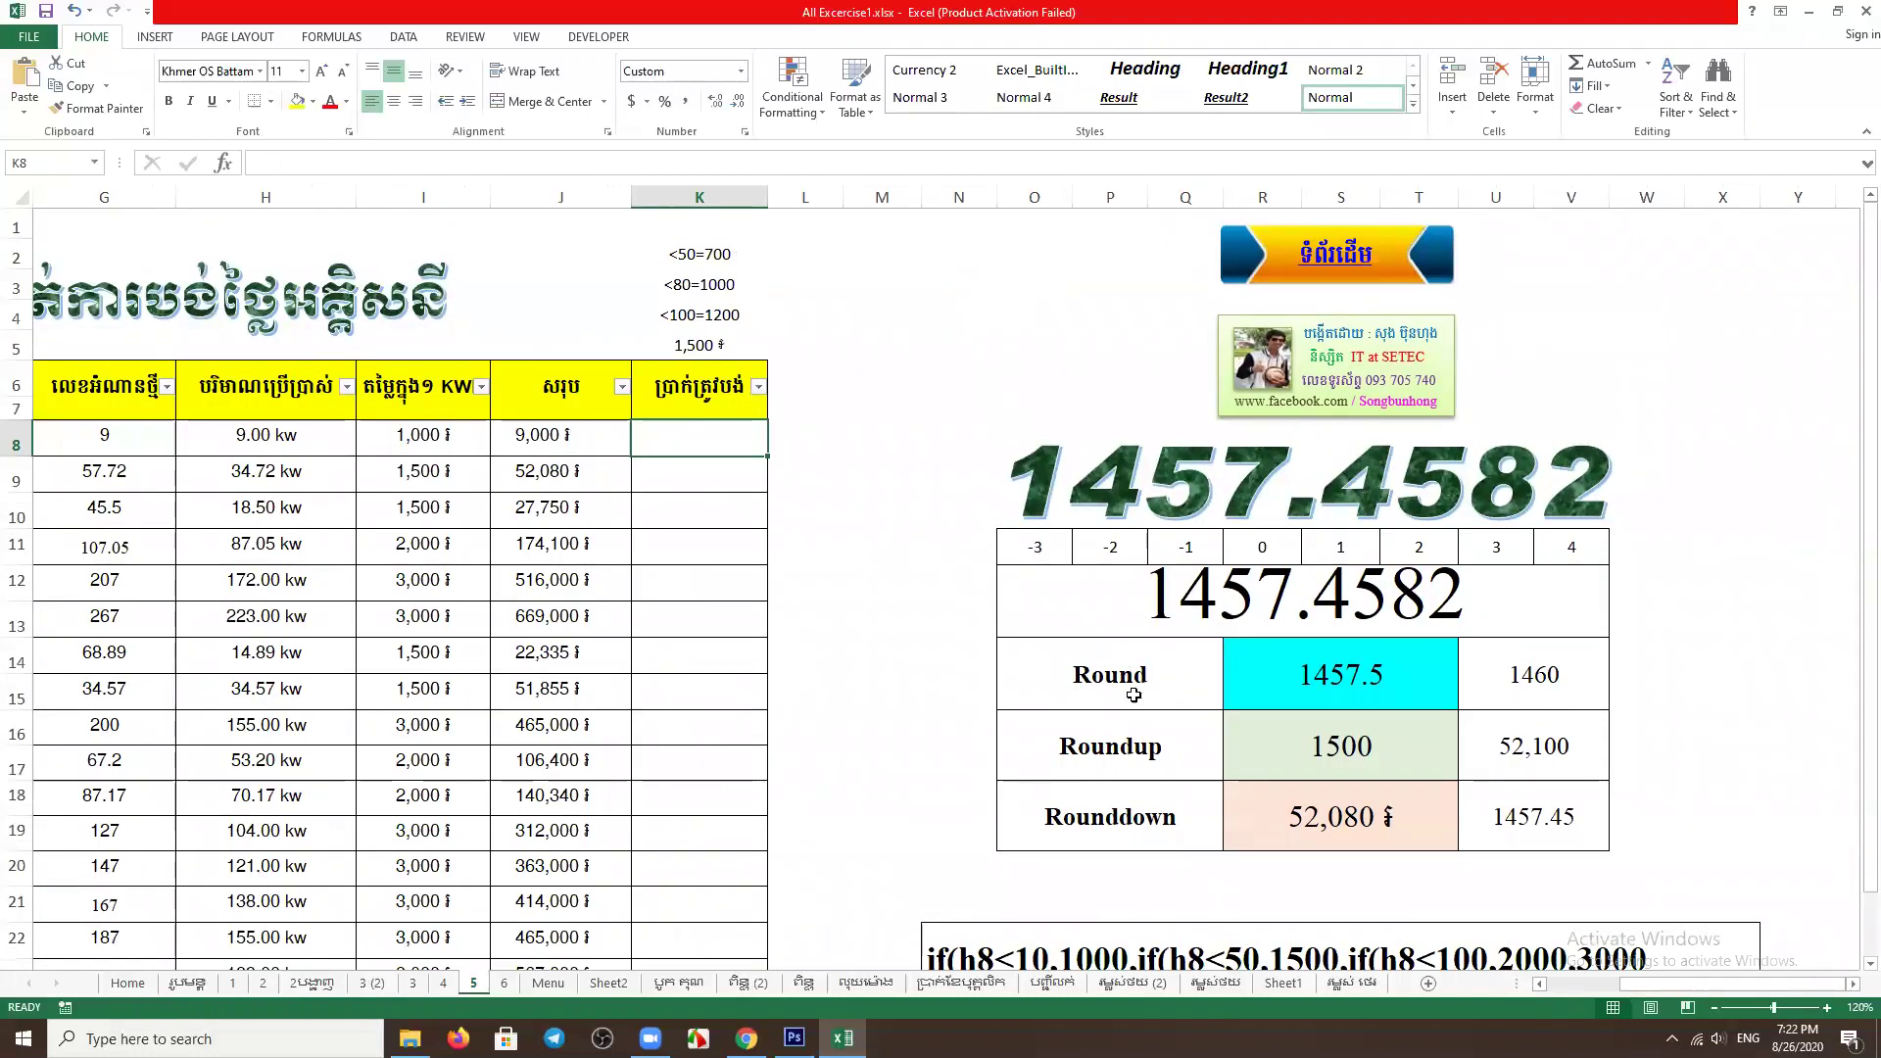
pyautogui.click(1139, 732)
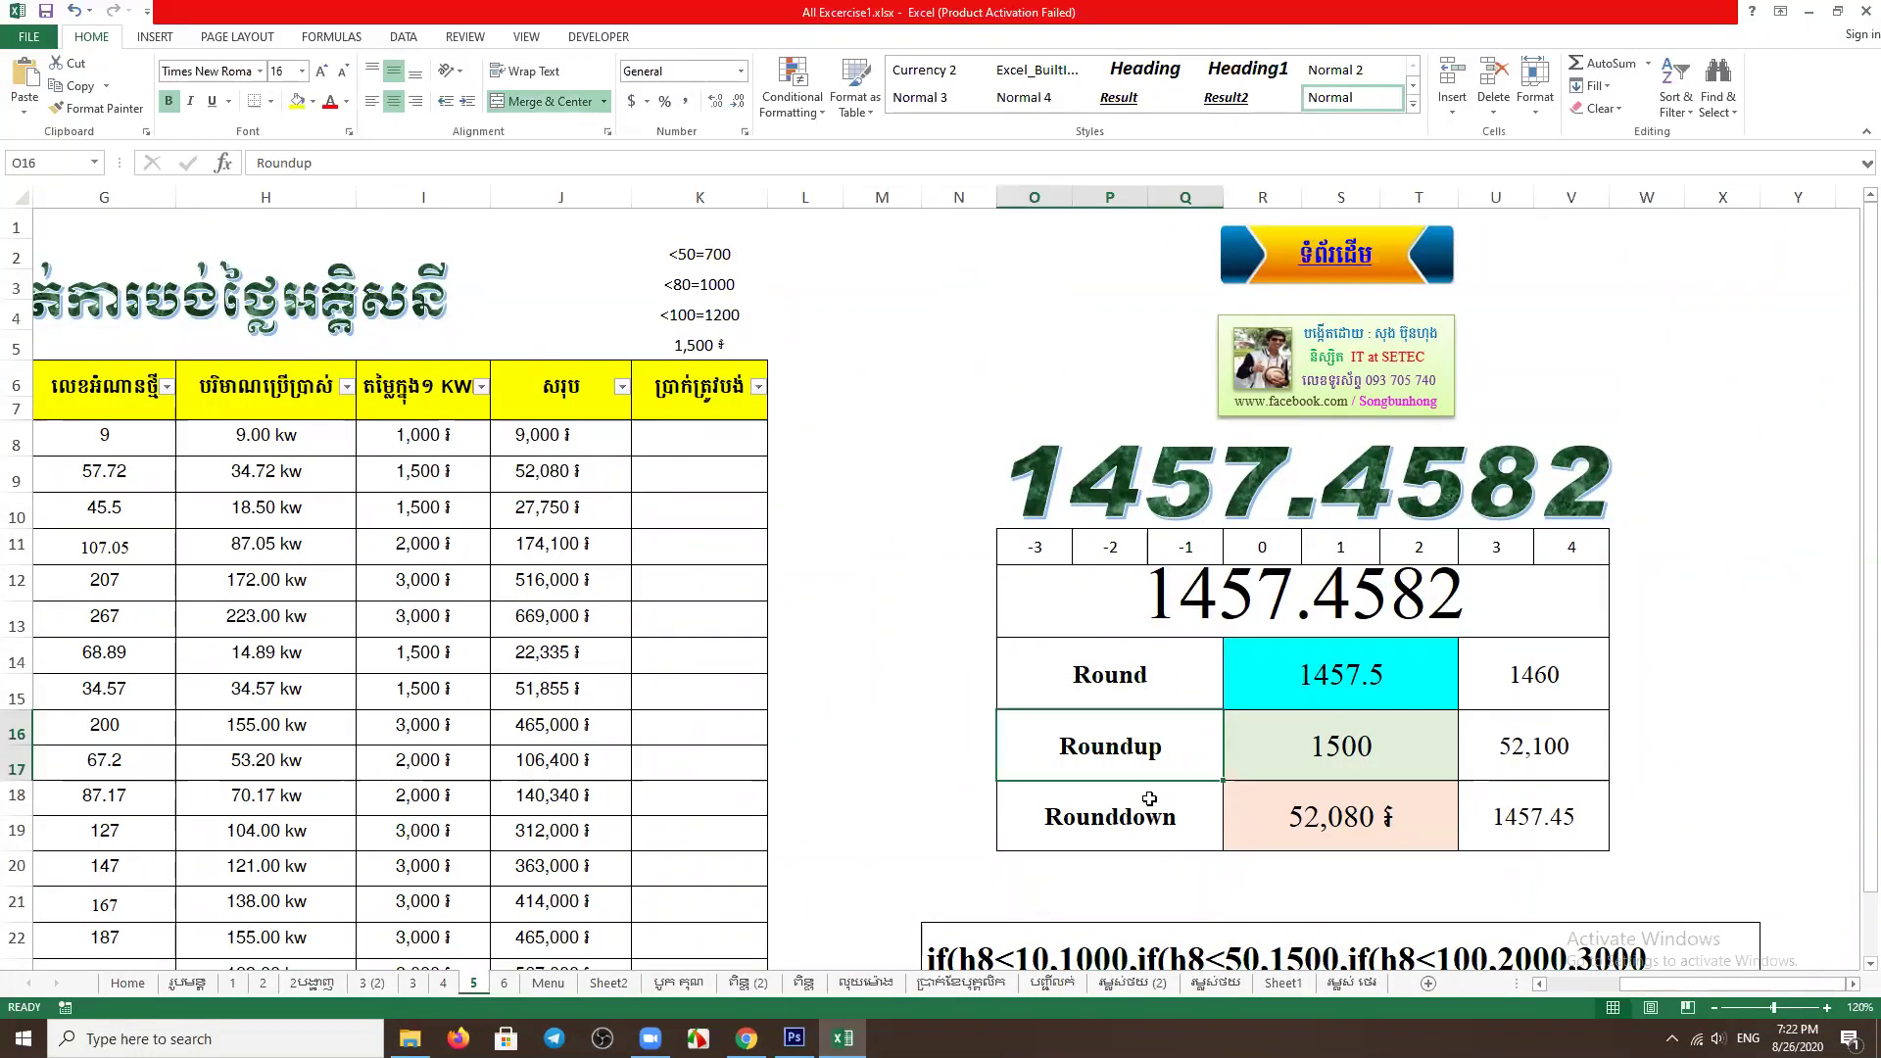
pyautogui.click(1155, 811)
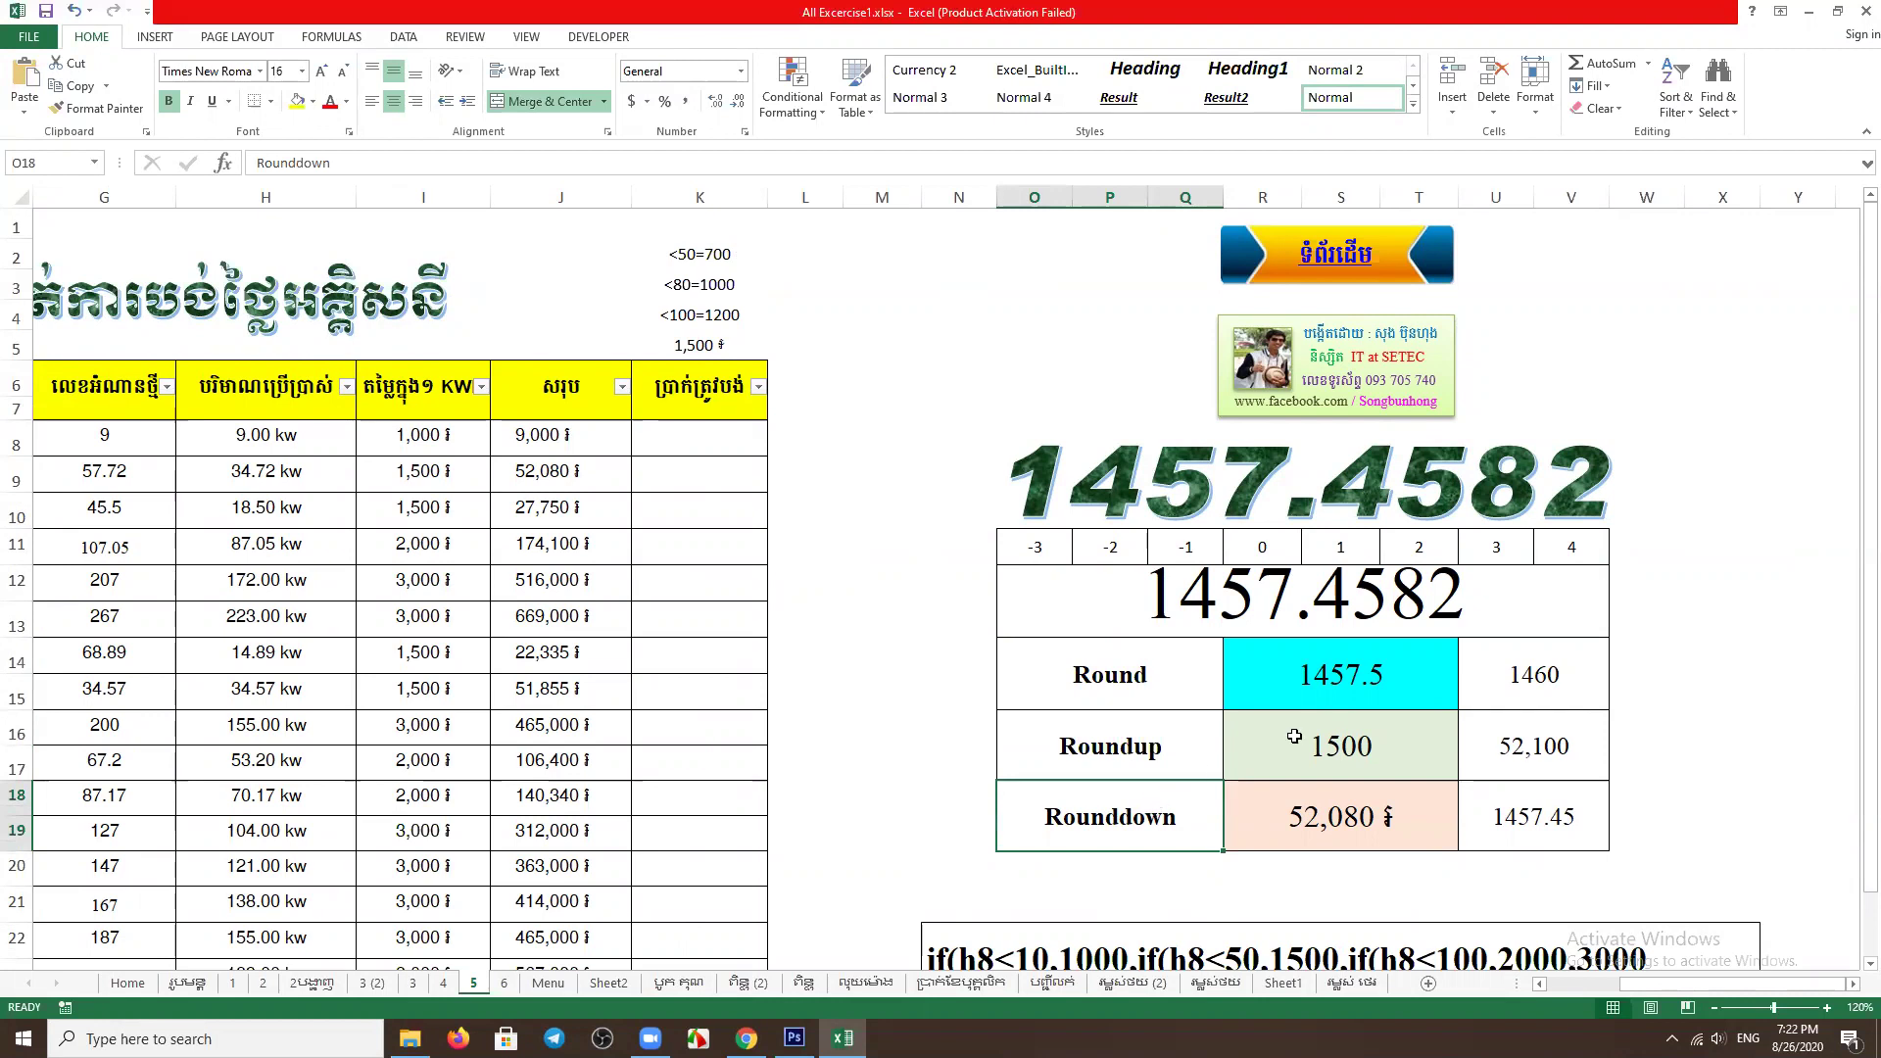
pyautogui.click(1097, 672)
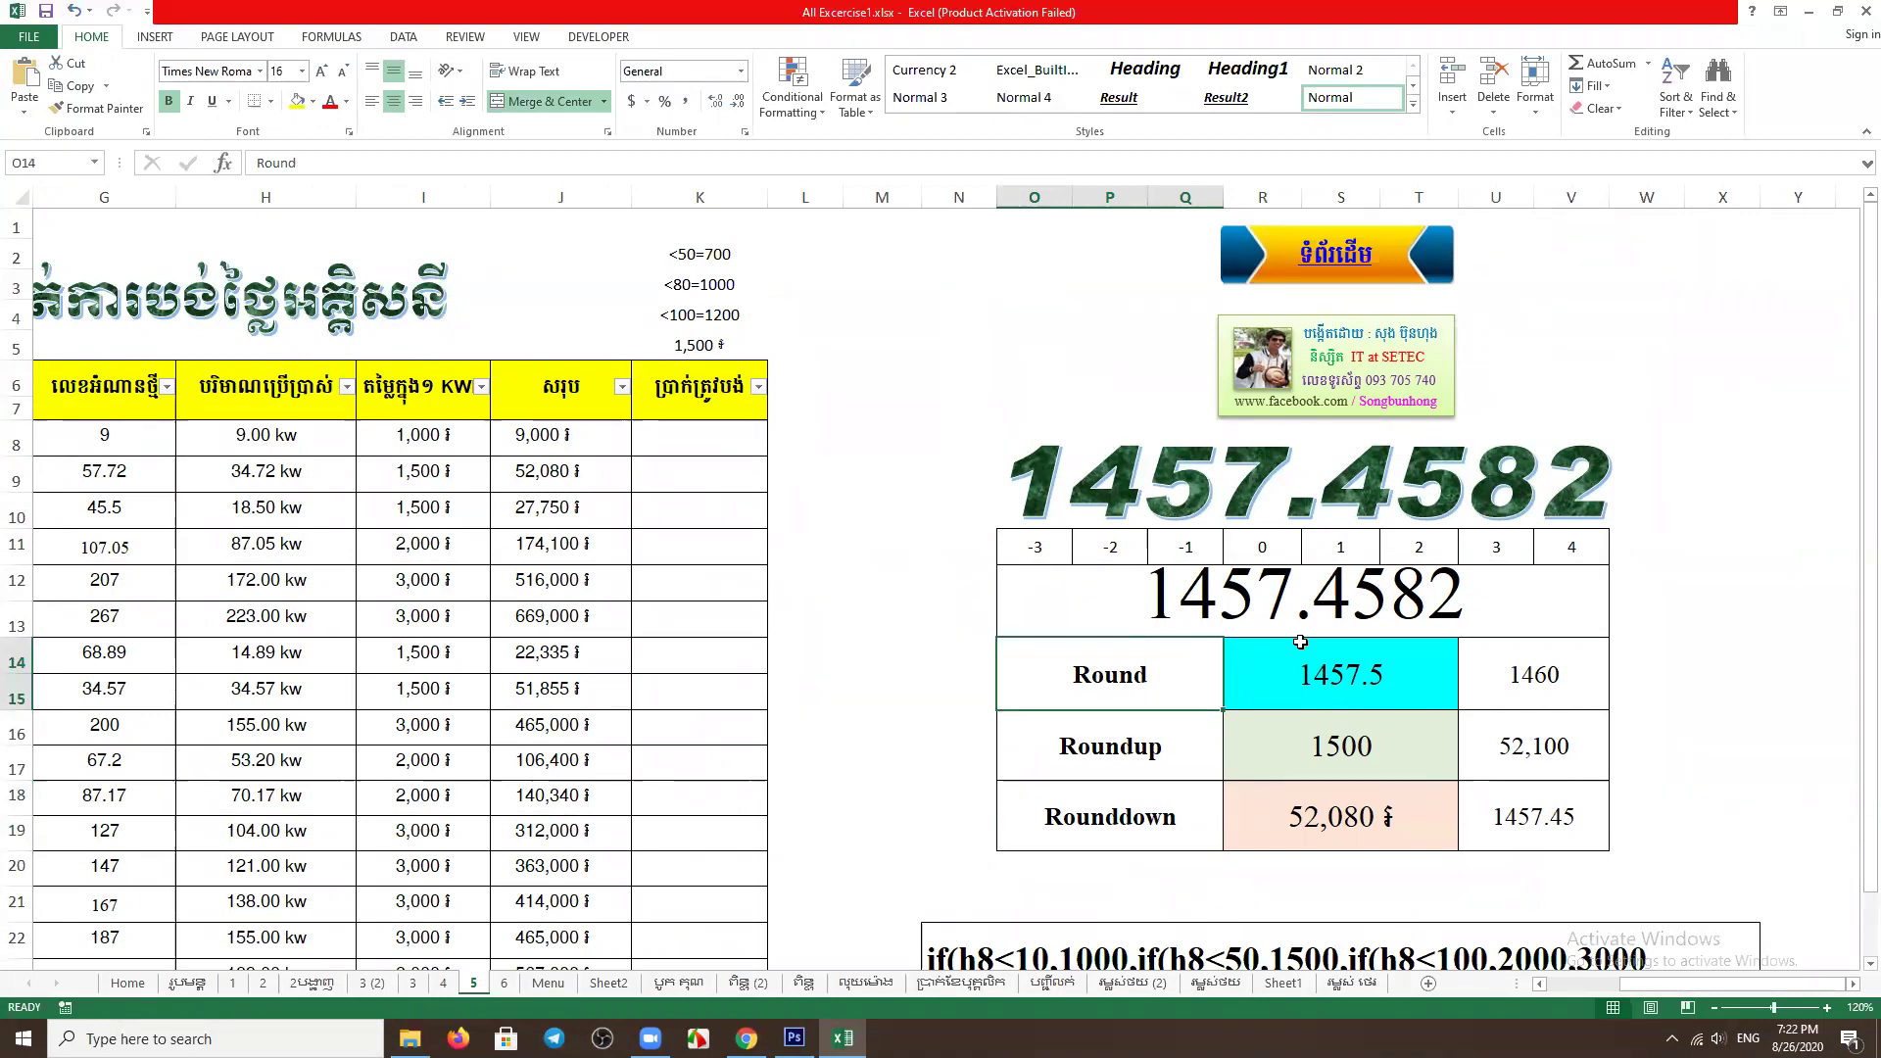
pyautogui.click(1326, 676)
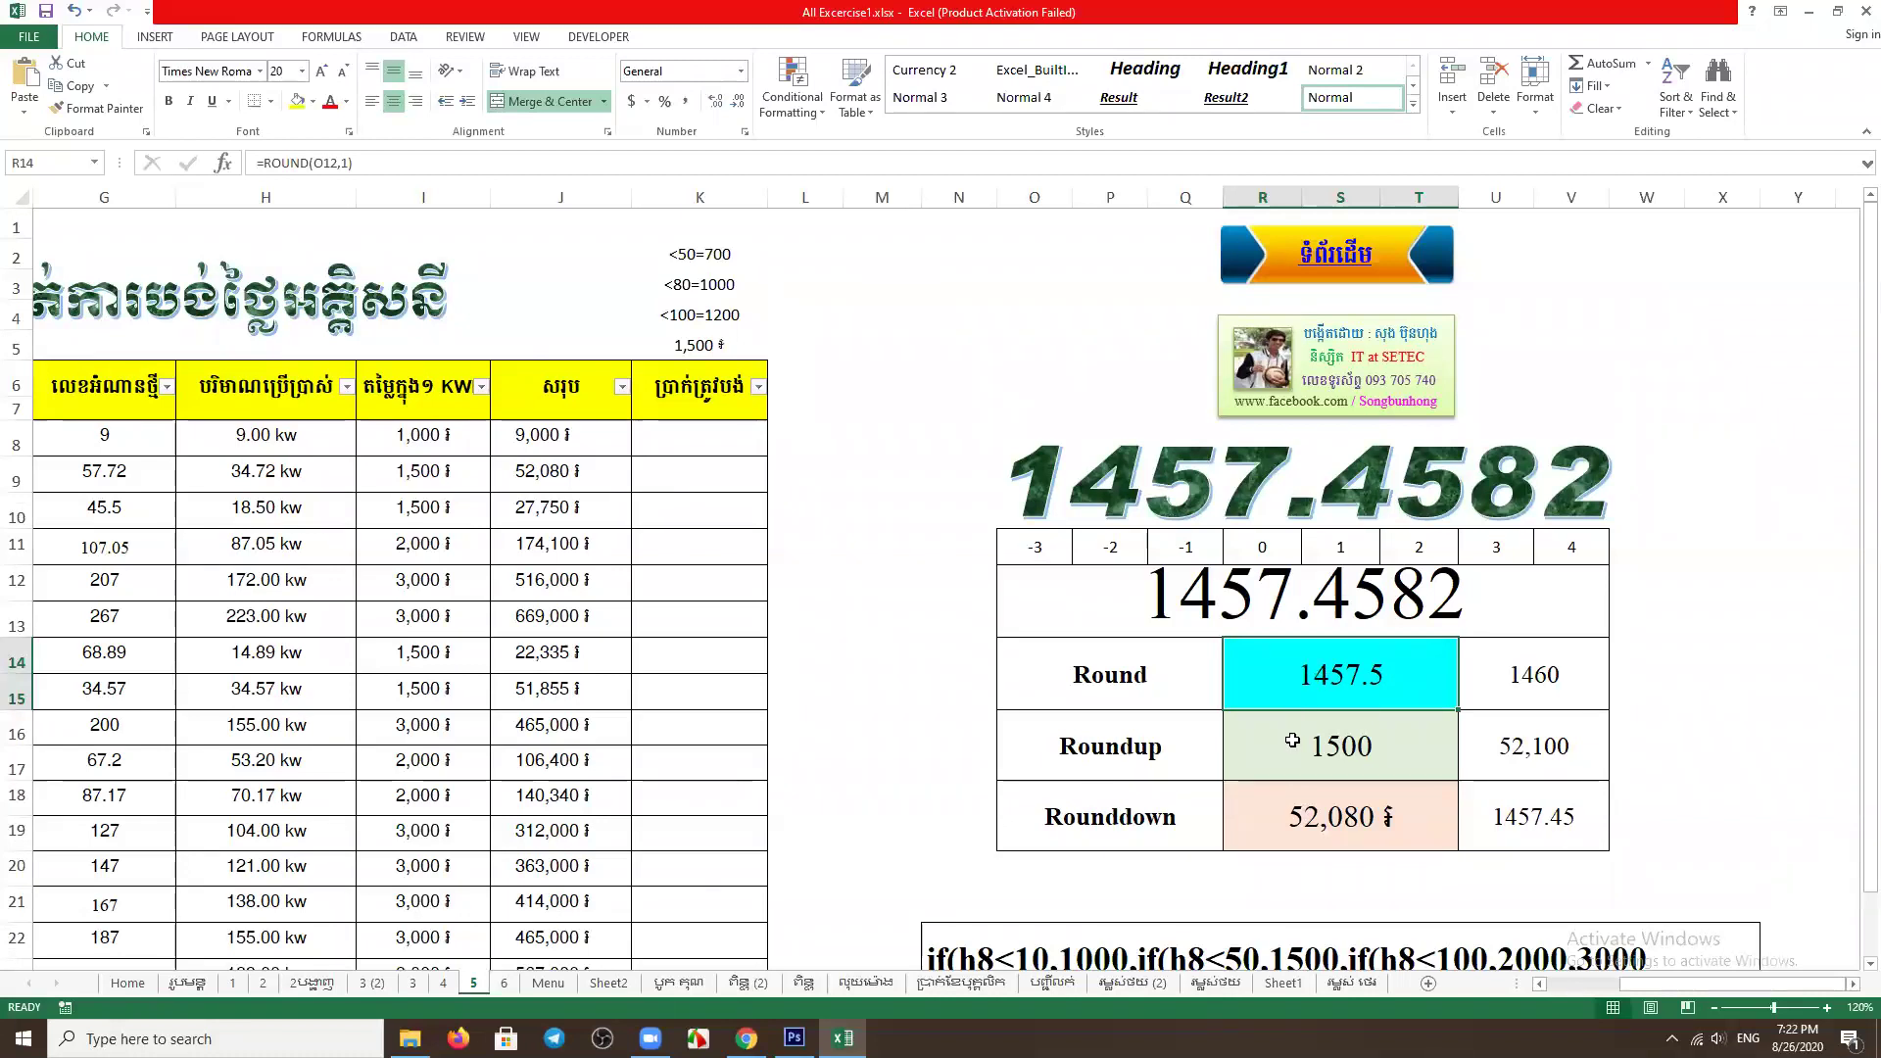
pyautogui.click(1166, 748)
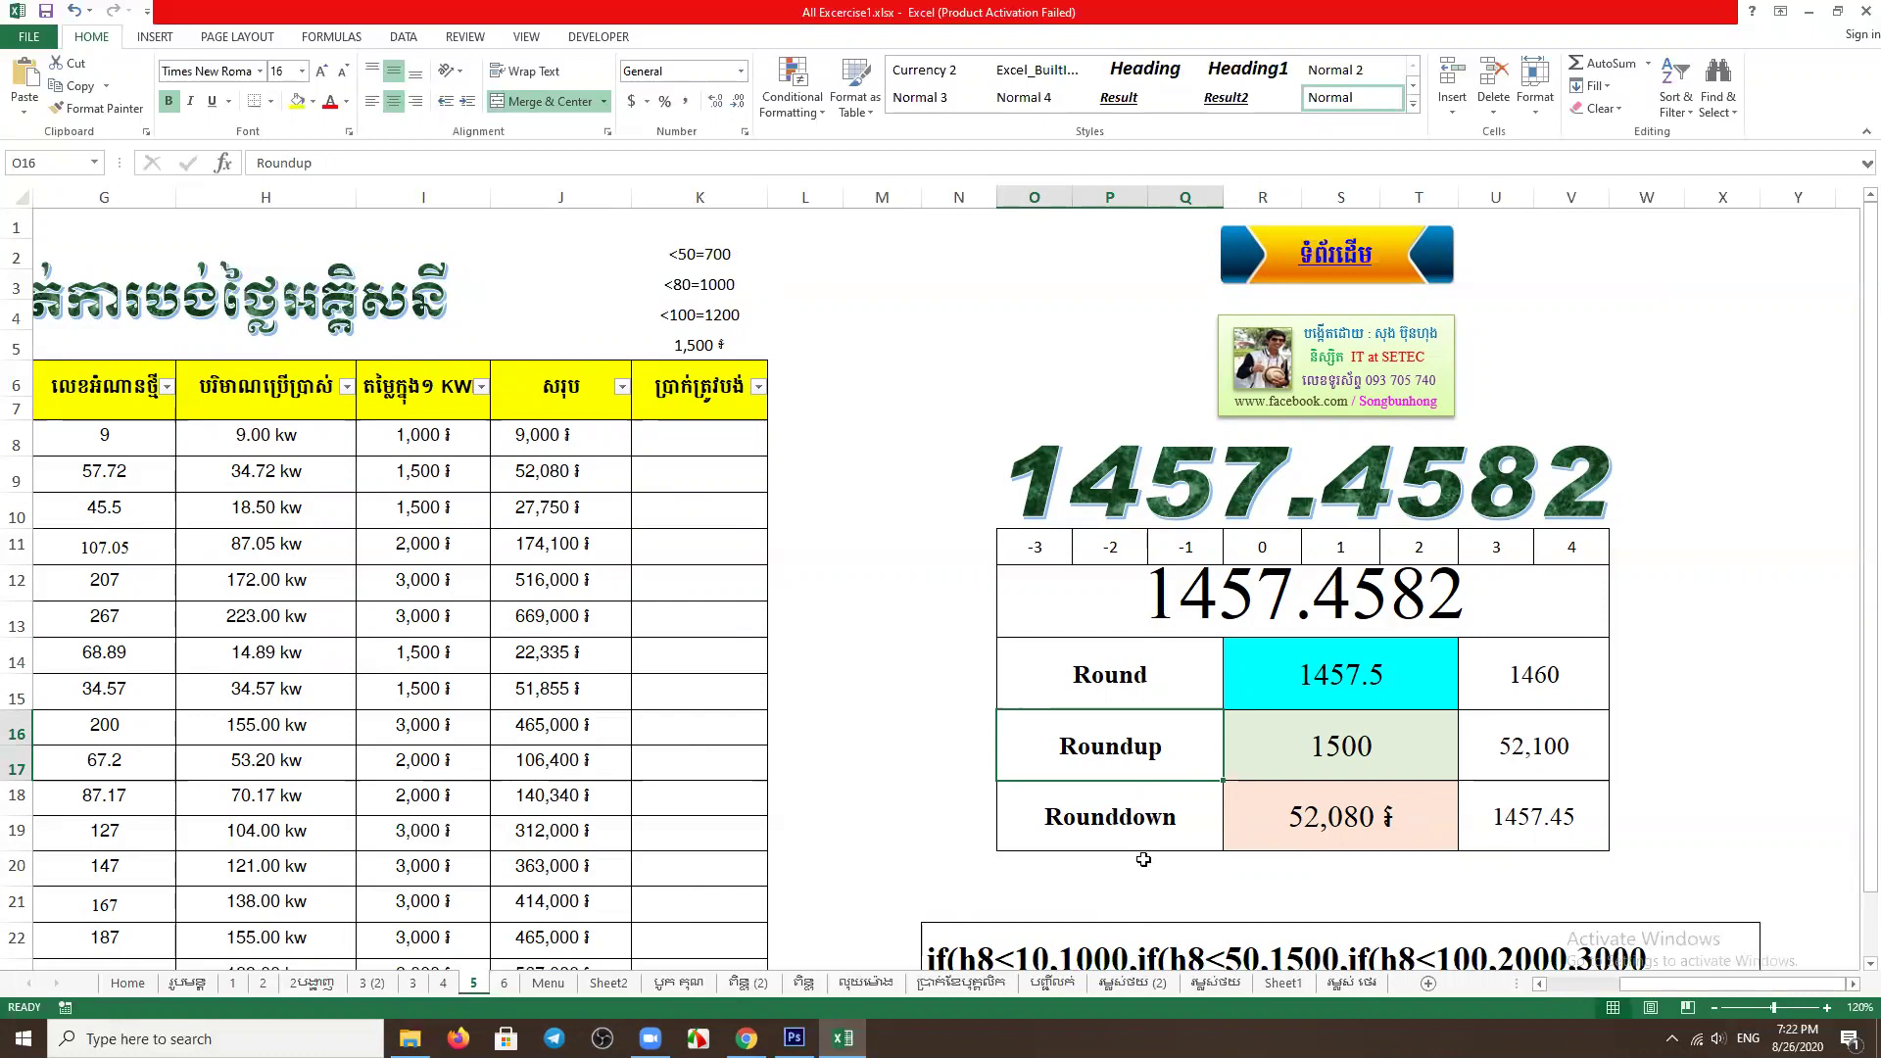
pyautogui.click(1164, 818)
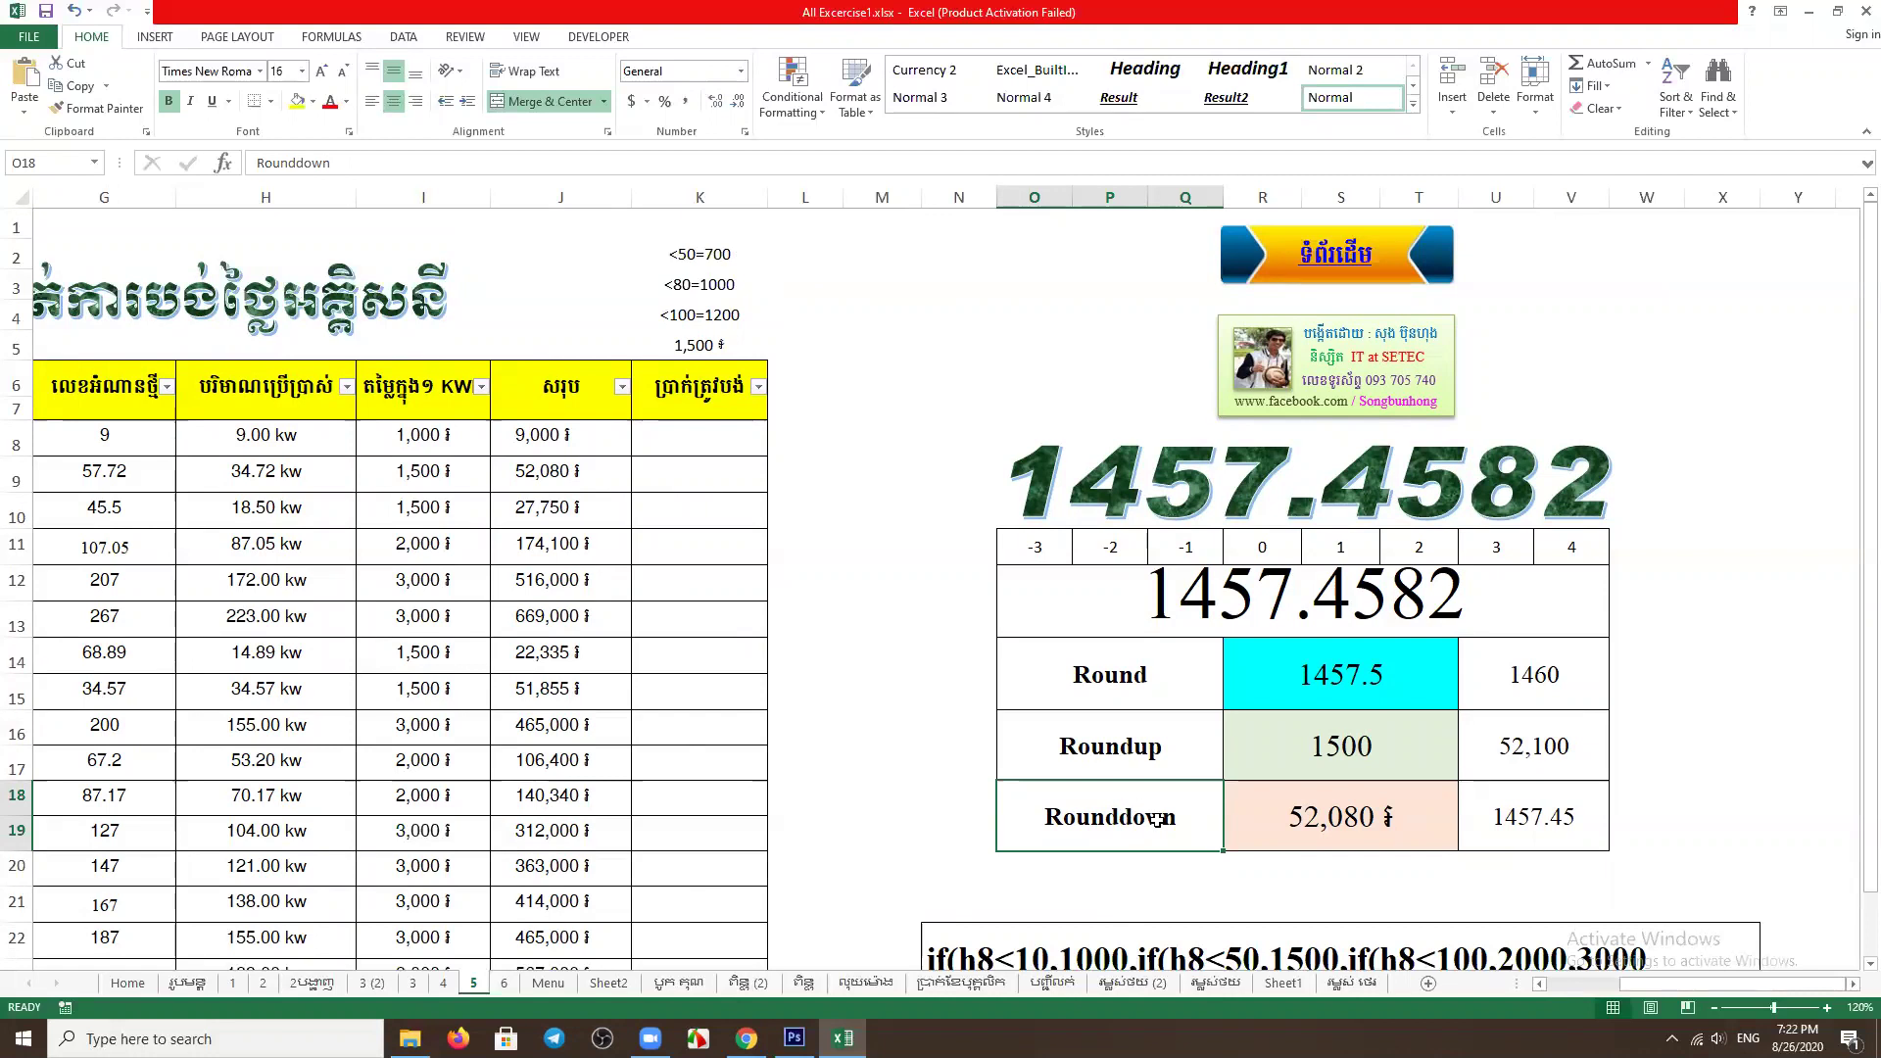
pyautogui.click(1148, 679)
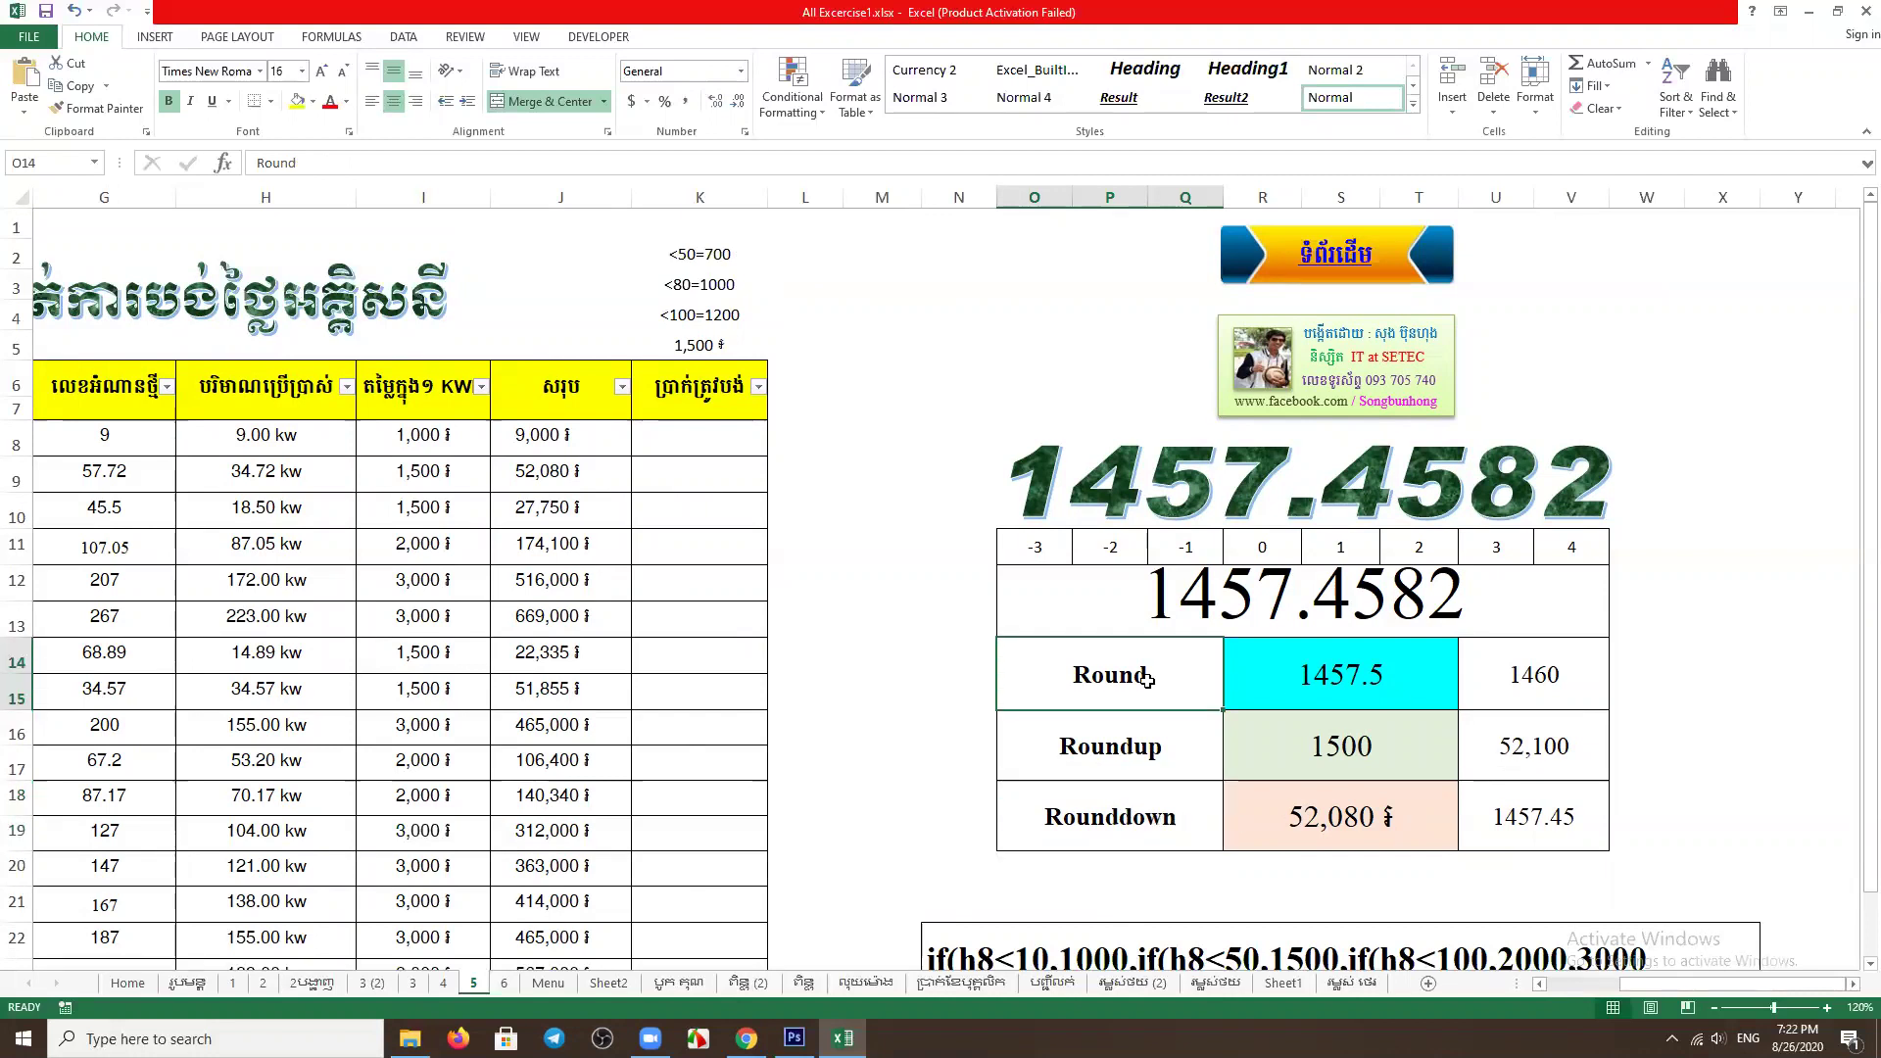
pyautogui.click(1311, 677)
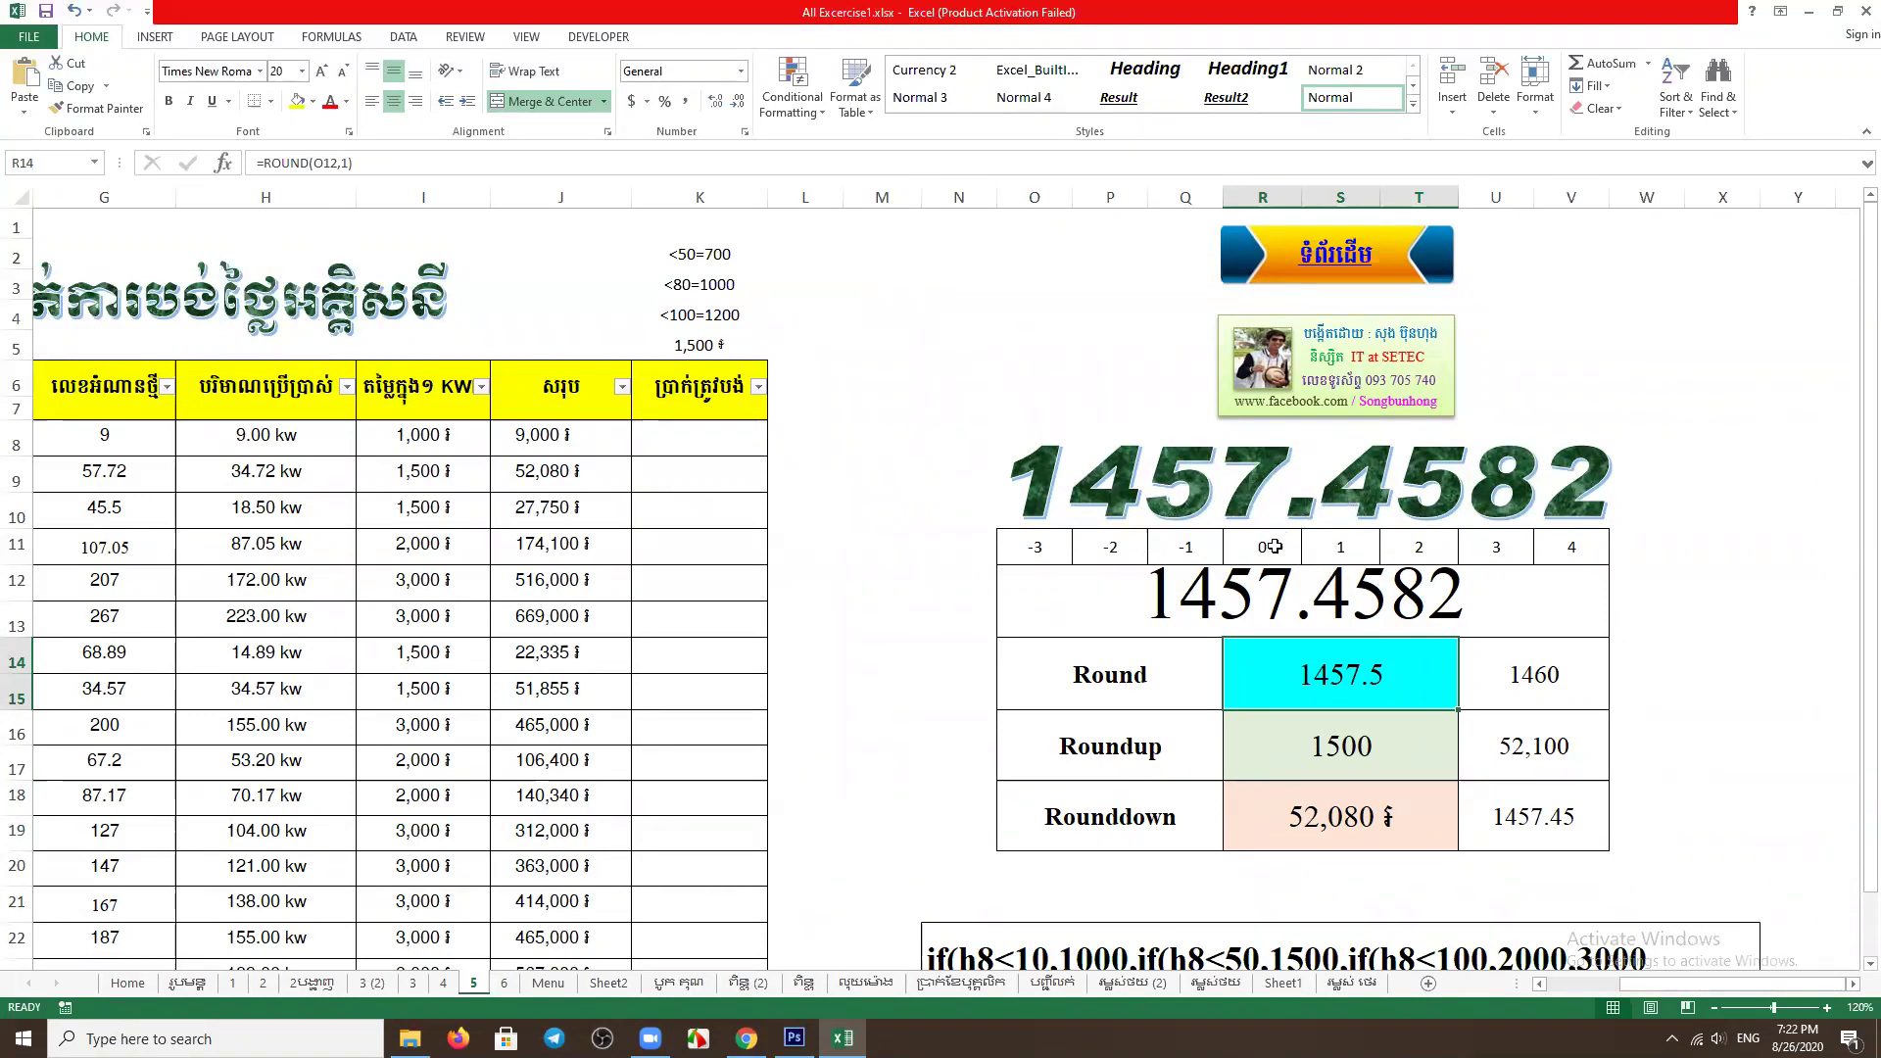
pyautogui.click(1268, 557)
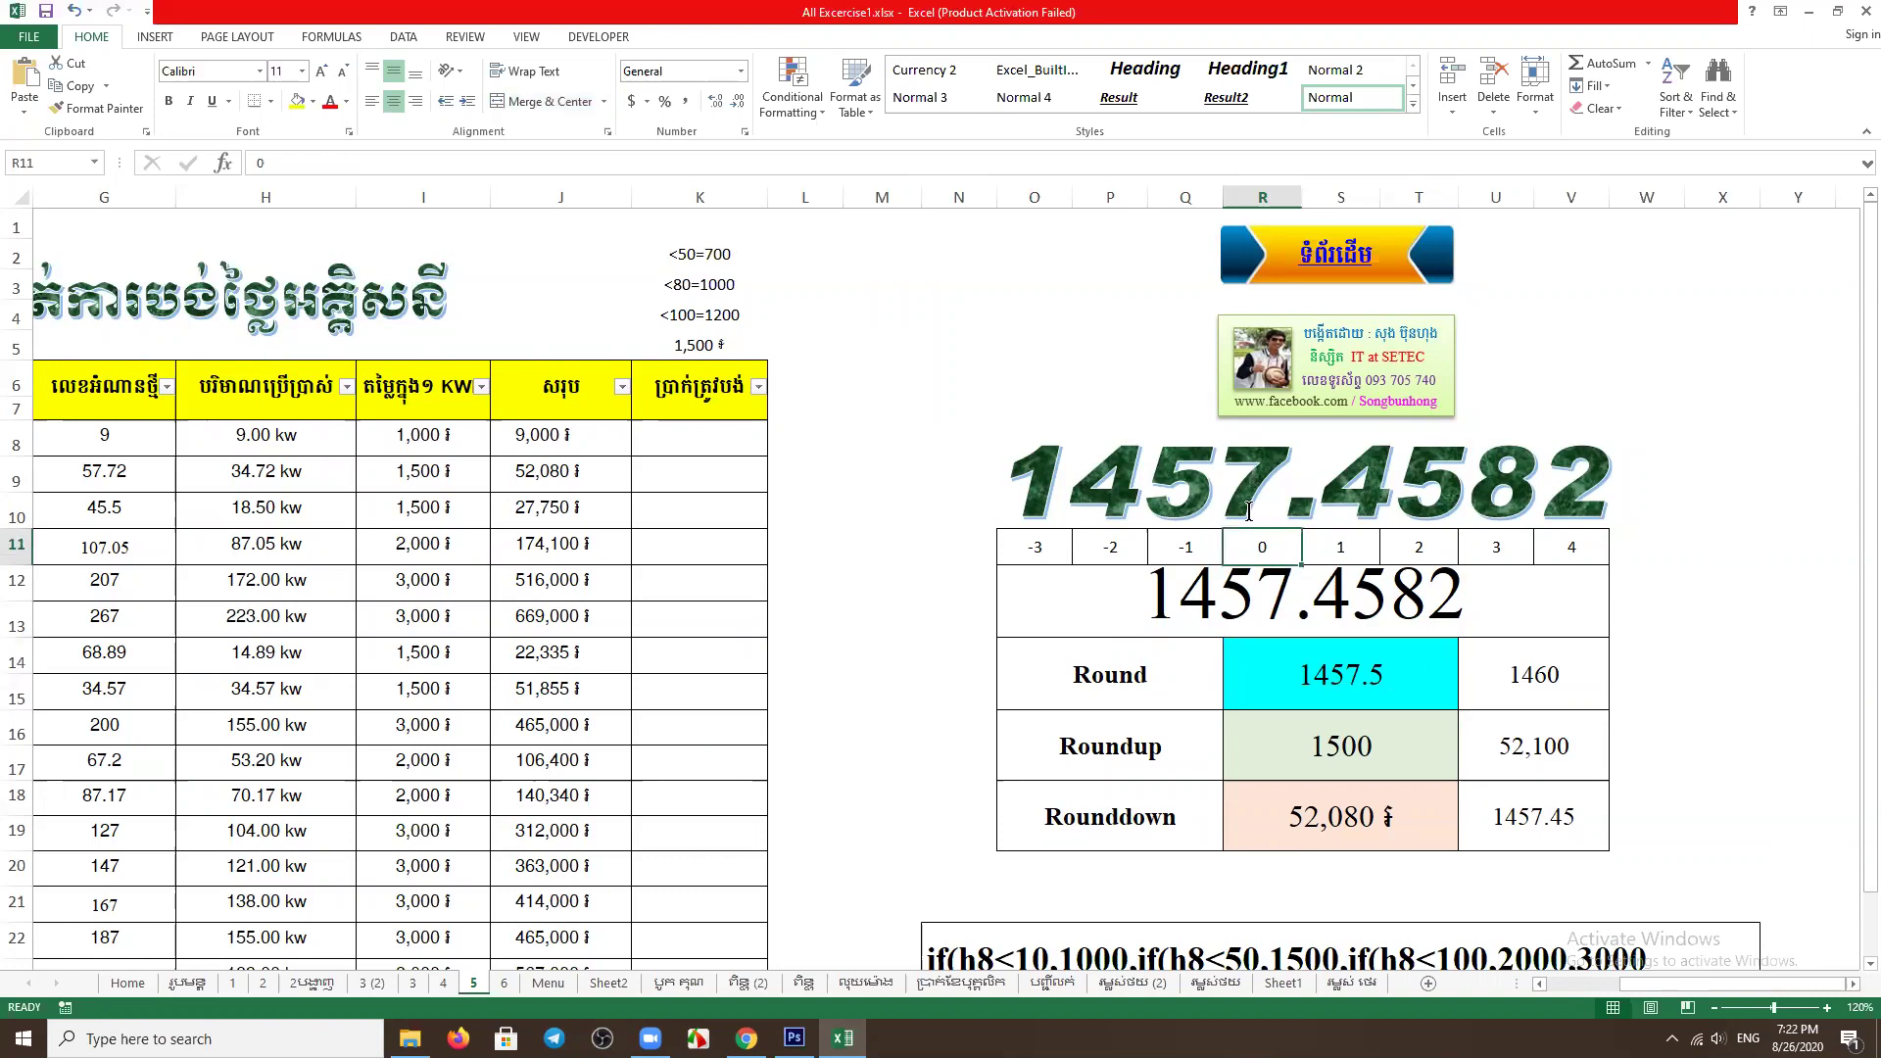
pyautogui.click(1186, 541)
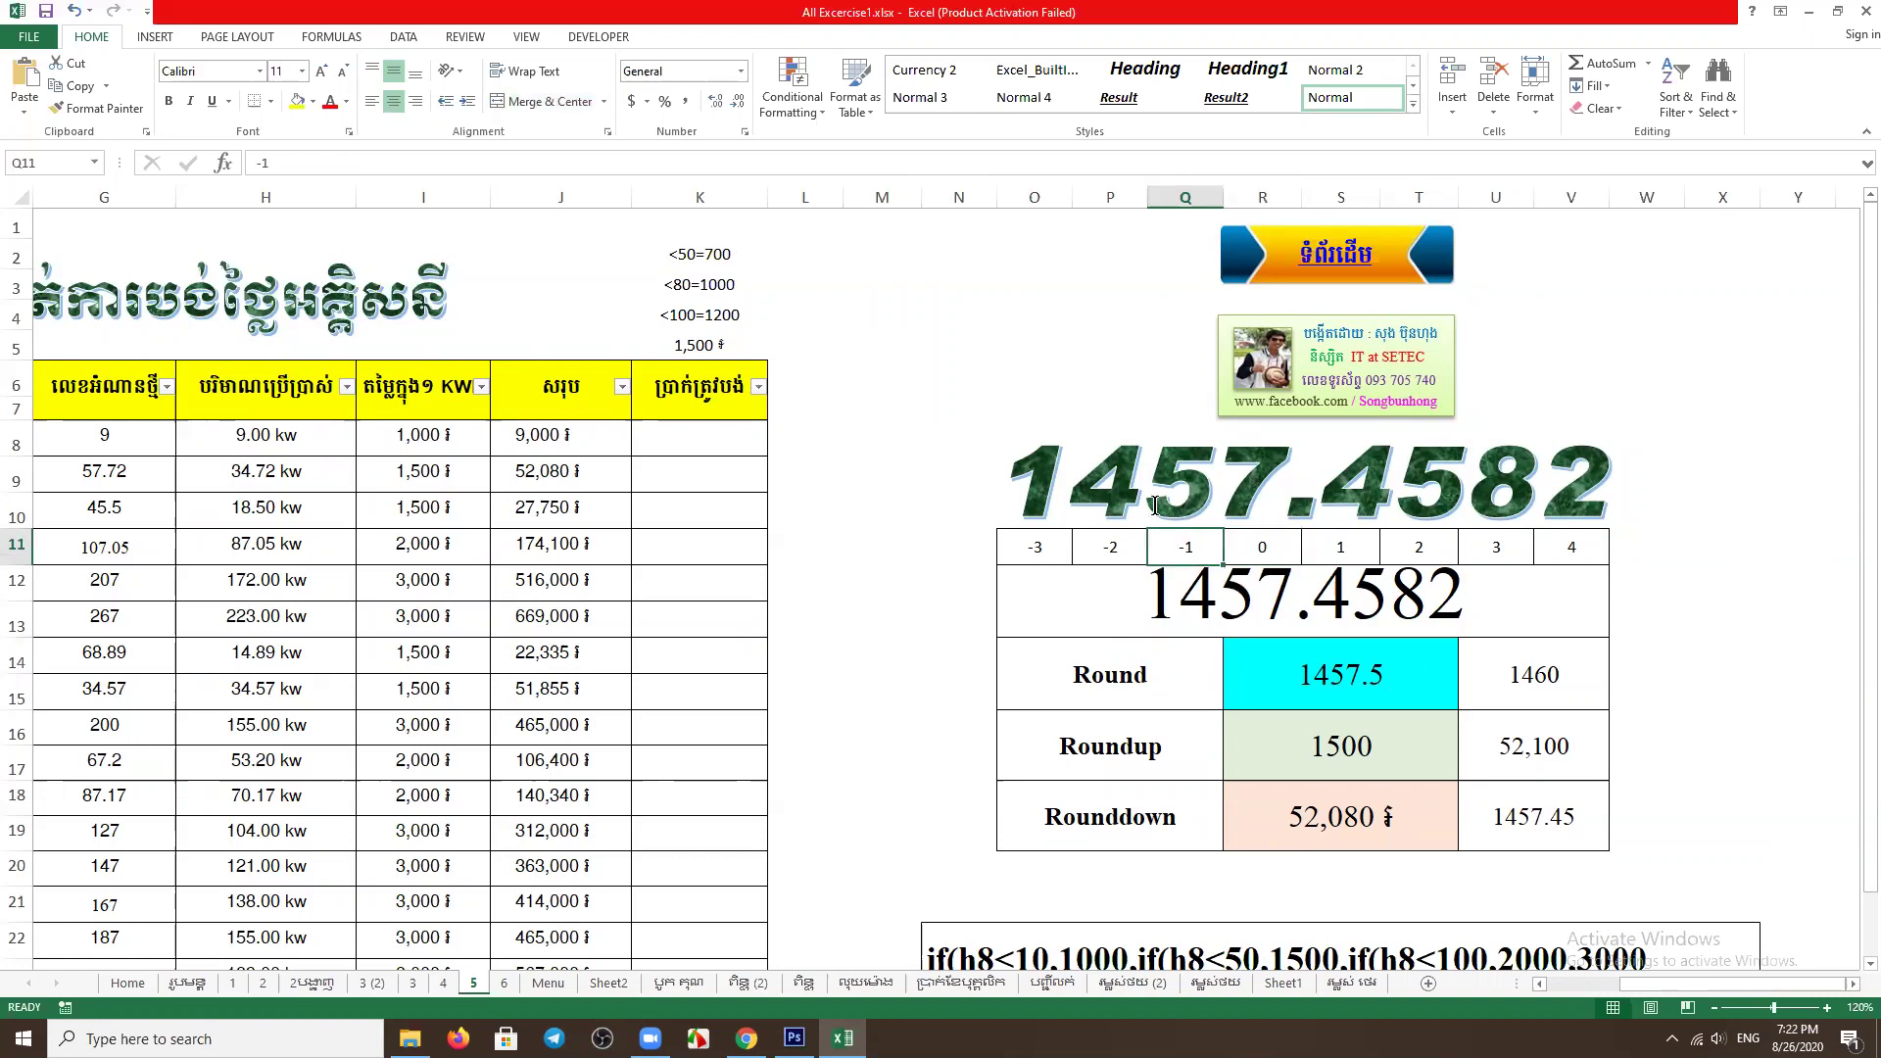
pyautogui.click(1117, 550)
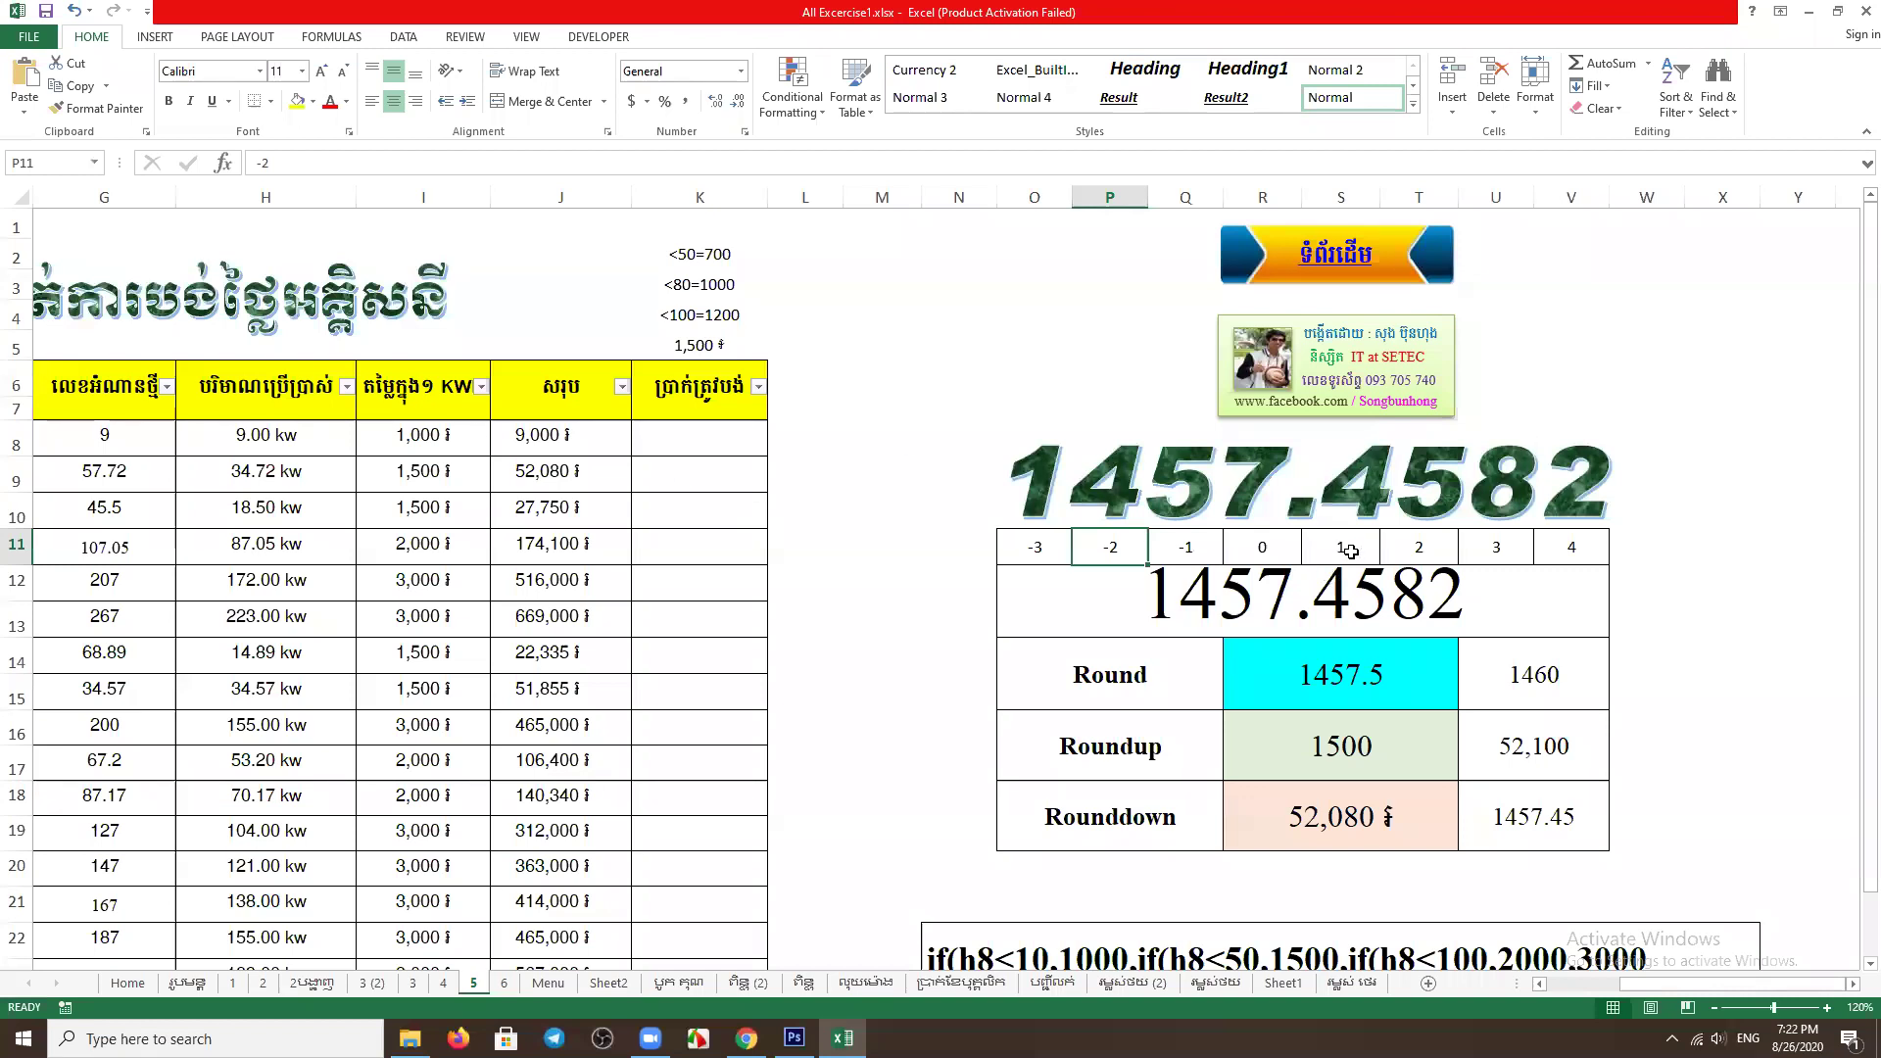
pyautogui.click(1348, 550)
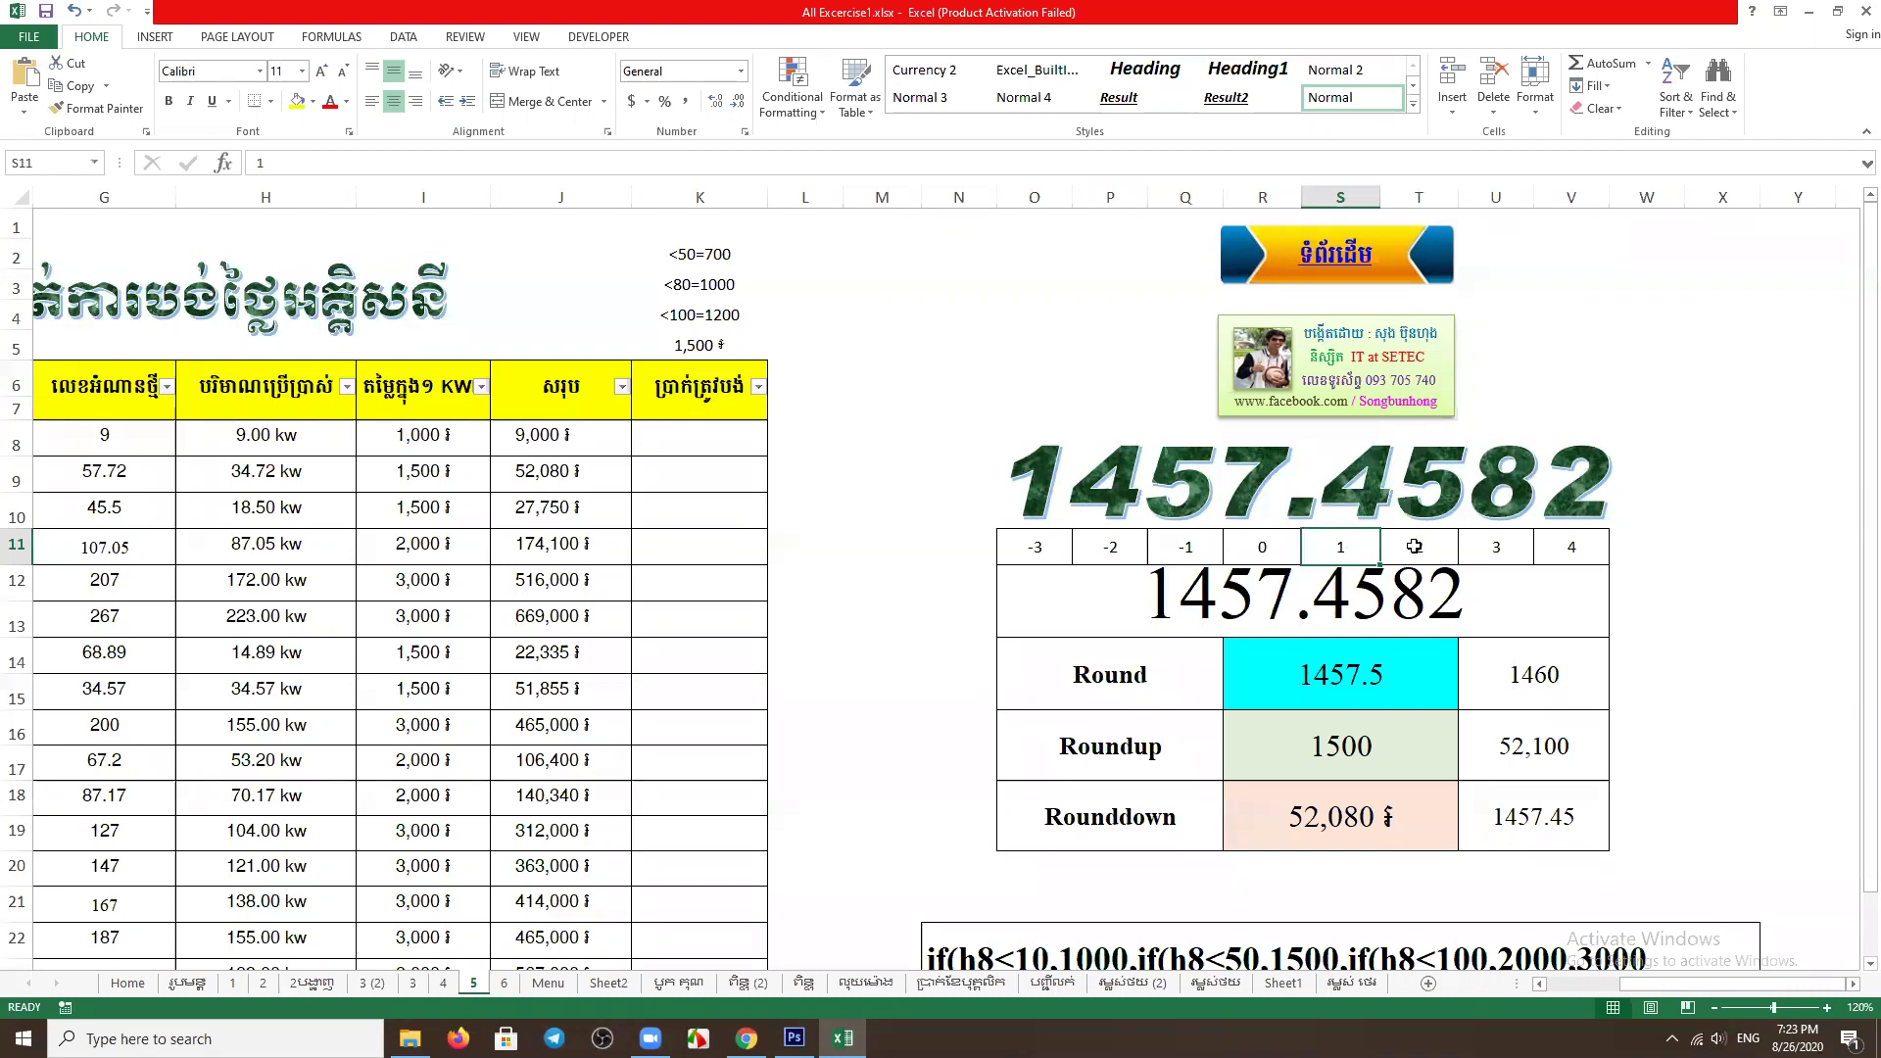
pyautogui.click(1384, 550)
pyautogui.click(1498, 546)
pyautogui.click(1570, 547)
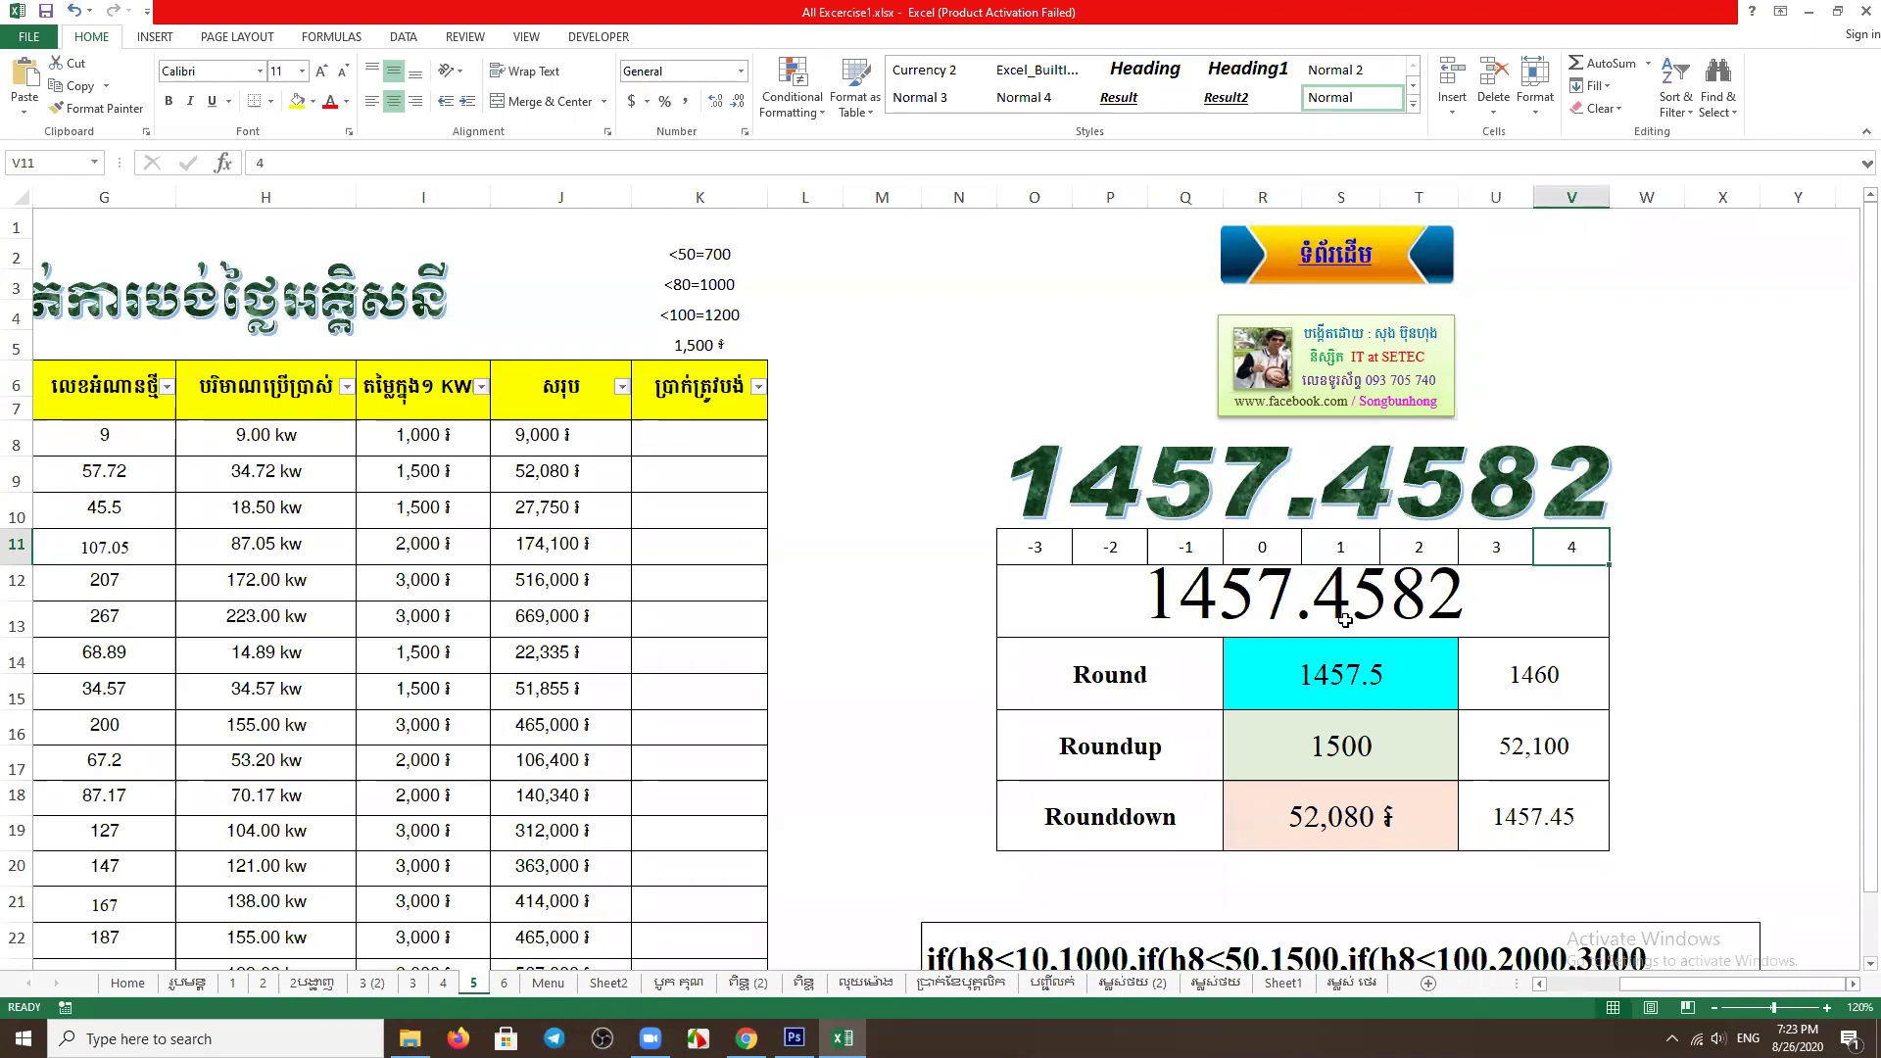
pyautogui.click(1407, 670)
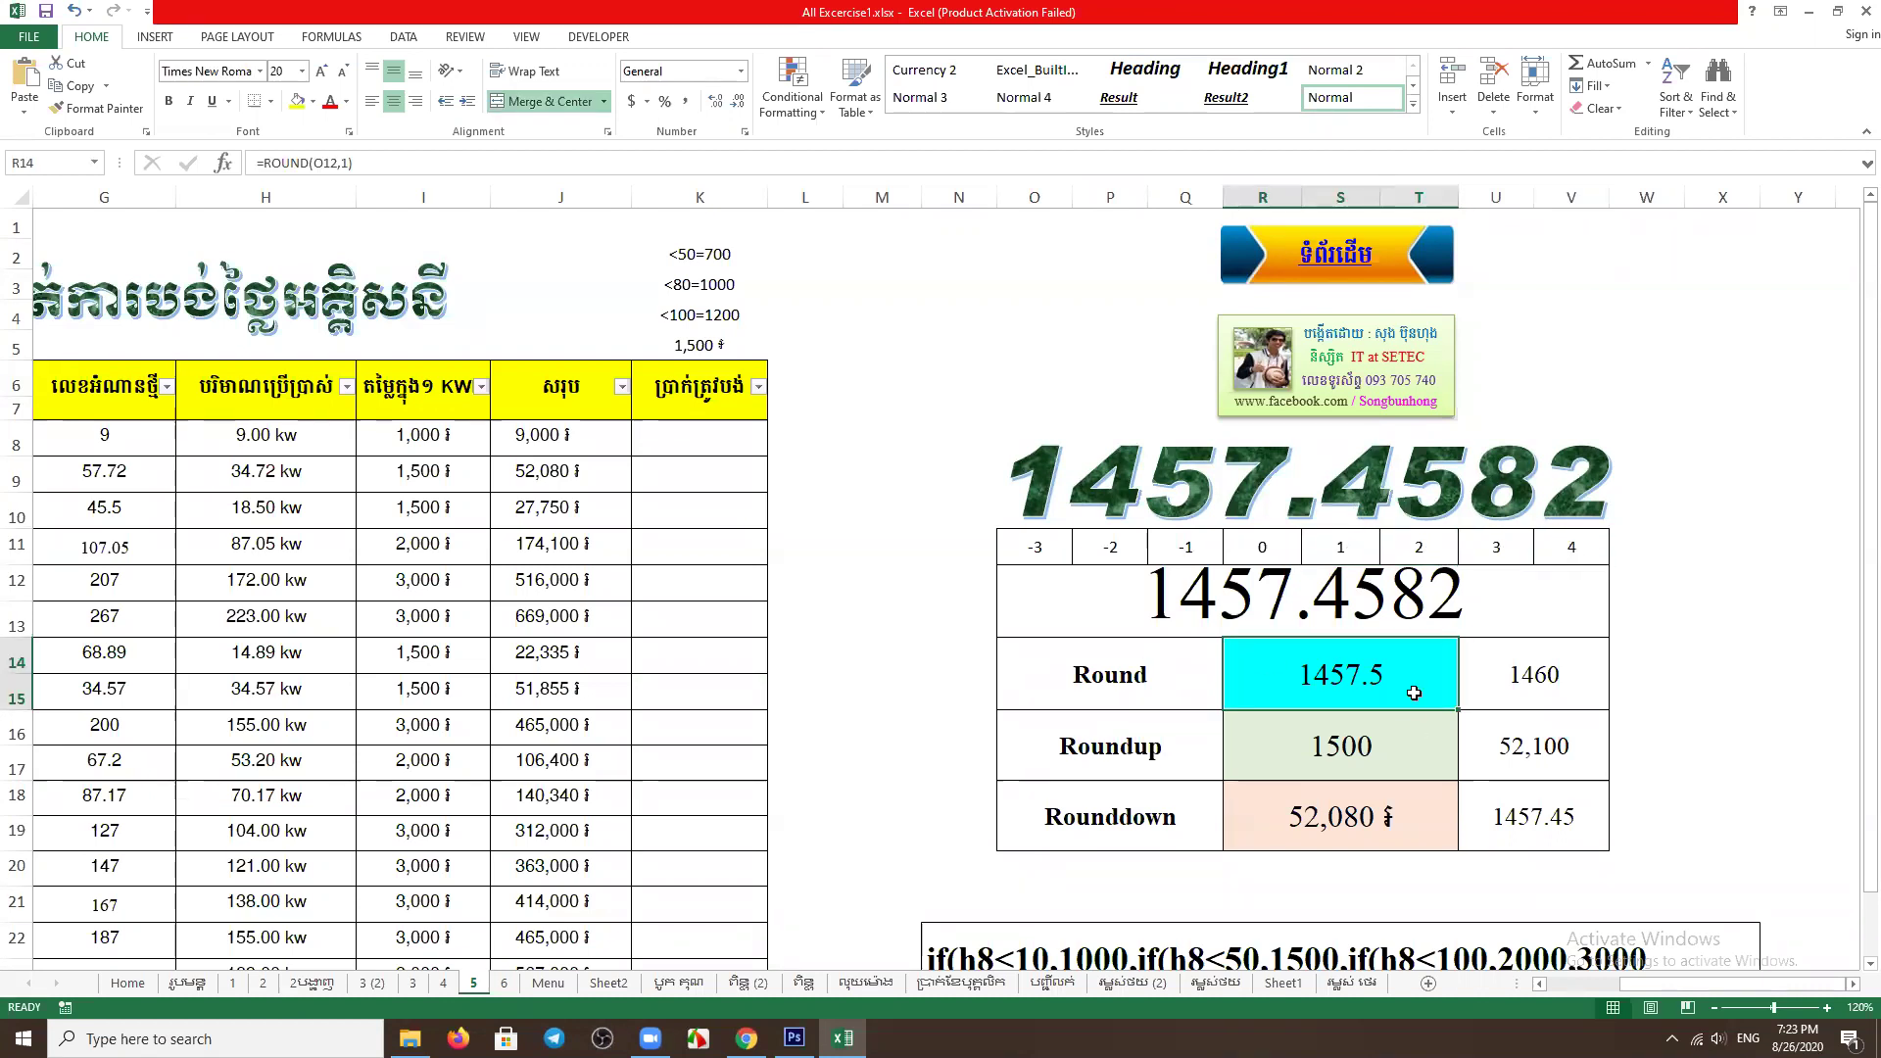
pyautogui.click(1337, 610)
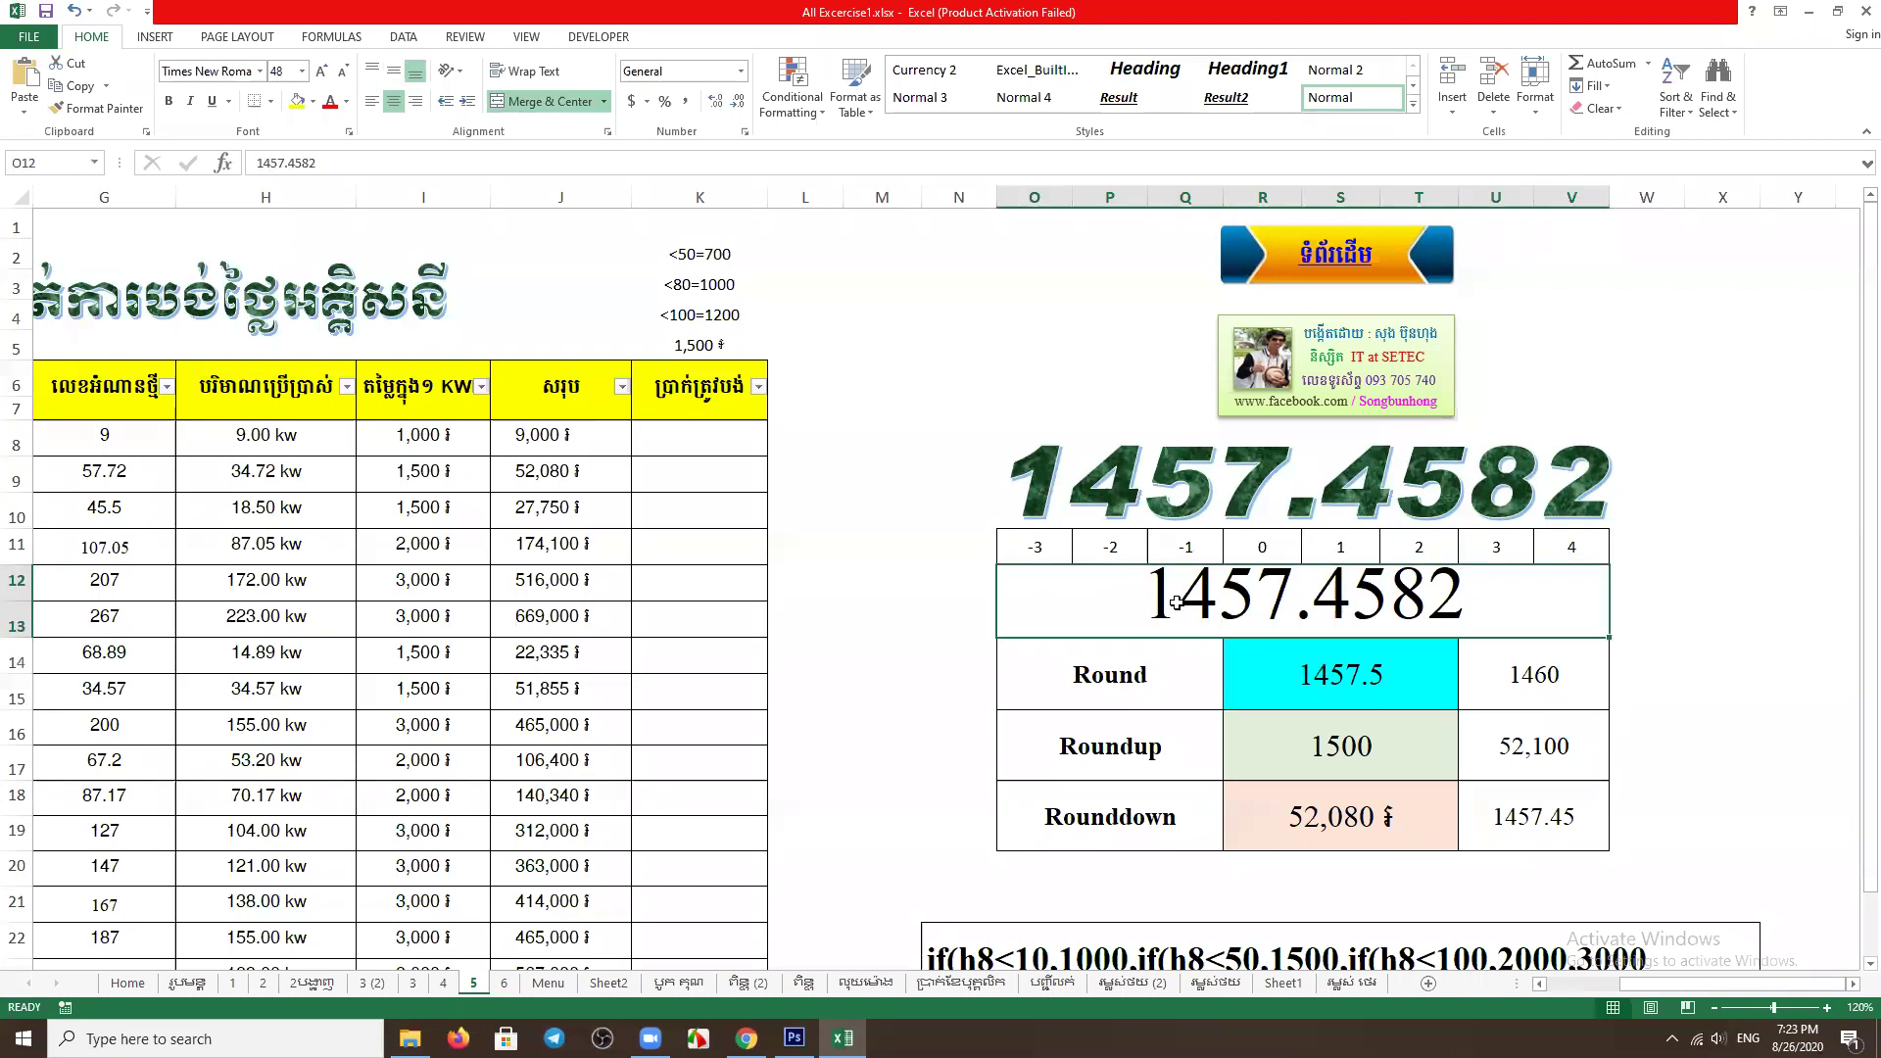
pyautogui.click(1398, 688)
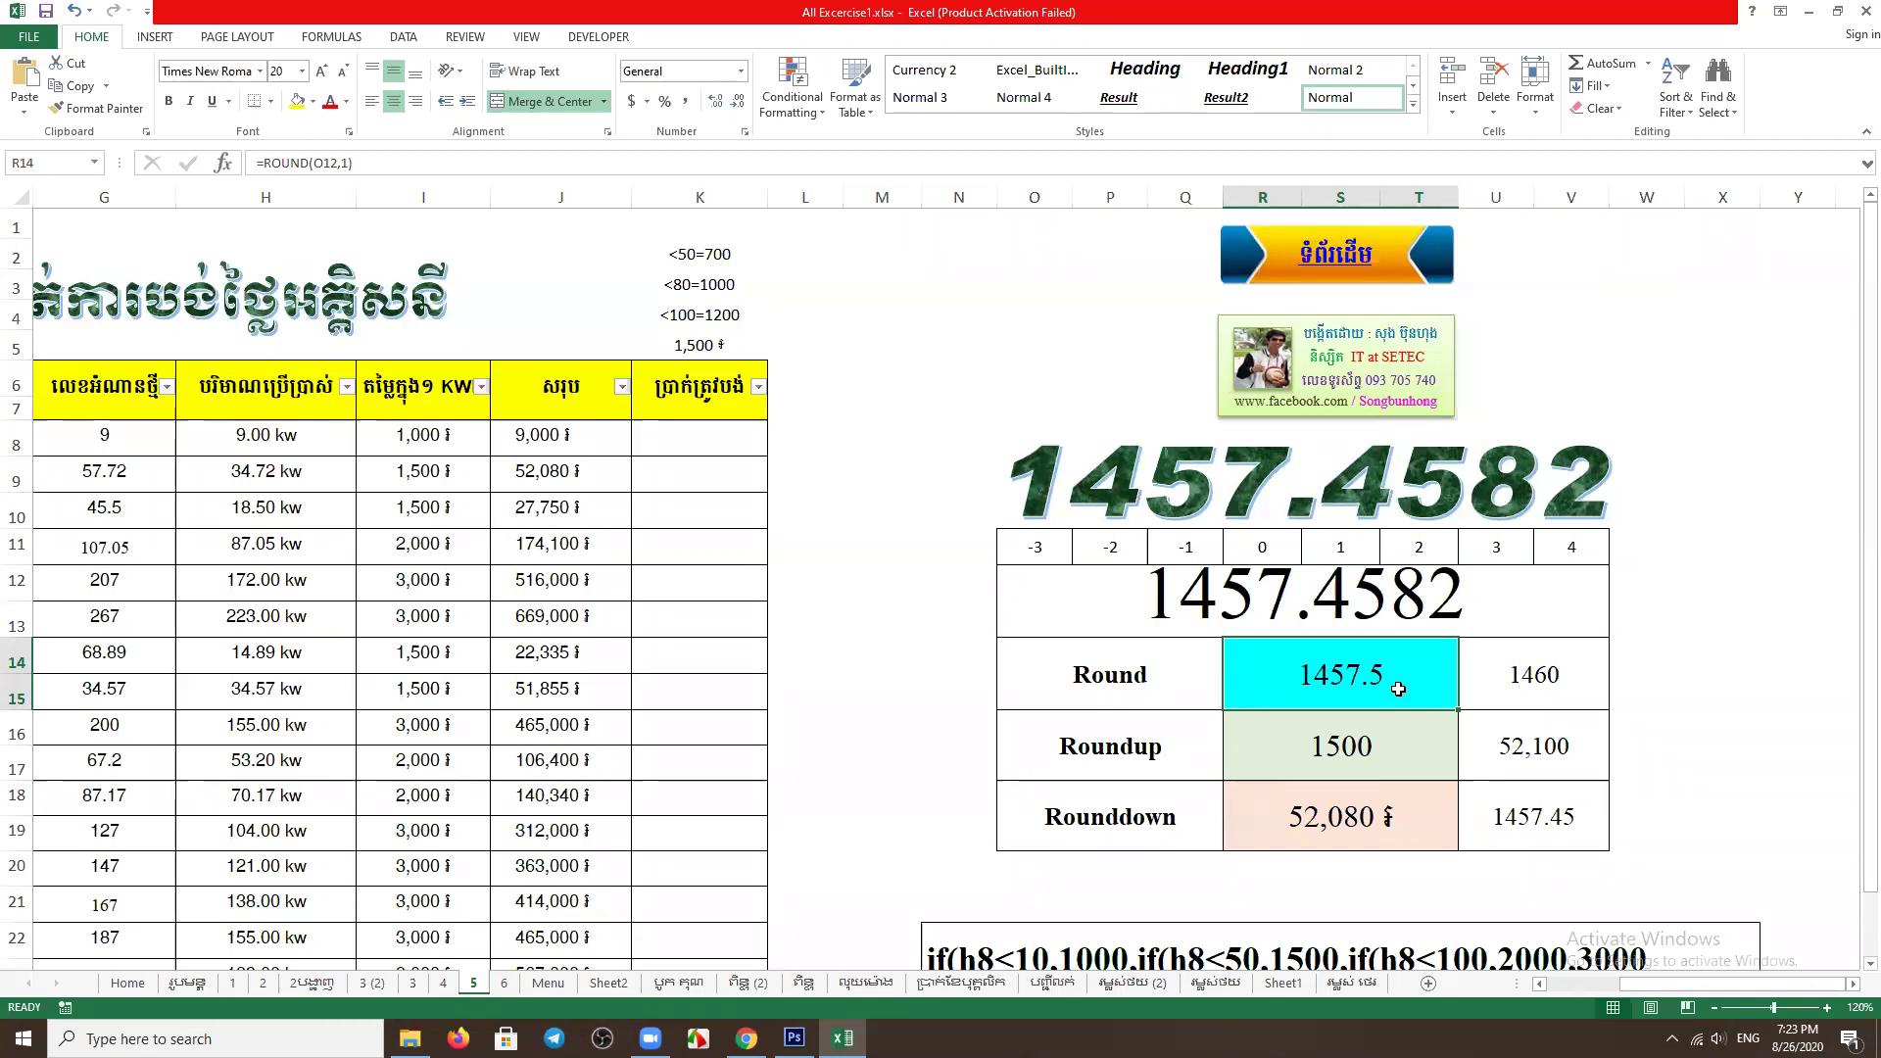
# Enter =ROUND(O12,1) in the Round result cell R14.
pyautogui.write('=Round')
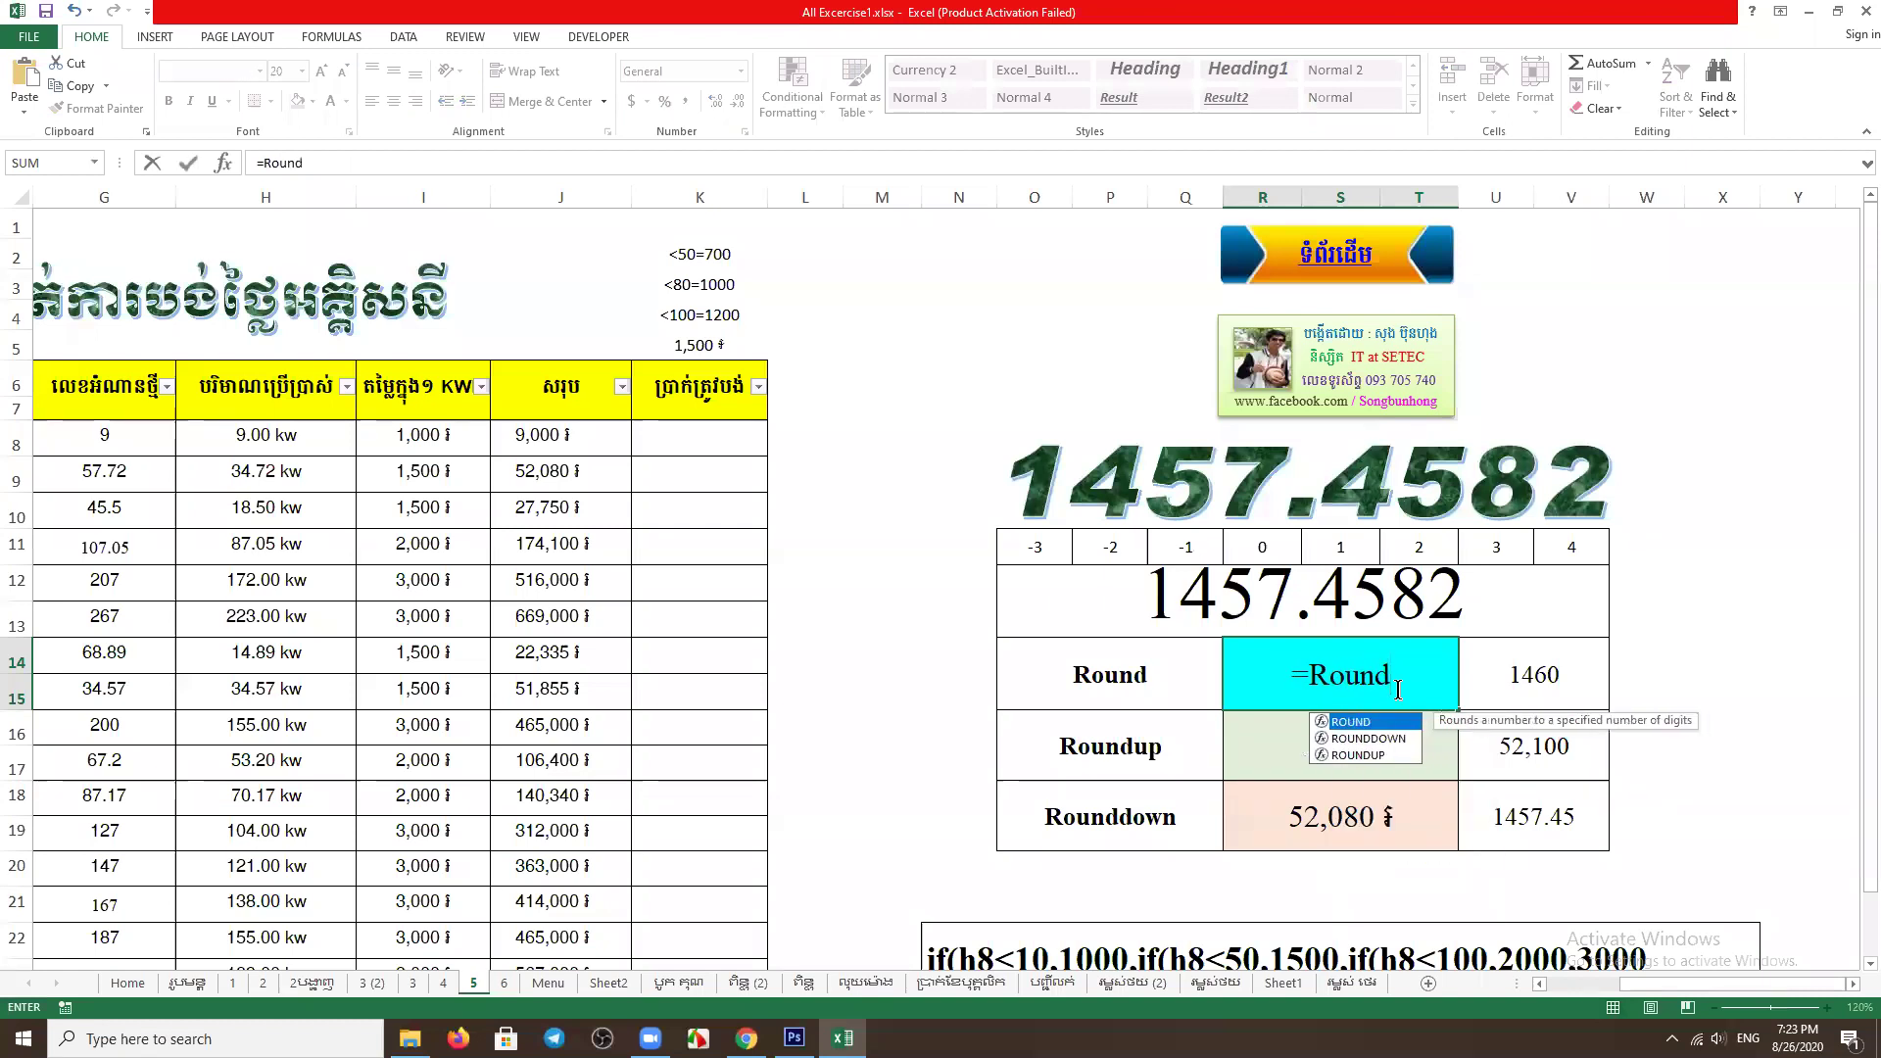
pyautogui.press('Tab')
pyautogui.click(1327, 609)
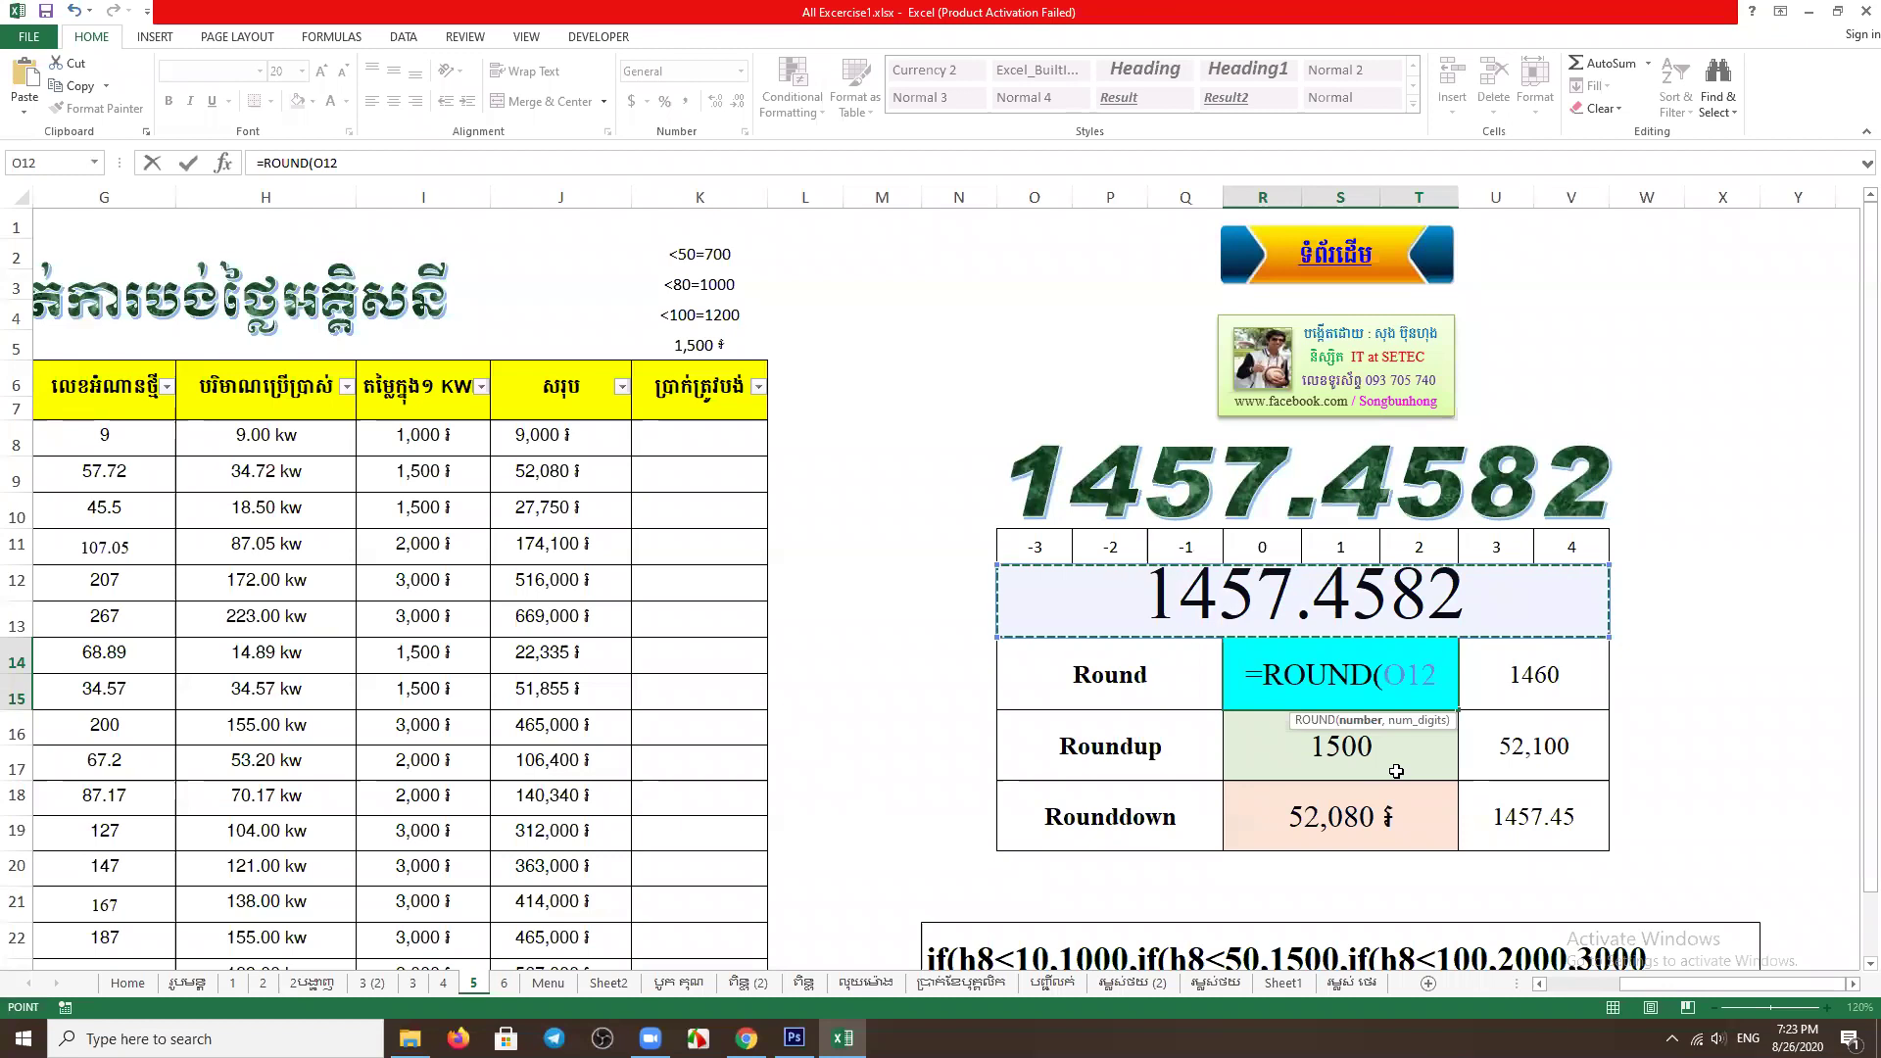
pyautogui.write(',')
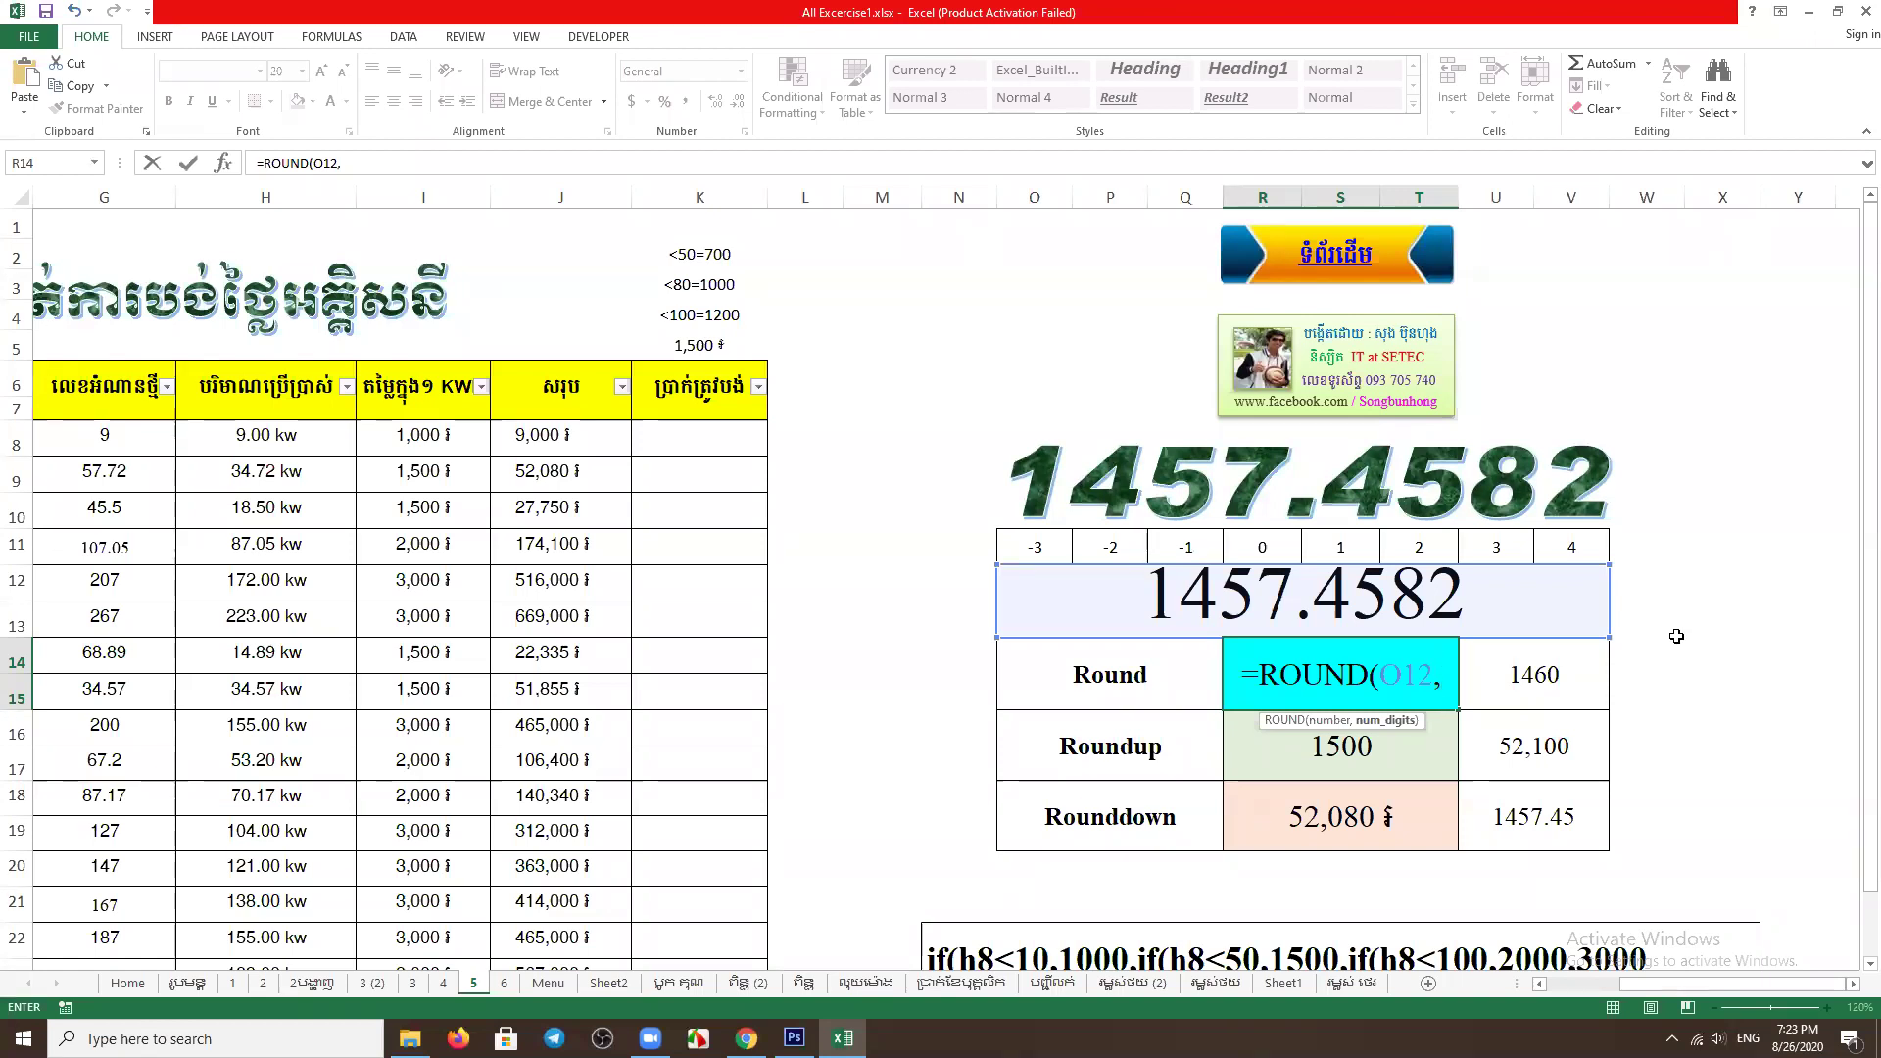
pyautogui.write('1')
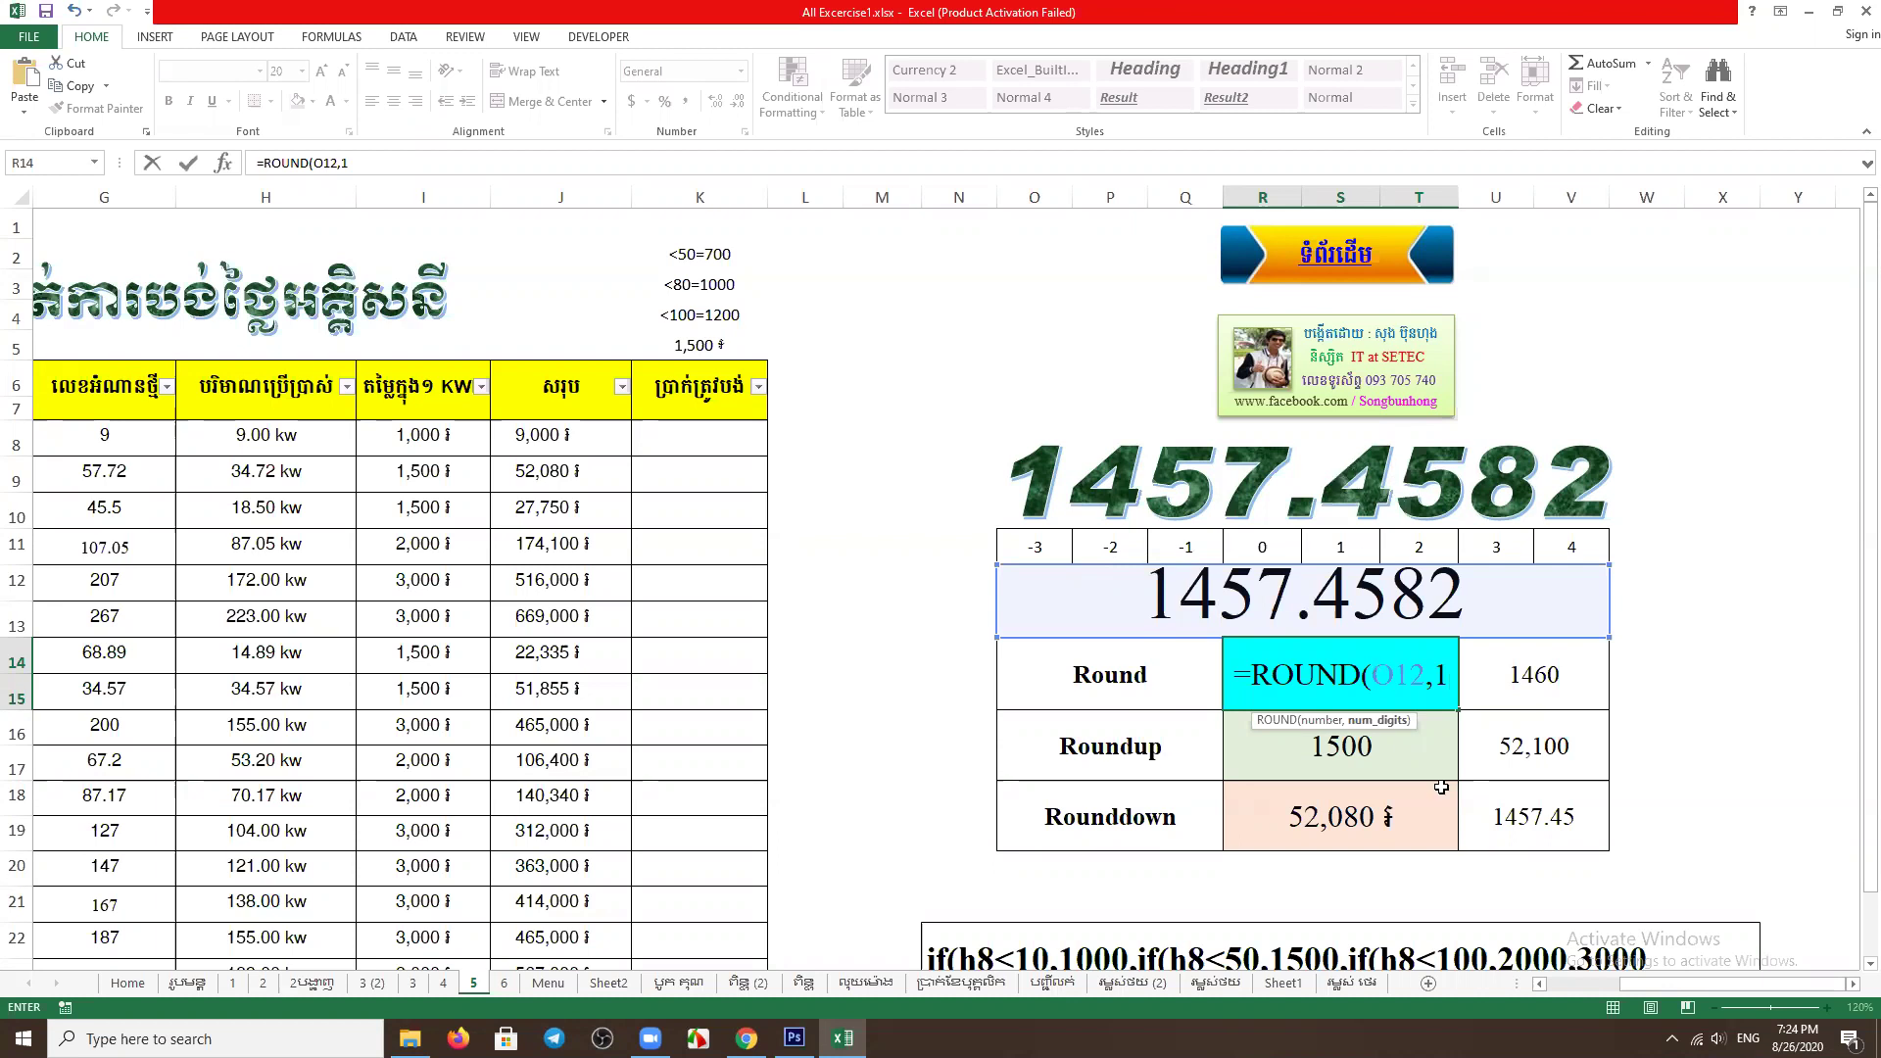
pyautogui.press('Return')
# Change the ROUND digits argument from 1 to 2, showing 1457.46.
pyautogui.click(1383, 680)
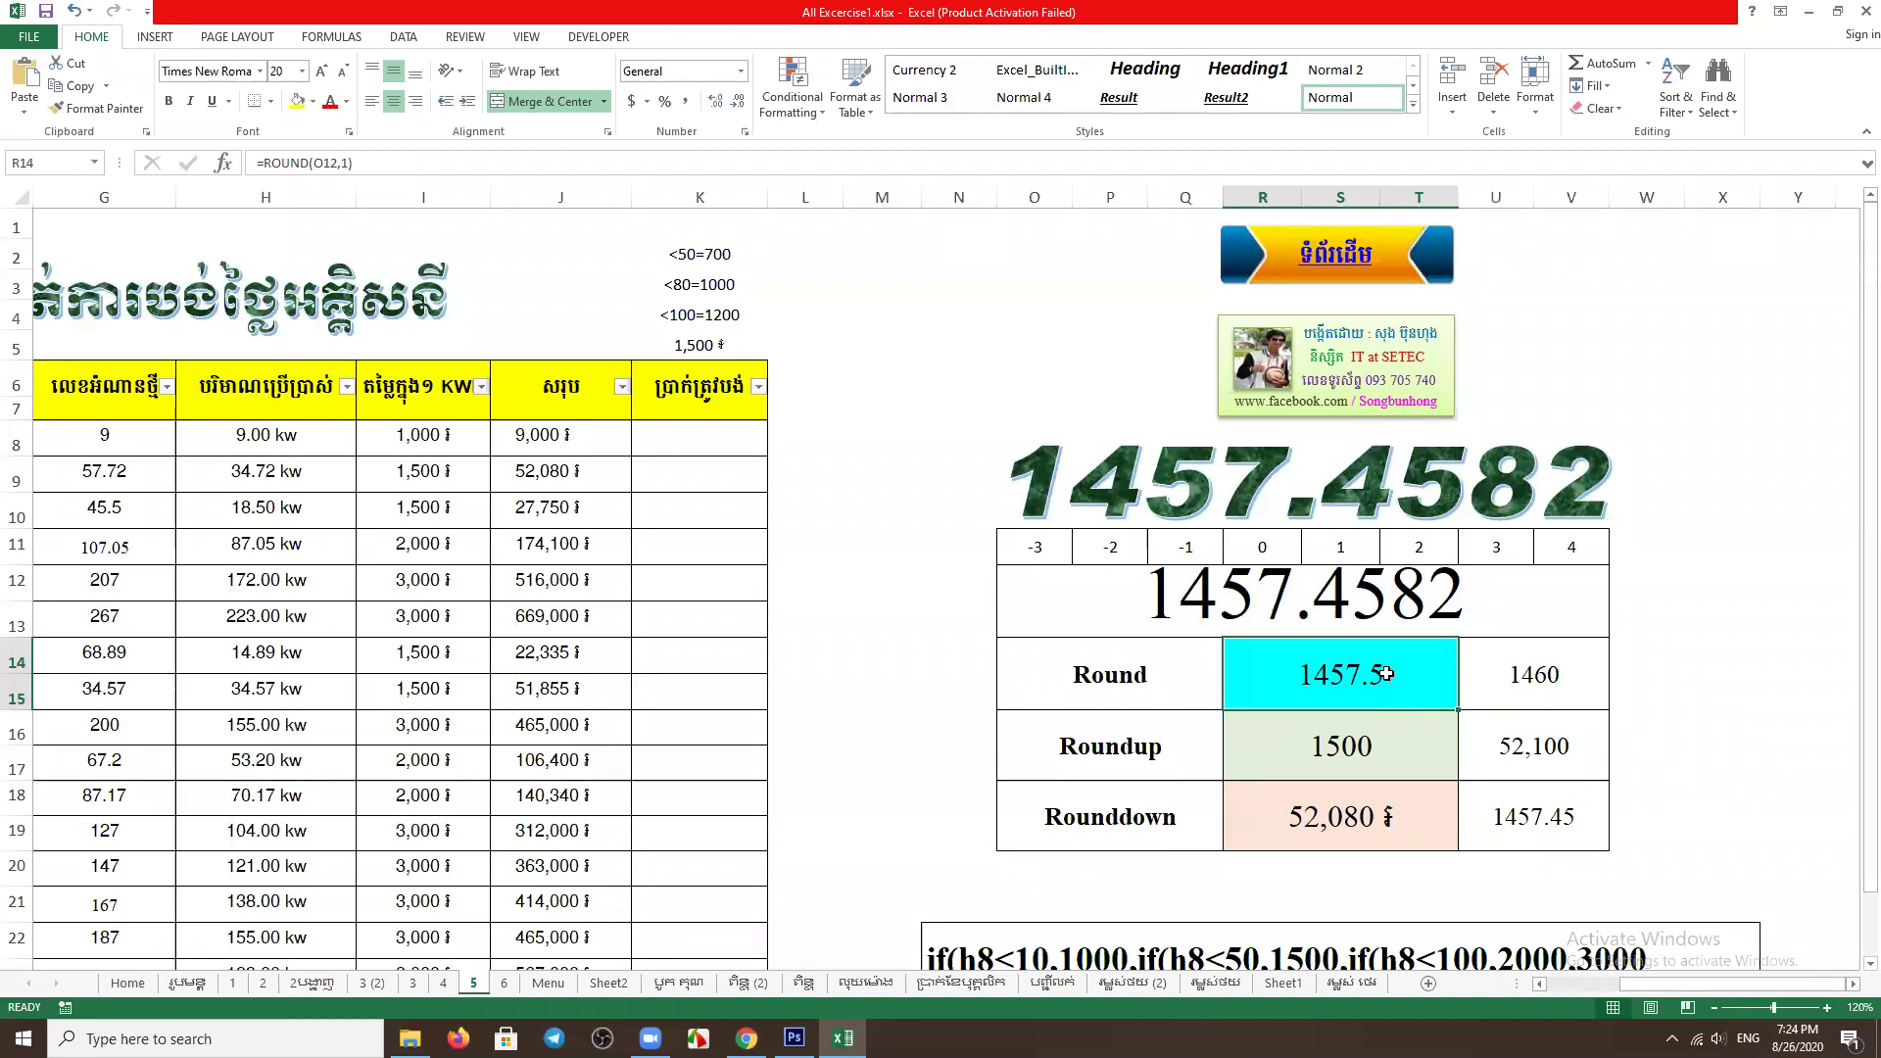
pyautogui.doubleClick(1401, 681)
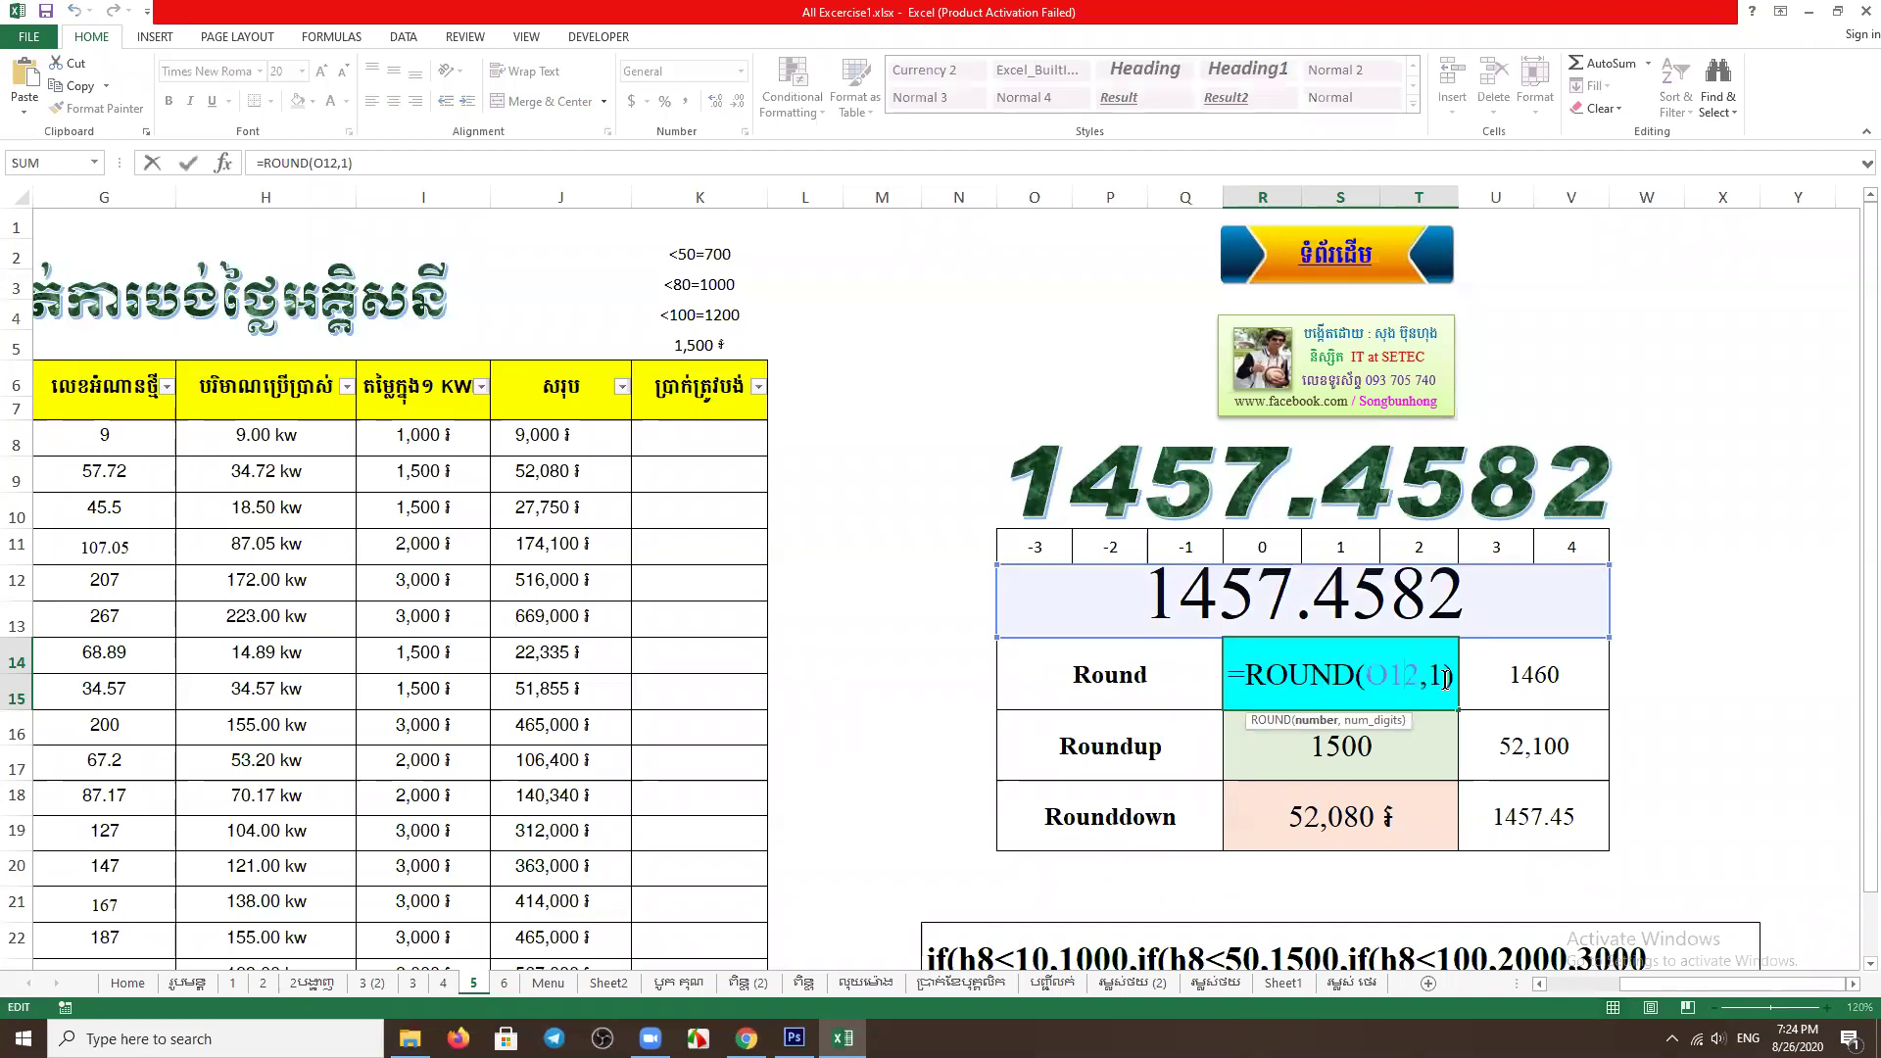
pyautogui.click(1446, 676)
pyautogui.press('BackSpace')
pyautogui.write('2')
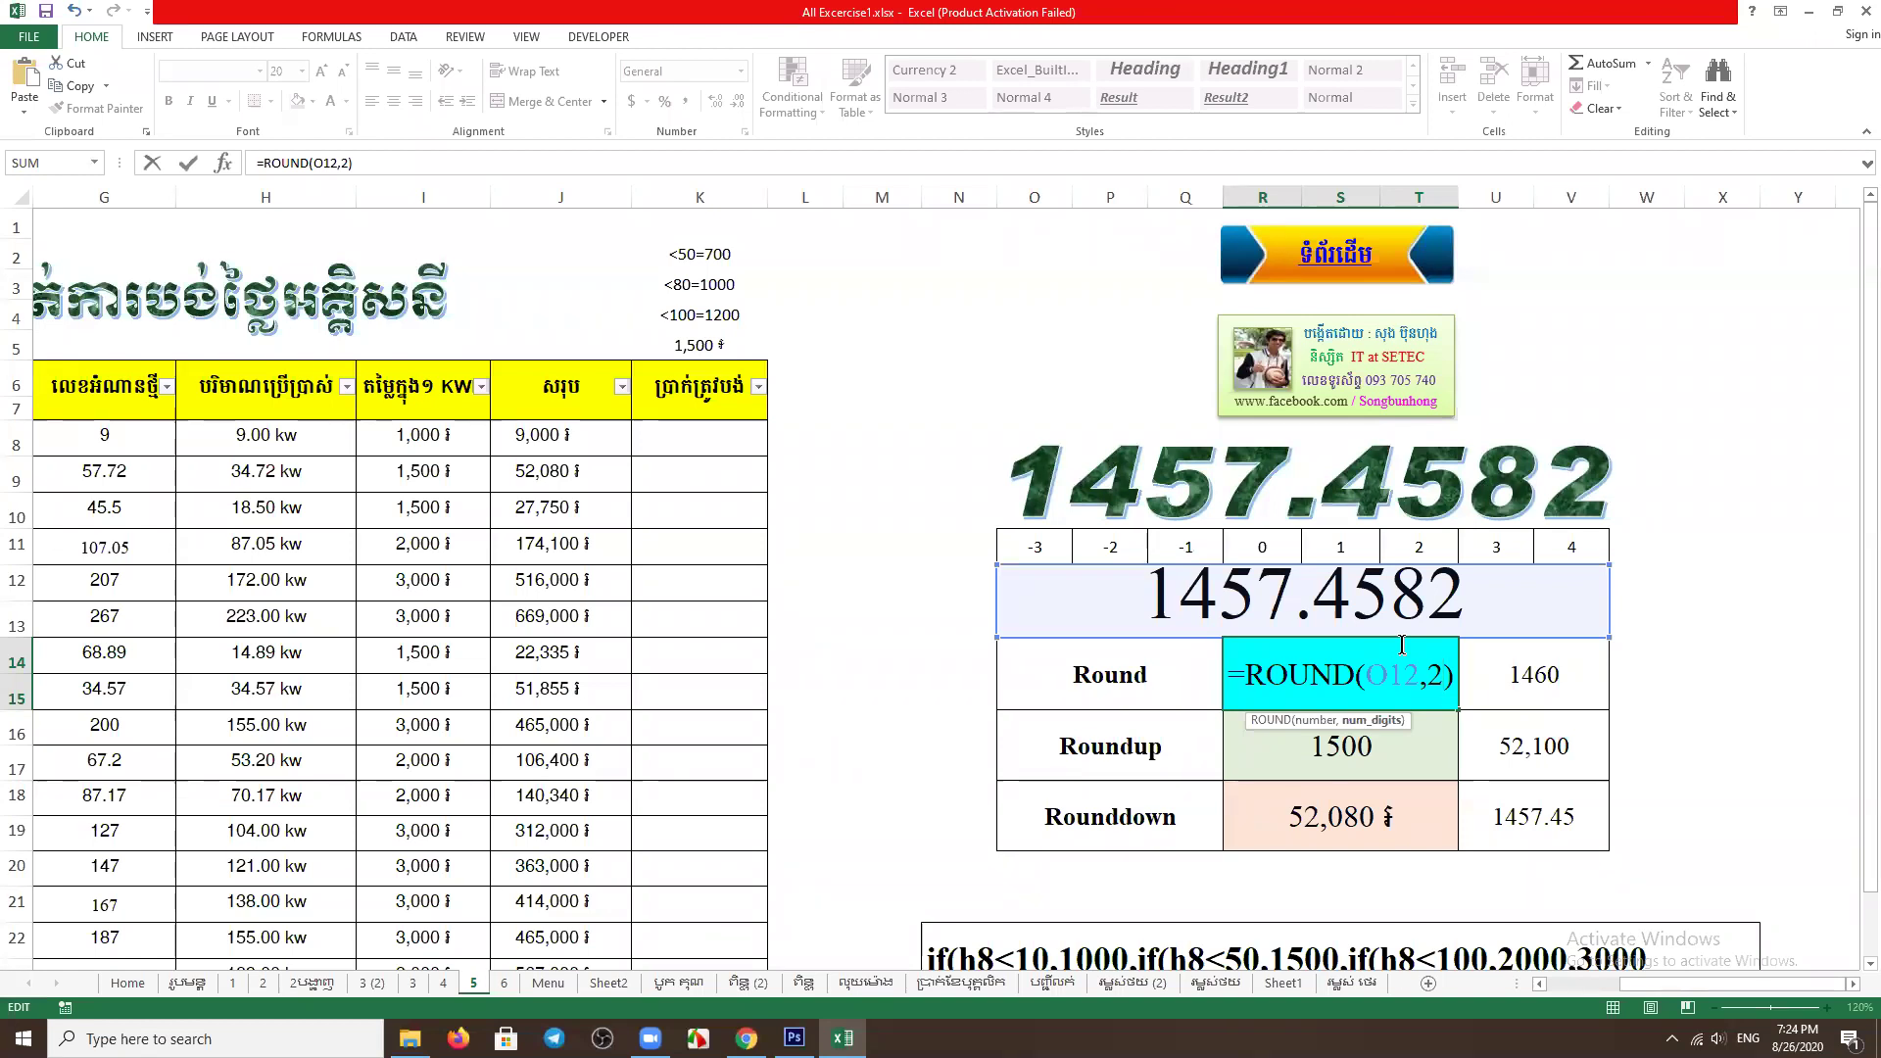
pyautogui.press('Return')
pyautogui.click(1401, 674)
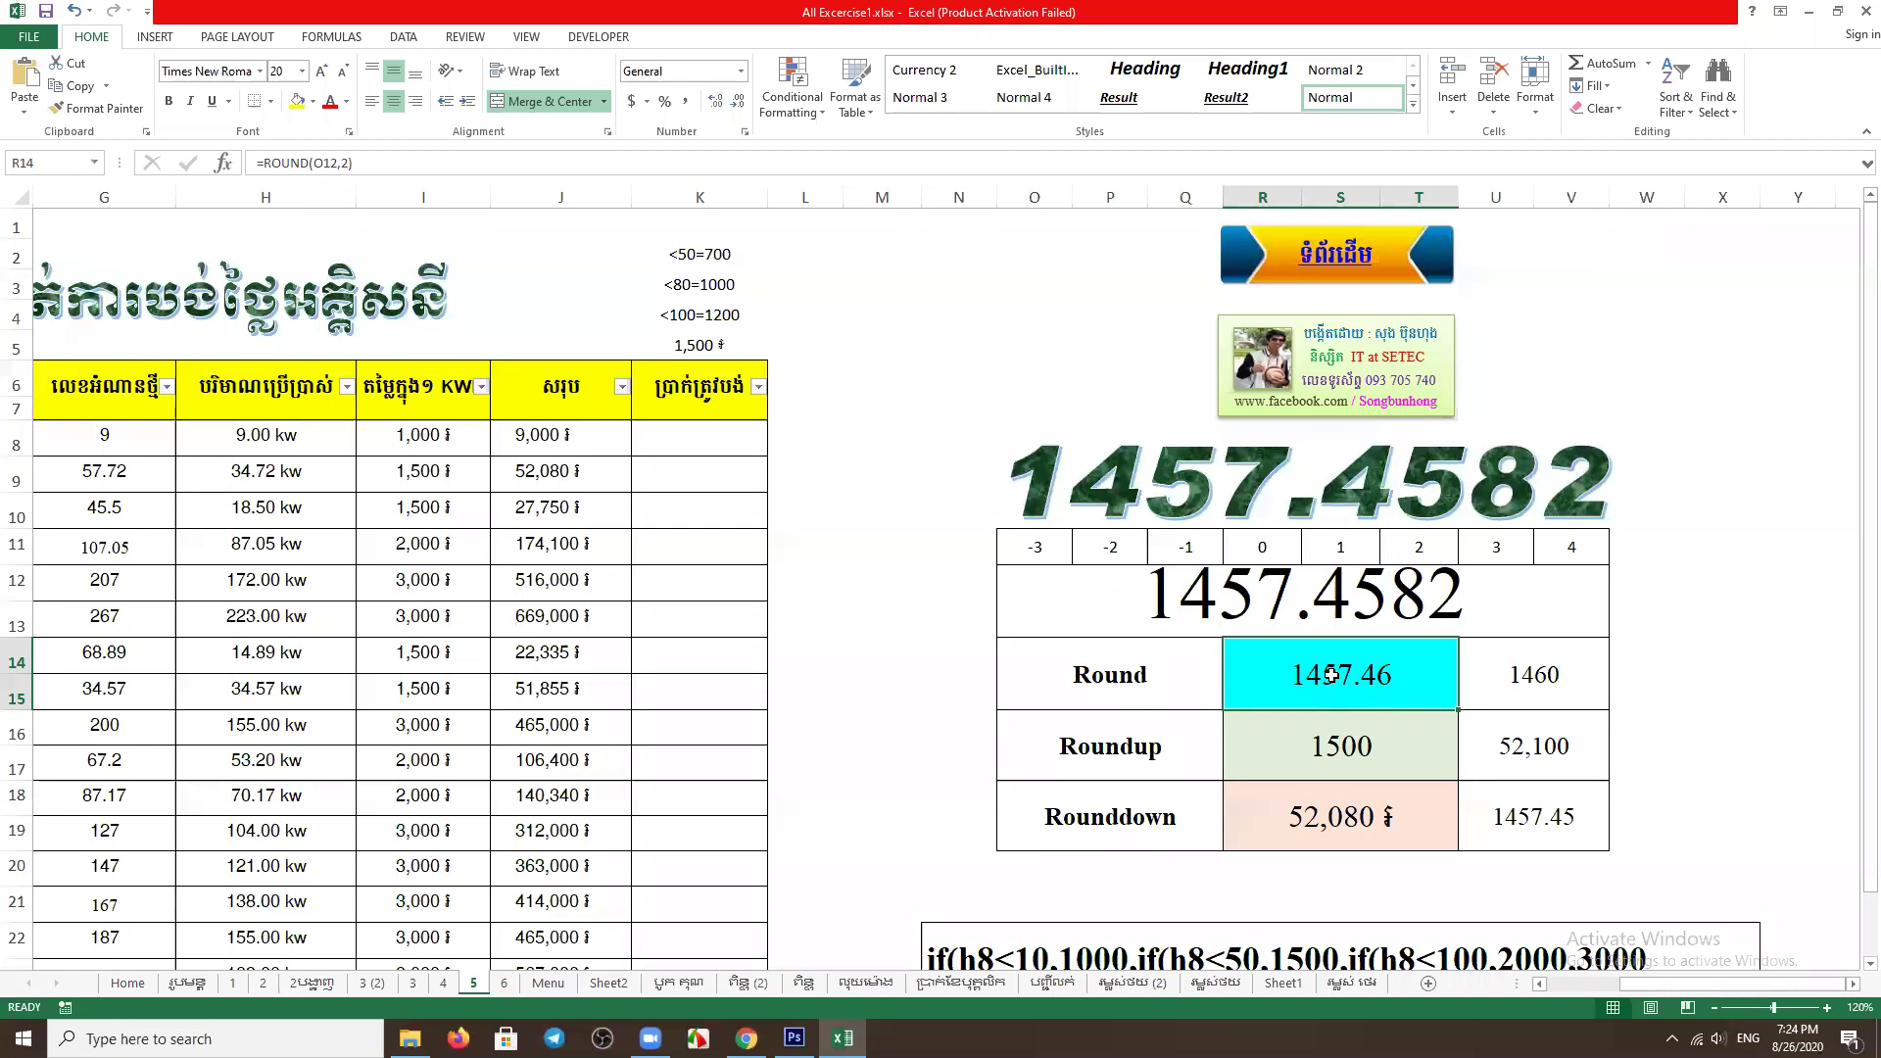
pyautogui.click(1329, 763)
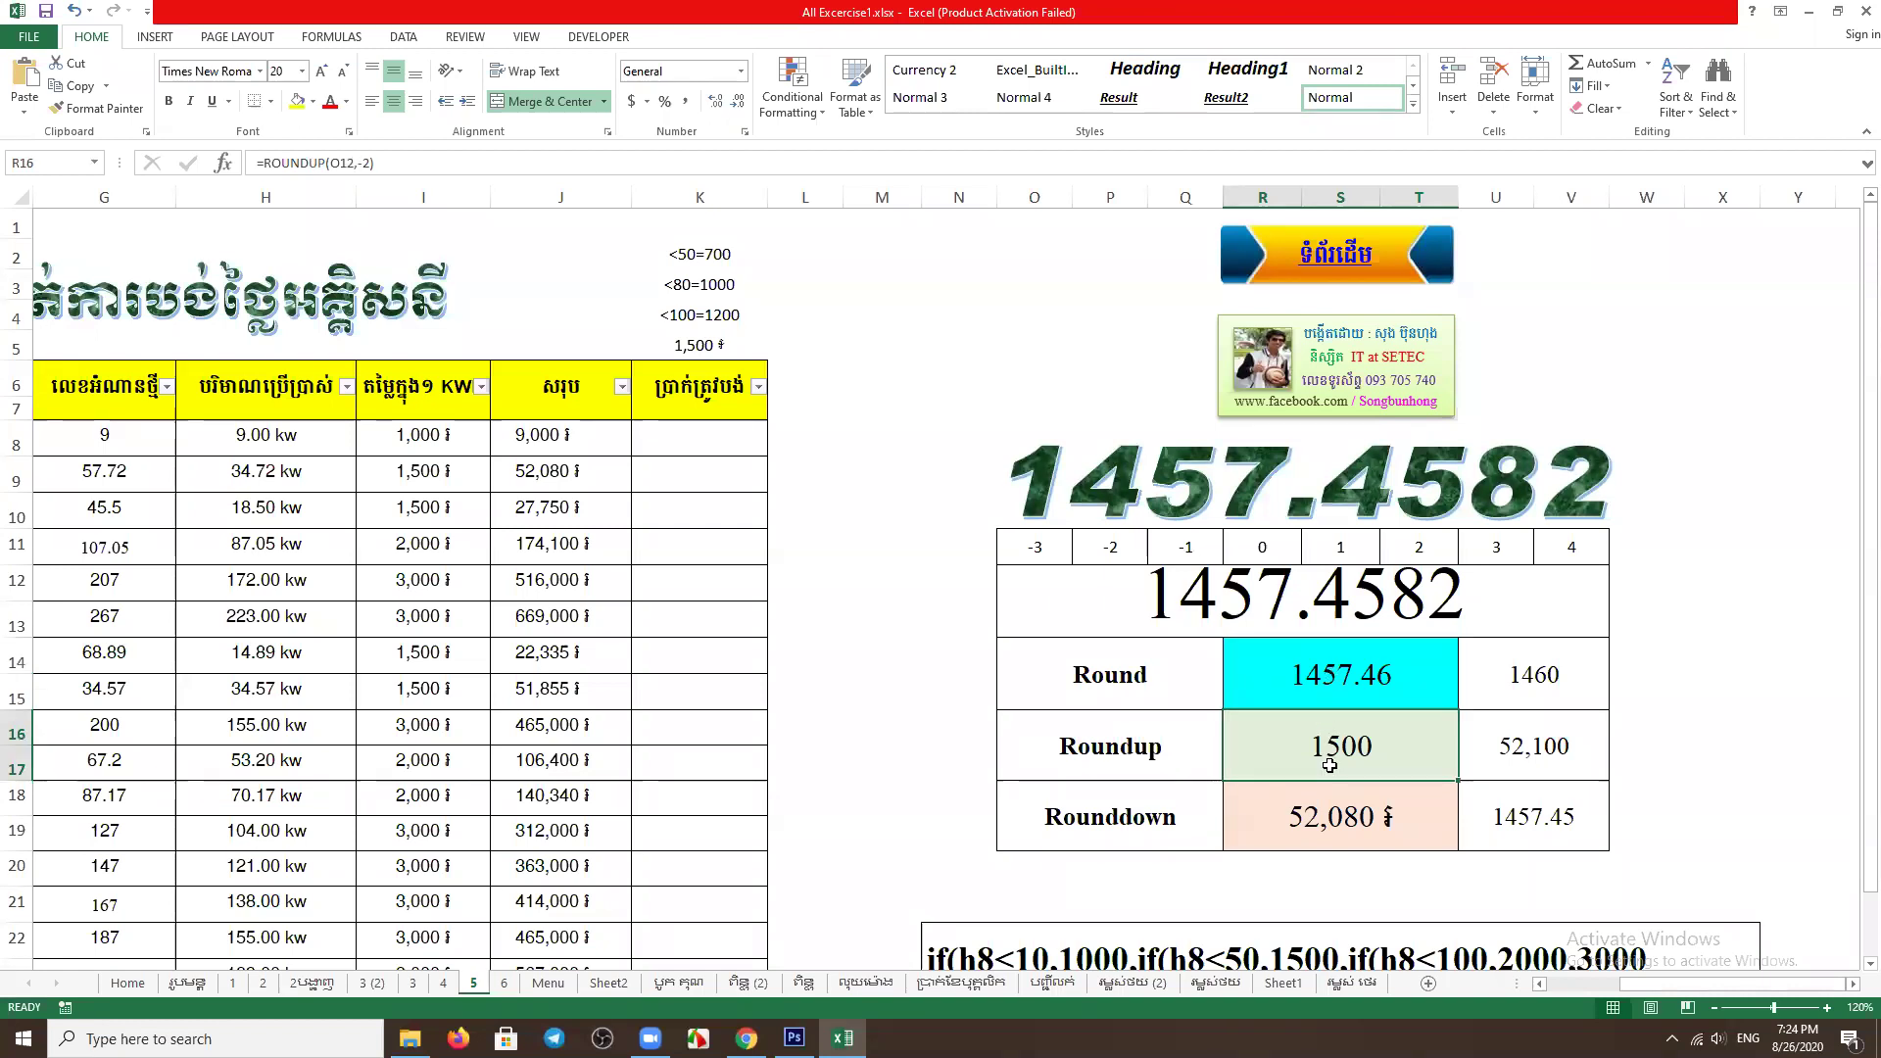
pyautogui.doubleClick(1389, 747)
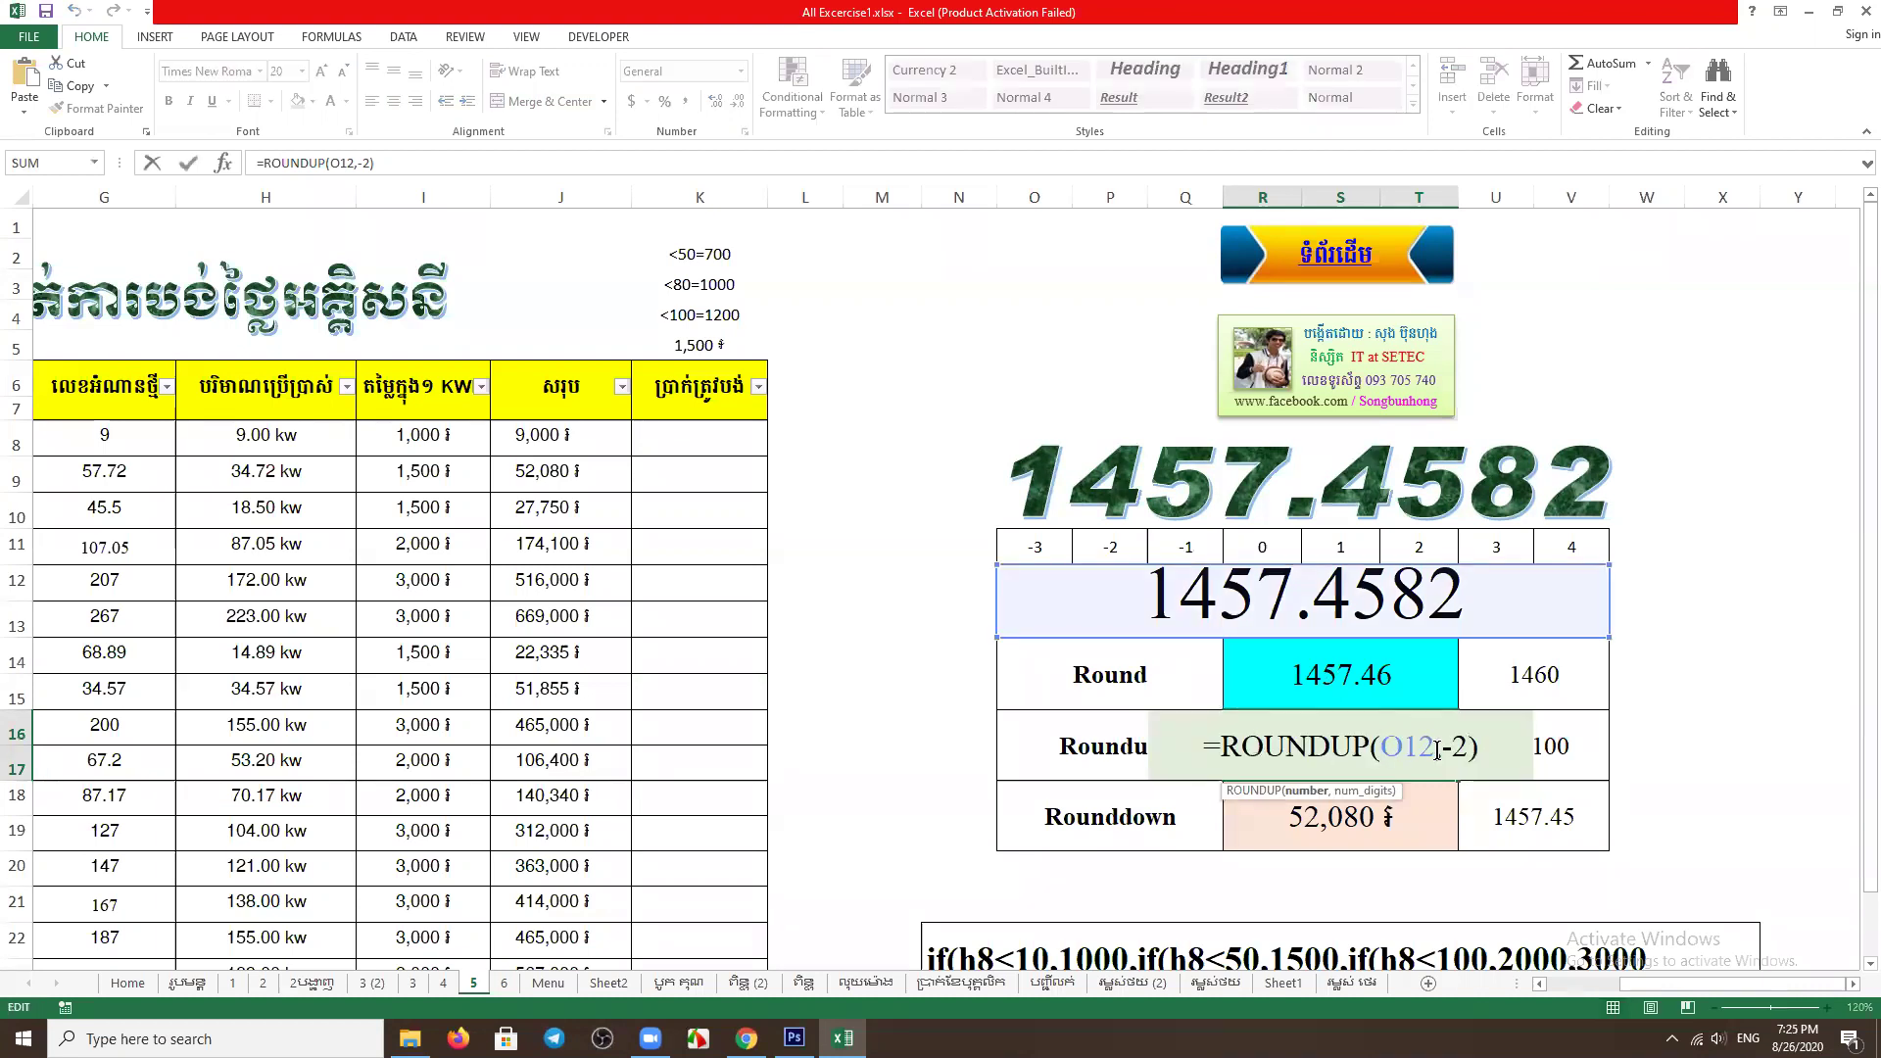
pyautogui.click(1476, 748)
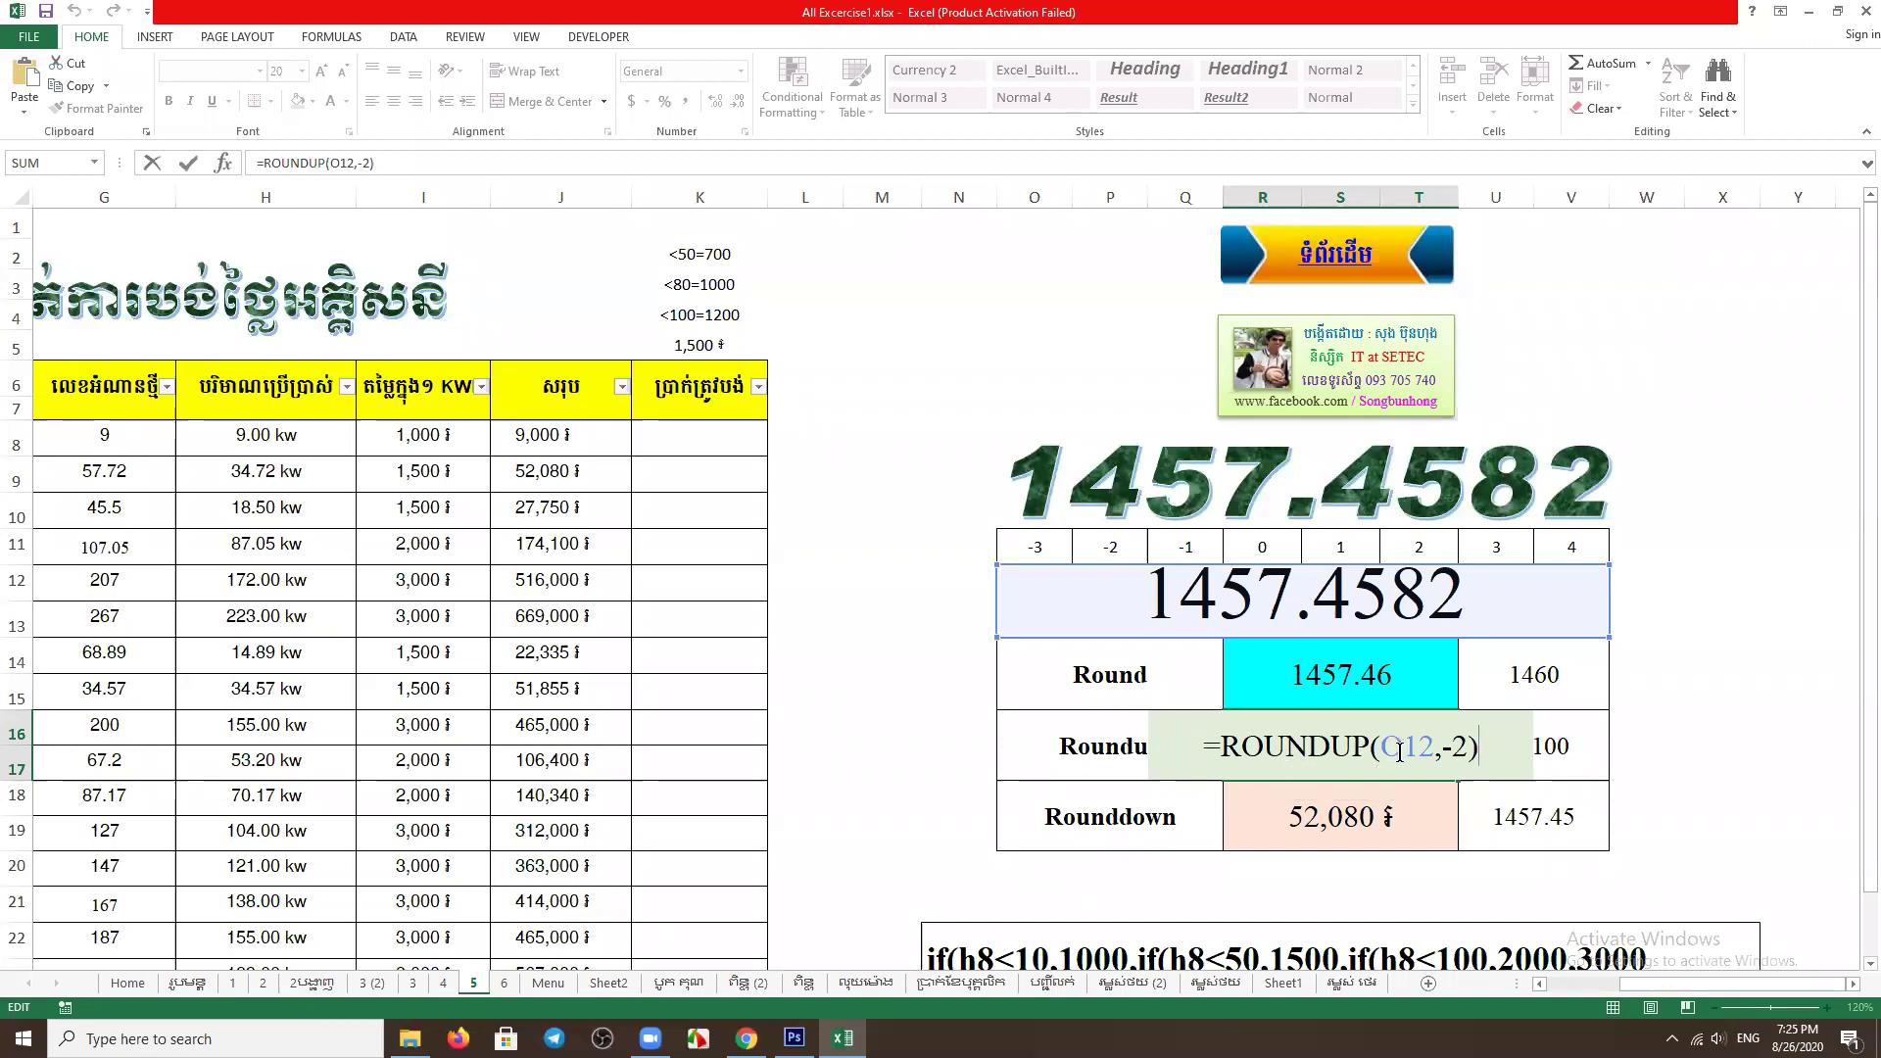
pyautogui.click(1307, 756)
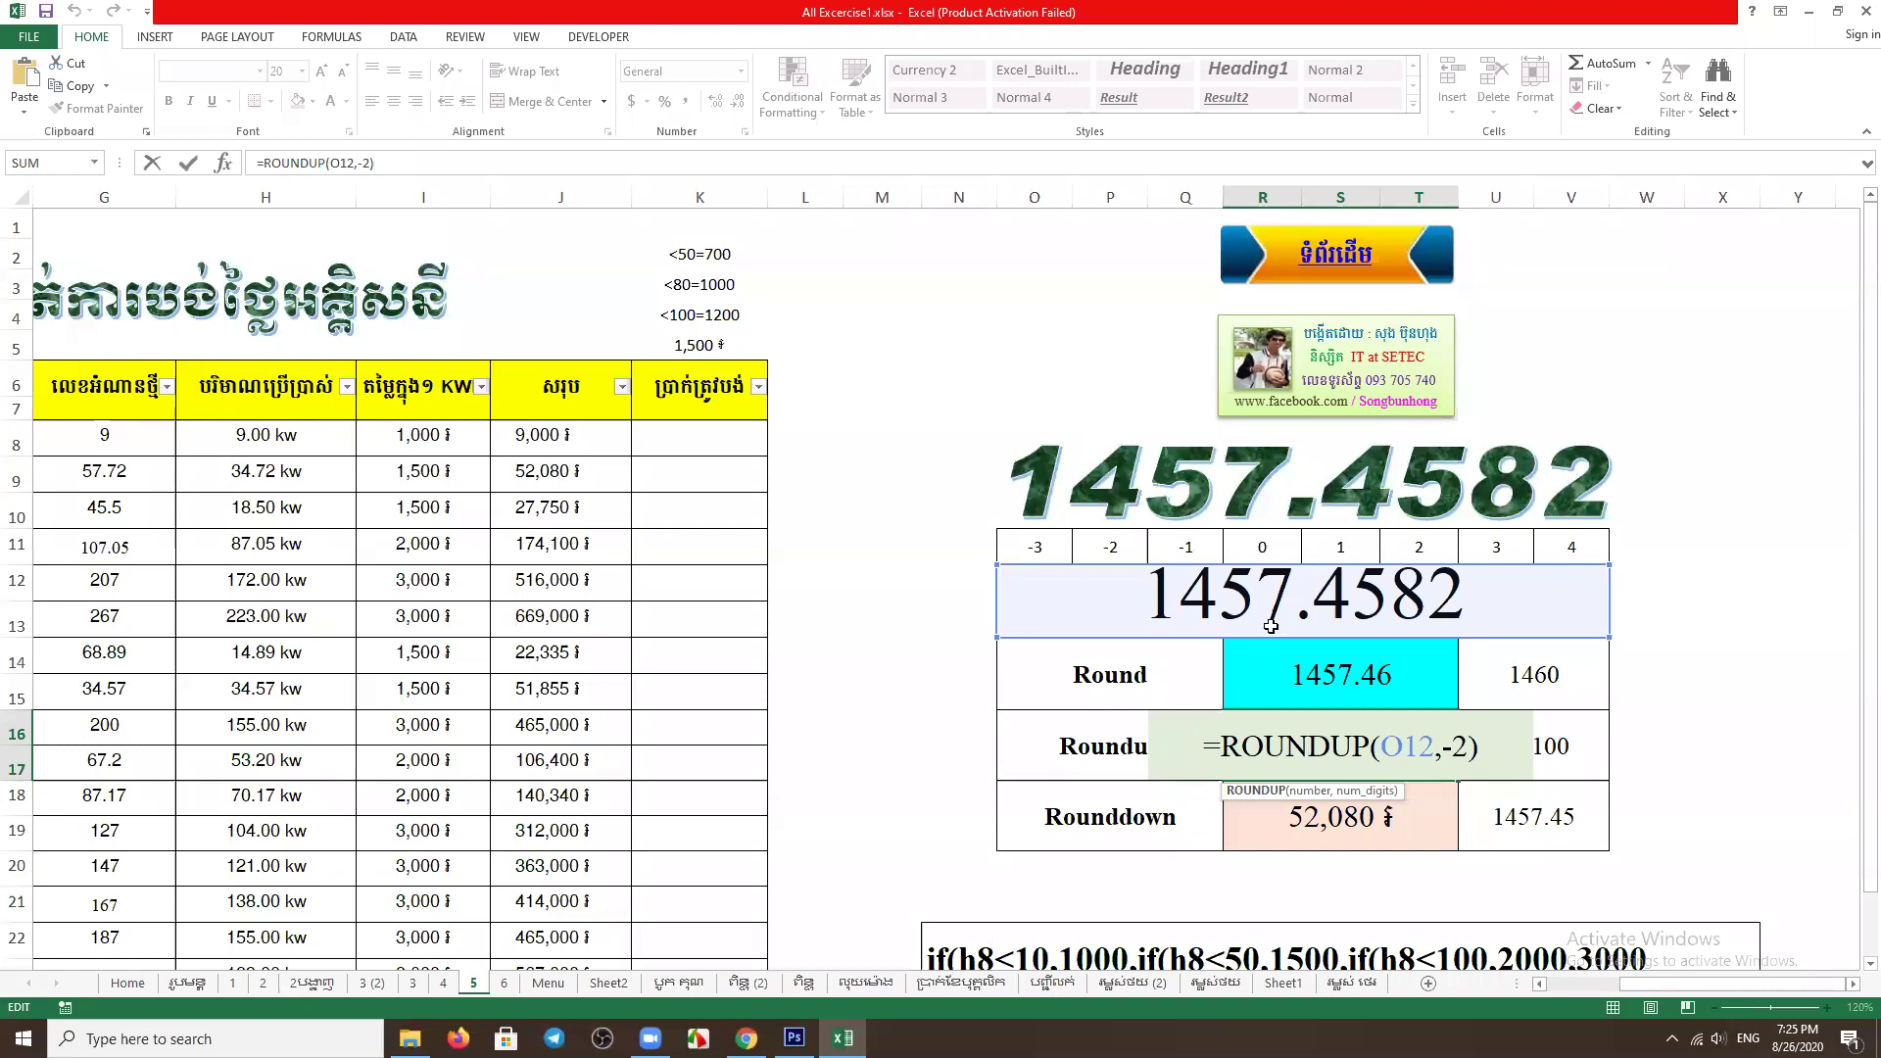
pyautogui.click(1446, 750)
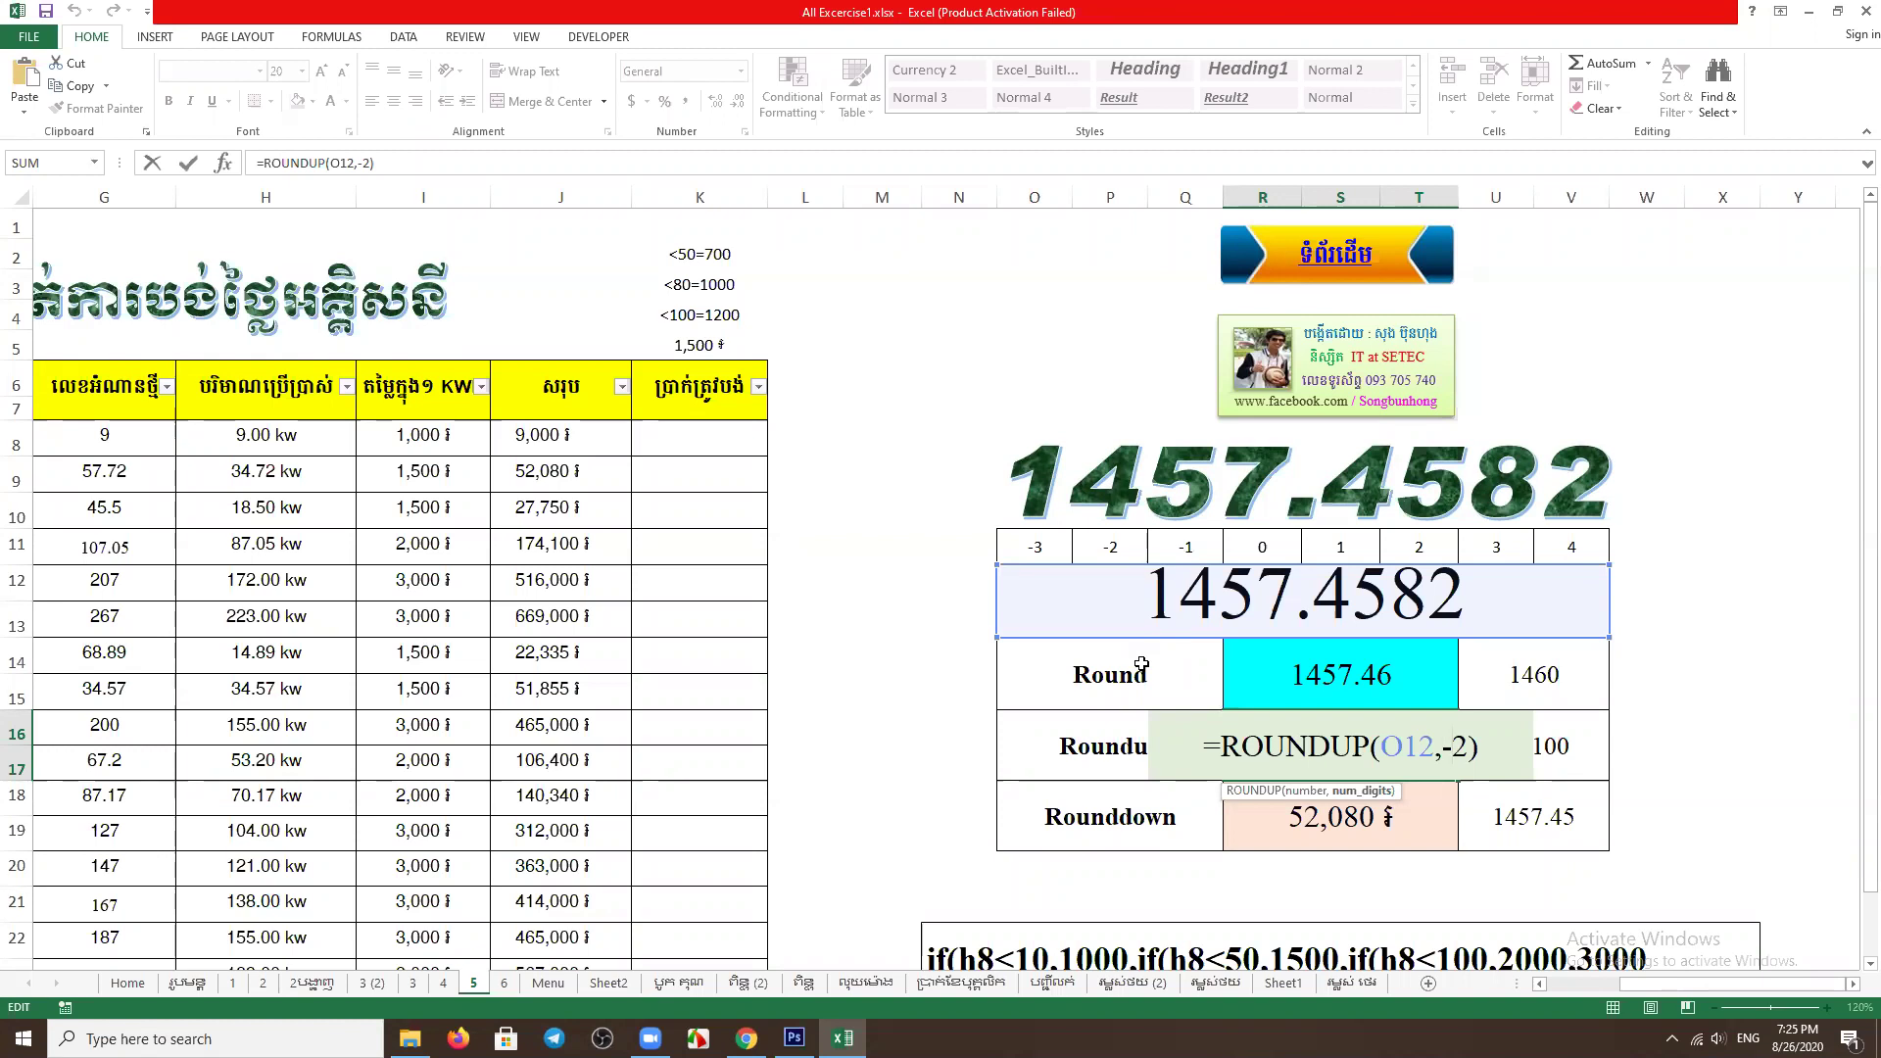
pyautogui.press('Return')
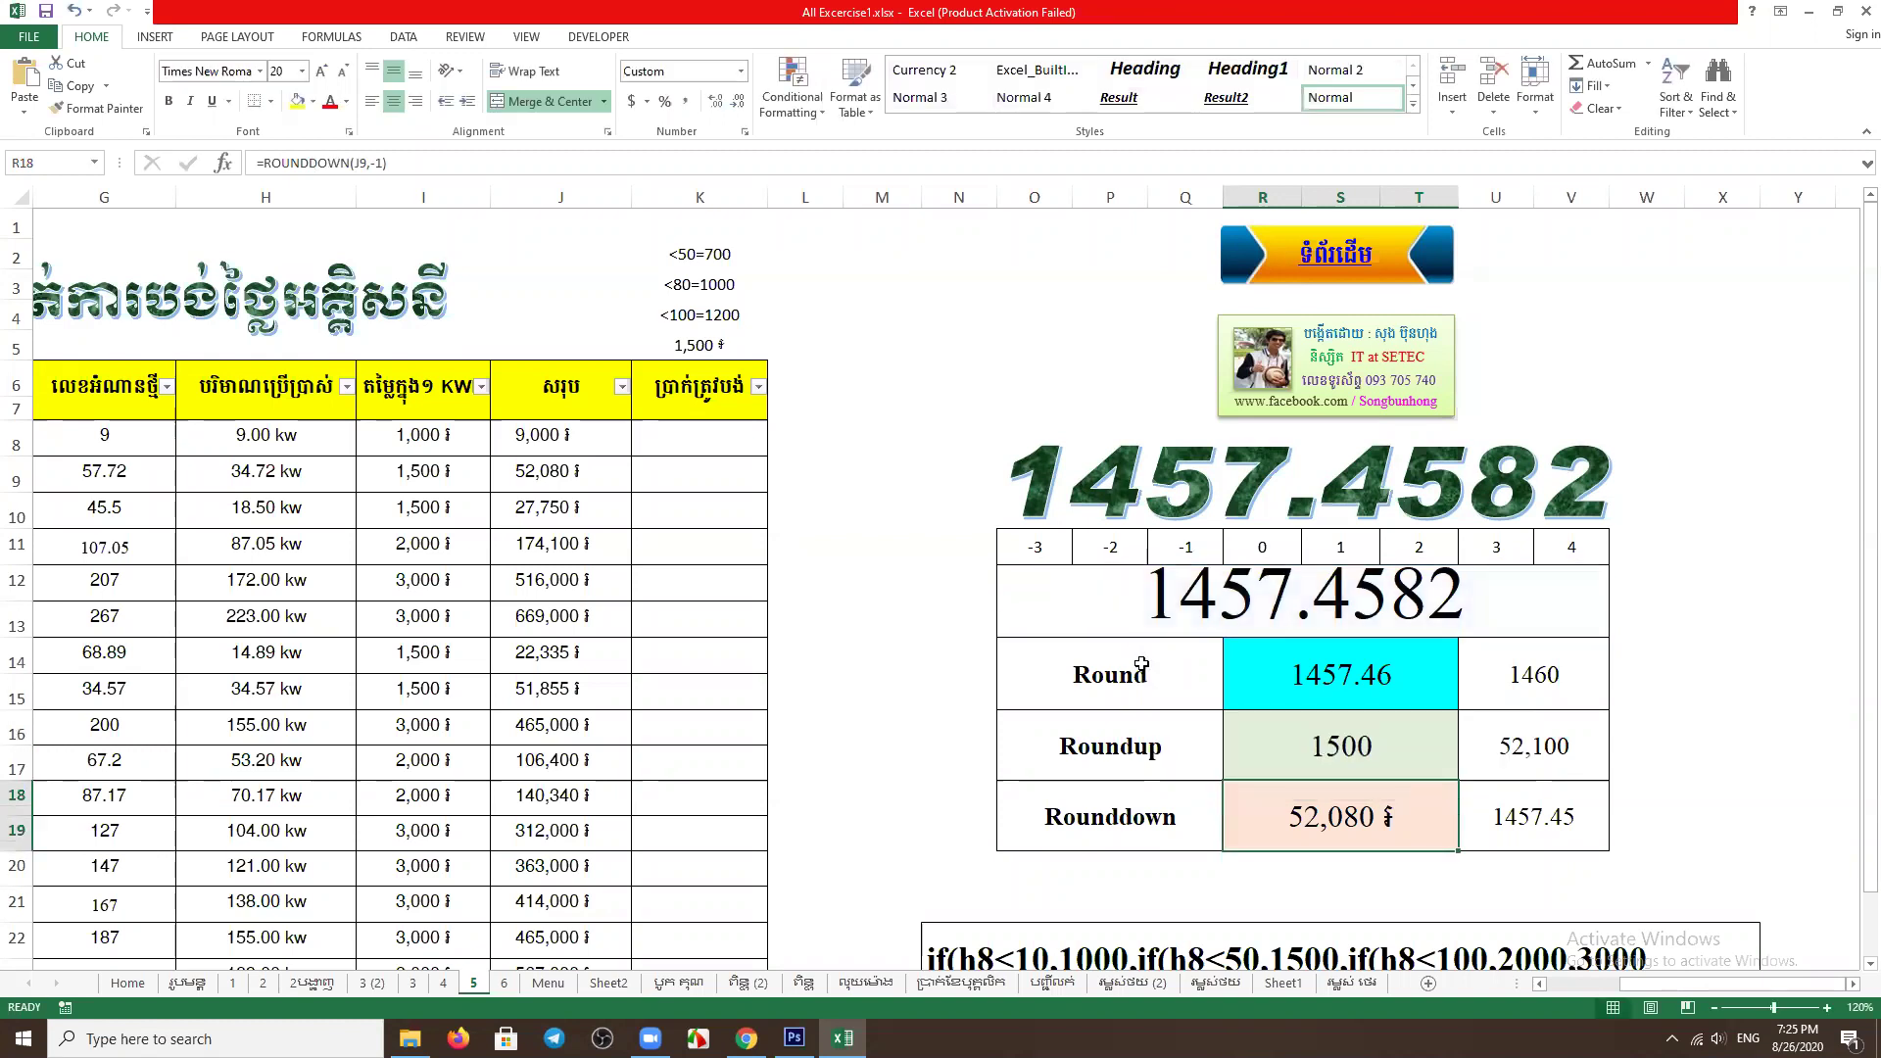
pyautogui.click(1357, 747)
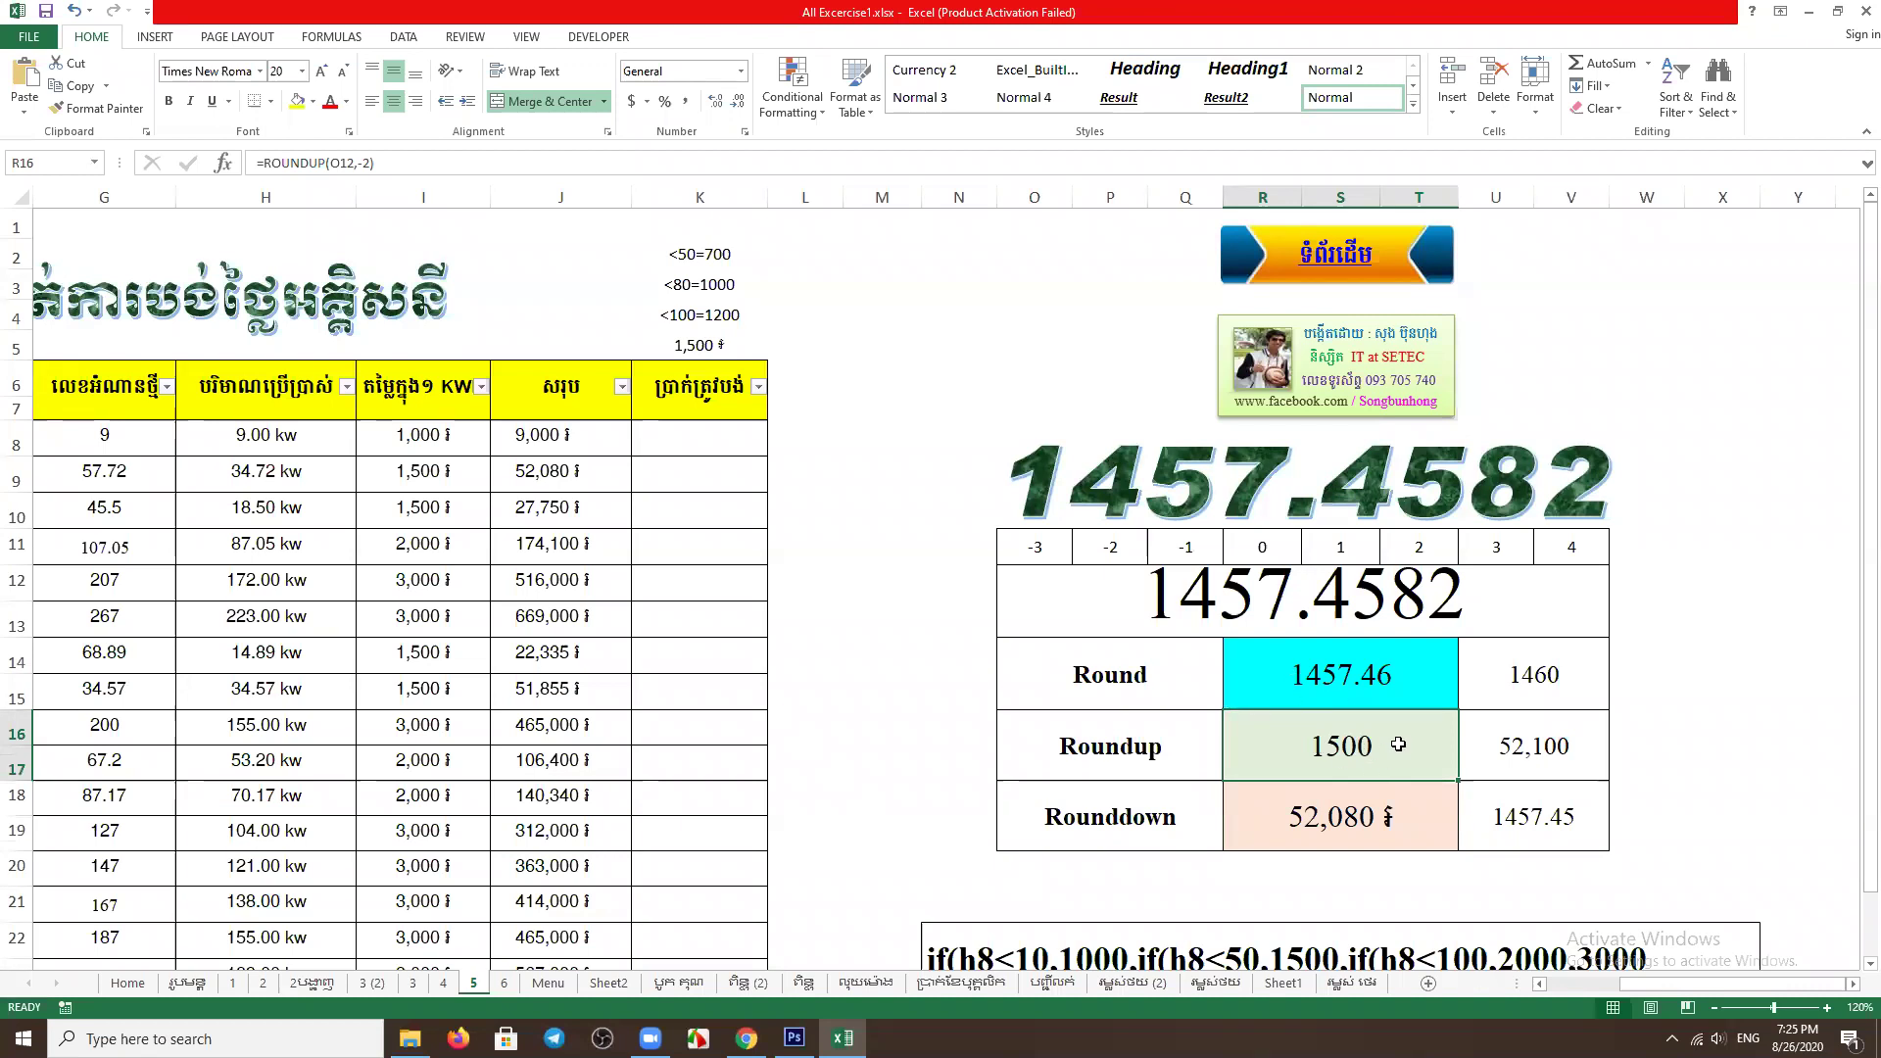
# Change the Roundup formula's digits argument from -2 to -3, making =ROUNDUP(O12,-3).
pyautogui.doubleClick(1398, 744)
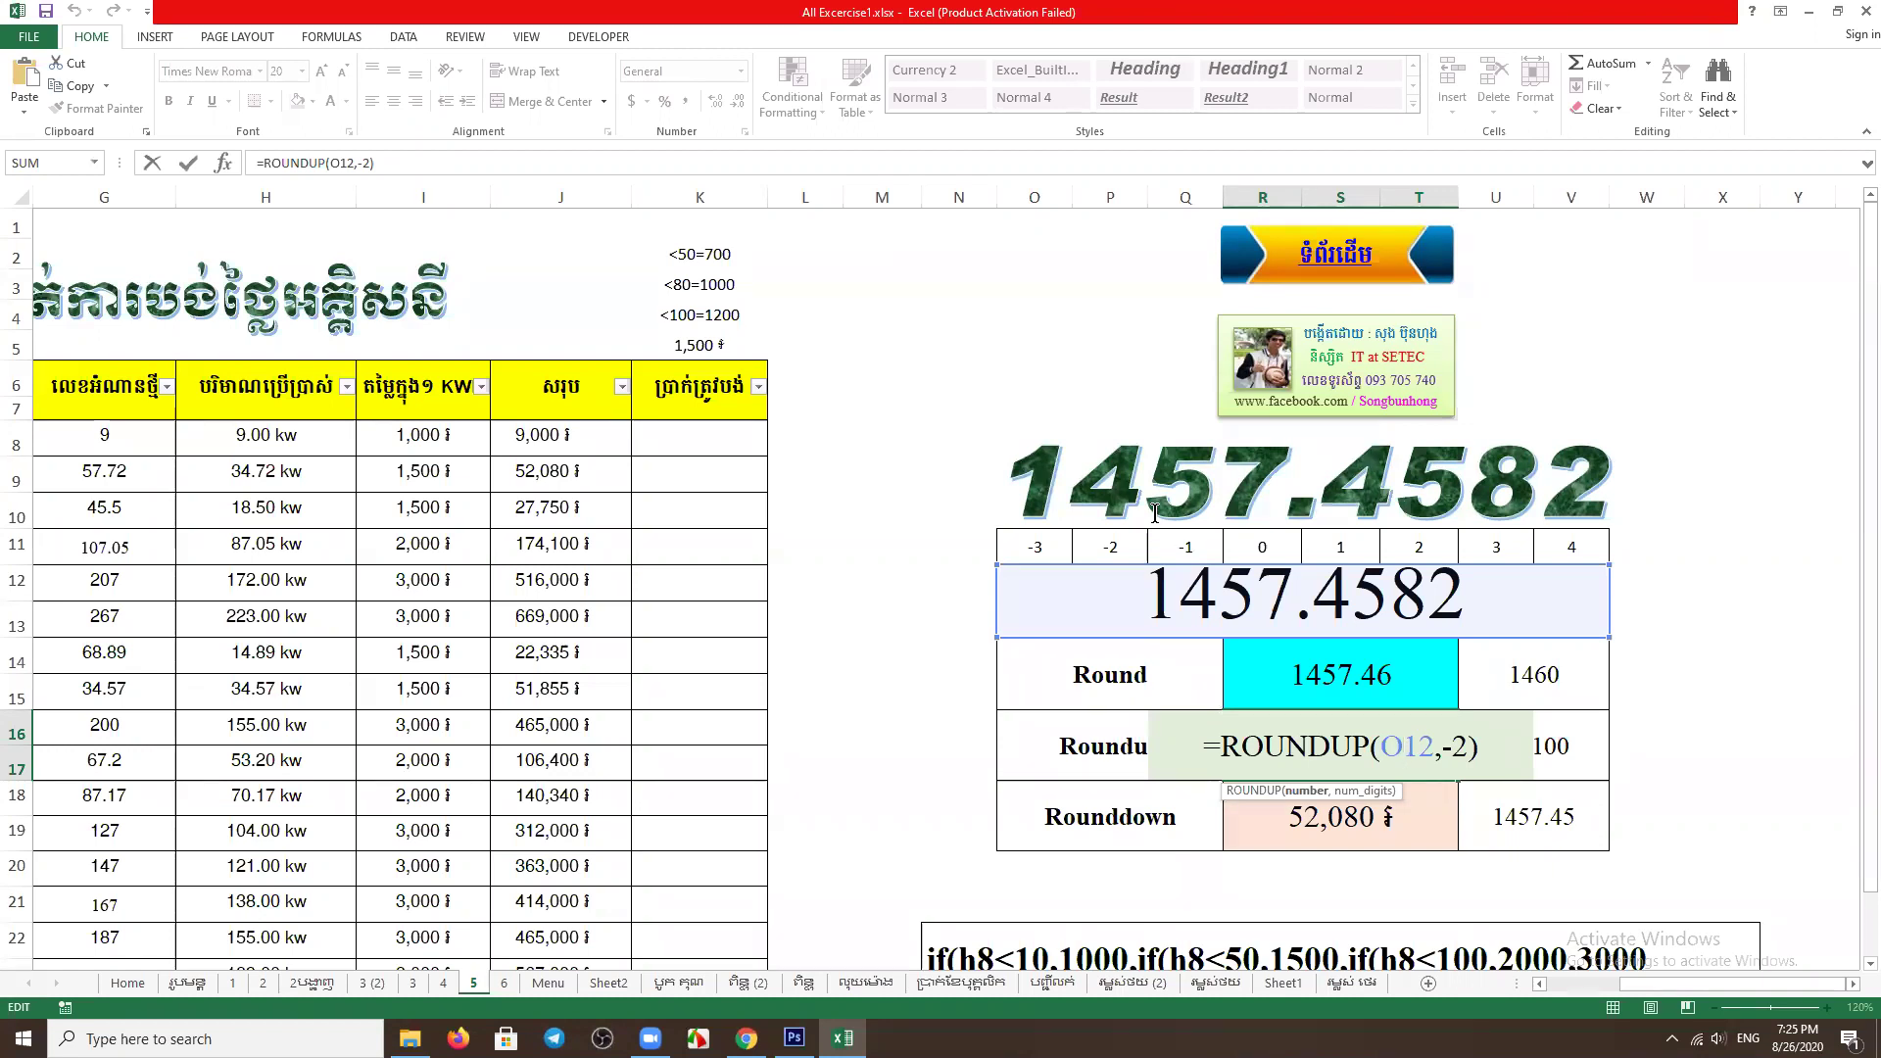
pyautogui.click(1470, 745)
pyautogui.press('BackSpace')
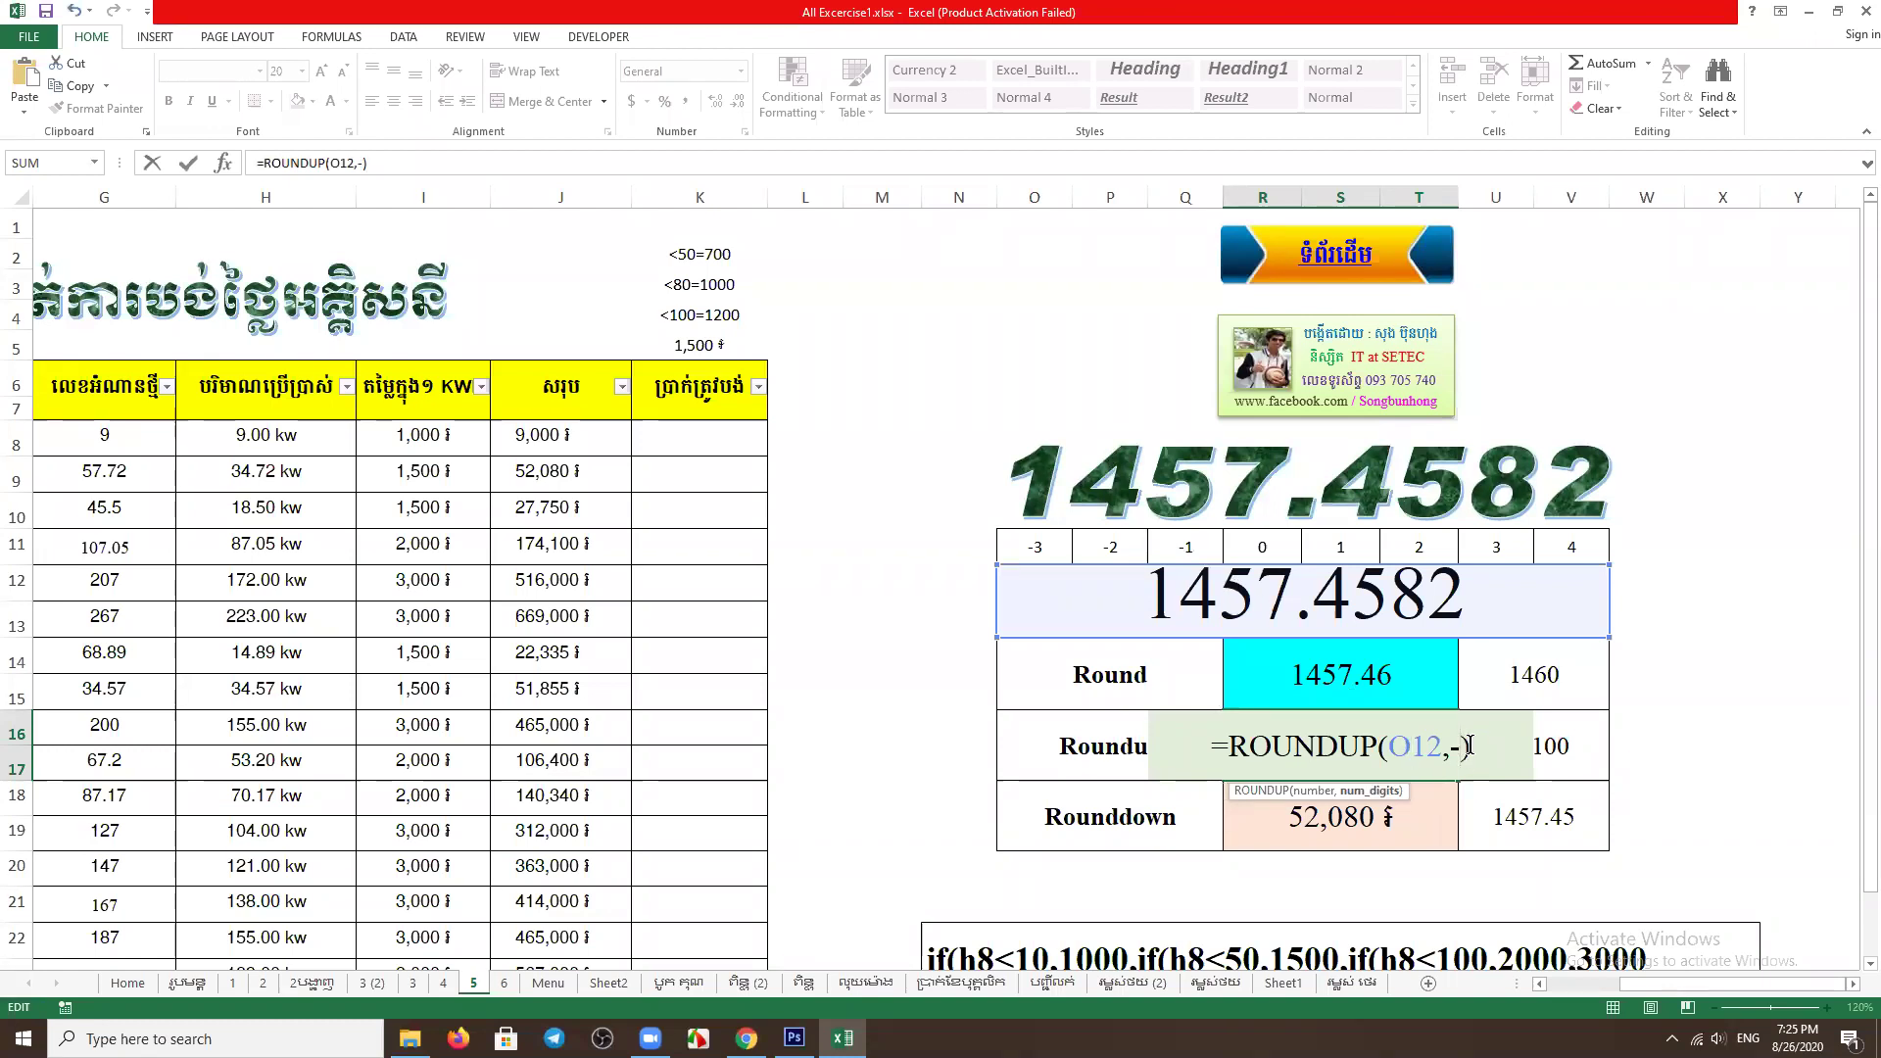
pyautogui.write('3')
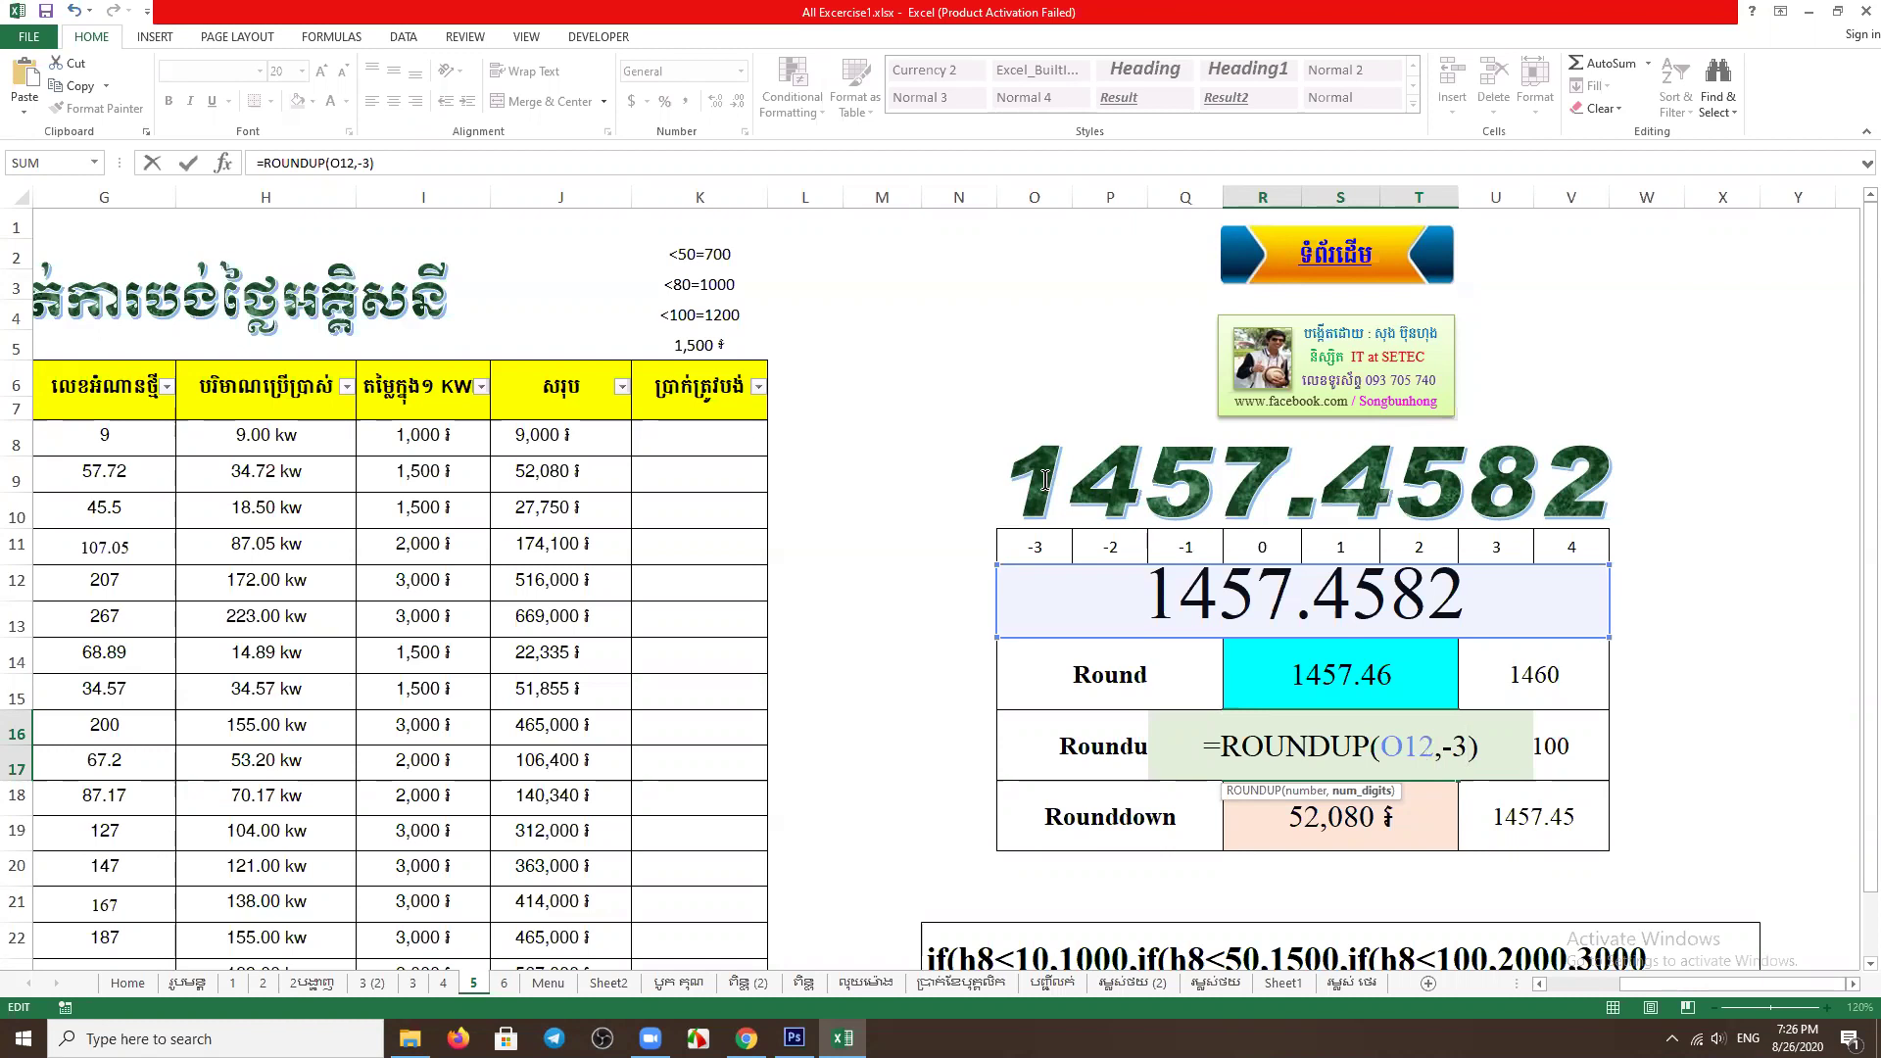
pyautogui.press('Return')
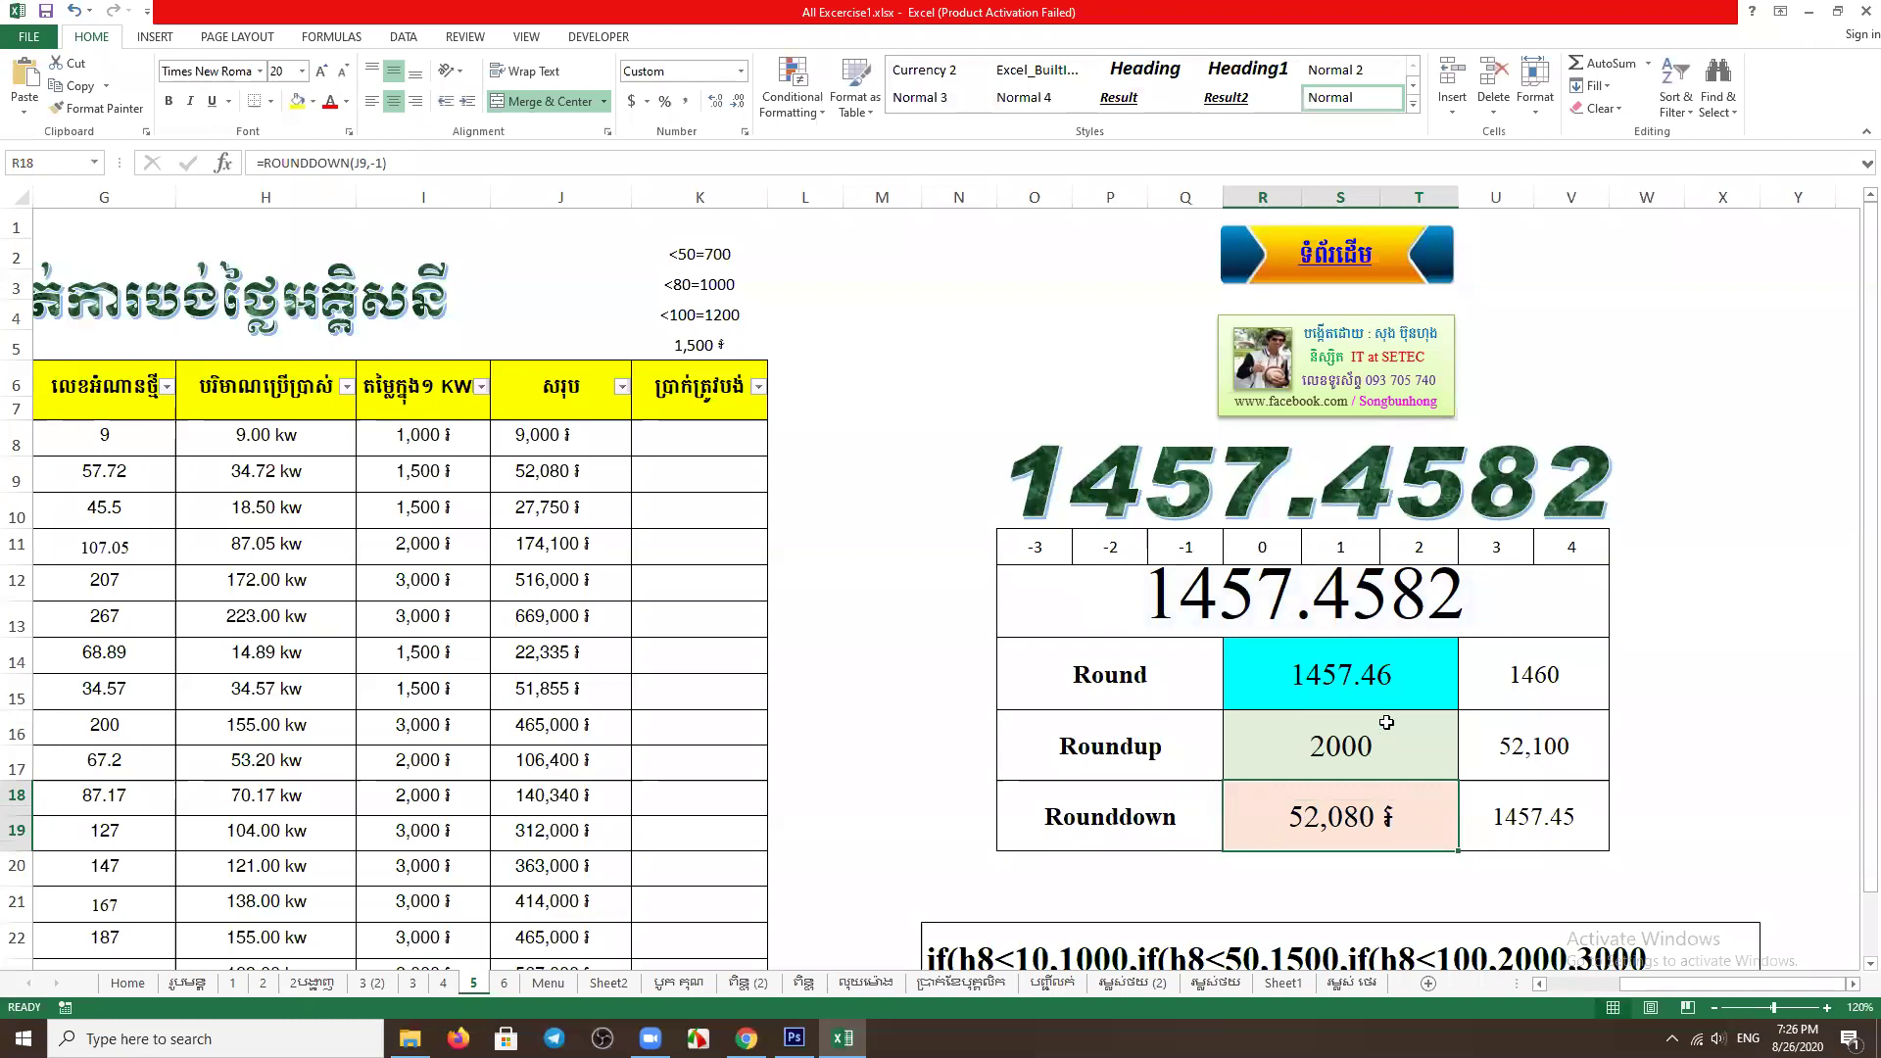
pyautogui.click(1388, 742)
# Change the digits argument to -1 so =ROUNDUP(O12,-1) shows 1460.
pyautogui.doubleClick(1392, 746)
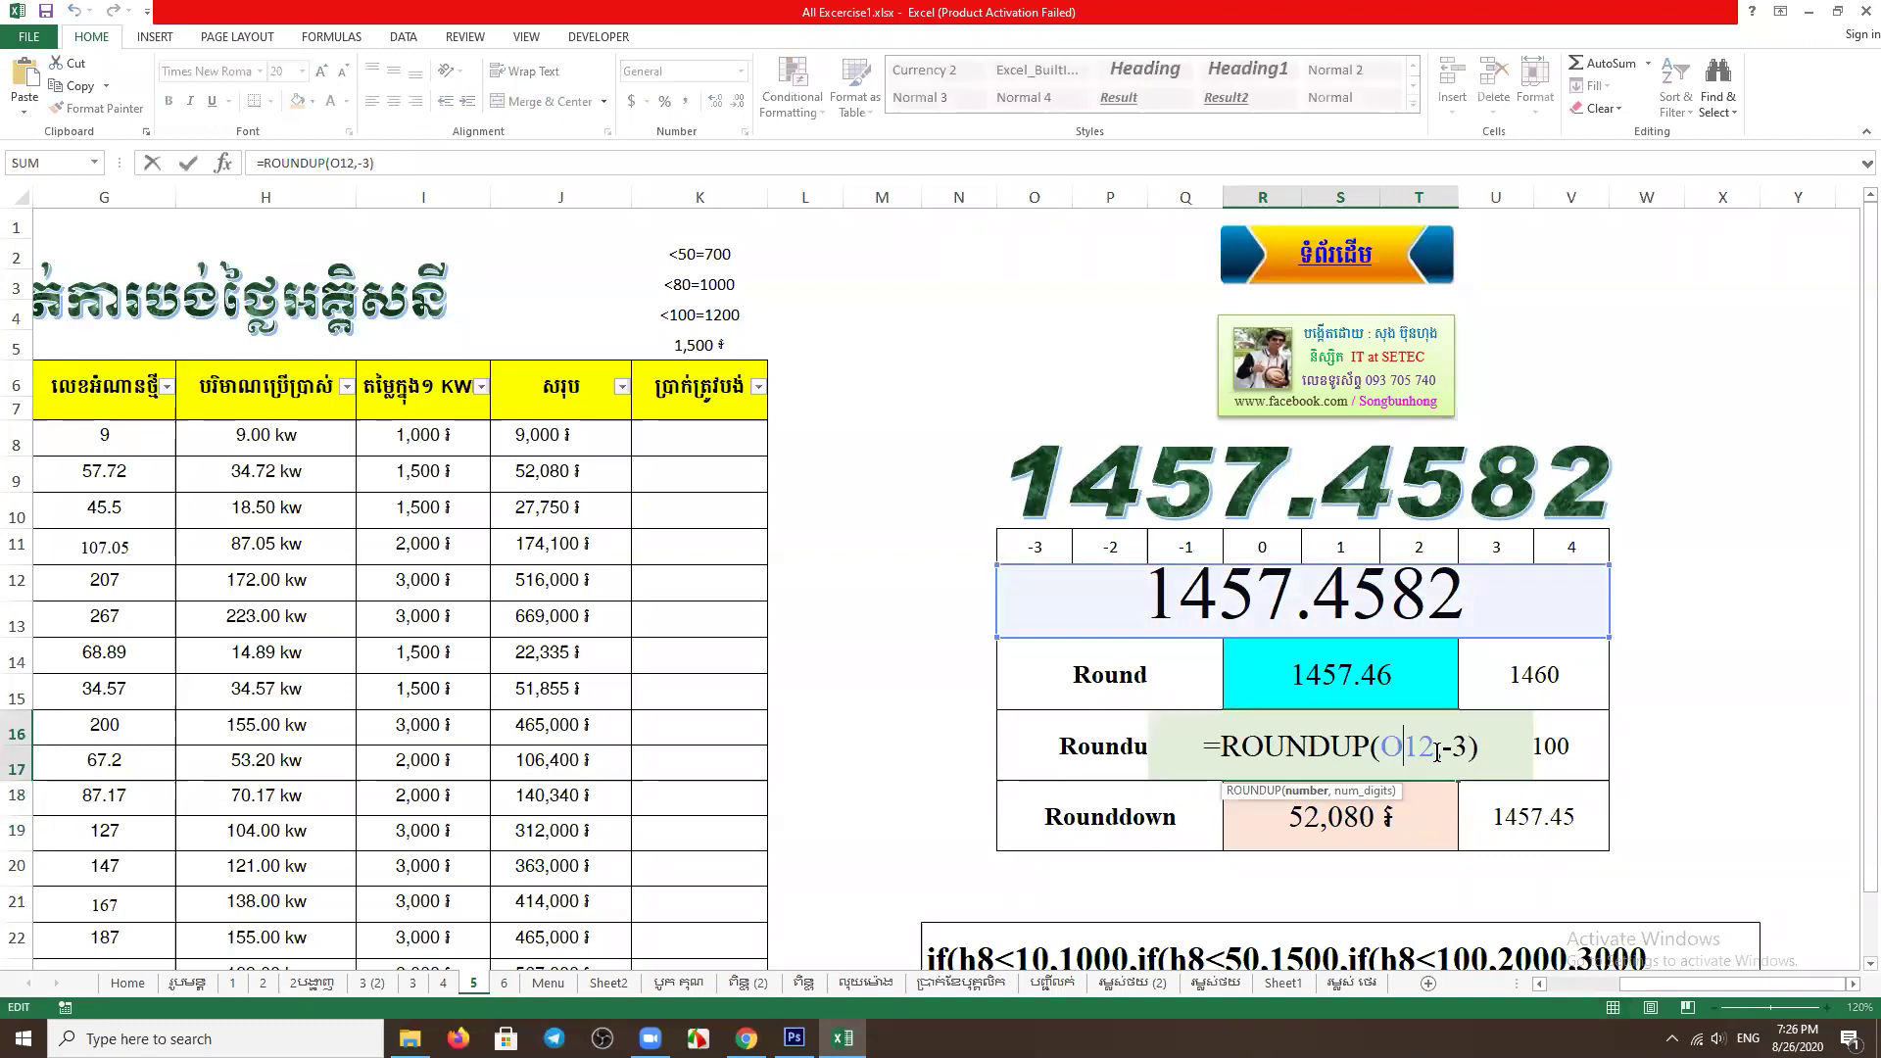
pyautogui.click(1465, 751)
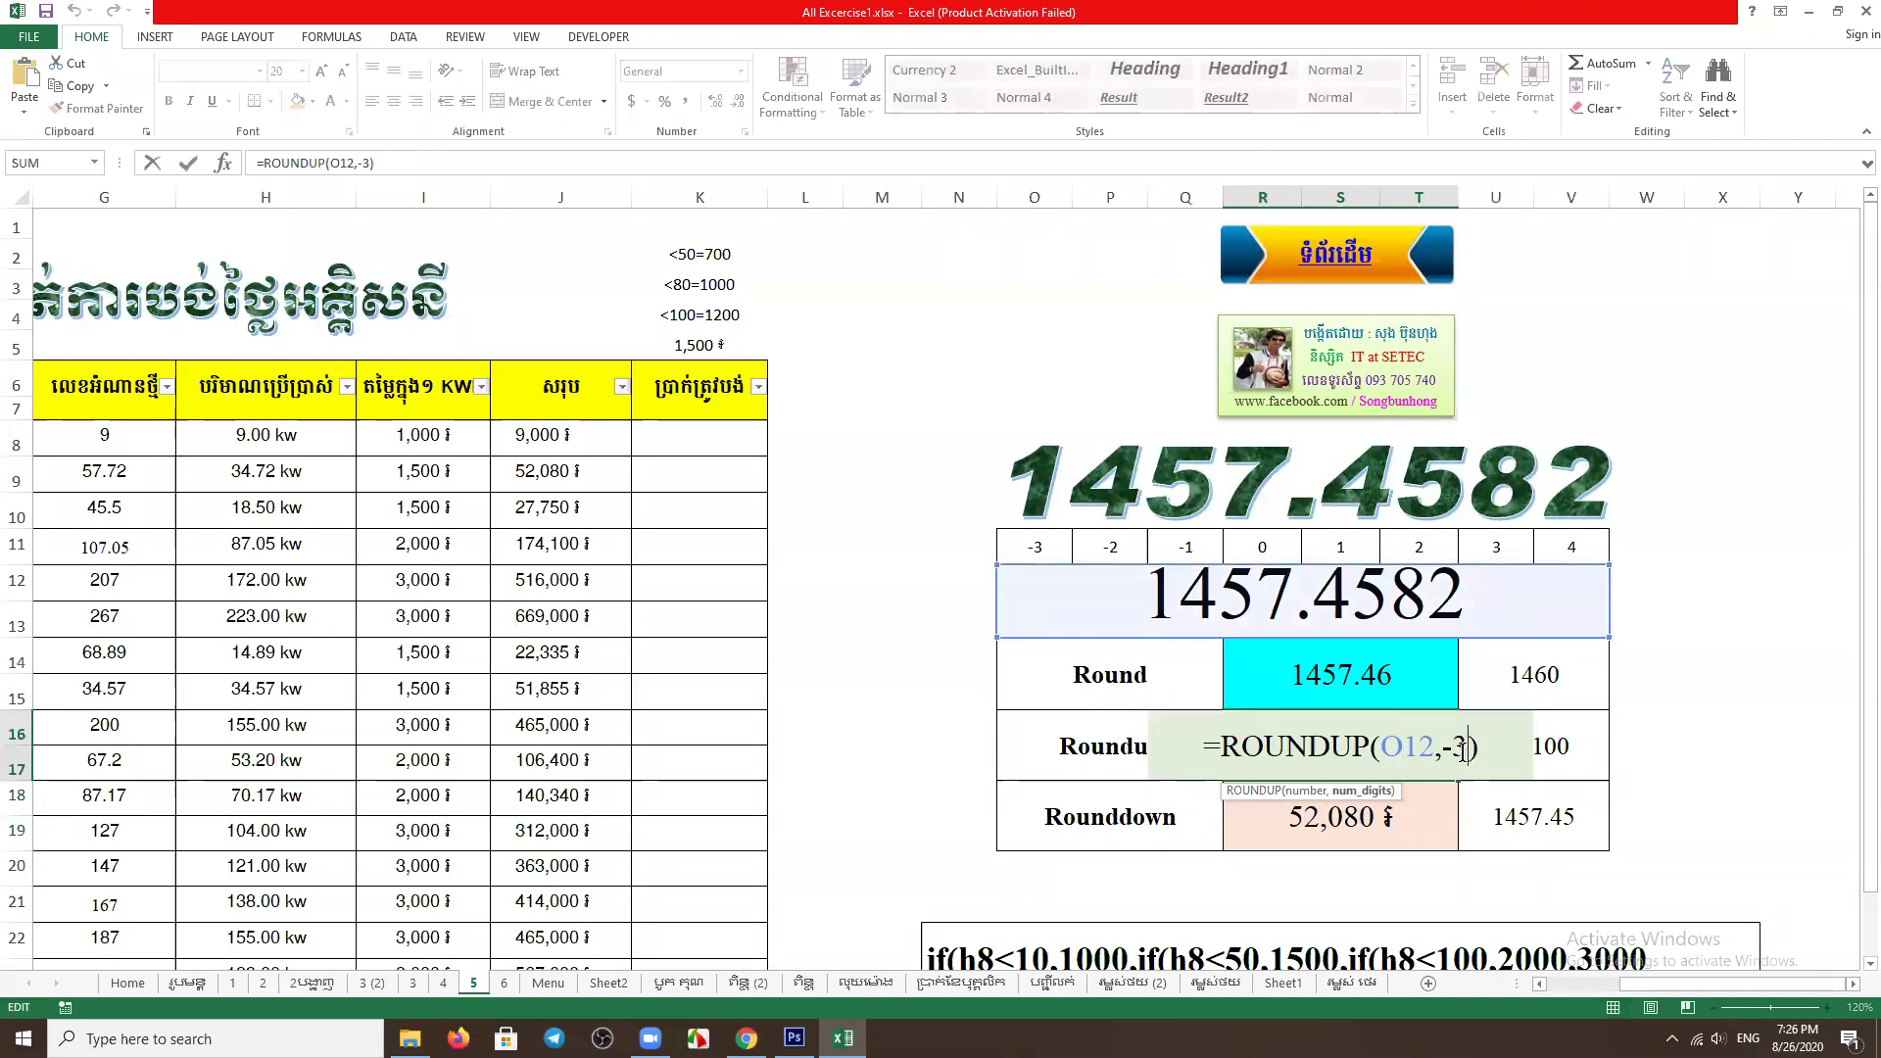
pyautogui.press('BackSpace')
pyautogui.press('BackSpace')
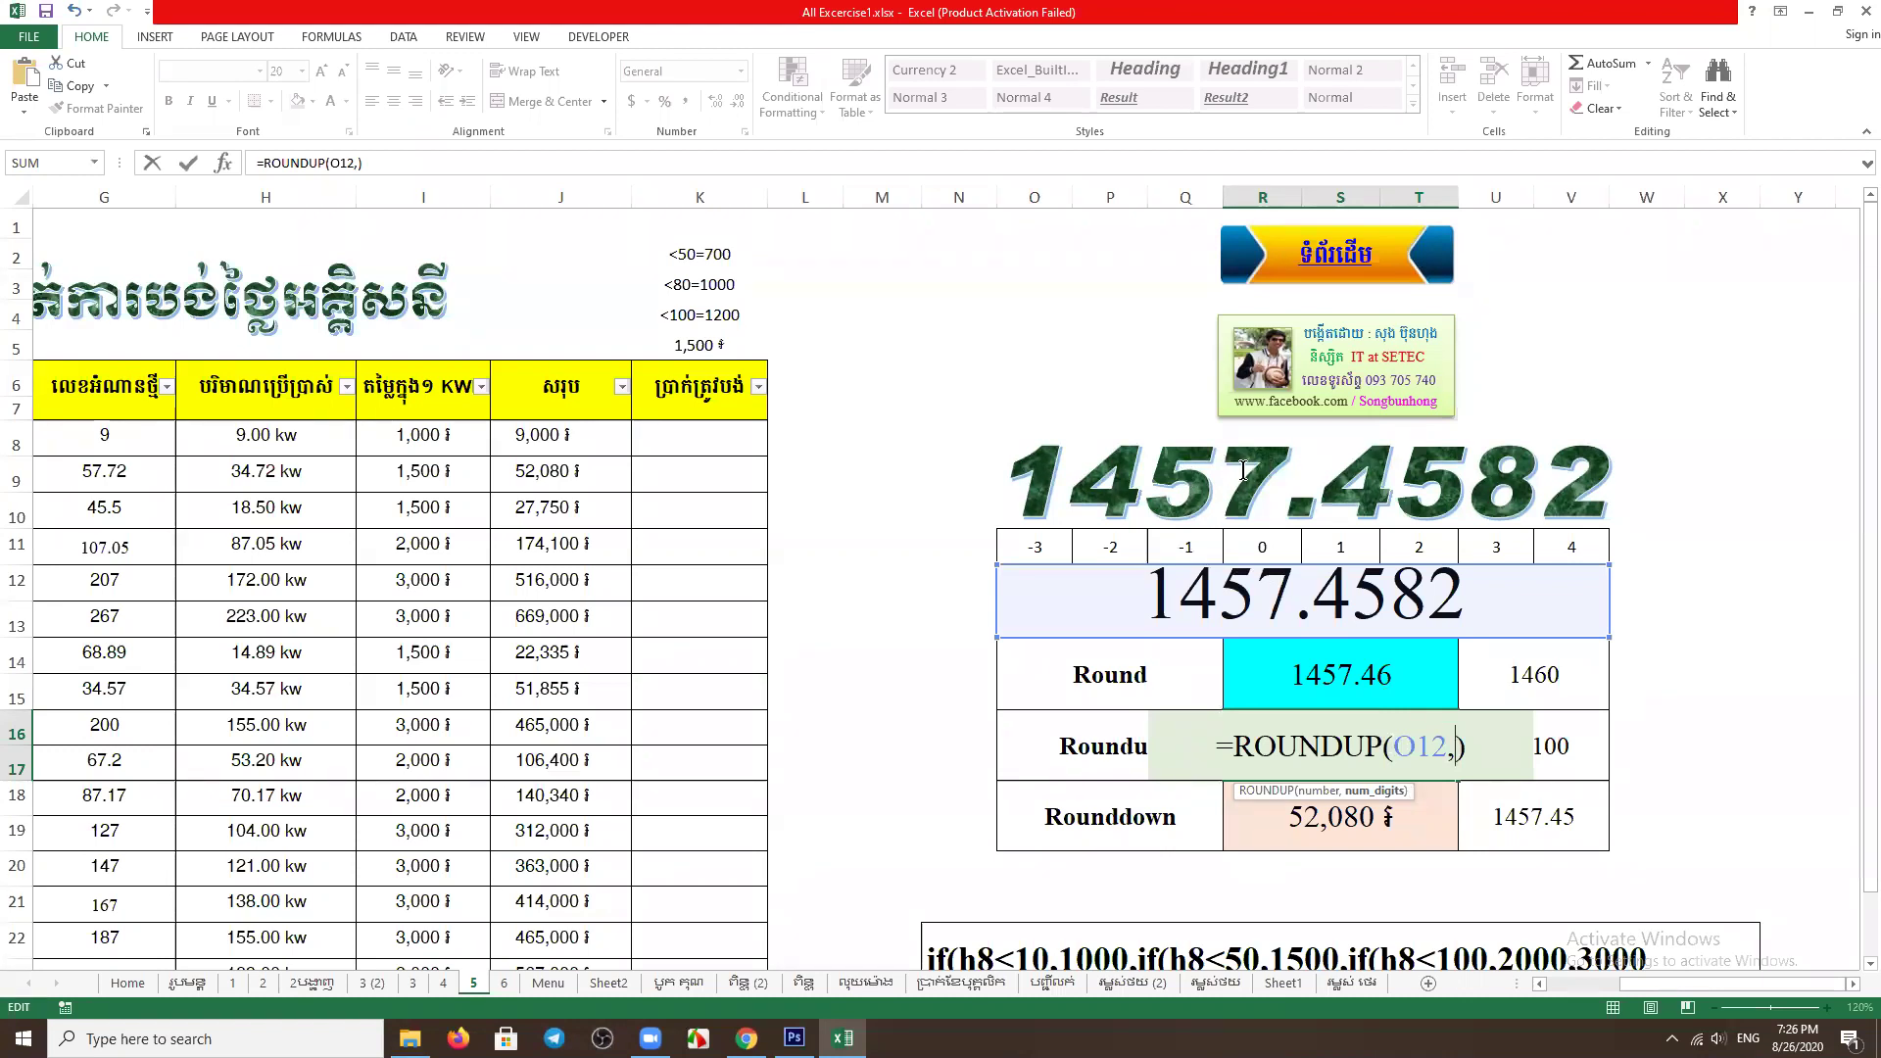
pyautogui.write('-')
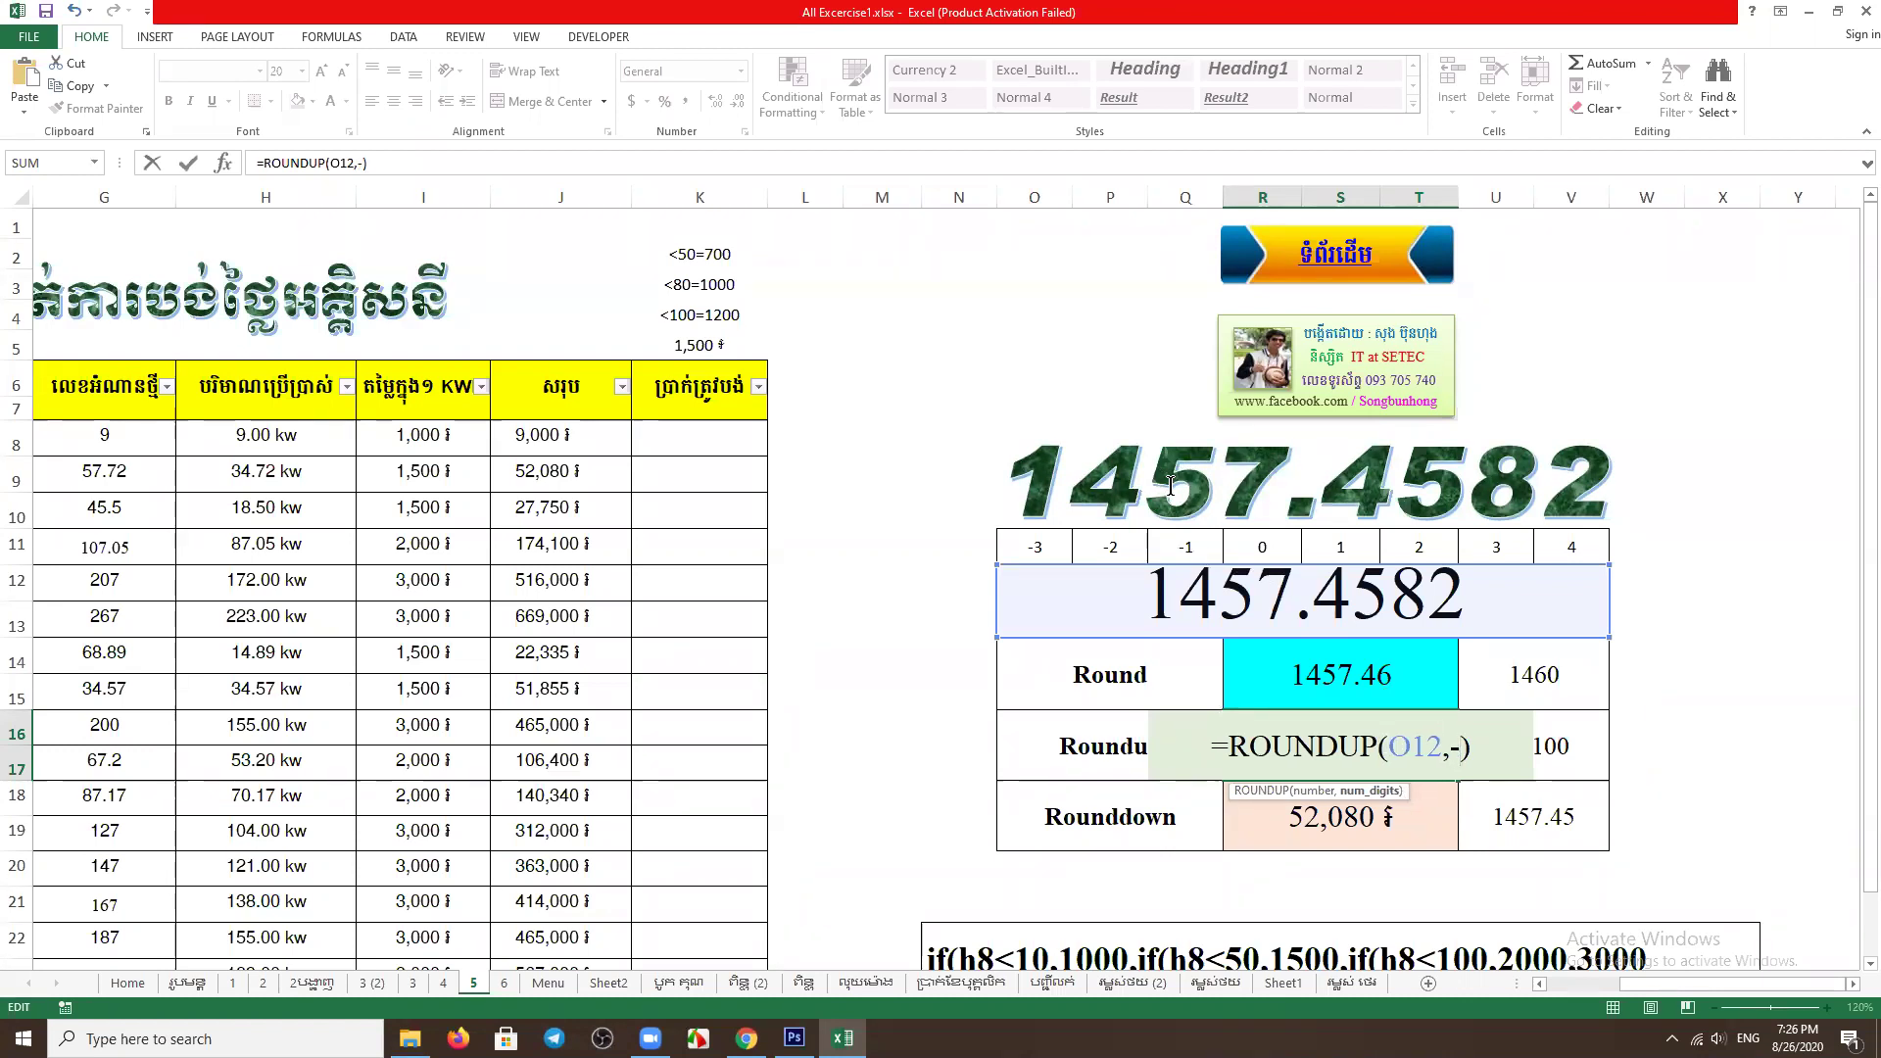
pyautogui.write('1')
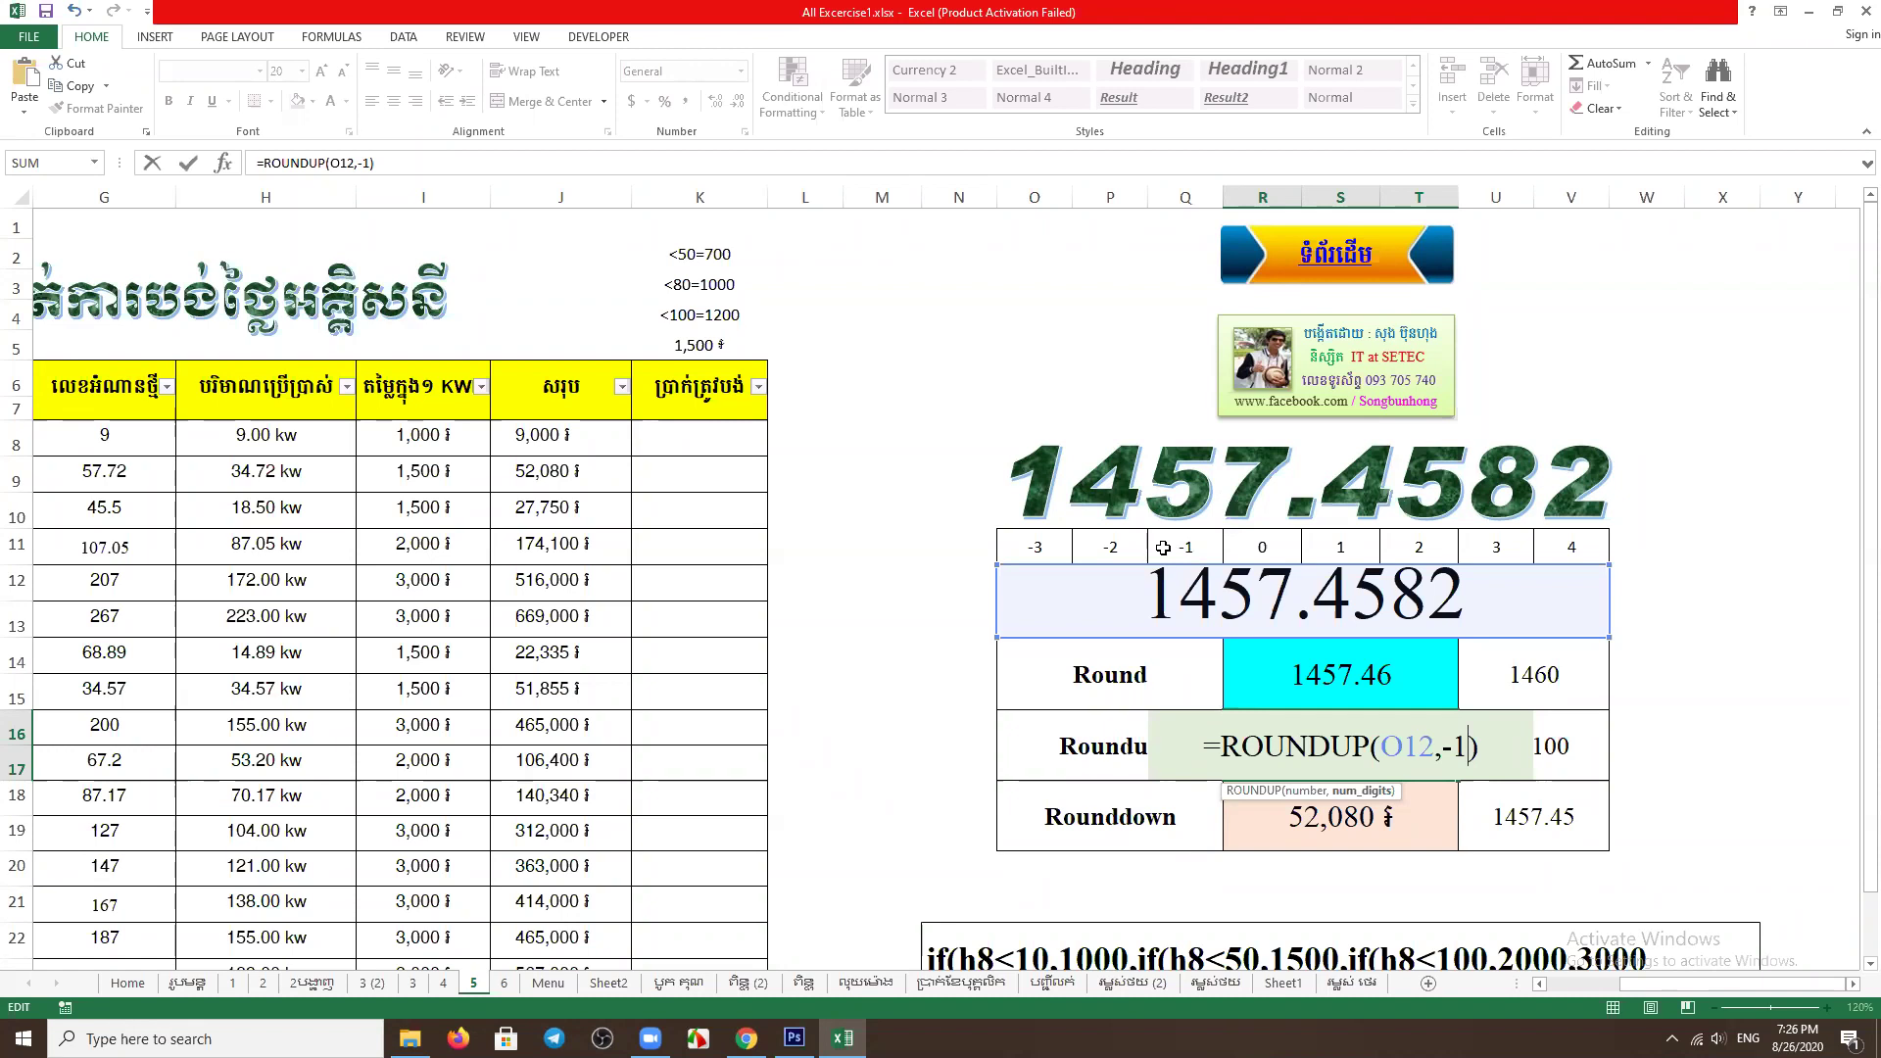
pyautogui.press('Return')
pyautogui.click(1375, 747)
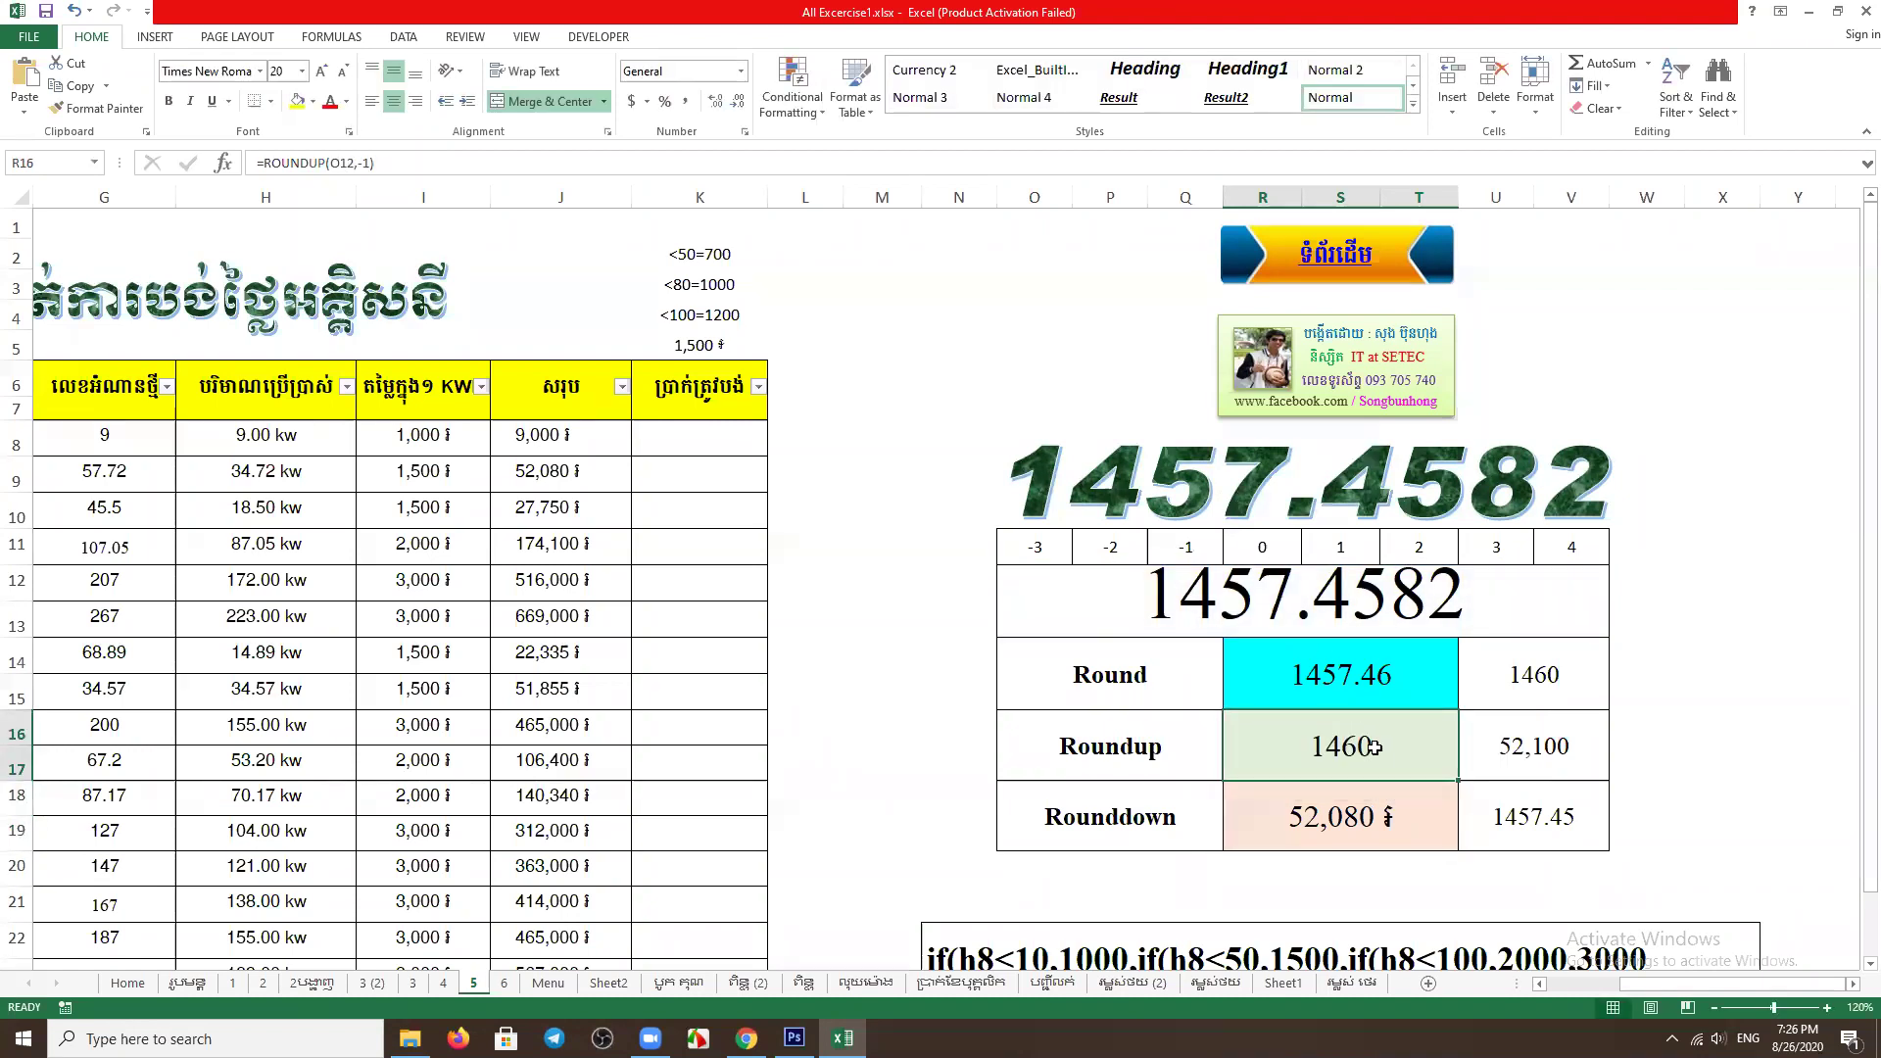
# Start replacing R18's J9,-1 arguments, then cancel and review the rounding panel cells.
pyautogui.click(1352, 818)
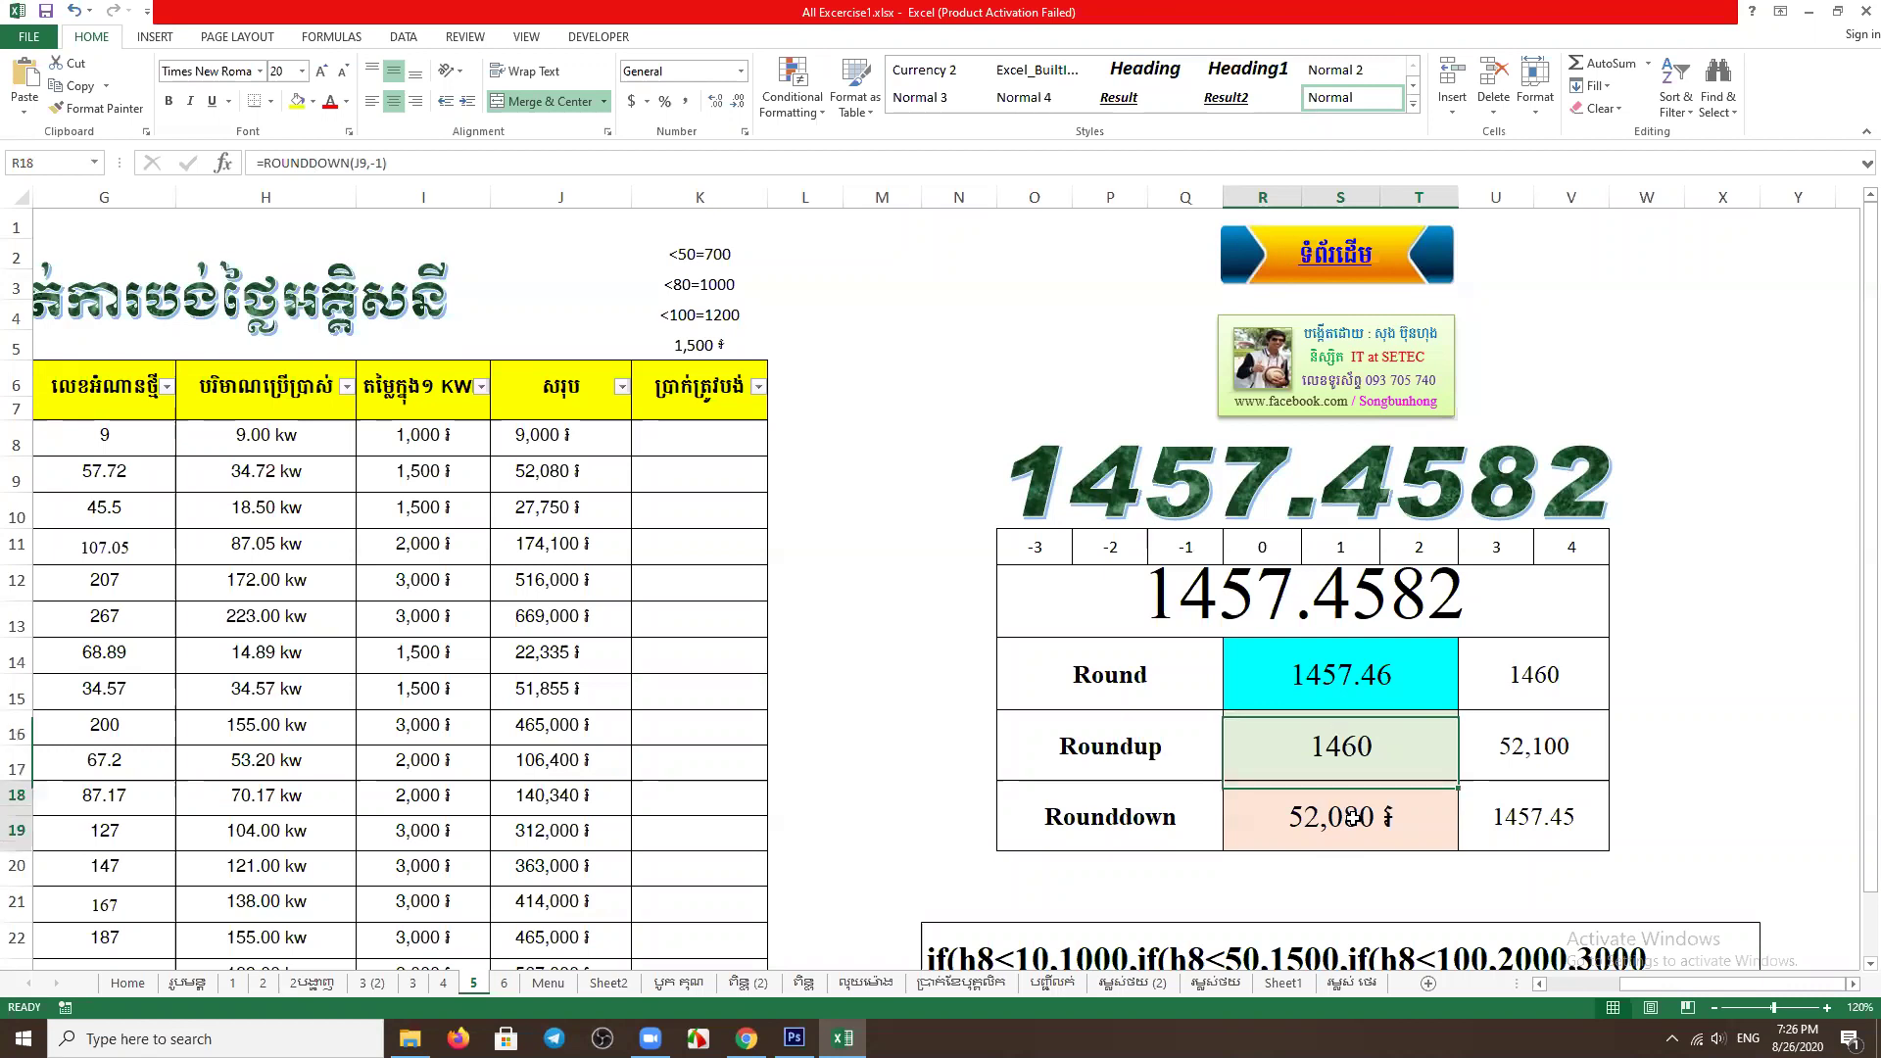
pyautogui.doubleClick(1381, 818)
pyautogui.click(1479, 828)
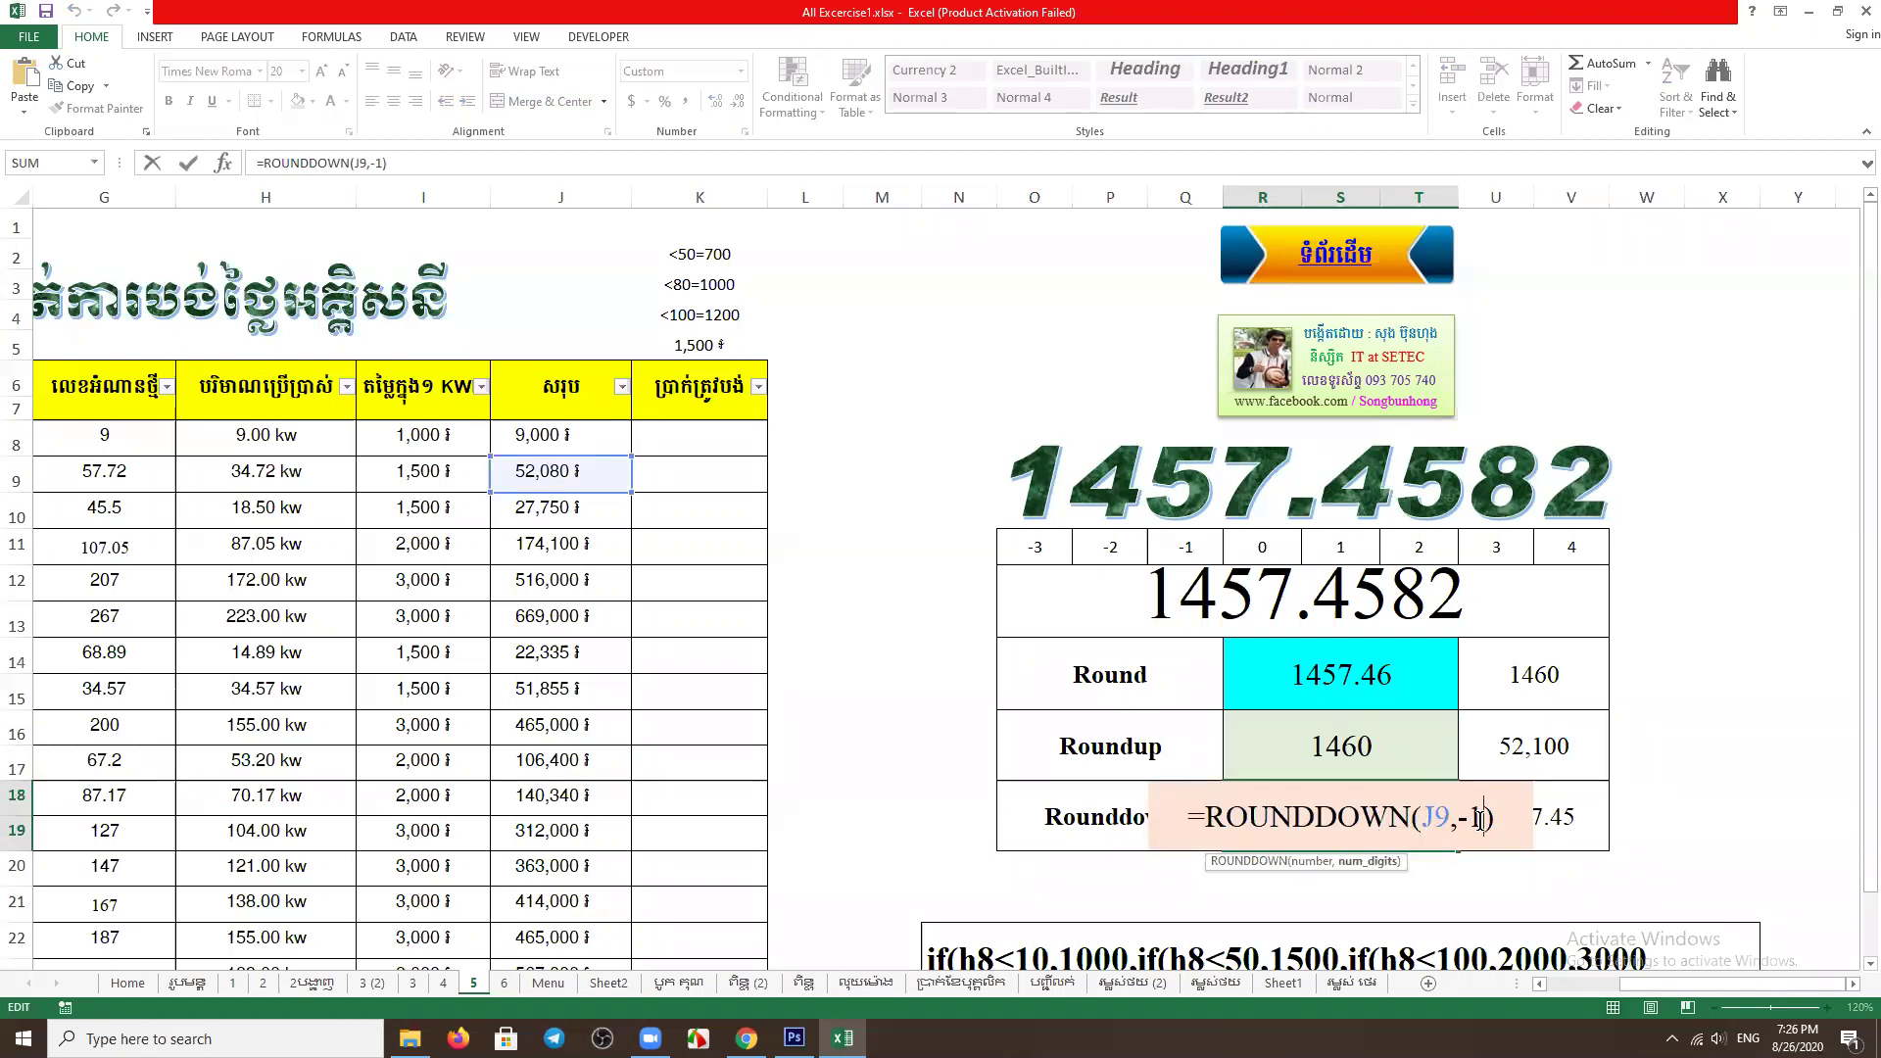
pyautogui.press('BackSpace')
pyautogui.press('BackSpace')
pyautogui.press('BackSpace')
pyautogui.press('BackSpace')
pyautogui.press('BackSpace')
pyautogui.click(1343, 617)
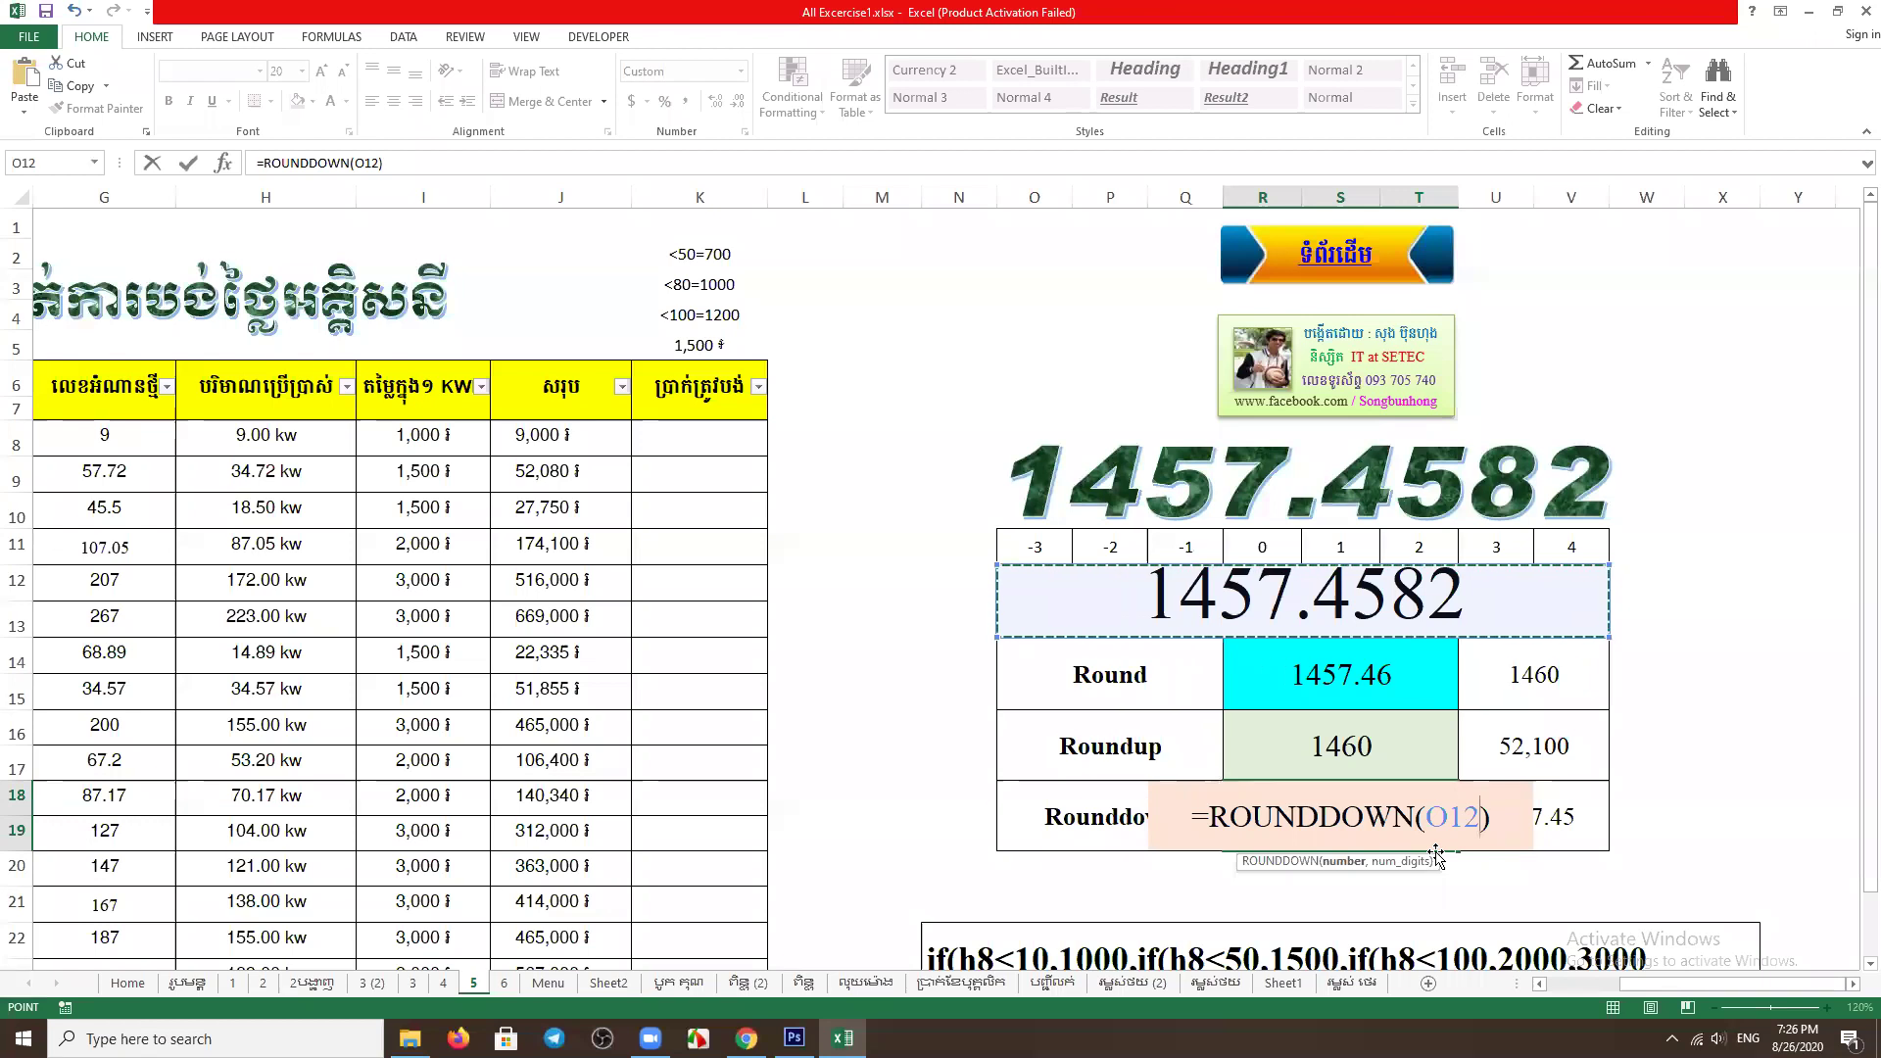
pyautogui.press('Escape')
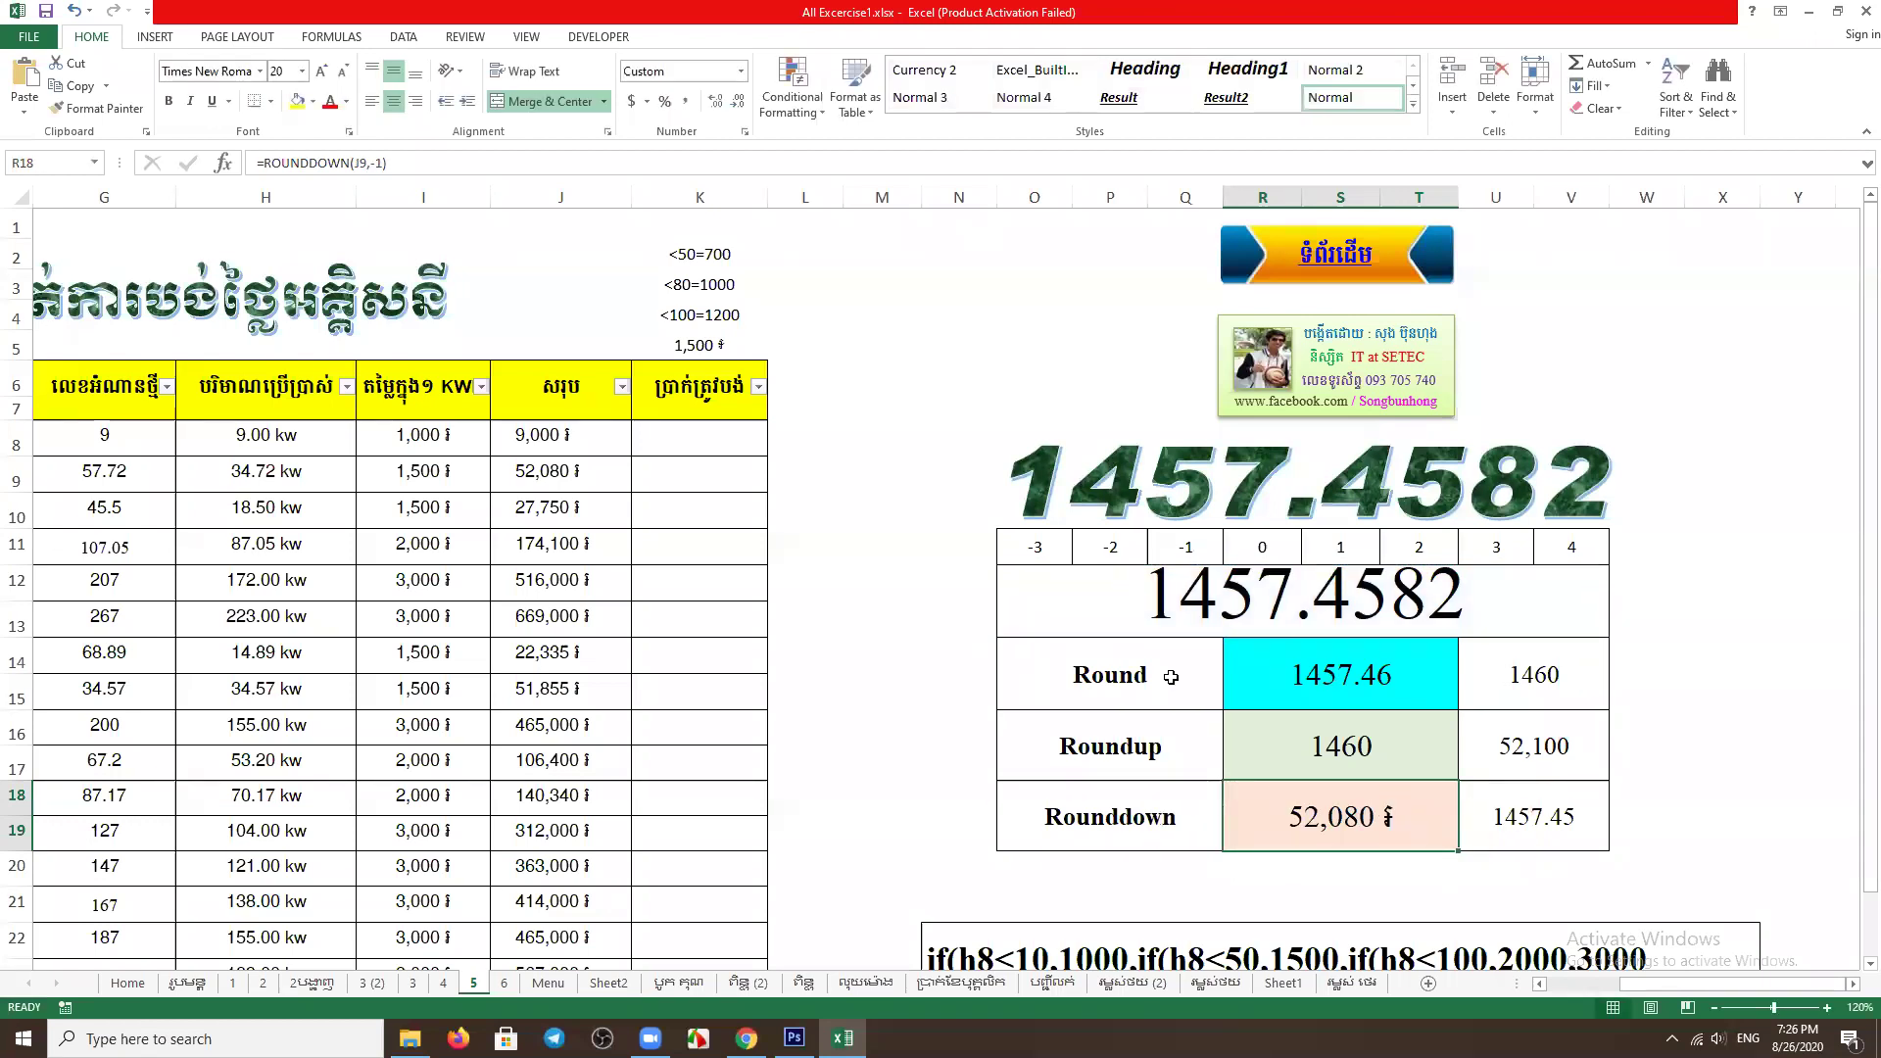
pyautogui.click(1170, 677)
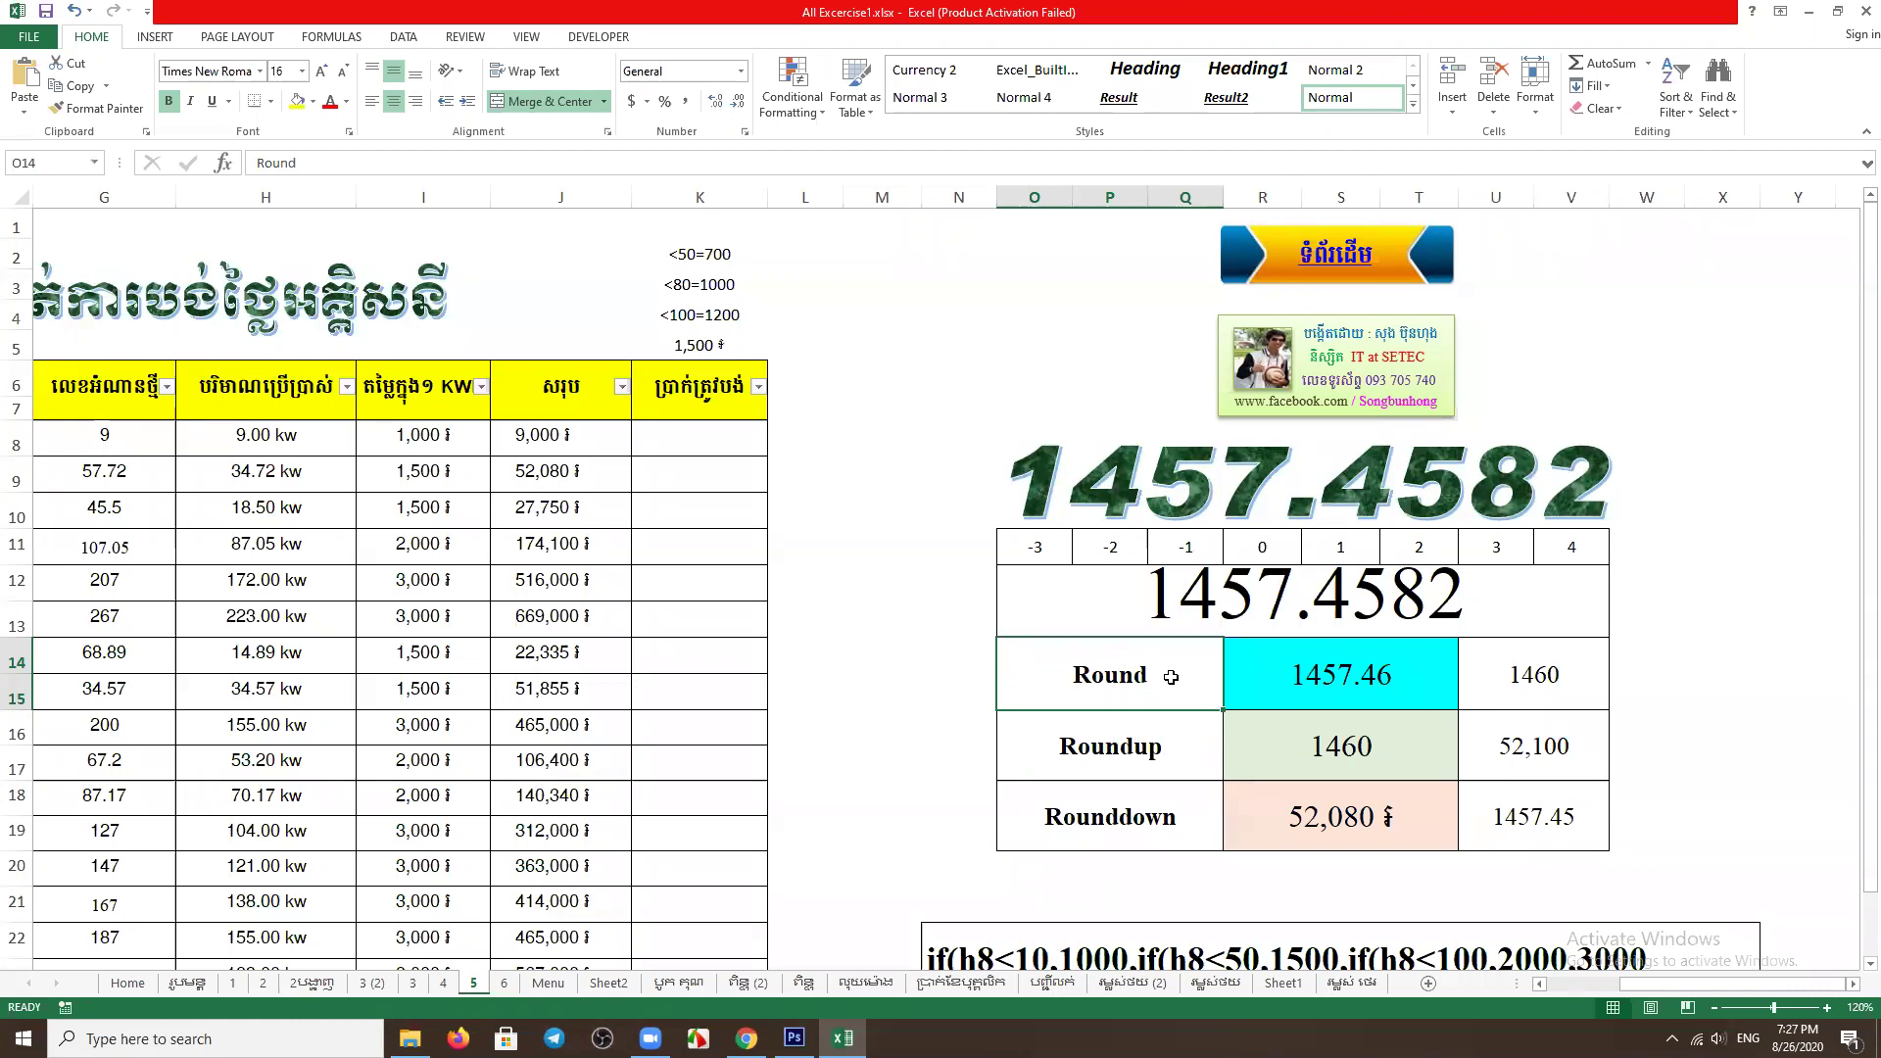
pyautogui.click(1292, 737)
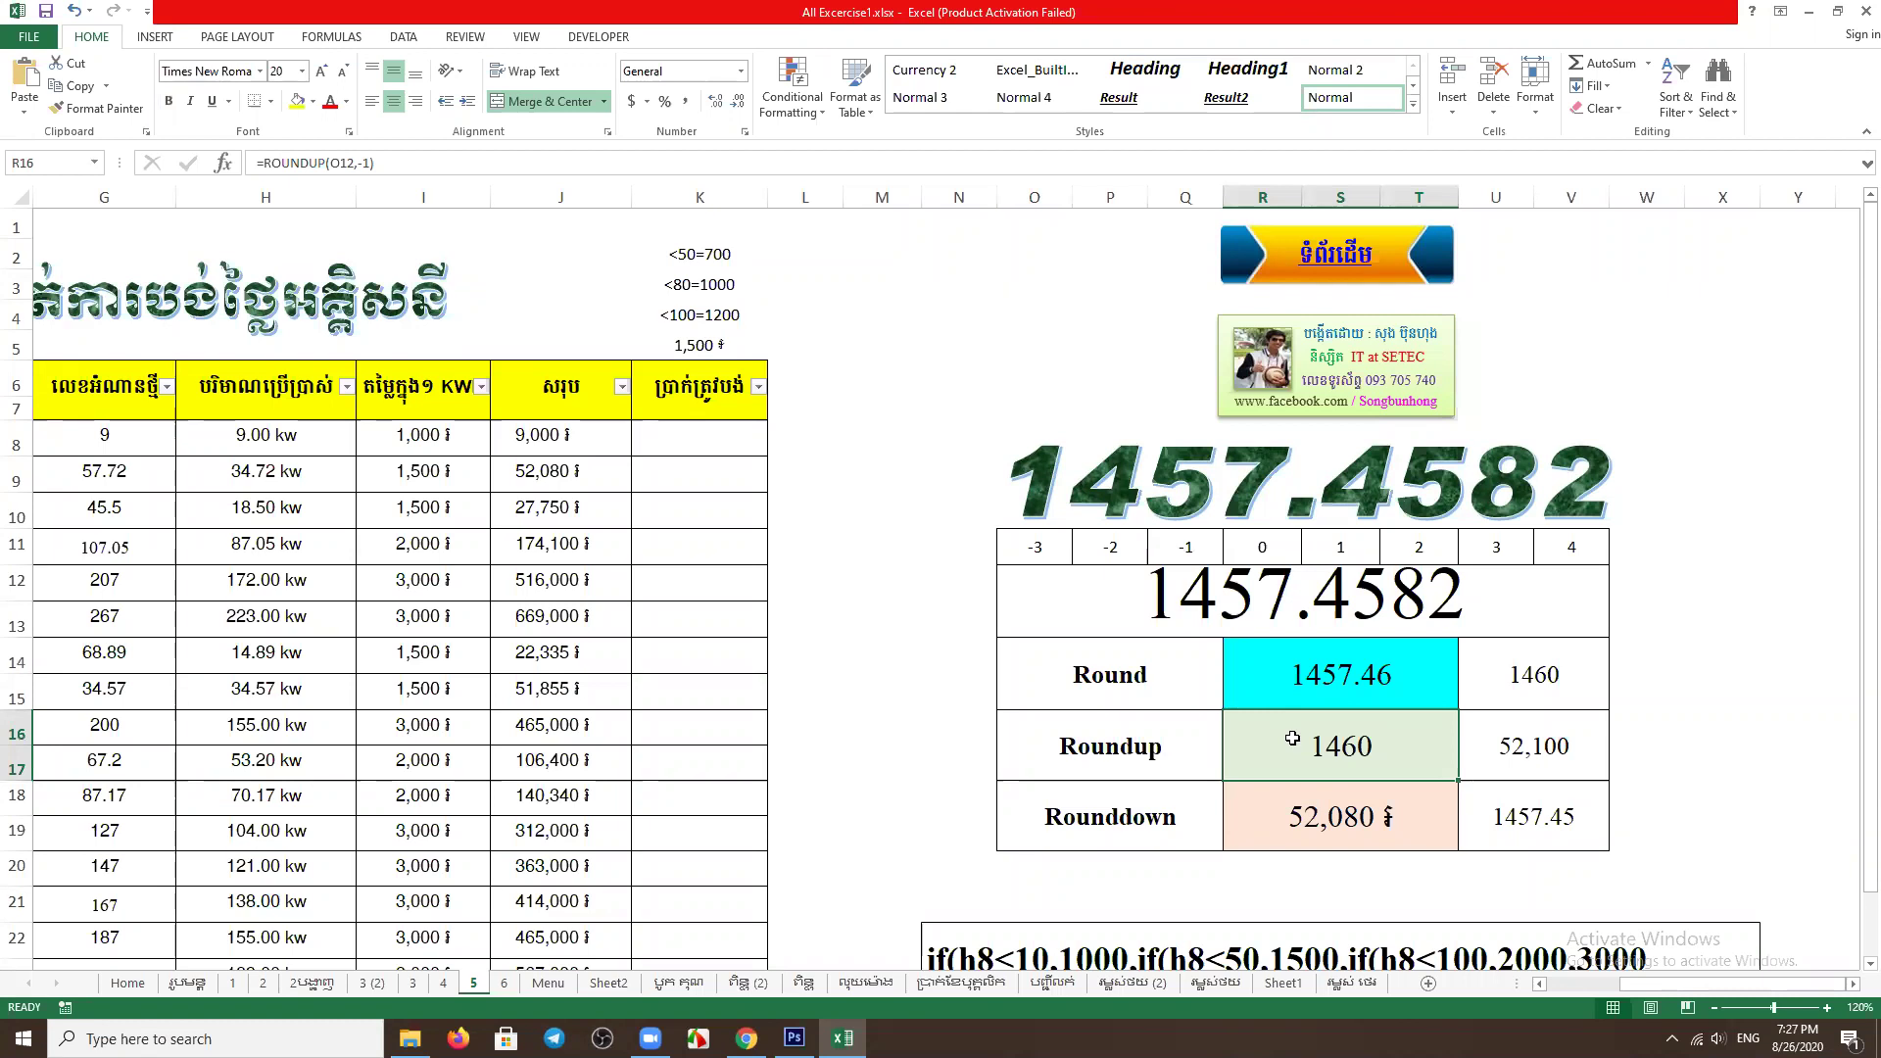
pyautogui.click(1337, 828)
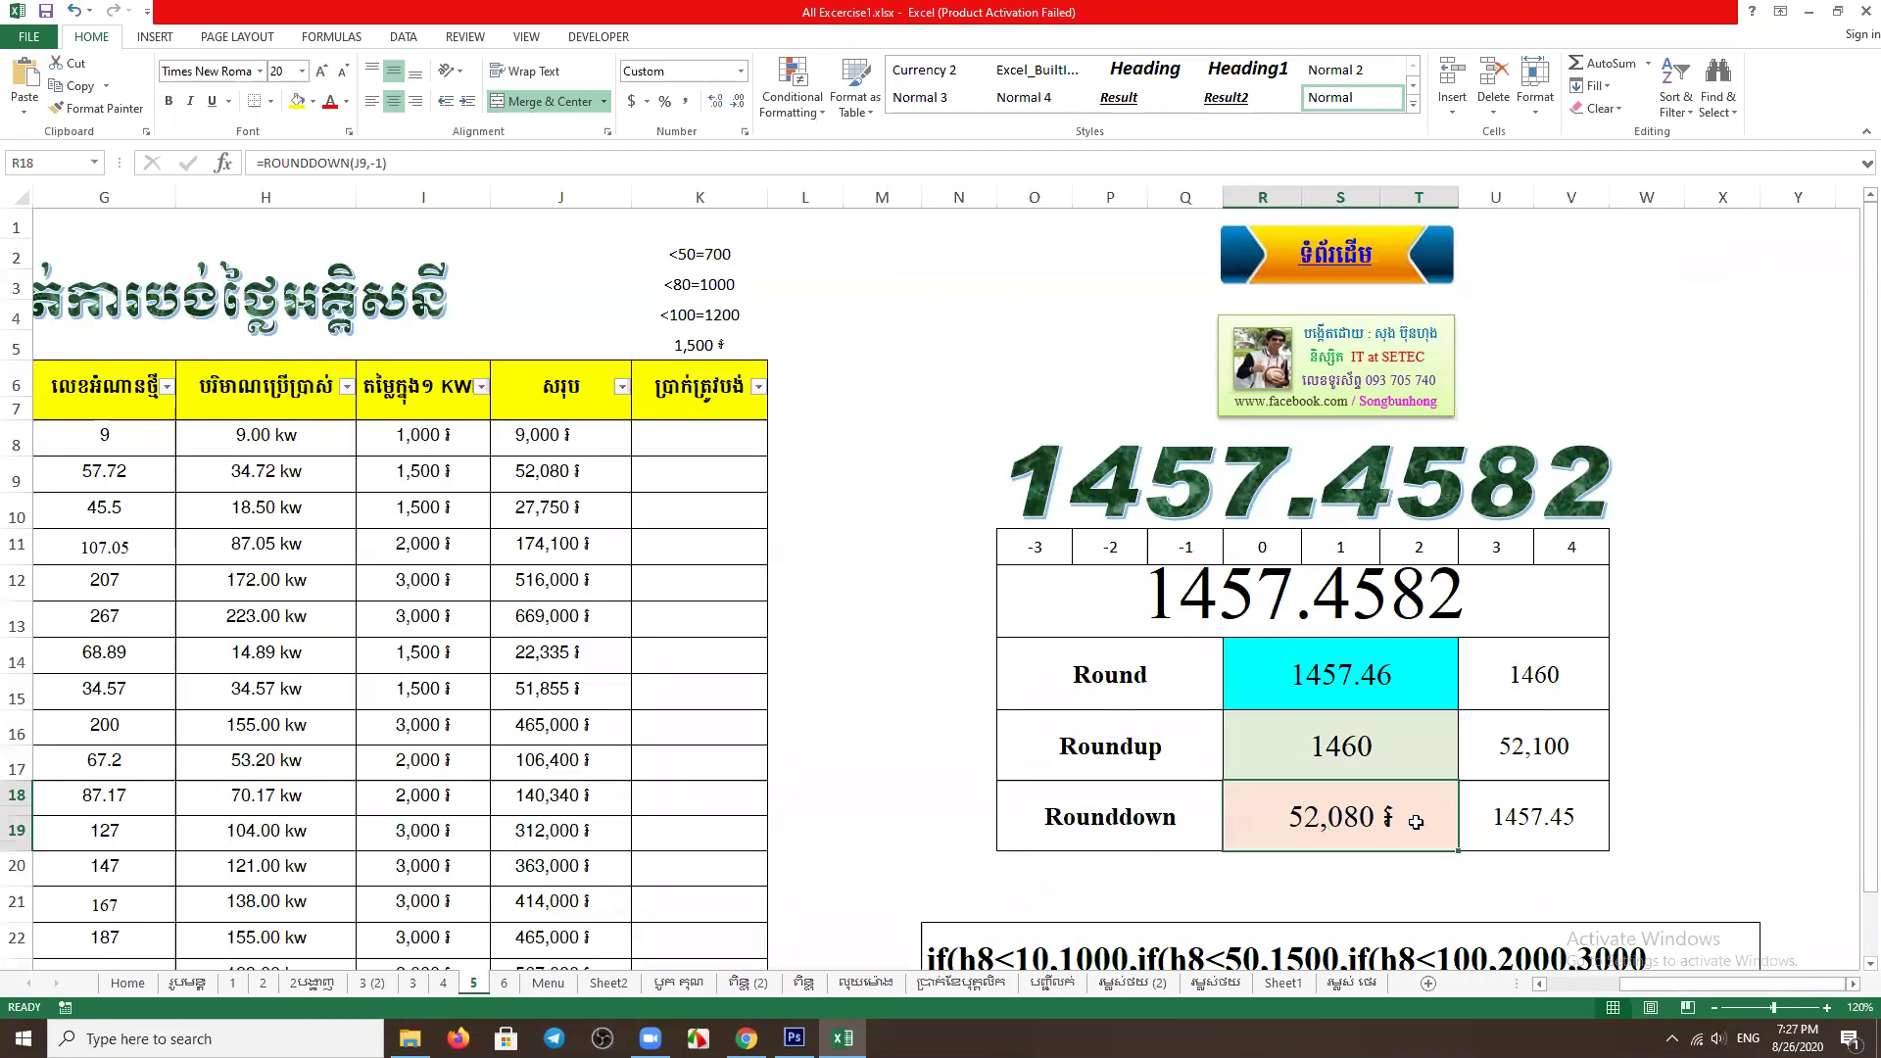
# Enter =ROUNDDOWN(O12,-3) in R18 to round 1457.4582 down to thousands.
pyautogui.doubleClick(1417, 821)
pyautogui.press('BackSpace')
pyautogui.press('BackSpace')
pyautogui.press('BackSpace')
pyautogui.press('BackSpace')
pyautogui.press('BackSpace')
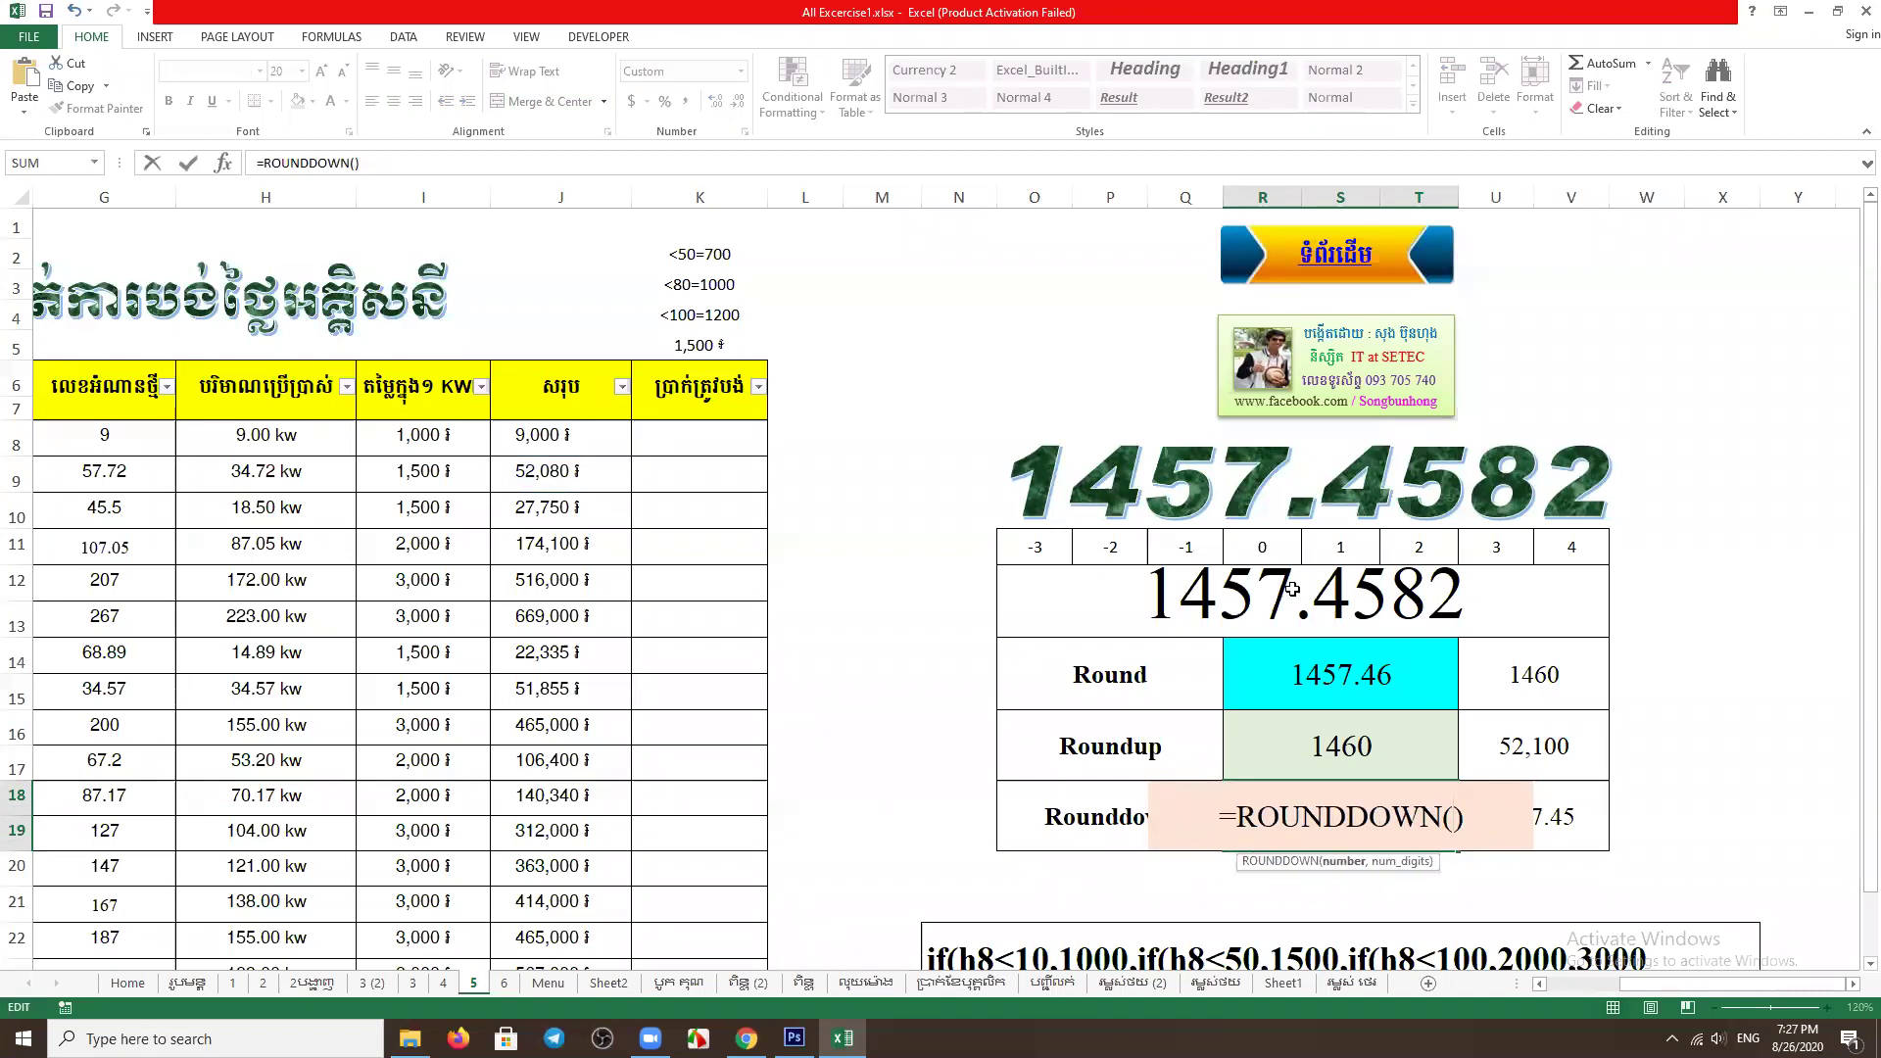
pyautogui.click(1293, 590)
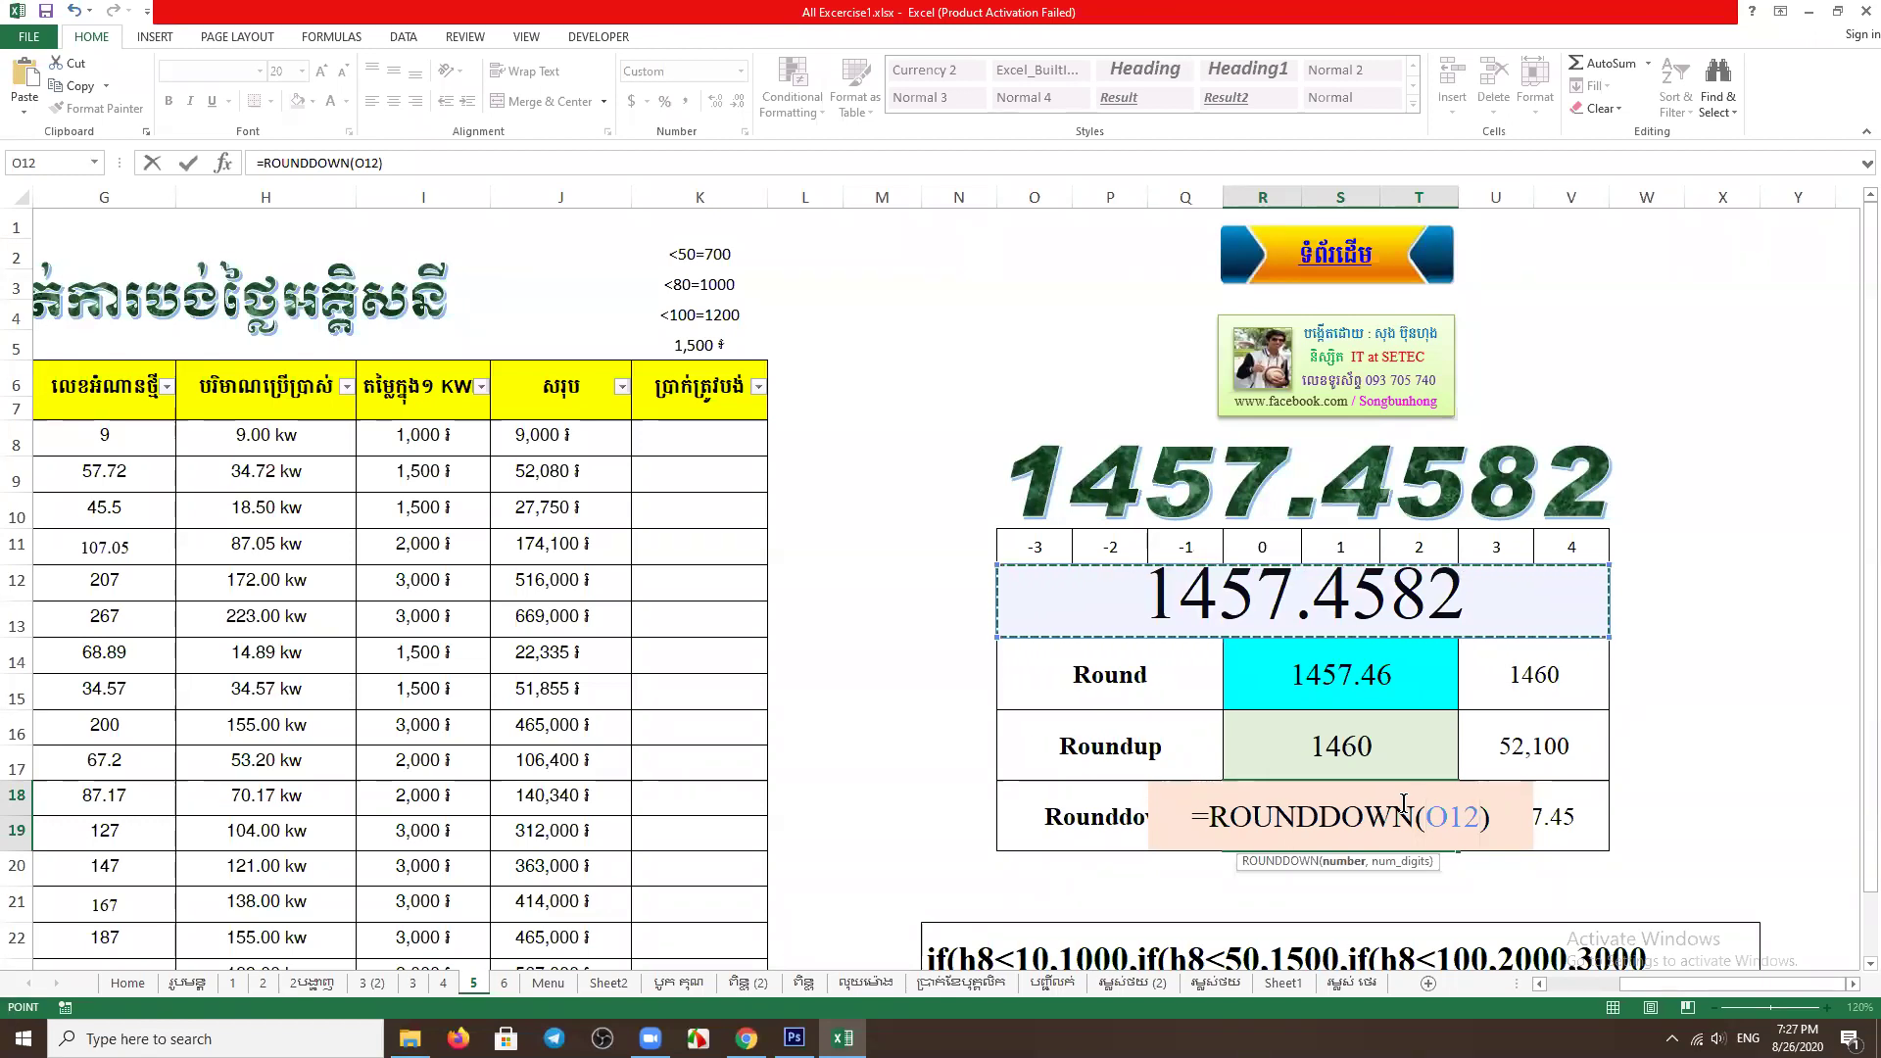
pyautogui.write(',')
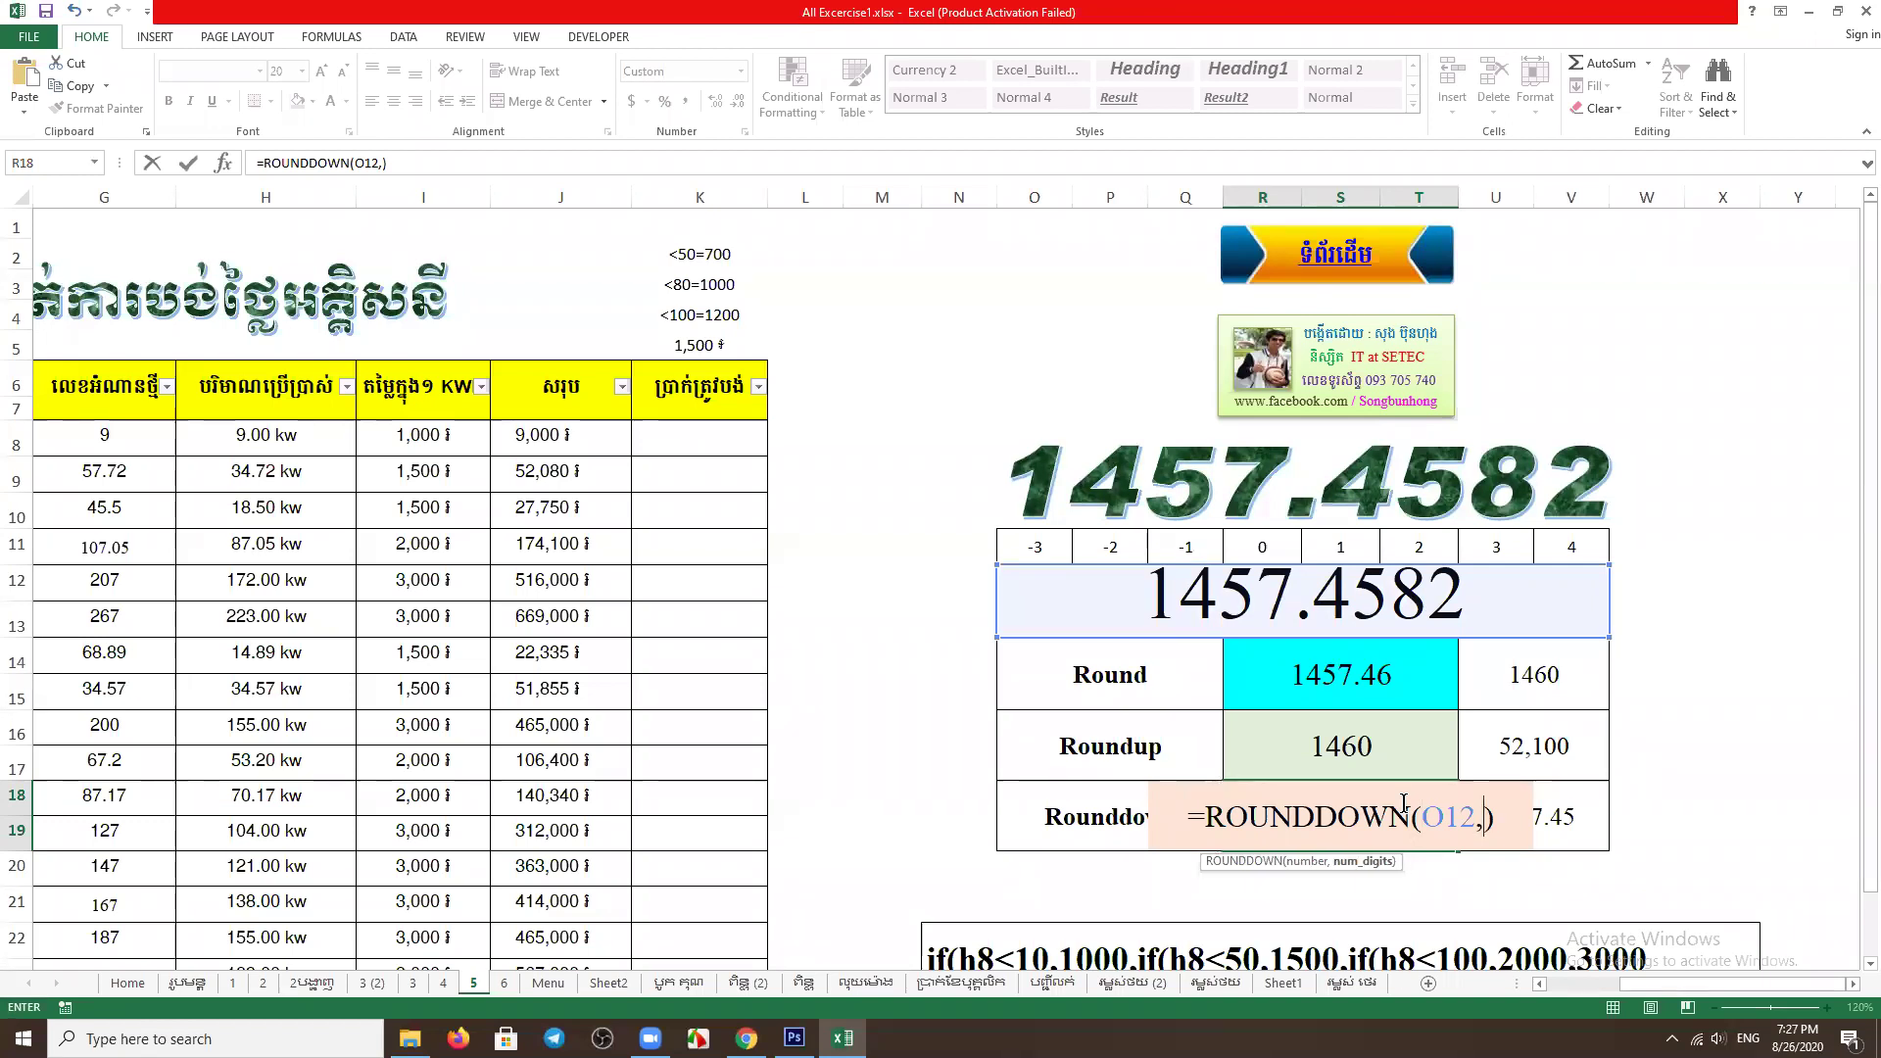
pyautogui.write('-3')
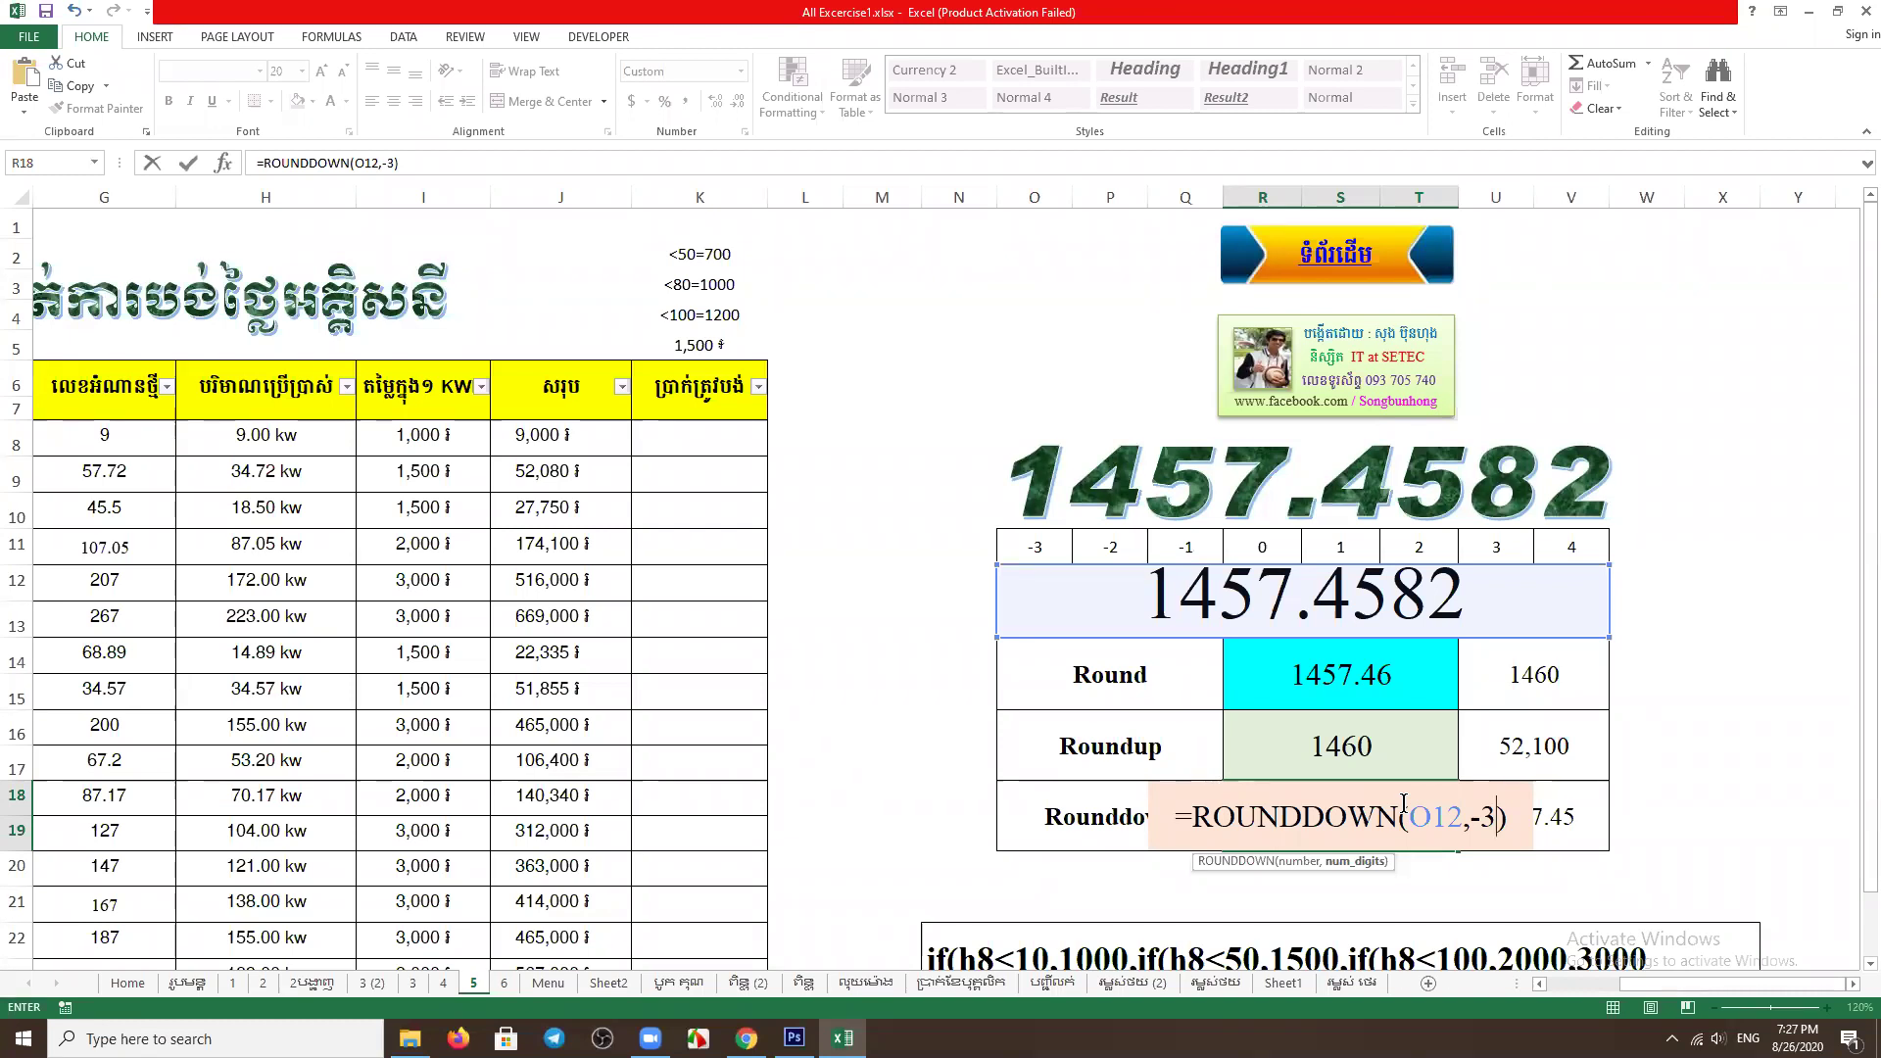
pyautogui.press('Return')
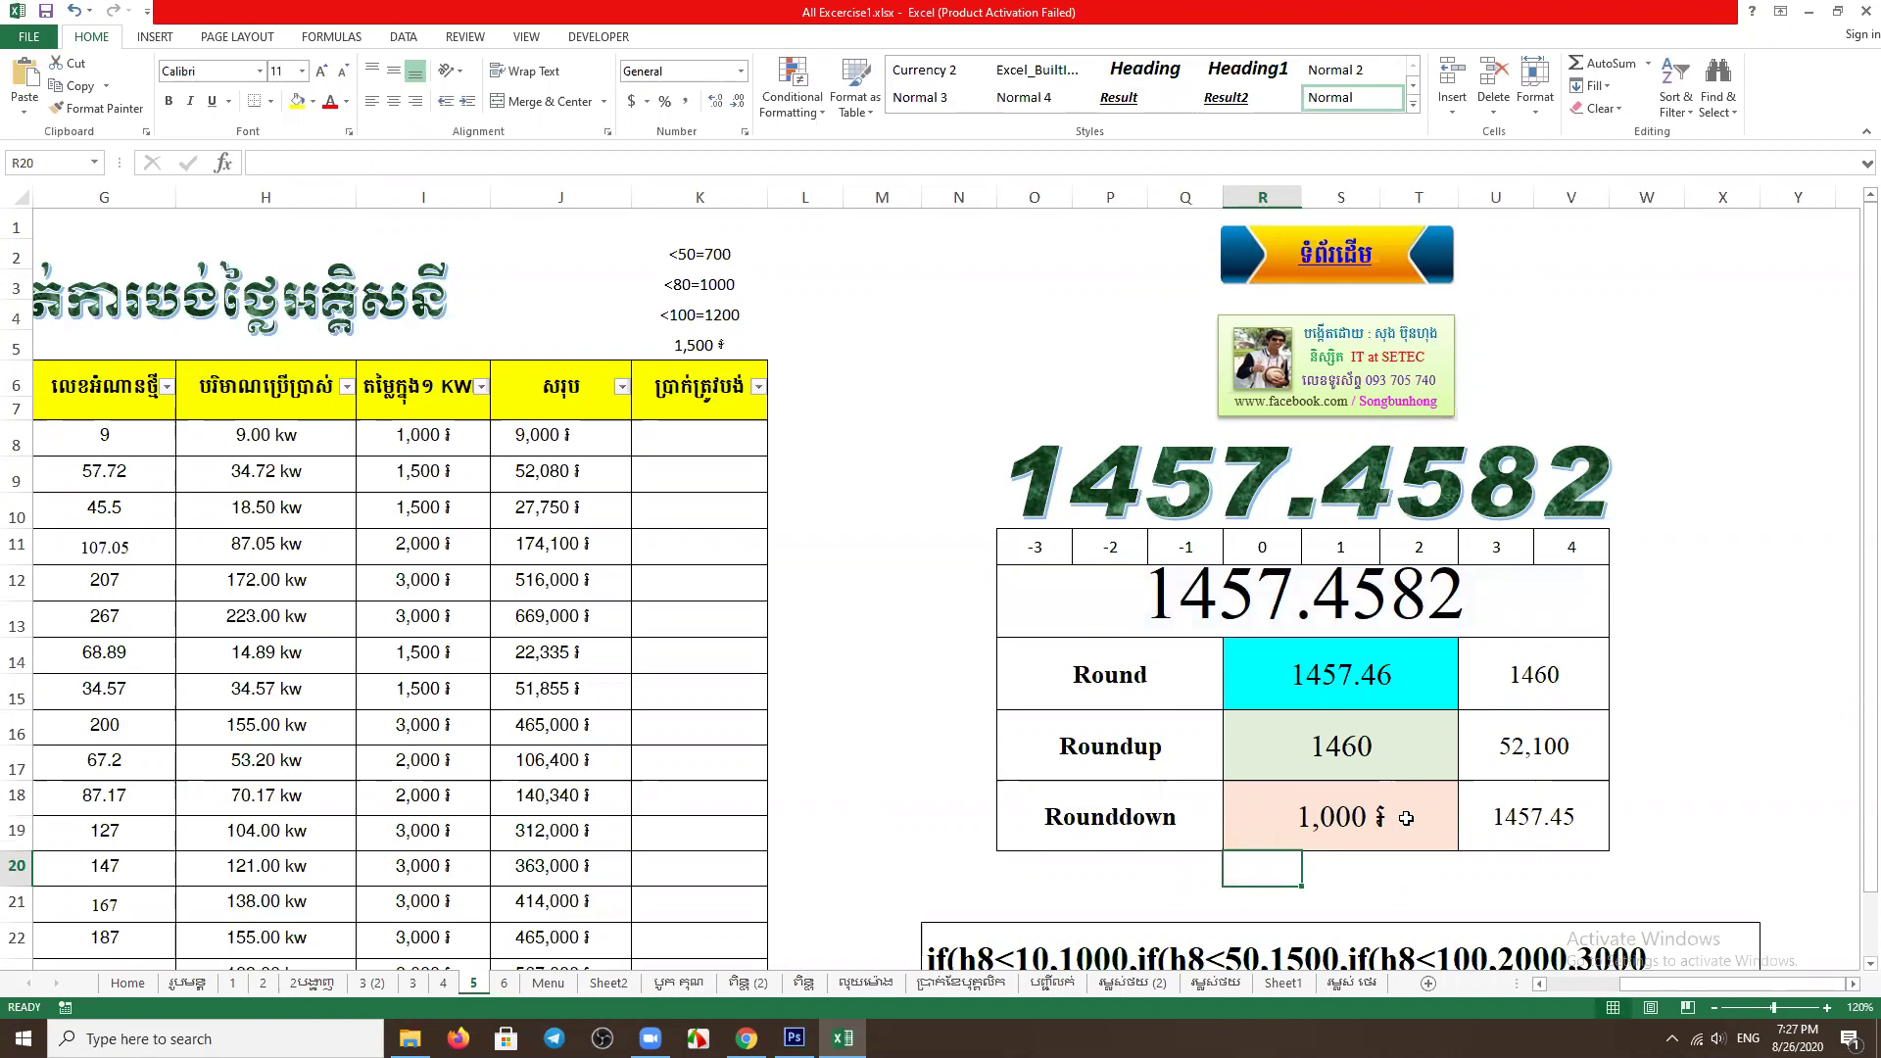
# Re-edit the -3 digits argument of the ROUNDDOWN formula and recommit it.
pyautogui.doubleClick(1406, 818)
pyautogui.click(1495, 816)
pyautogui.press('BackSpace')
pyautogui.press('BackSpace')
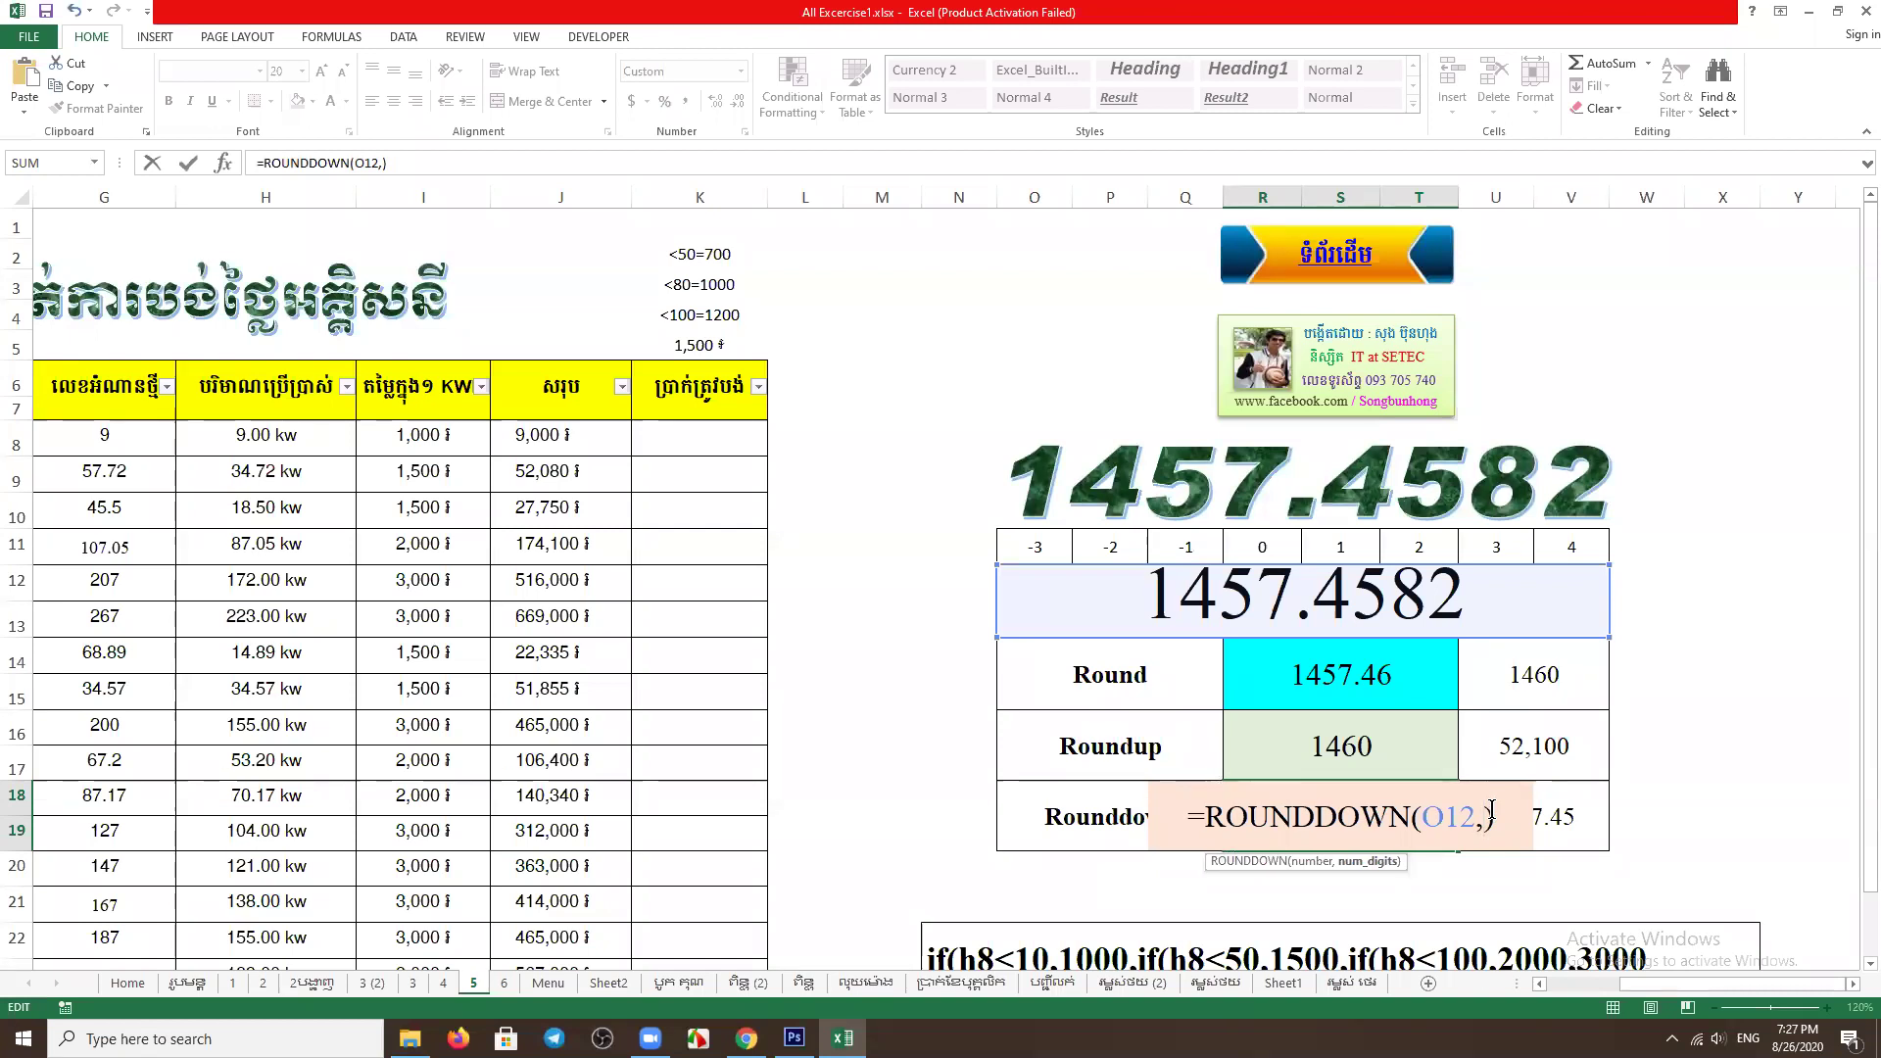
pyautogui.write('-3')
pyautogui.press('Return')
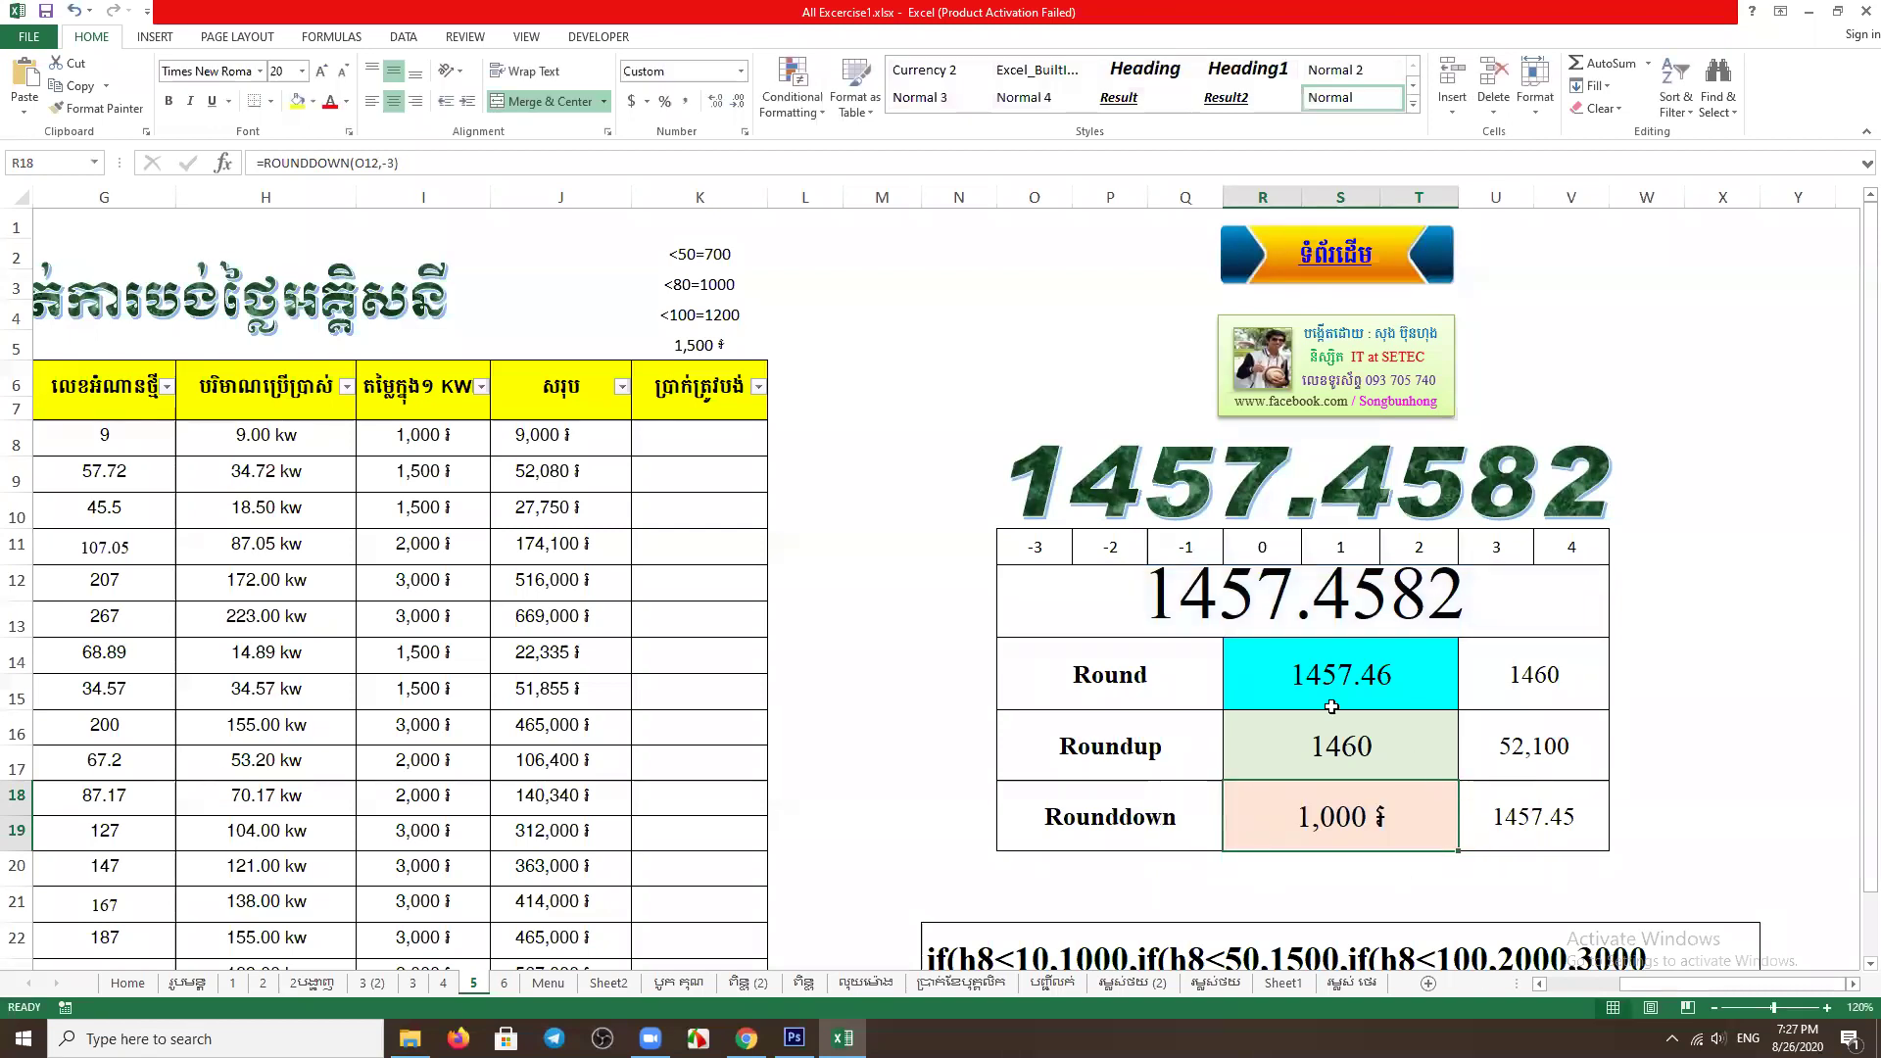
pyautogui.moveTo(1026, 546); pyautogui.dragTo(1571, 546)
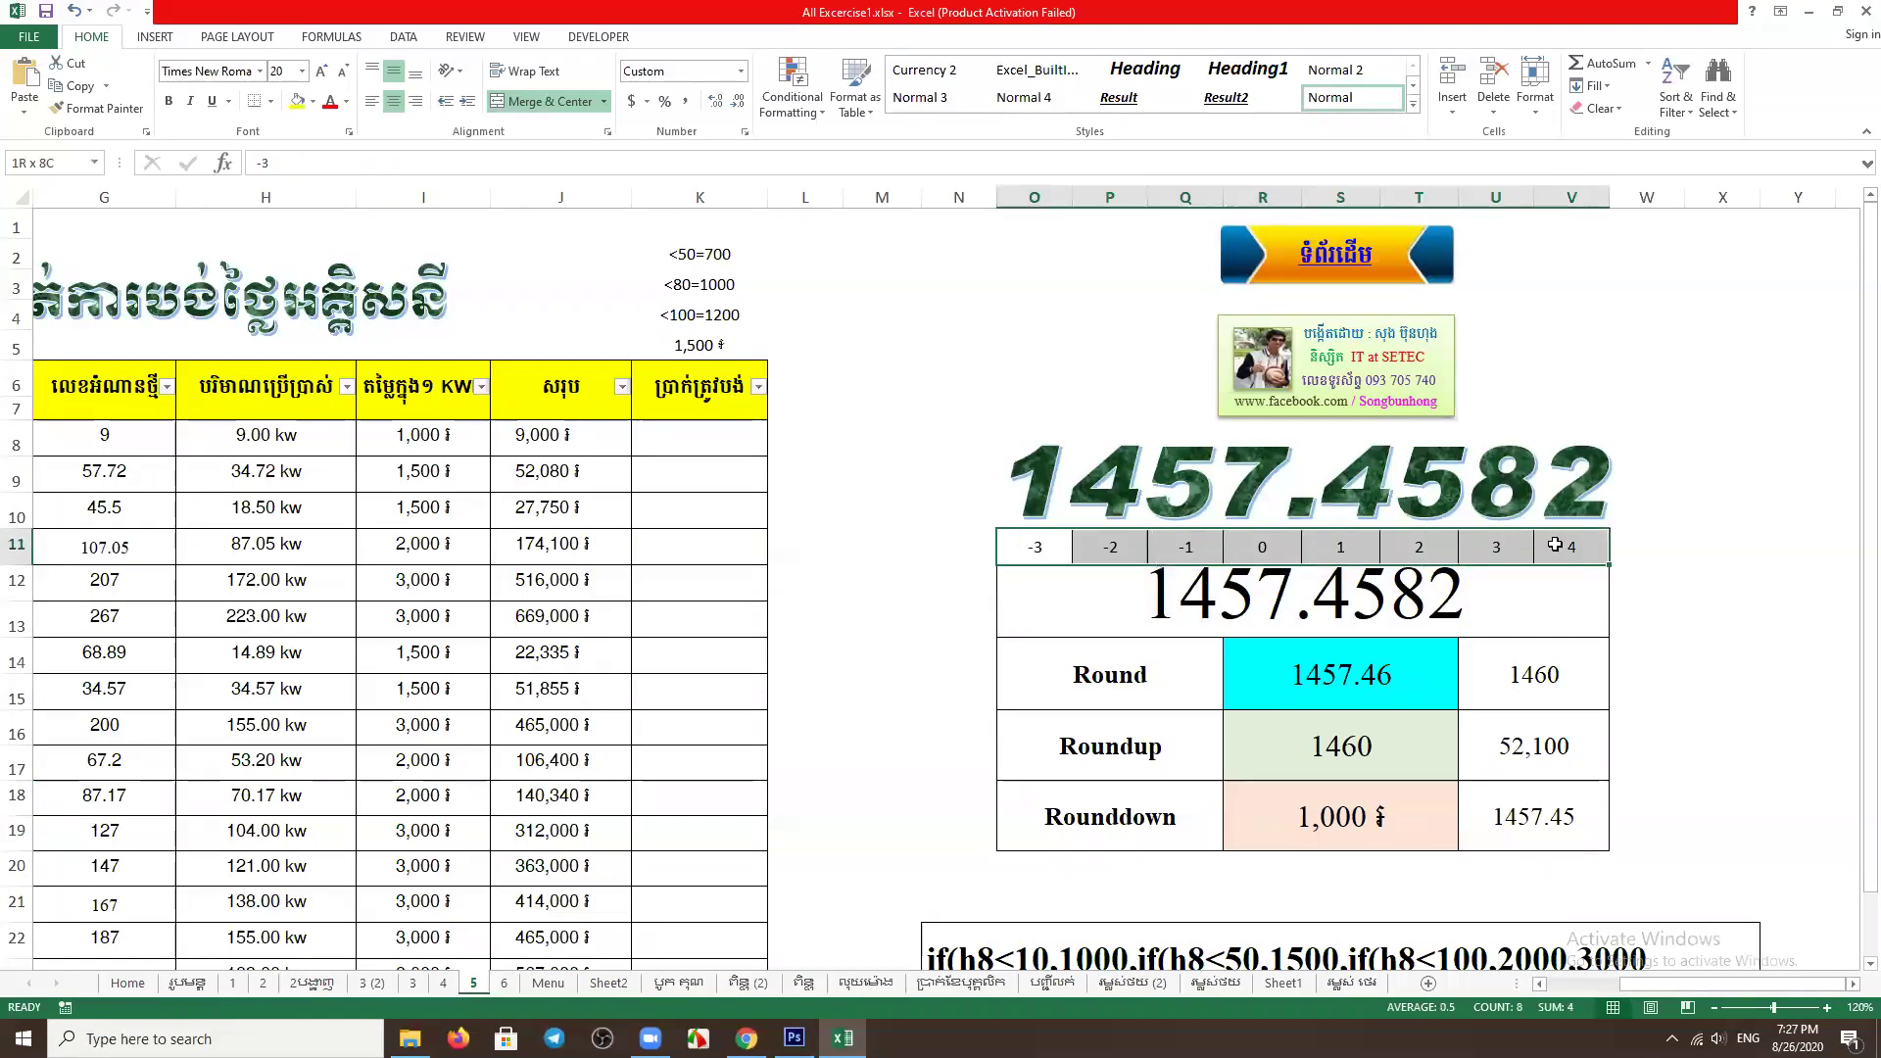
pyautogui.click(1567, 546)
pyautogui.click(1350, 549)
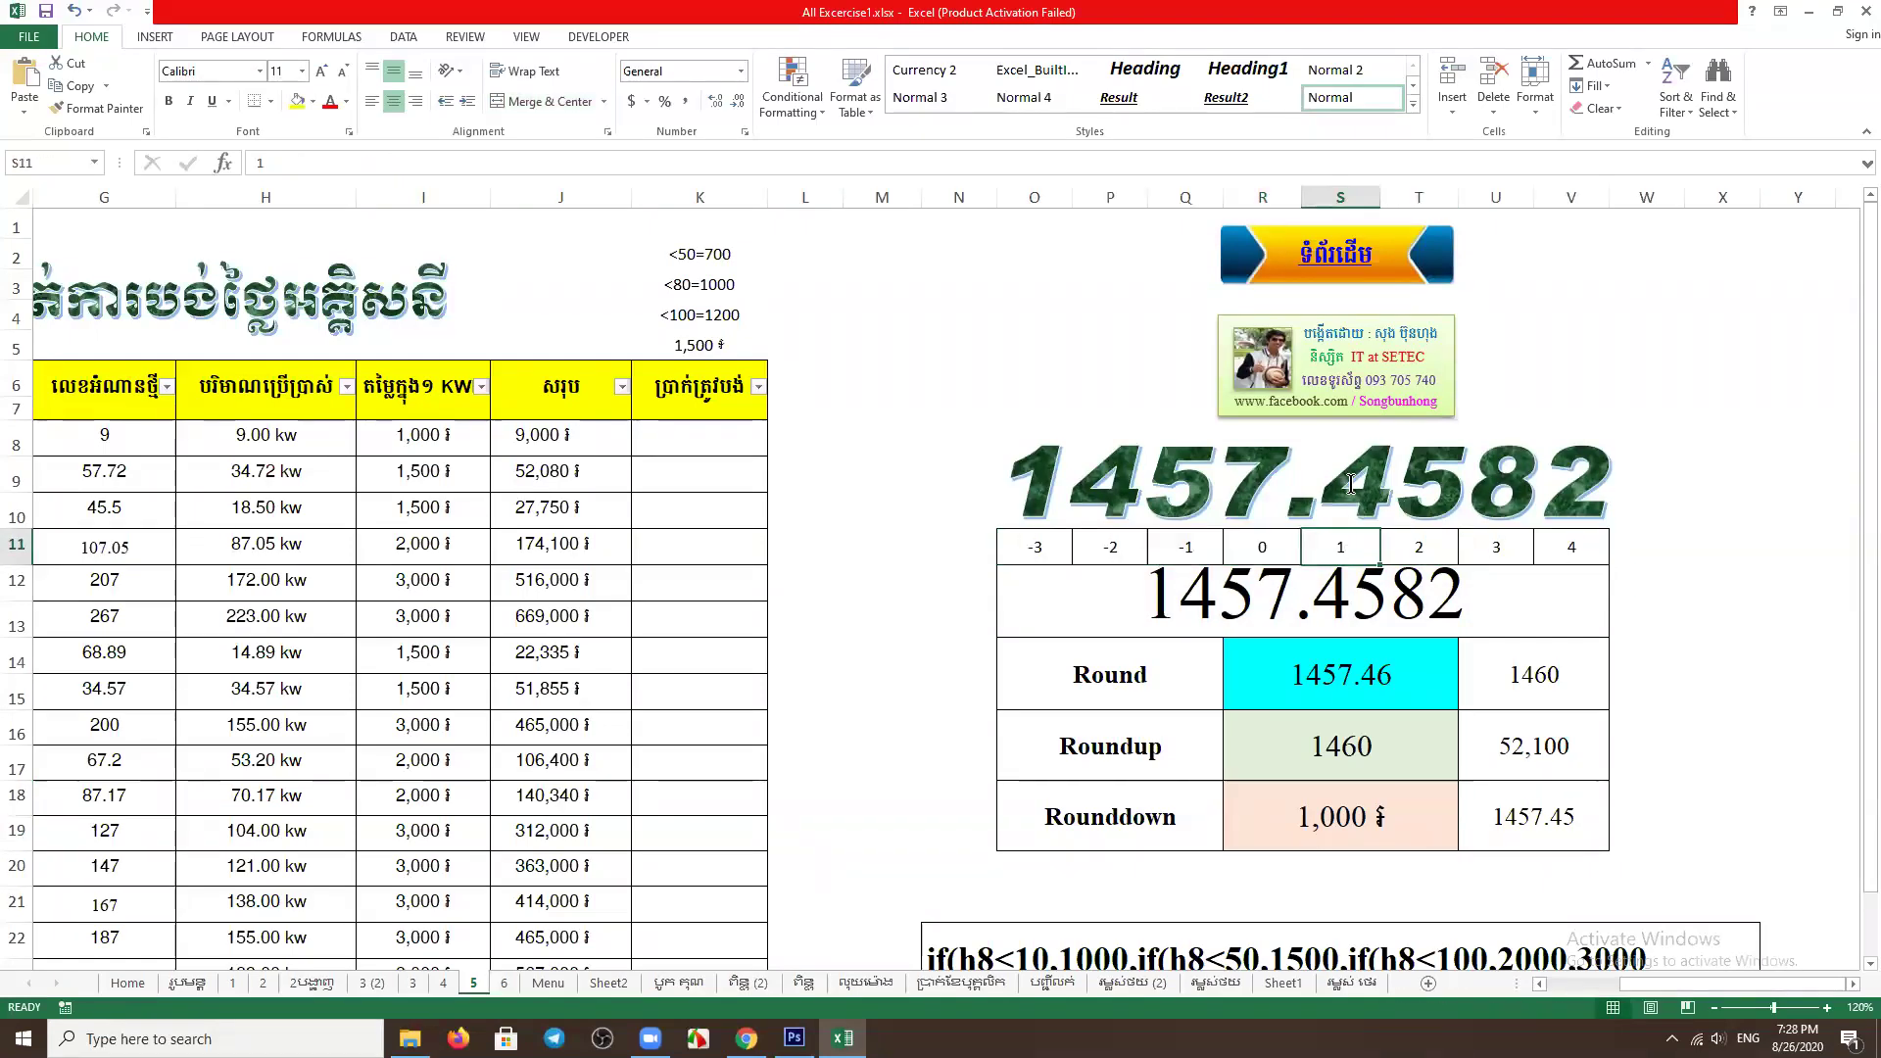
pyautogui.moveTo(1321, 485); pyautogui.dragTo(1389, 485)
pyautogui.click(1358, 559)
pyautogui.click(1573, 552)
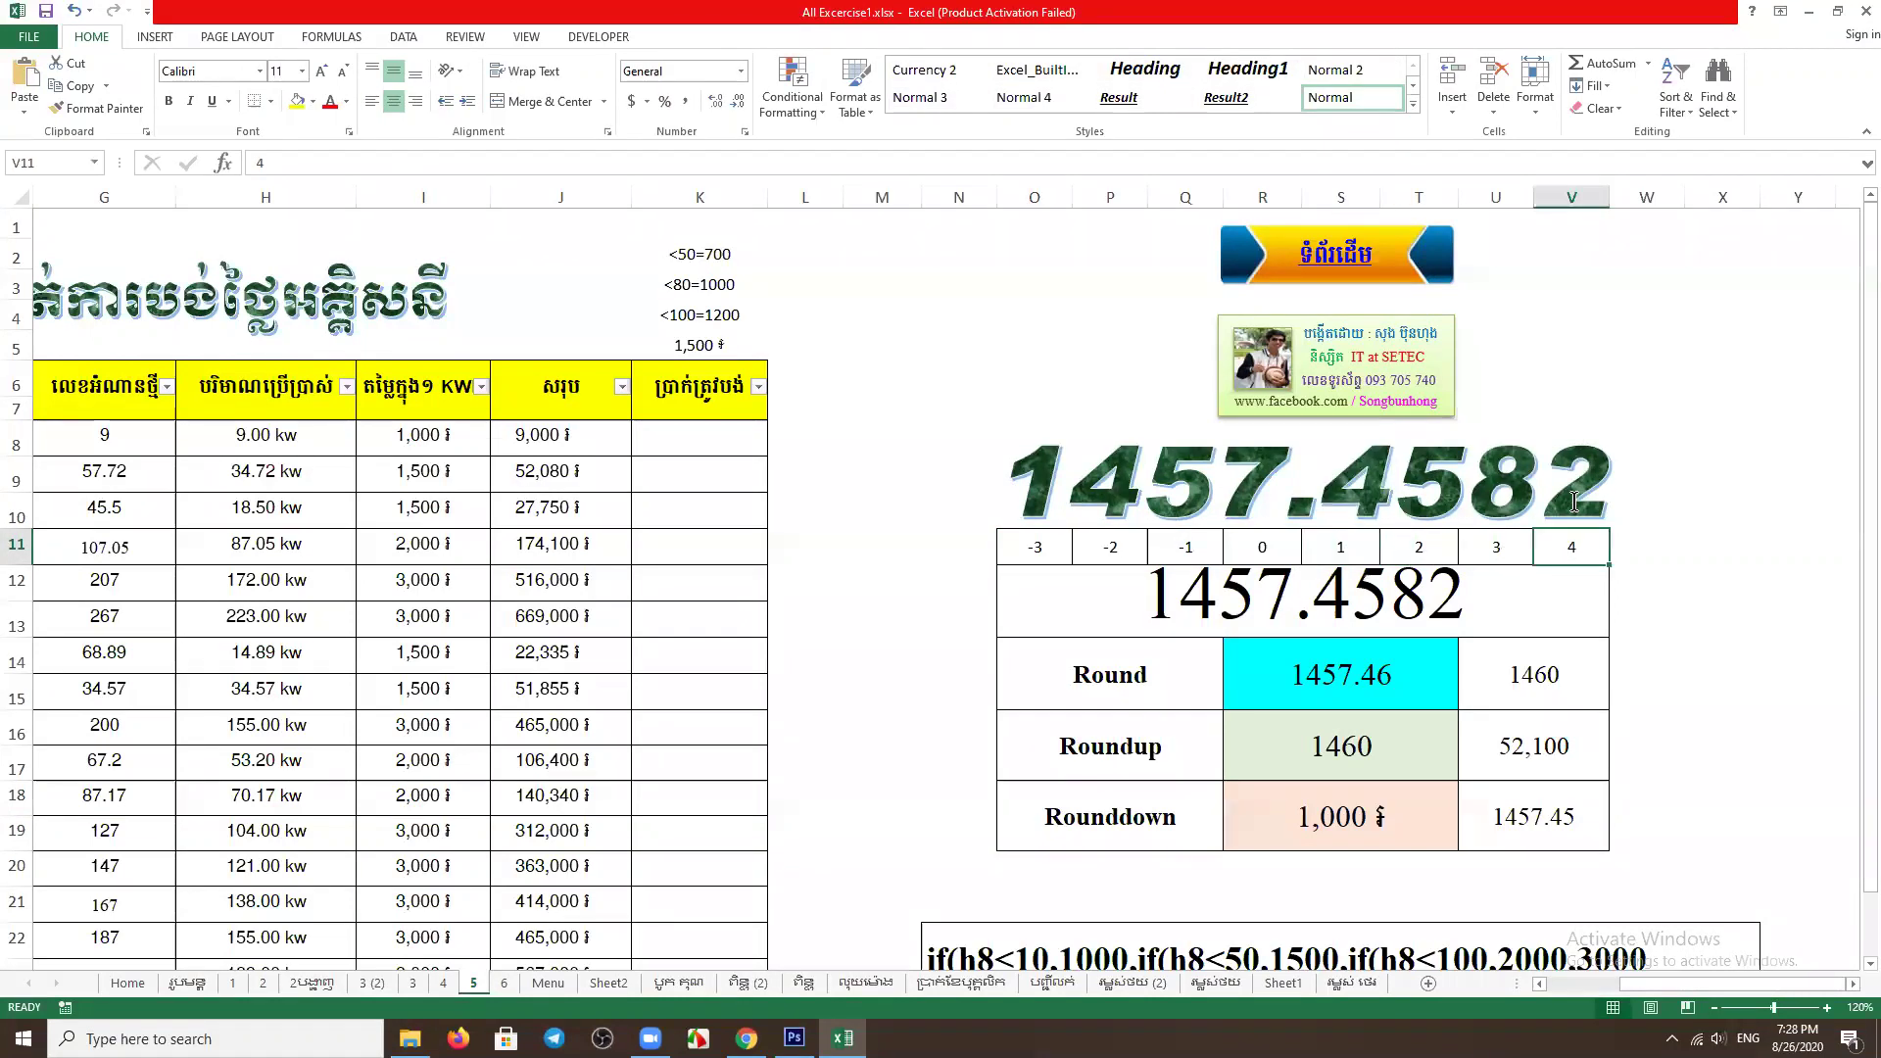
pyautogui.click(1587, 578)
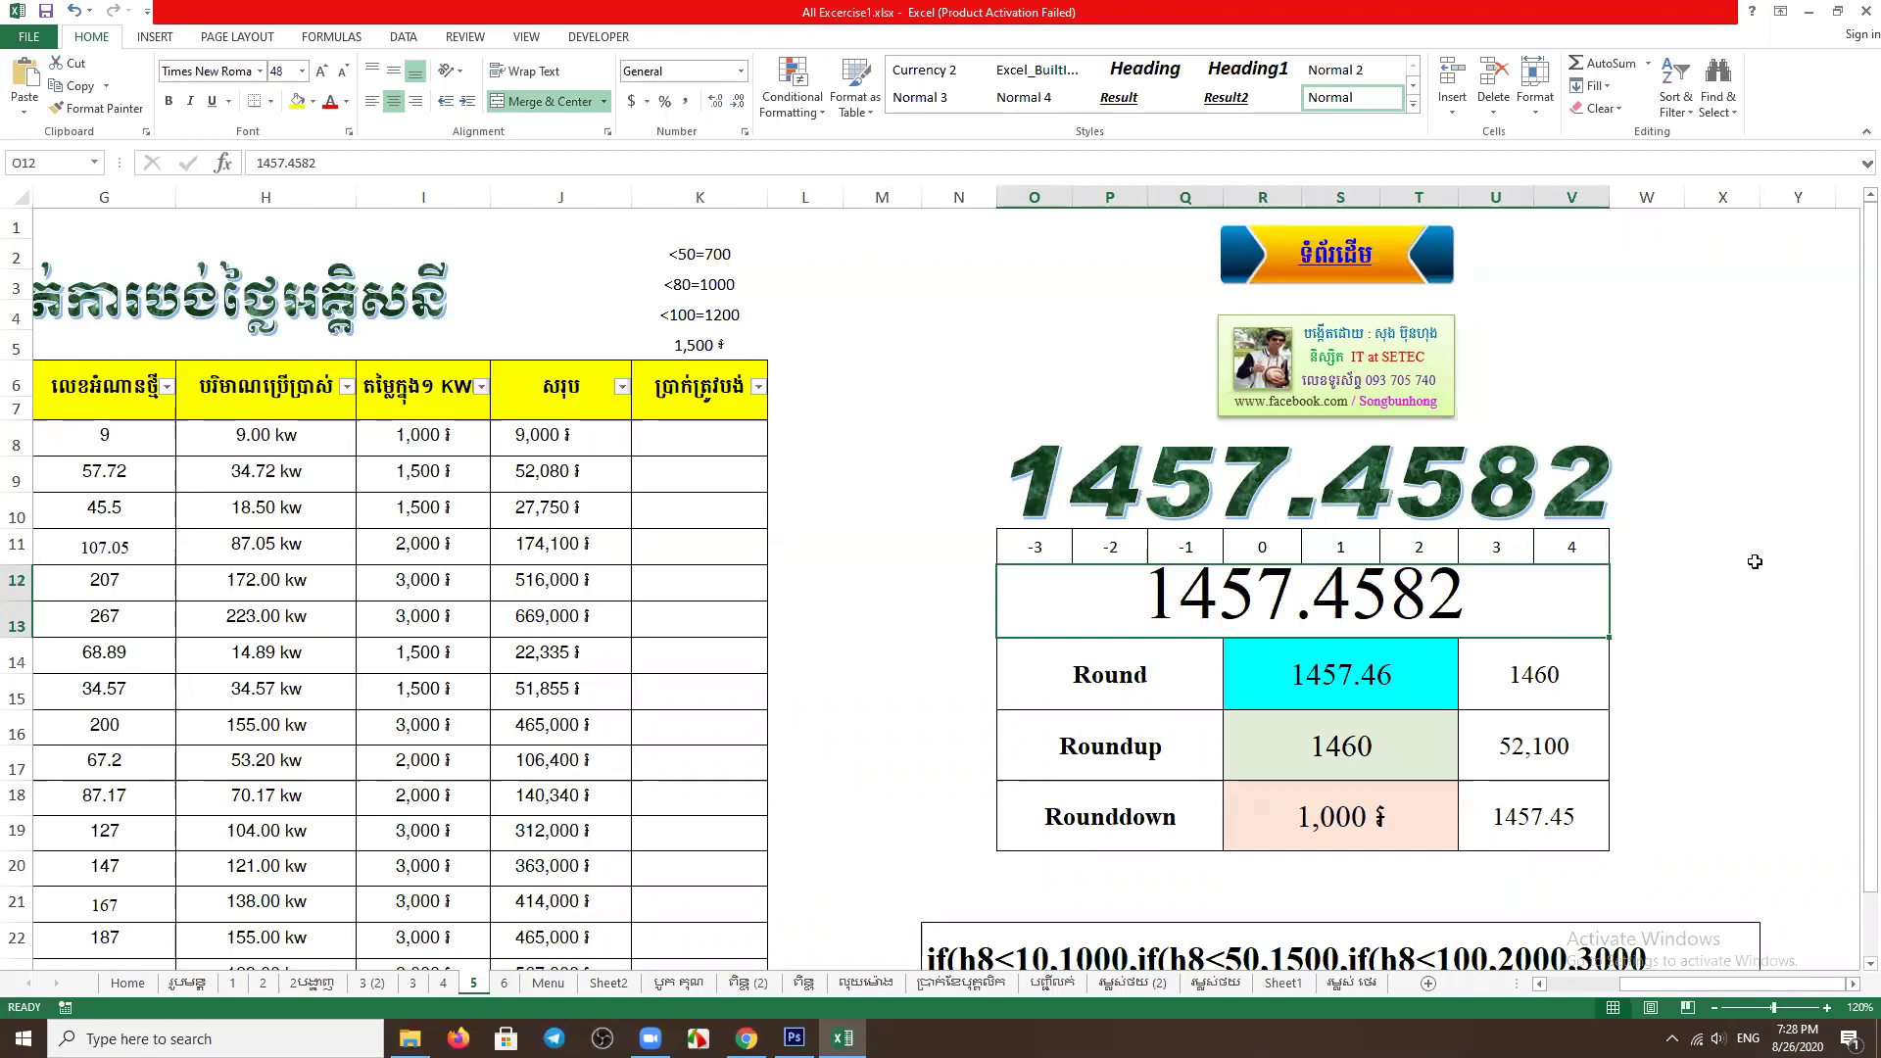
pyautogui.click(1253, 544)
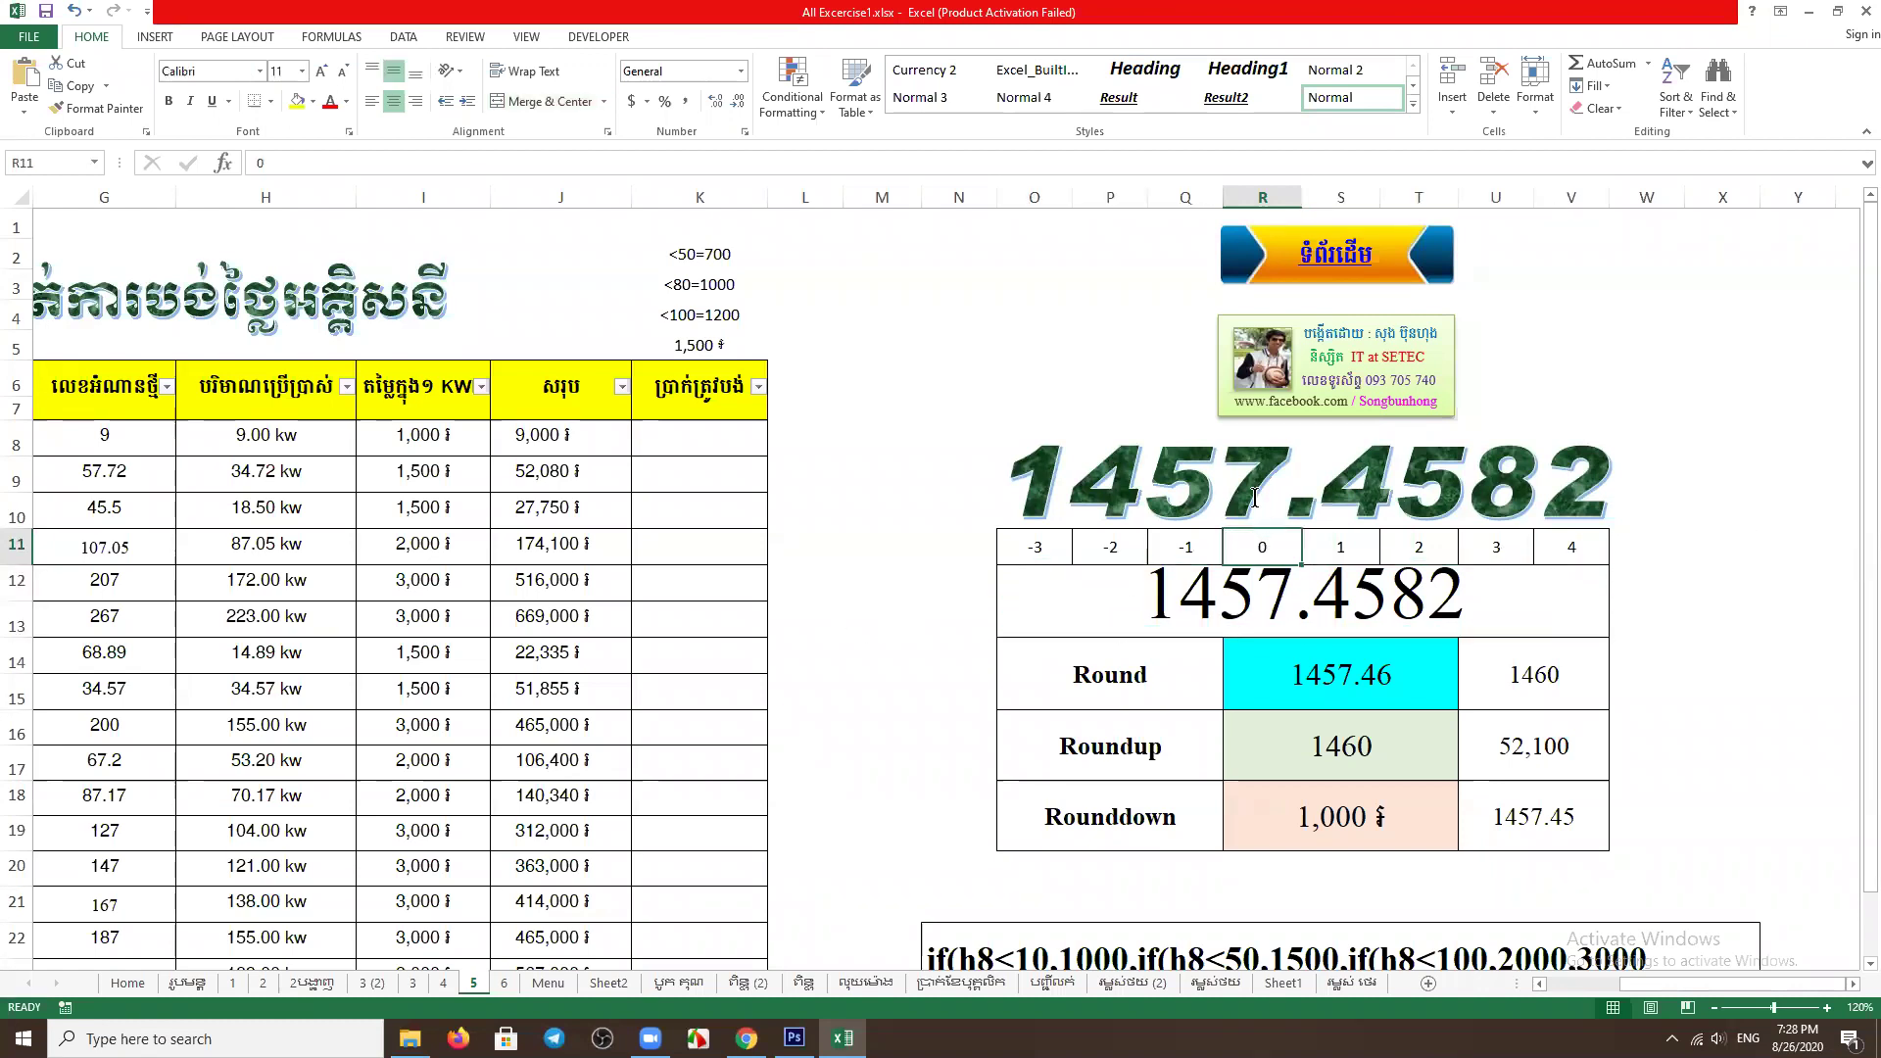
pyautogui.click(1194, 548)
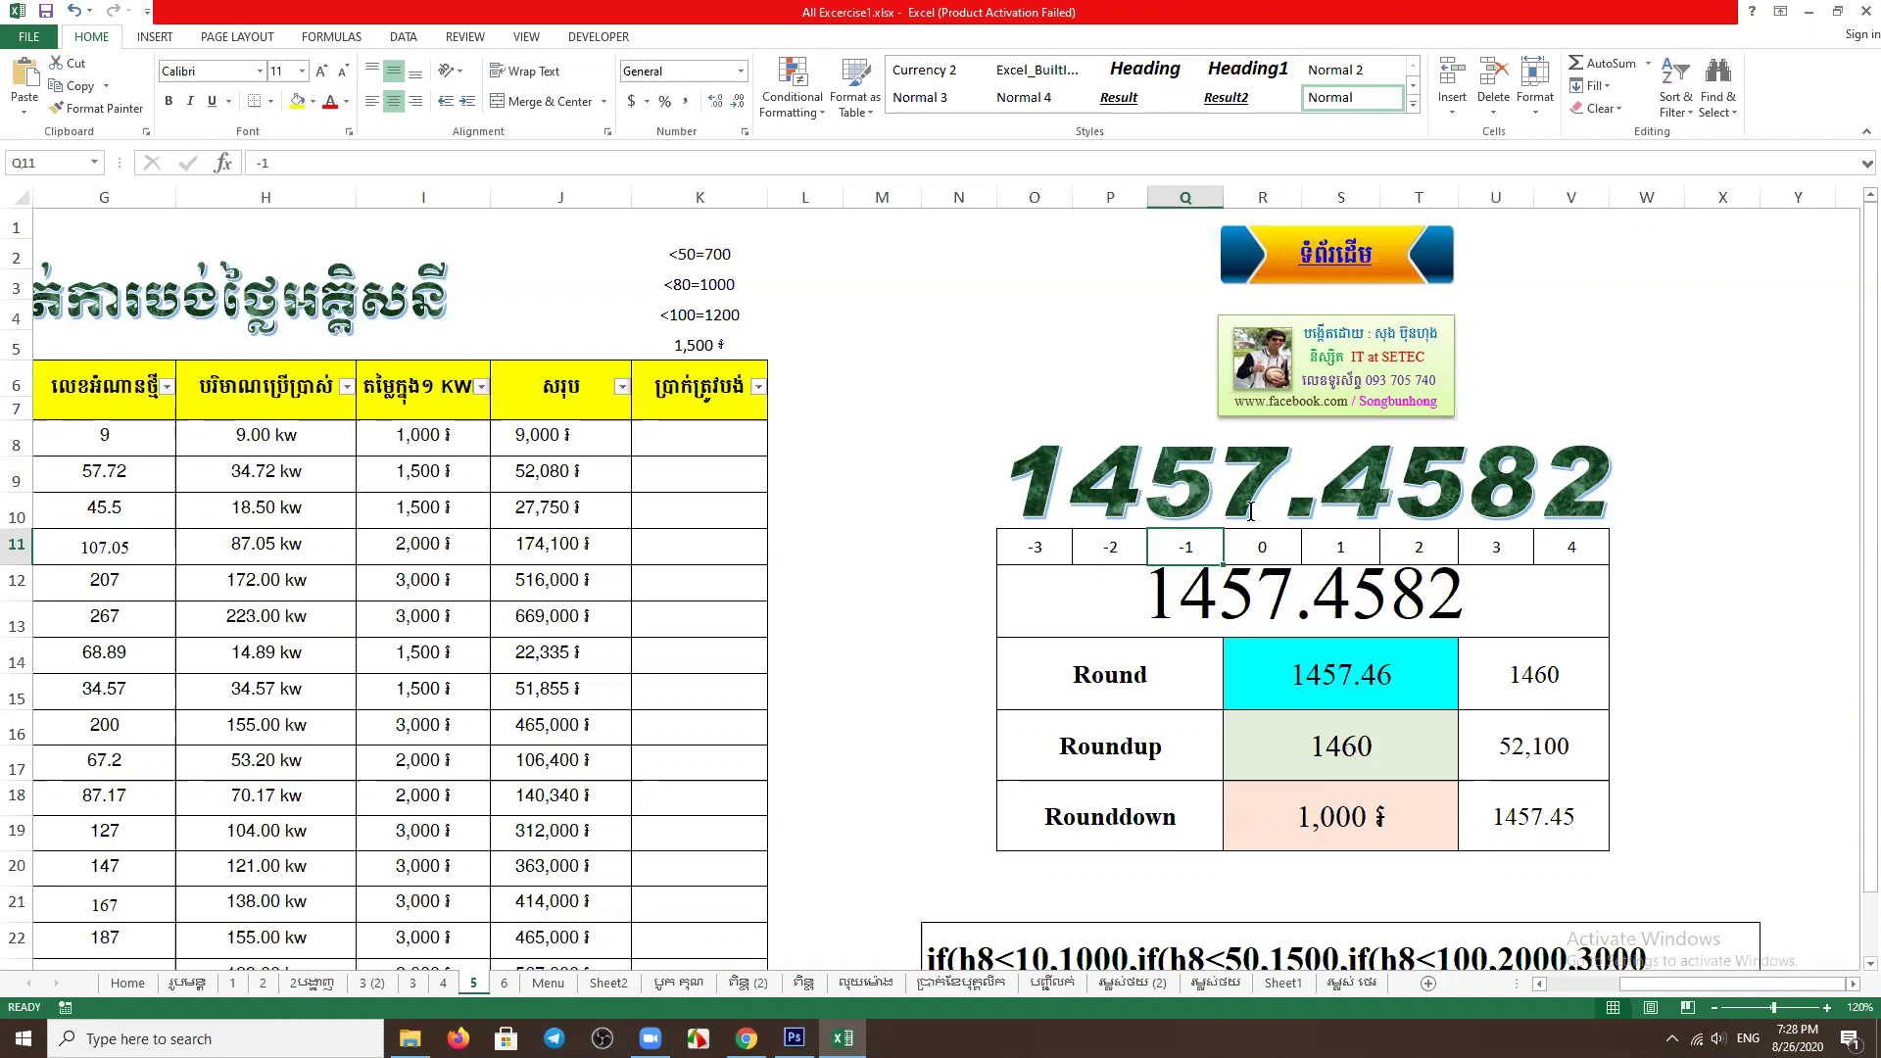
pyautogui.click(1265, 543)
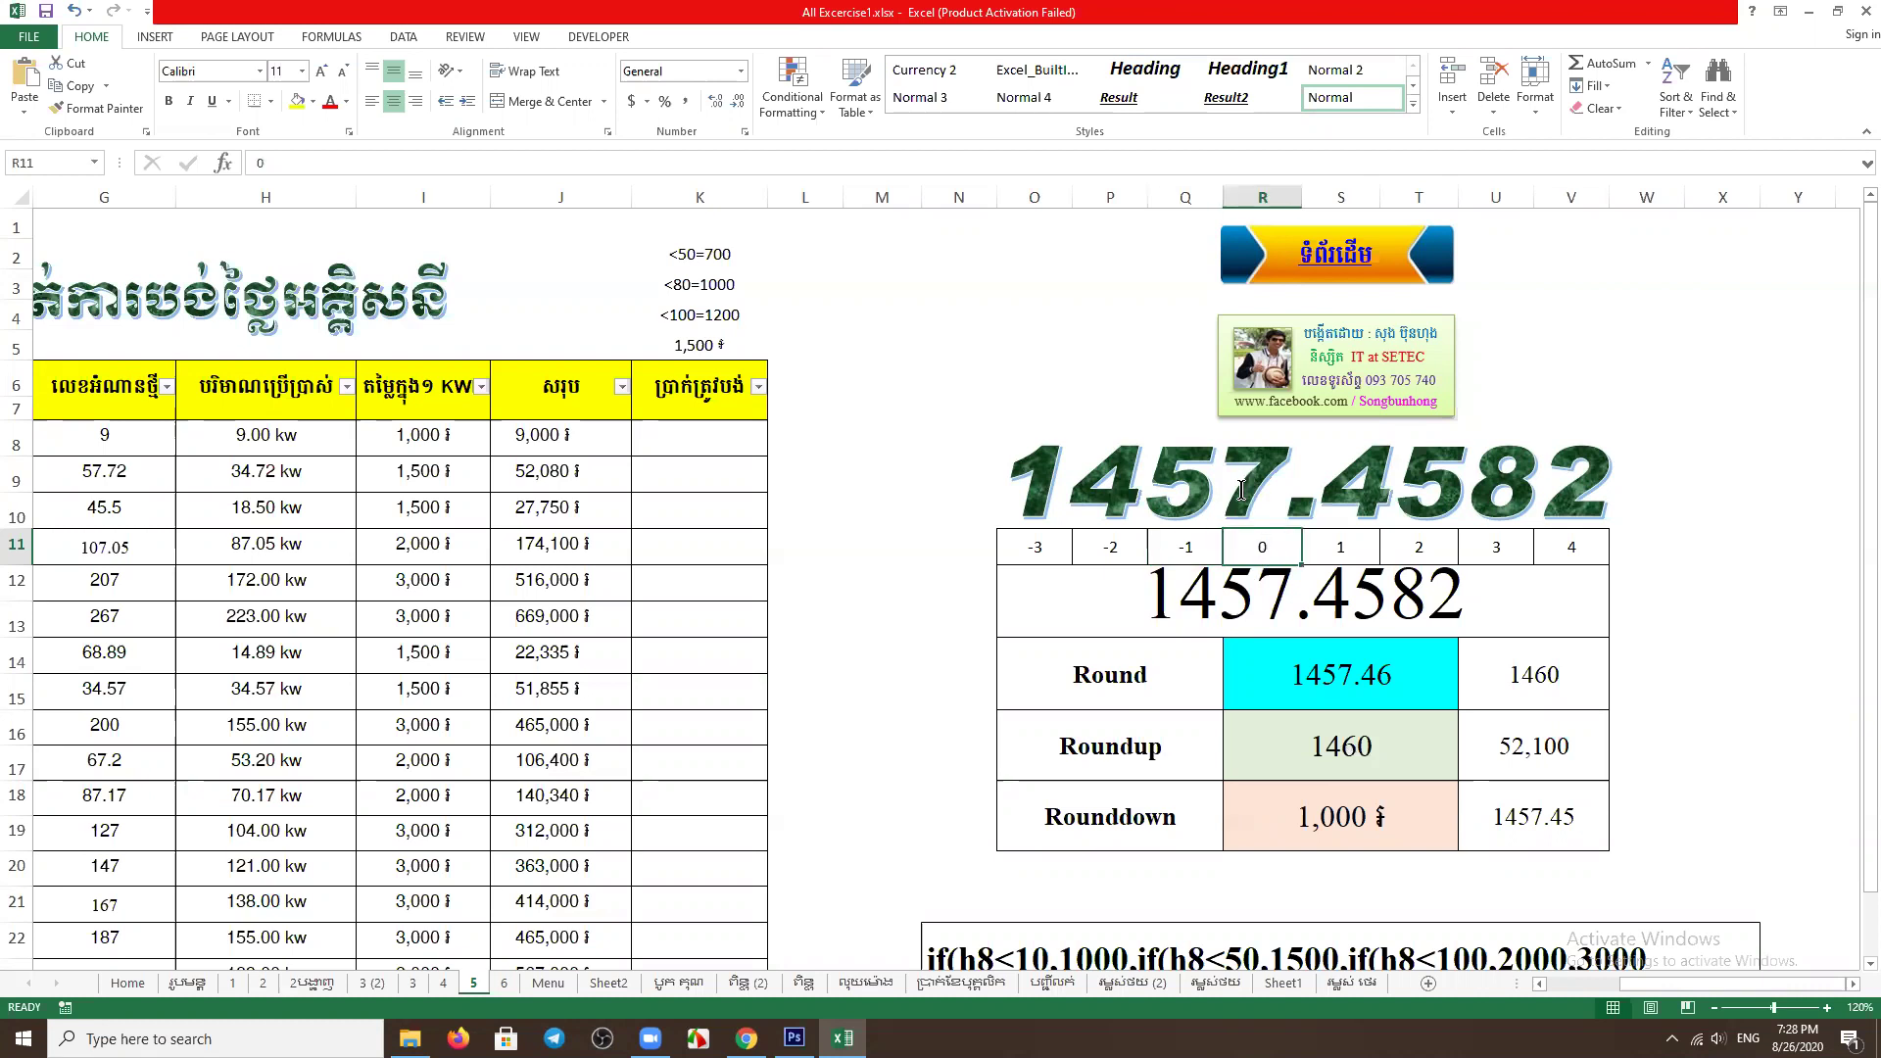
pyautogui.click(1350, 547)
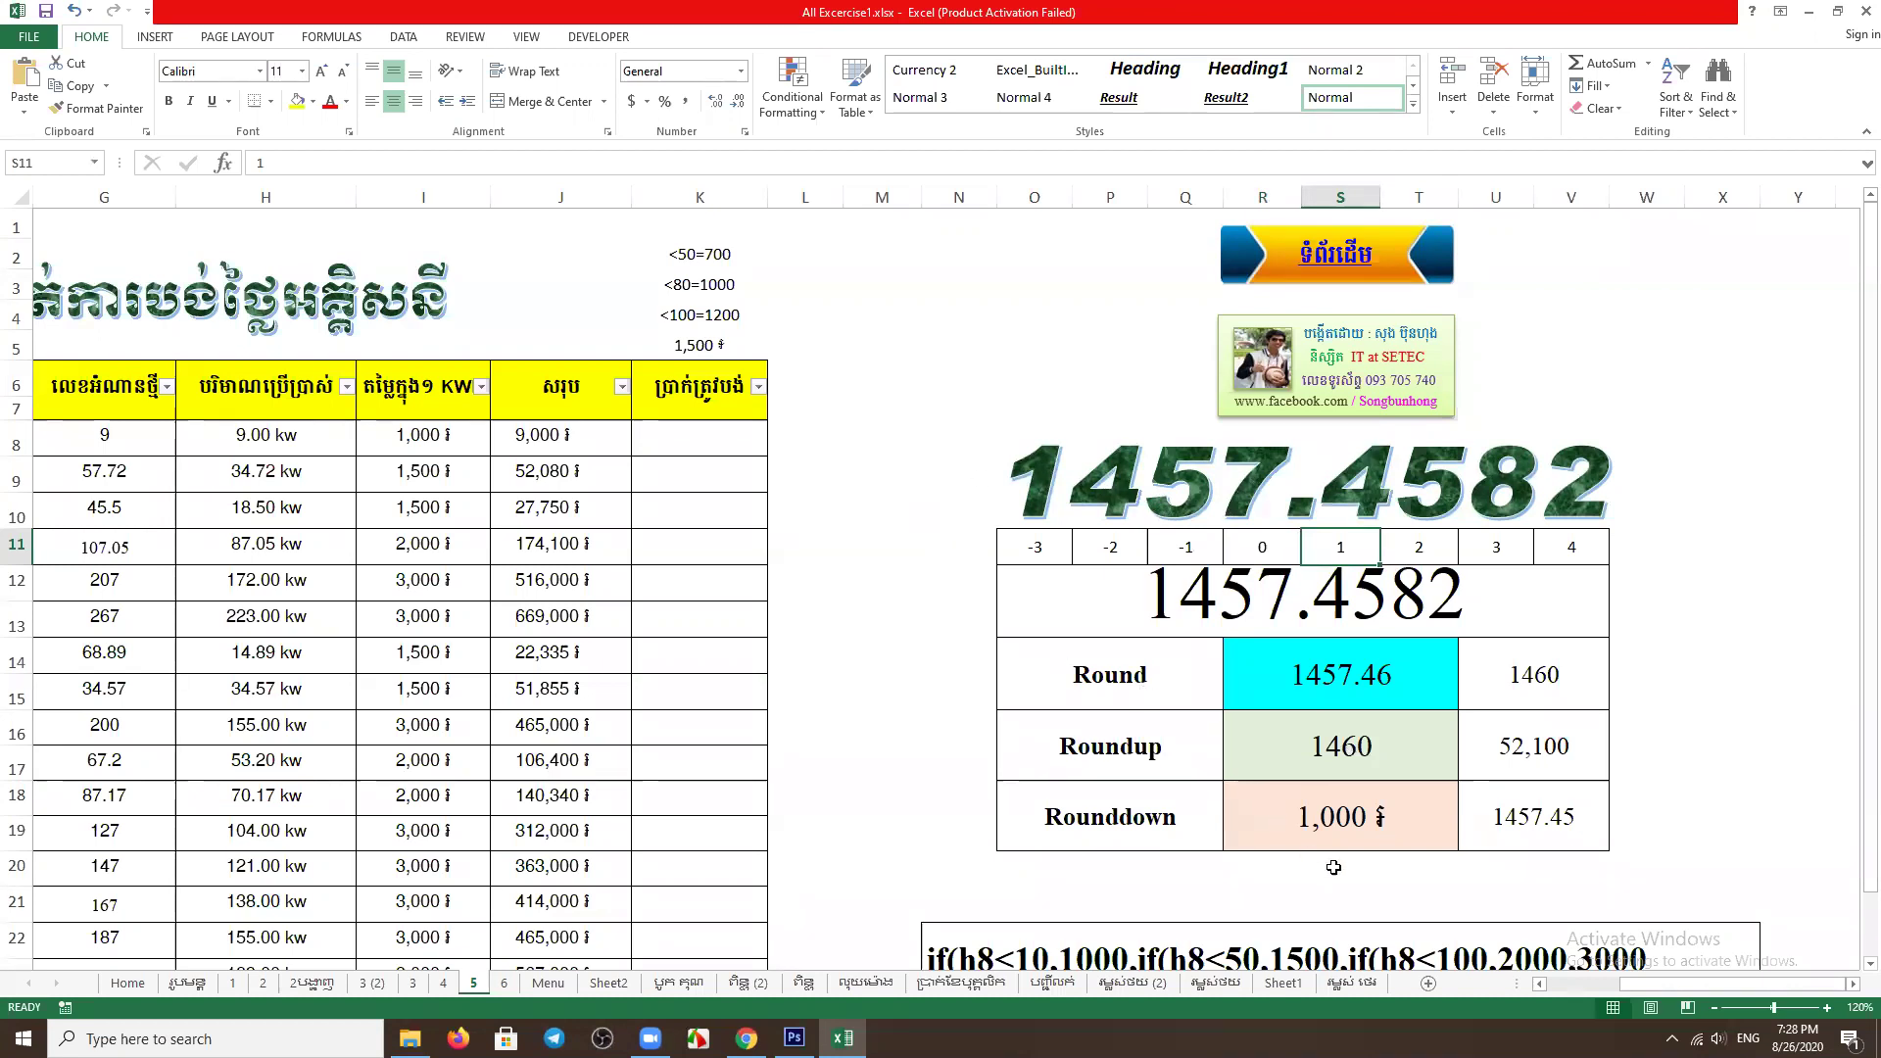
pyautogui.click(1345, 836)
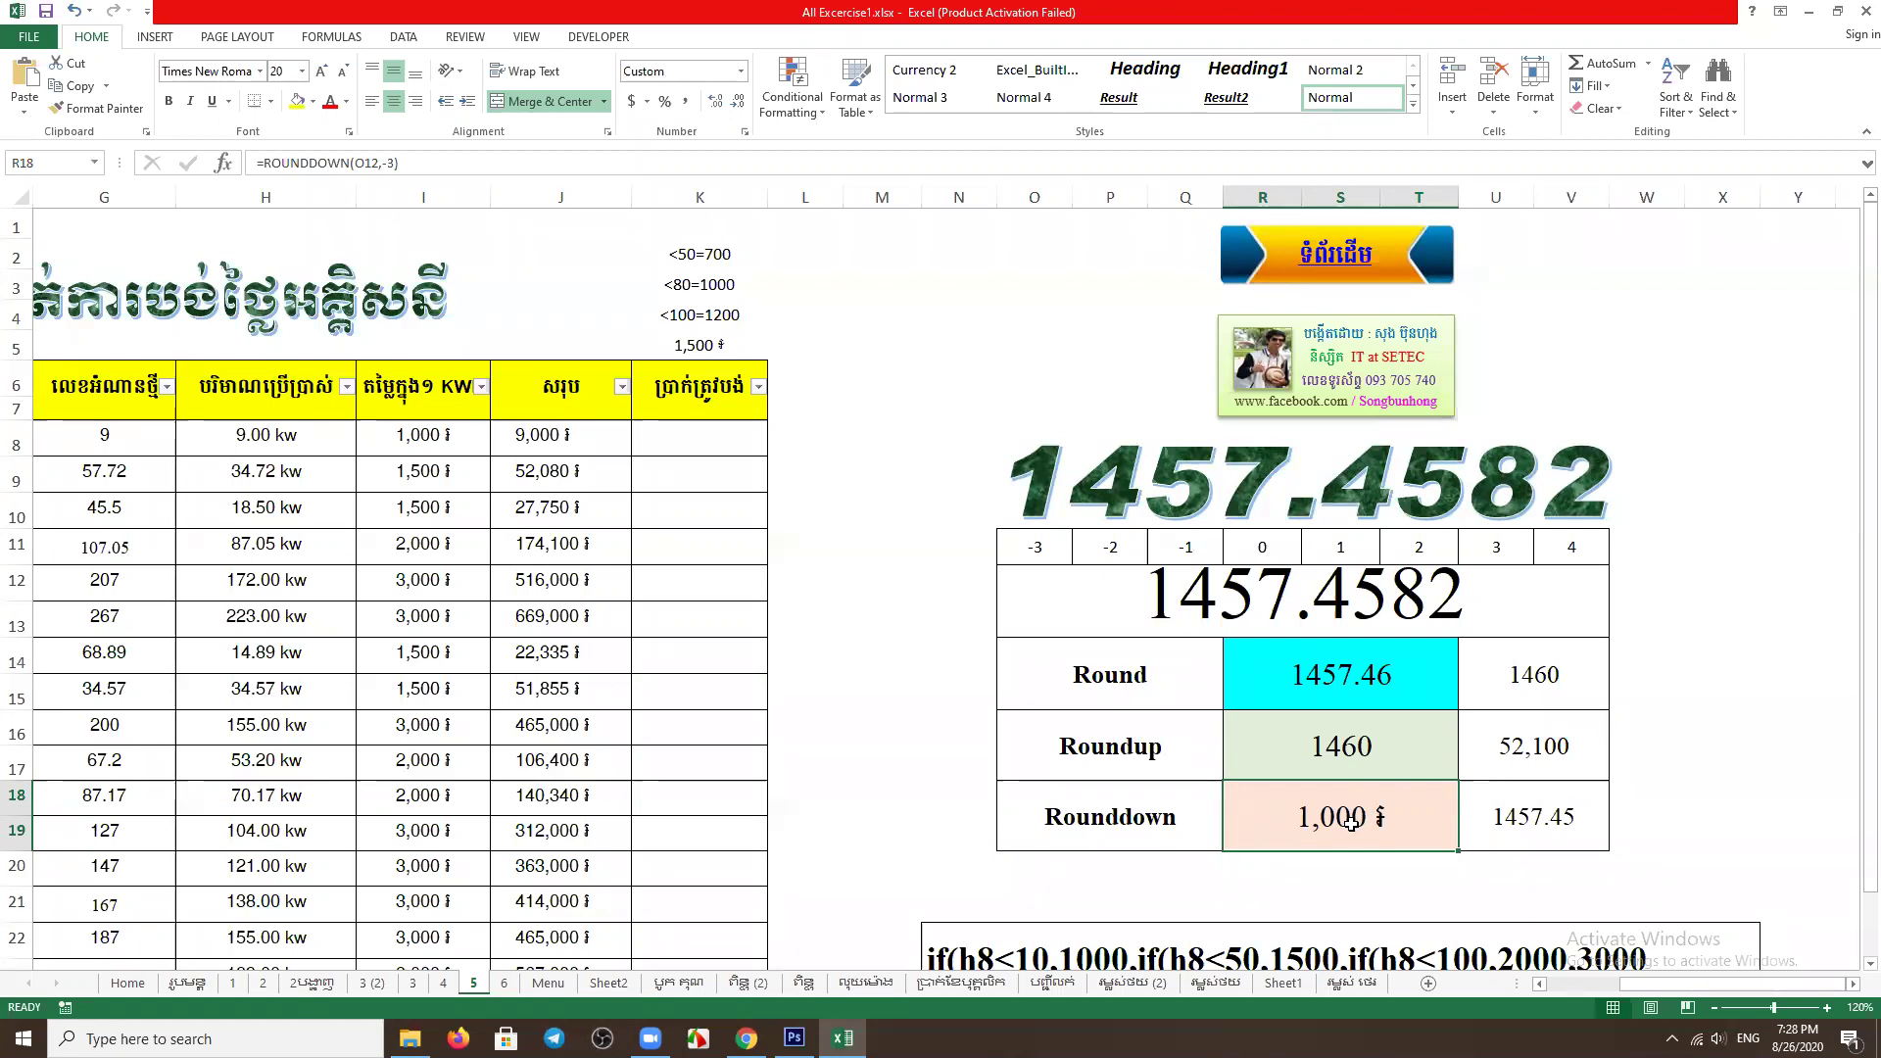
# Clear the Rounddown result in R18.
pyautogui.press('Delete')
pyautogui.click(1334, 597)
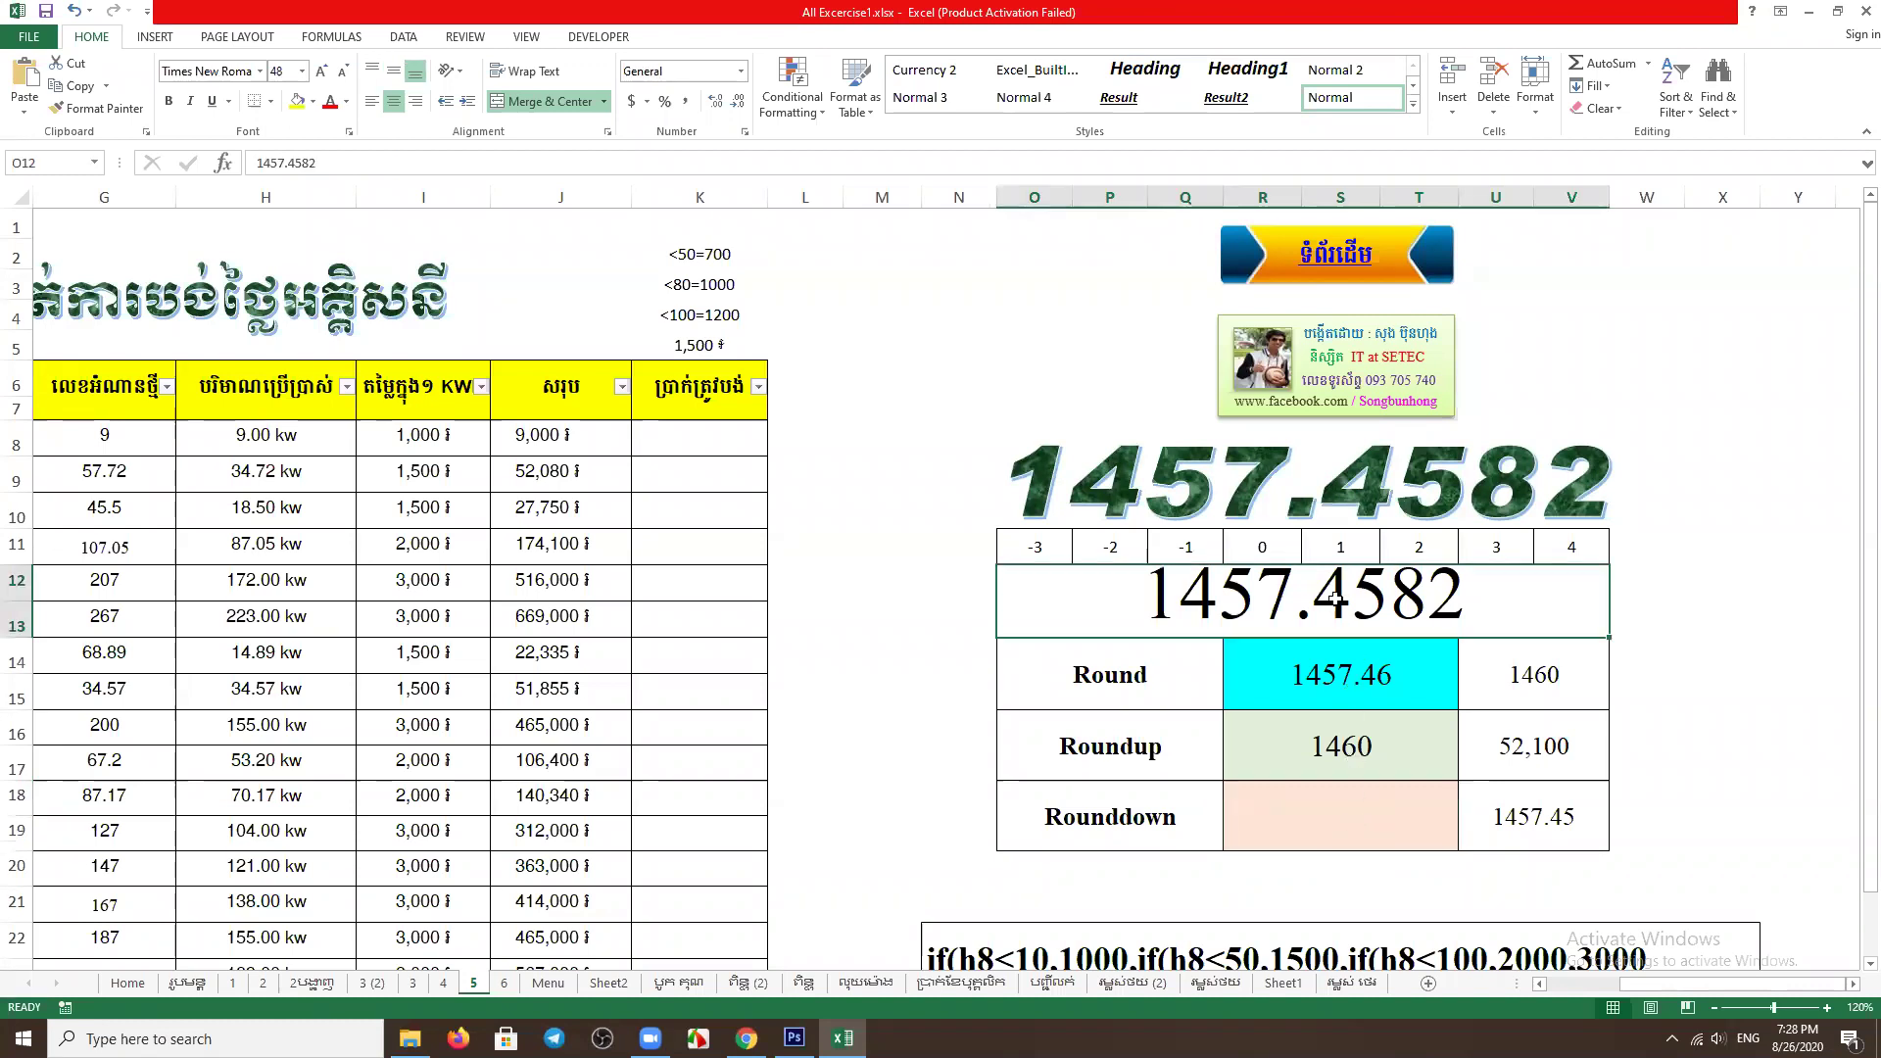
pyautogui.click(563, 445)
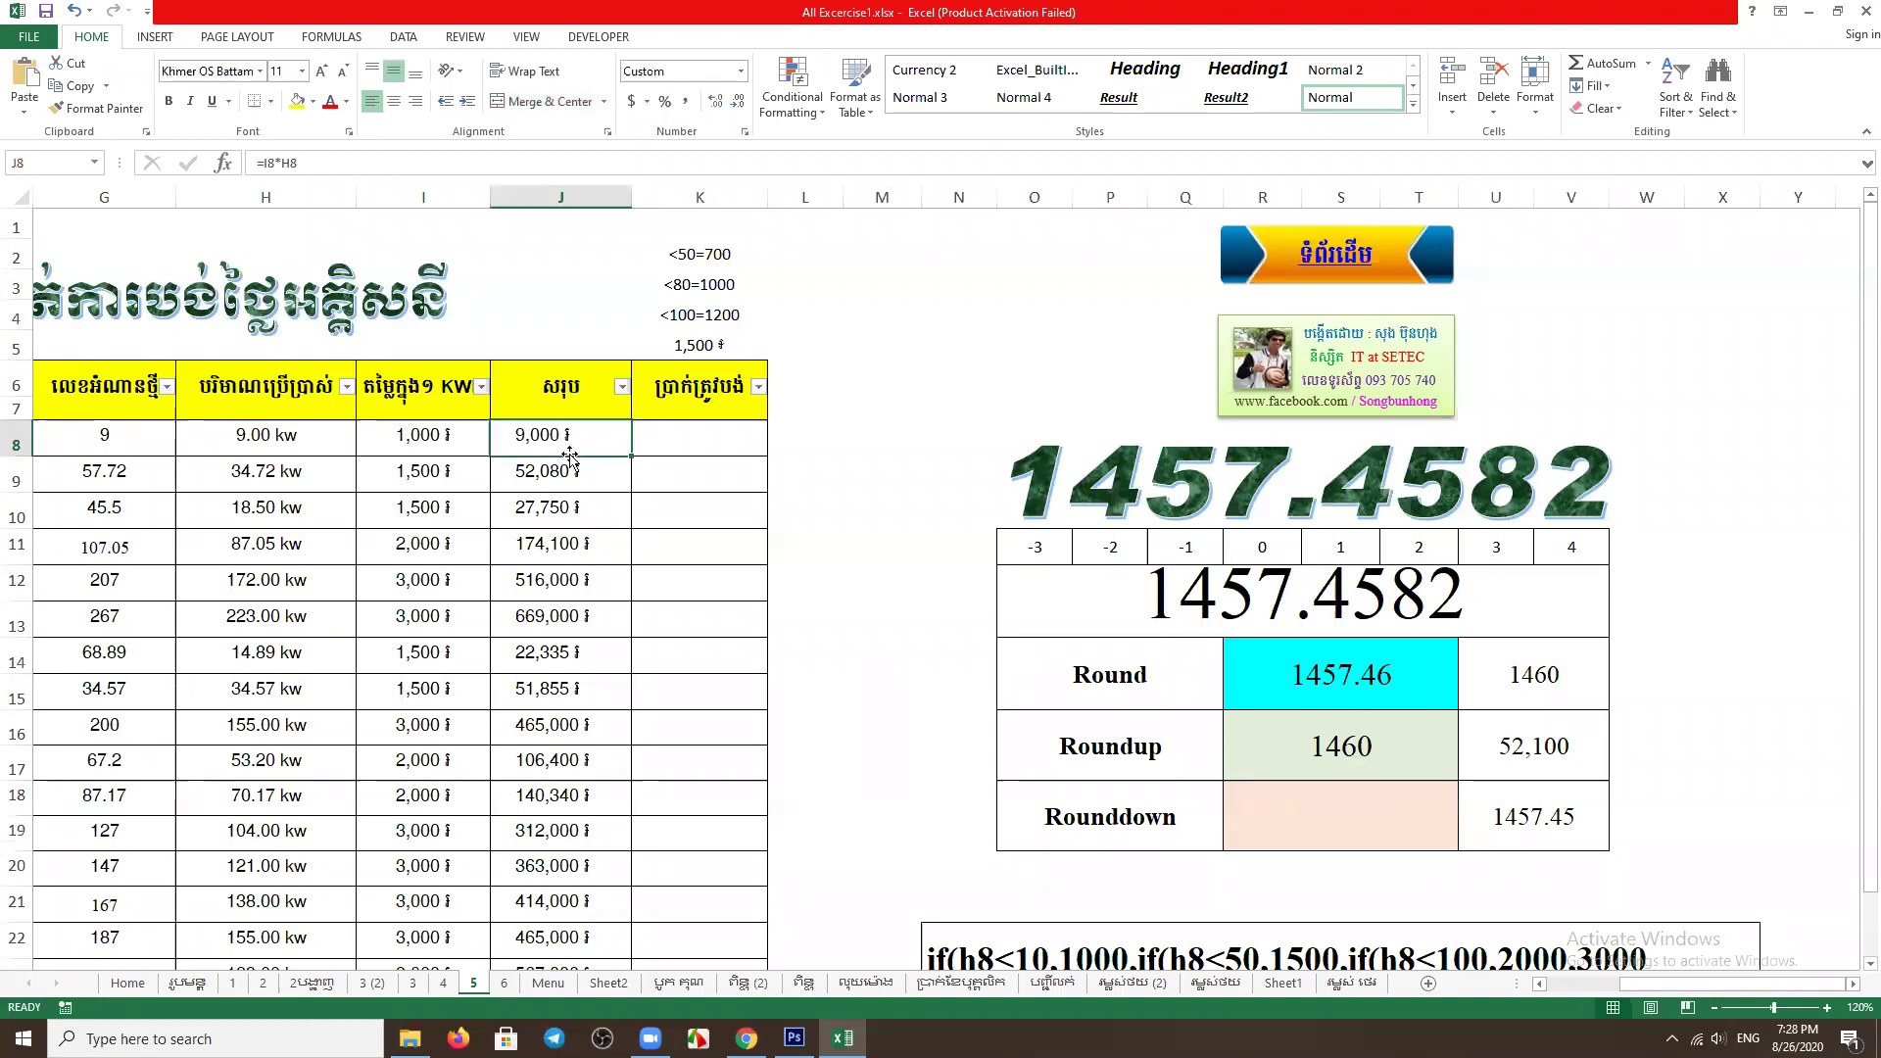
pyautogui.click(572, 474)
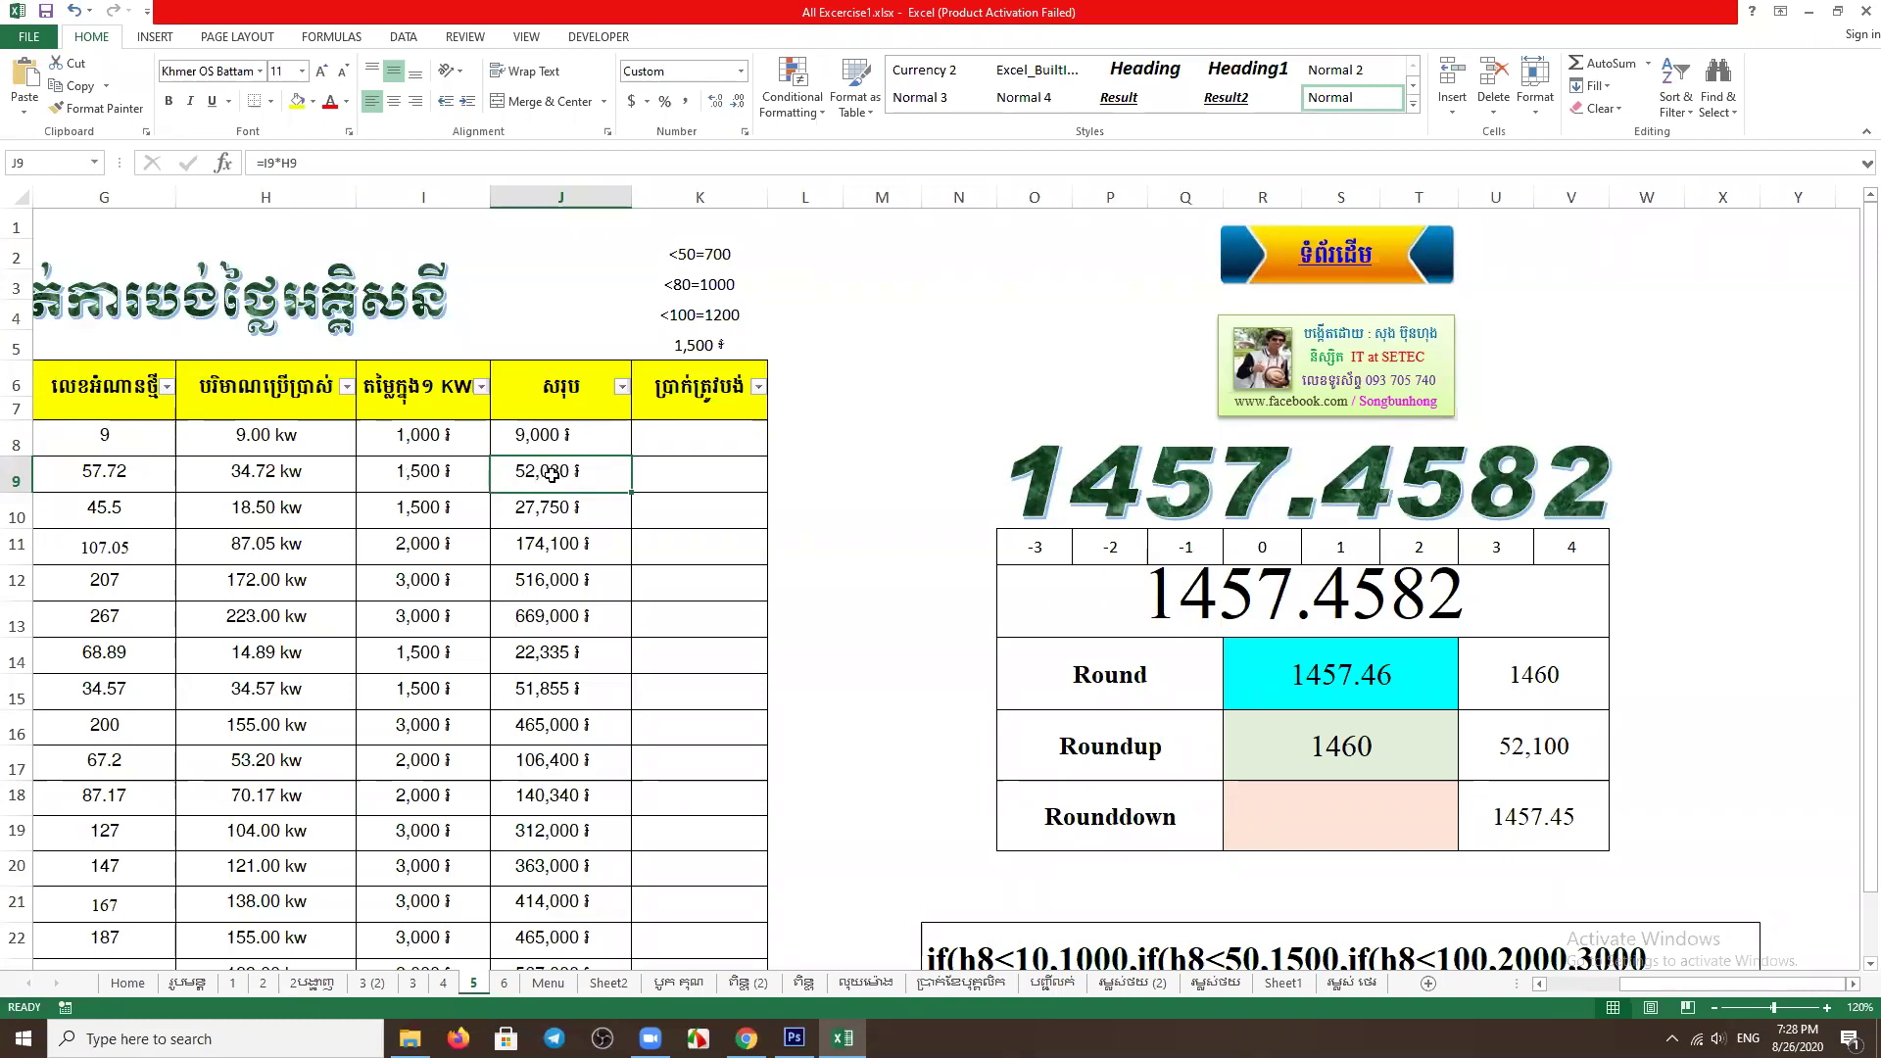
# Clear the Roundup result in R16, then check the emptied panel cells.
pyautogui.click(1325, 824)
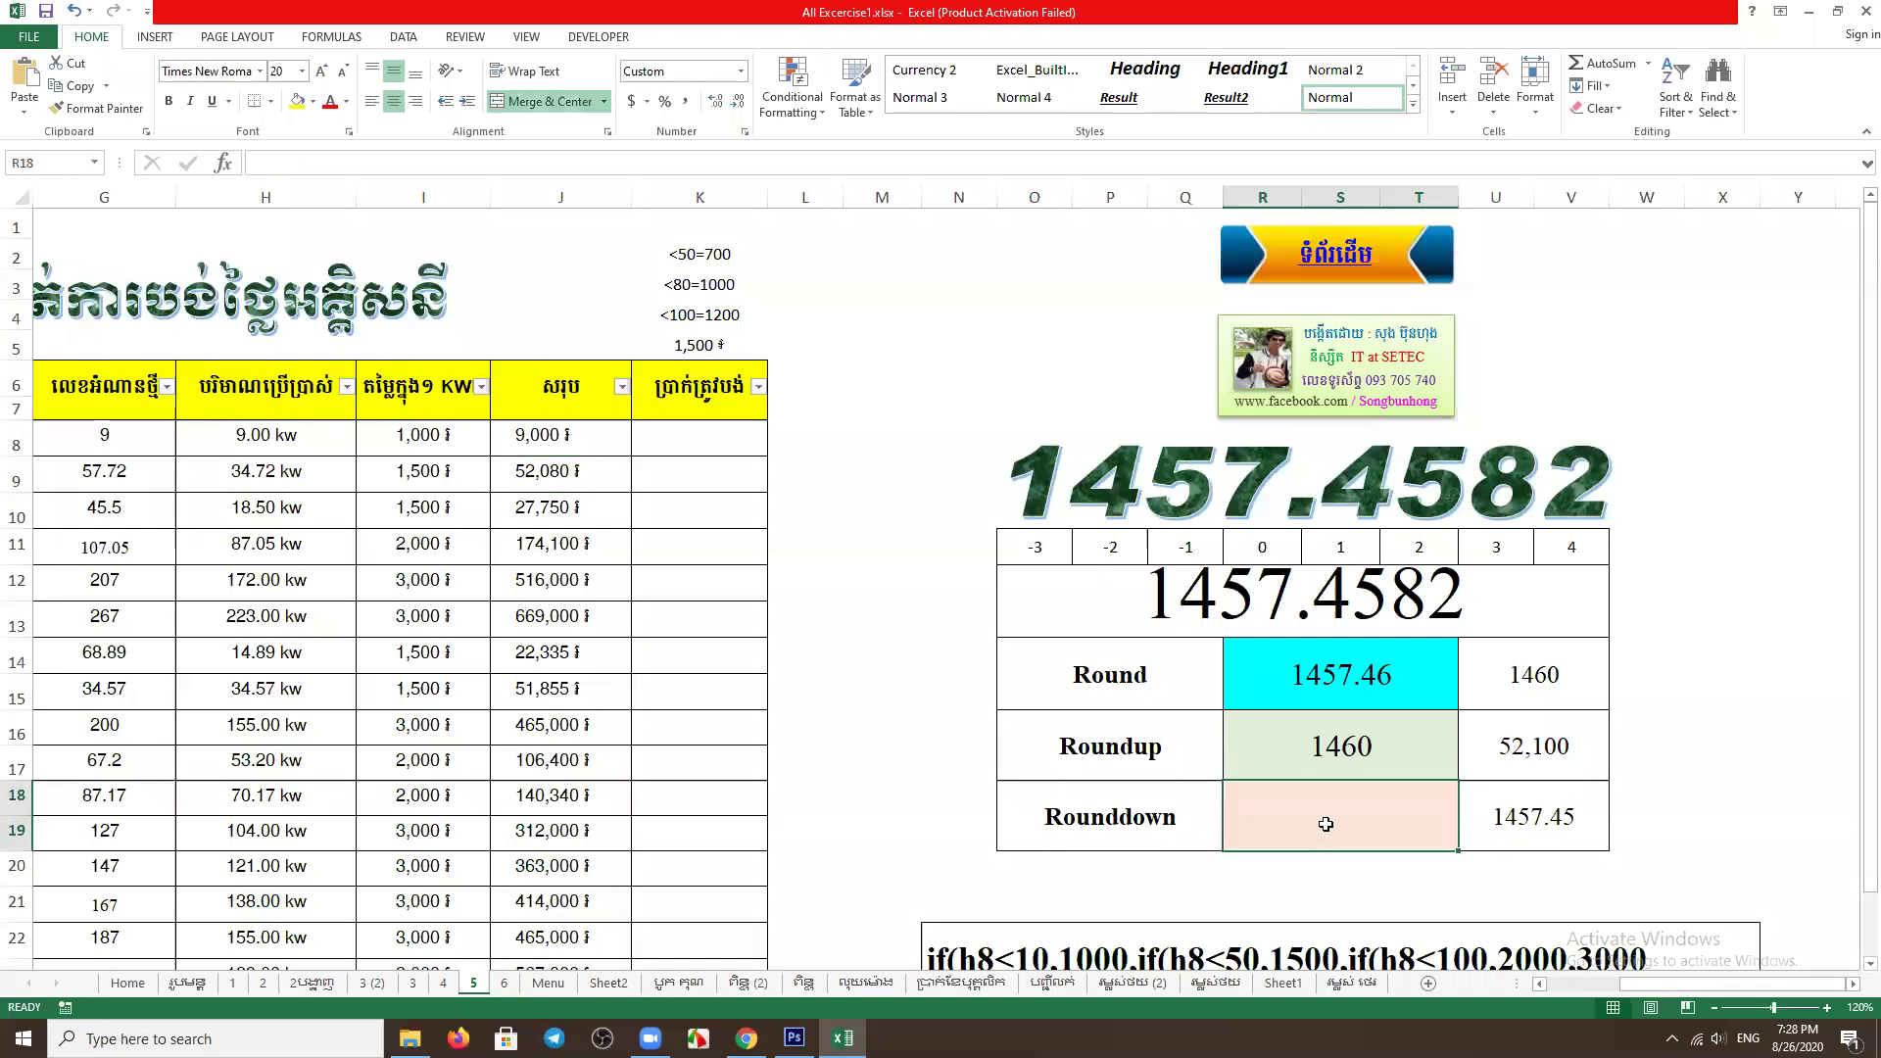
pyautogui.click(1316, 743)
pyautogui.press('Delete')
pyautogui.click(1323, 830)
pyautogui.click(1335, 761)
pyautogui.click(1336, 815)
pyautogui.click(1335, 761)
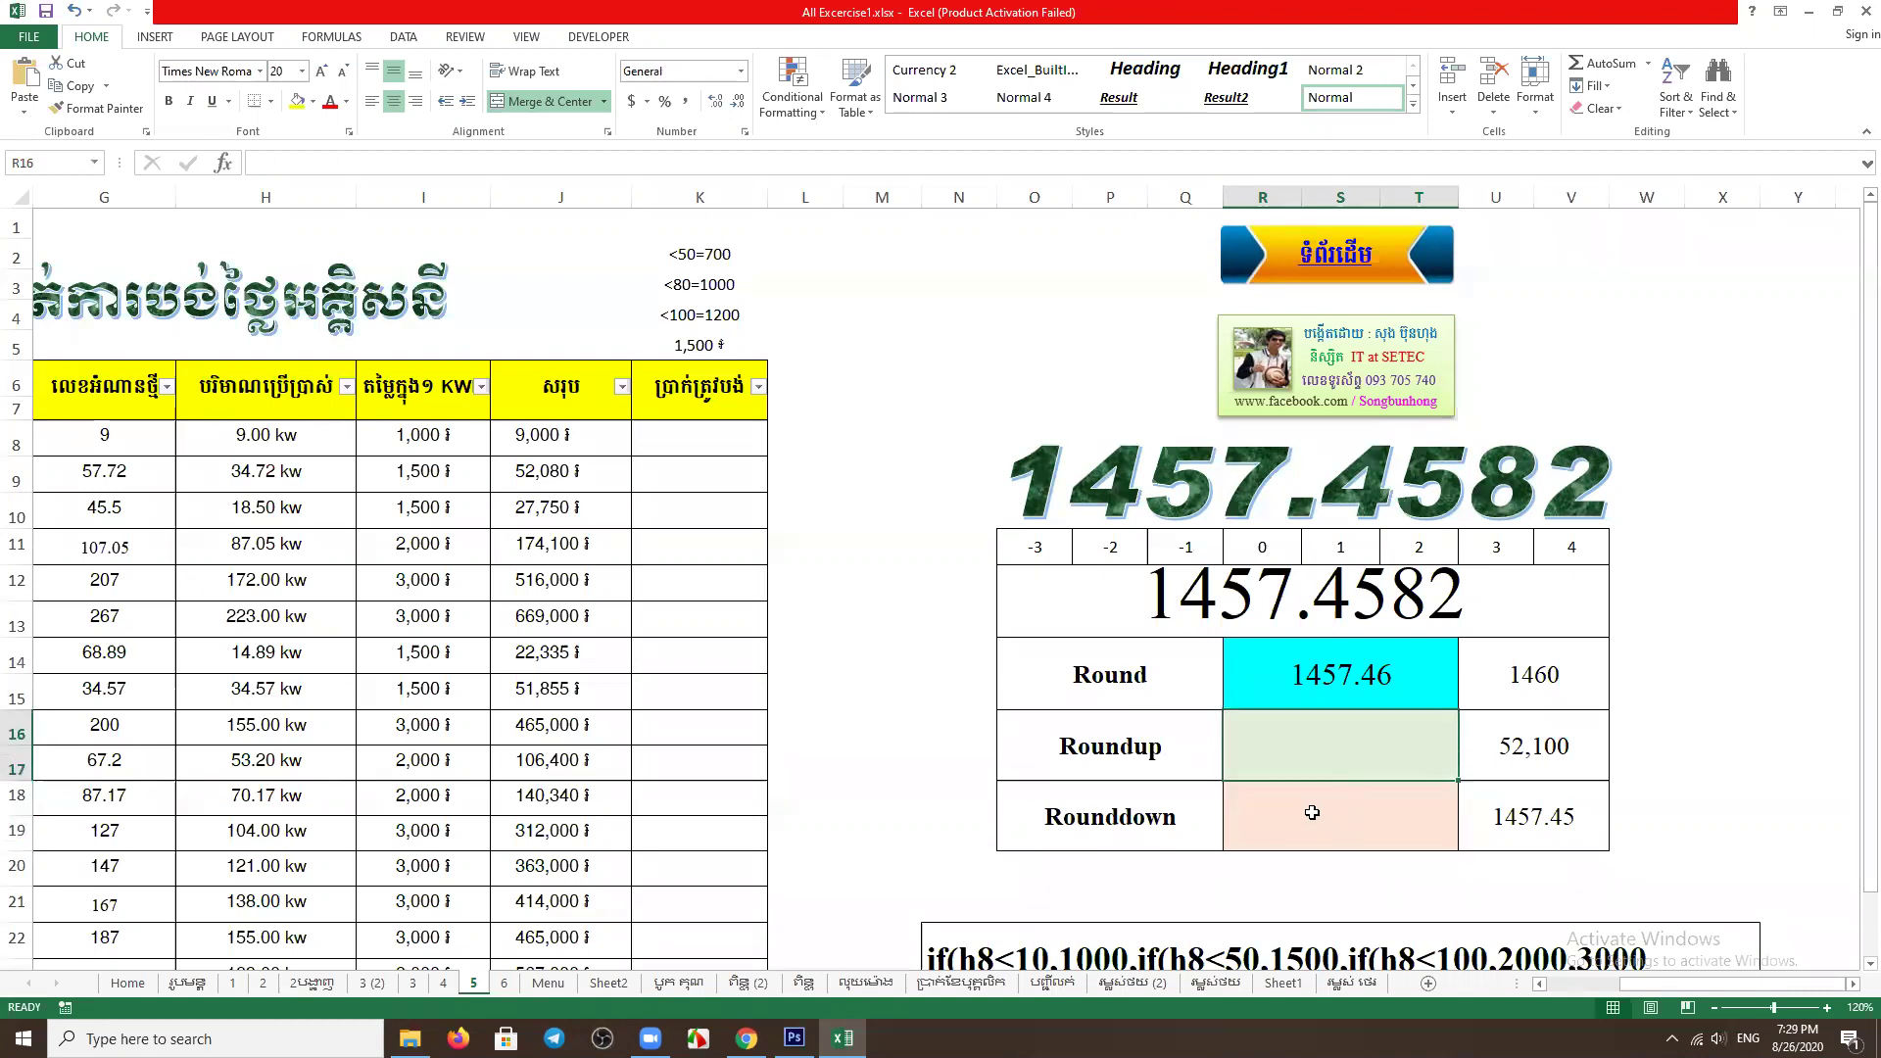
pyautogui.click(544, 473)
pyautogui.click(1363, 799)
pyautogui.click(1346, 735)
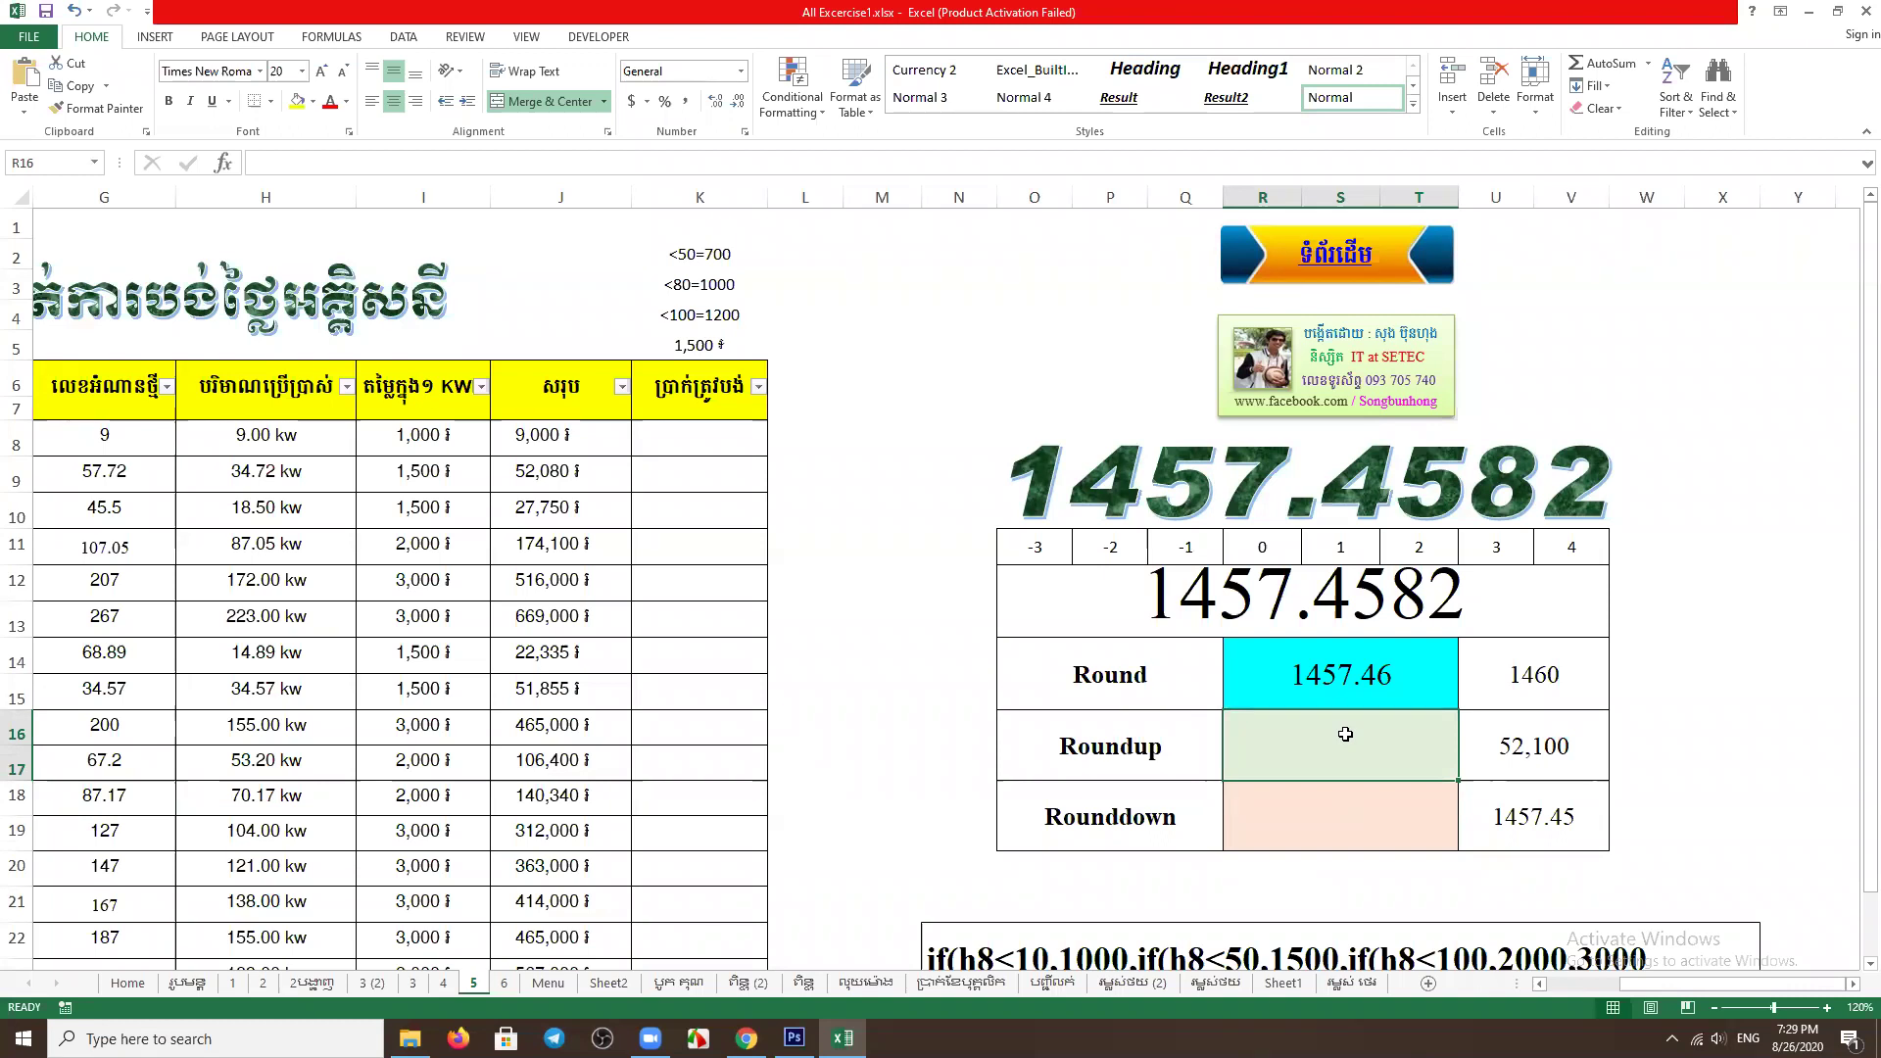
# Enter =ROUNDUP(J9,-3) in R16 so the 52,080 ៛ total rounds up to 53,000 ៛.
pyautogui.write('=')
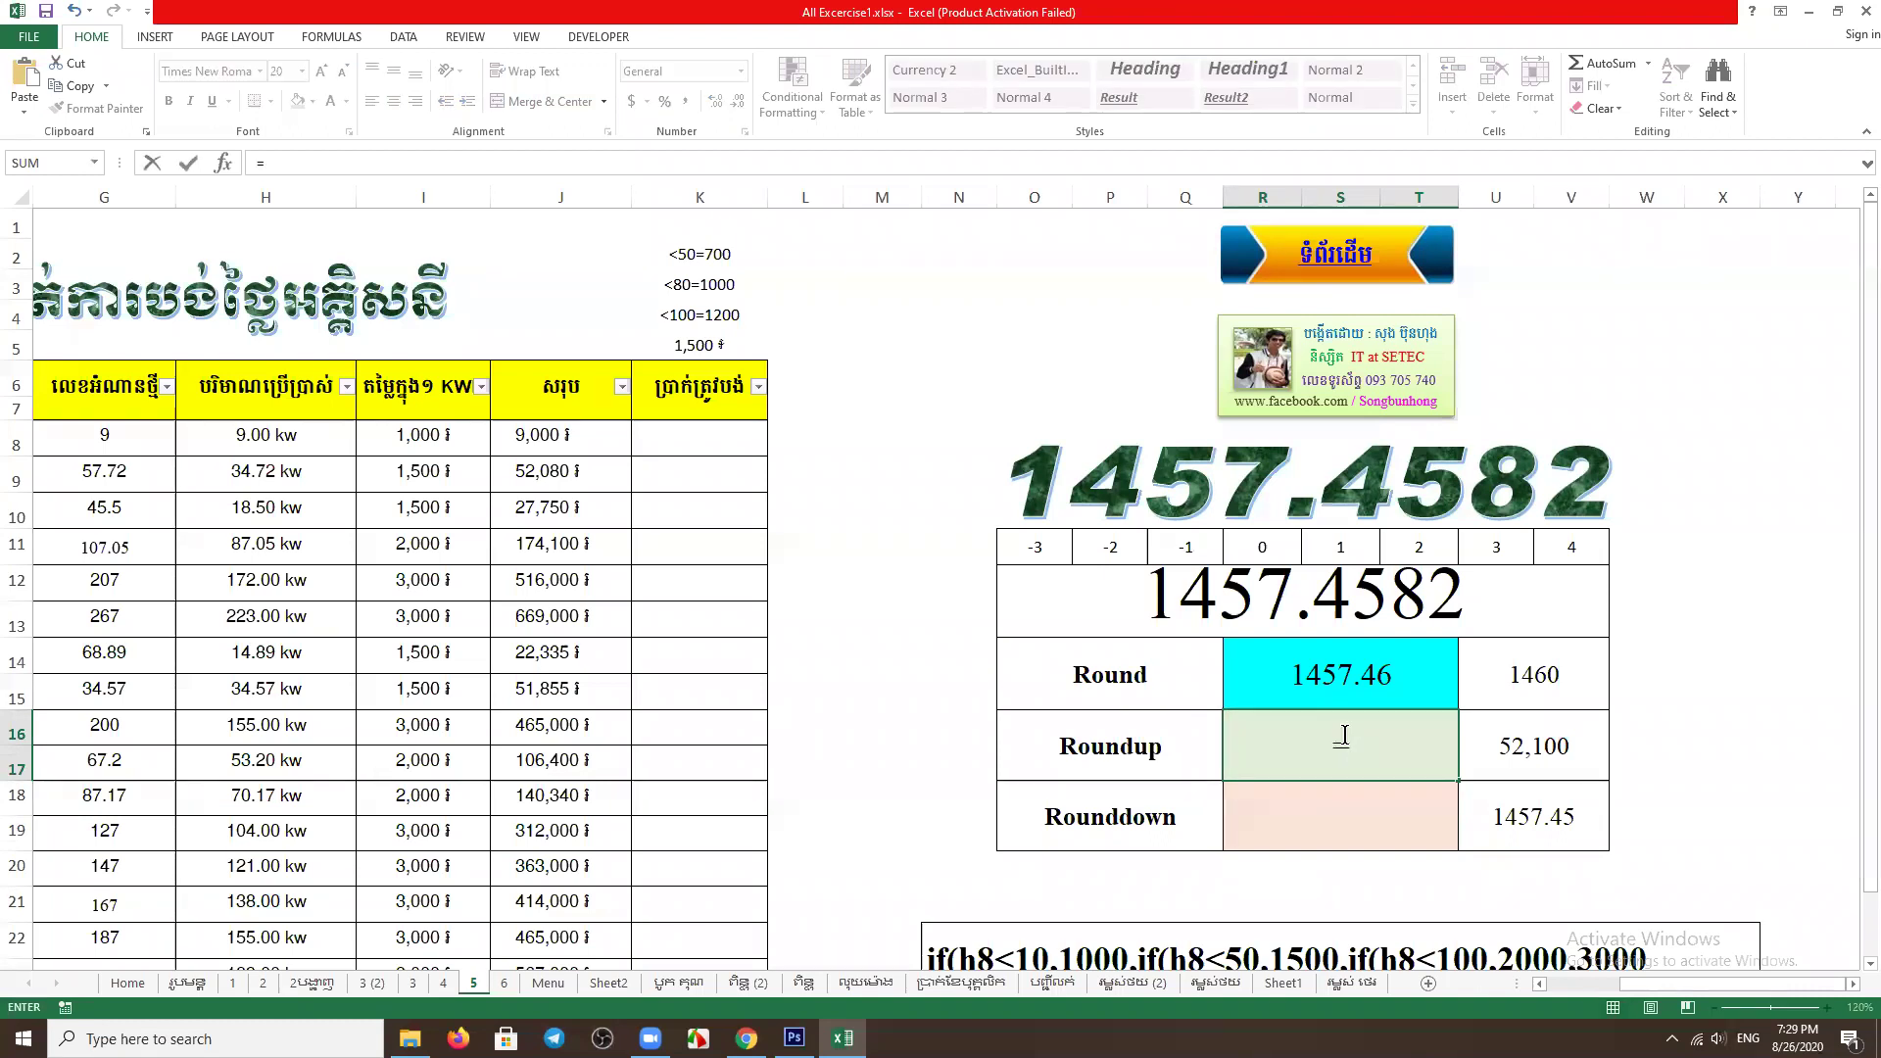
pyautogui.write('round')
pyautogui.press('Down')
pyautogui.press('Down')
pyautogui.press('Tab')
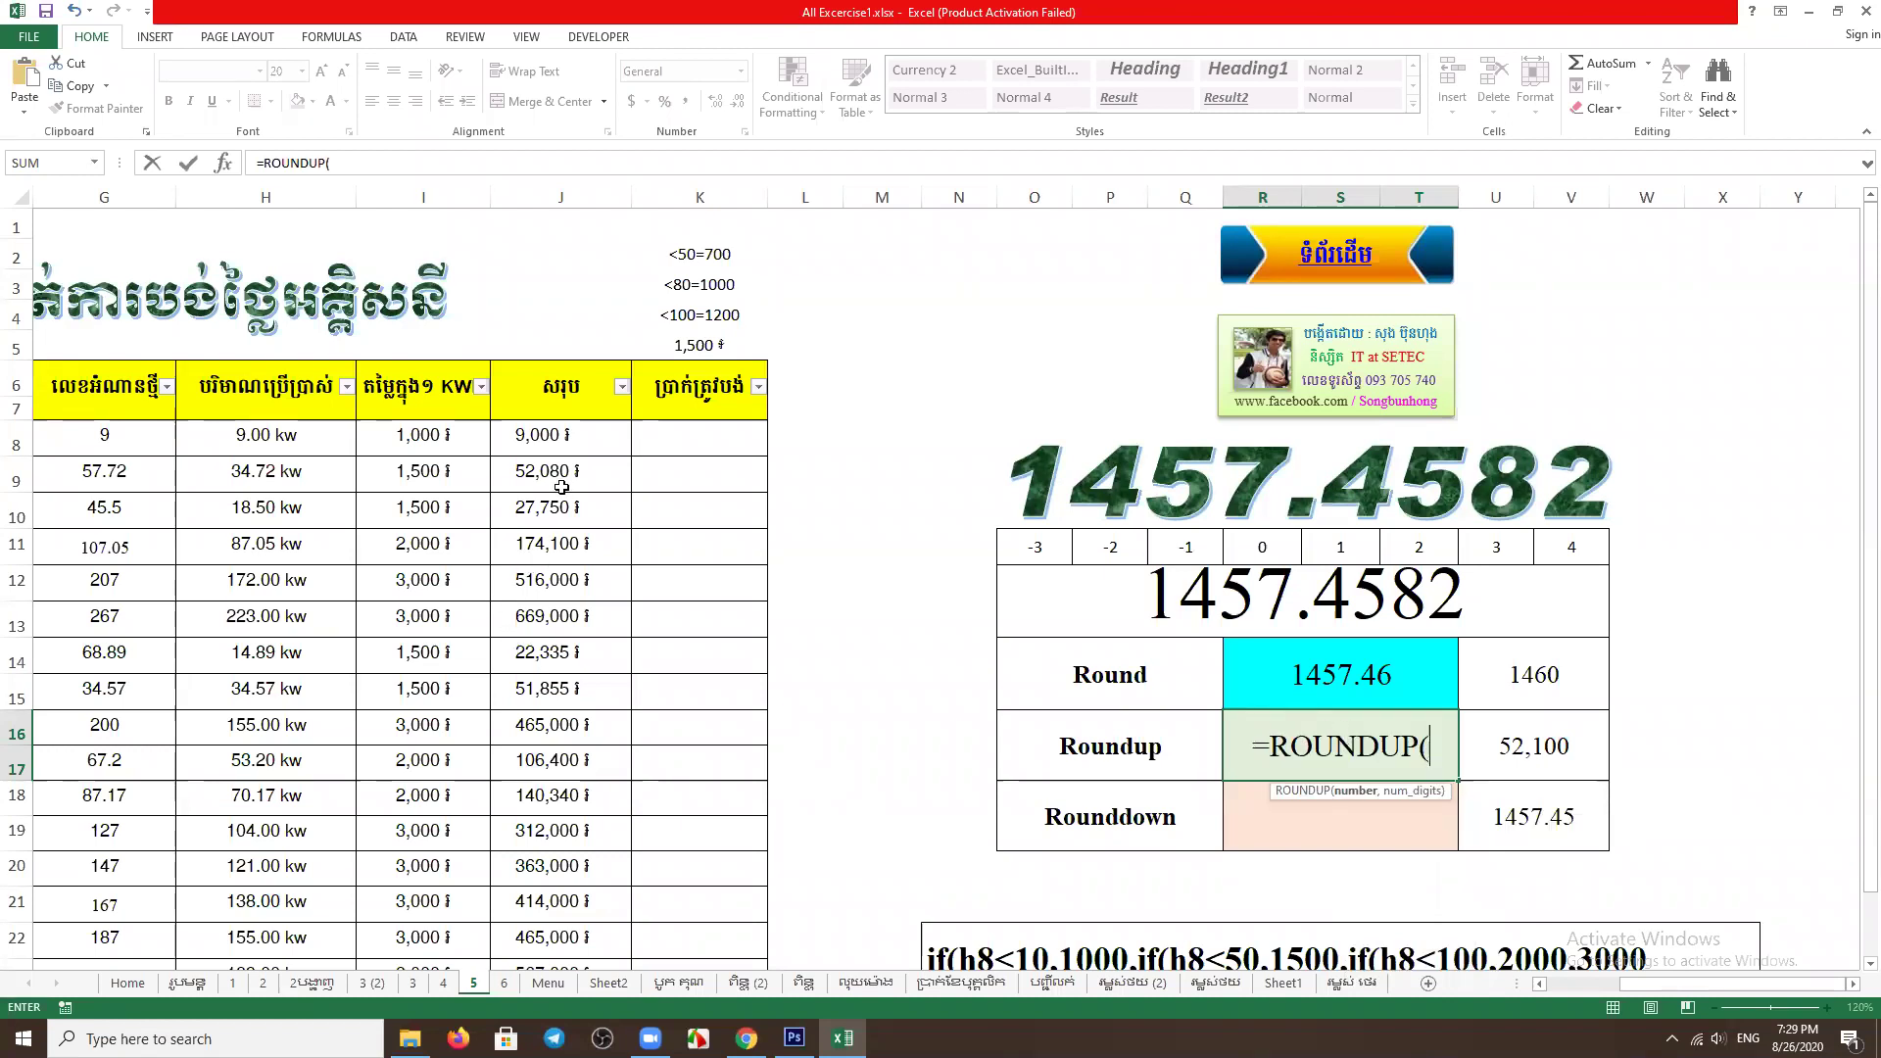
pyautogui.click(561, 480)
pyautogui.write(',')
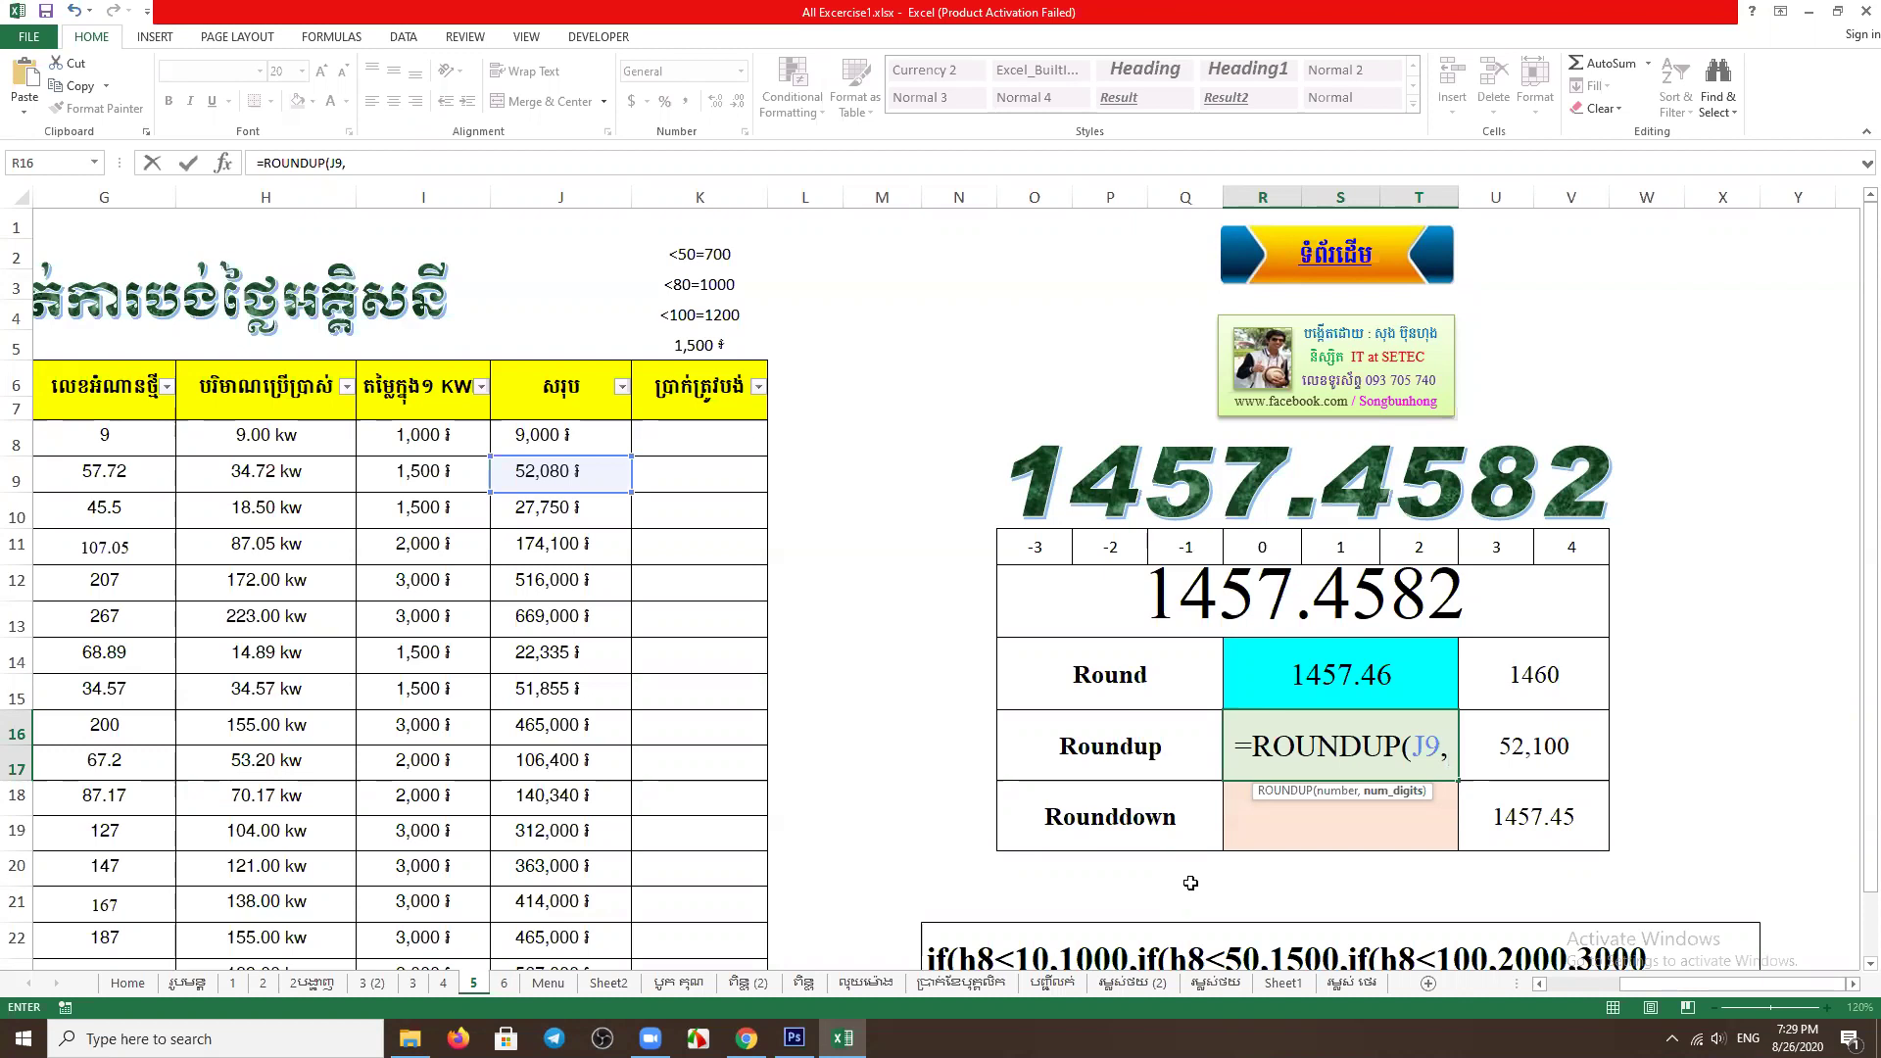
pyautogui.write('-3')
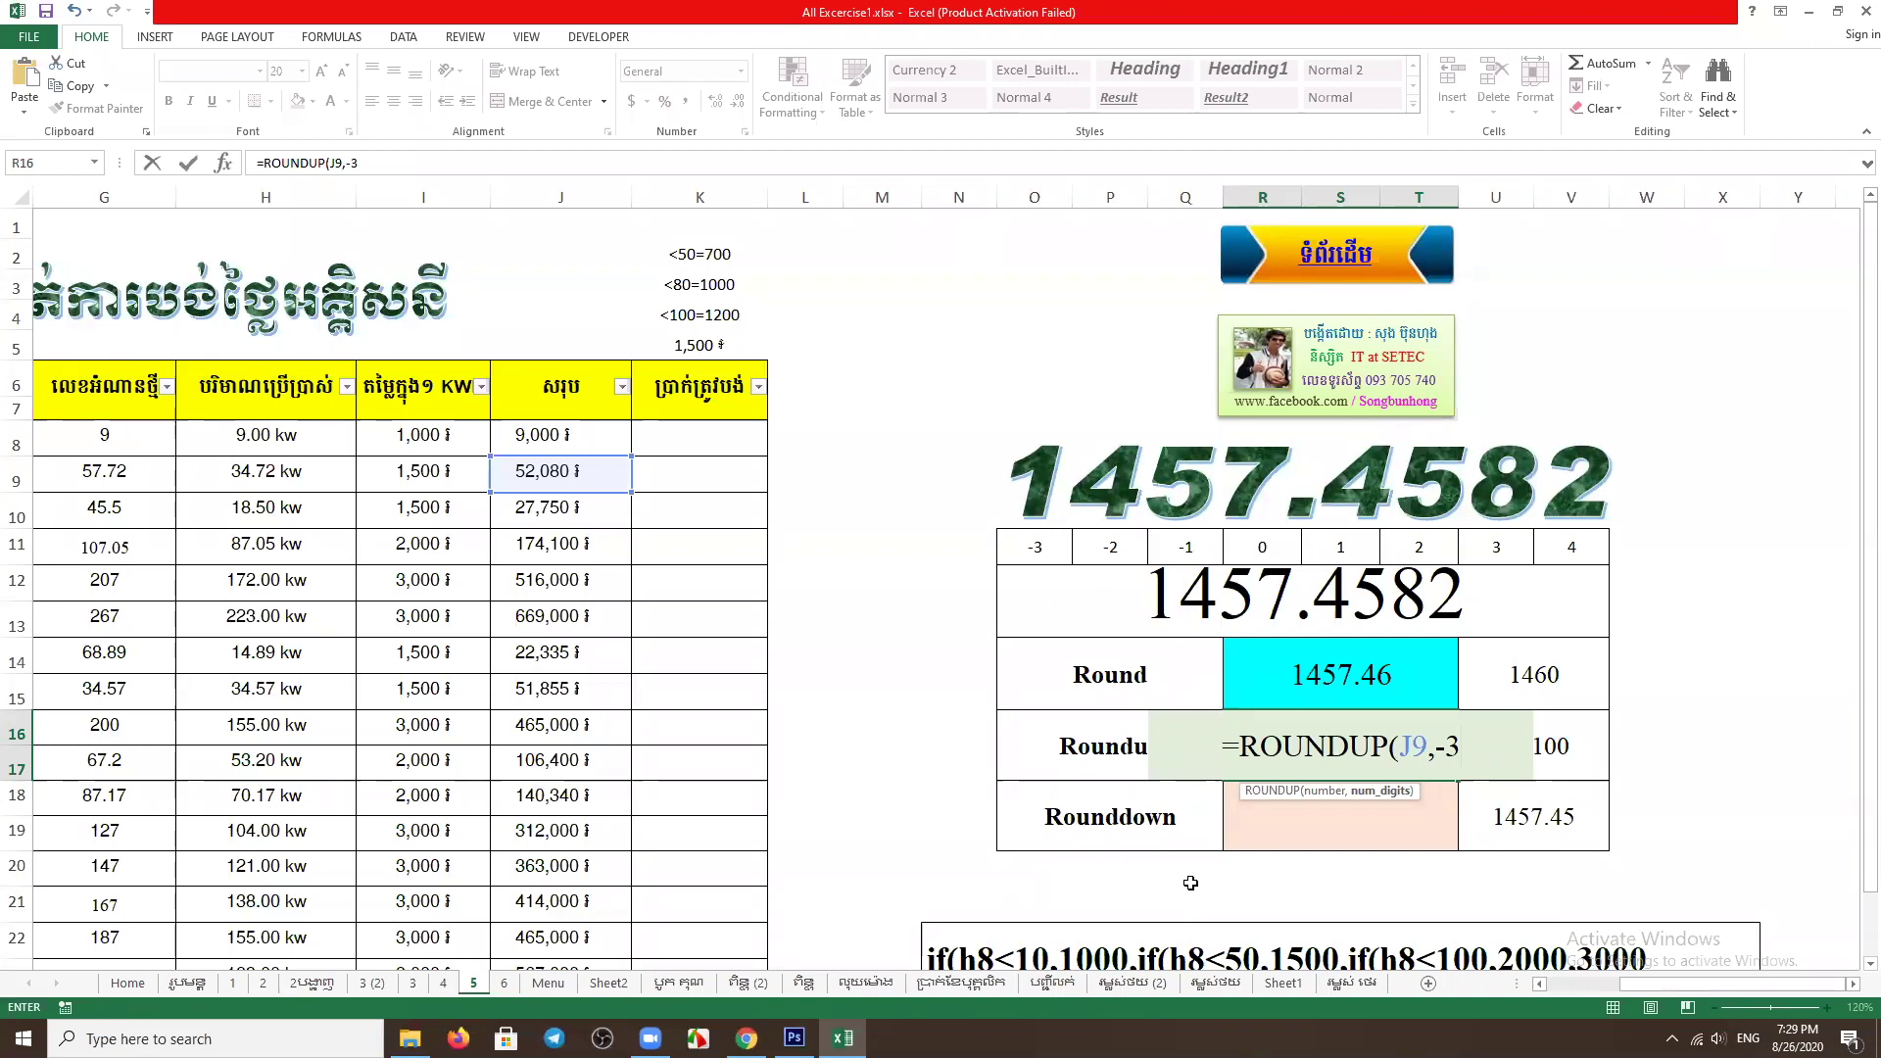
pyautogui.press('Return')
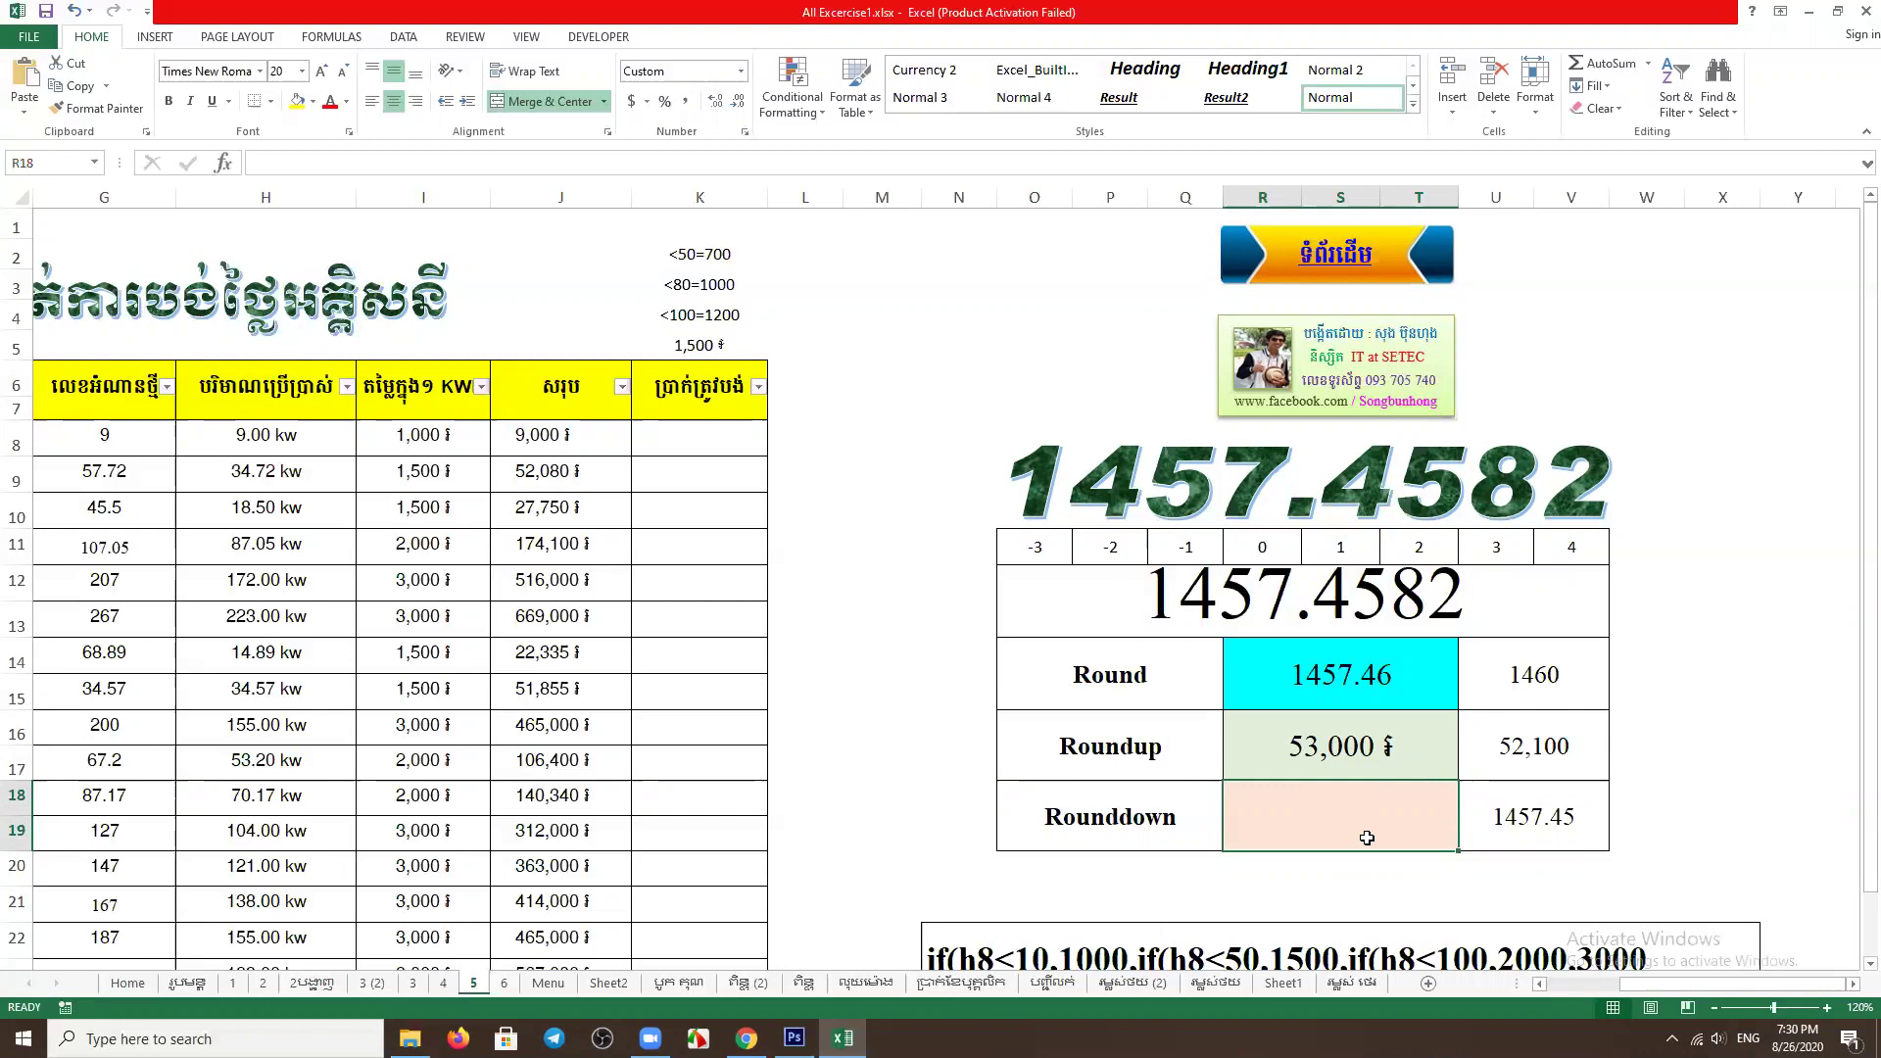
# Begin =ROUNDDOWN(J9, in R18 using the 52,080 ៛ bill total as the number.
pyautogui.write('=rou')
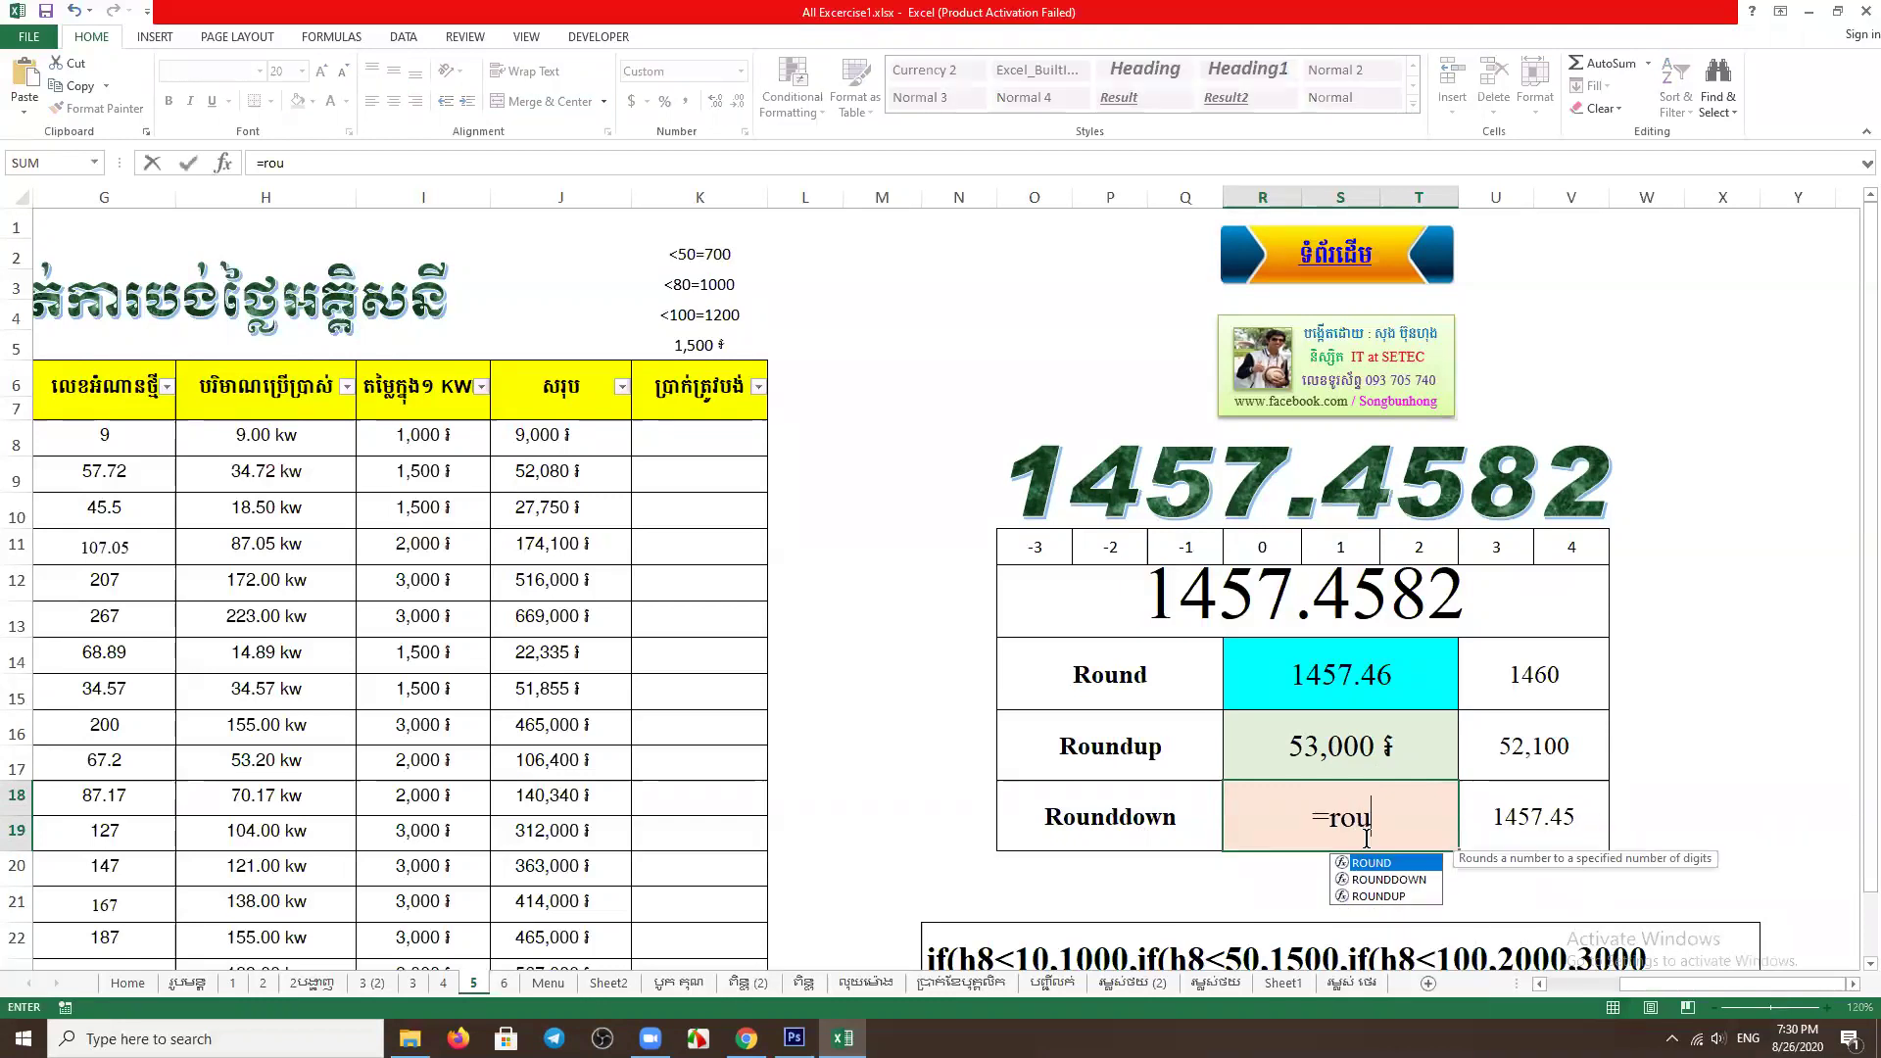
pyautogui.write('n')
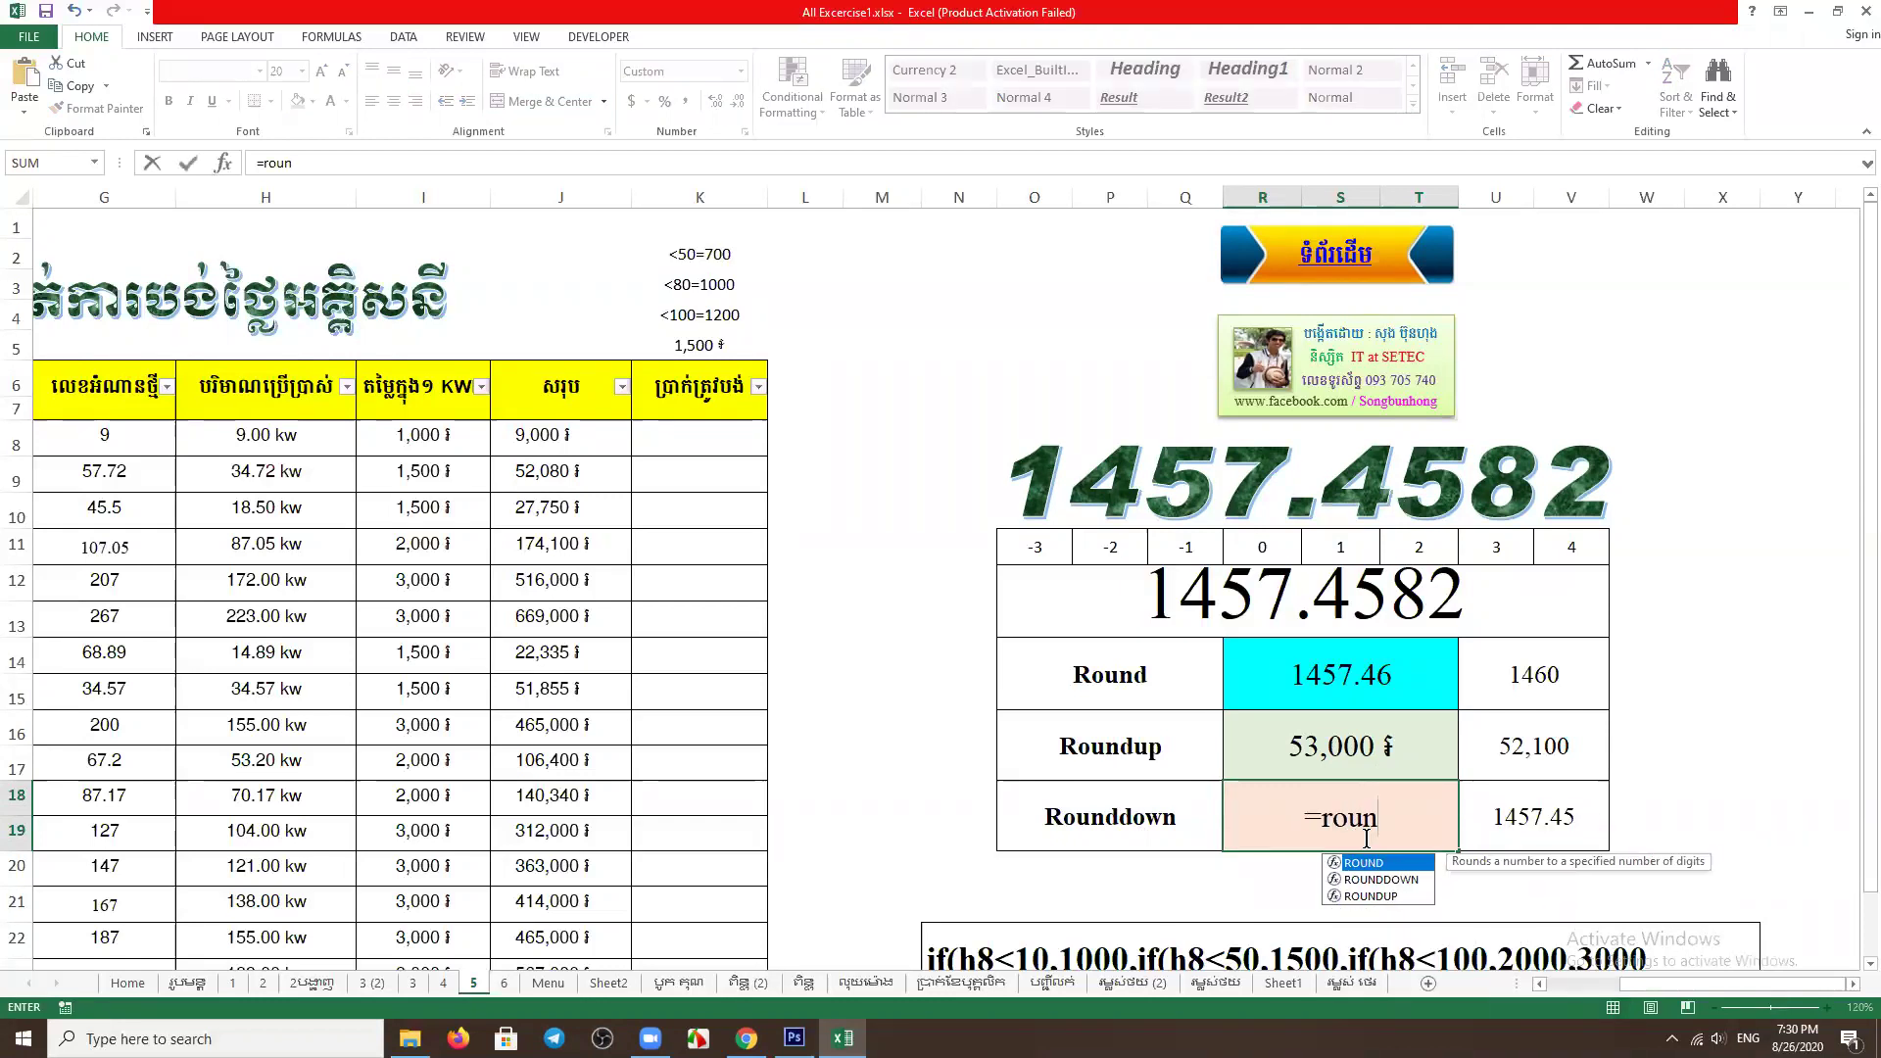
pyautogui.press('Down')
pyautogui.press('Tab')
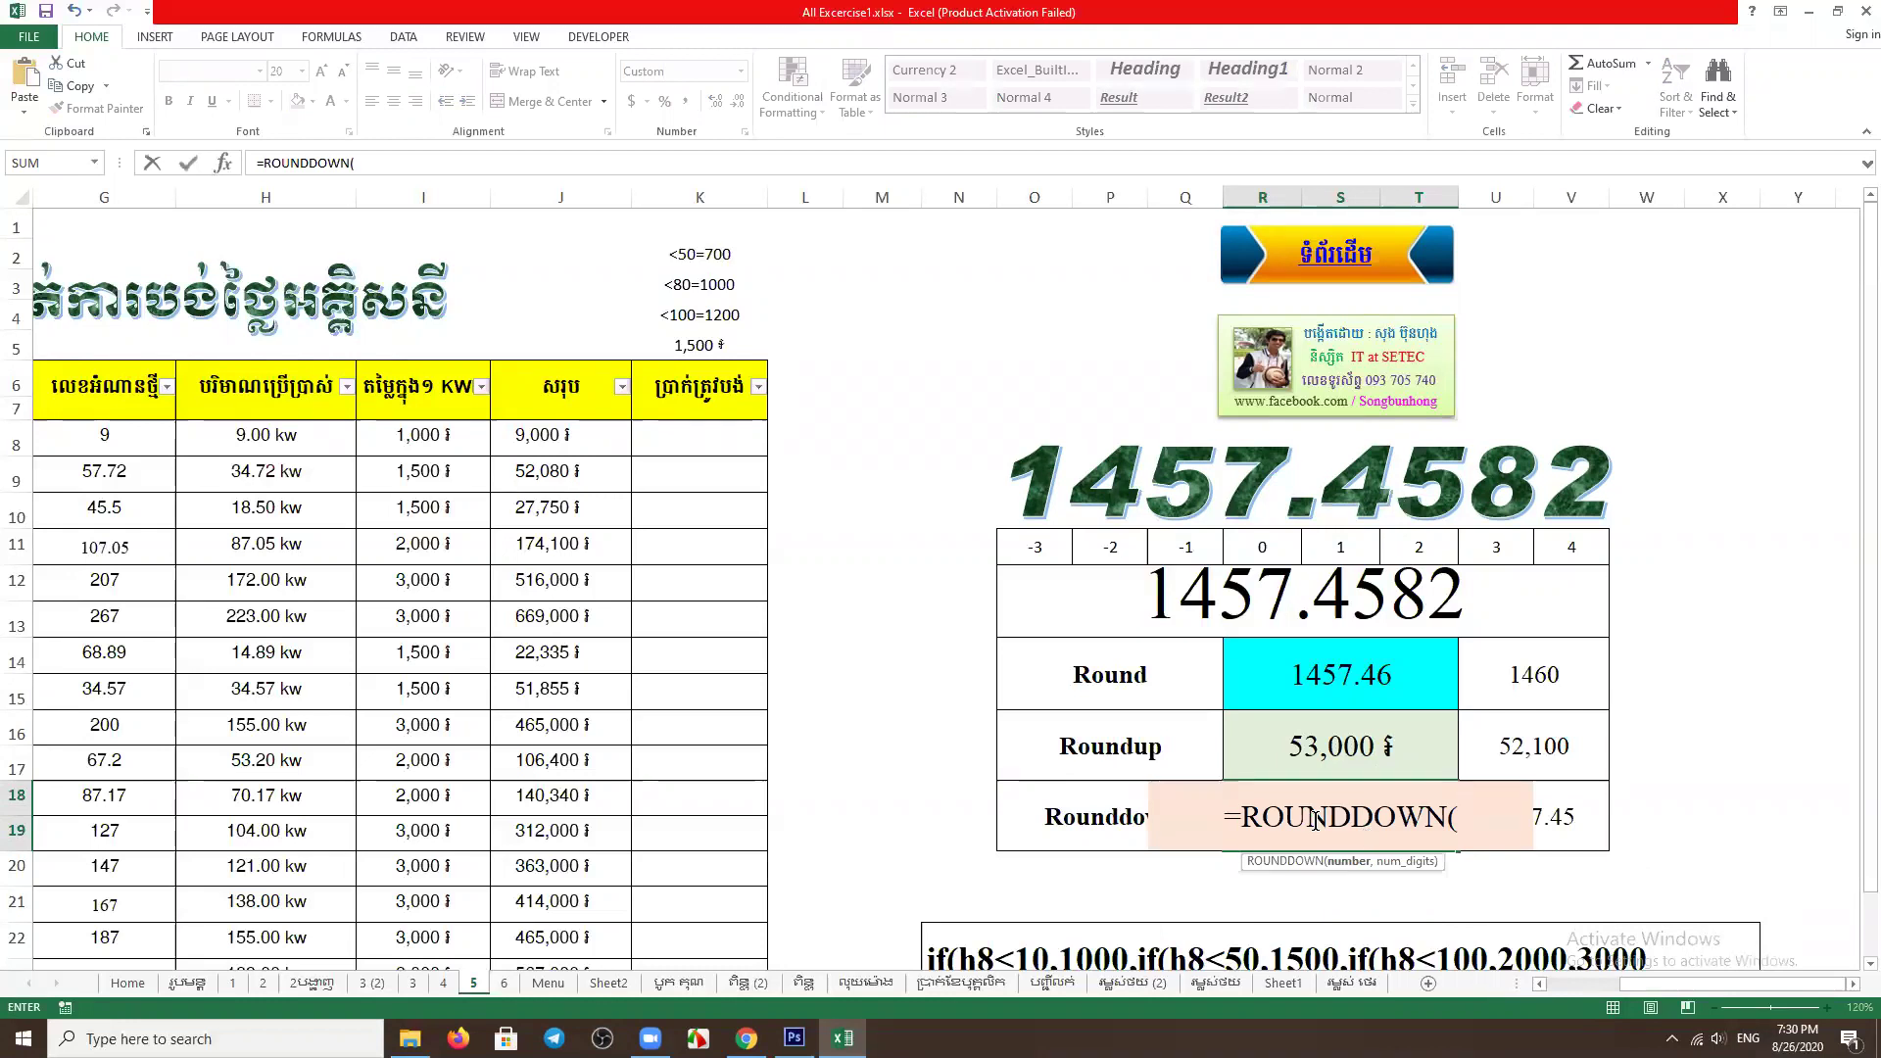
pyautogui.click(538, 469)
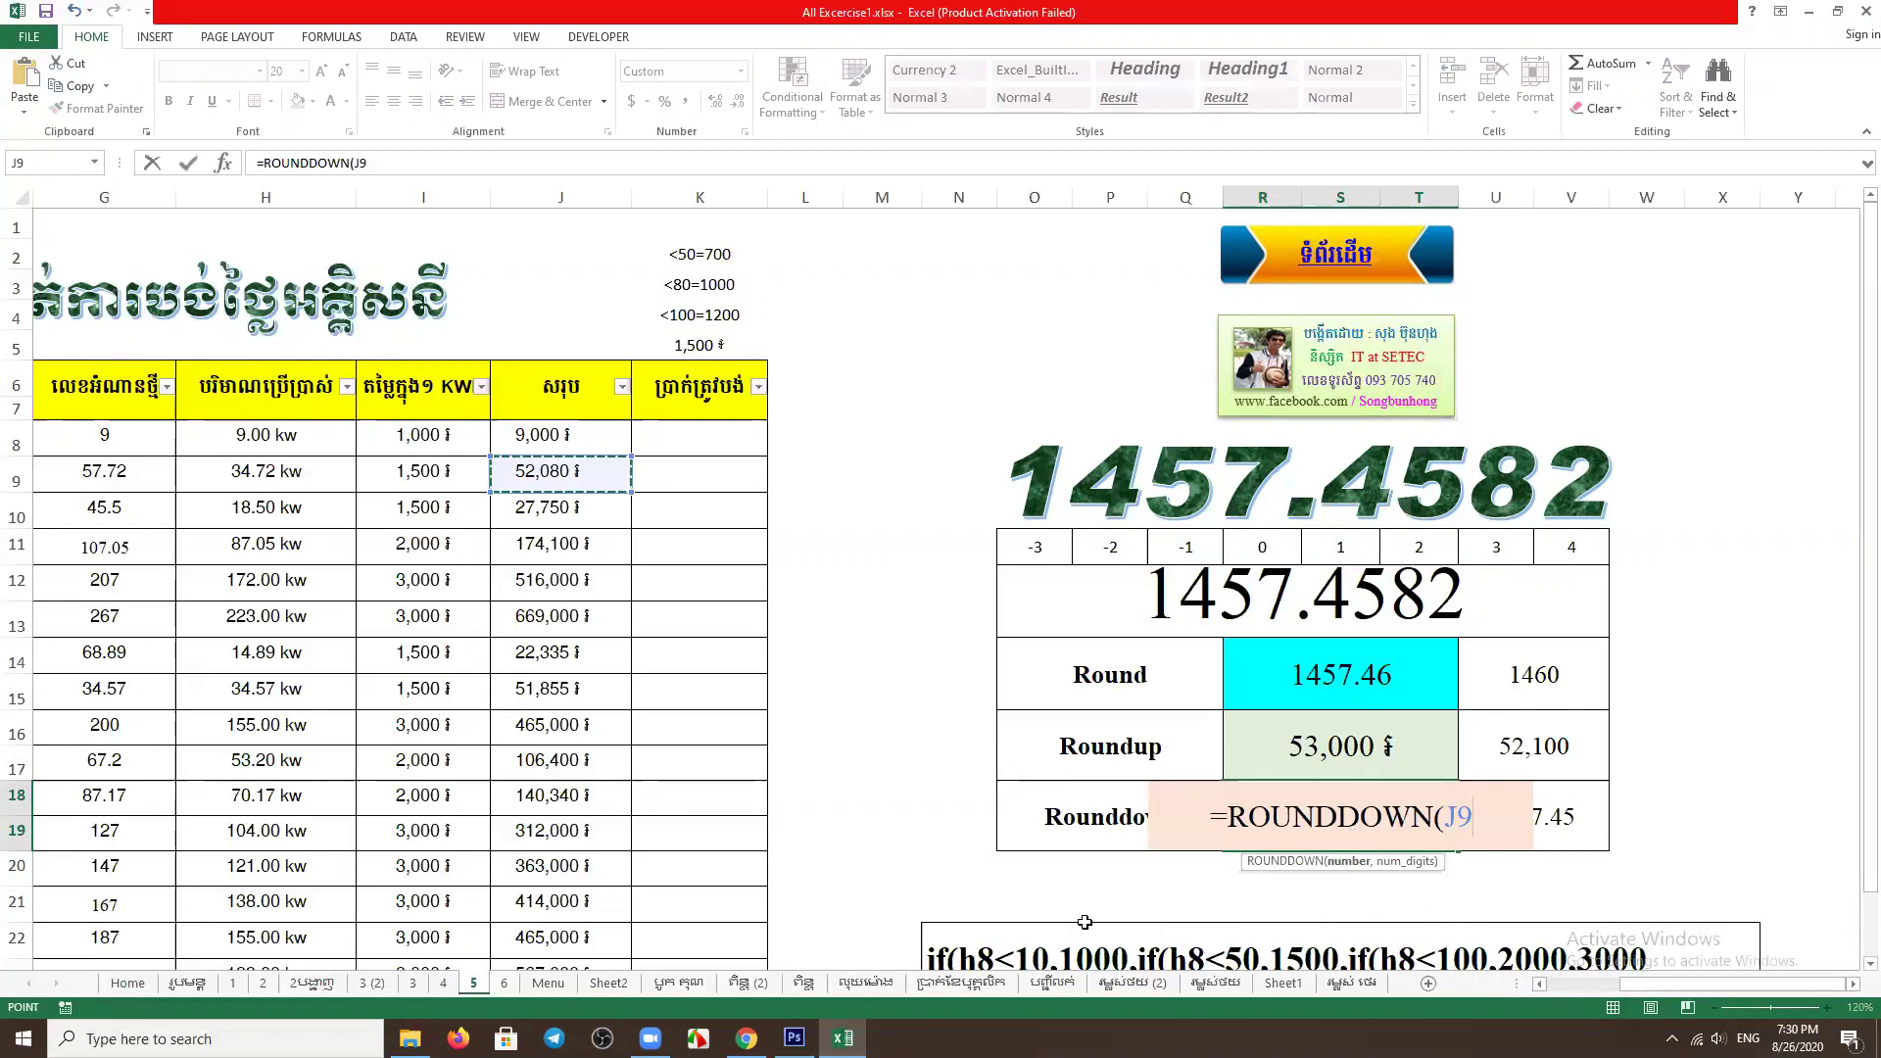
pyautogui.write(',-3')
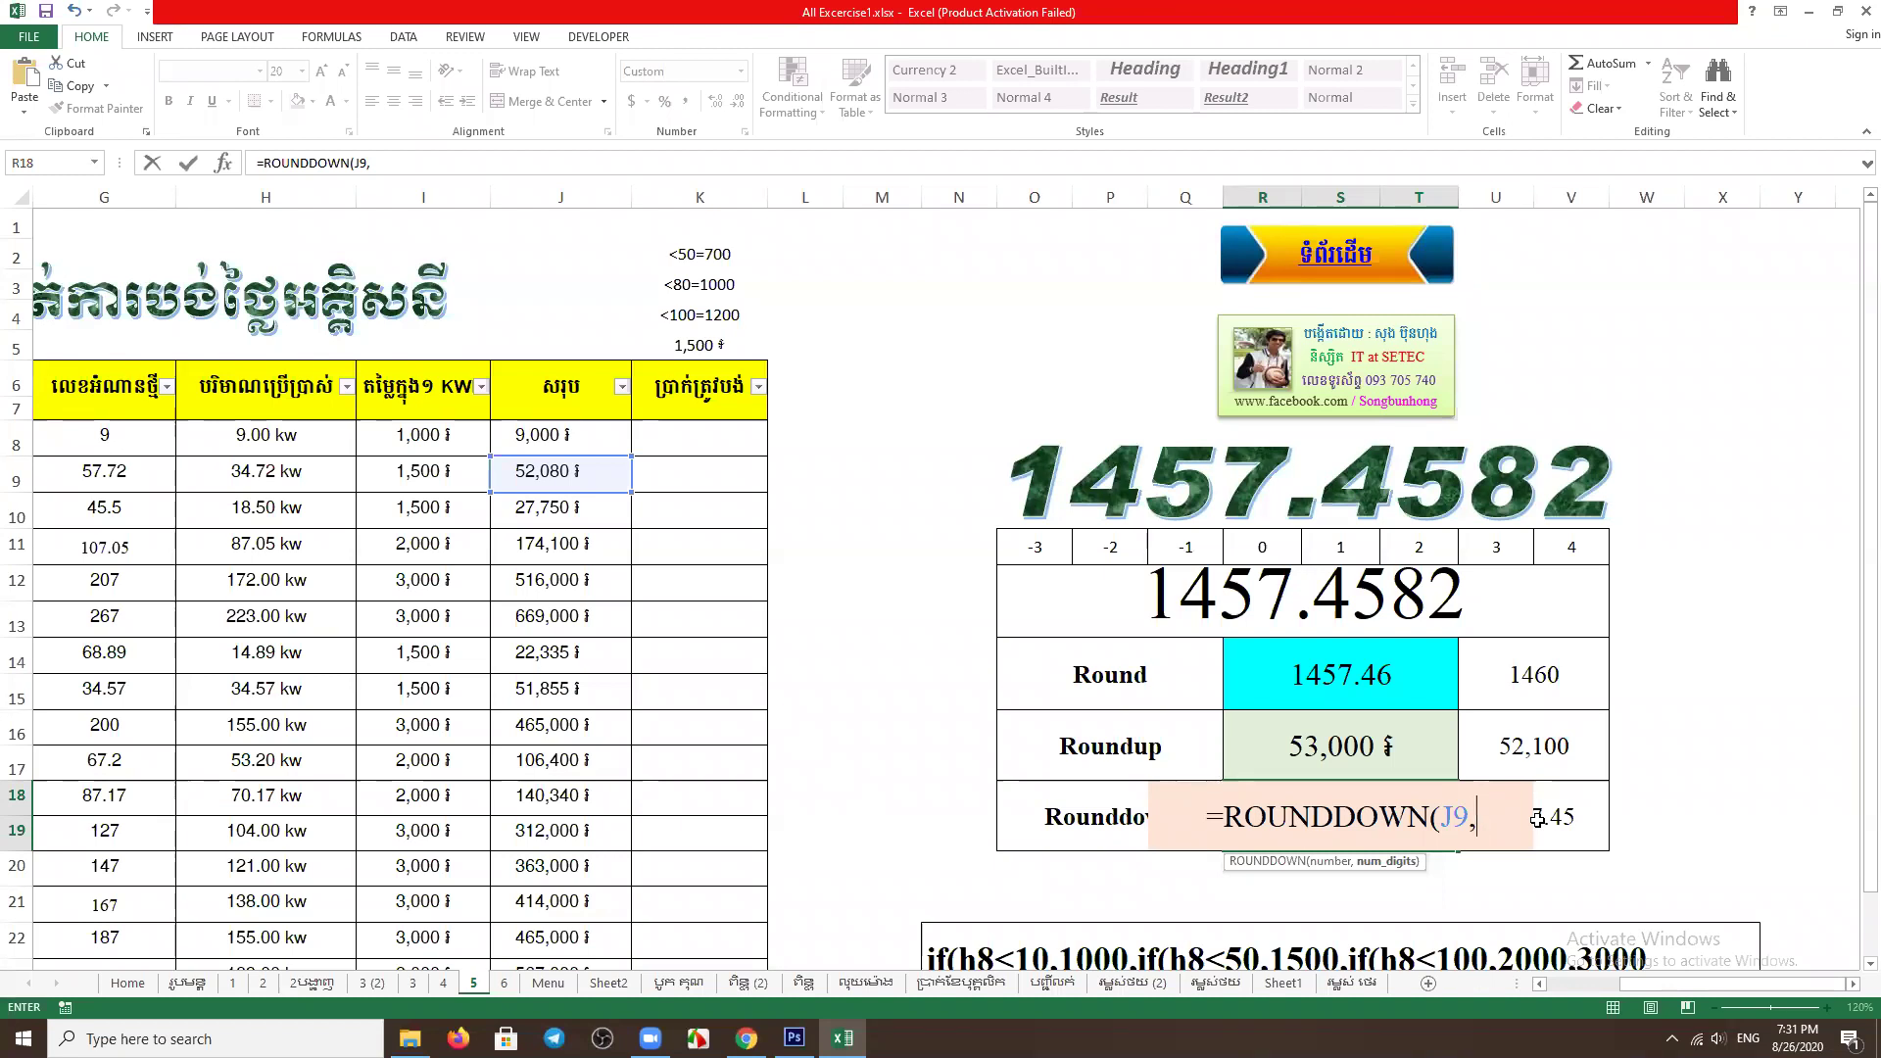
# Complete the Rounddown formula as =ROUNDDOWN(J9,-3) so it rounds to thousands.
pyautogui.write('-')
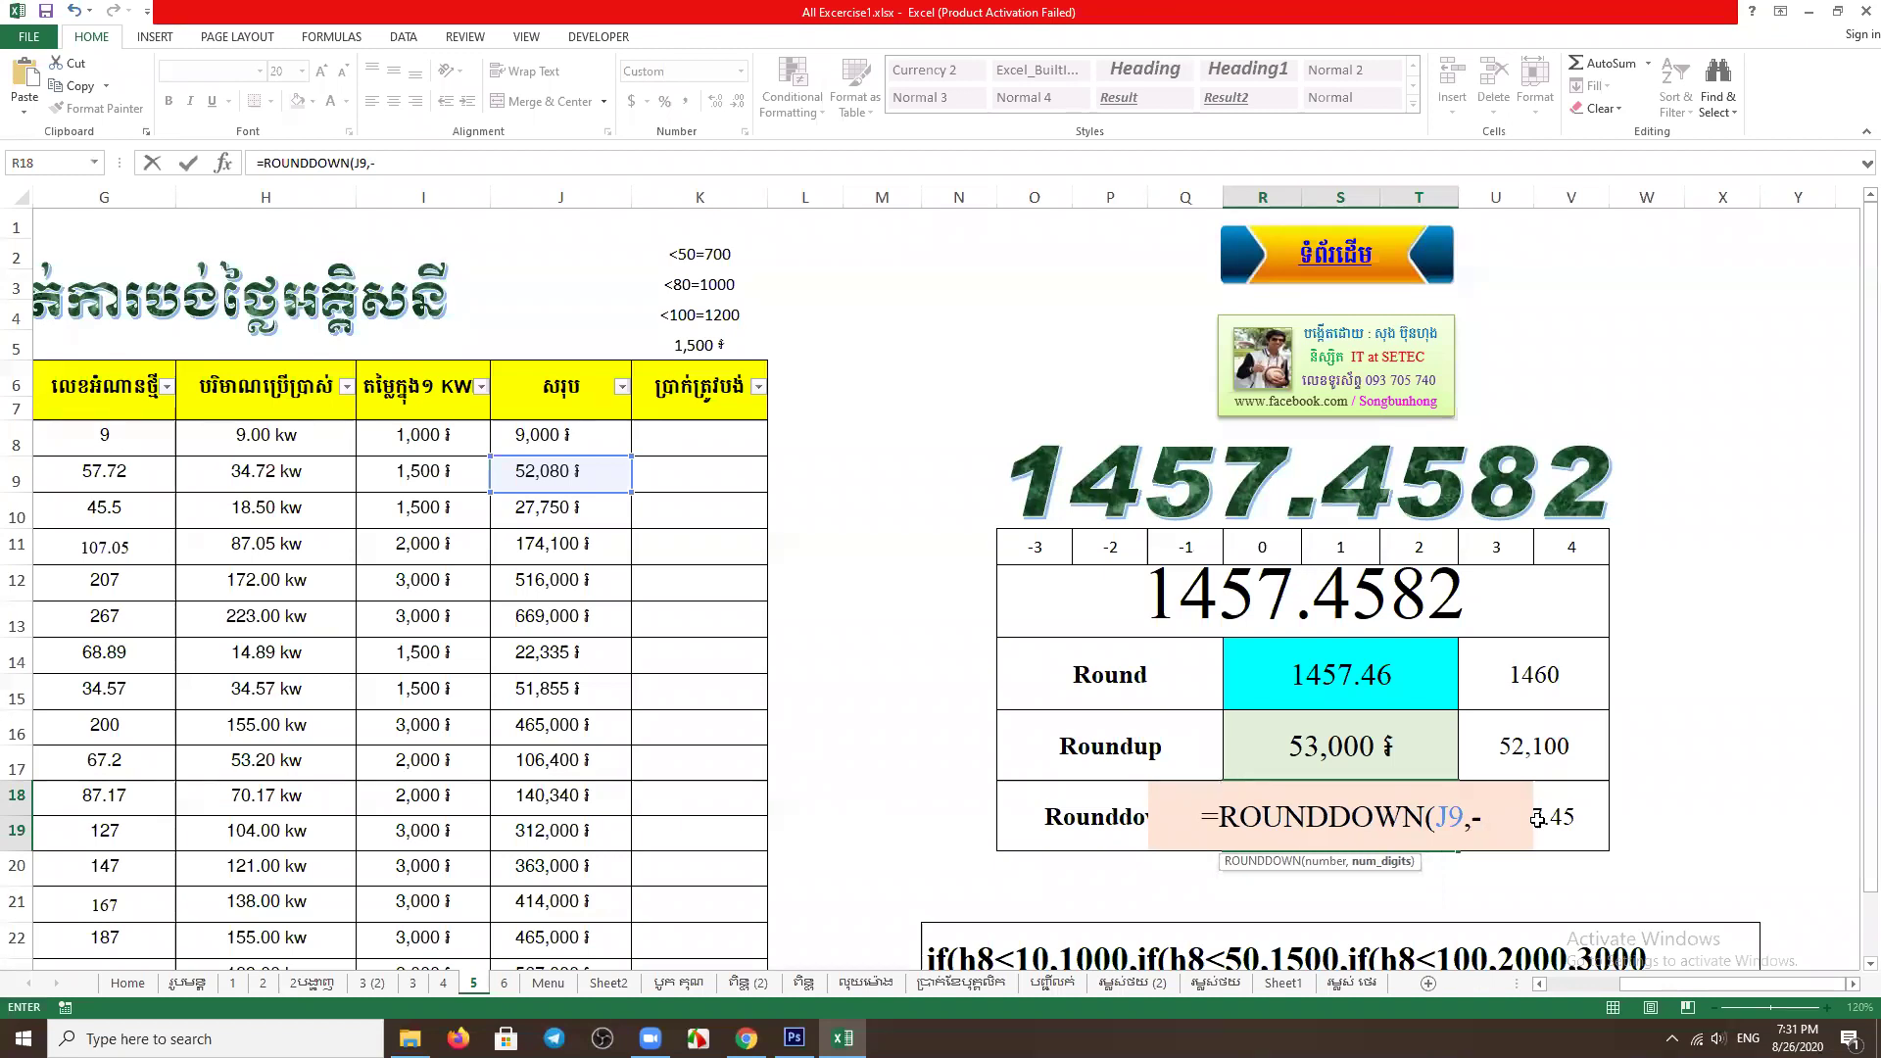
pyautogui.write('3')
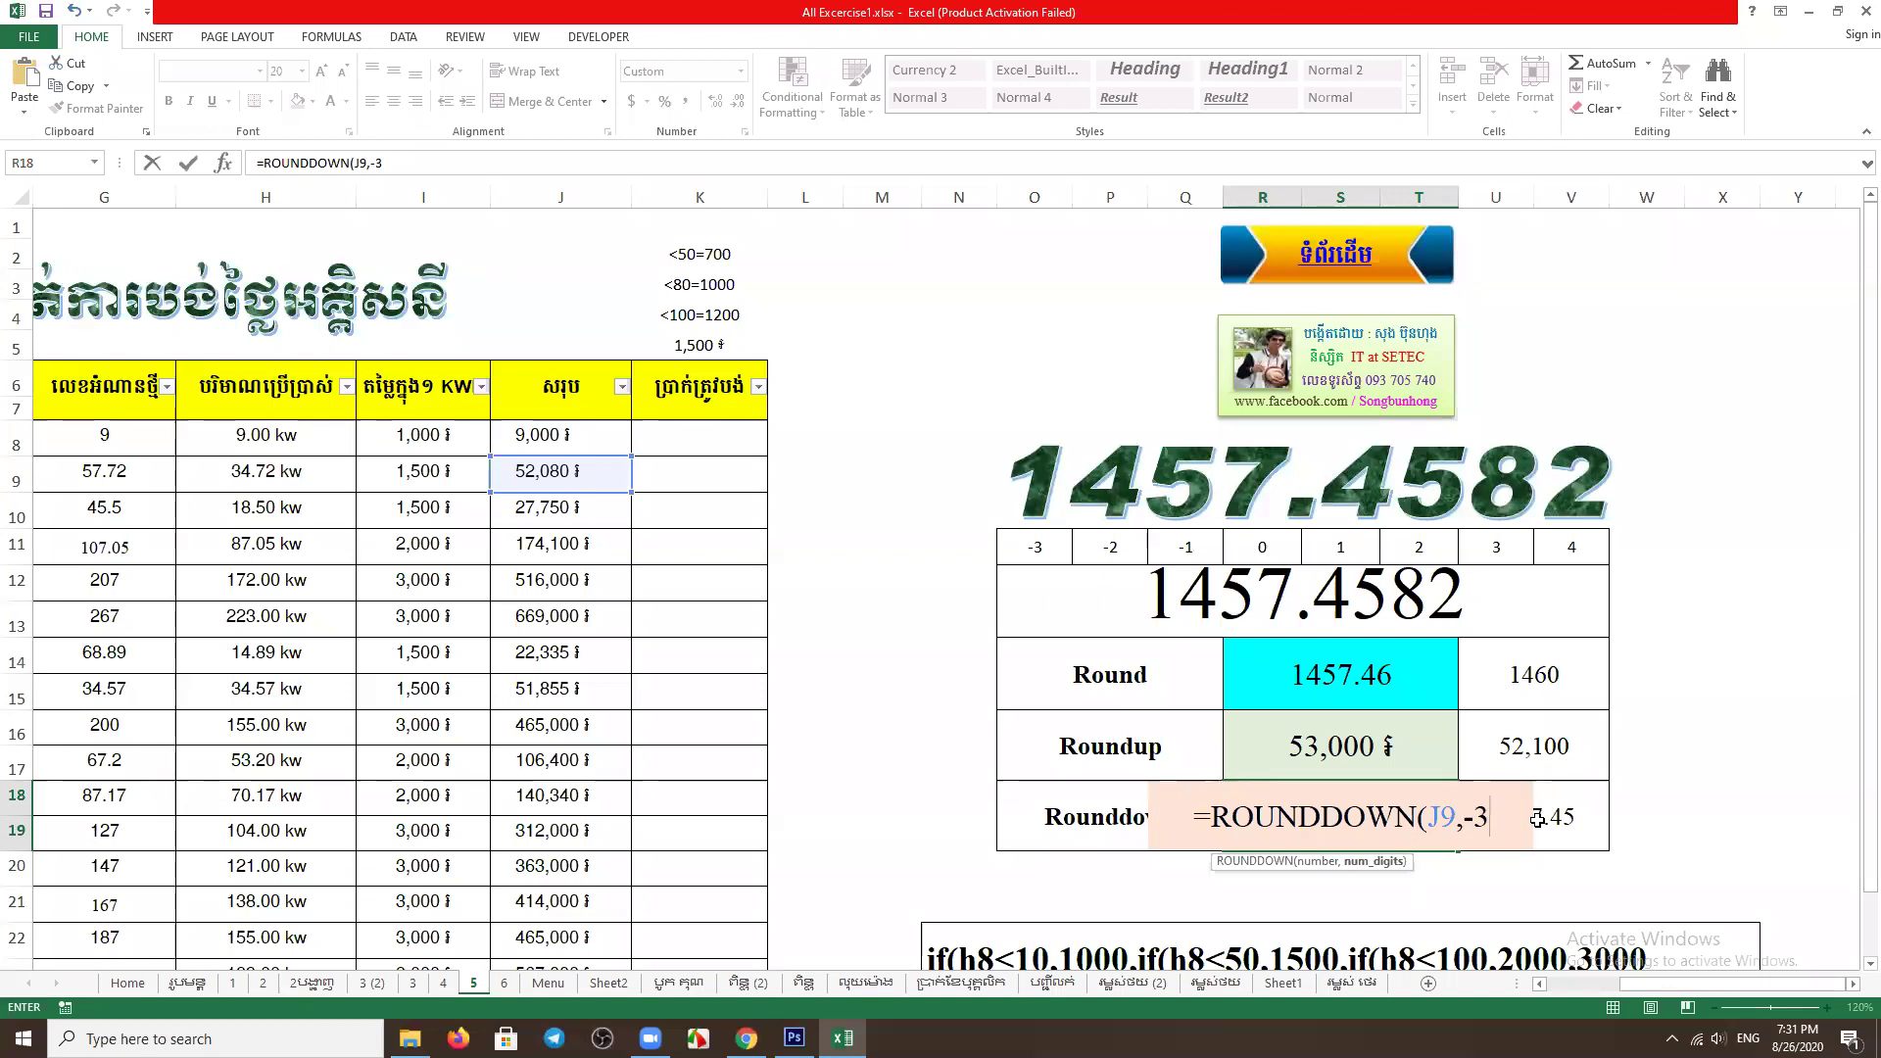
pyautogui.press('Return')
pyautogui.click(1313, 841)
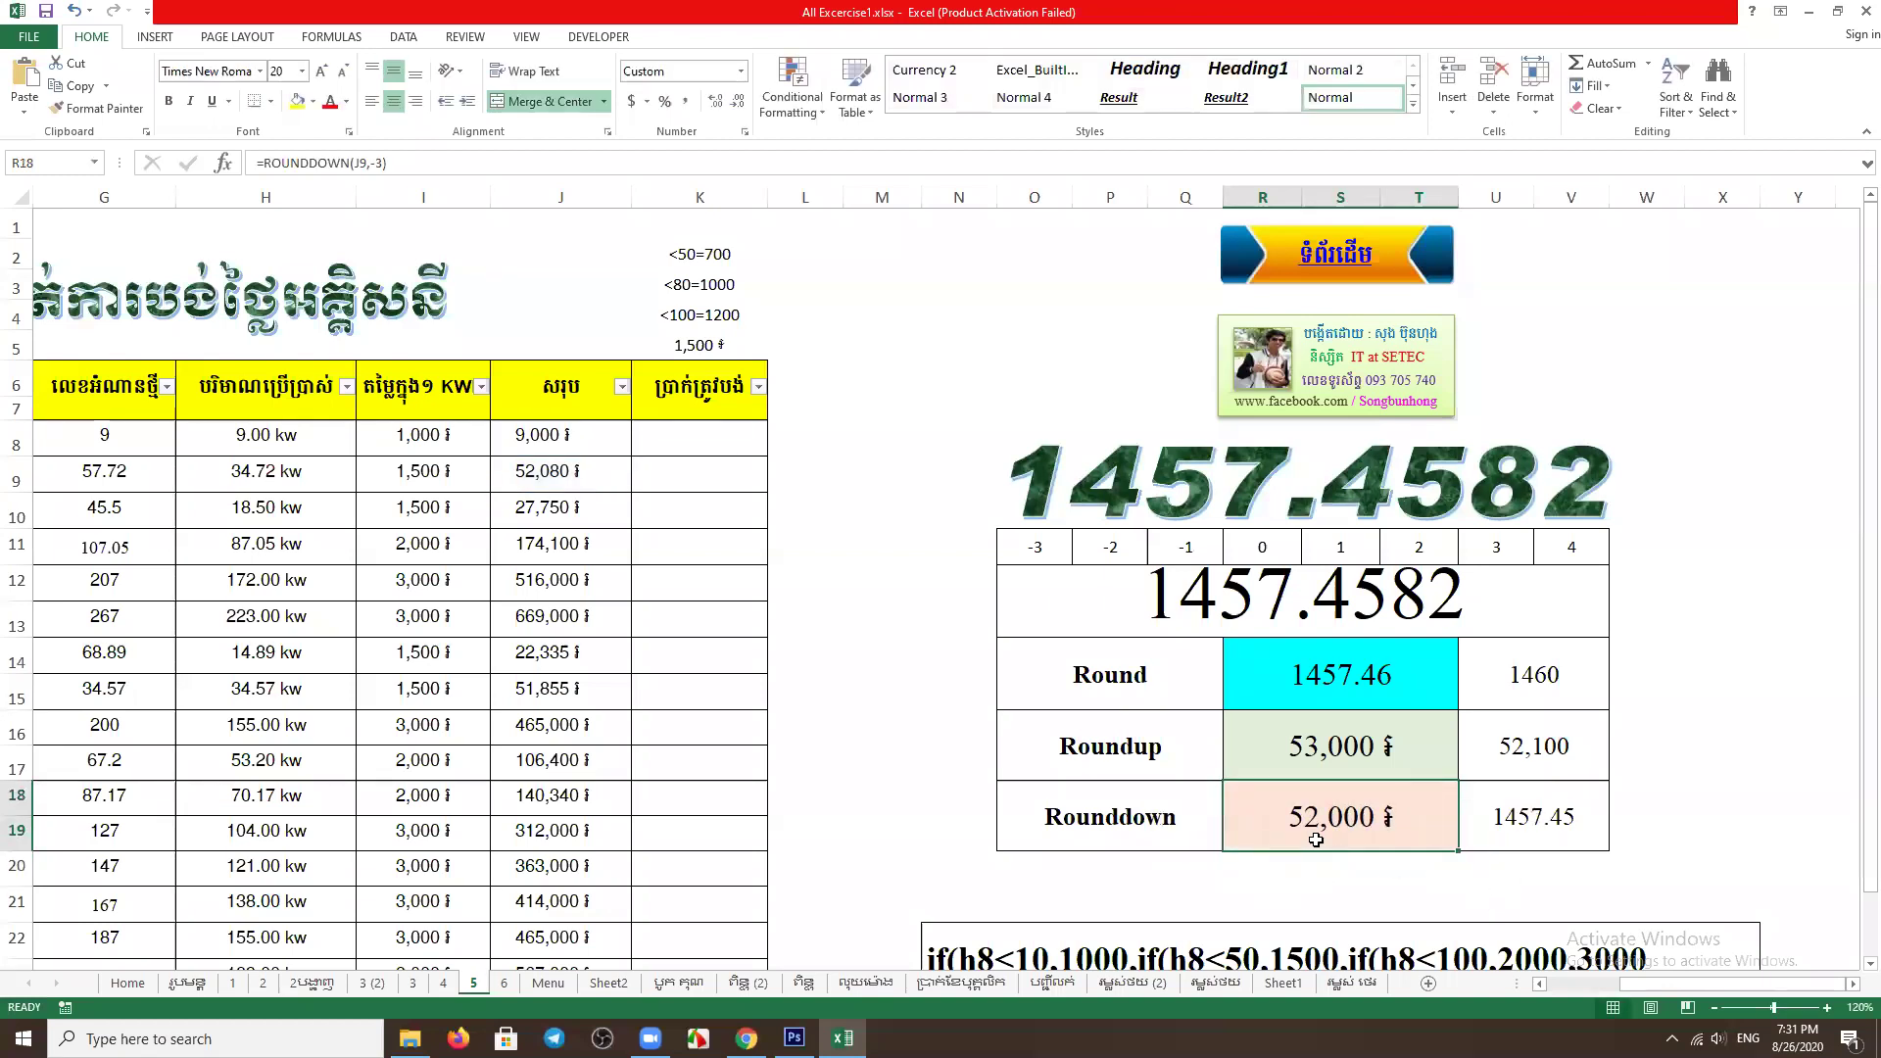
# Clear and restore the J9 total, then re-enter it and correct it to 52,280.
pyautogui.click(583, 478)
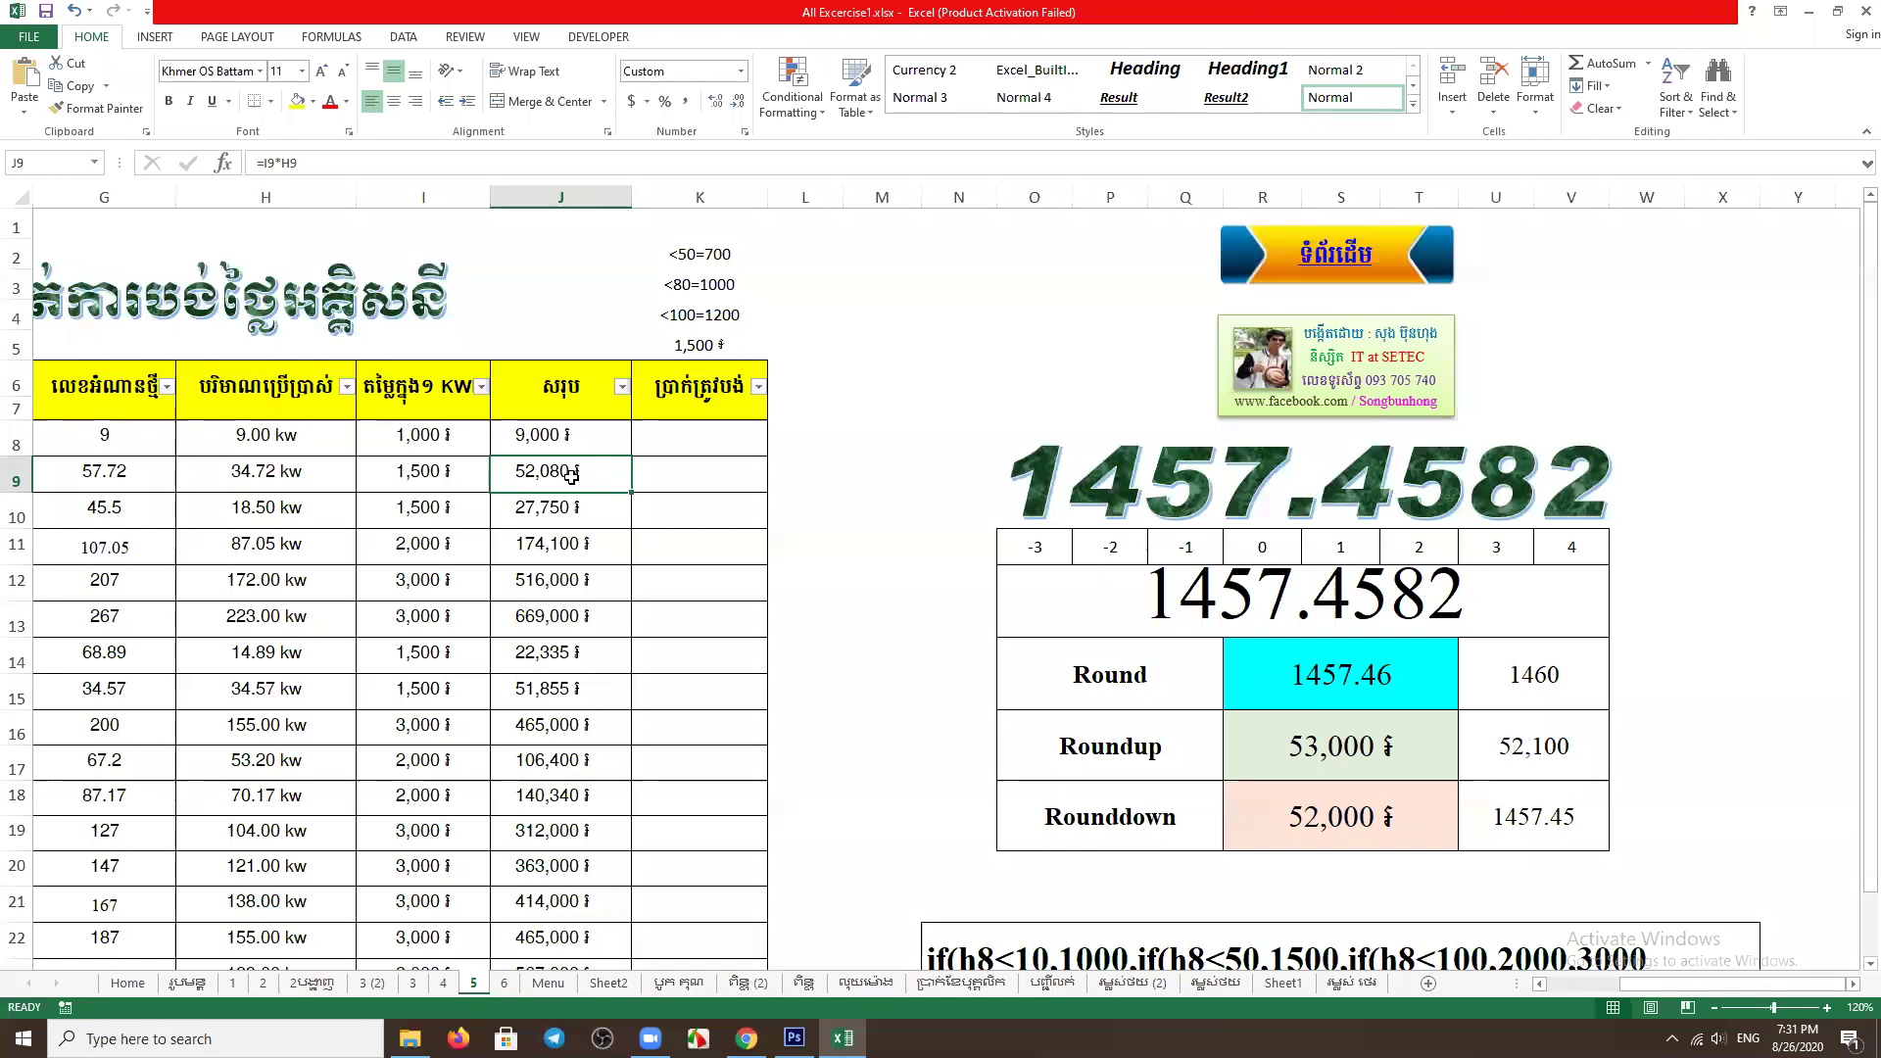
pyautogui.press('Delete')
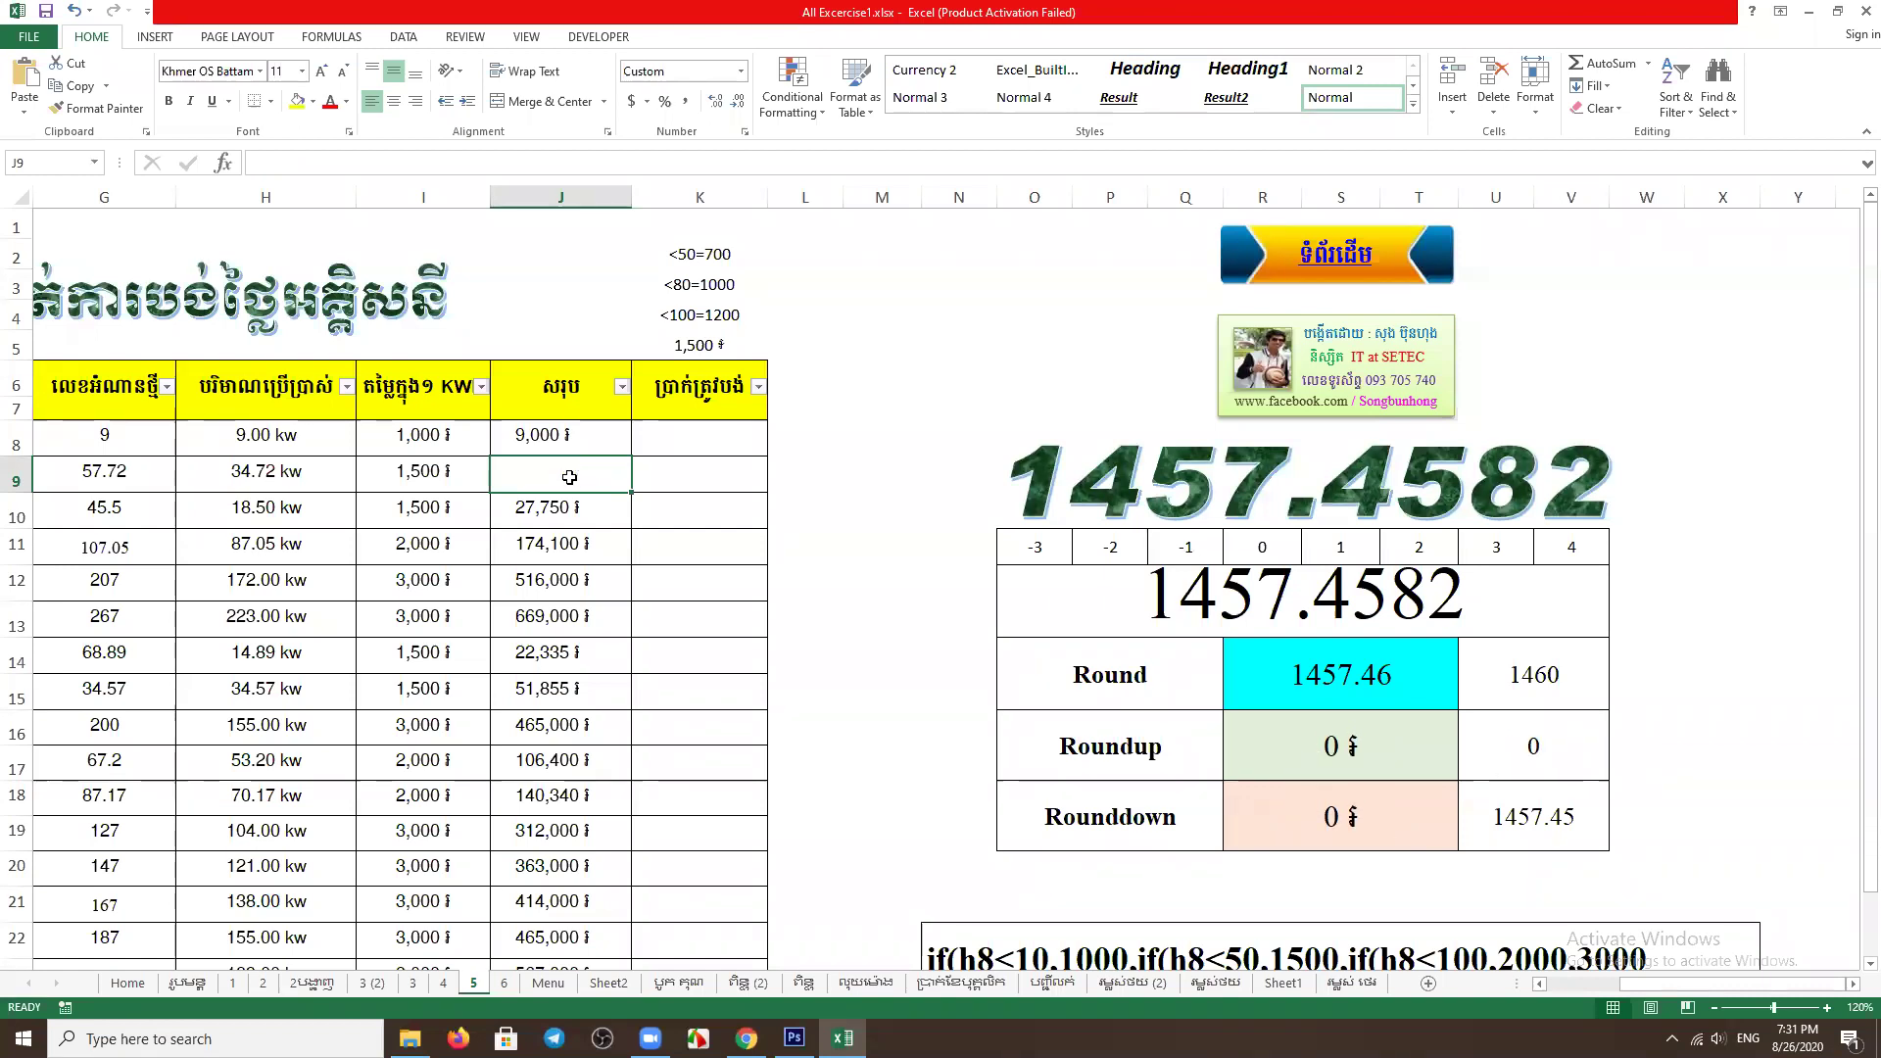
pyautogui.hotkey('ctrl', 'z')
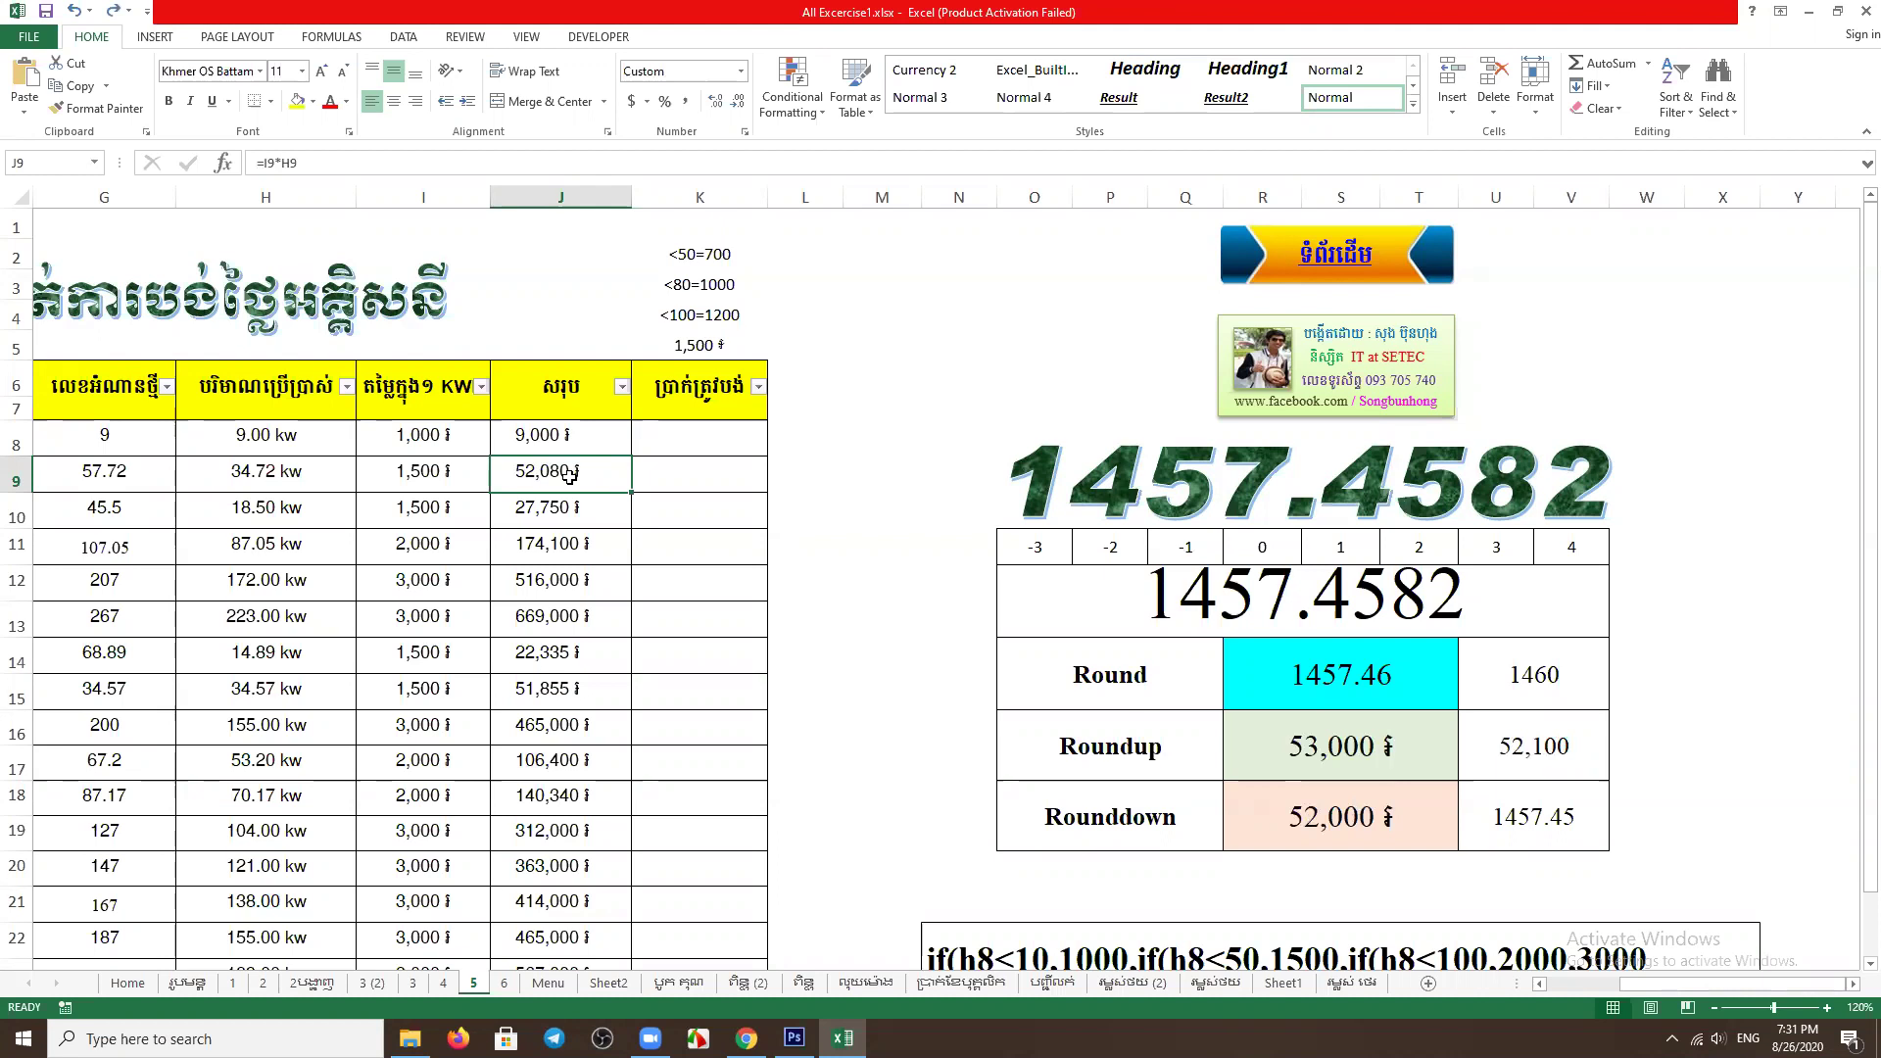
pyautogui.press('Delete')
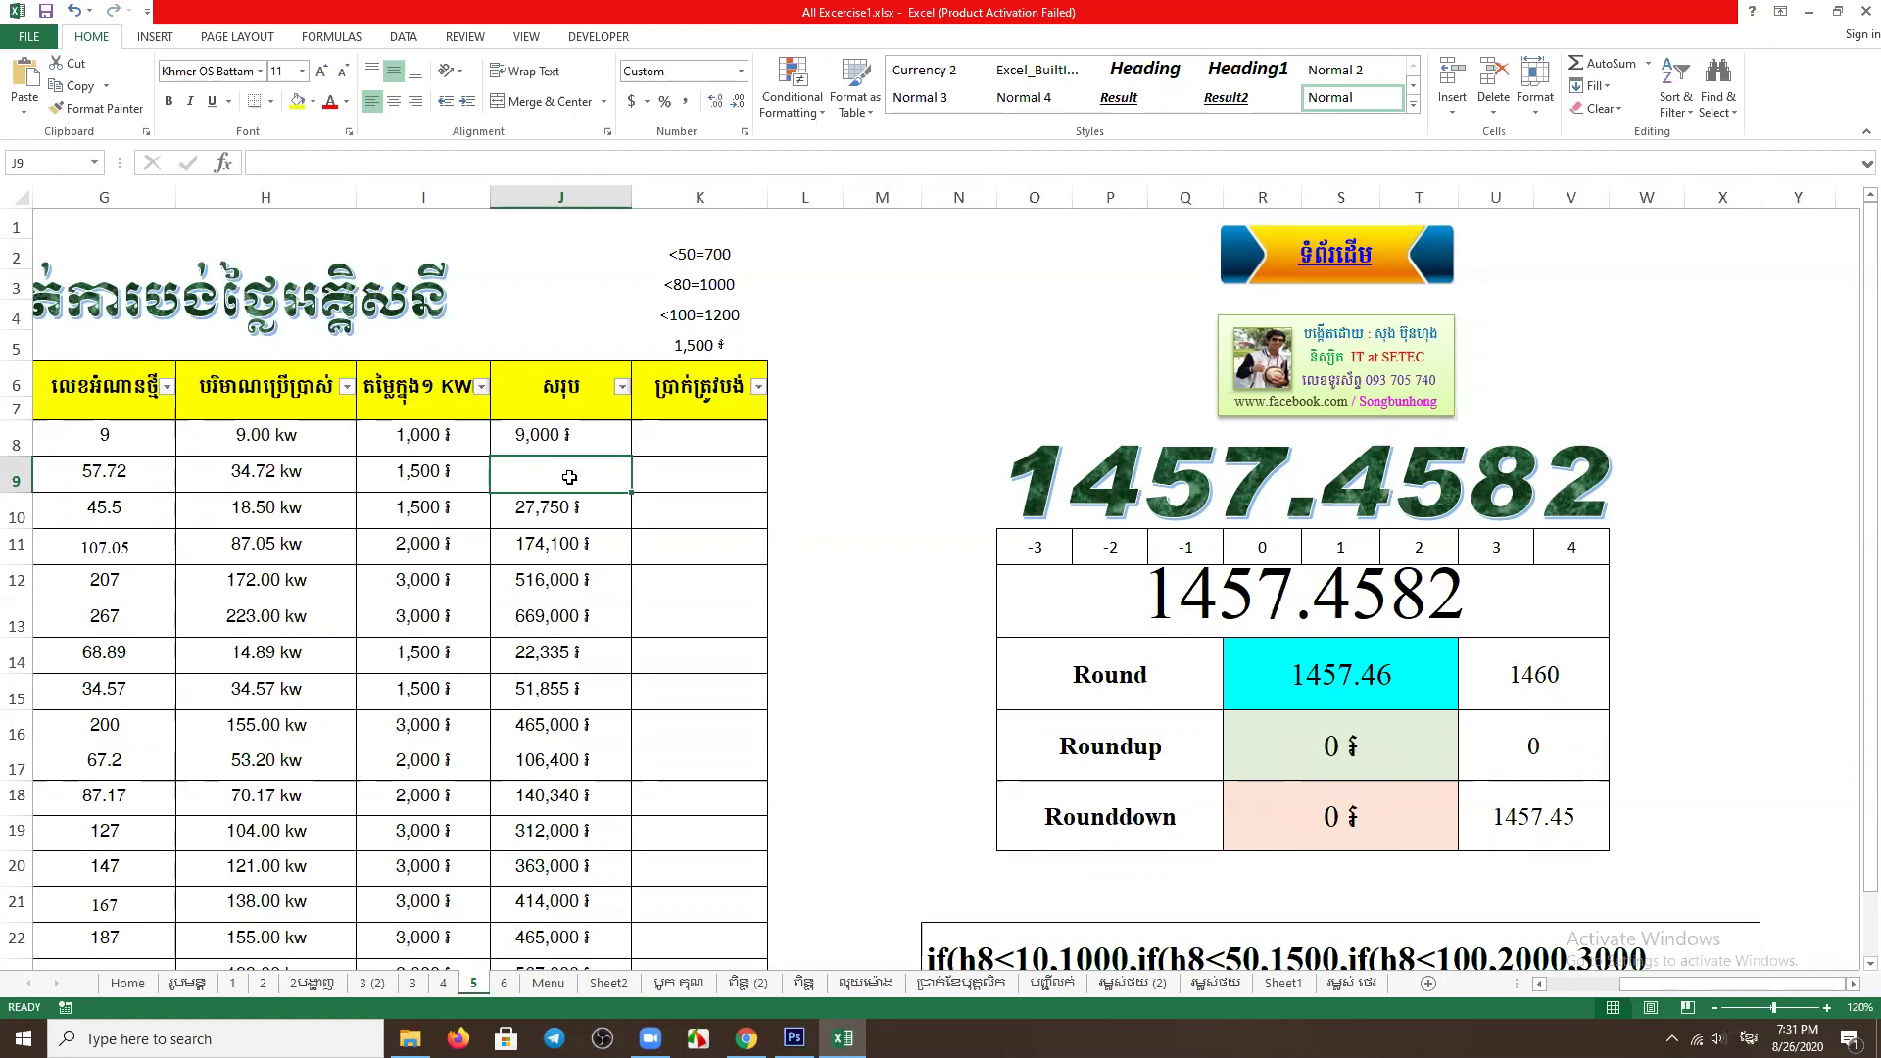
pyautogui.write('៥២០៨០')
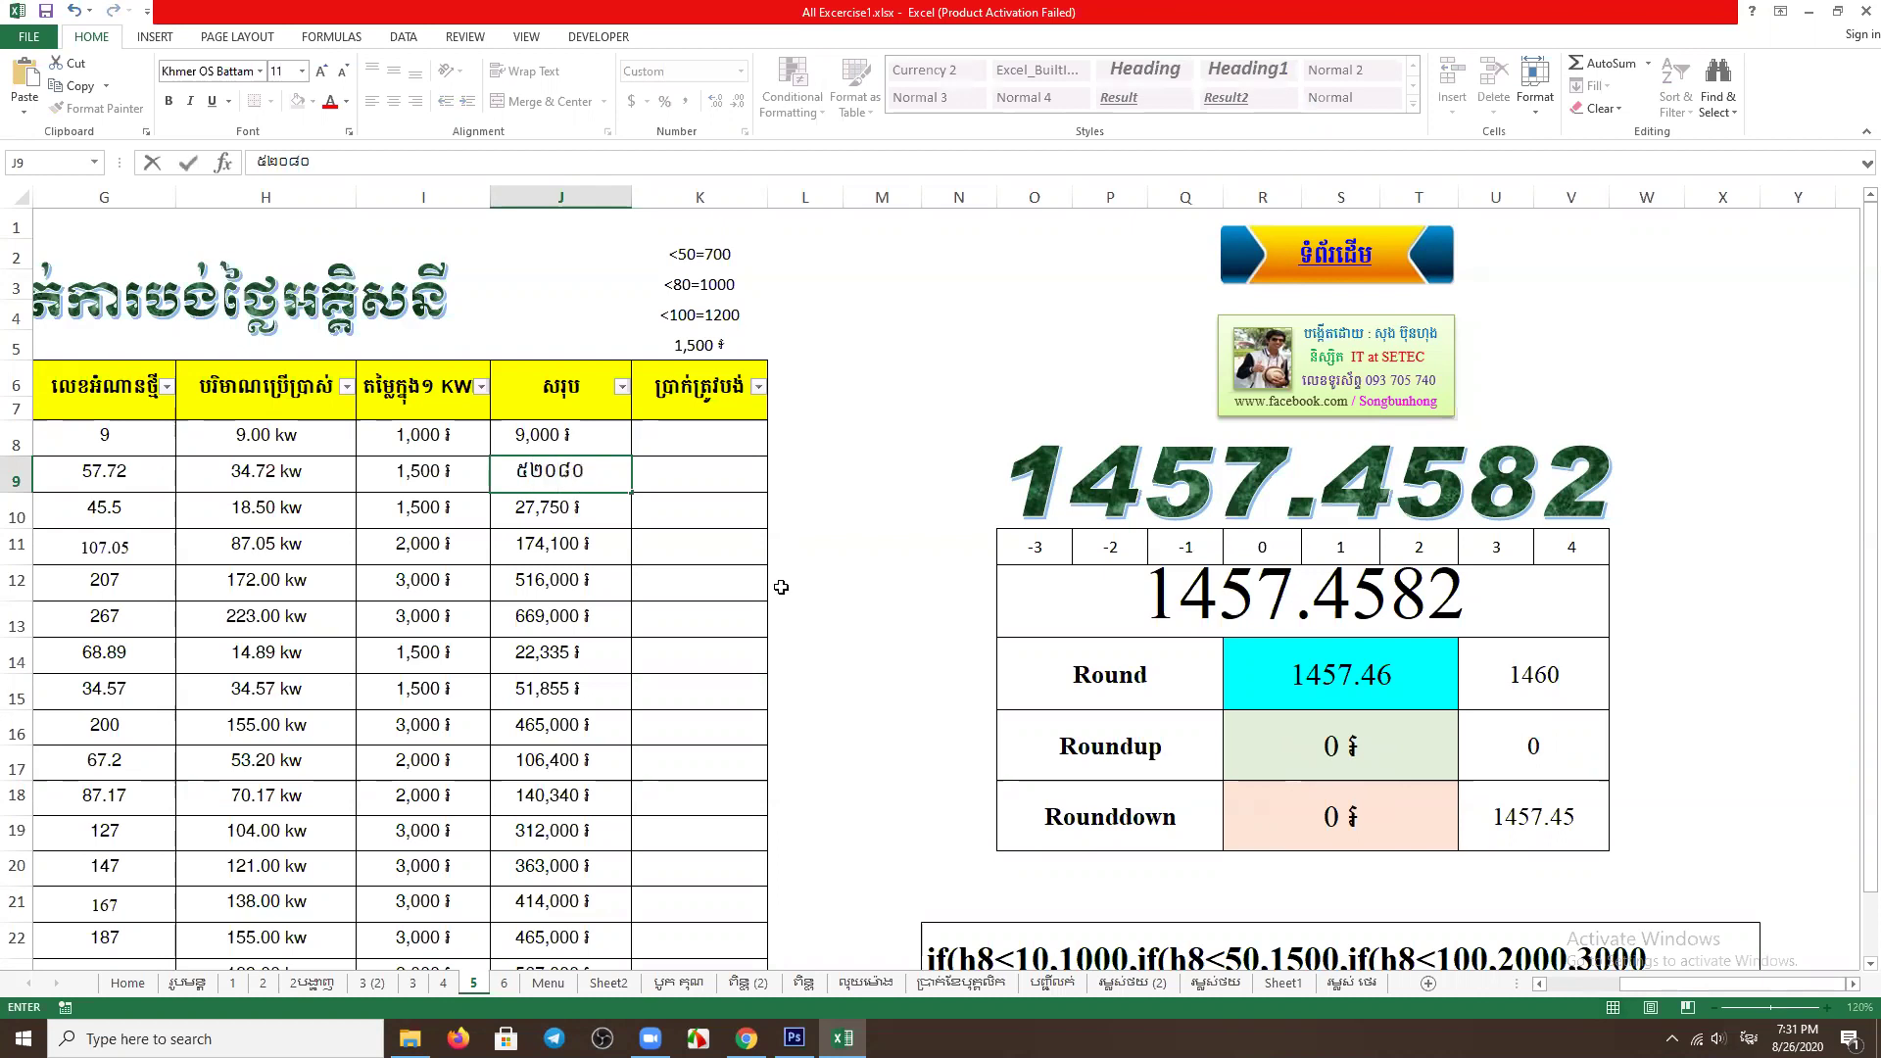
pyautogui.click(781, 586)
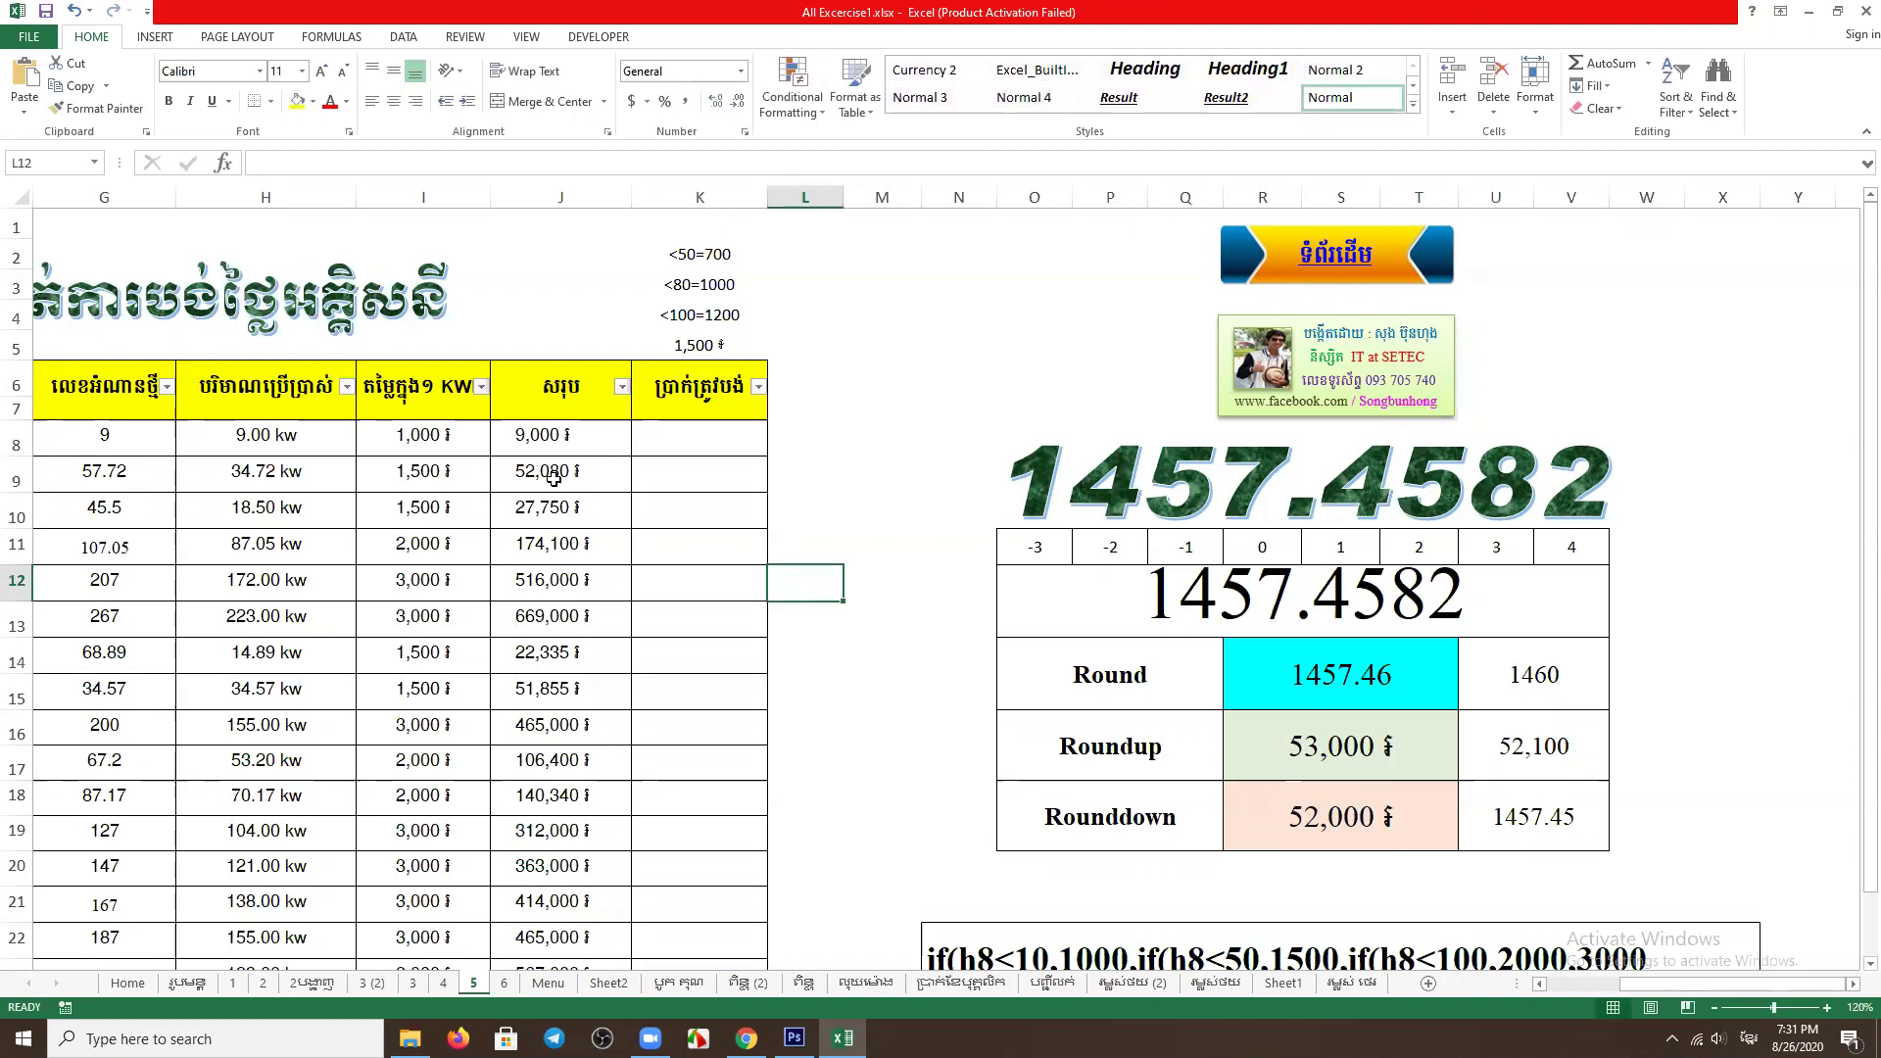
pyautogui.doubleClick(549, 474)
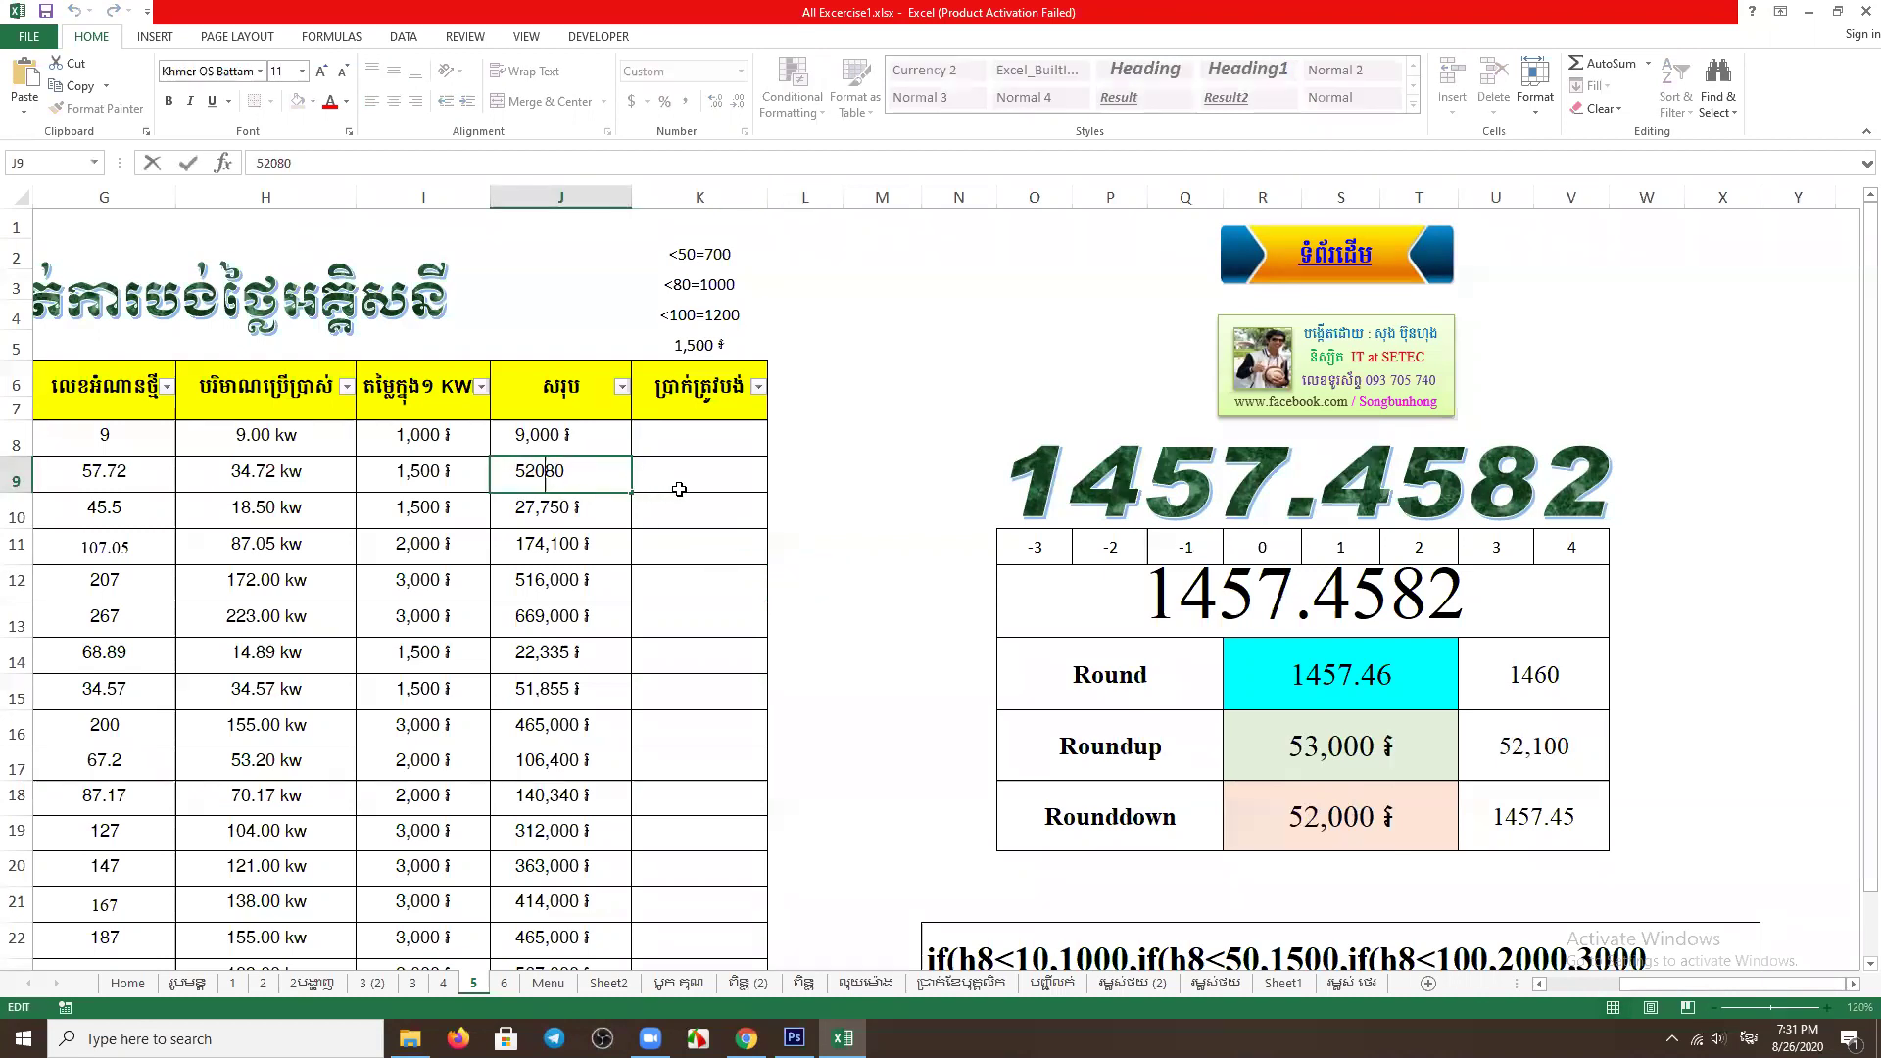
pyautogui.press('BackSpace')
pyautogui.write('២')
pyautogui.click(881, 648)
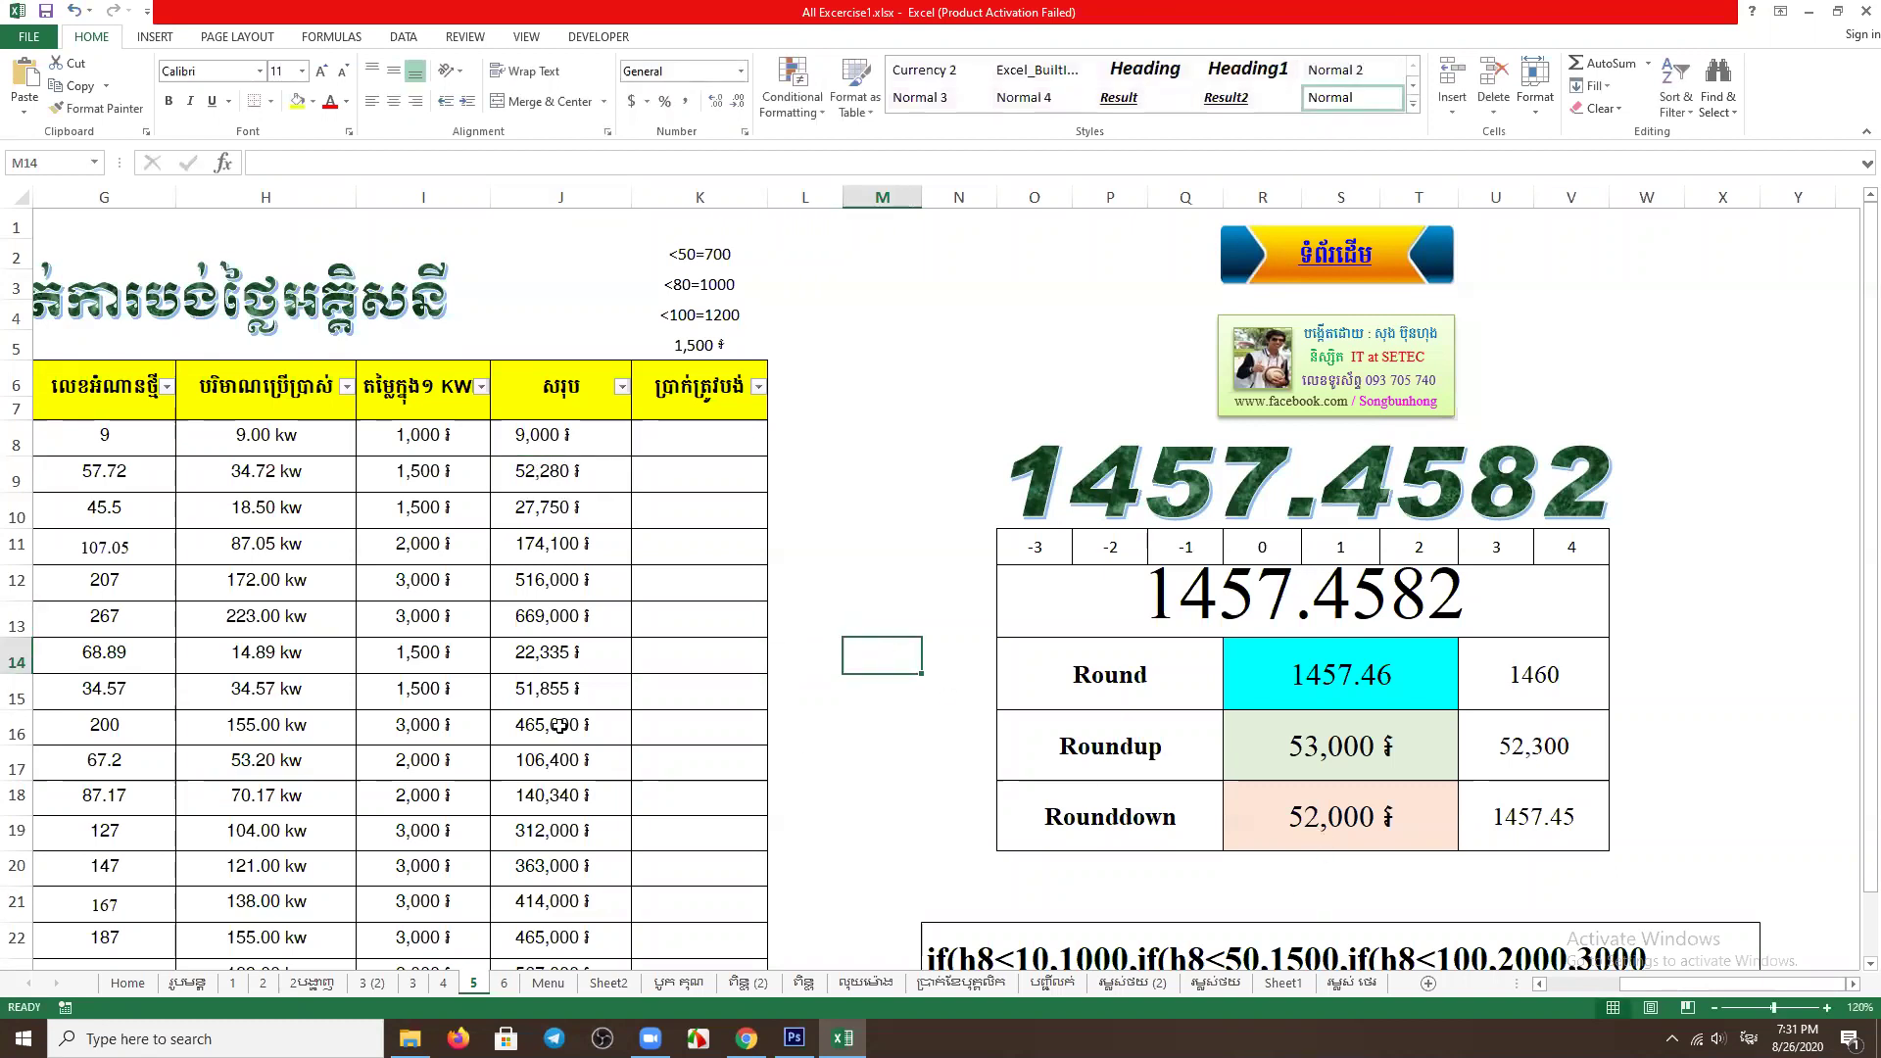
pyautogui.click(1388, 817)
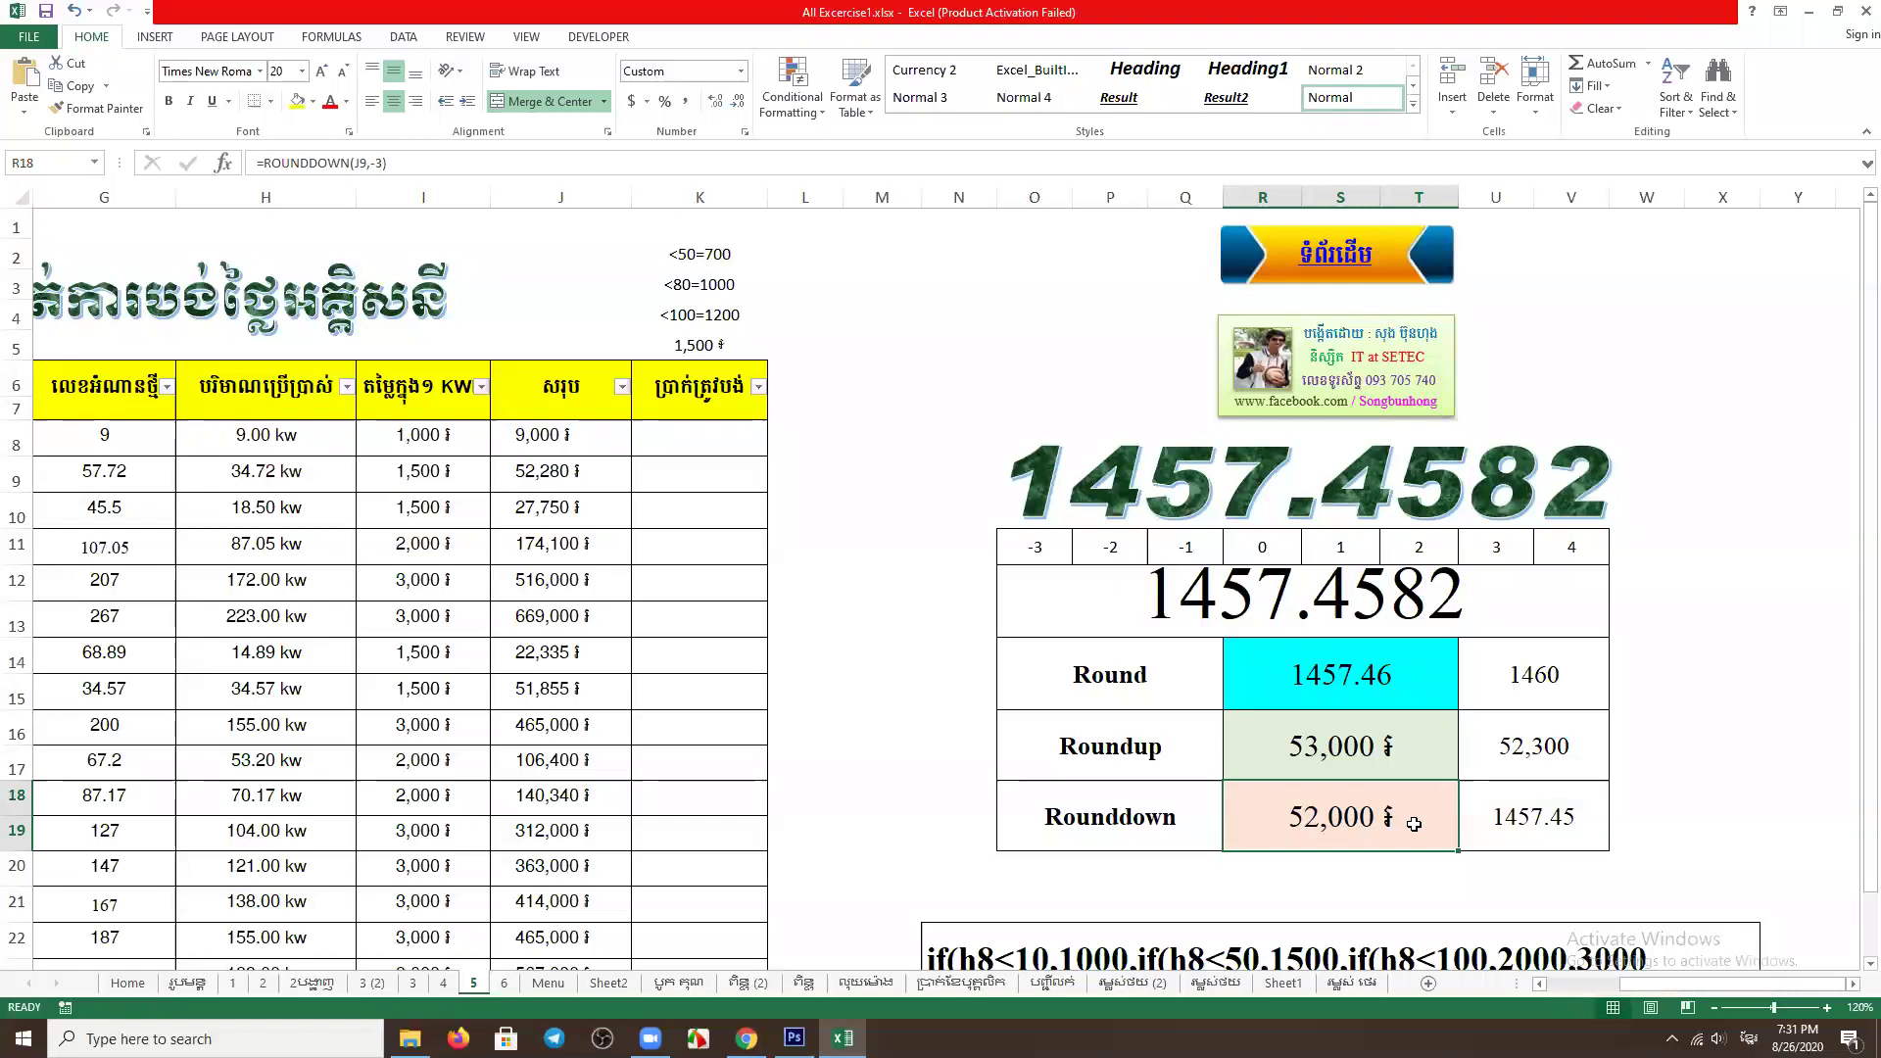
# Edit the Rounddown formula to =ROUNDDOWN(J9,-2) so it shows 52,200.
pyautogui.doubleClick(1414, 824)
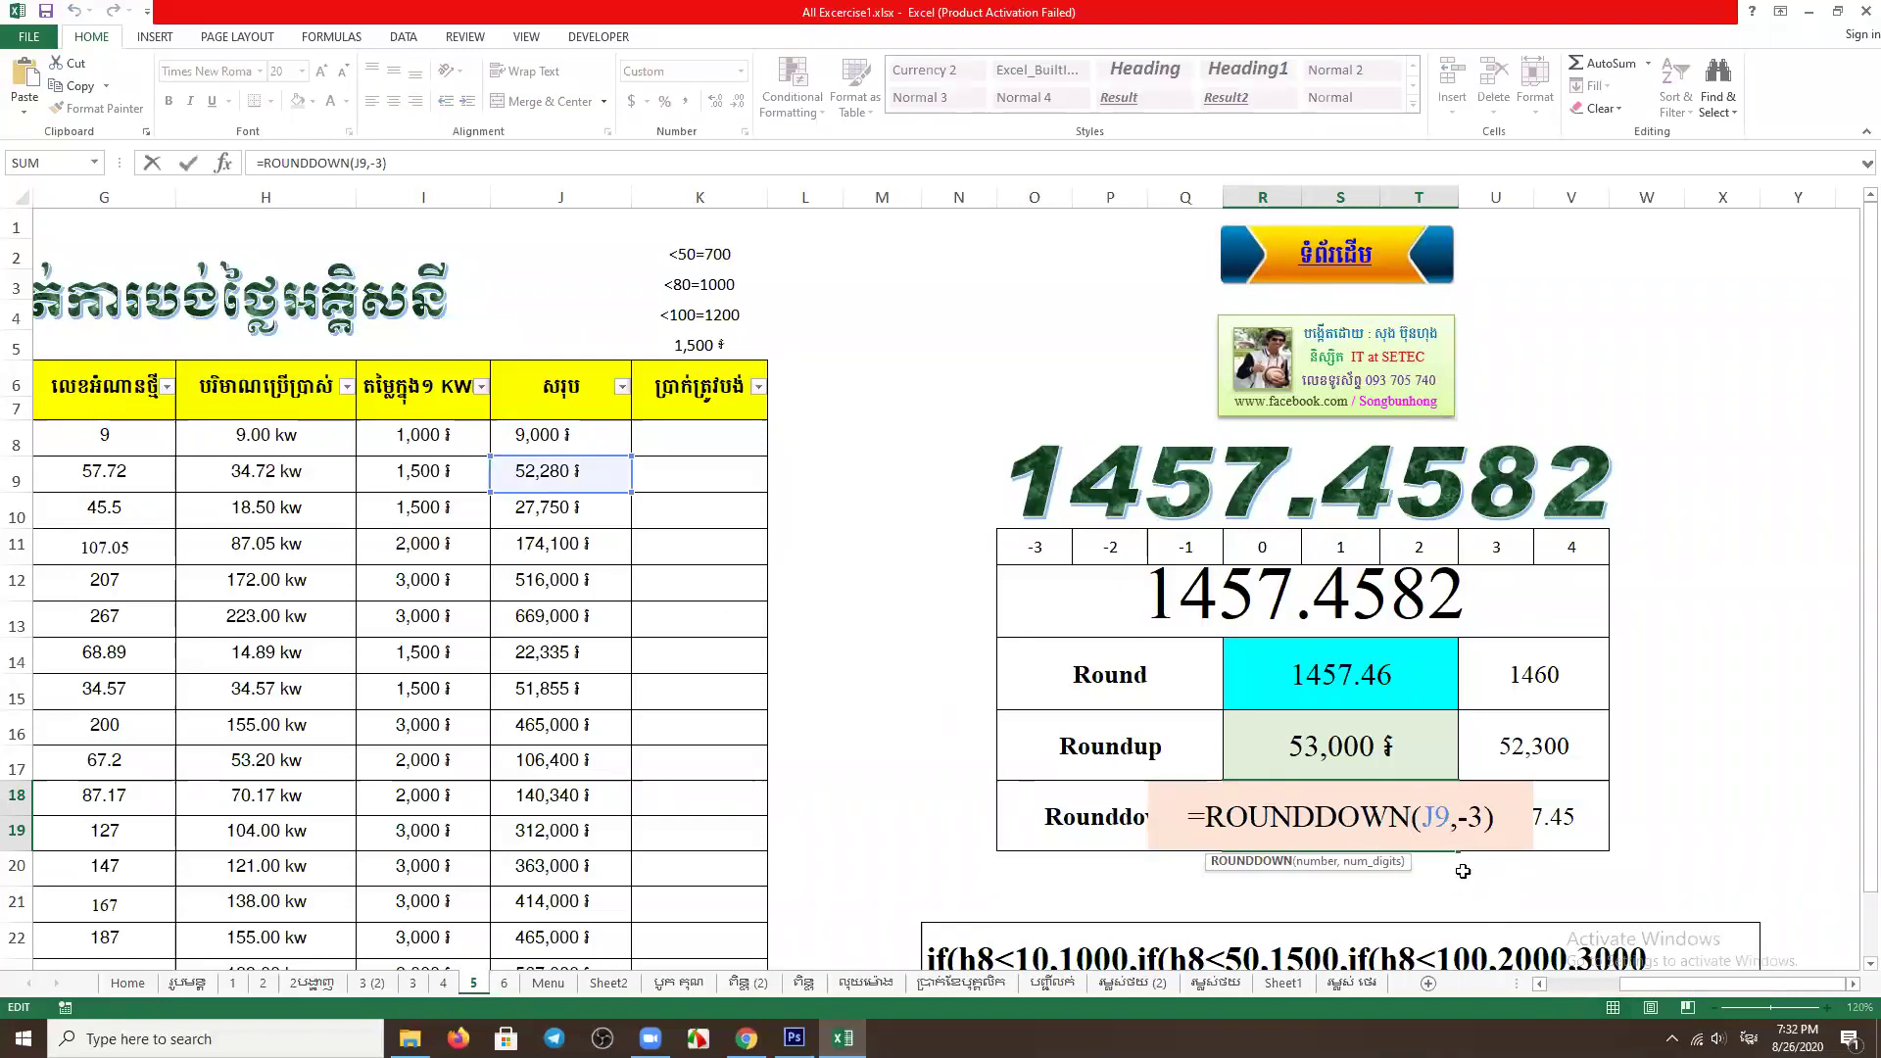
pyautogui.click(1486, 819)
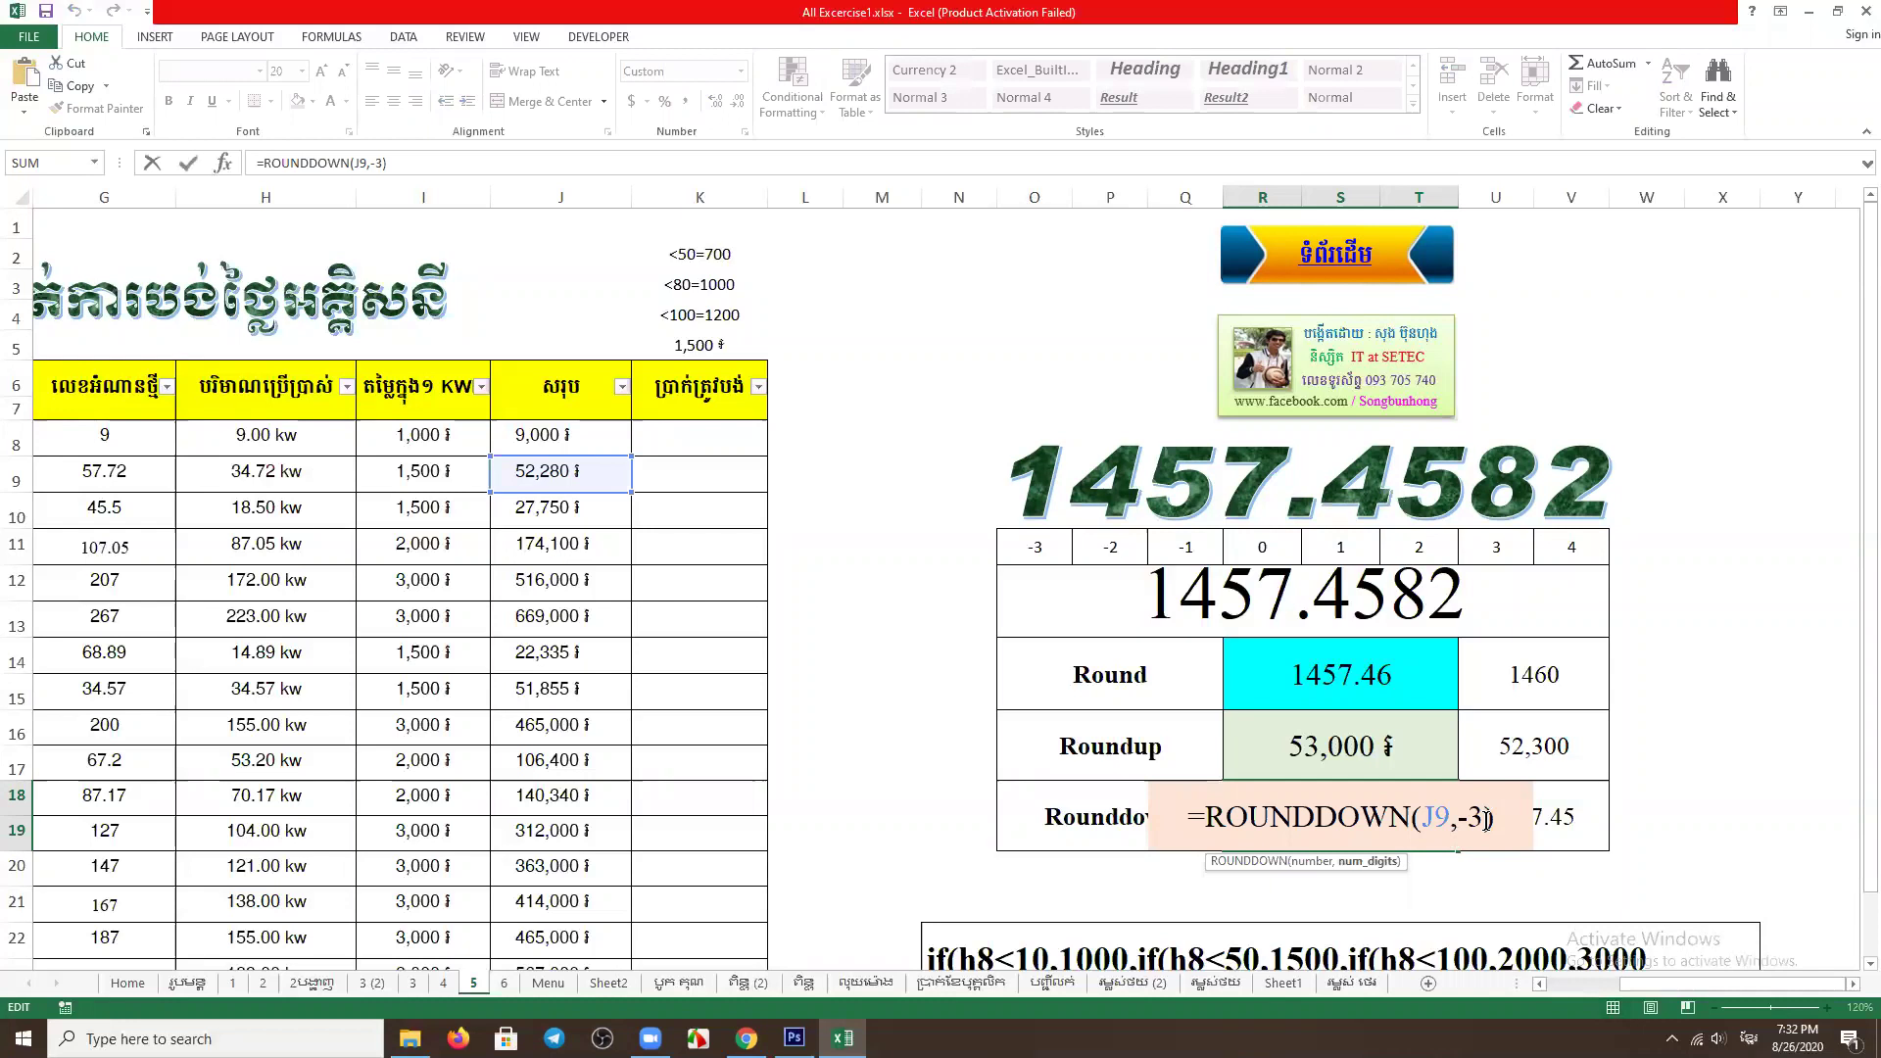
pyautogui.press('BackSpace')
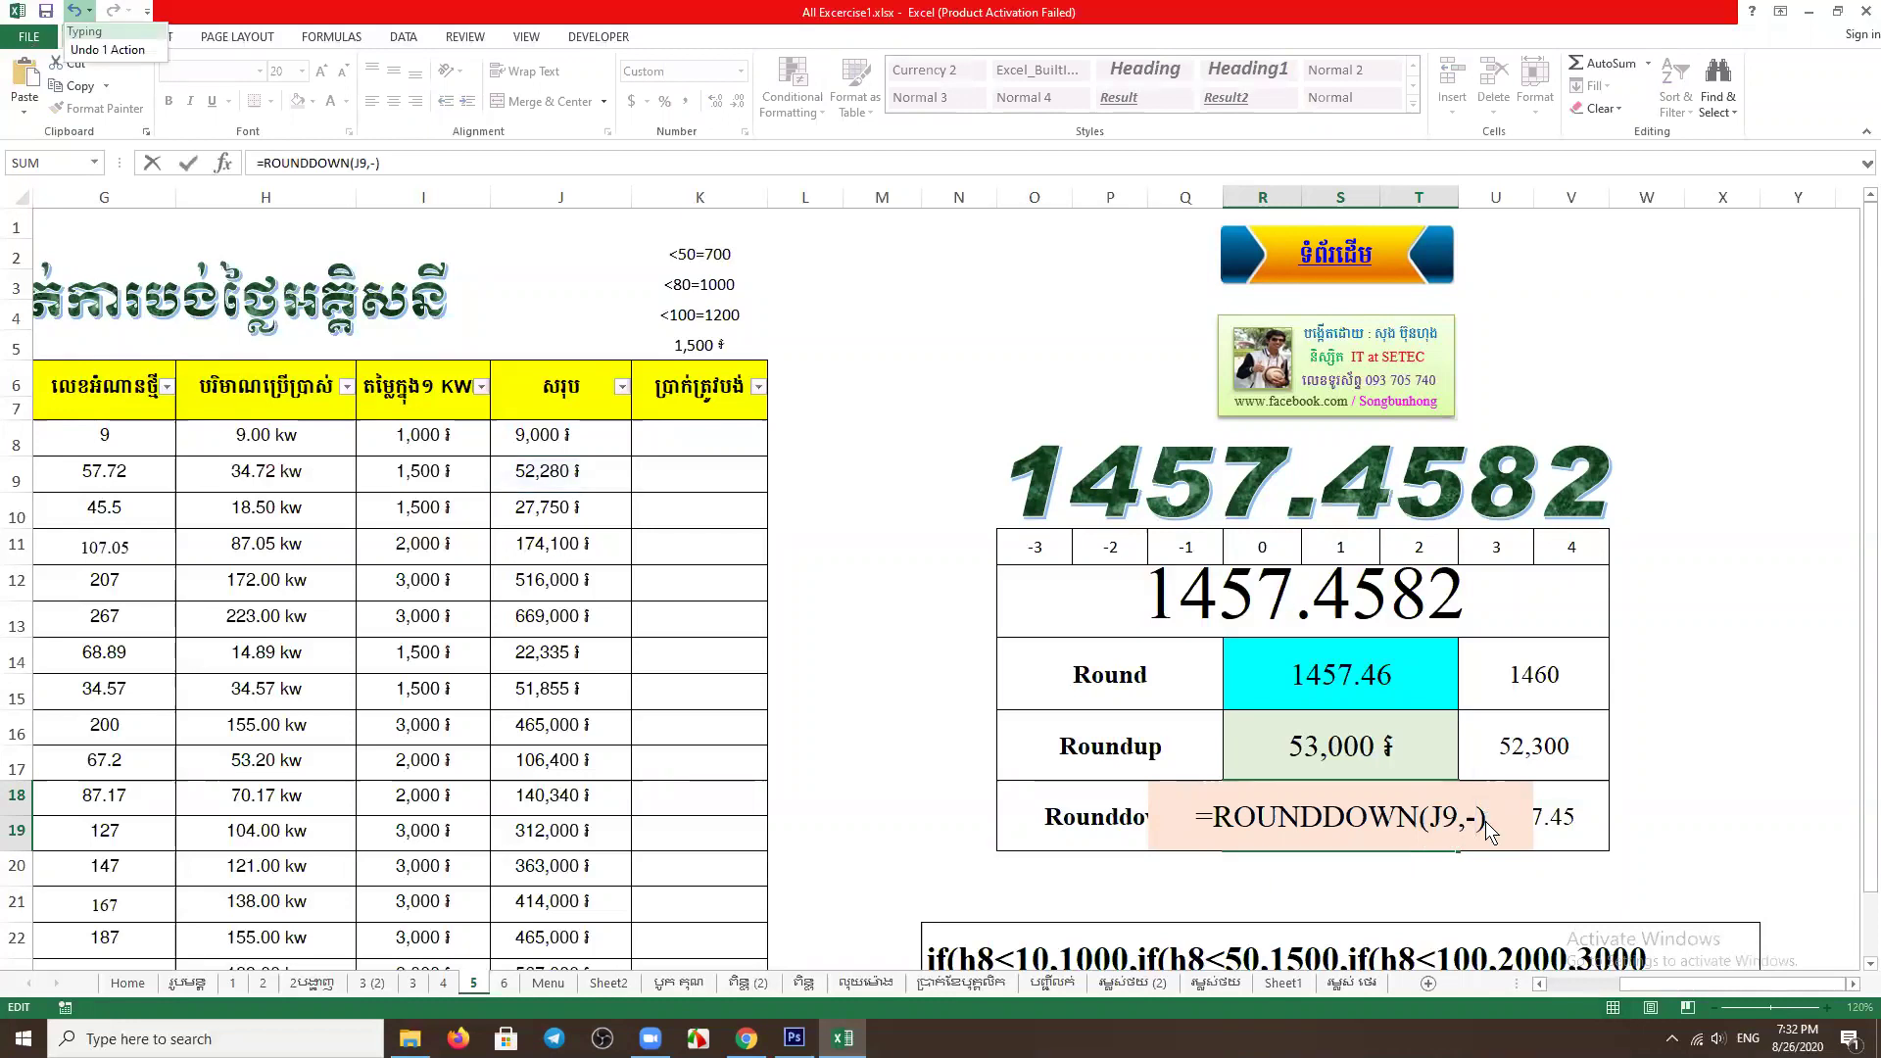
pyautogui.write('2')
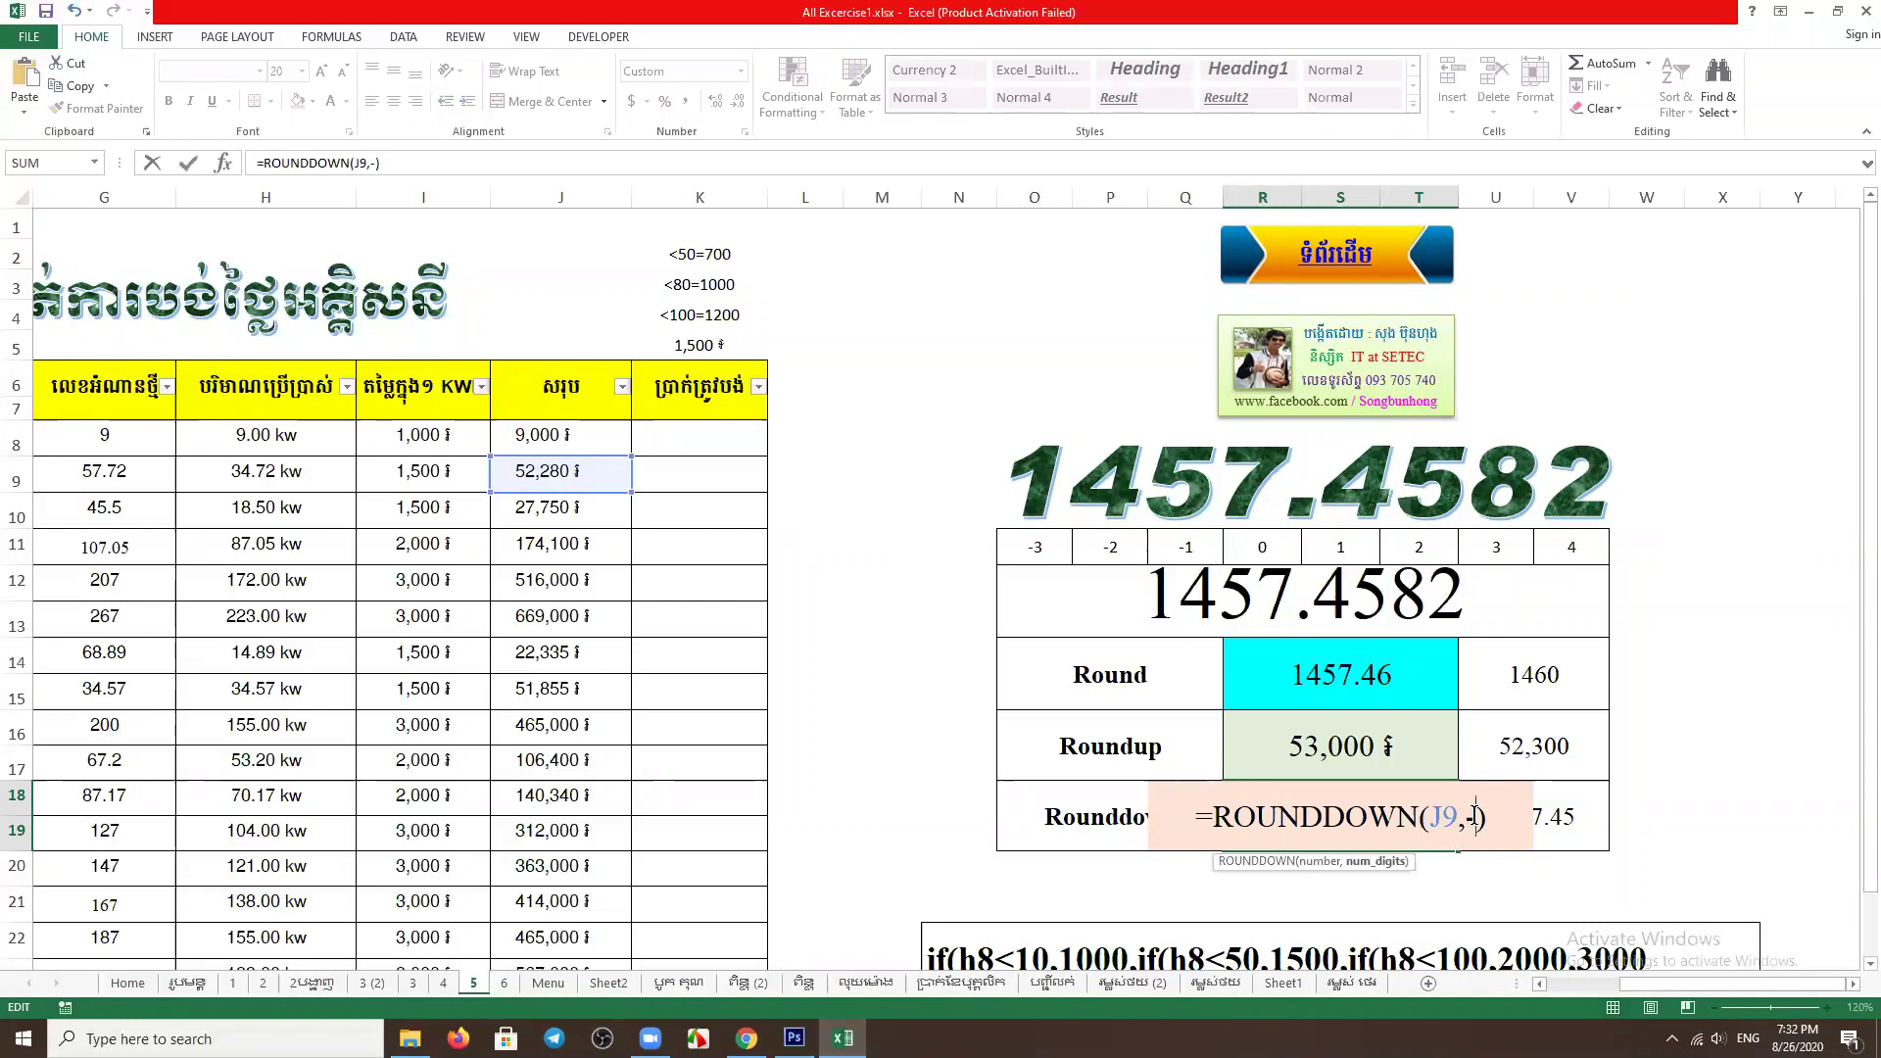
pyautogui.press('Return')
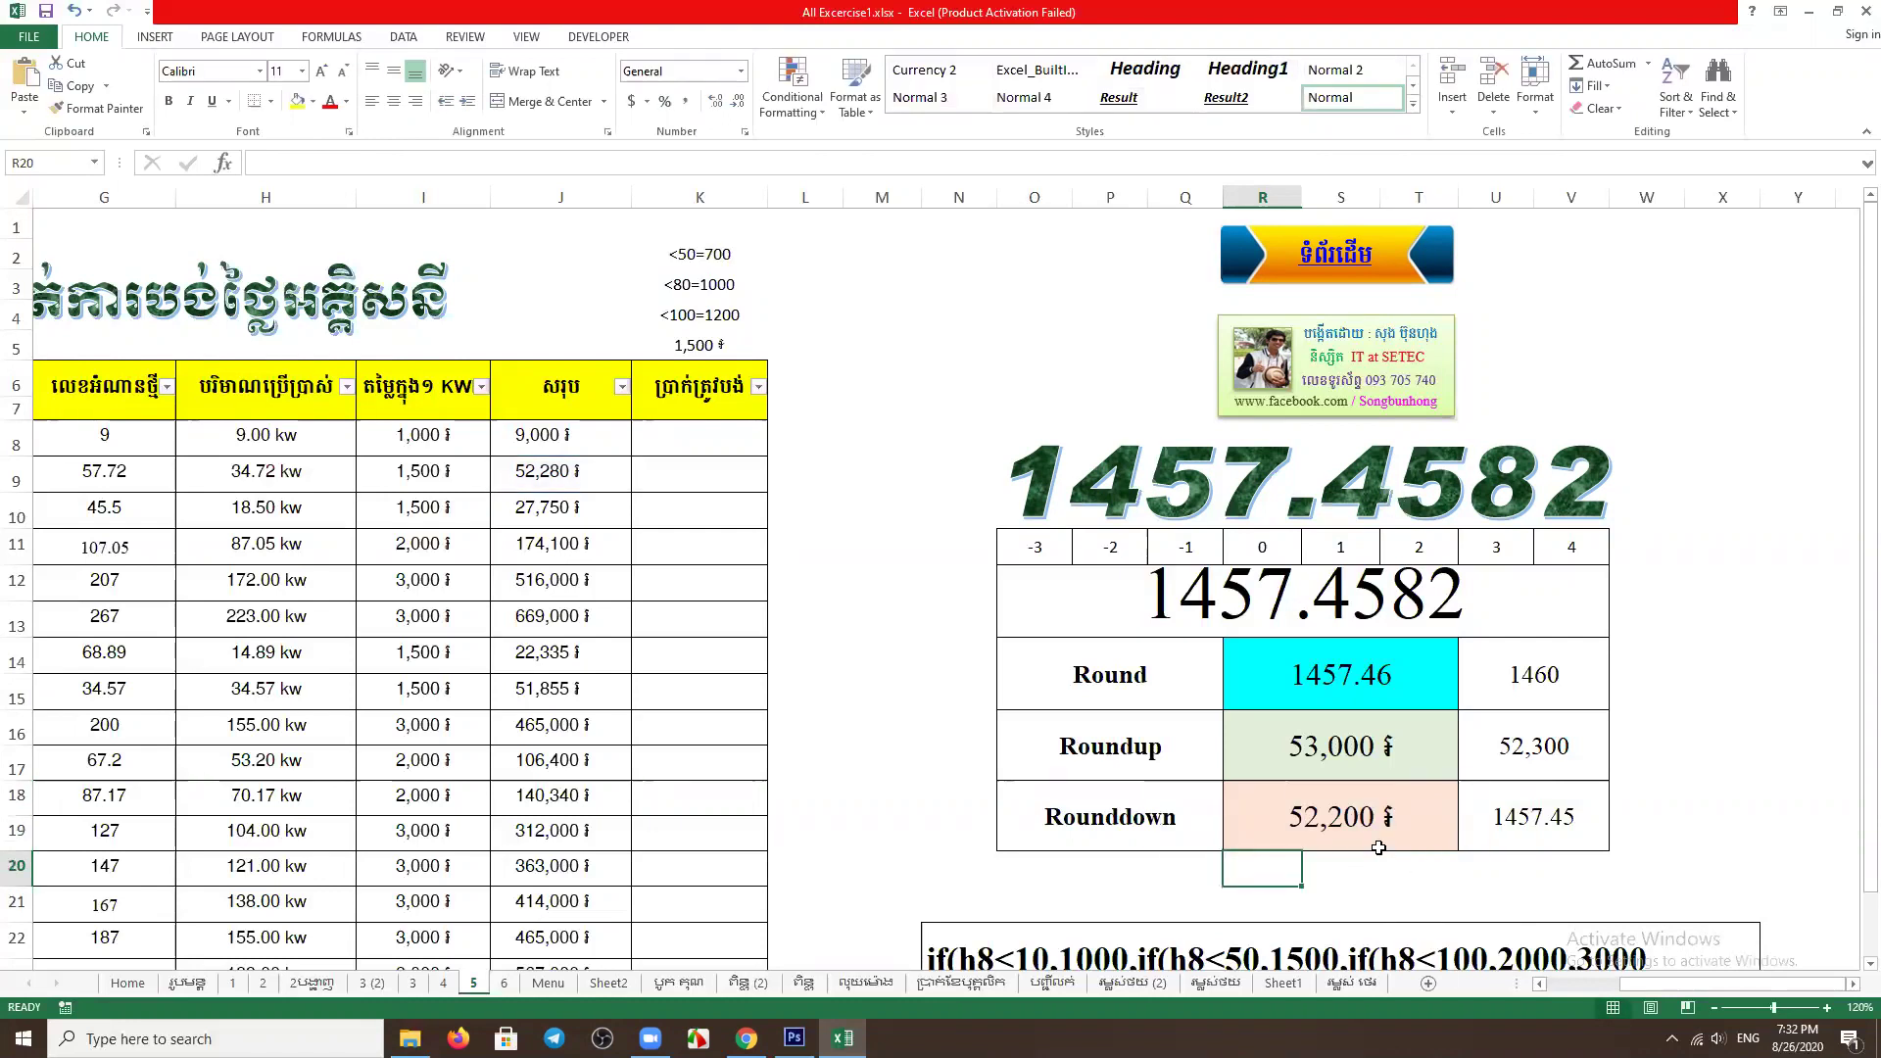
pyautogui.click(1375, 831)
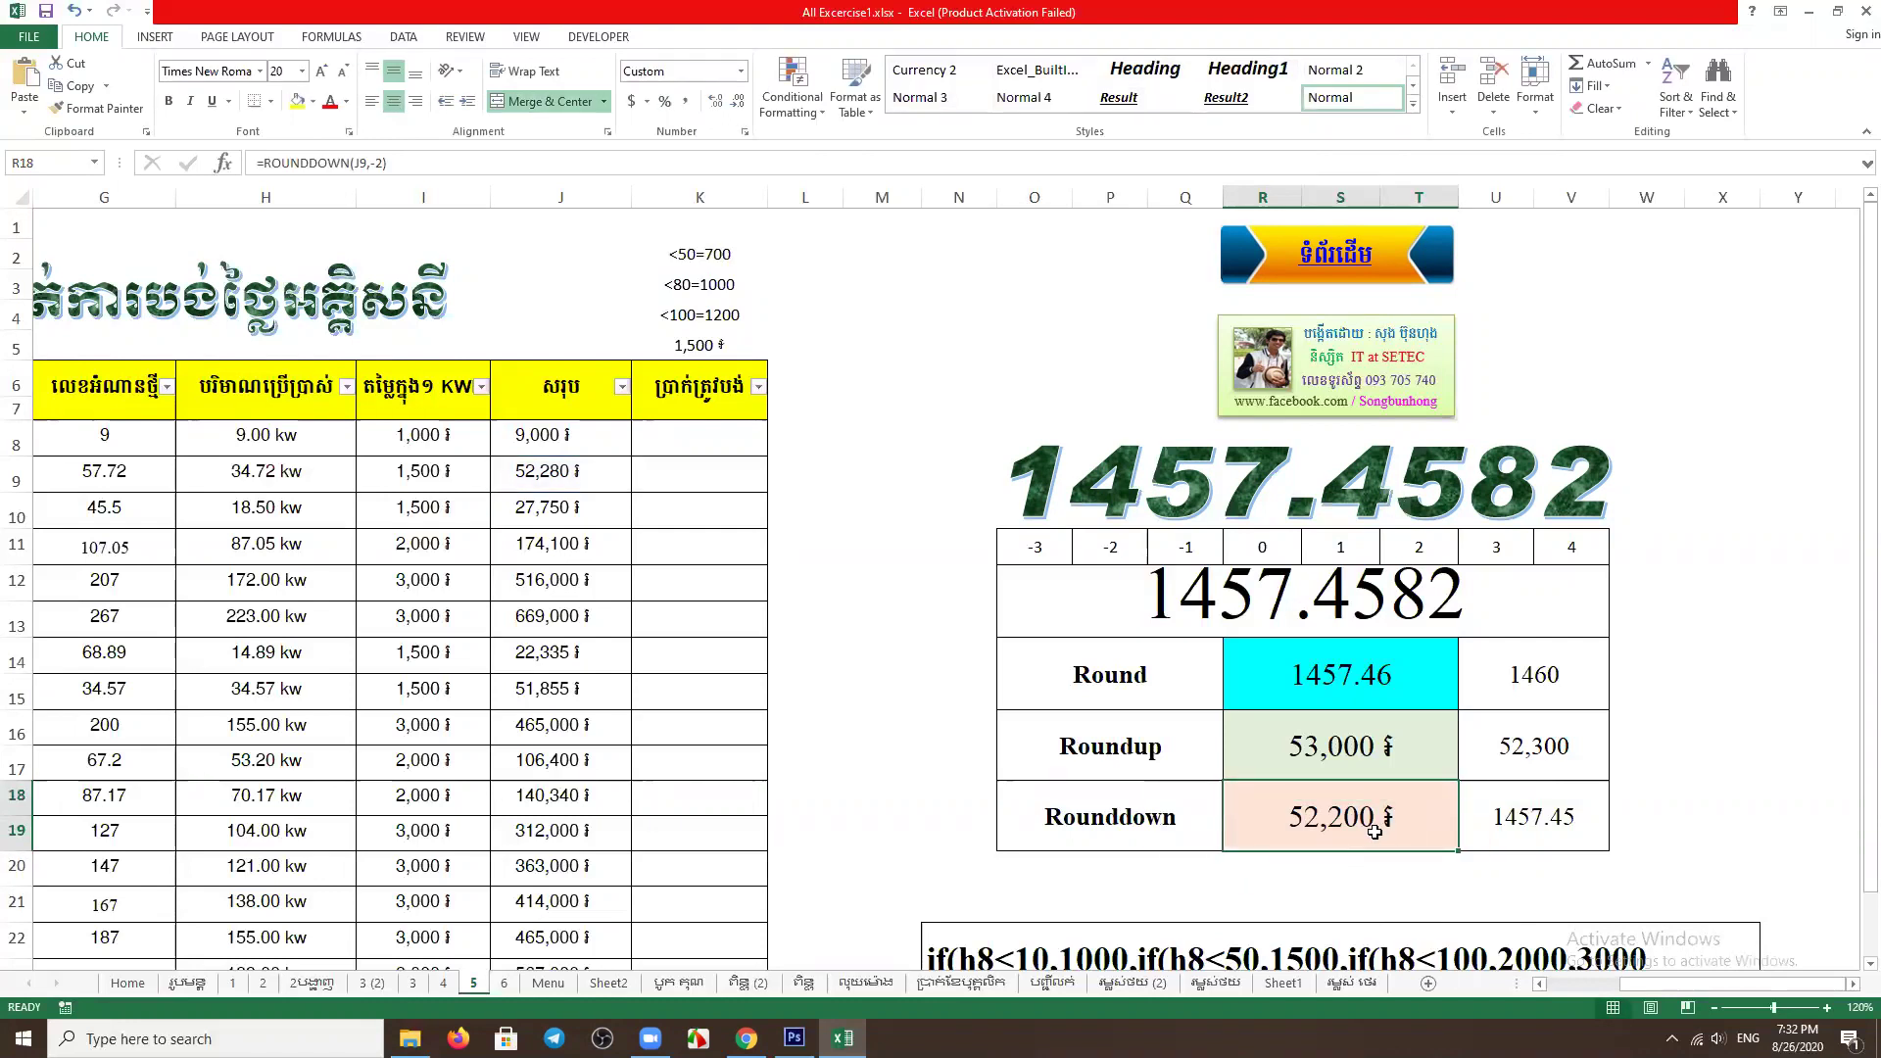
pyautogui.click(1337, 754)
pyautogui.click(1361, 826)
pyautogui.click(726, 431)
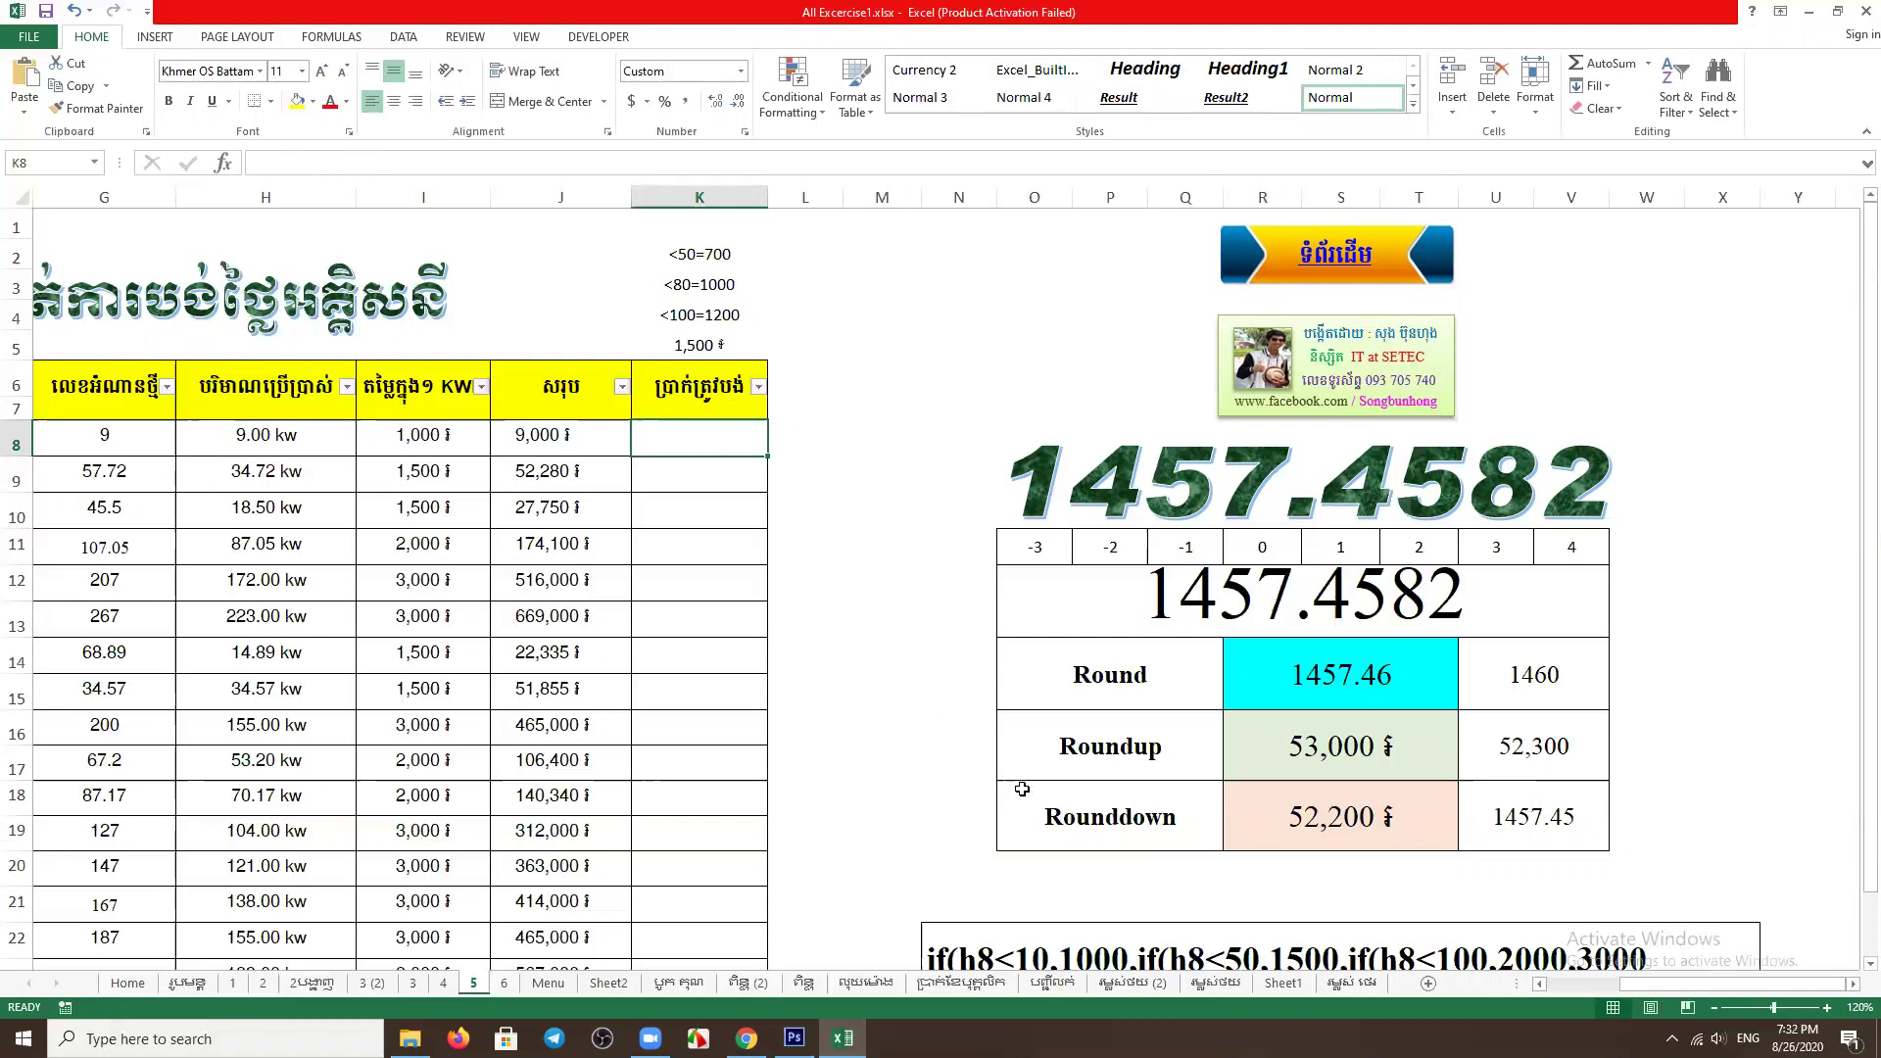
# Enter =ROUNDDOWN(J8,-2) in K8 to round the first total down to 9,000.
pyautogui.write('=round')
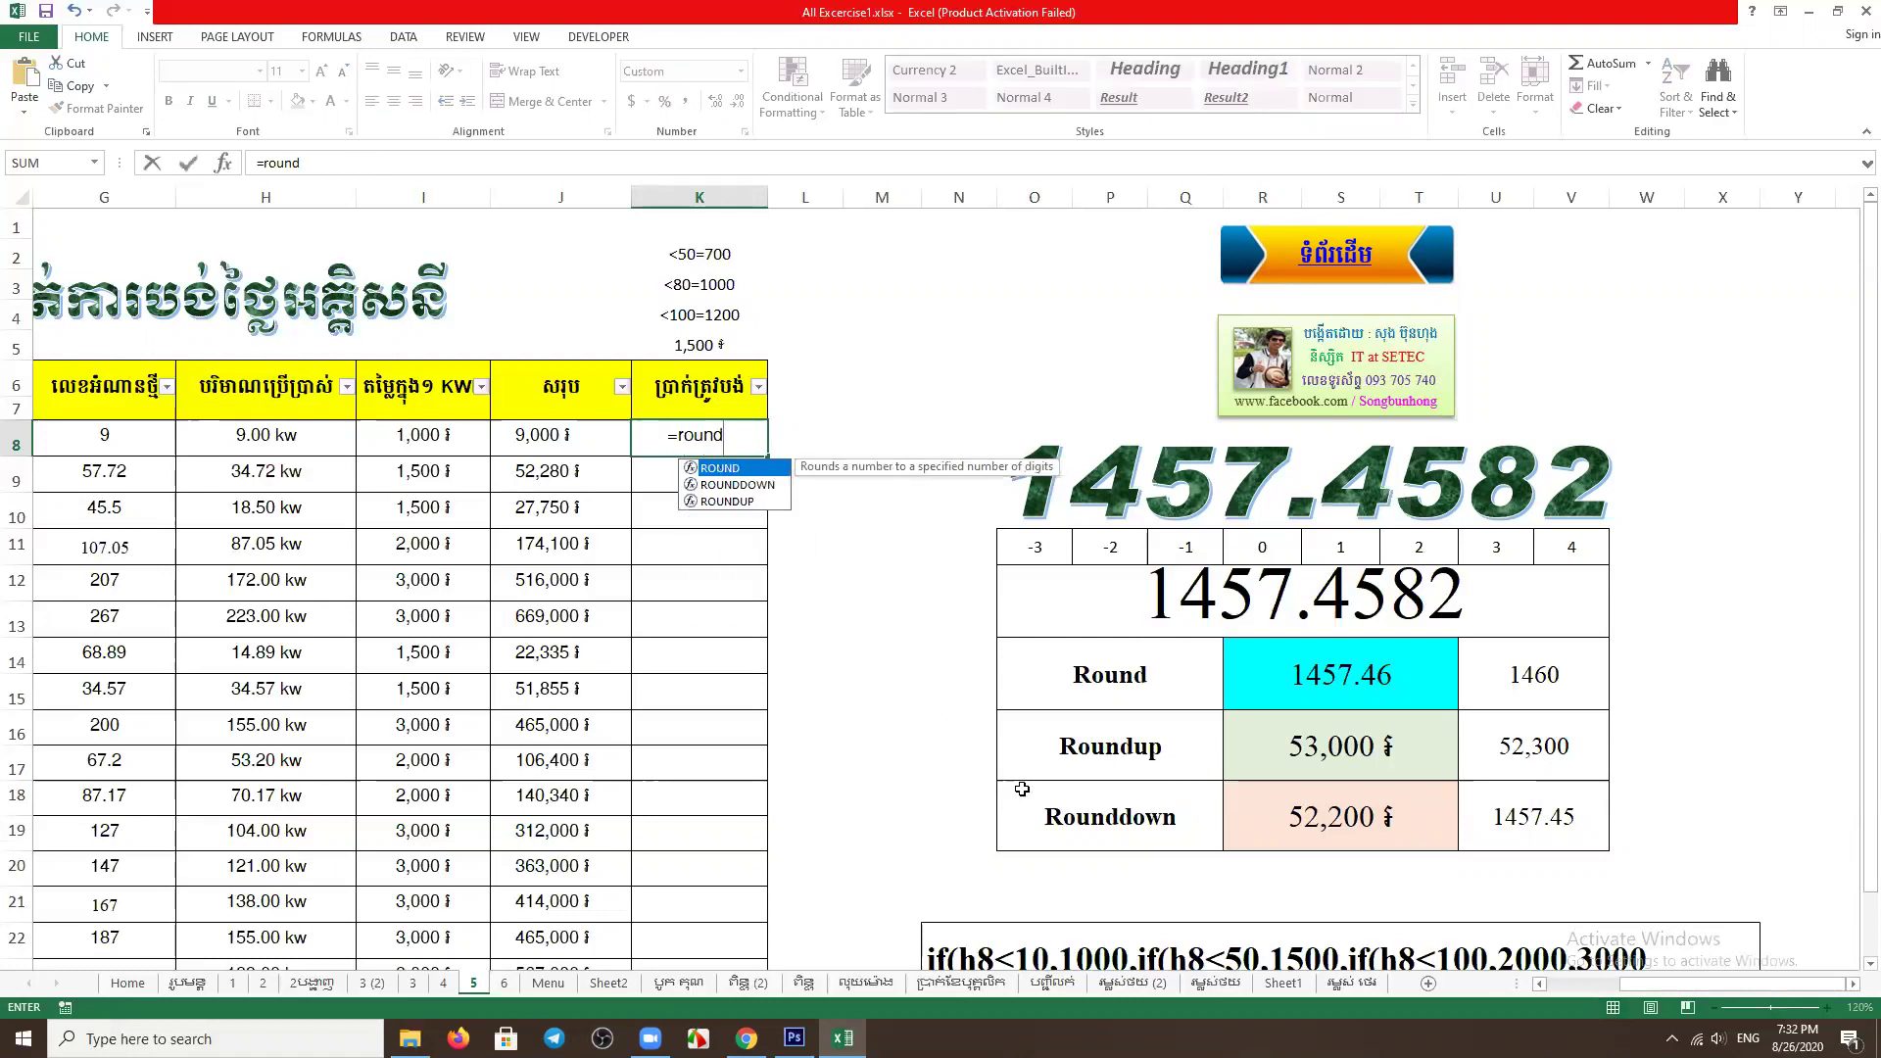
pyautogui.press('Down')
pyautogui.press('Down')
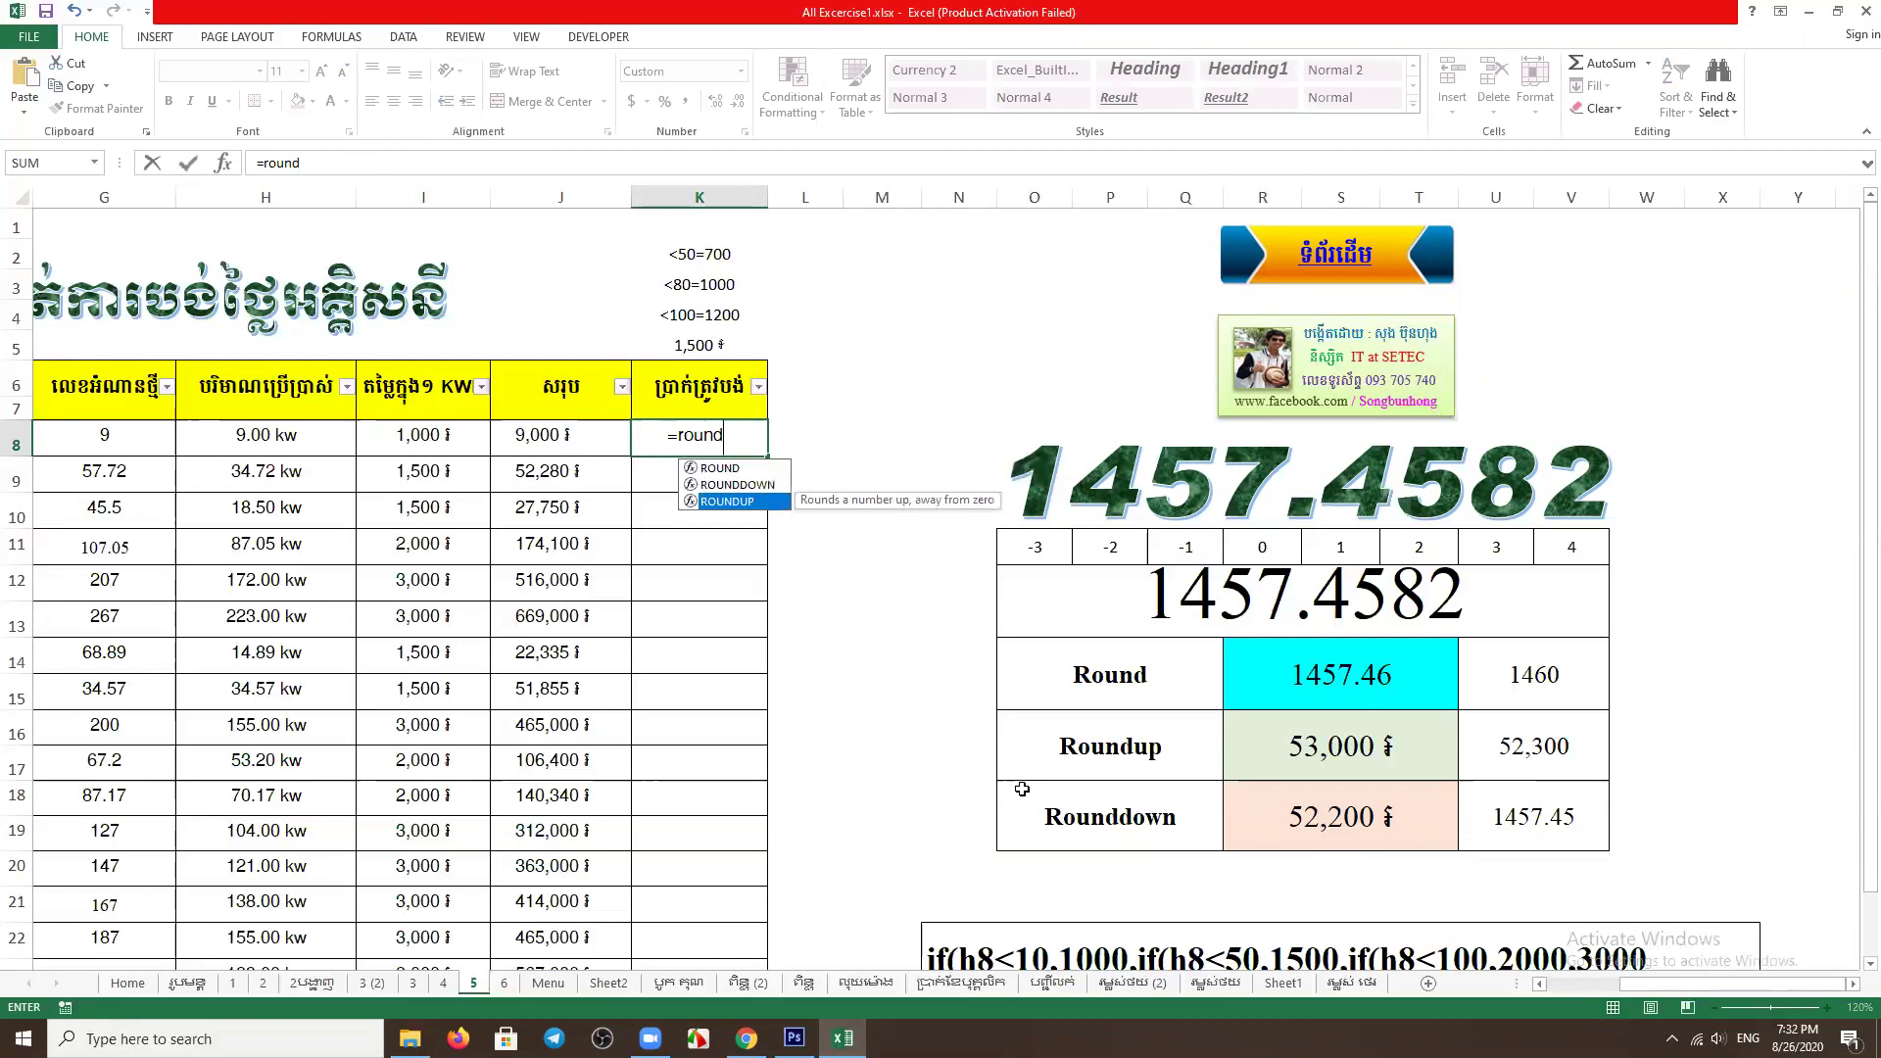
pyautogui.press('Up')
pyautogui.press('Tab')
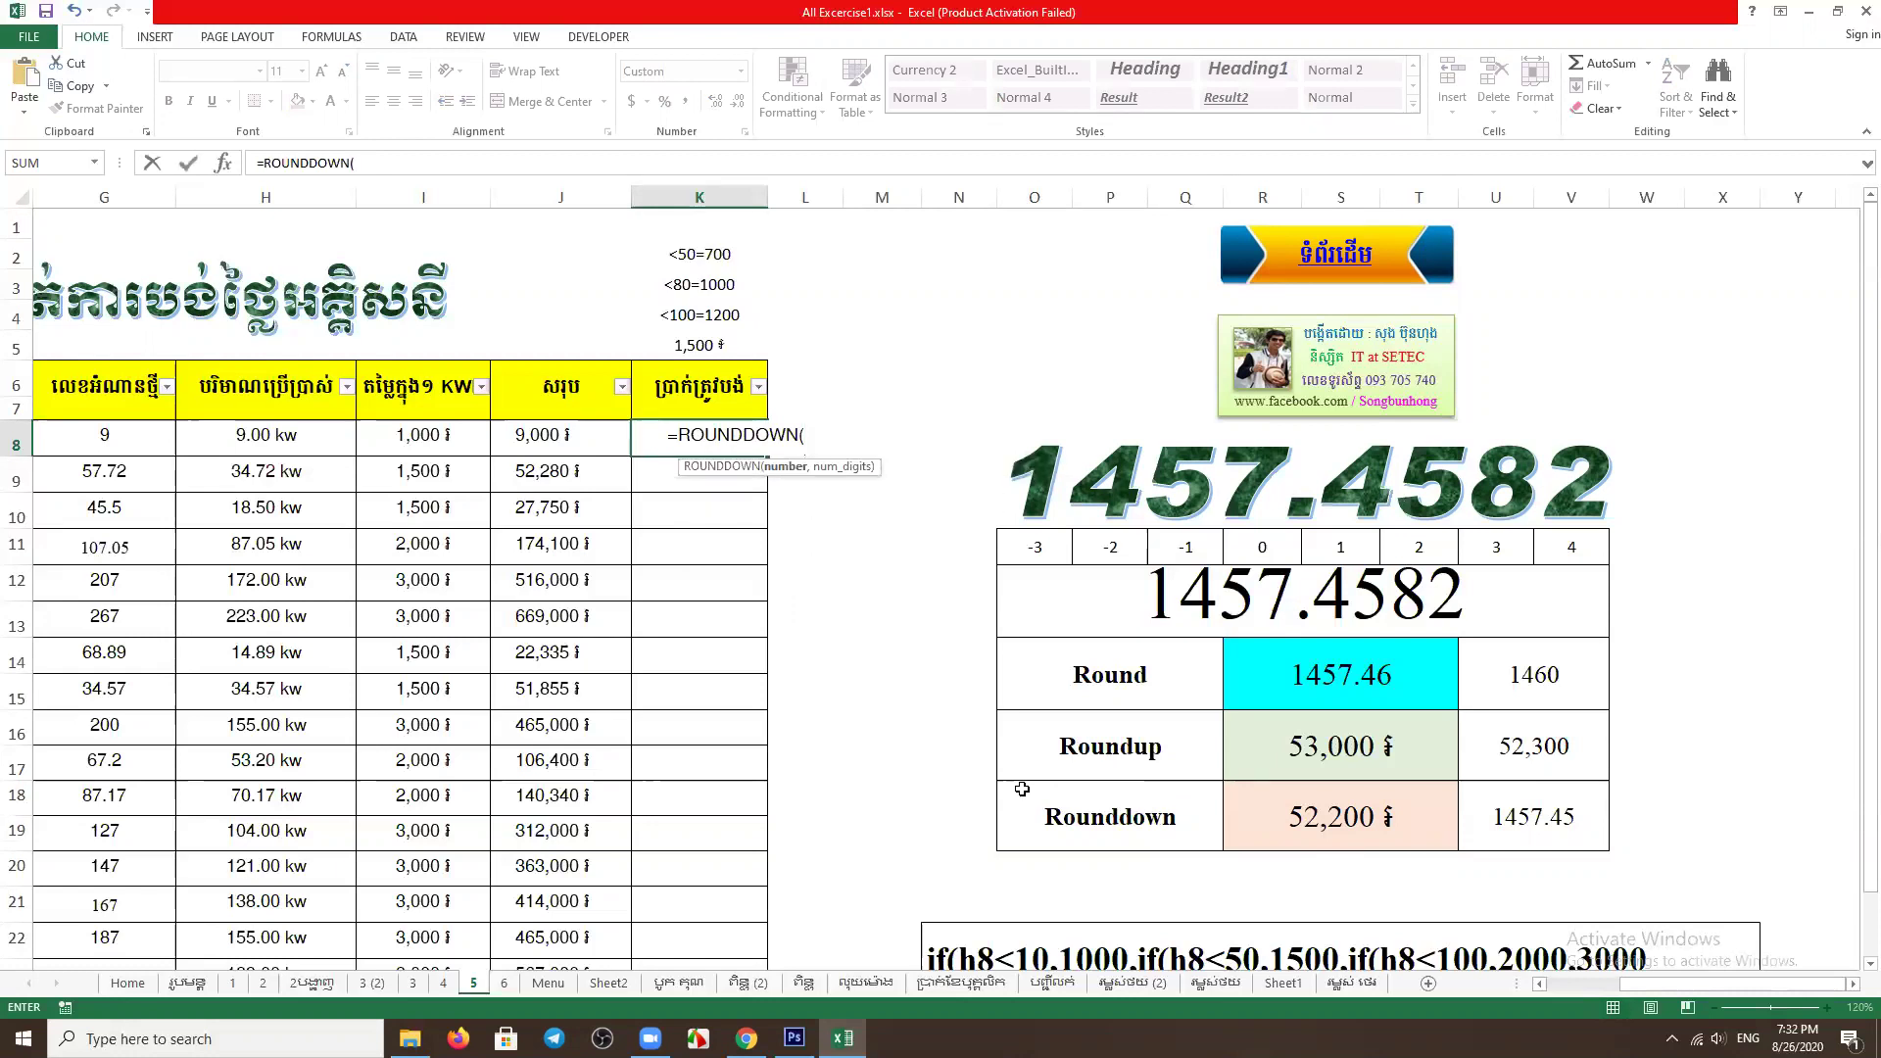
pyautogui.click(545, 437)
pyautogui.write(',000 ៛')
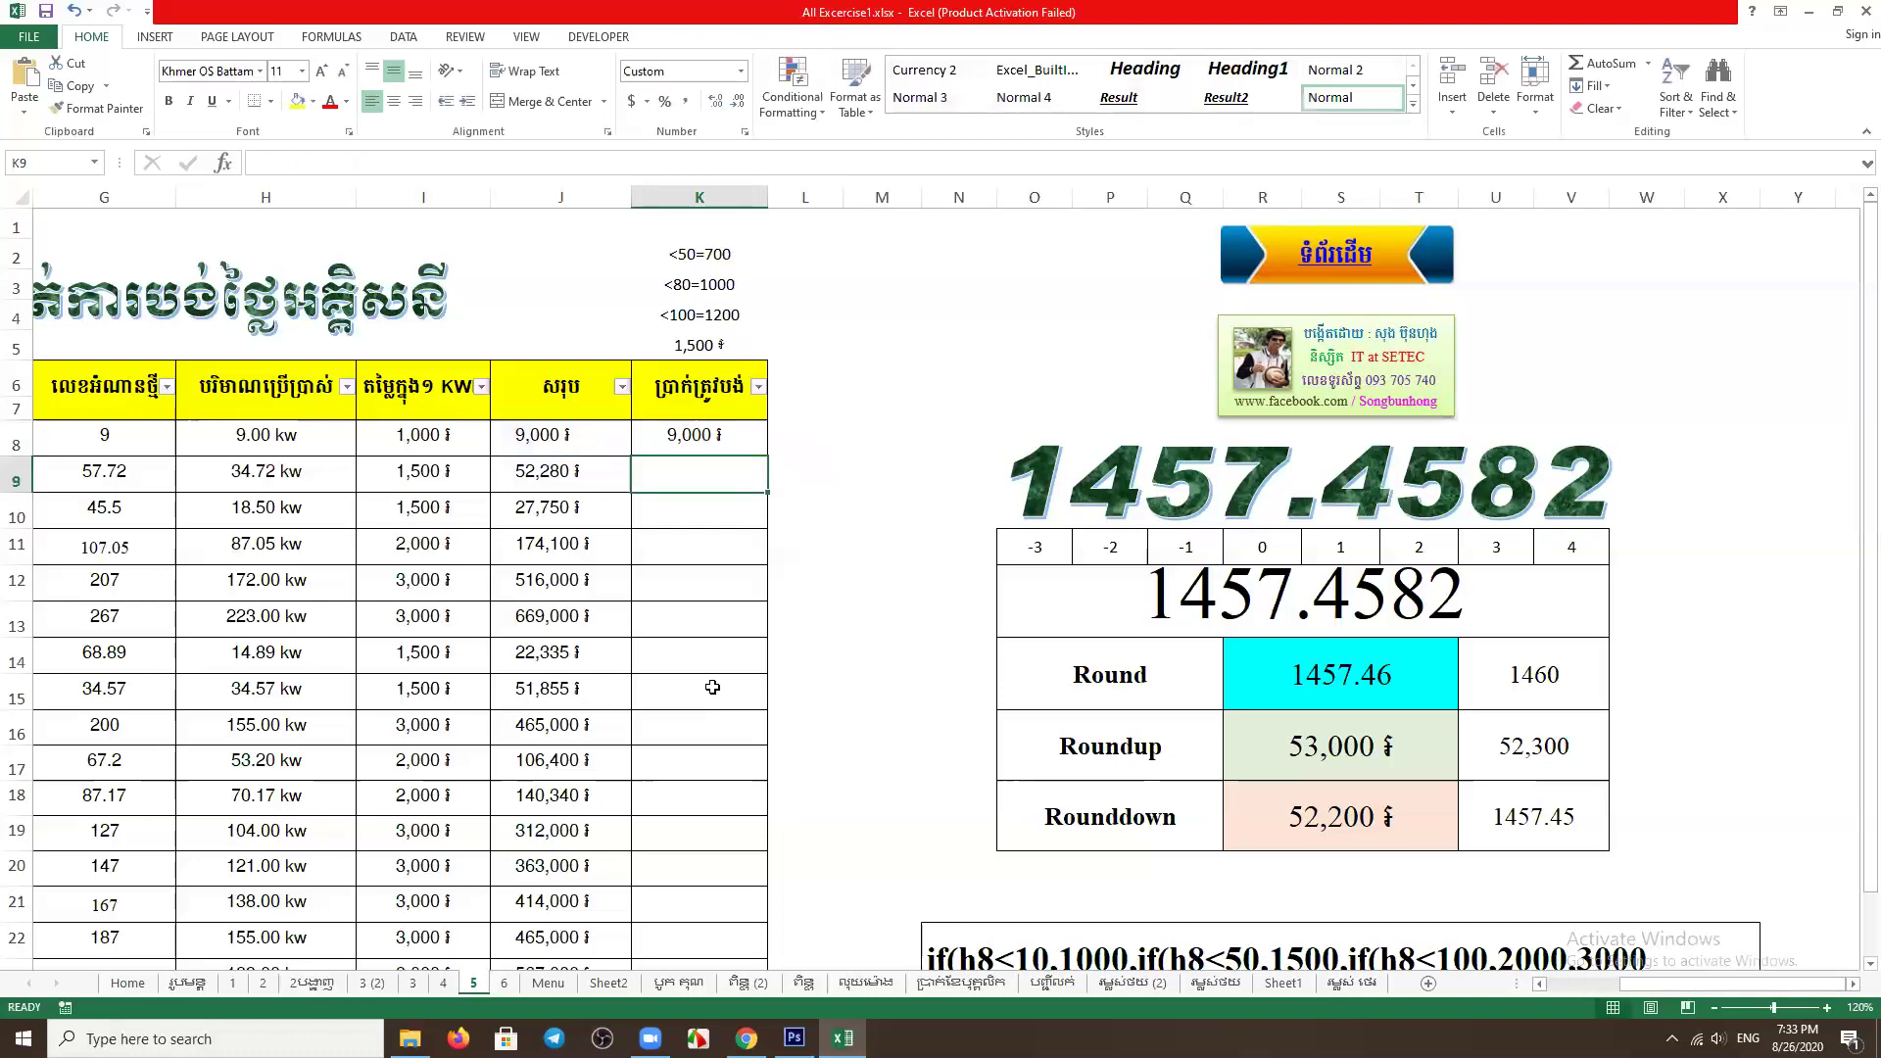
pyautogui.press('Return')
# Fill the K8 formula down column K and check the rounded results.
pyautogui.click(739, 435)
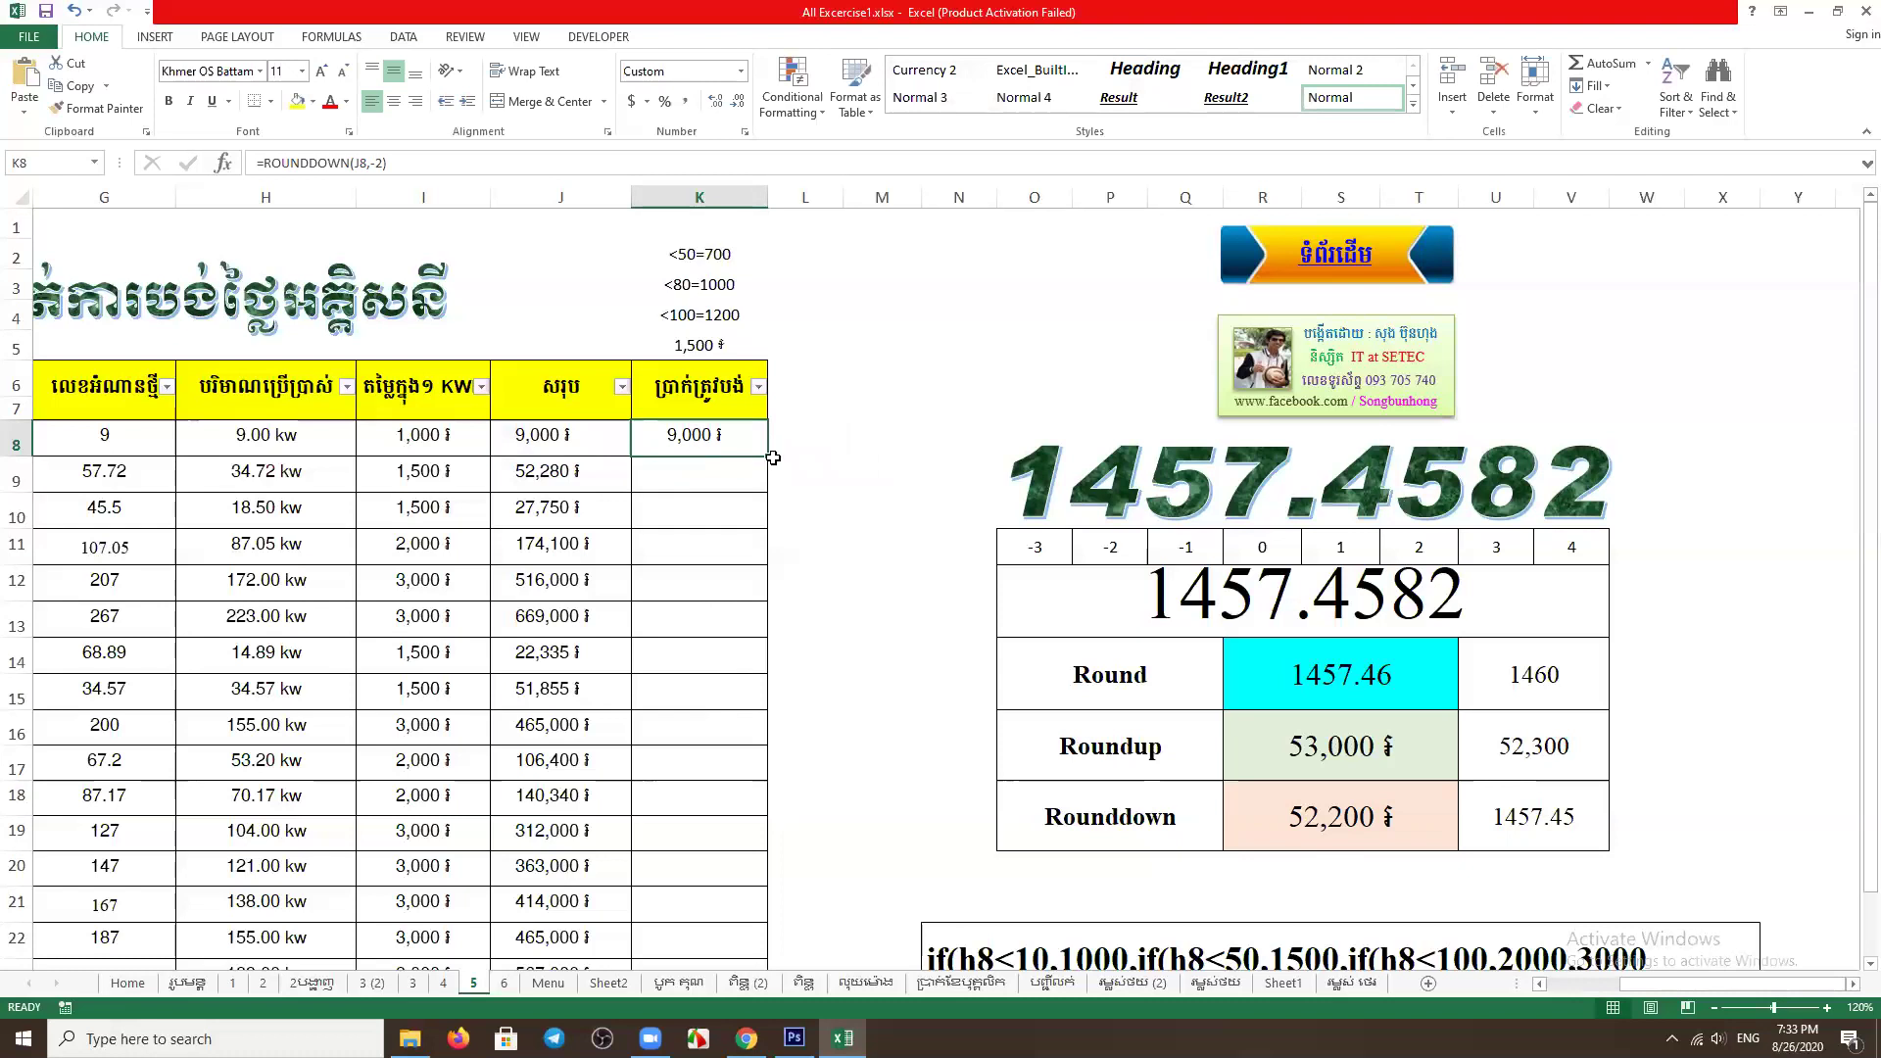
pyautogui.doubleClick(767, 454)
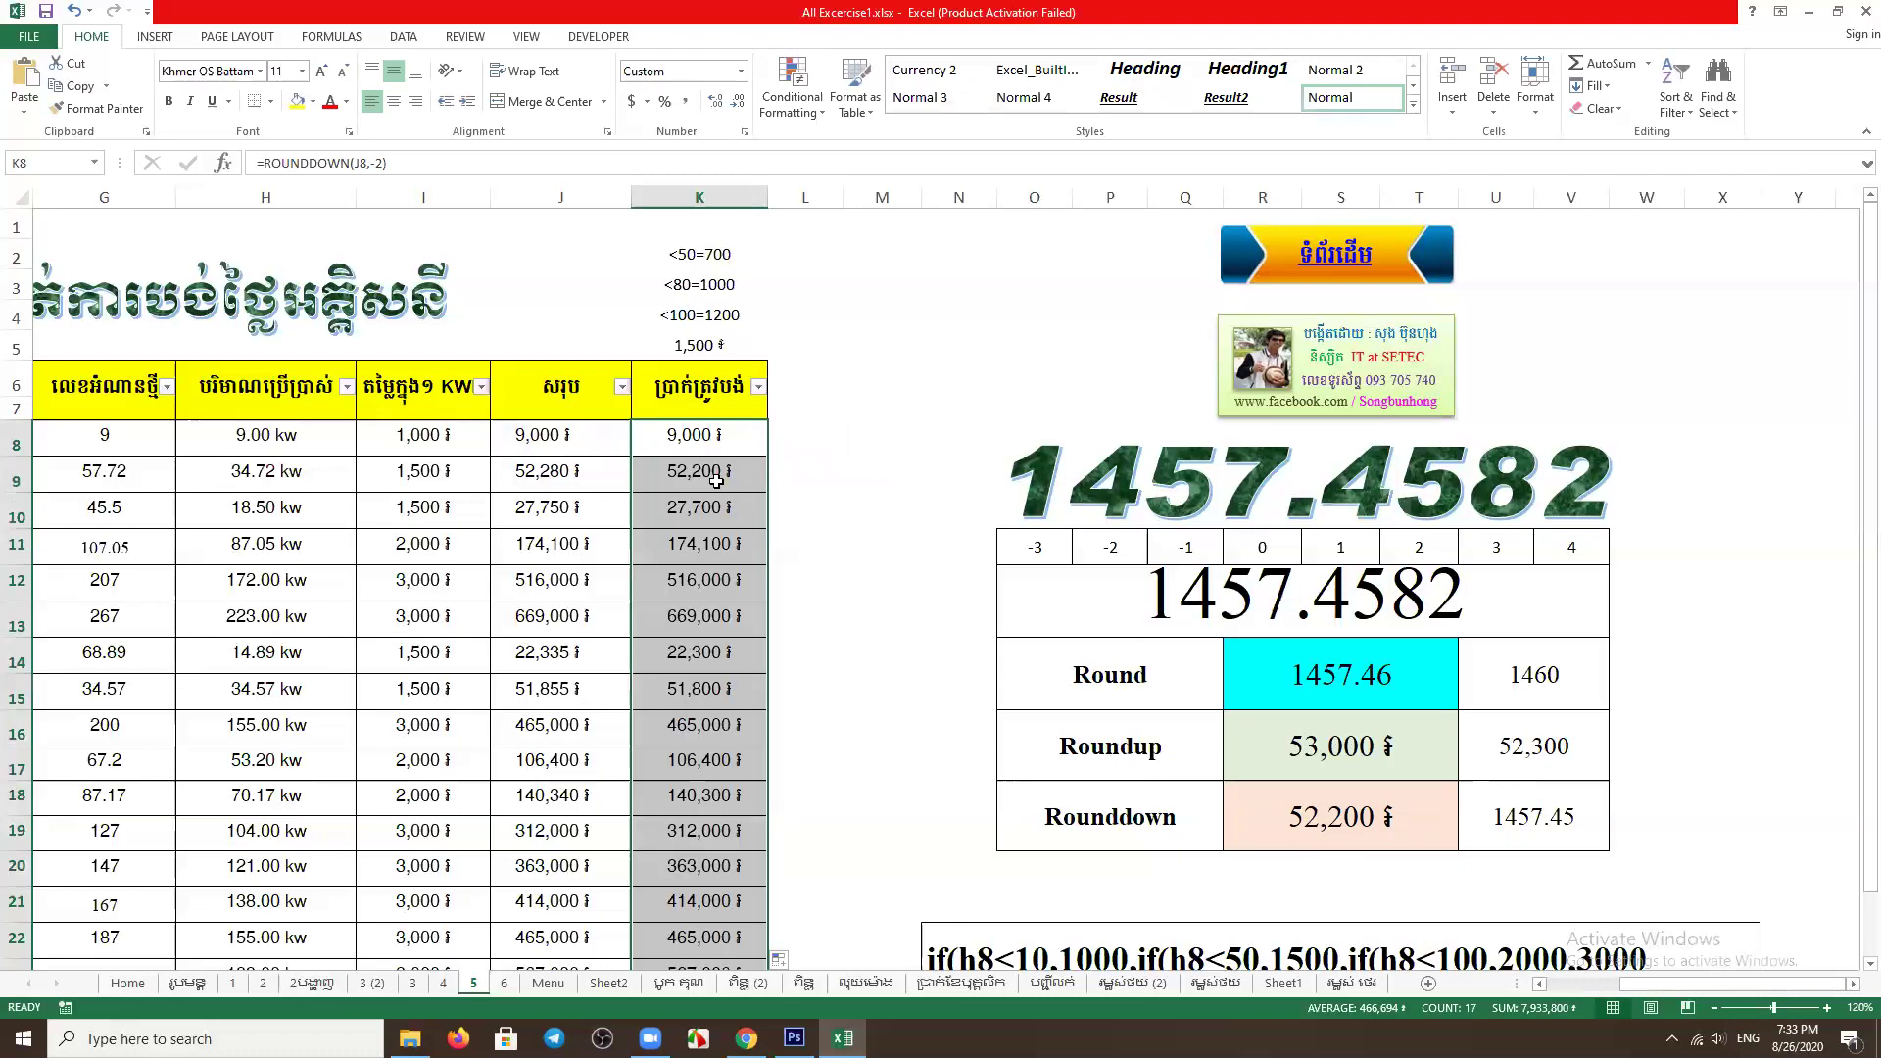
pyautogui.click(717, 481)
pyautogui.click(723, 534)
pyautogui.press('Down')
pyautogui.press('Down')
pyautogui.press('Down')
pyautogui.press('Down')
pyautogui.press('Down')
pyautogui.press('Down')
pyautogui.press('Down')
pyautogui.press('Down')
pyautogui.press('Down')
pyautogui.press('Down')
# Clear the rate notes in K2:K5 above the column K header.
pyautogui.click(851, 855)
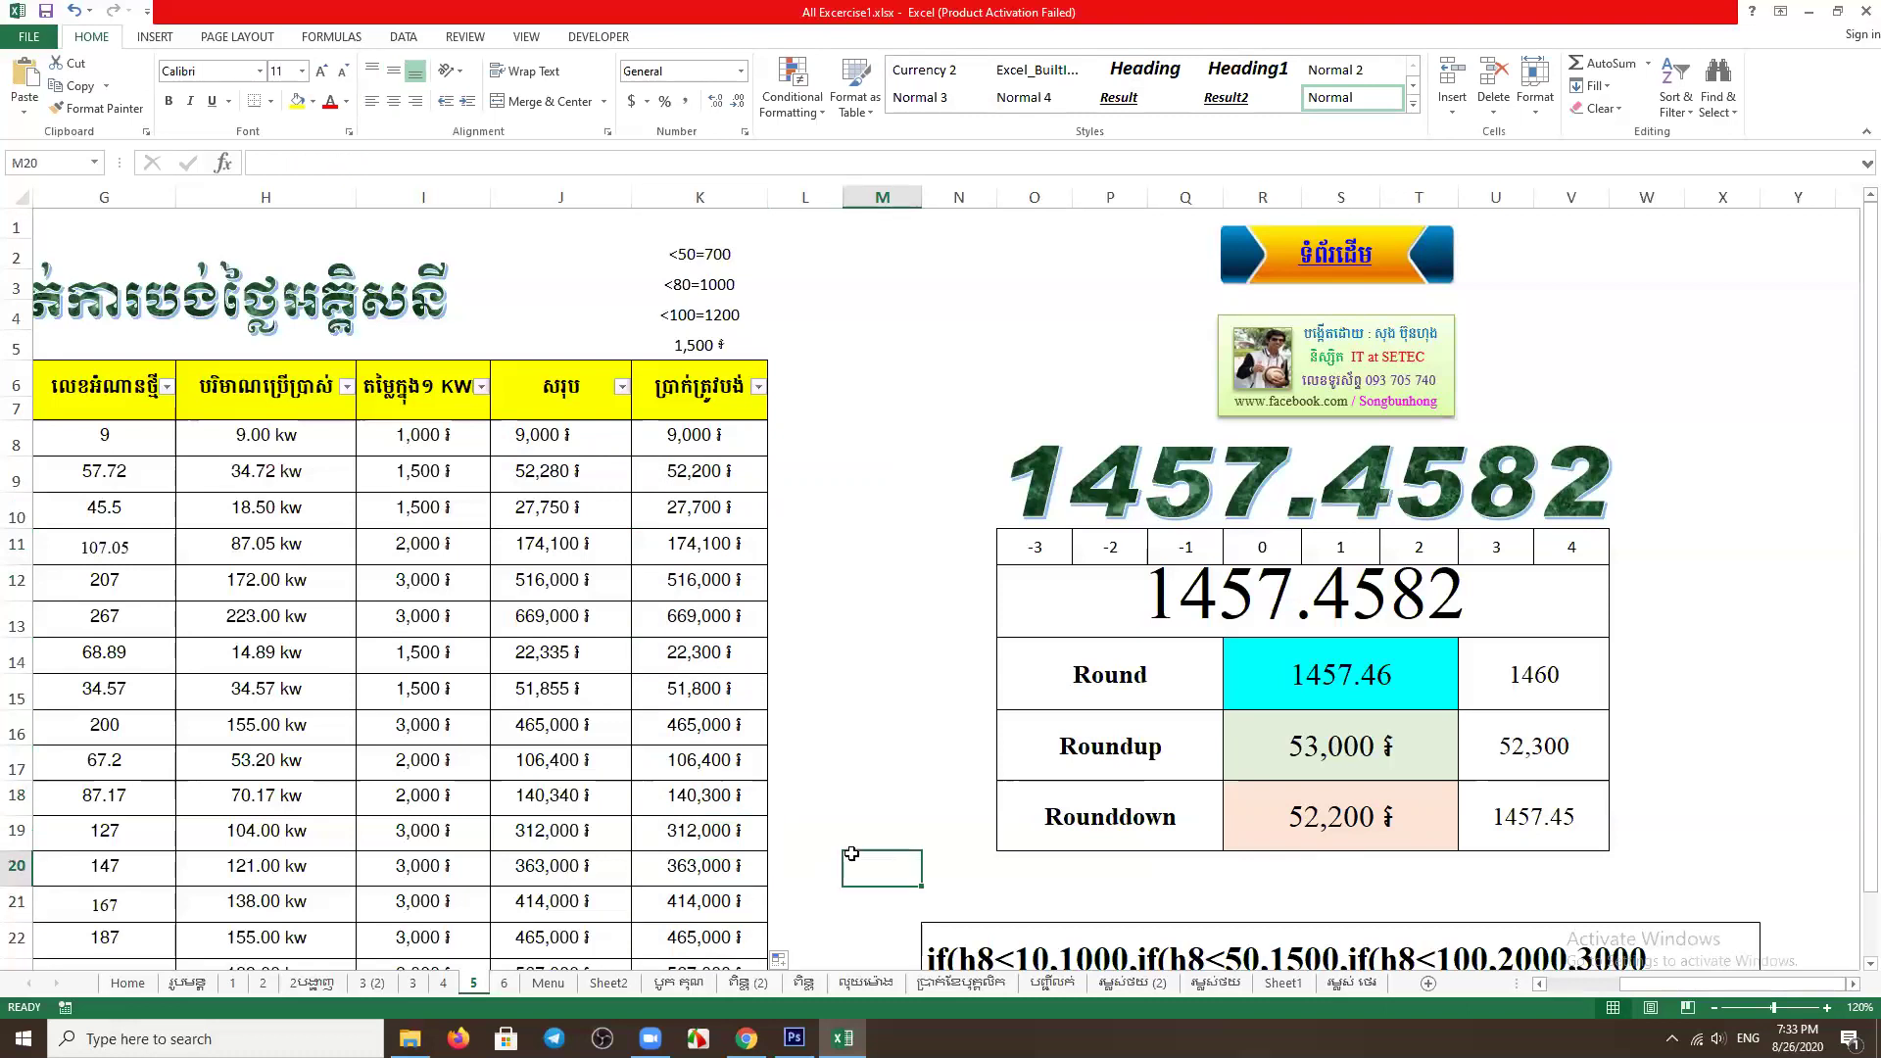
pyautogui.scroll(-2, 851, 854)
pyautogui.scroll(2, 851, 854)
pyautogui.click(906, 402)
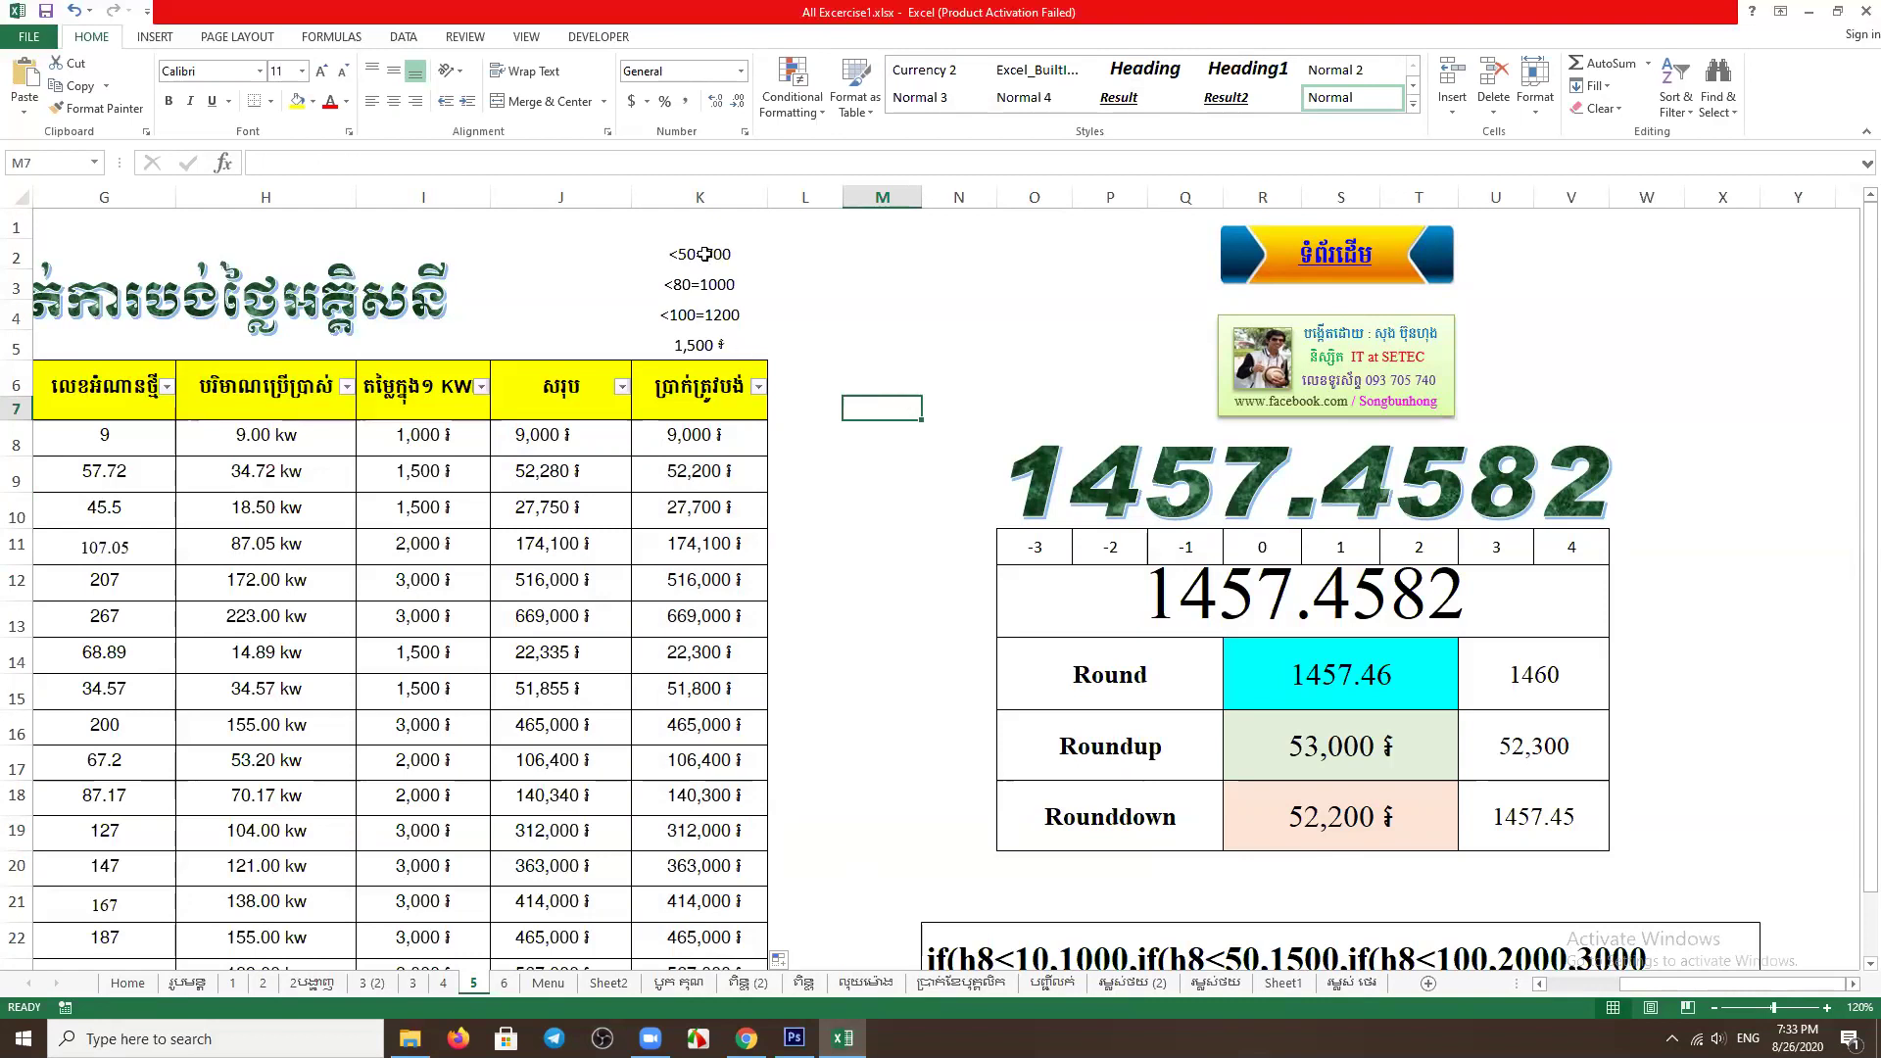
pyautogui.moveTo(704, 254); pyautogui.dragTo(700, 348)
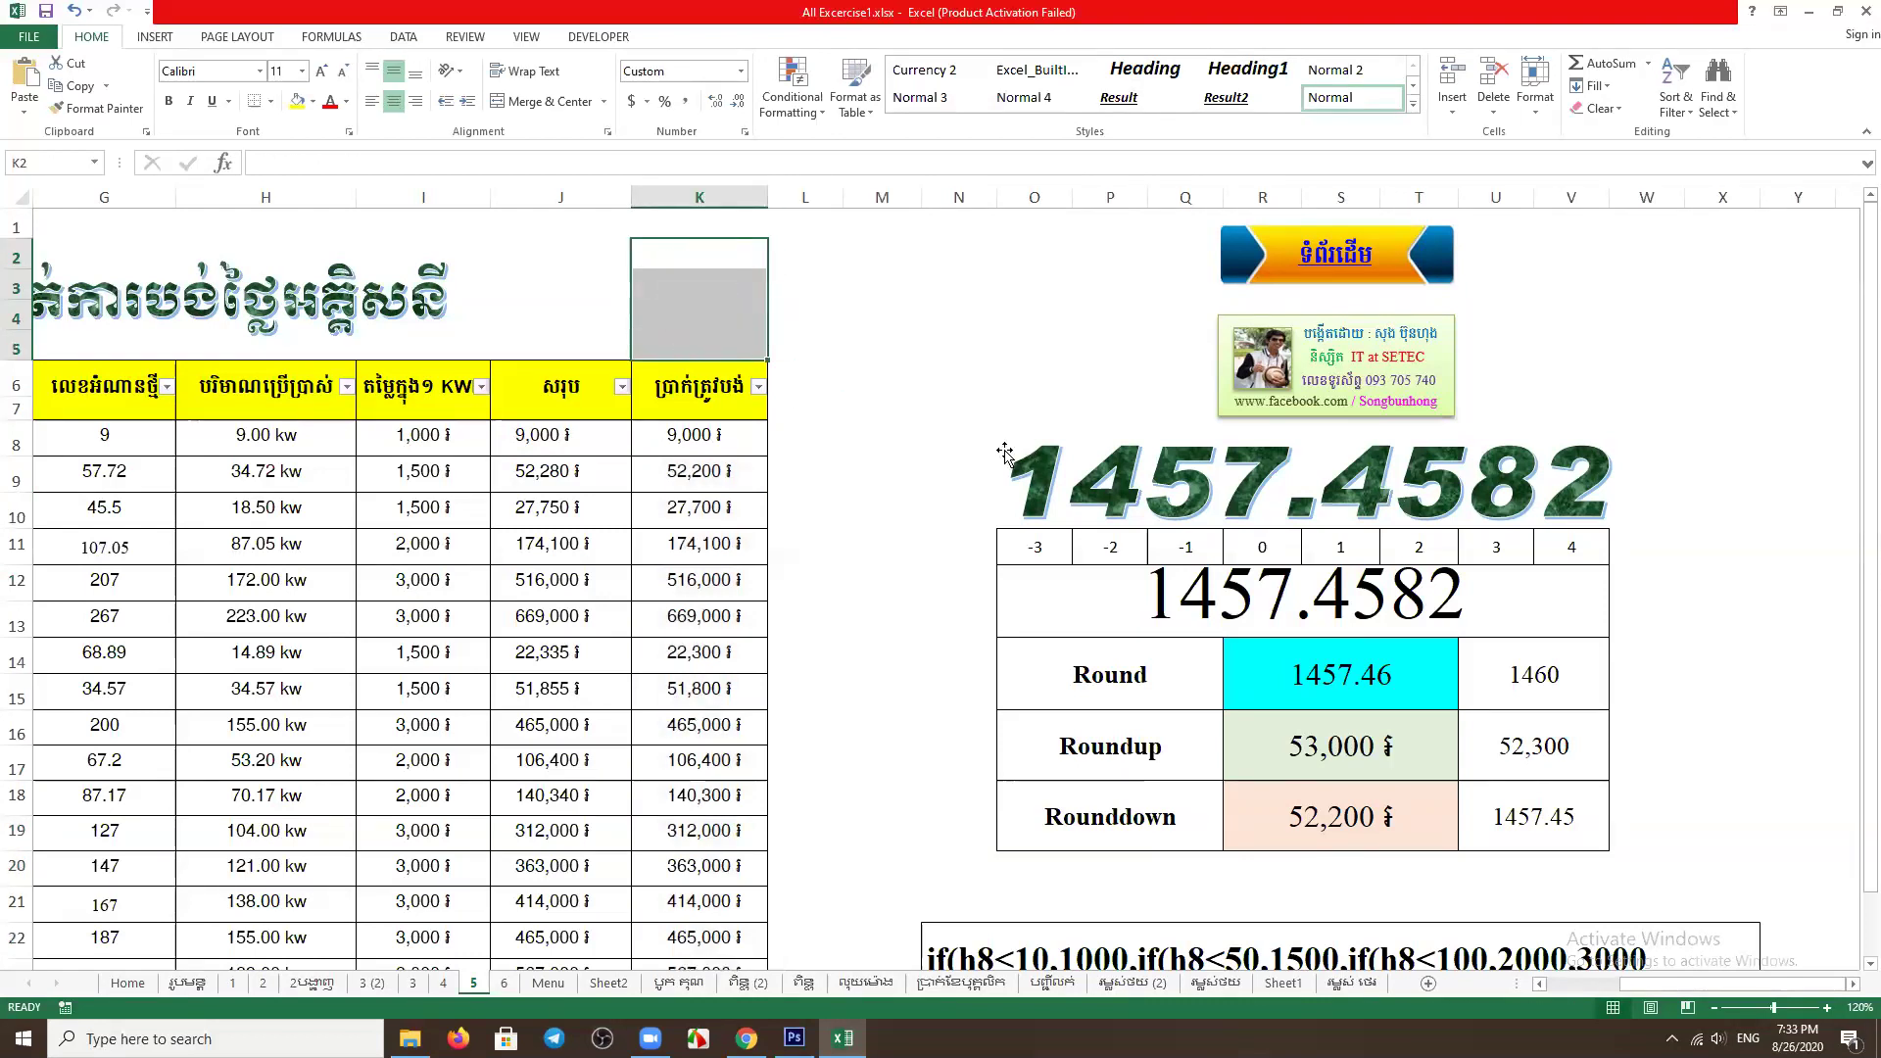
pyautogui.click(893, 438)
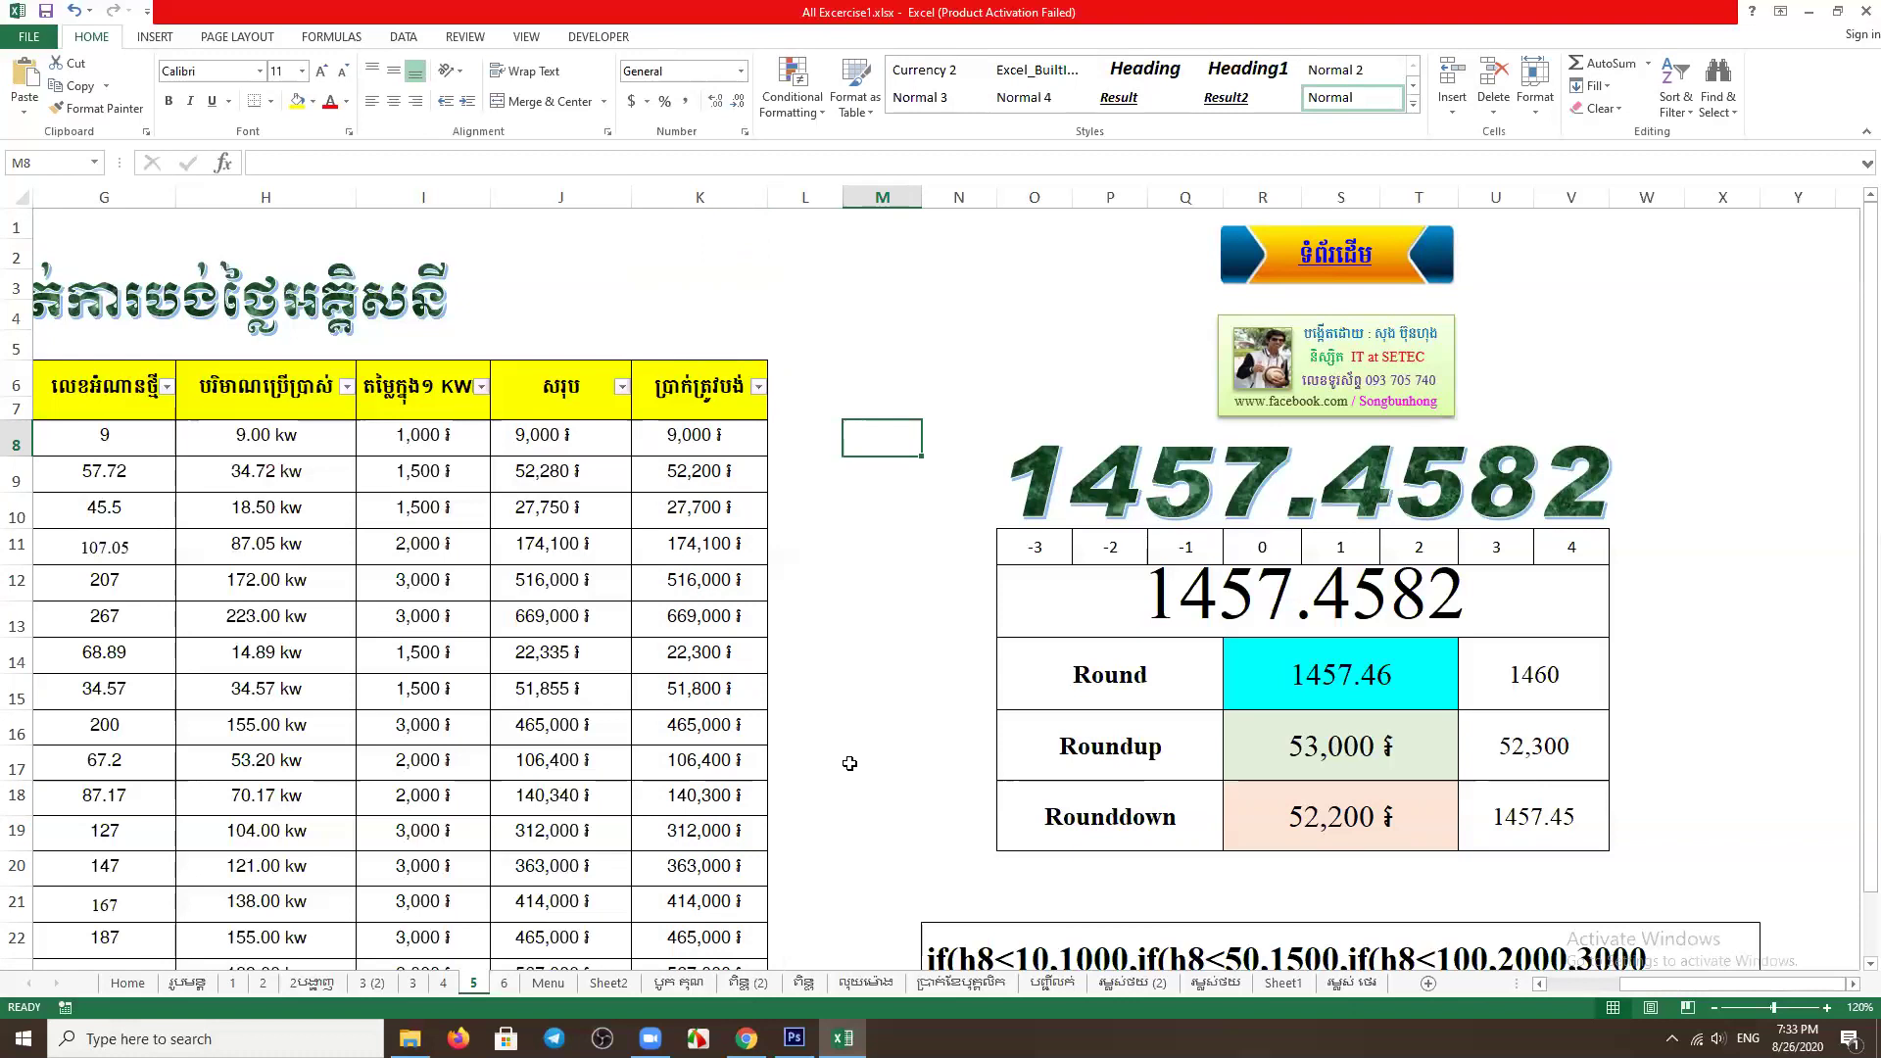
pyautogui.click(1118, 667)
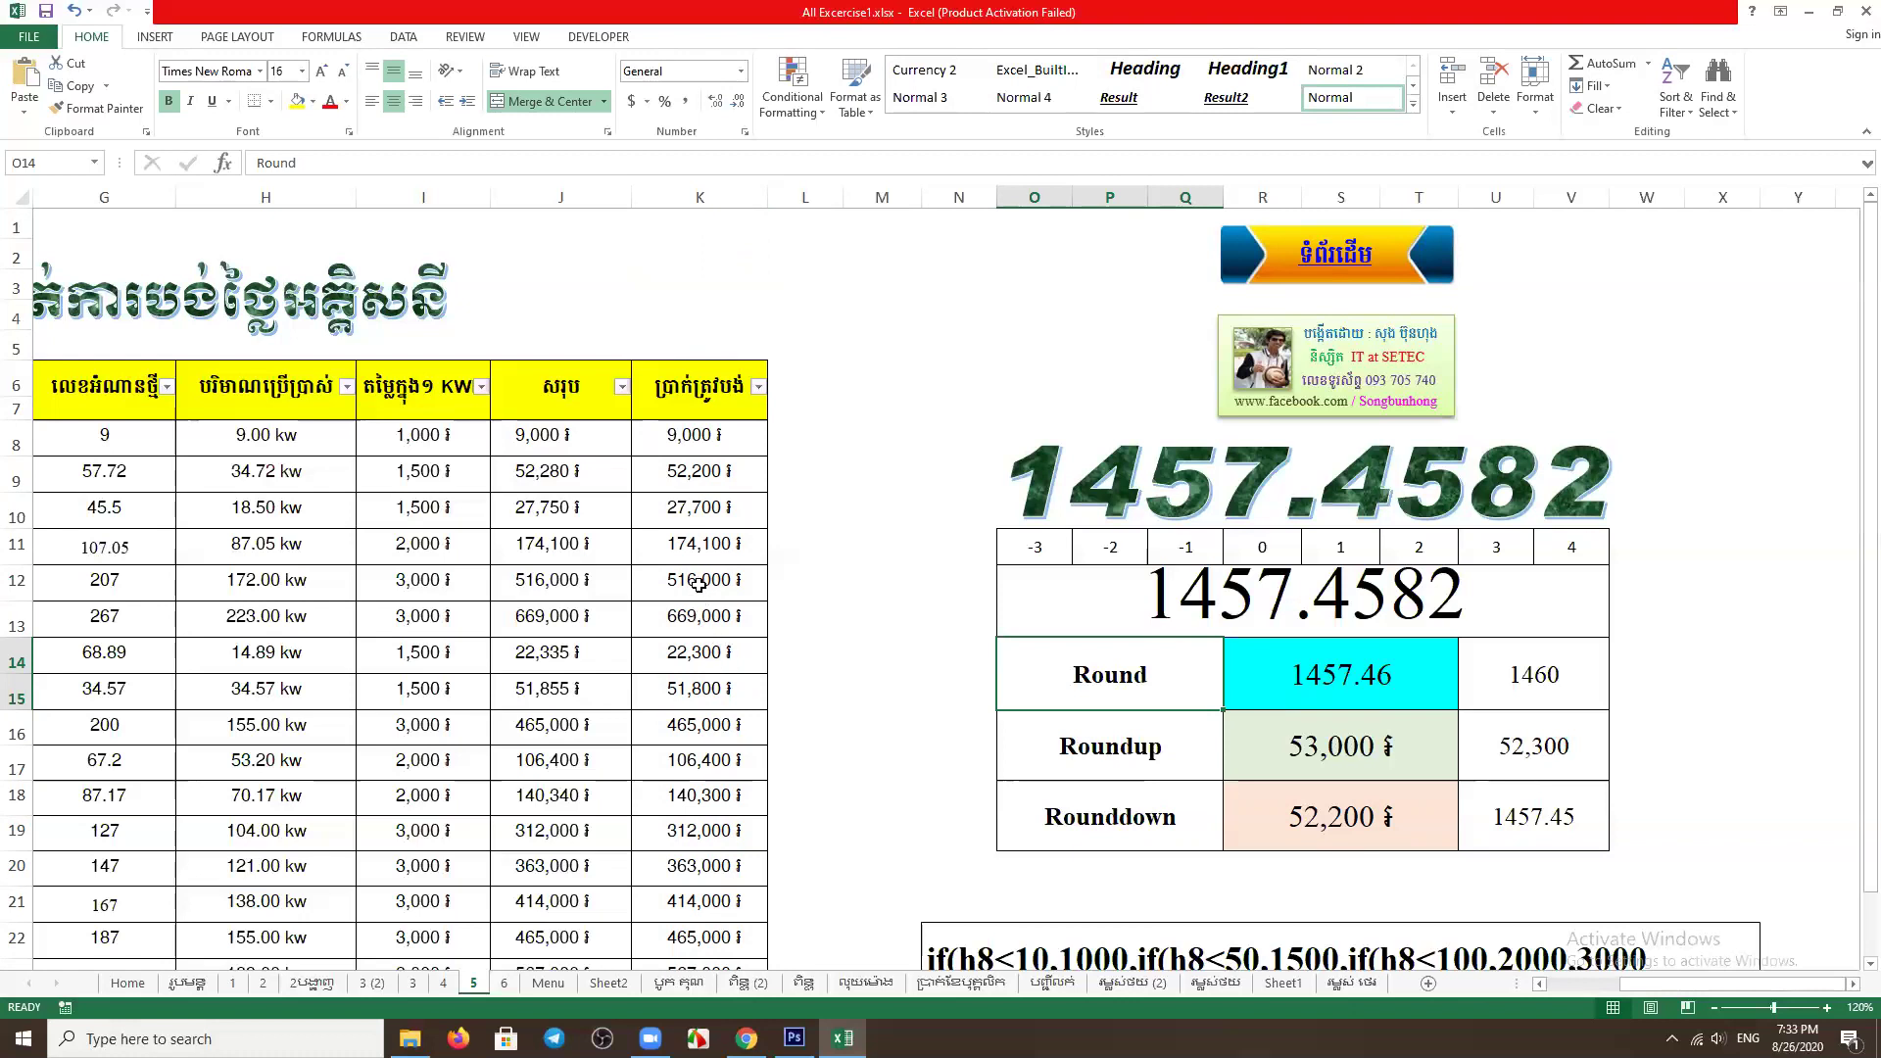
# Replace the Round result with =ROUND(J9,-3).
pyautogui.click(548, 512)
pyautogui.click(1325, 690)
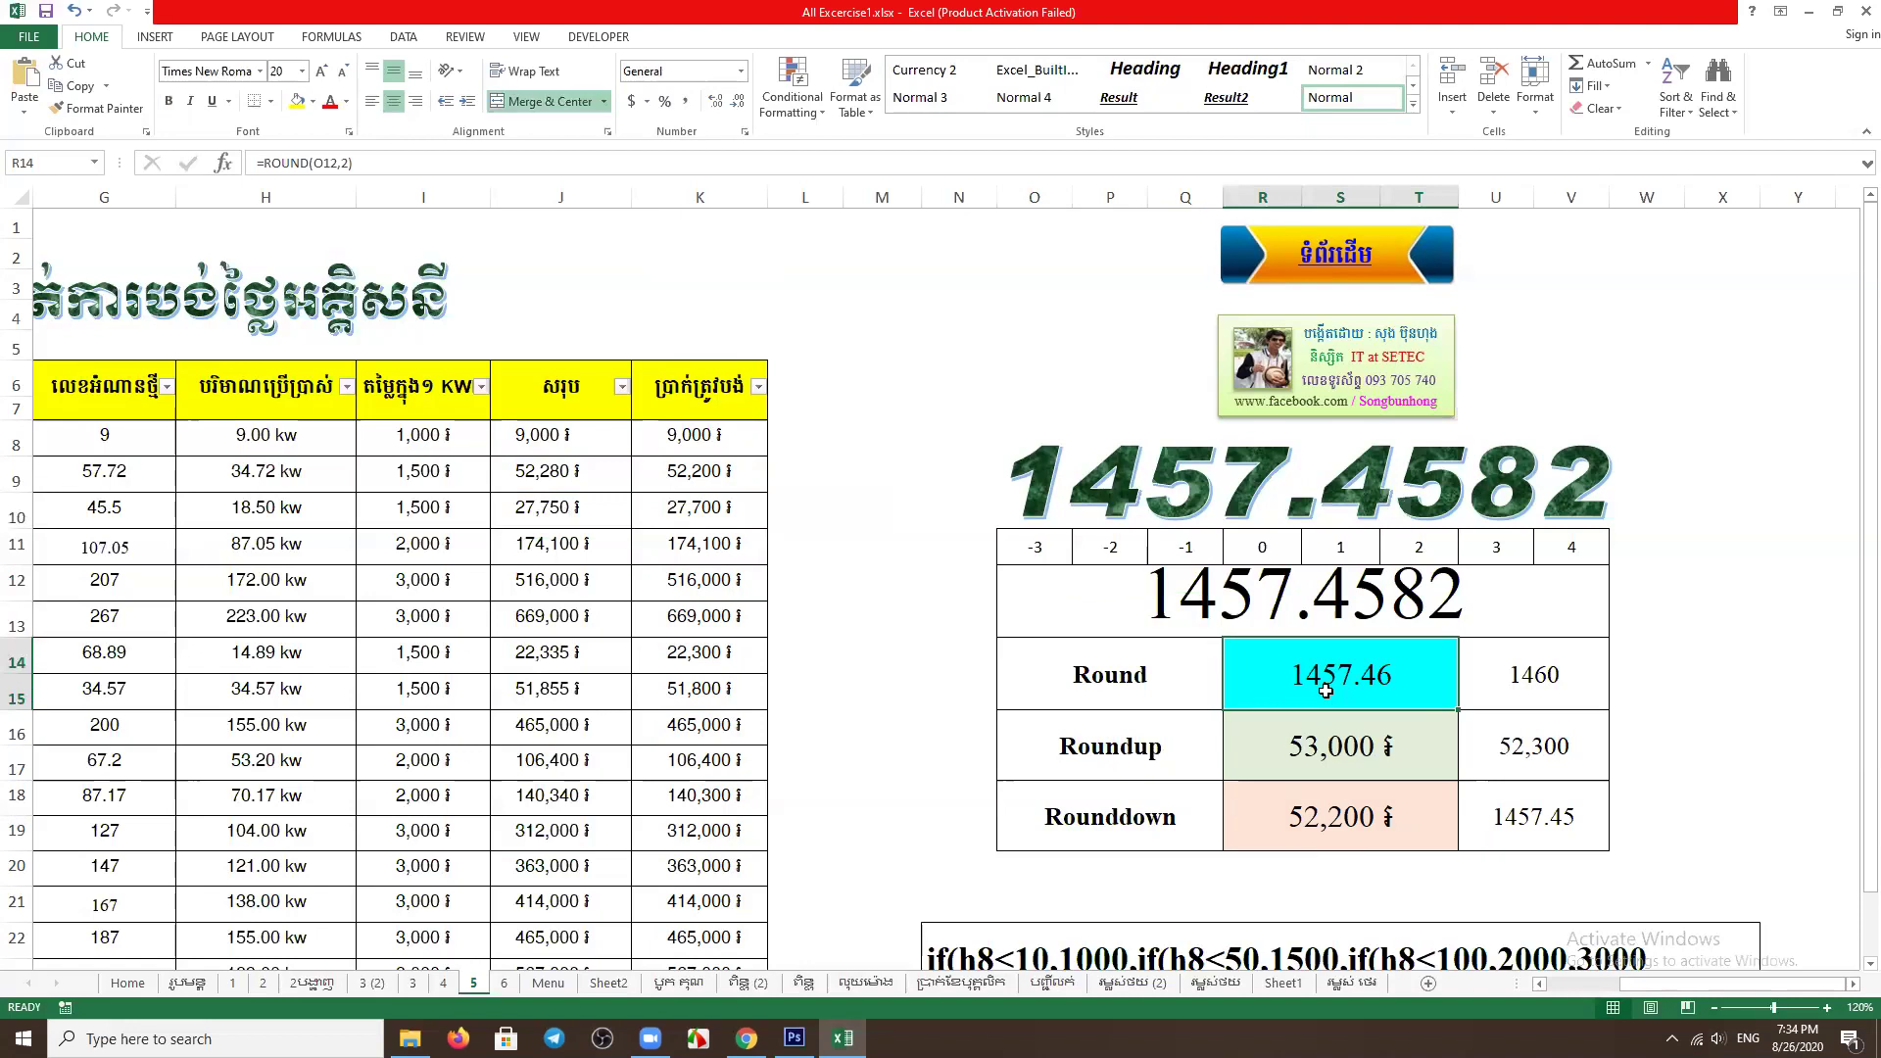
pyautogui.press('Delete')
pyautogui.click(536, 473)
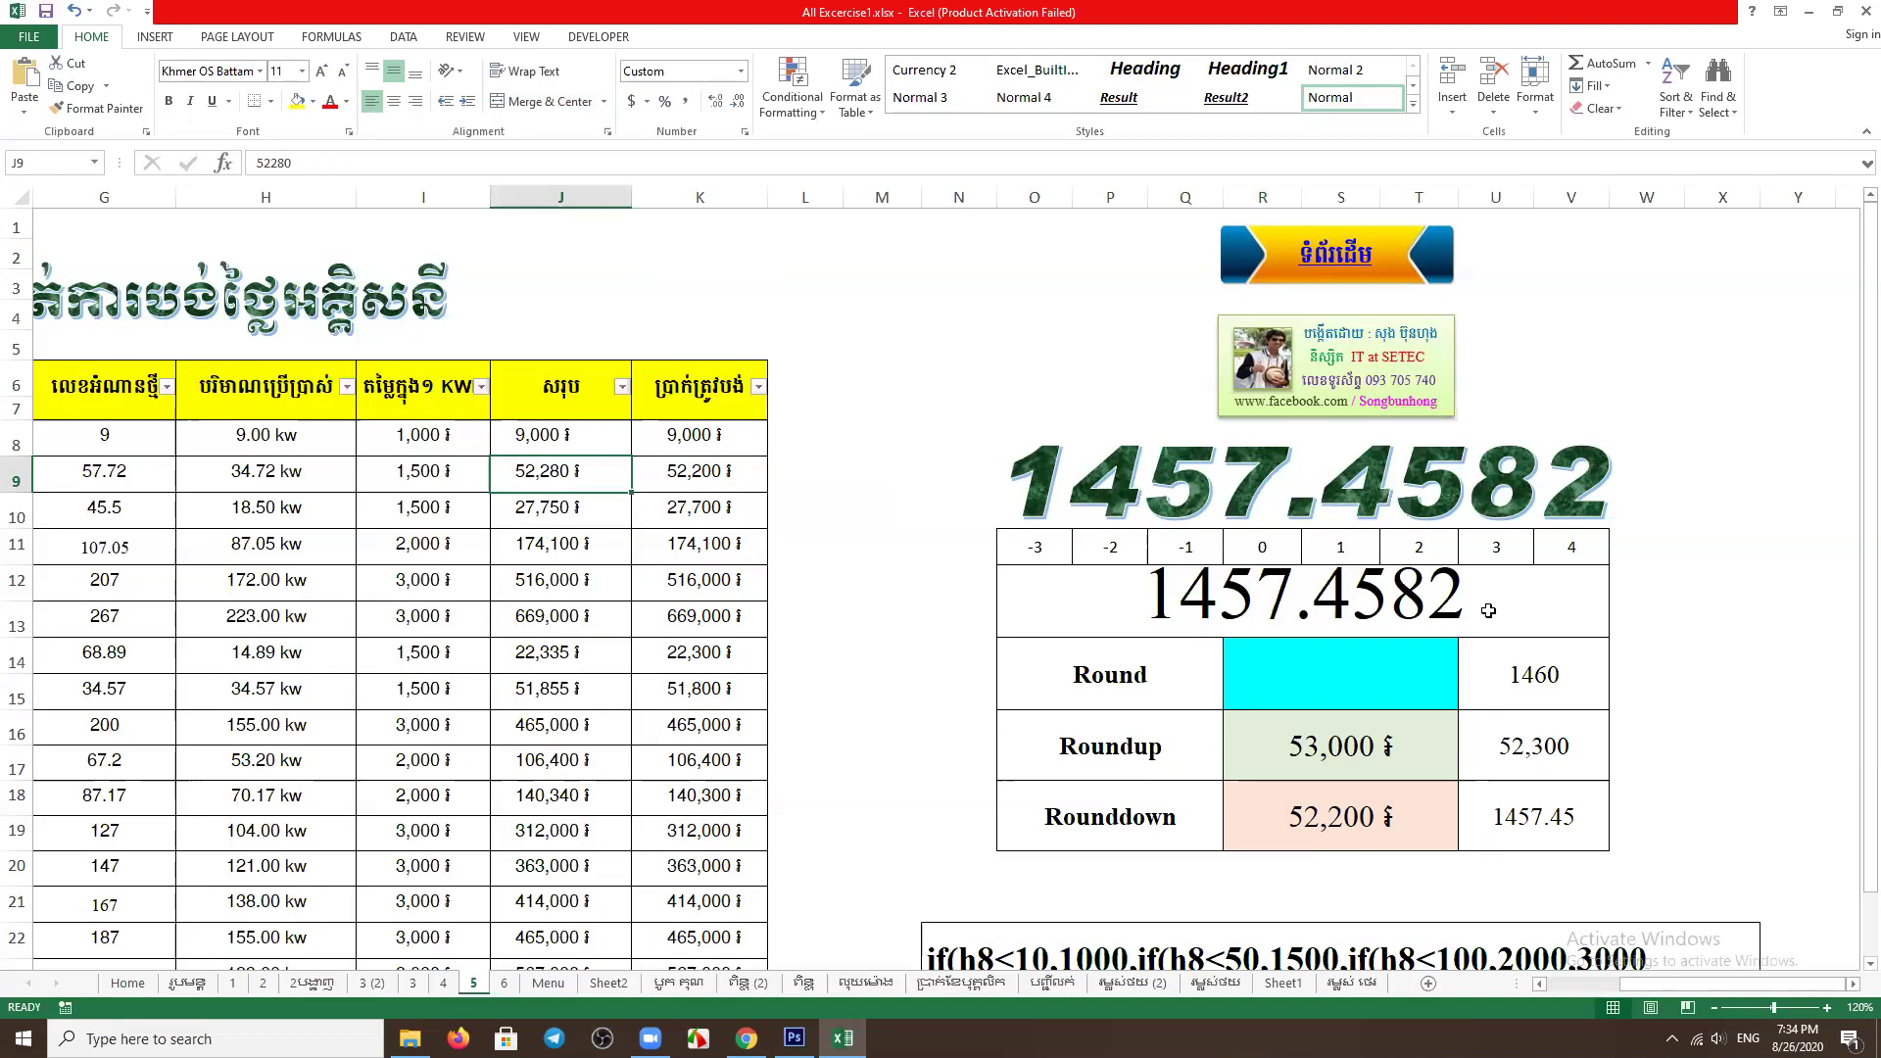
pyautogui.click(1327, 675)
pyautogui.write('=')
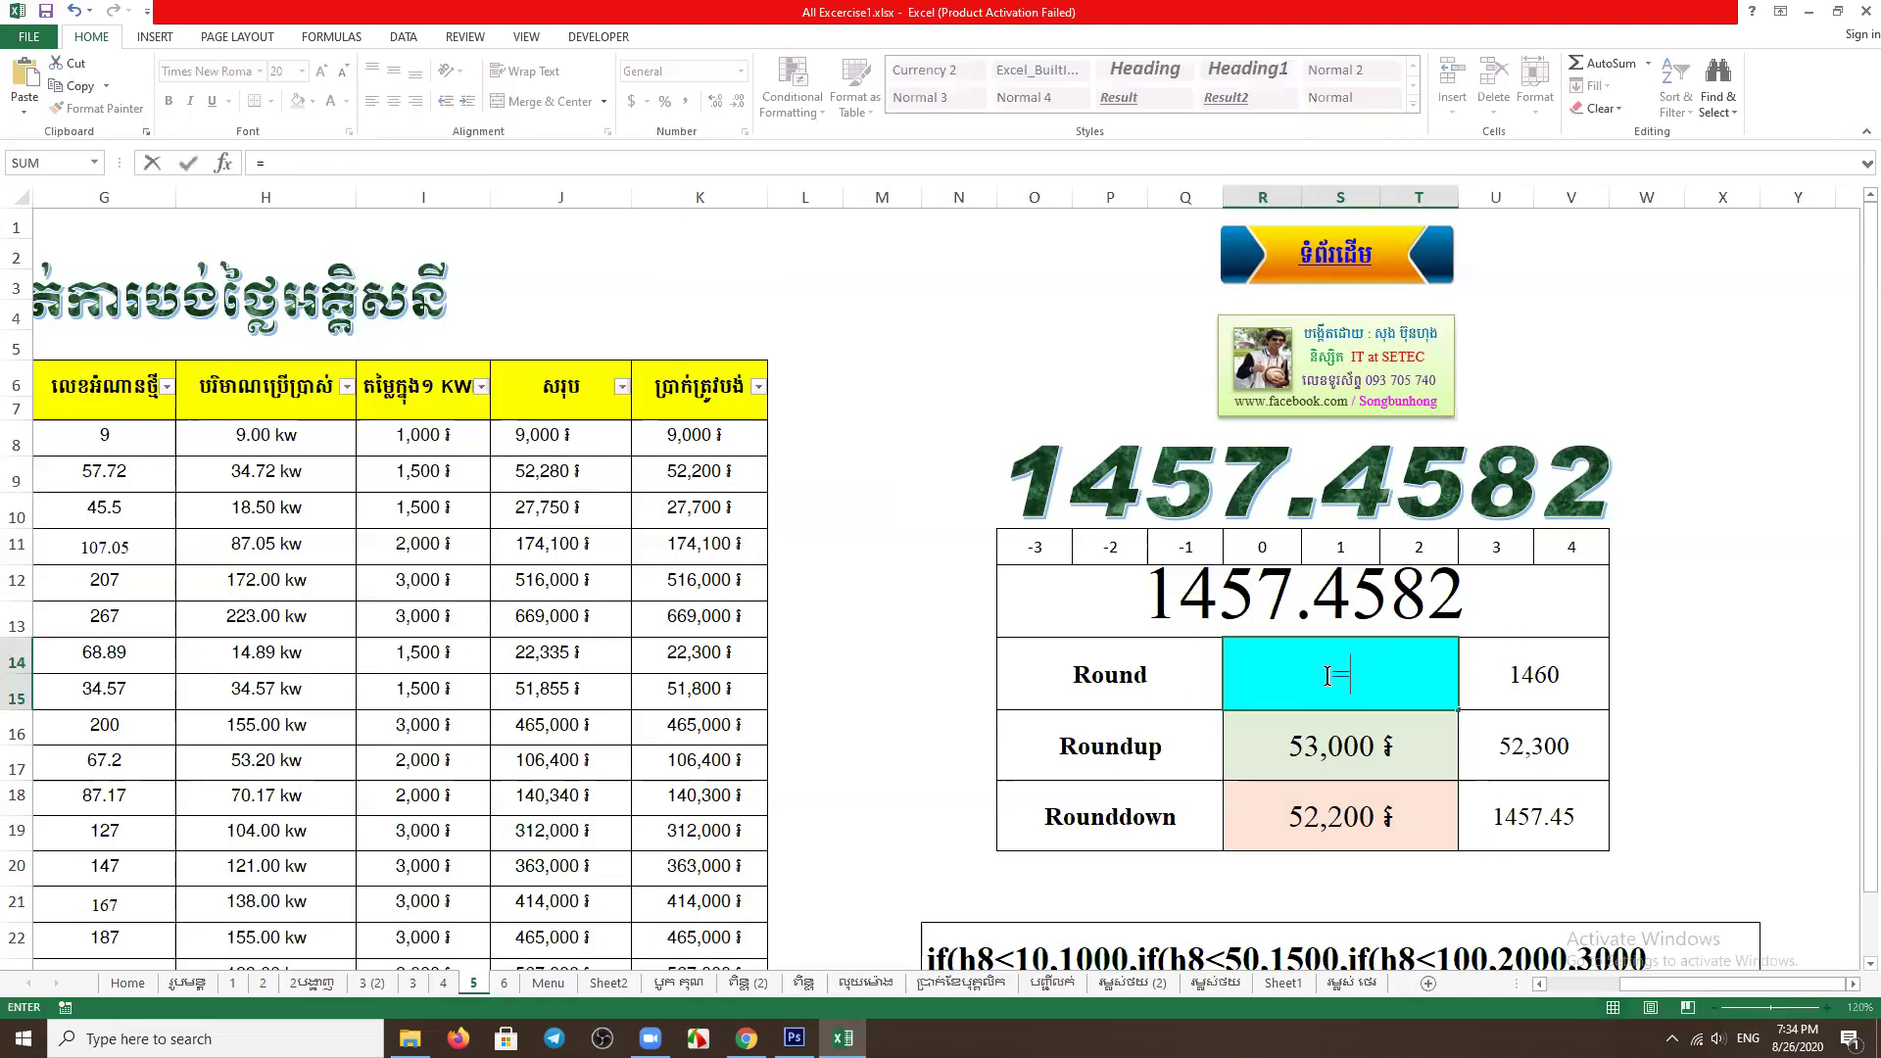
pyautogui.write('round')
pyautogui.press('Tab')
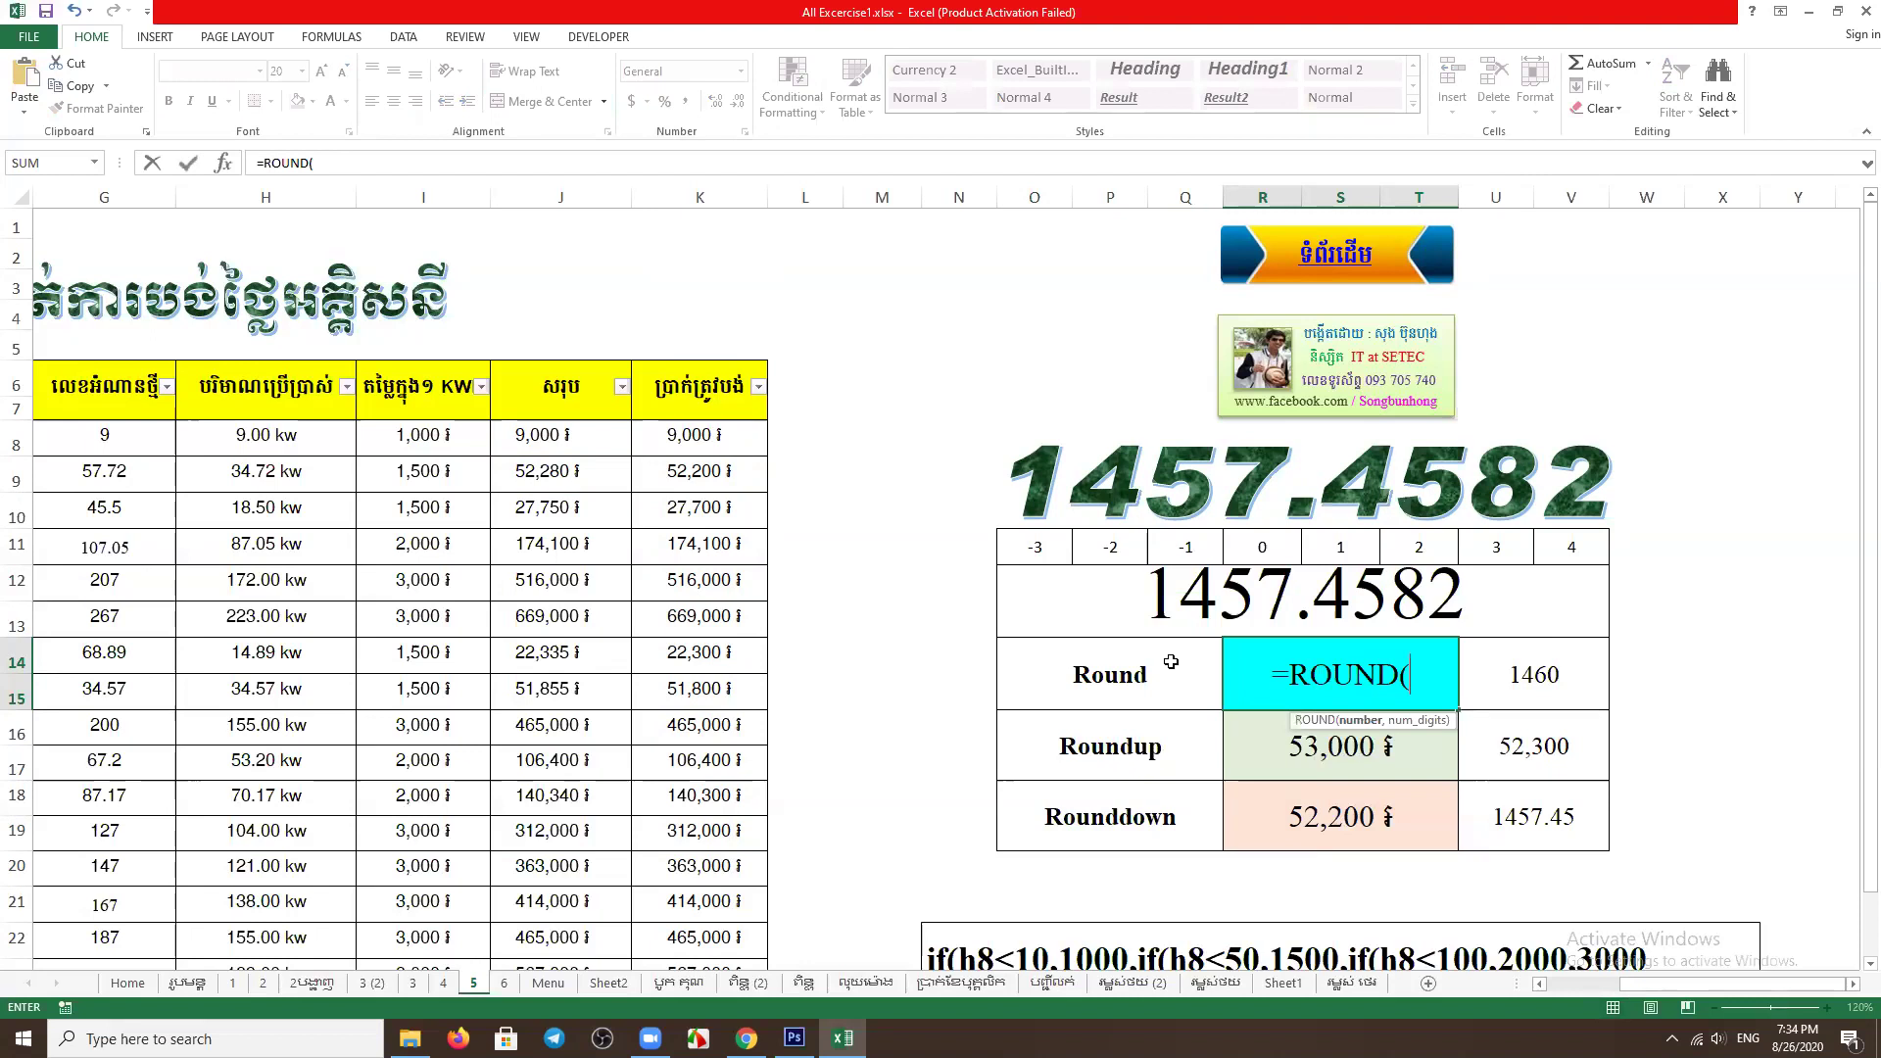
pyautogui.click(543, 473)
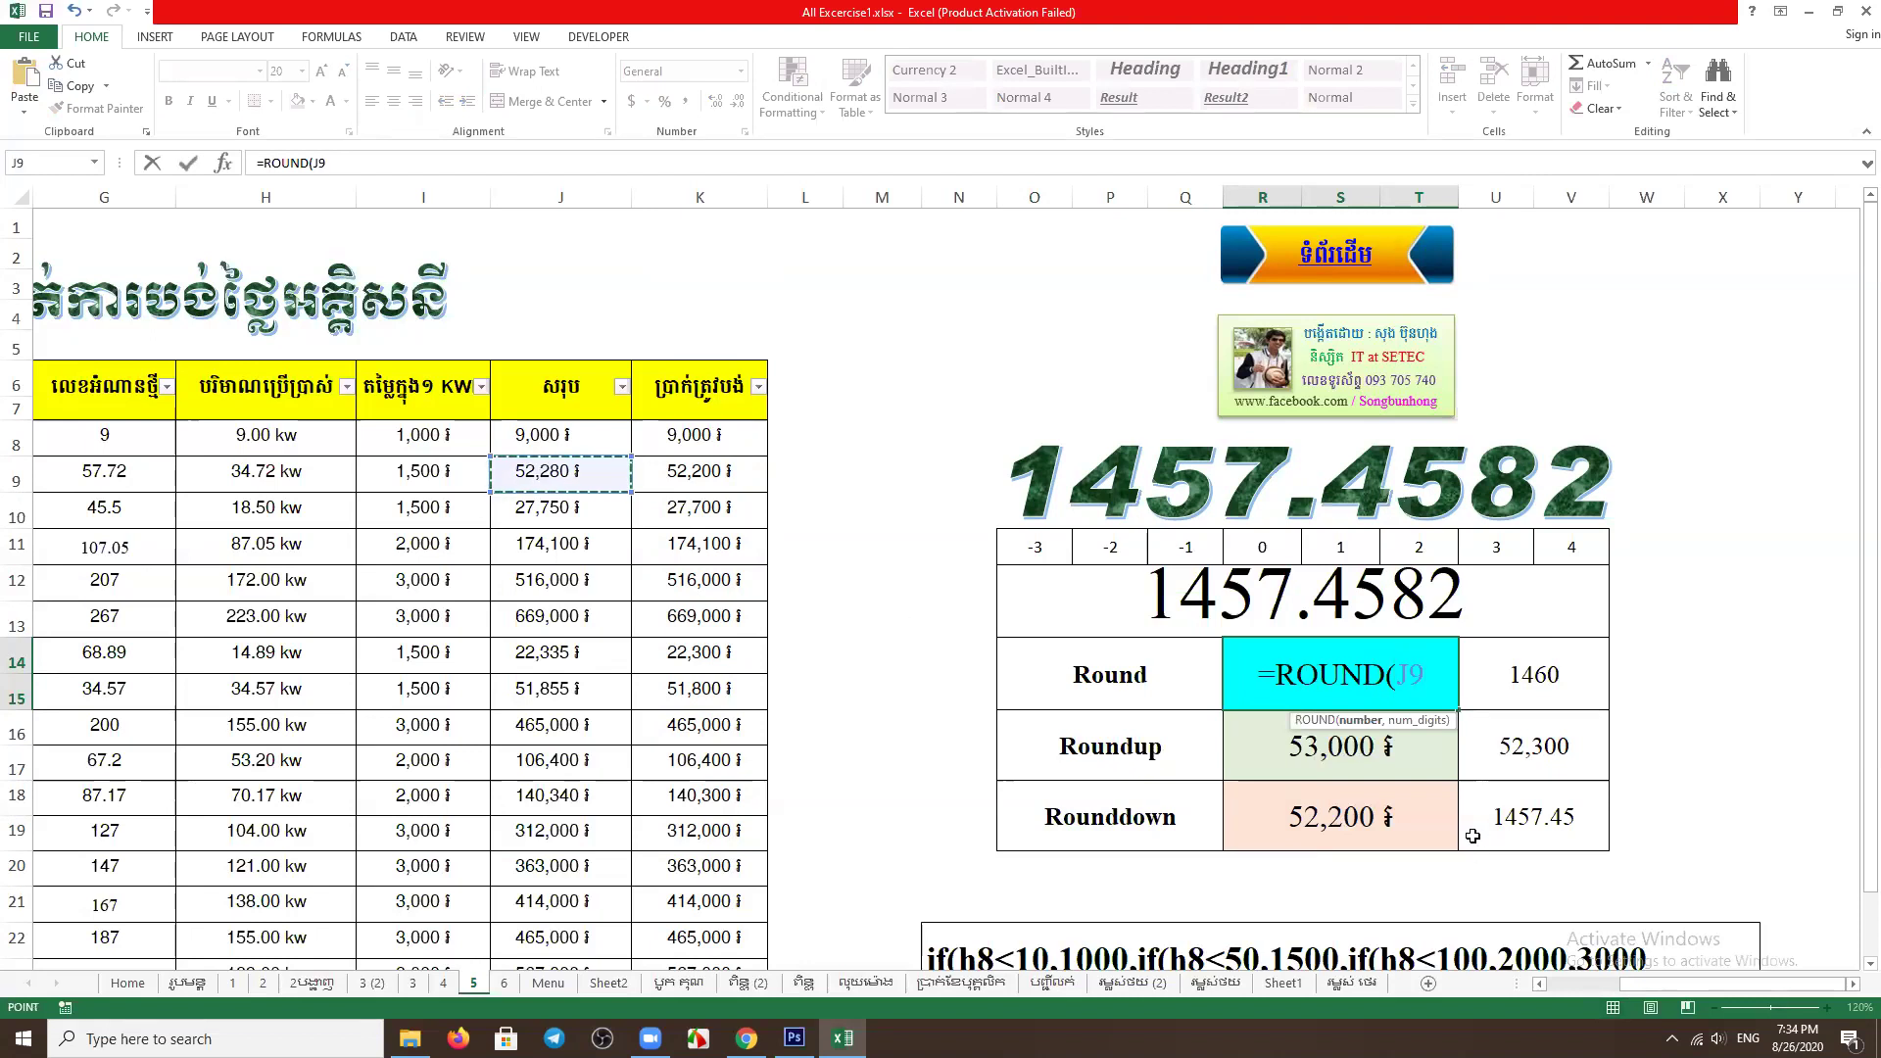
pyautogui.write(',')
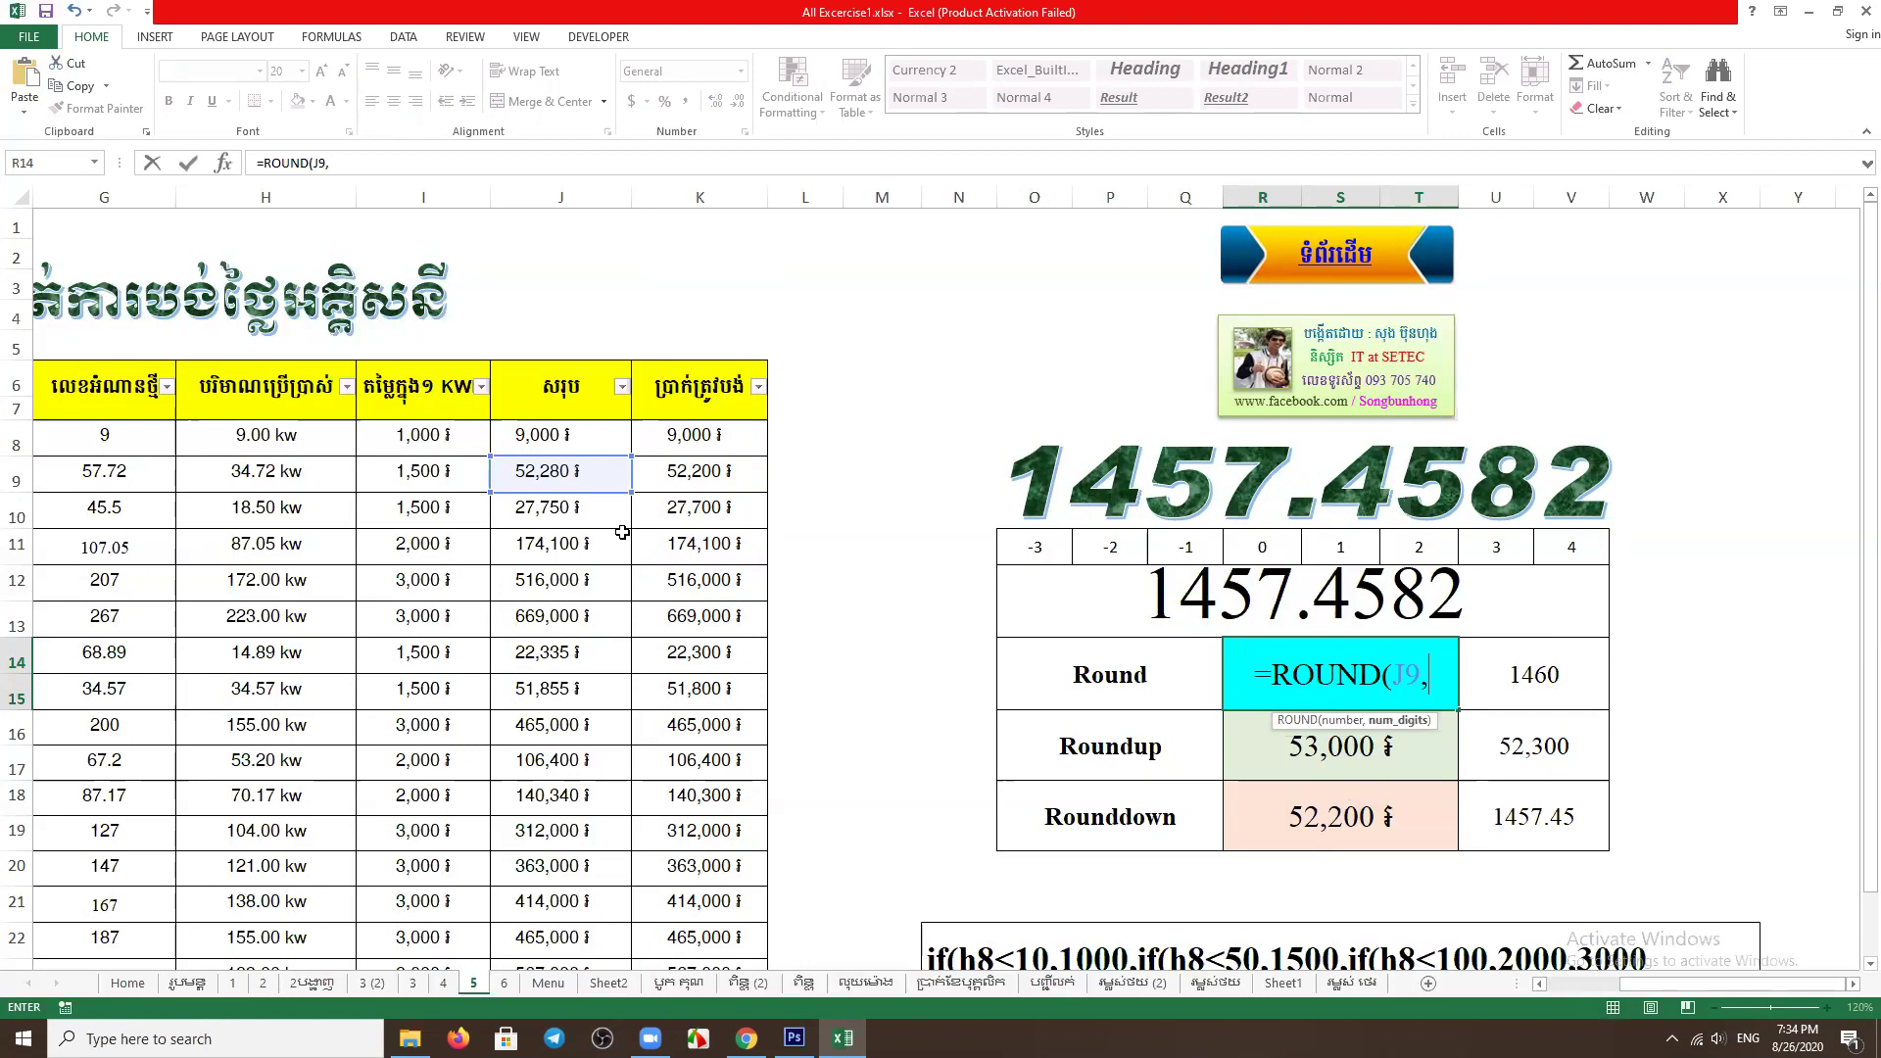
pyautogui.write('-')
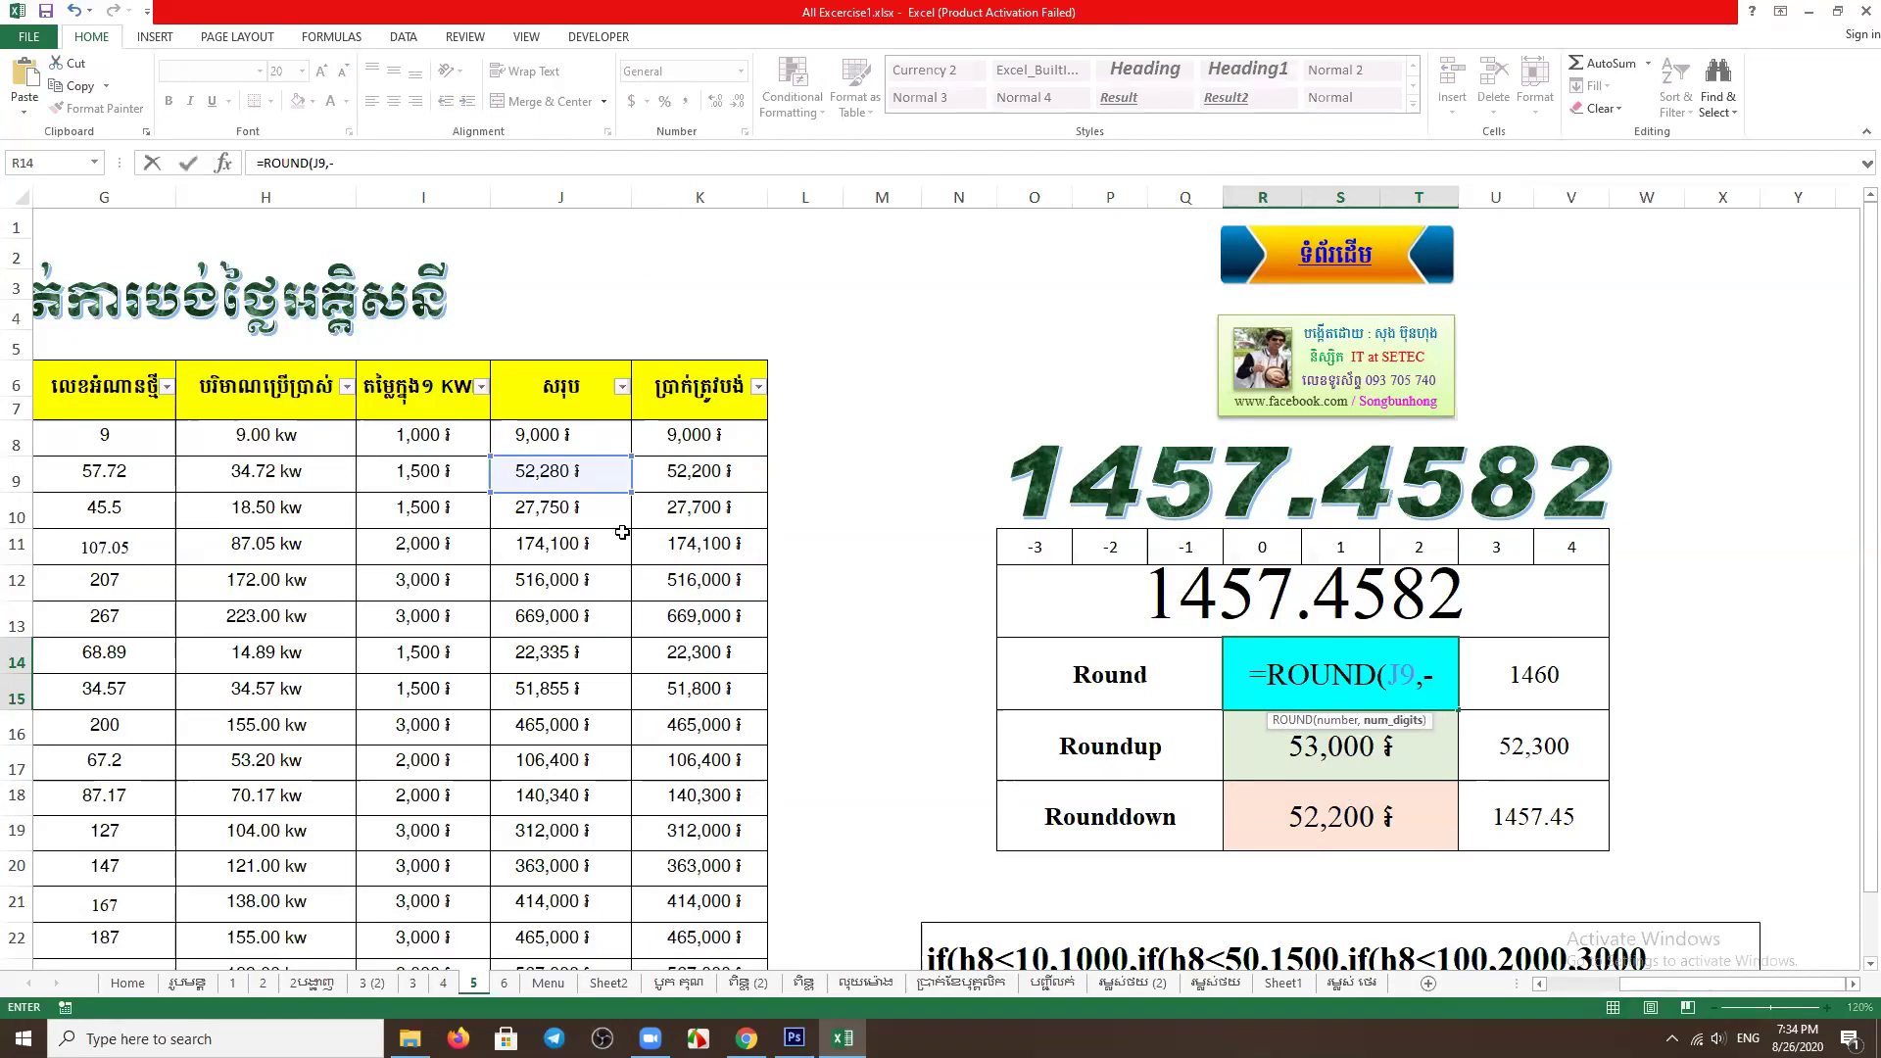
pyautogui.write('3')
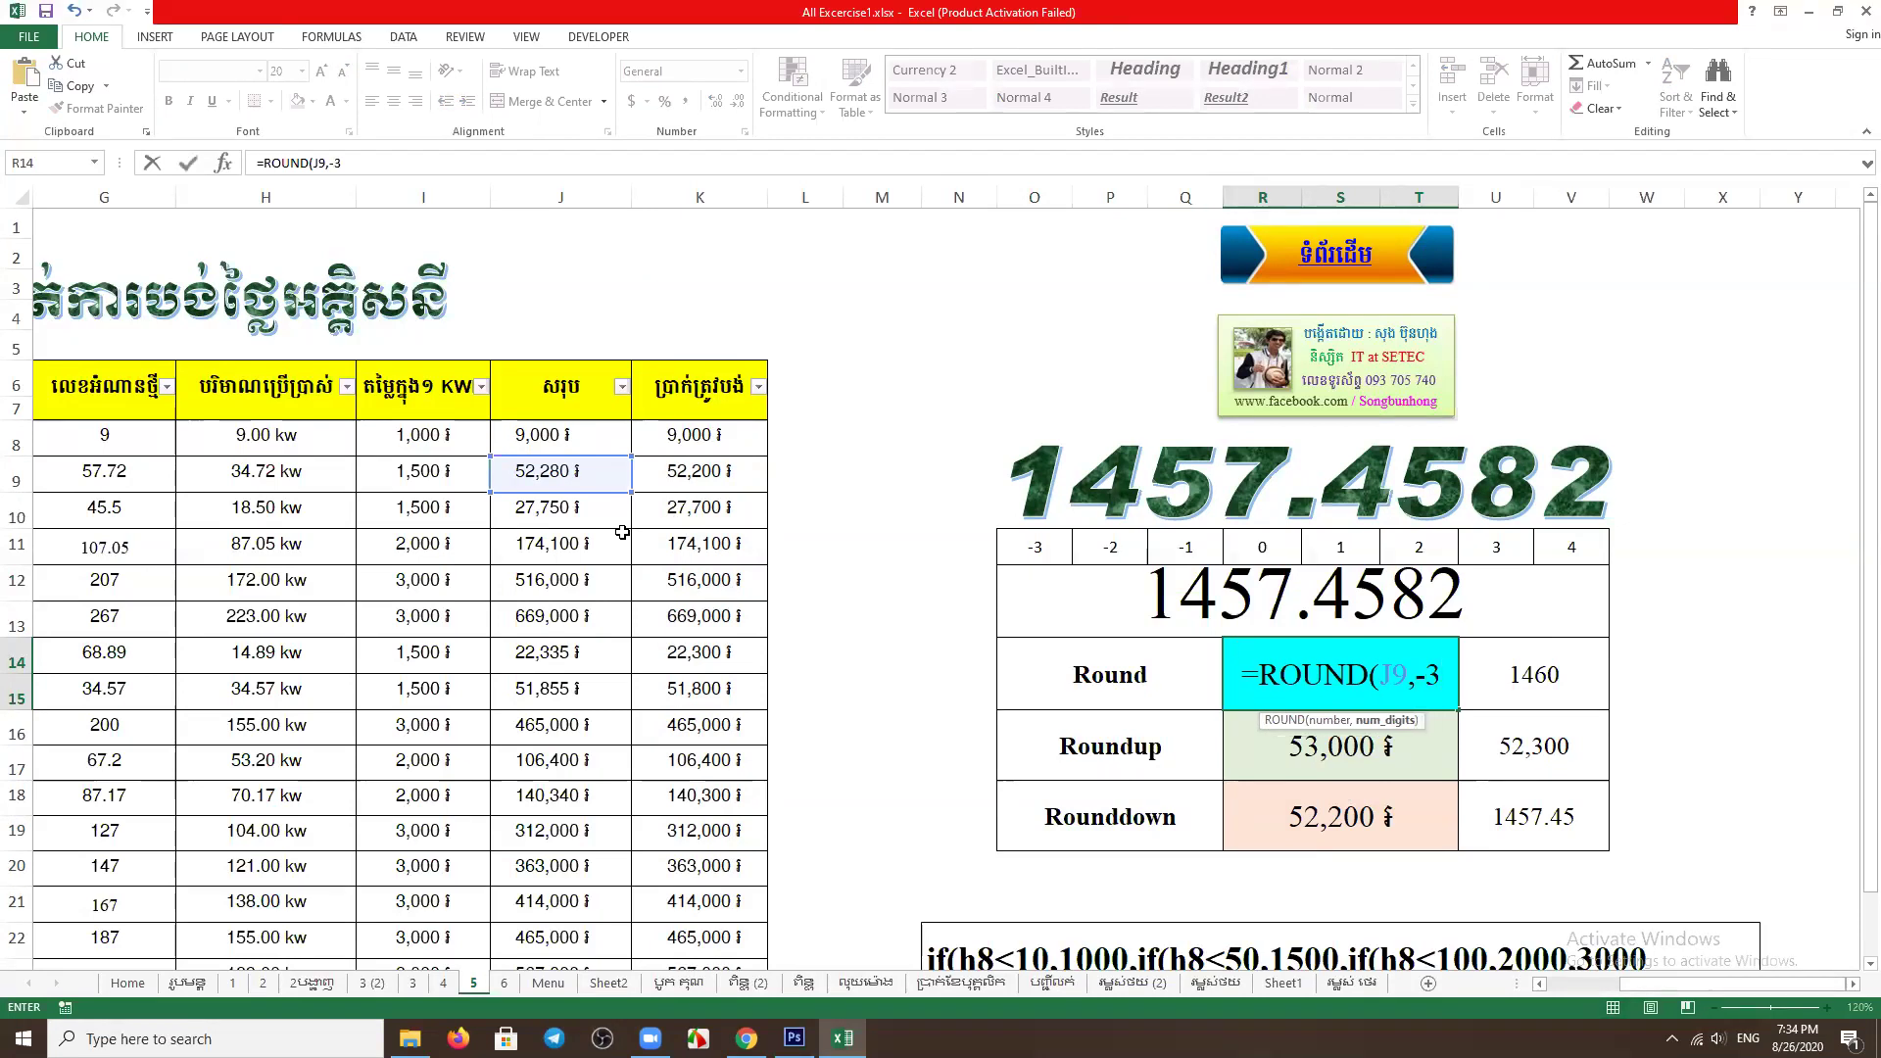
pyautogui.write(')')
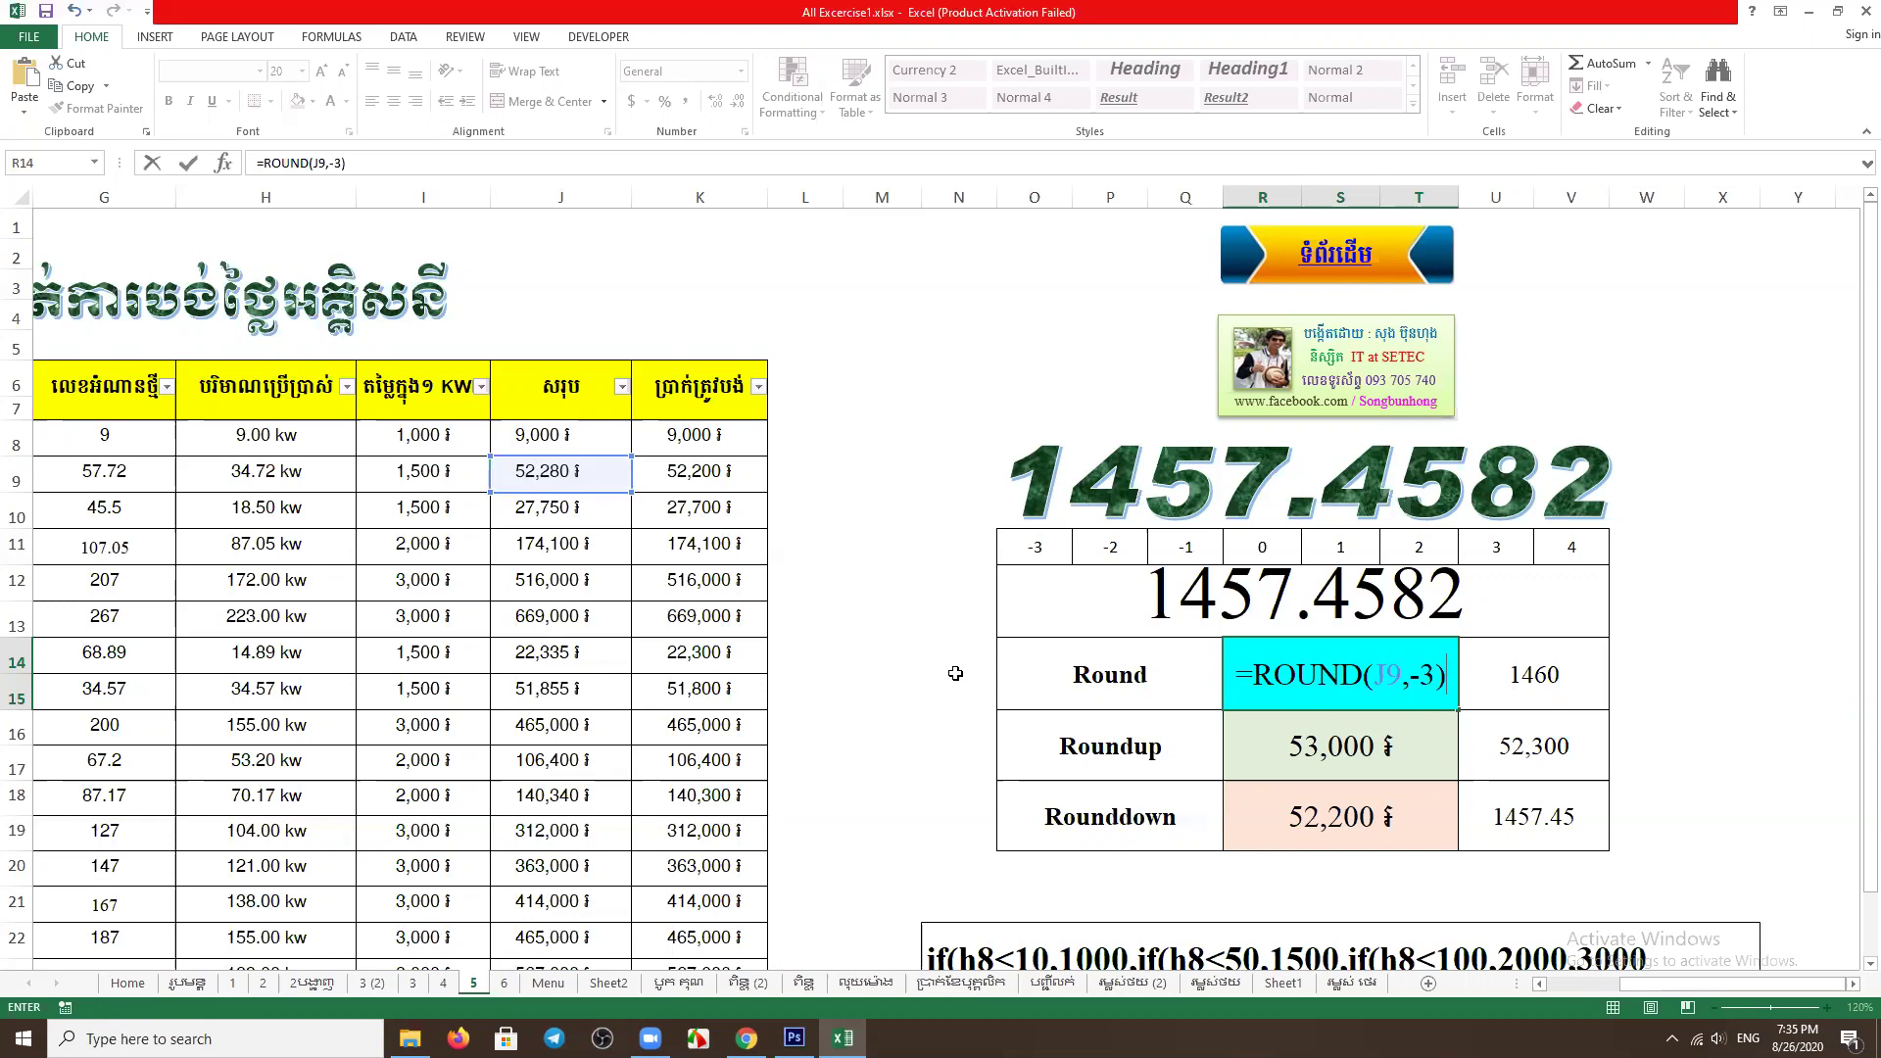
pyautogui.click(1361, 697)
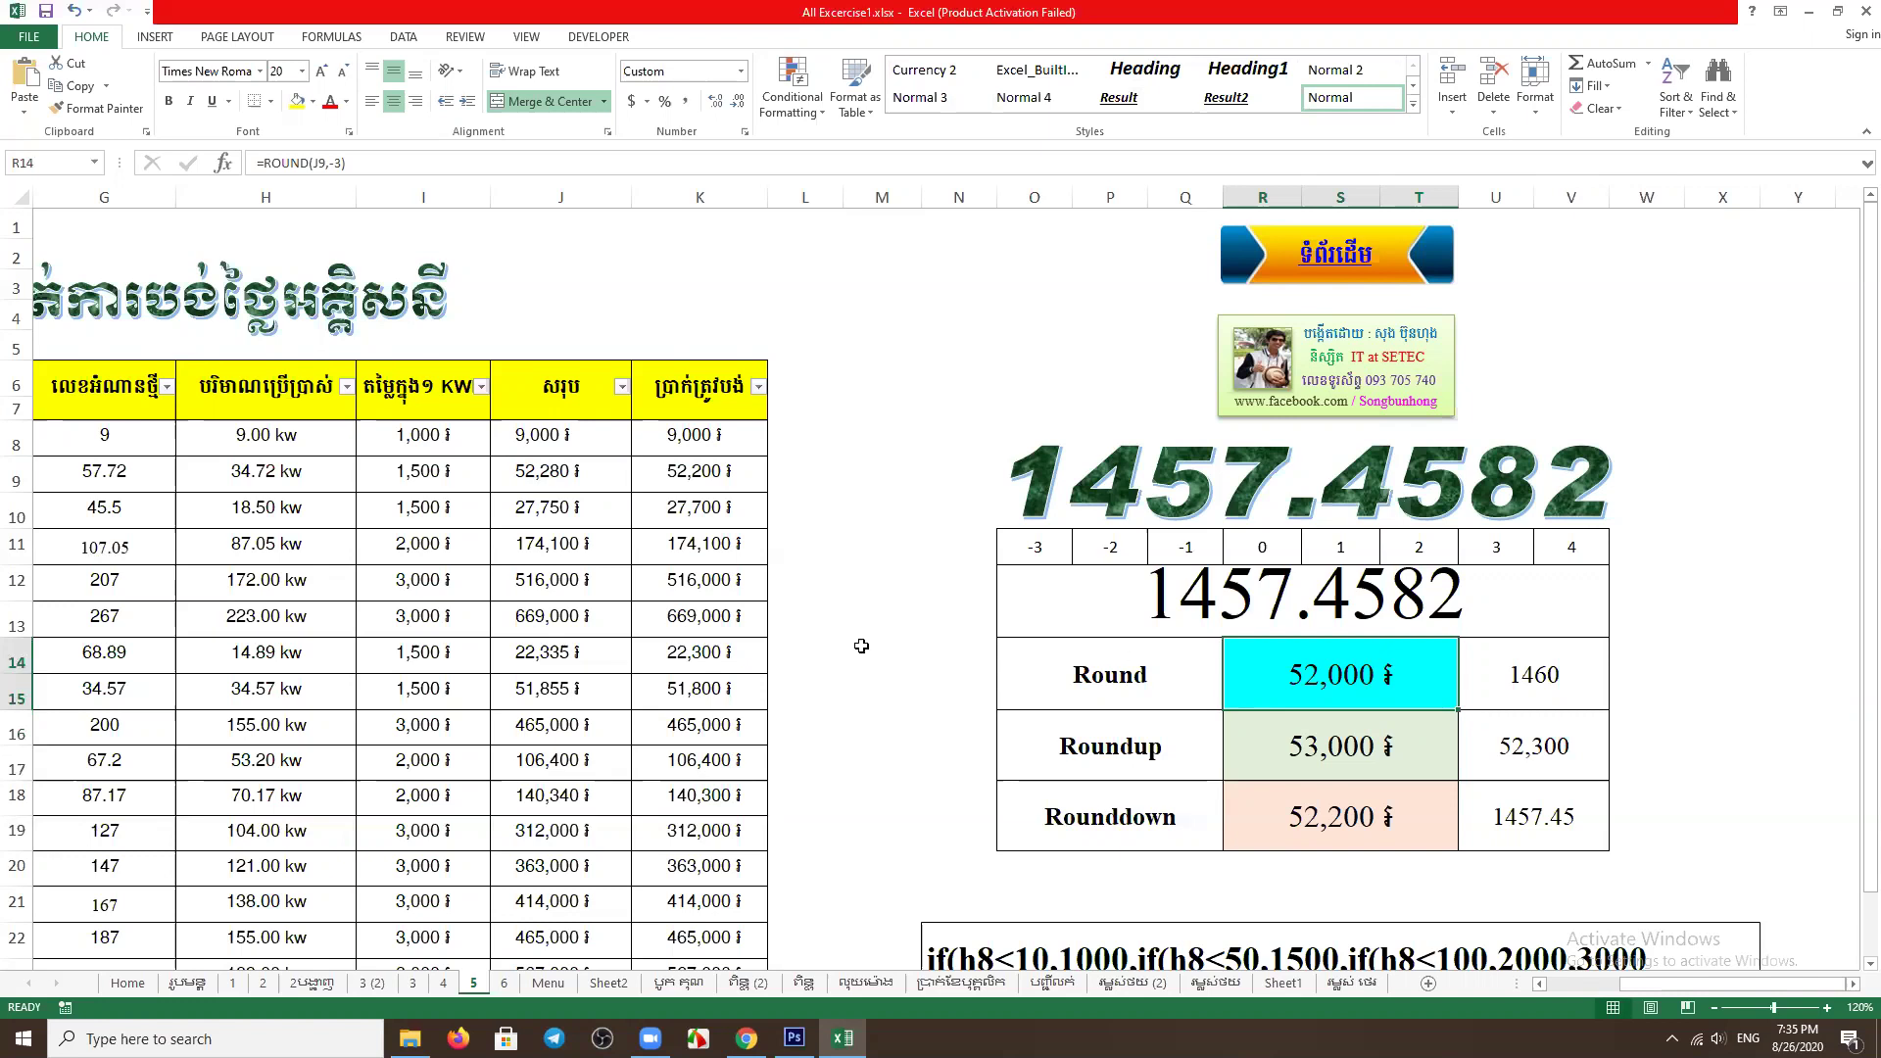
# Edit the Round formula to =ROUND(J10,-2), showing 27,800.
pyautogui.click(556, 517)
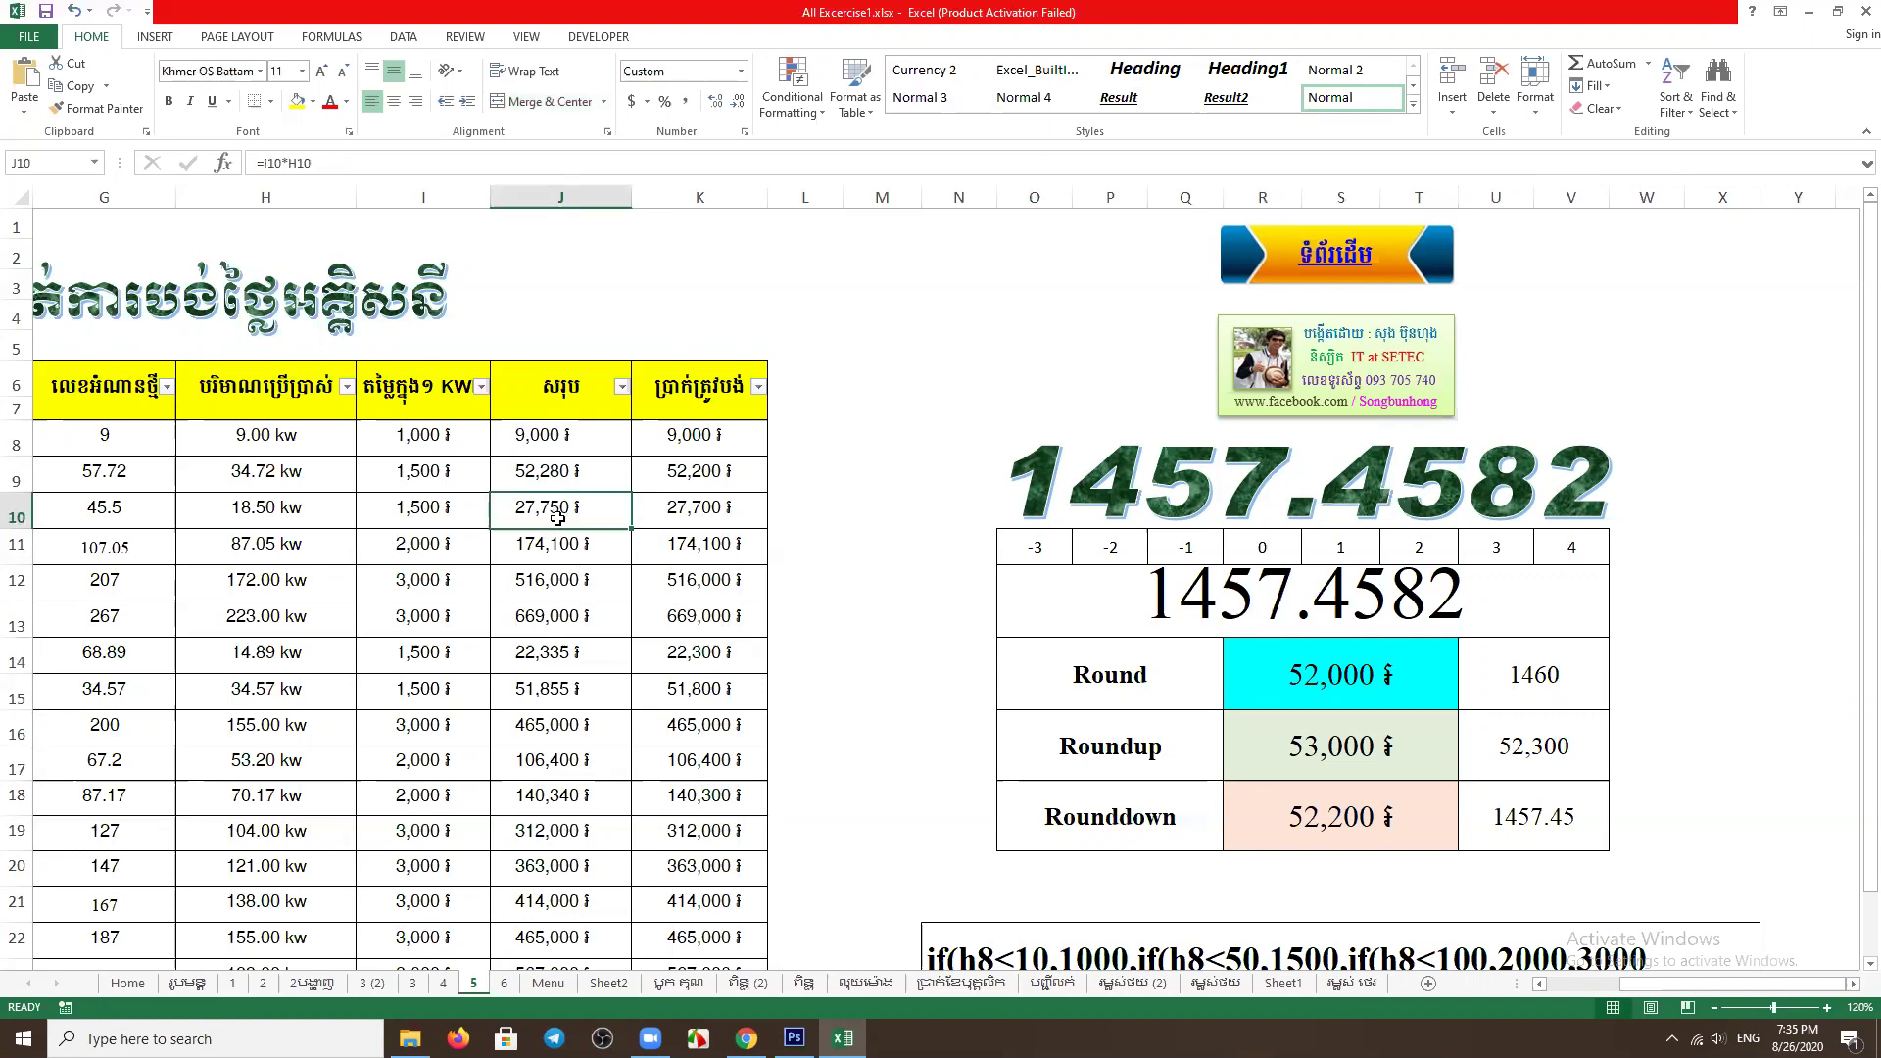
pyautogui.click(1372, 686)
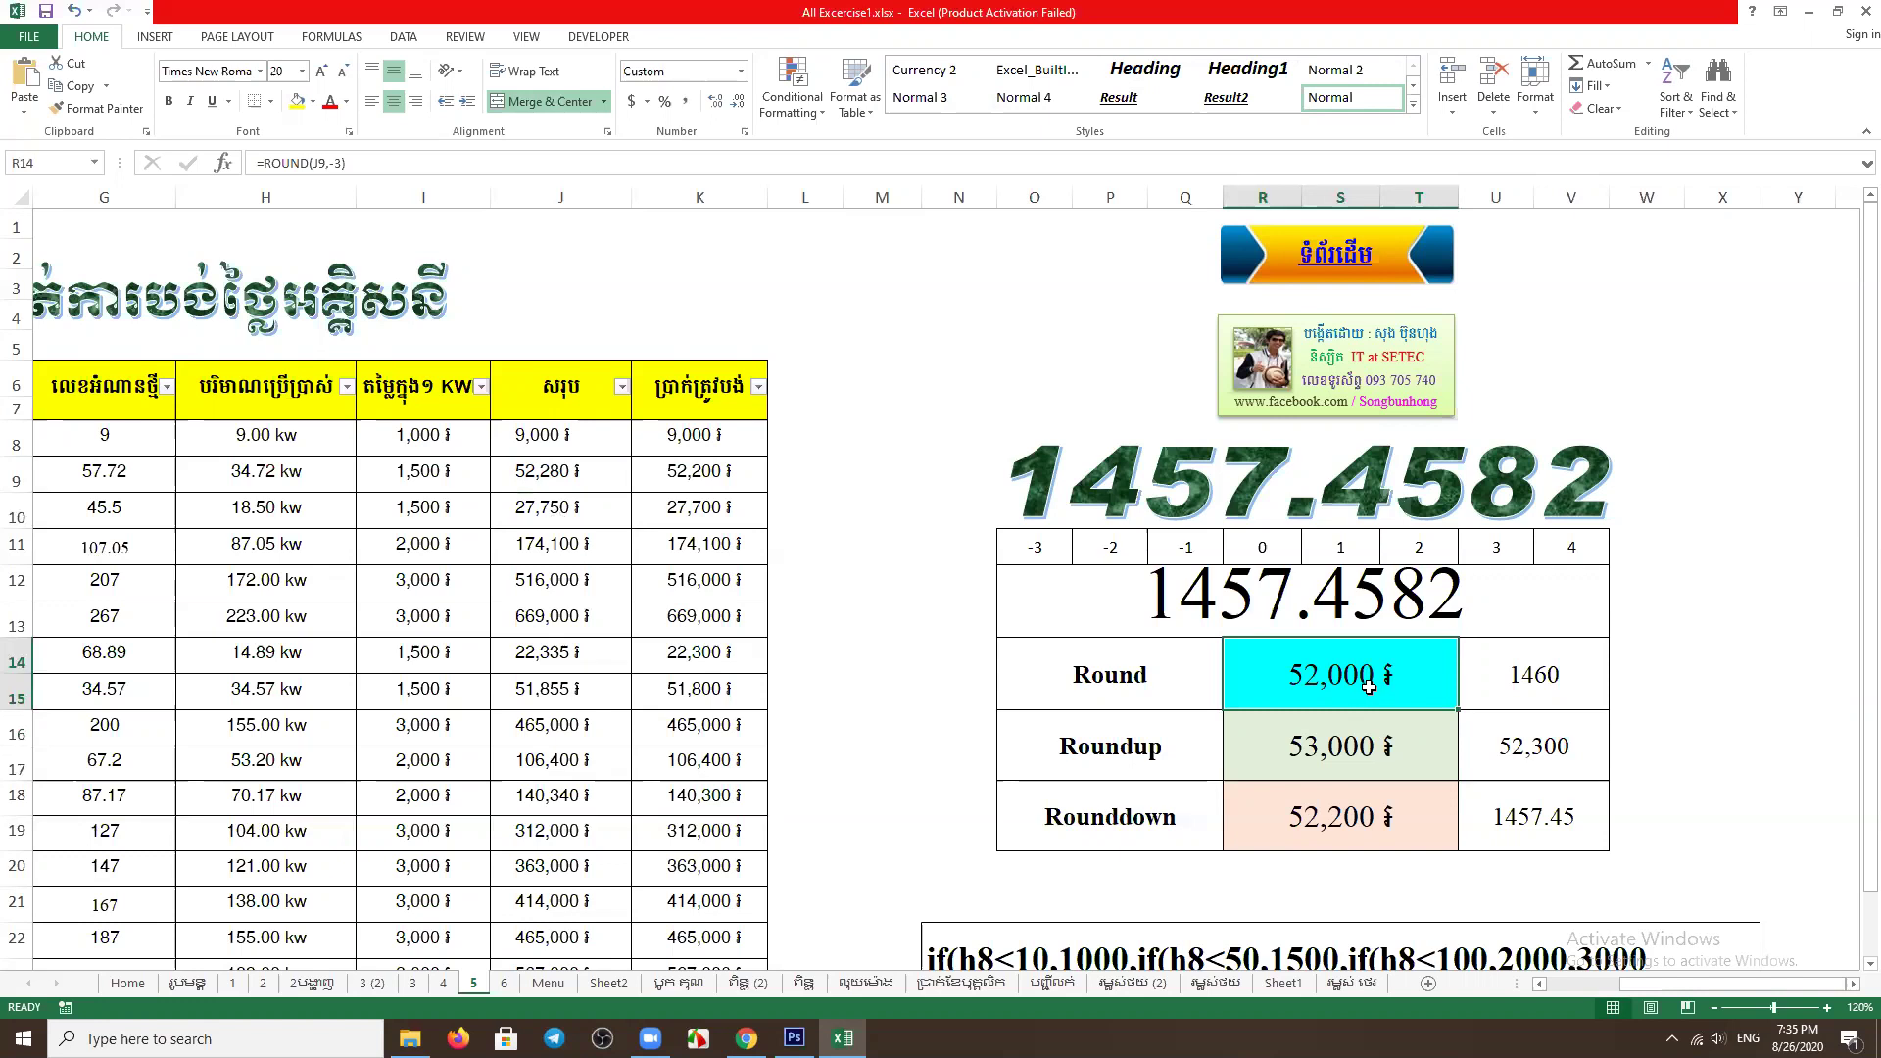
pyautogui.doubleClick(1366, 685)
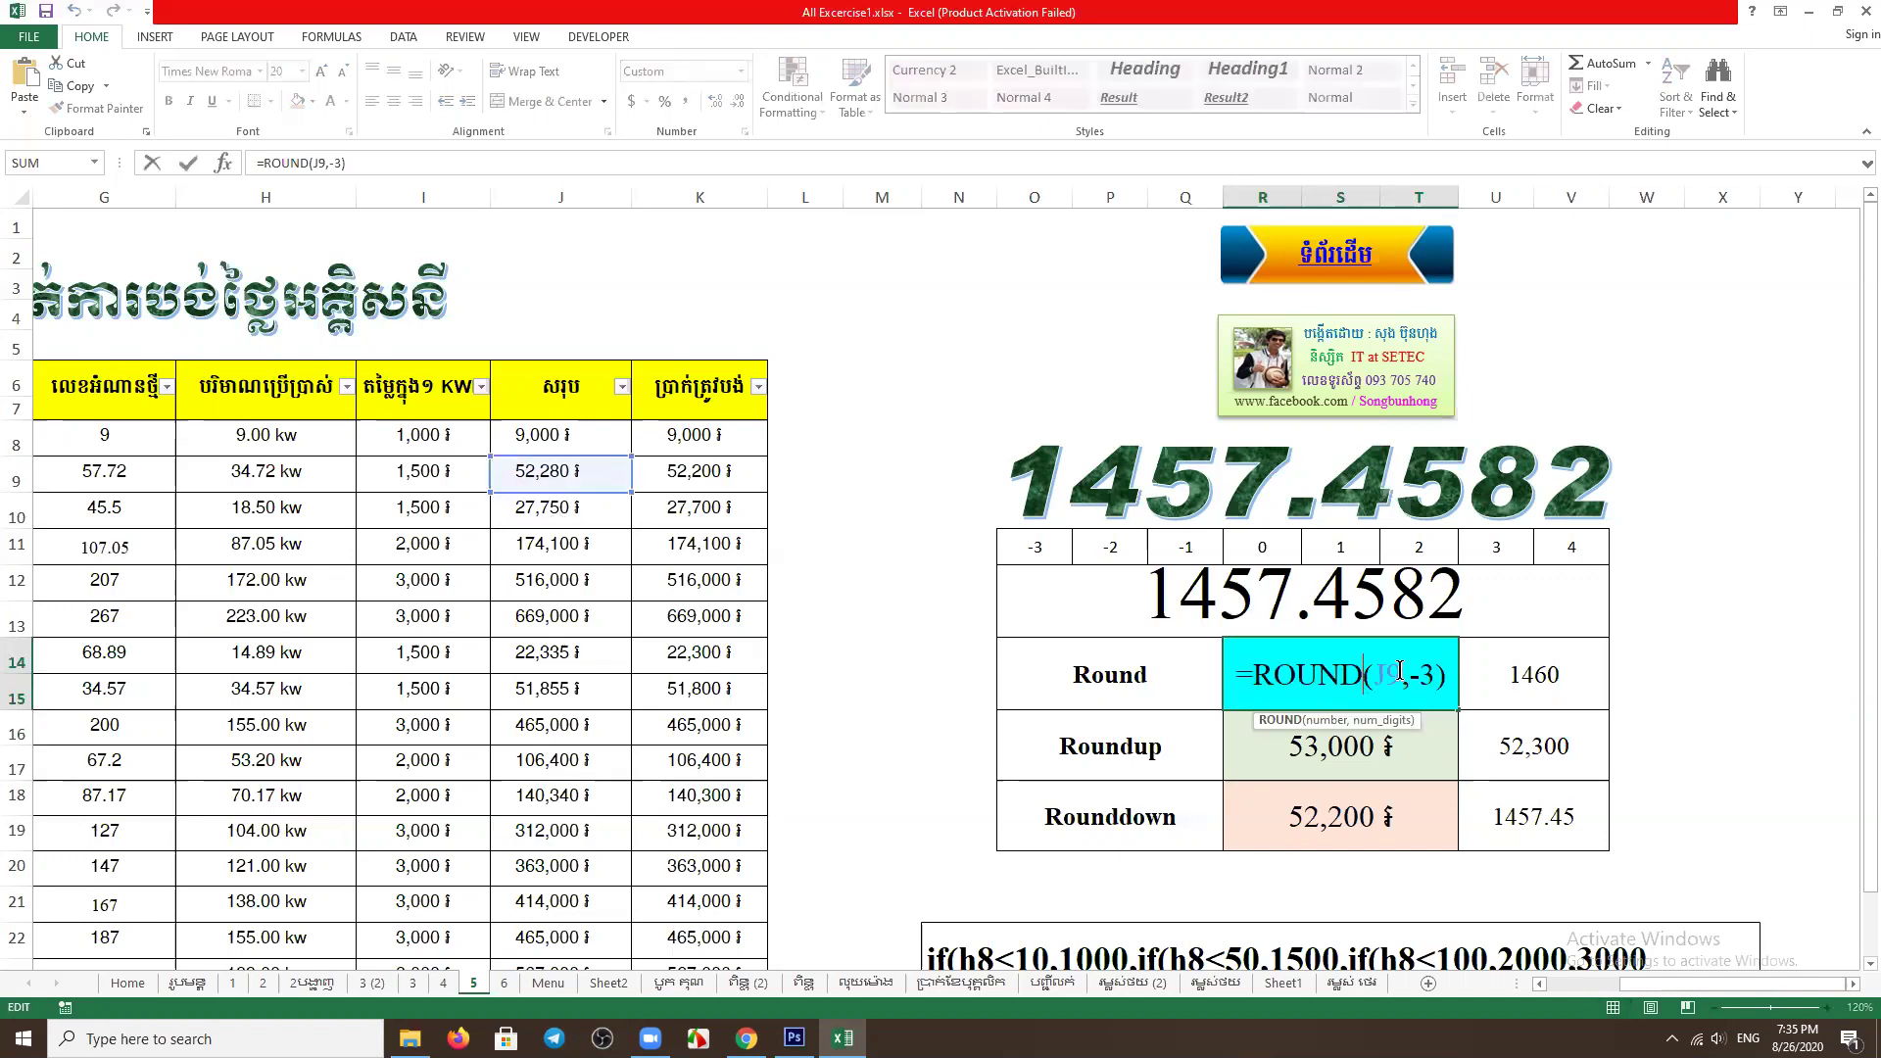
pyautogui.click(1403, 678)
pyautogui.press('Delete')
pyautogui.press('Delete')
pyautogui.press('Delete')
pyautogui.press('BackSpace')
pyautogui.press('BackSpace')
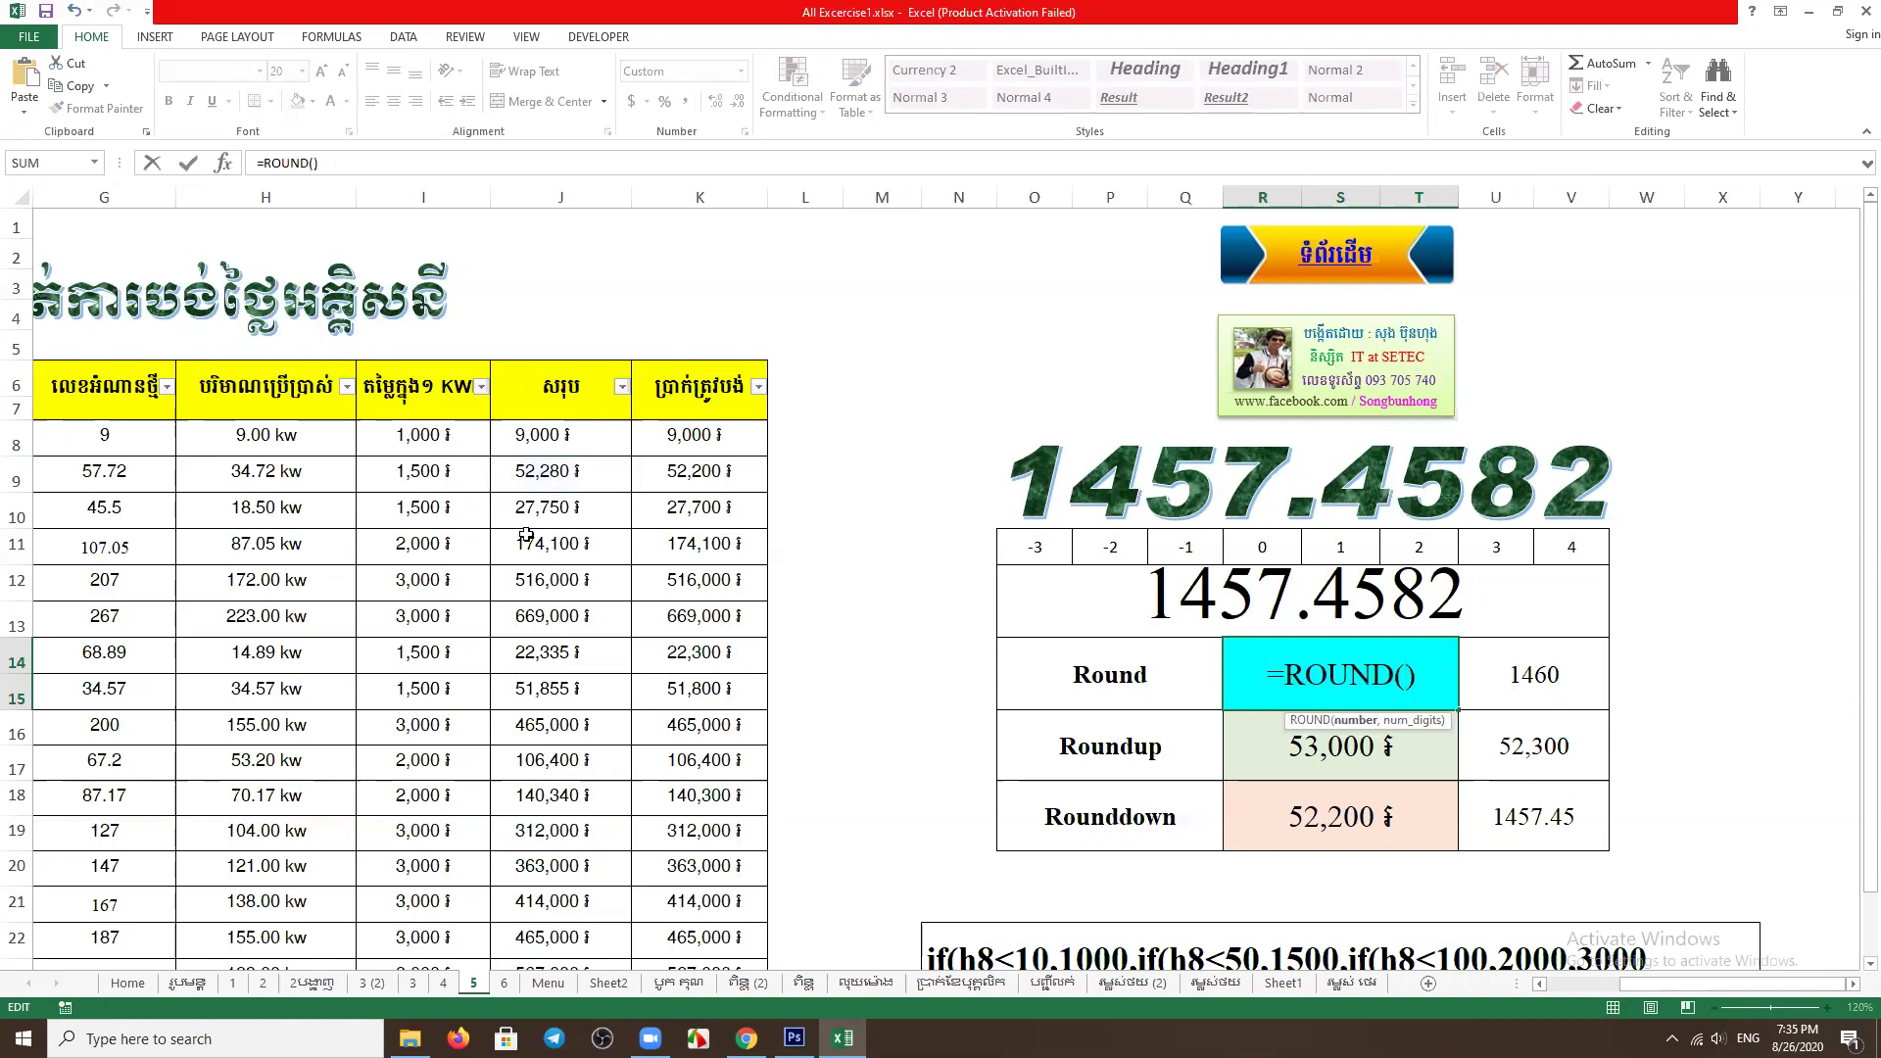
pyautogui.click(526, 508)
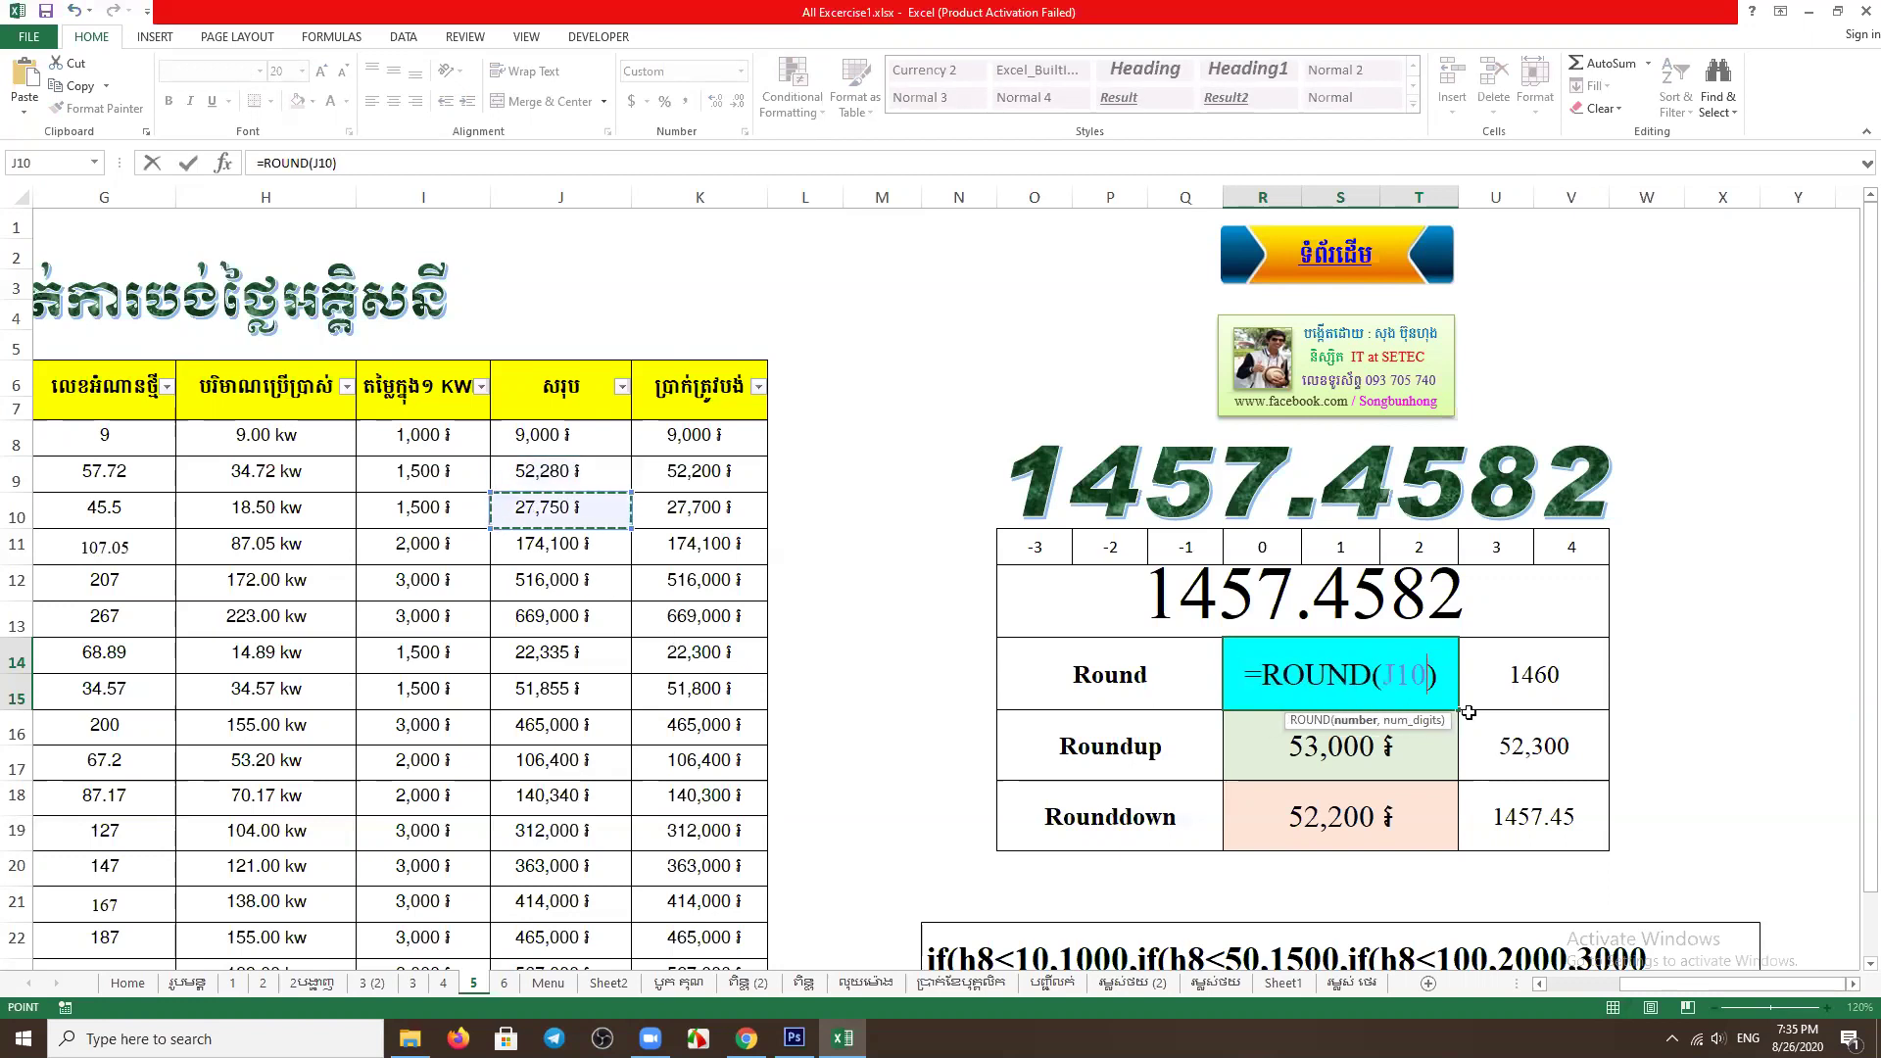
pyautogui.write(',')
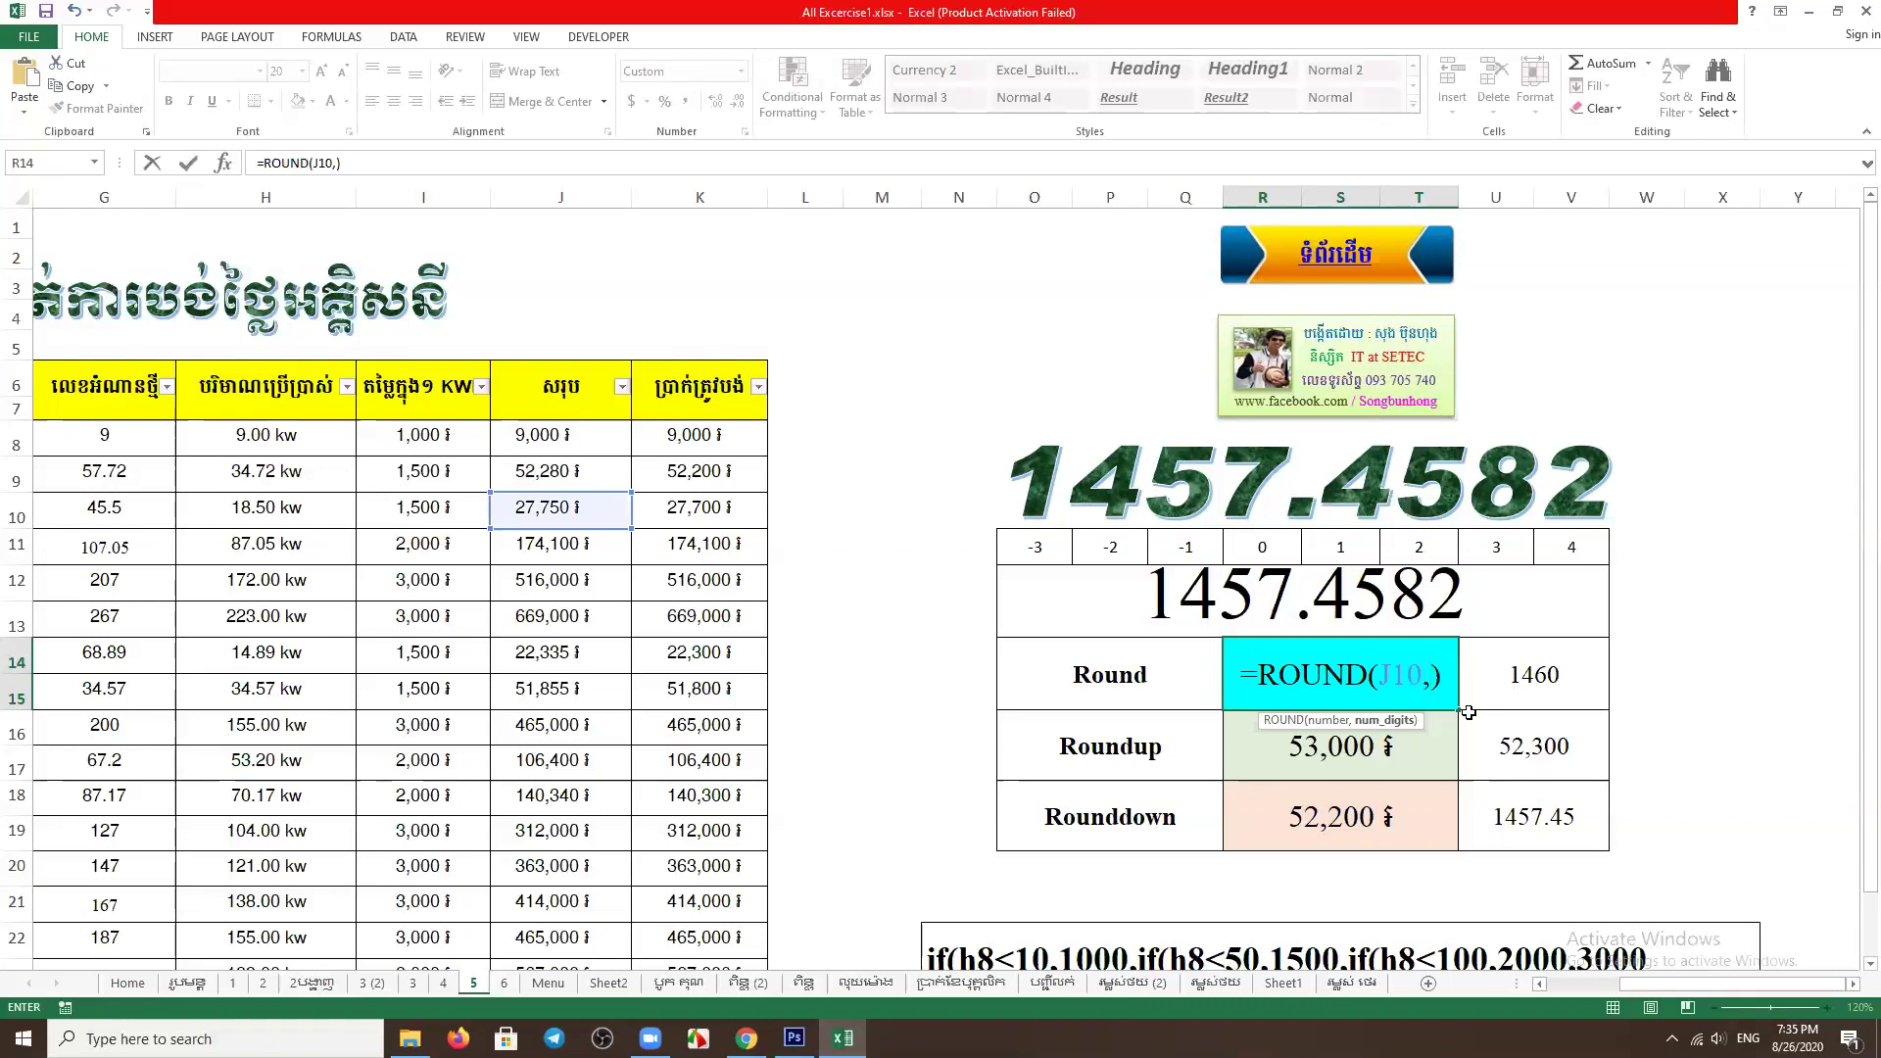
pyautogui.write('-2')
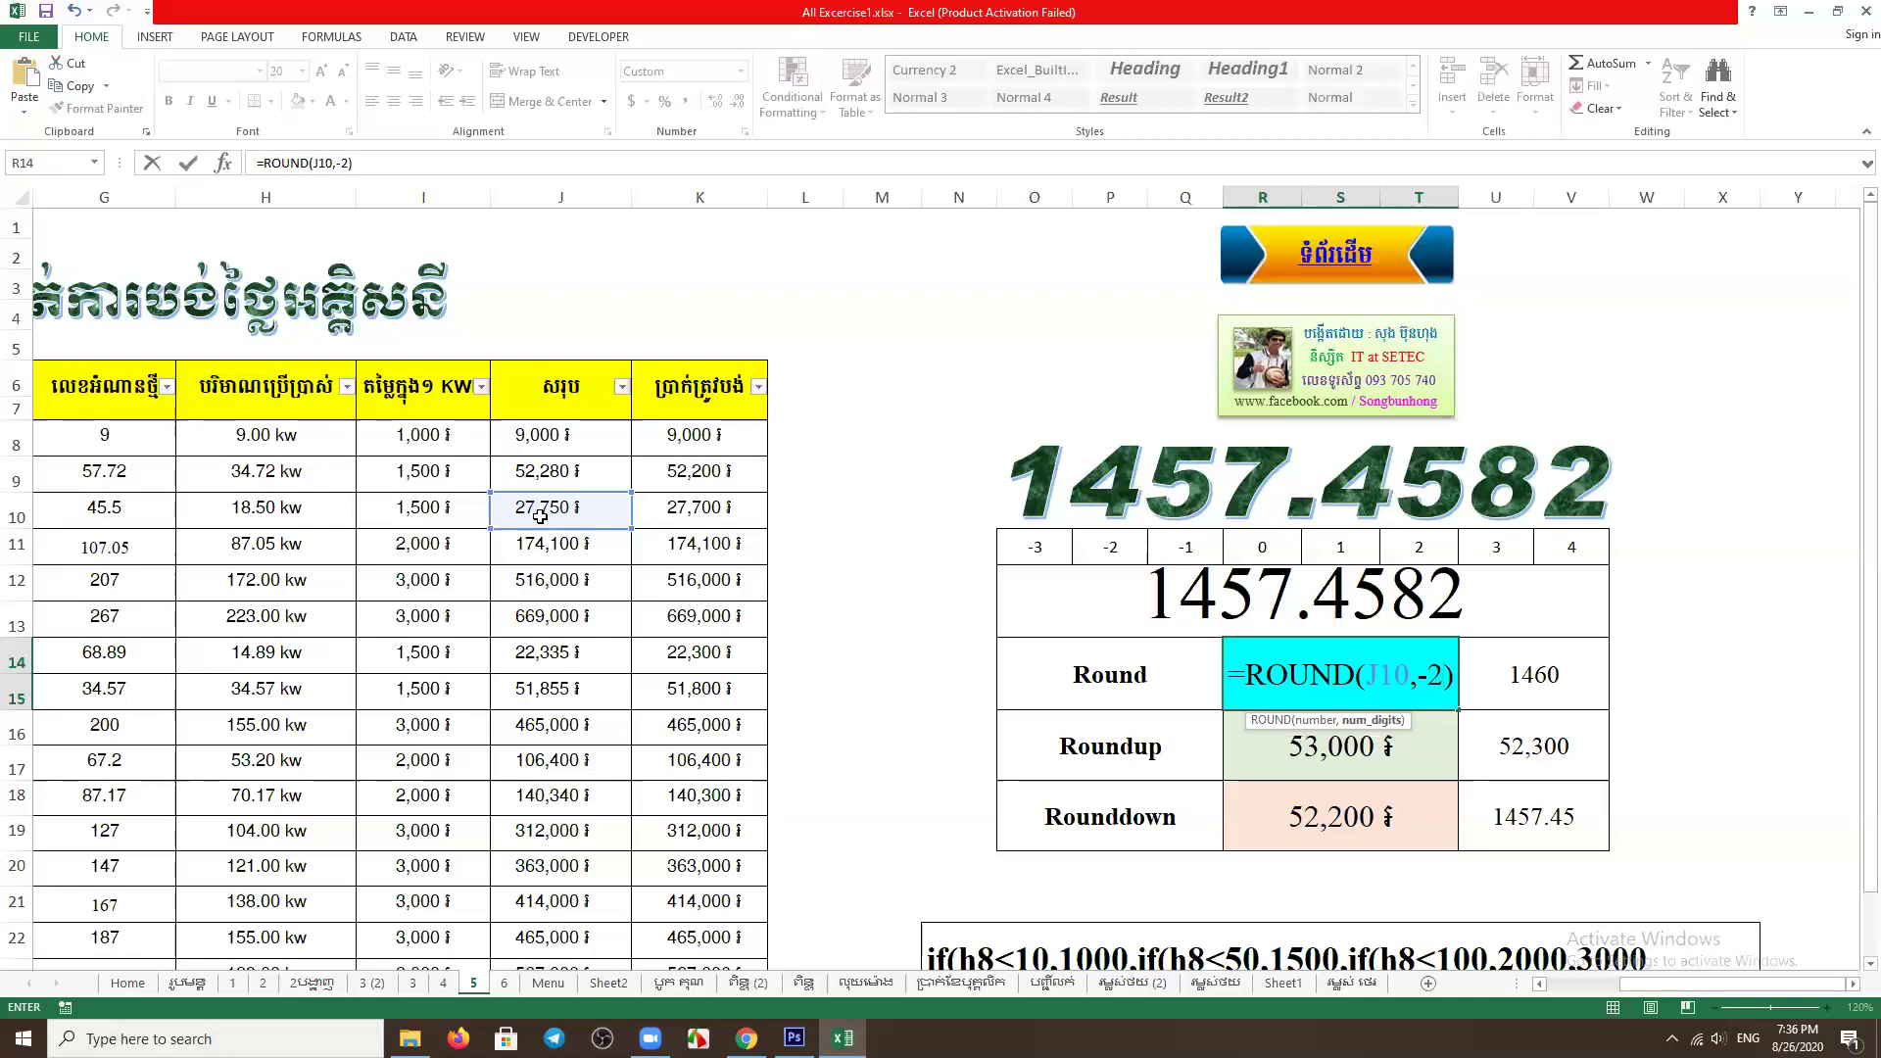
pyautogui.hotkey('ctrl', 'Return')
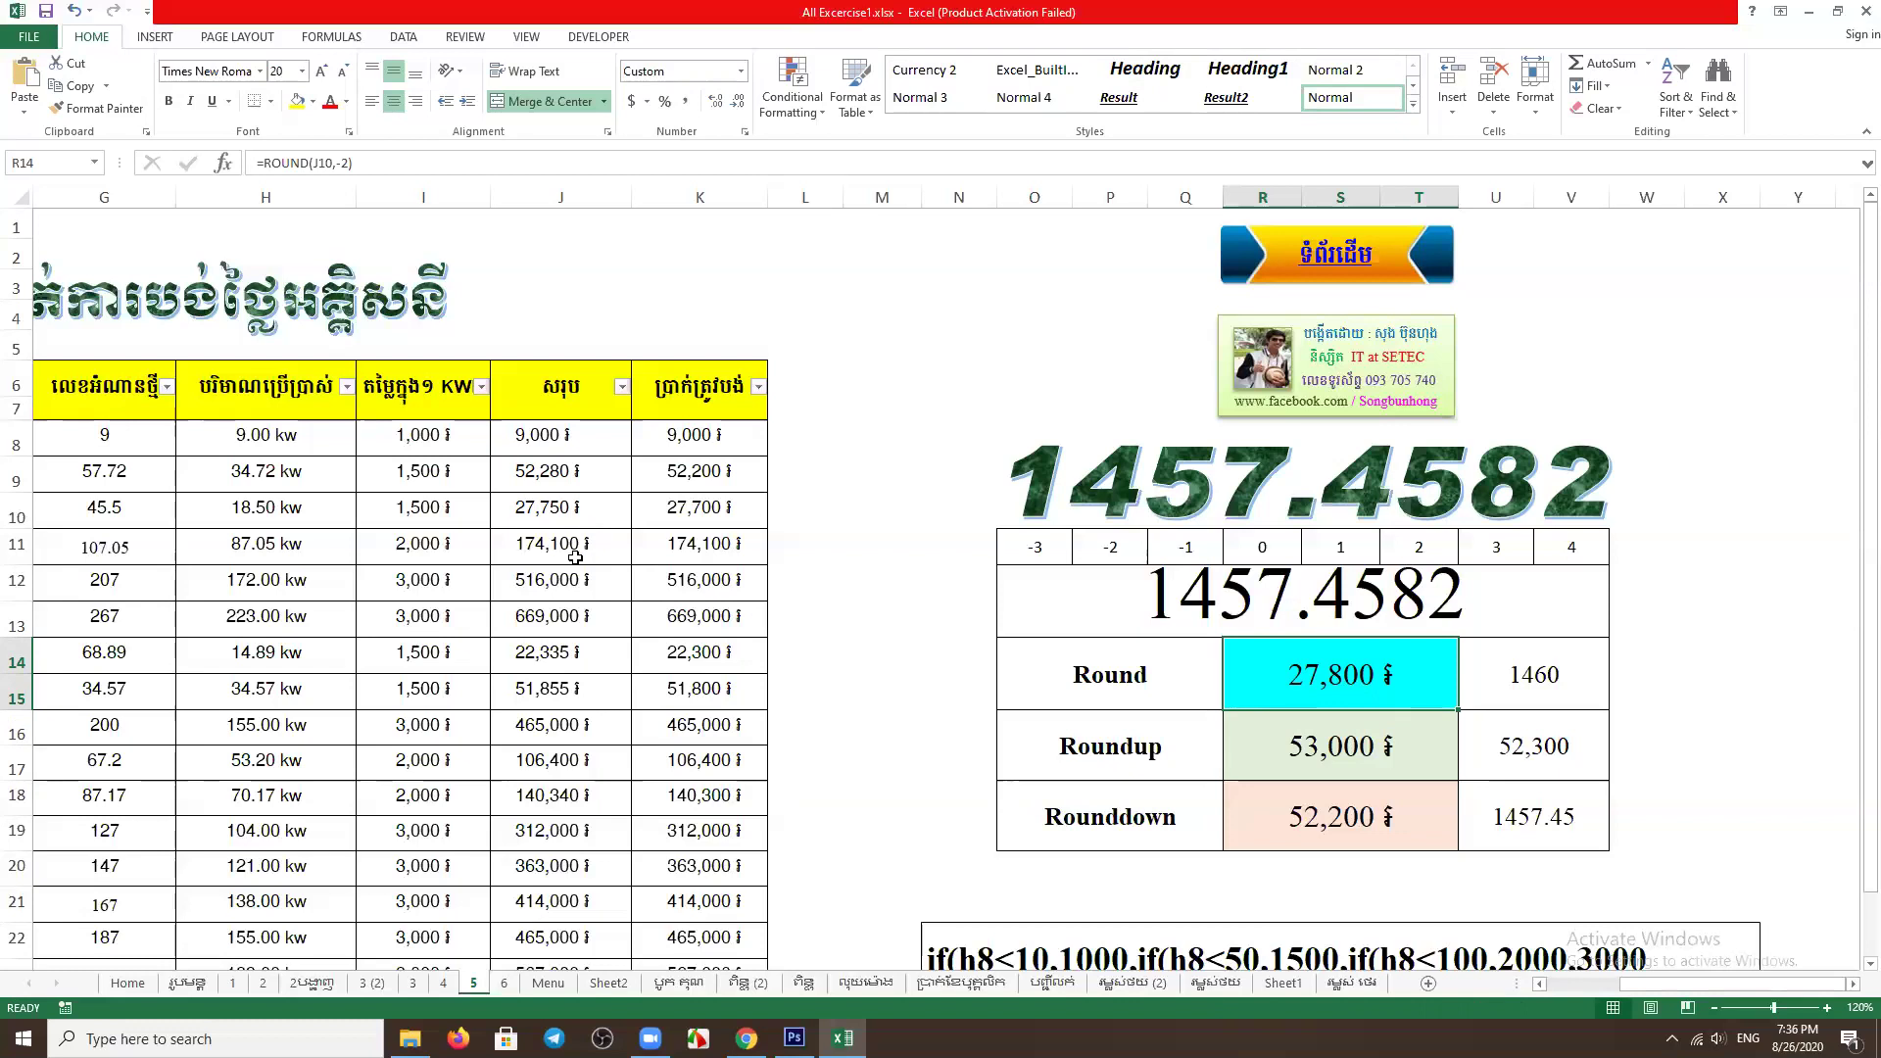
pyautogui.click(569, 506)
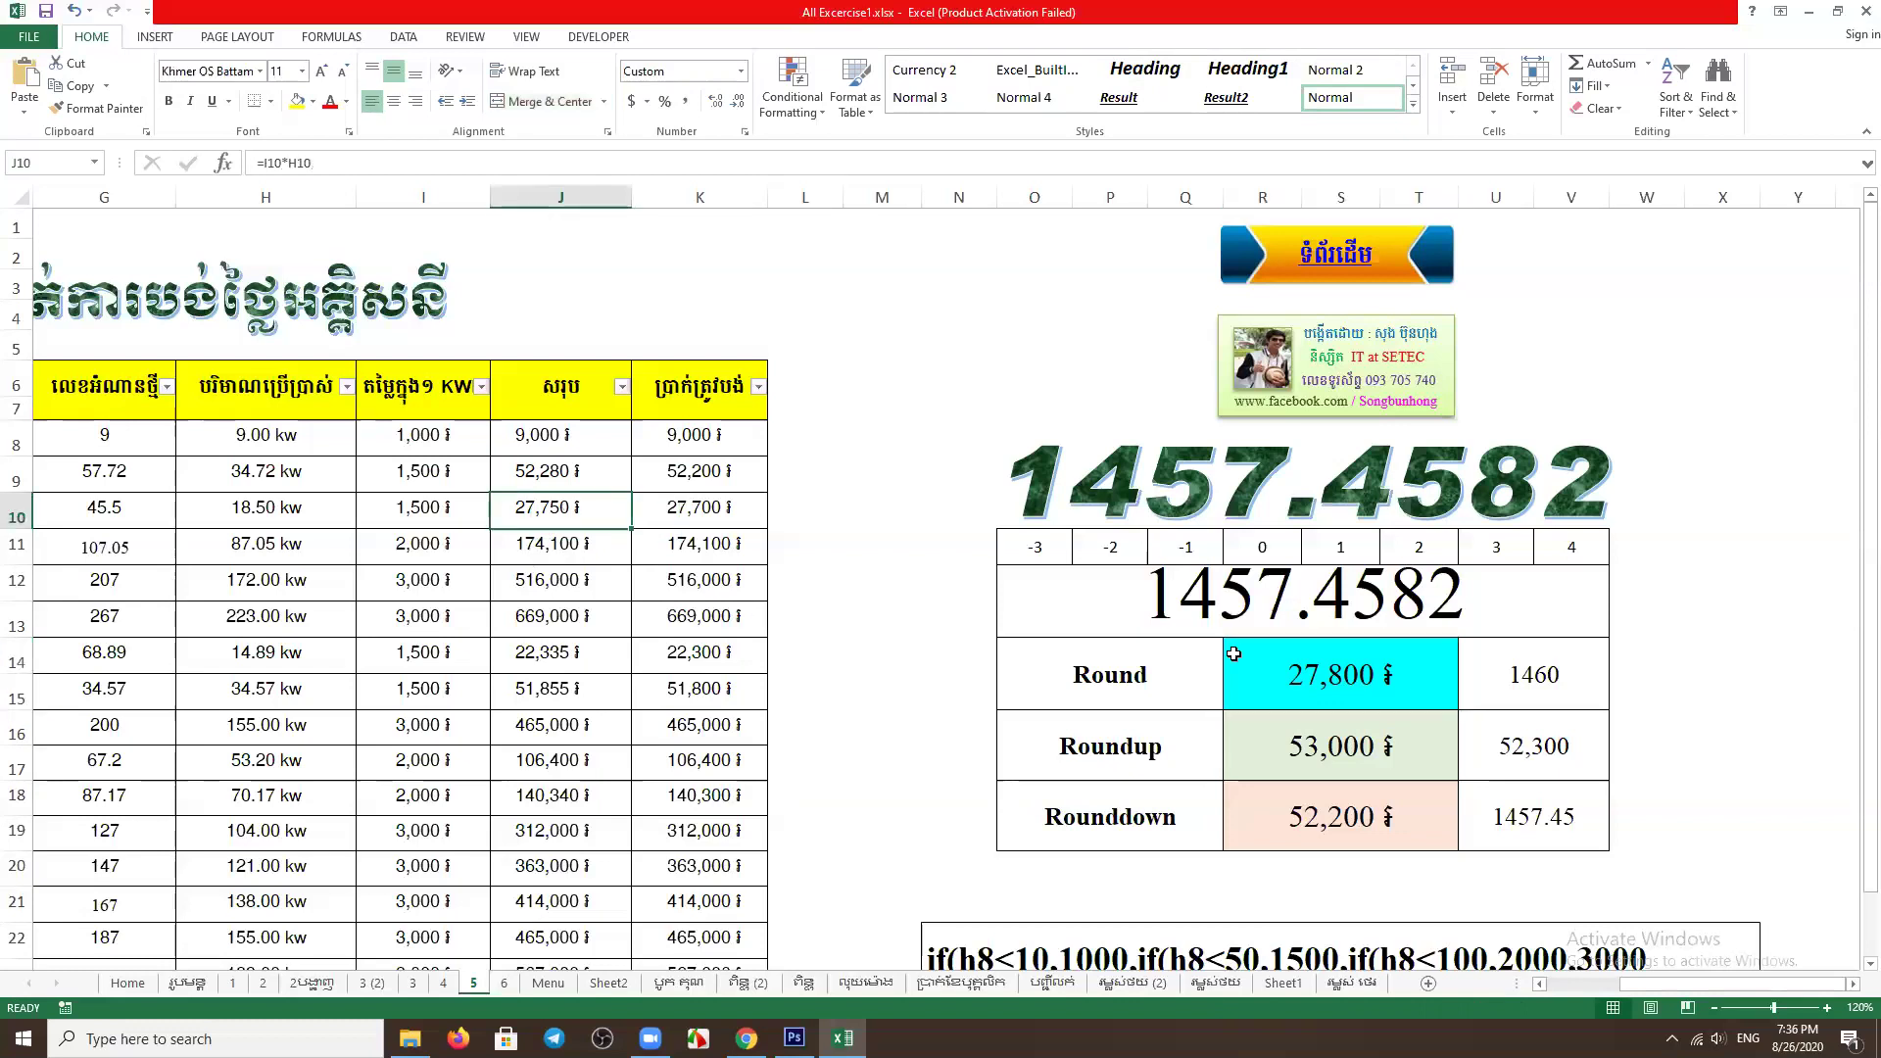
pyautogui.click(1398, 698)
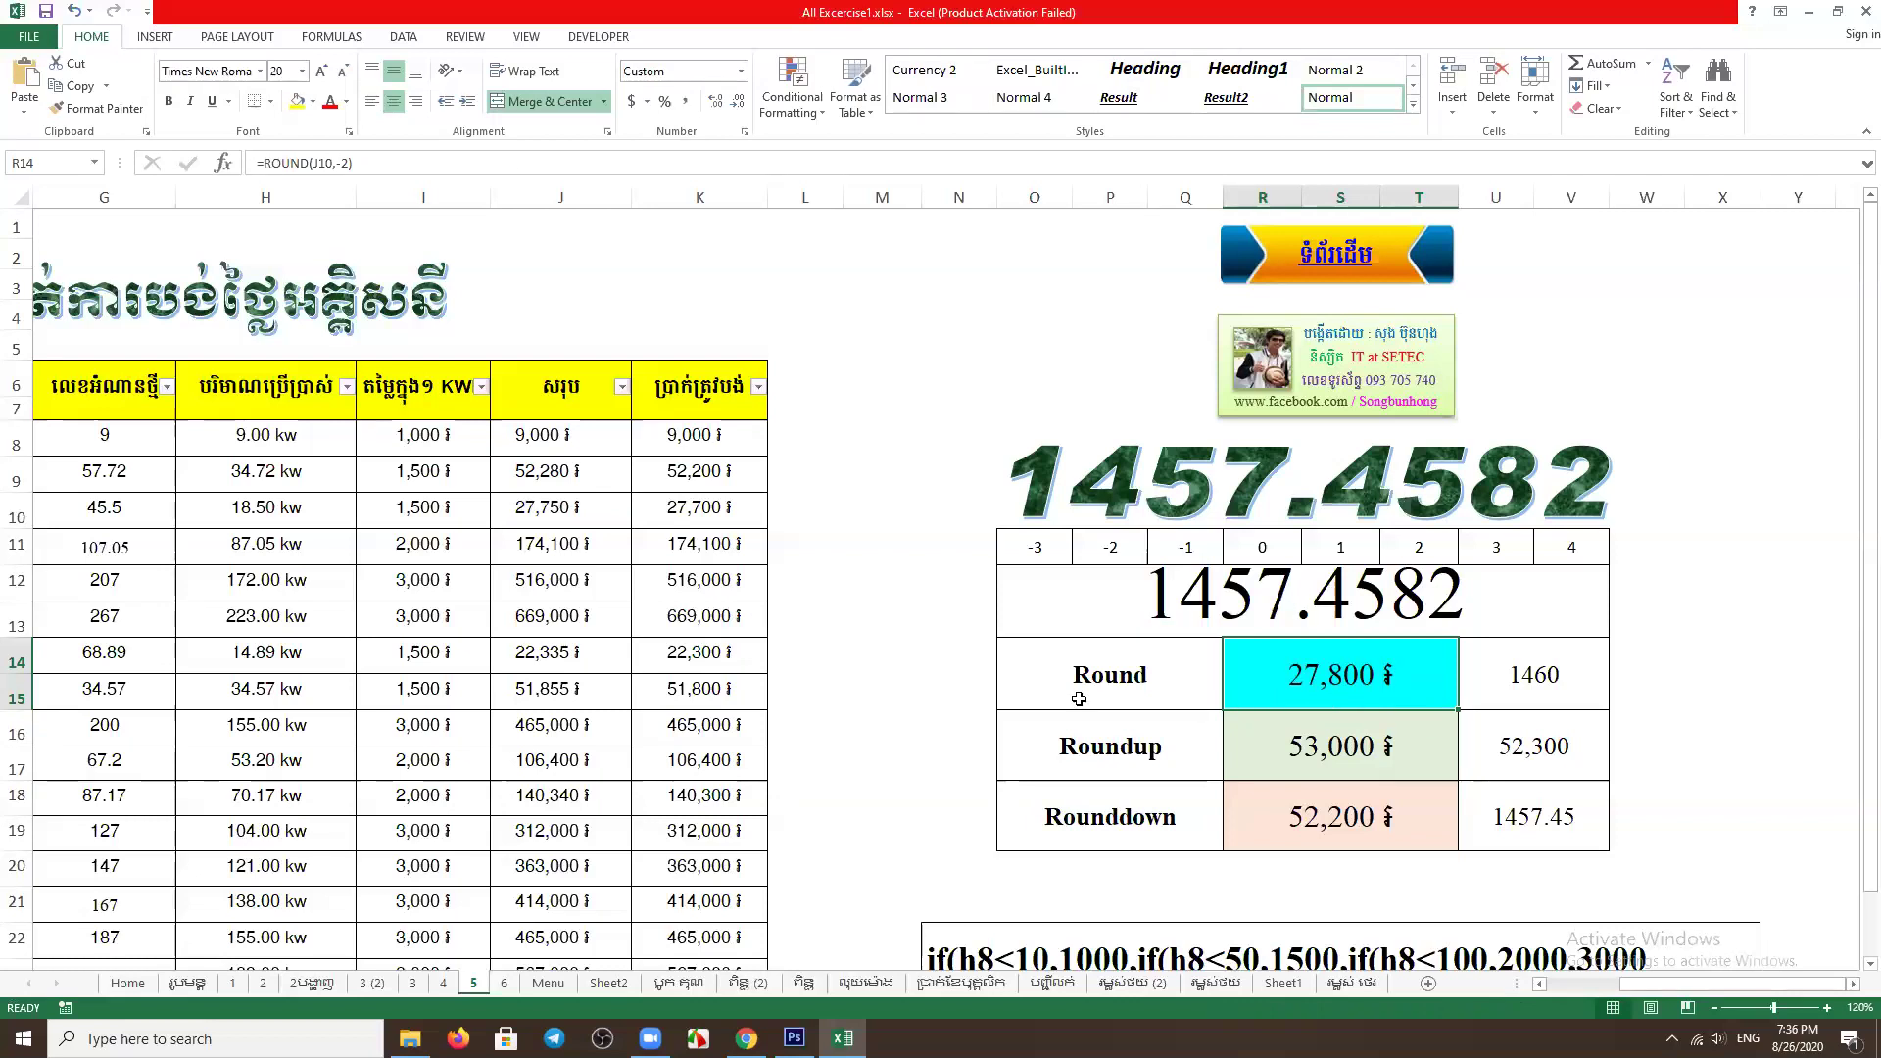
pyautogui.moveTo(1080, 694); pyautogui.dragTo(1478, 680)
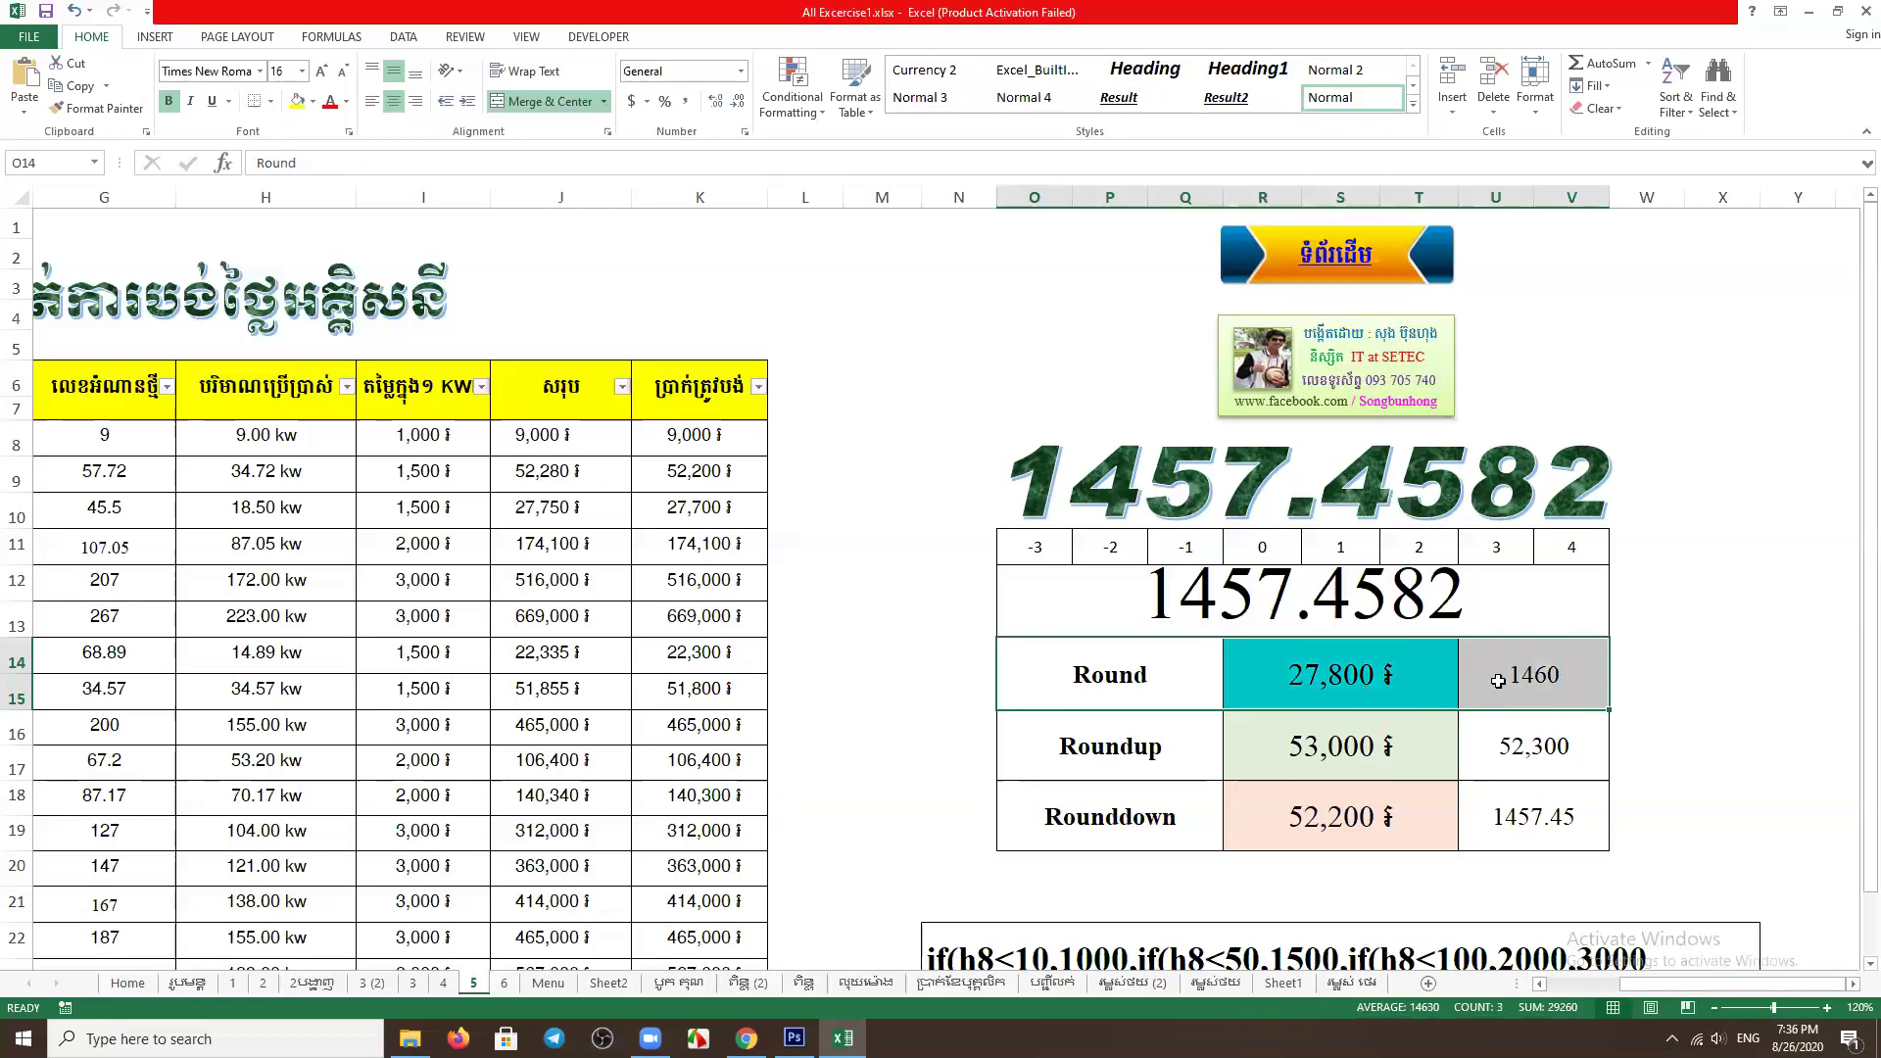
pyautogui.click(1528, 680)
pyautogui.moveTo(1147, 749); pyautogui.dragTo(1489, 747)
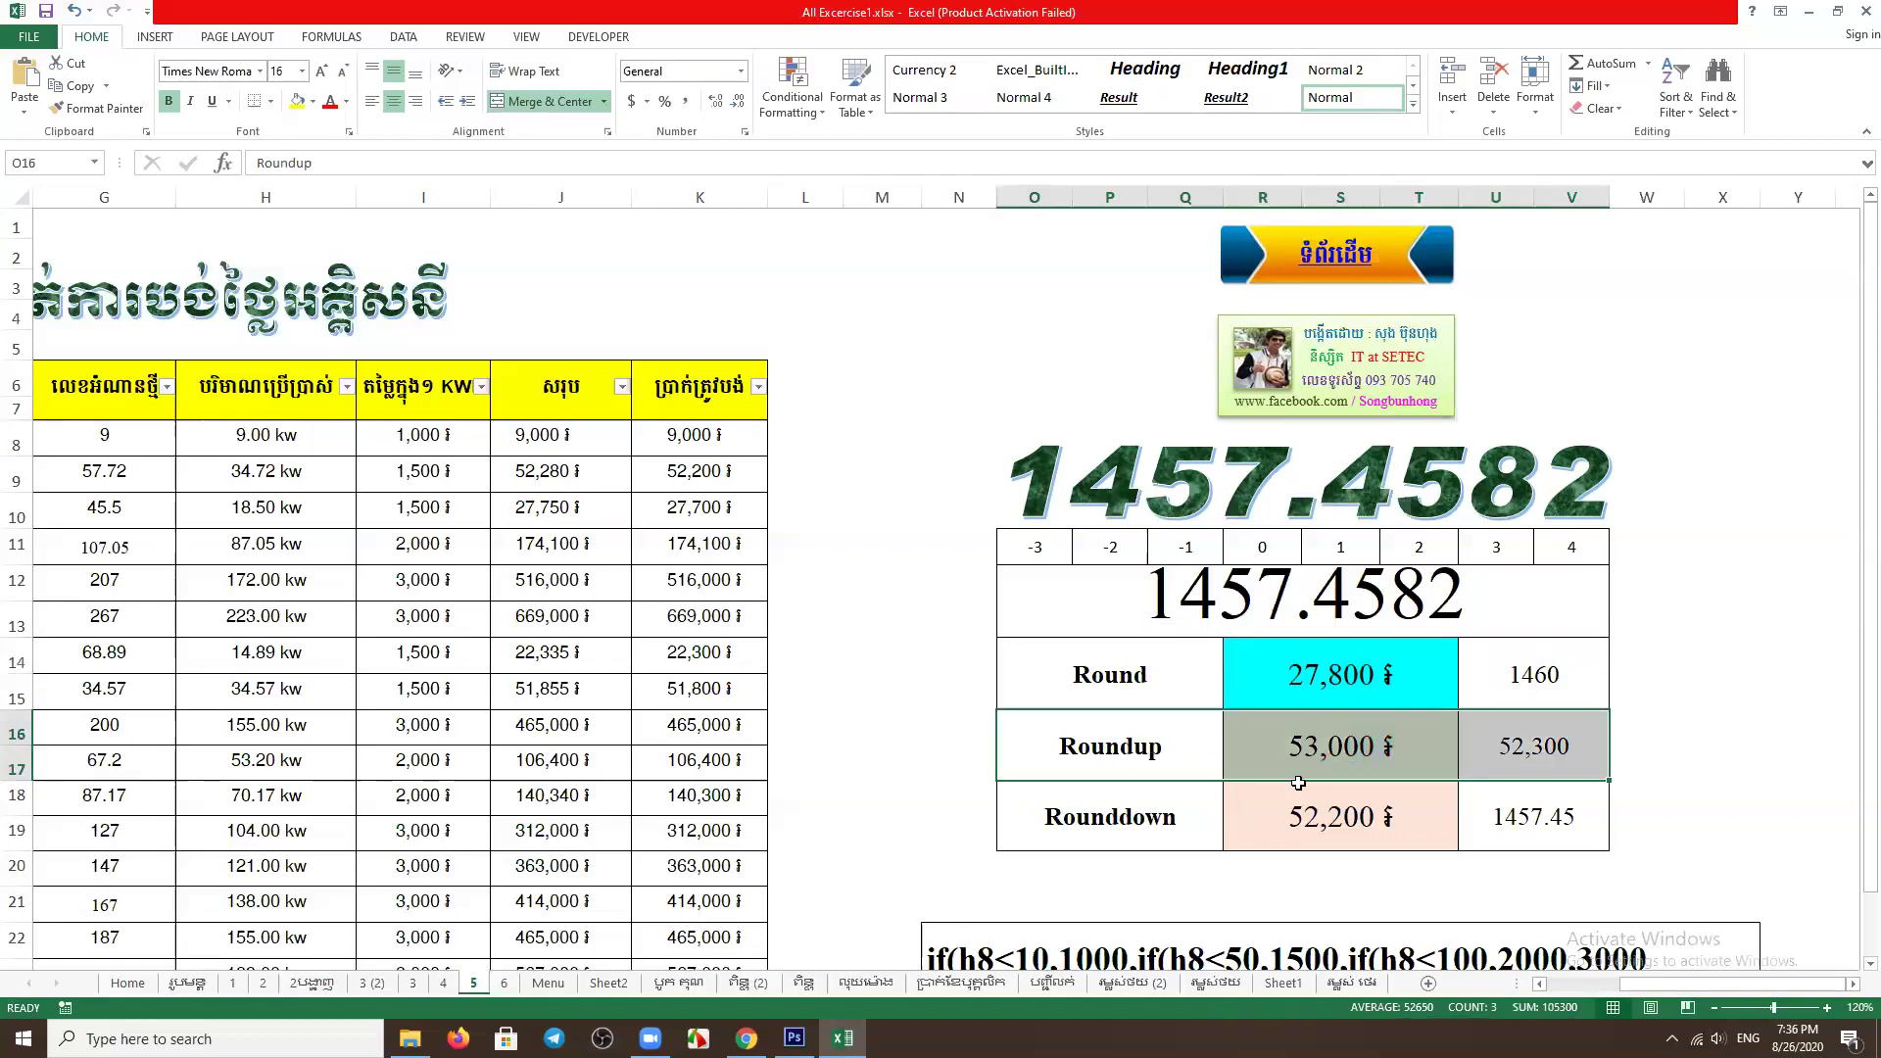
pyautogui.moveTo(1092, 816); pyautogui.dragTo(1528, 816)
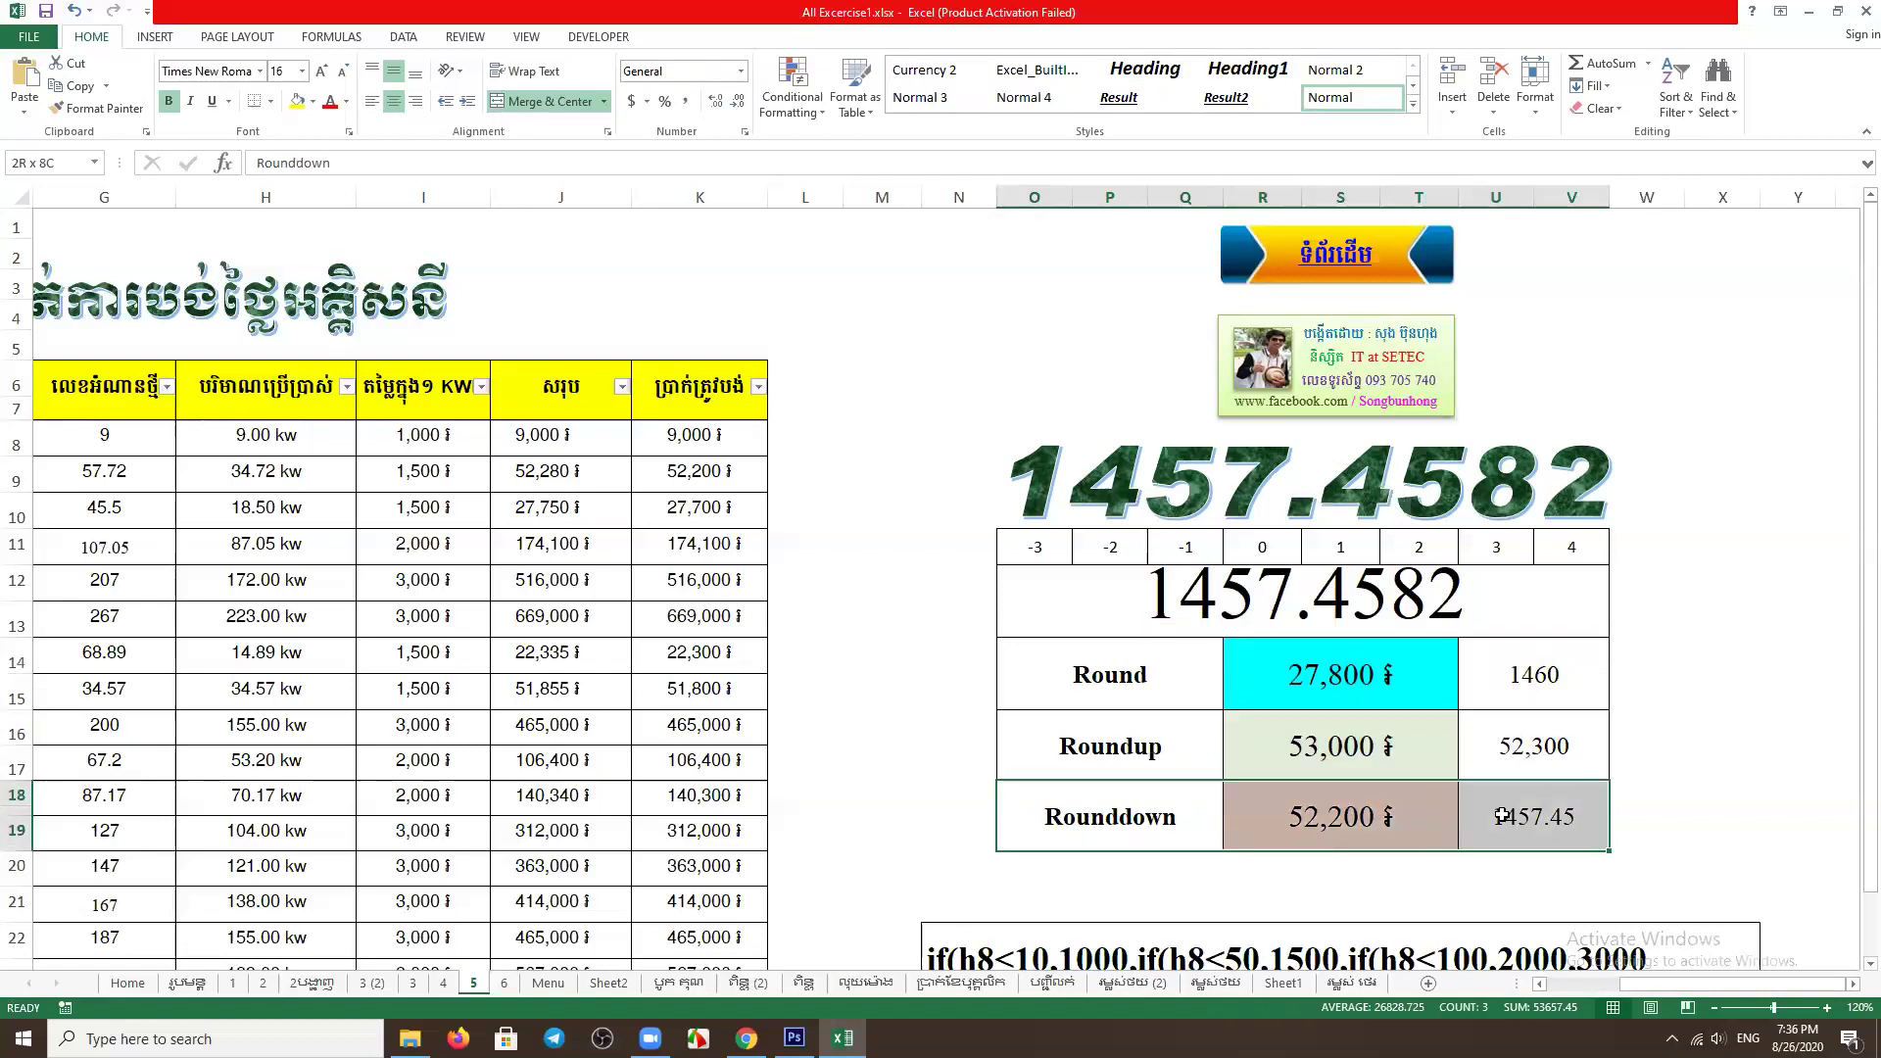
pyautogui.click(1425, 818)
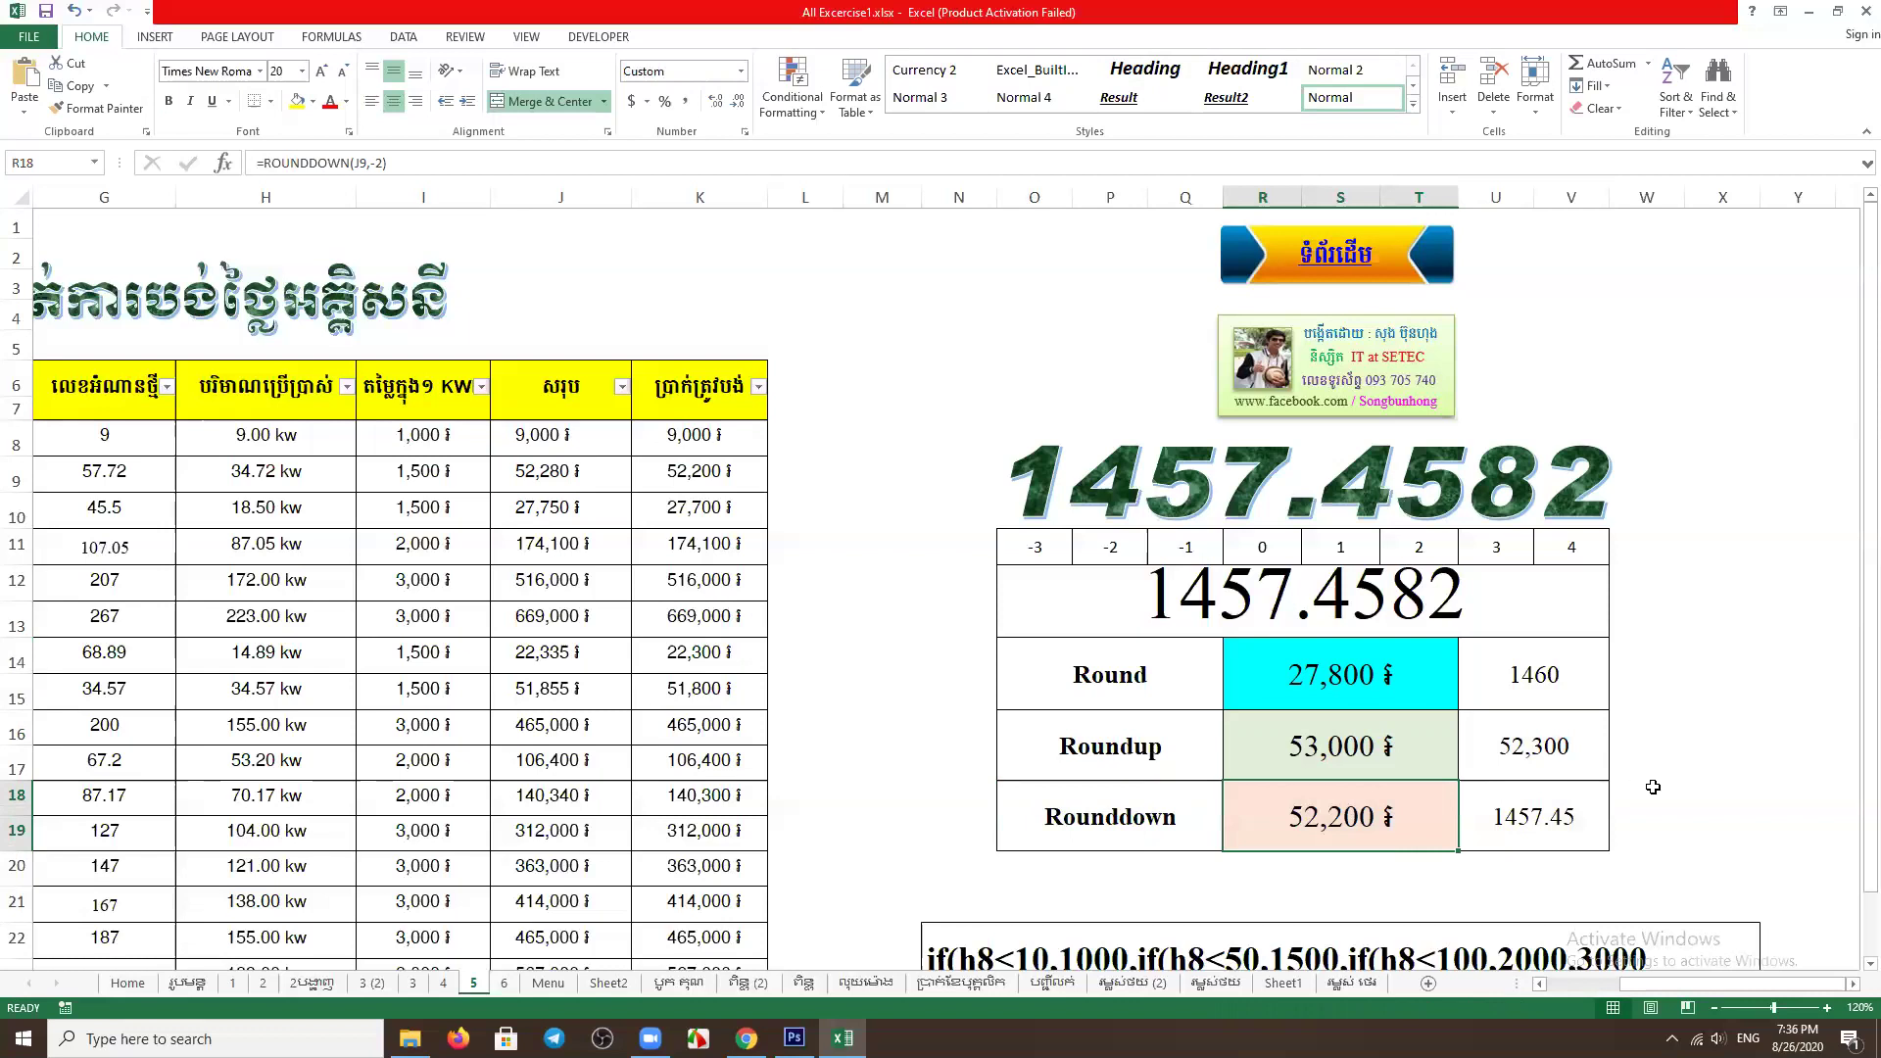
pyautogui.click(1366, 753)
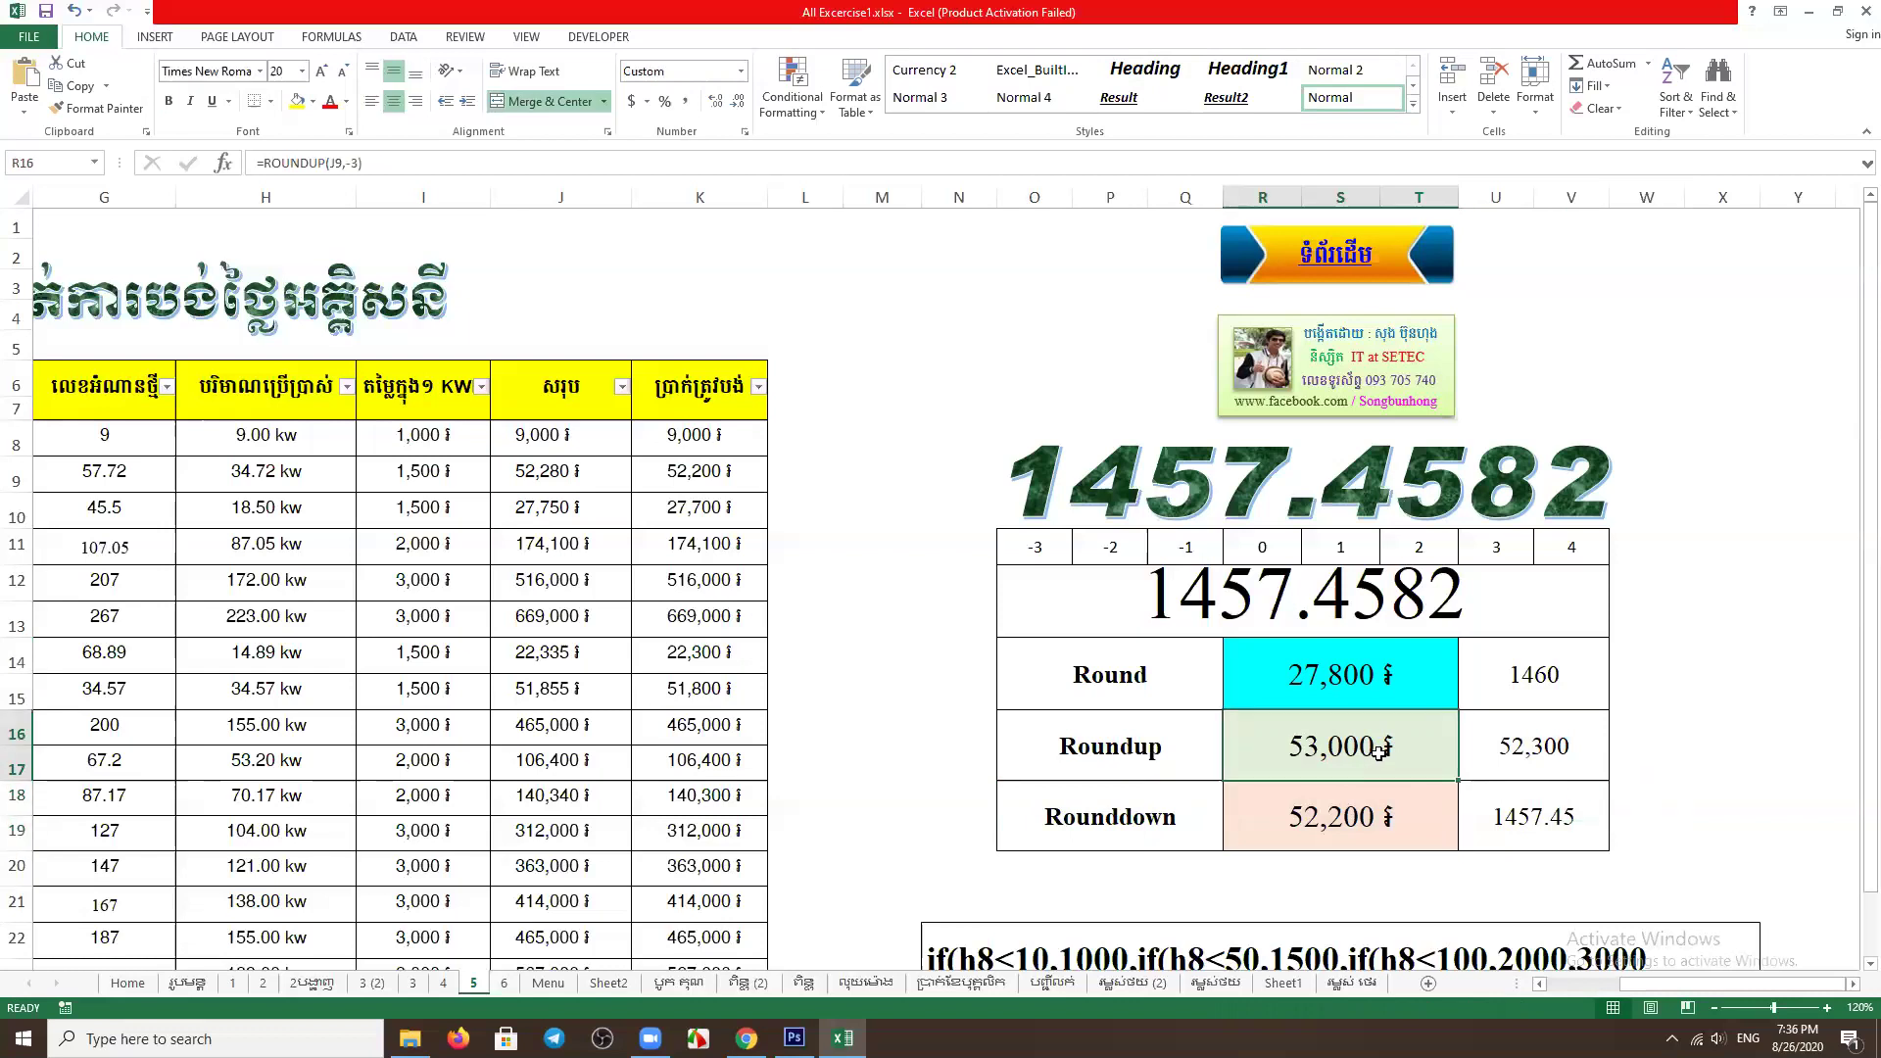
pyautogui.click(1164, 673)
pyautogui.click(1320, 679)
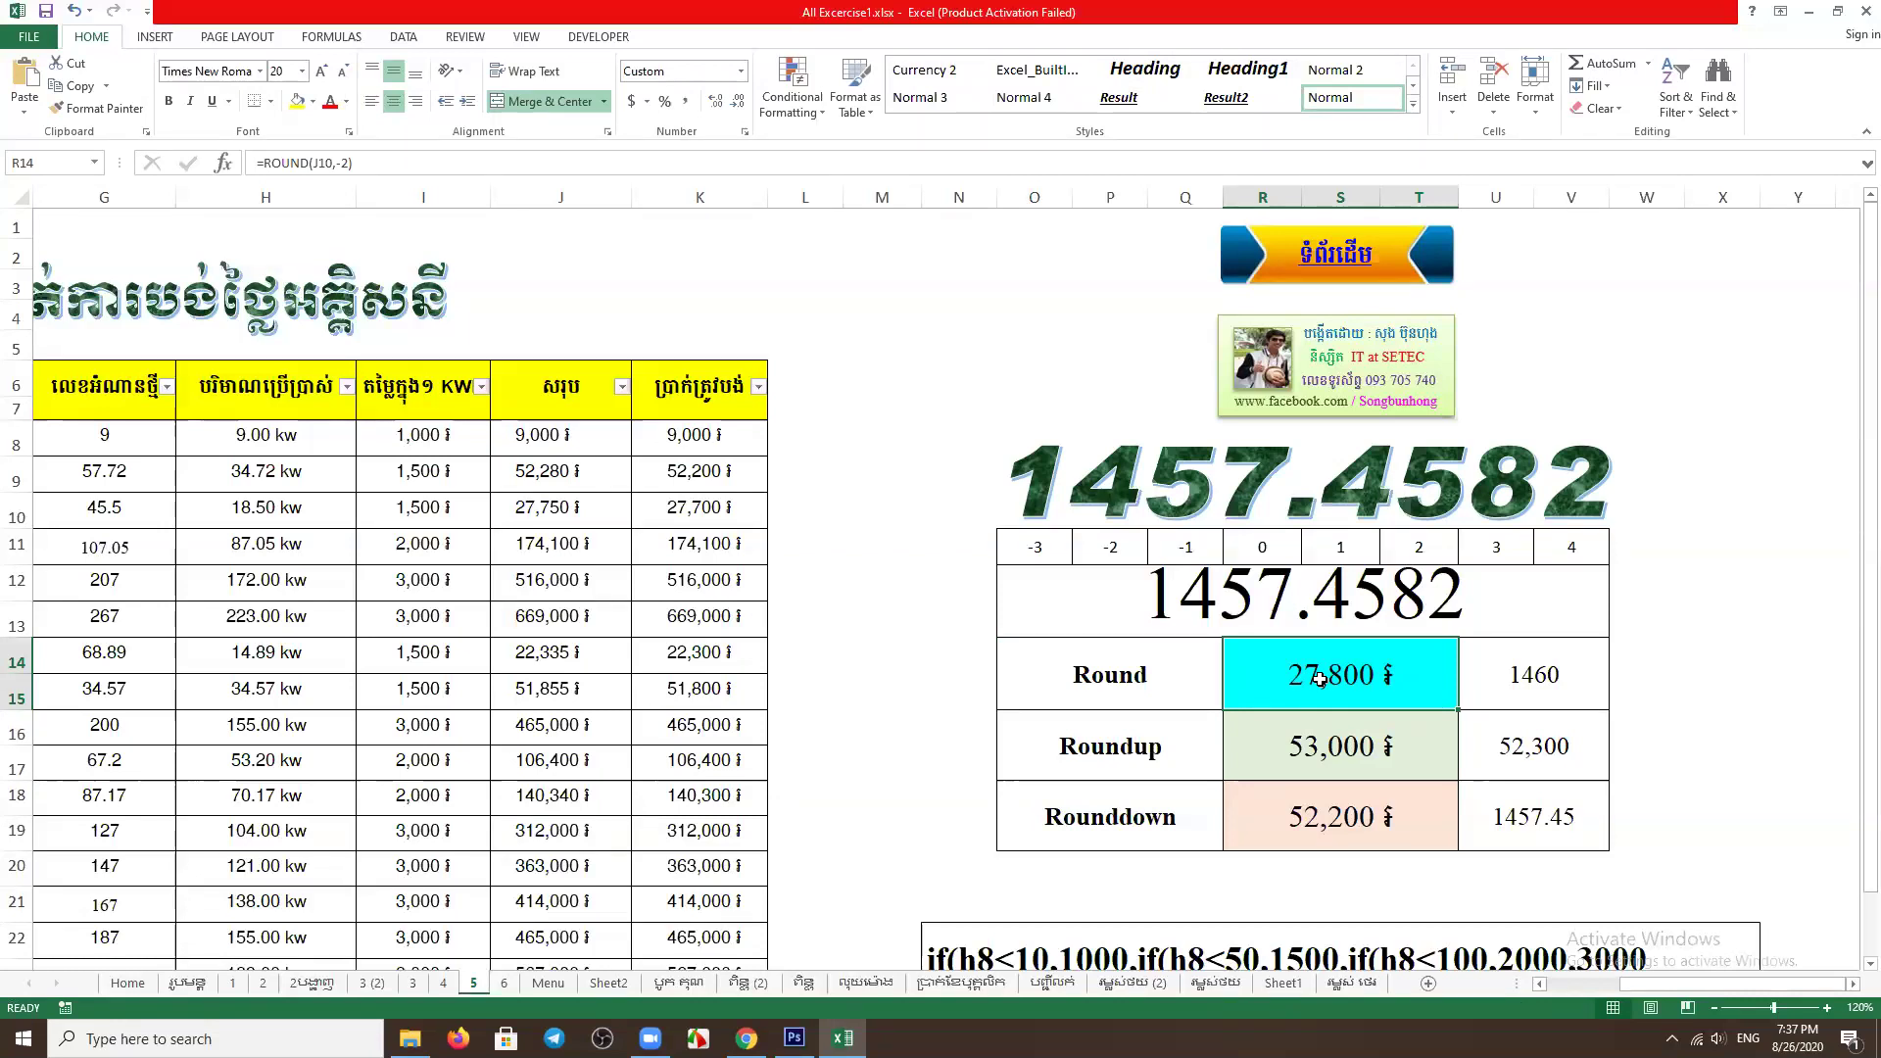
# Point out the digit values -1, 1 and 2 above 1457.4582 in the demo table.
pyautogui.click(1778, 830)
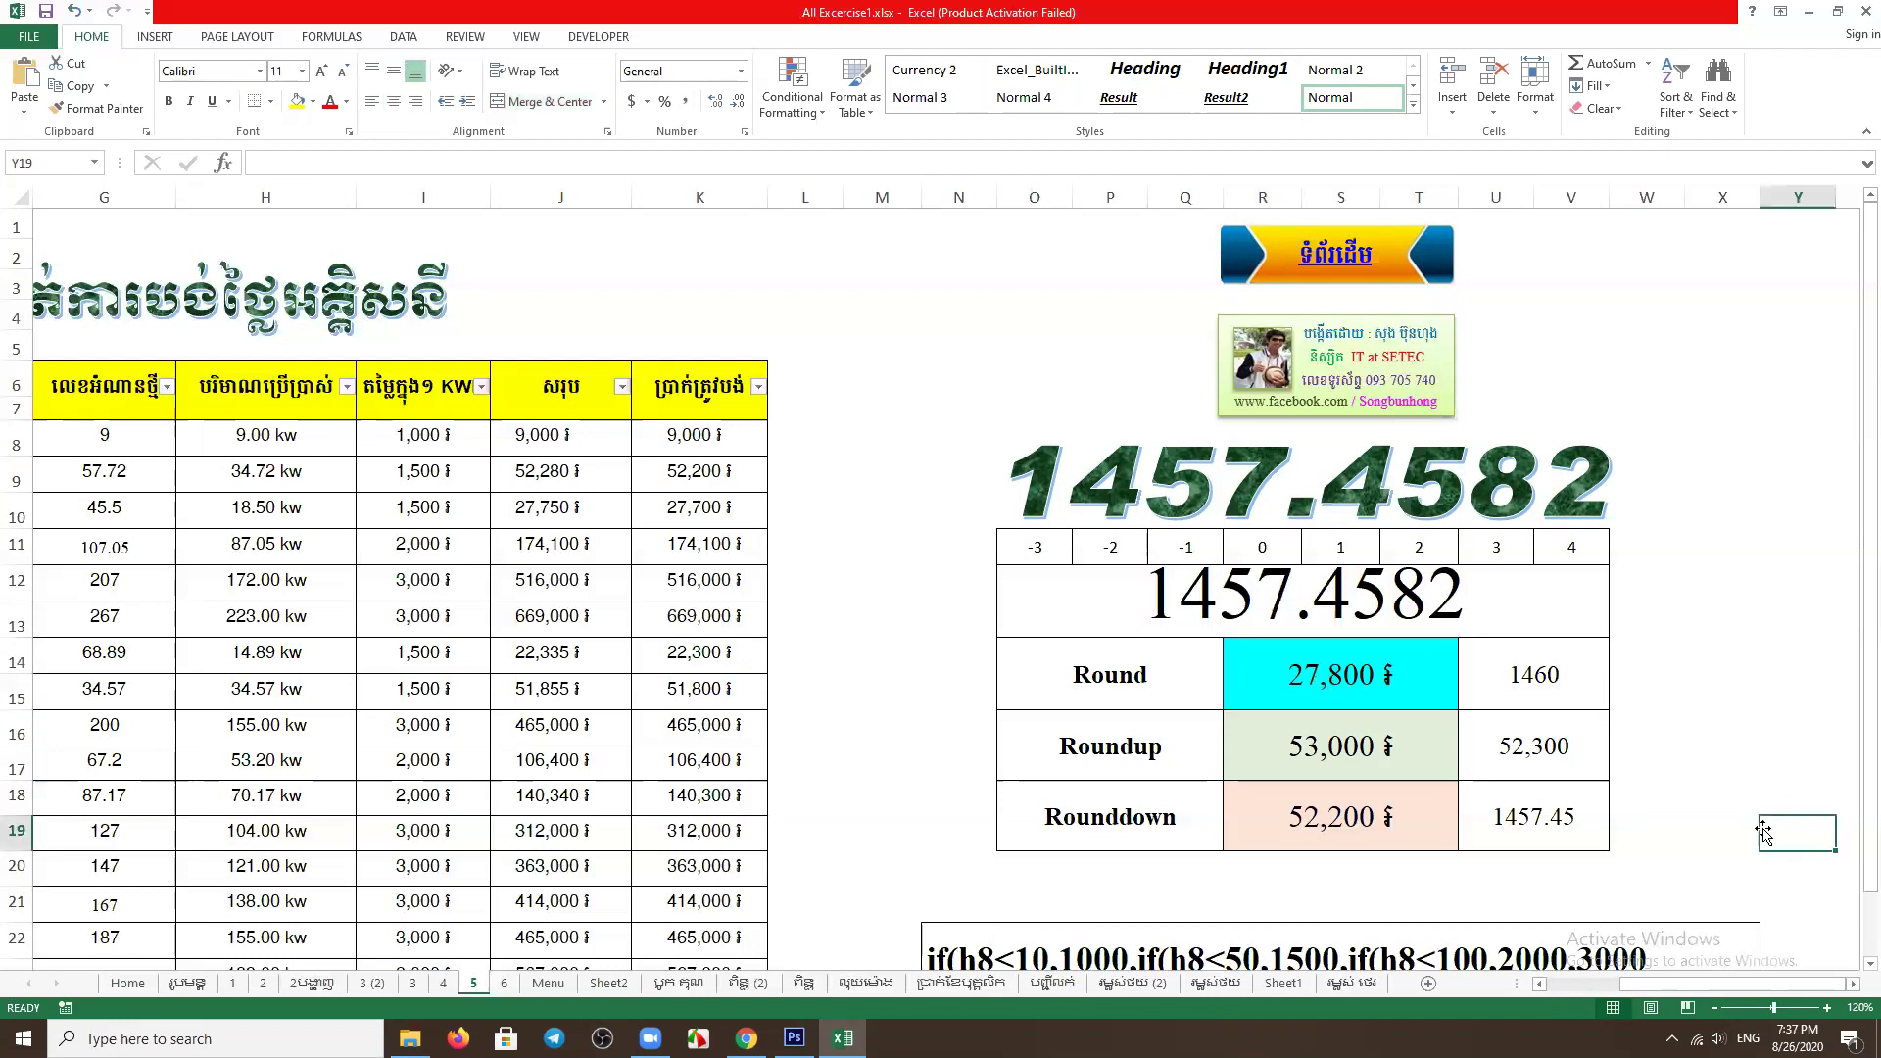
pyautogui.click(940, 695)
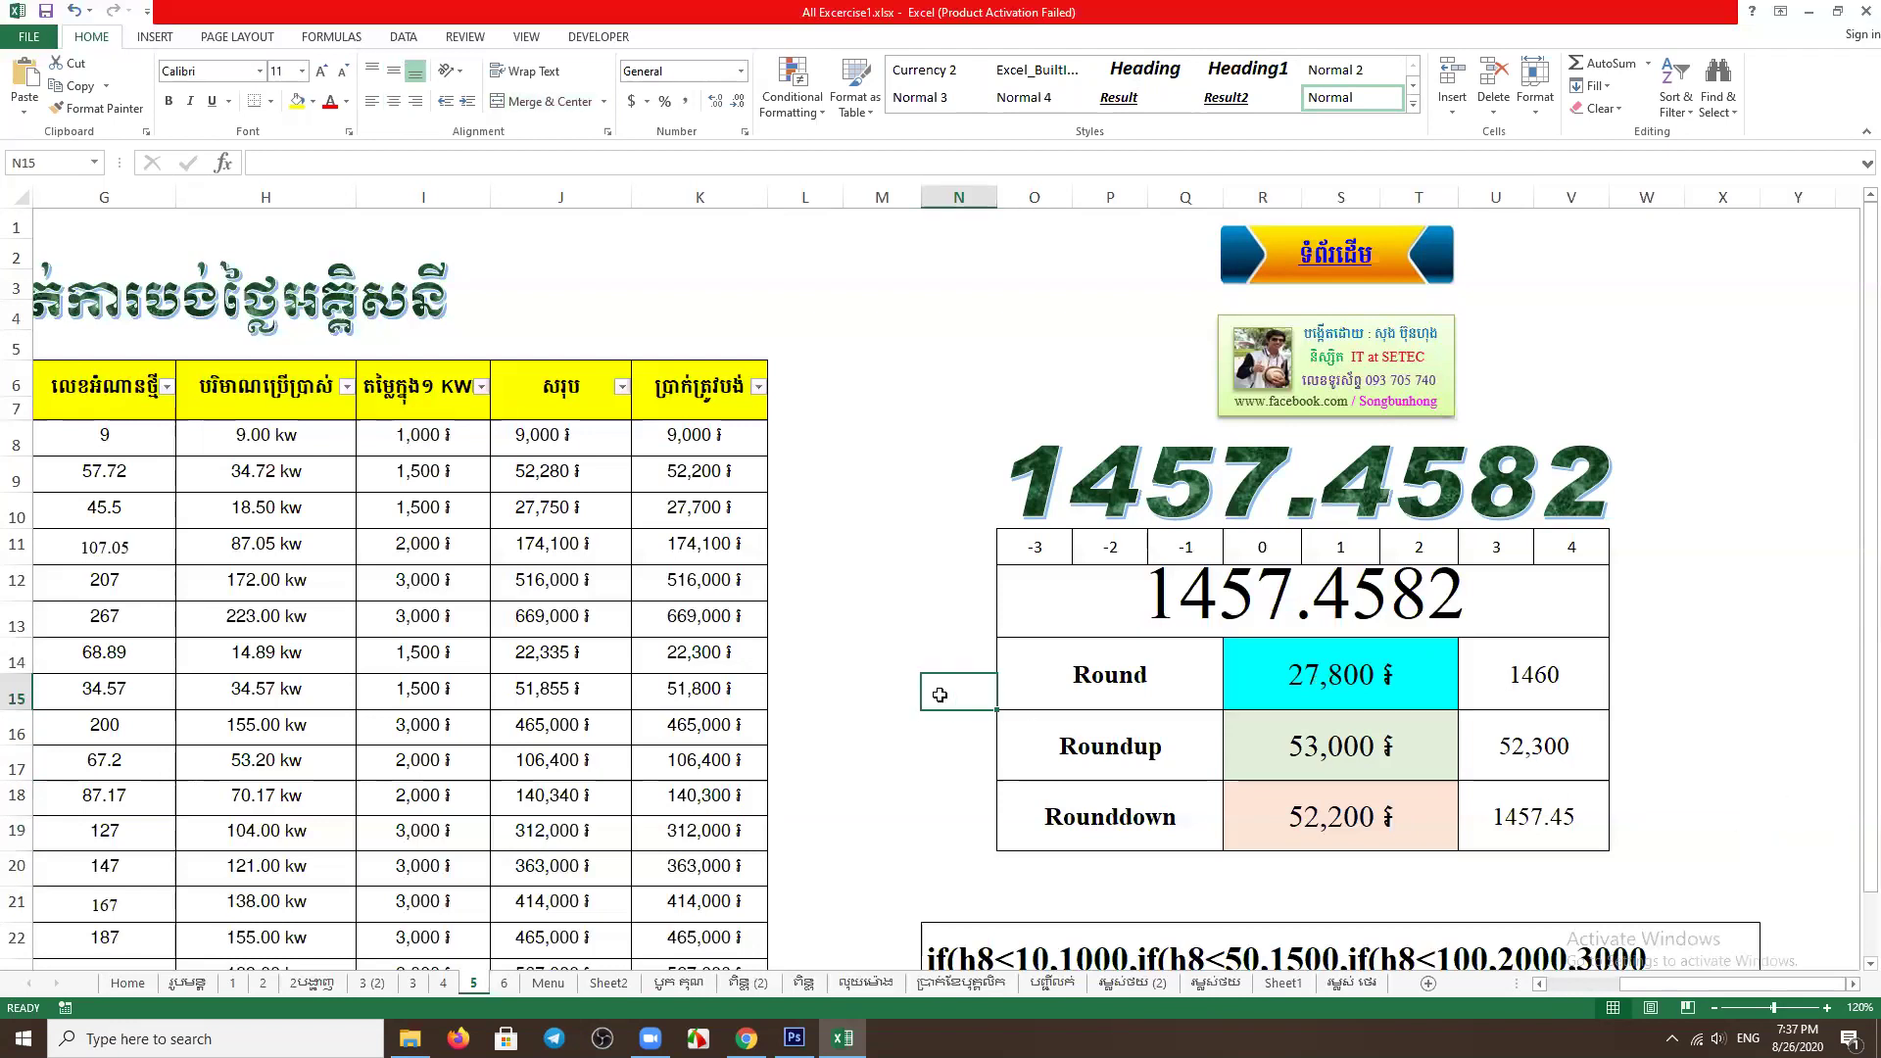
pyautogui.click(931, 758)
pyautogui.click(930, 806)
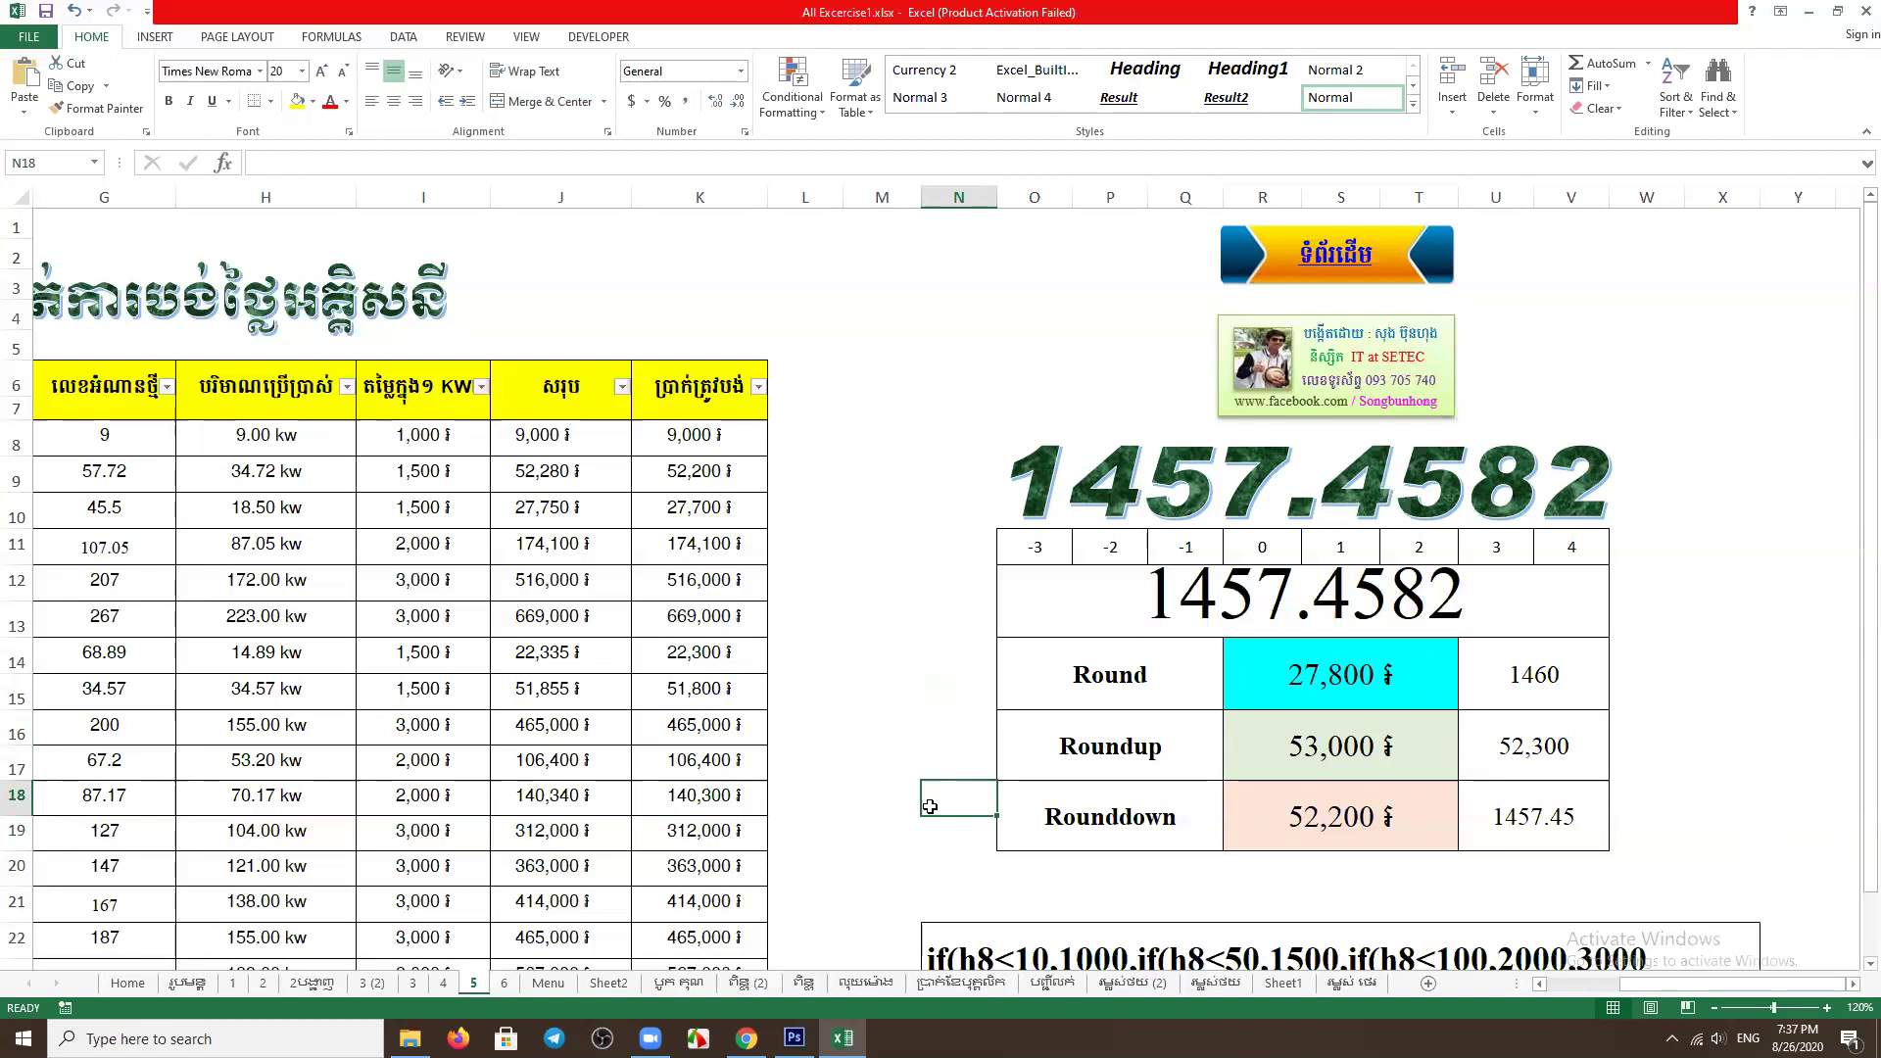
pyautogui.click(1266, 549)
pyautogui.click(1171, 549)
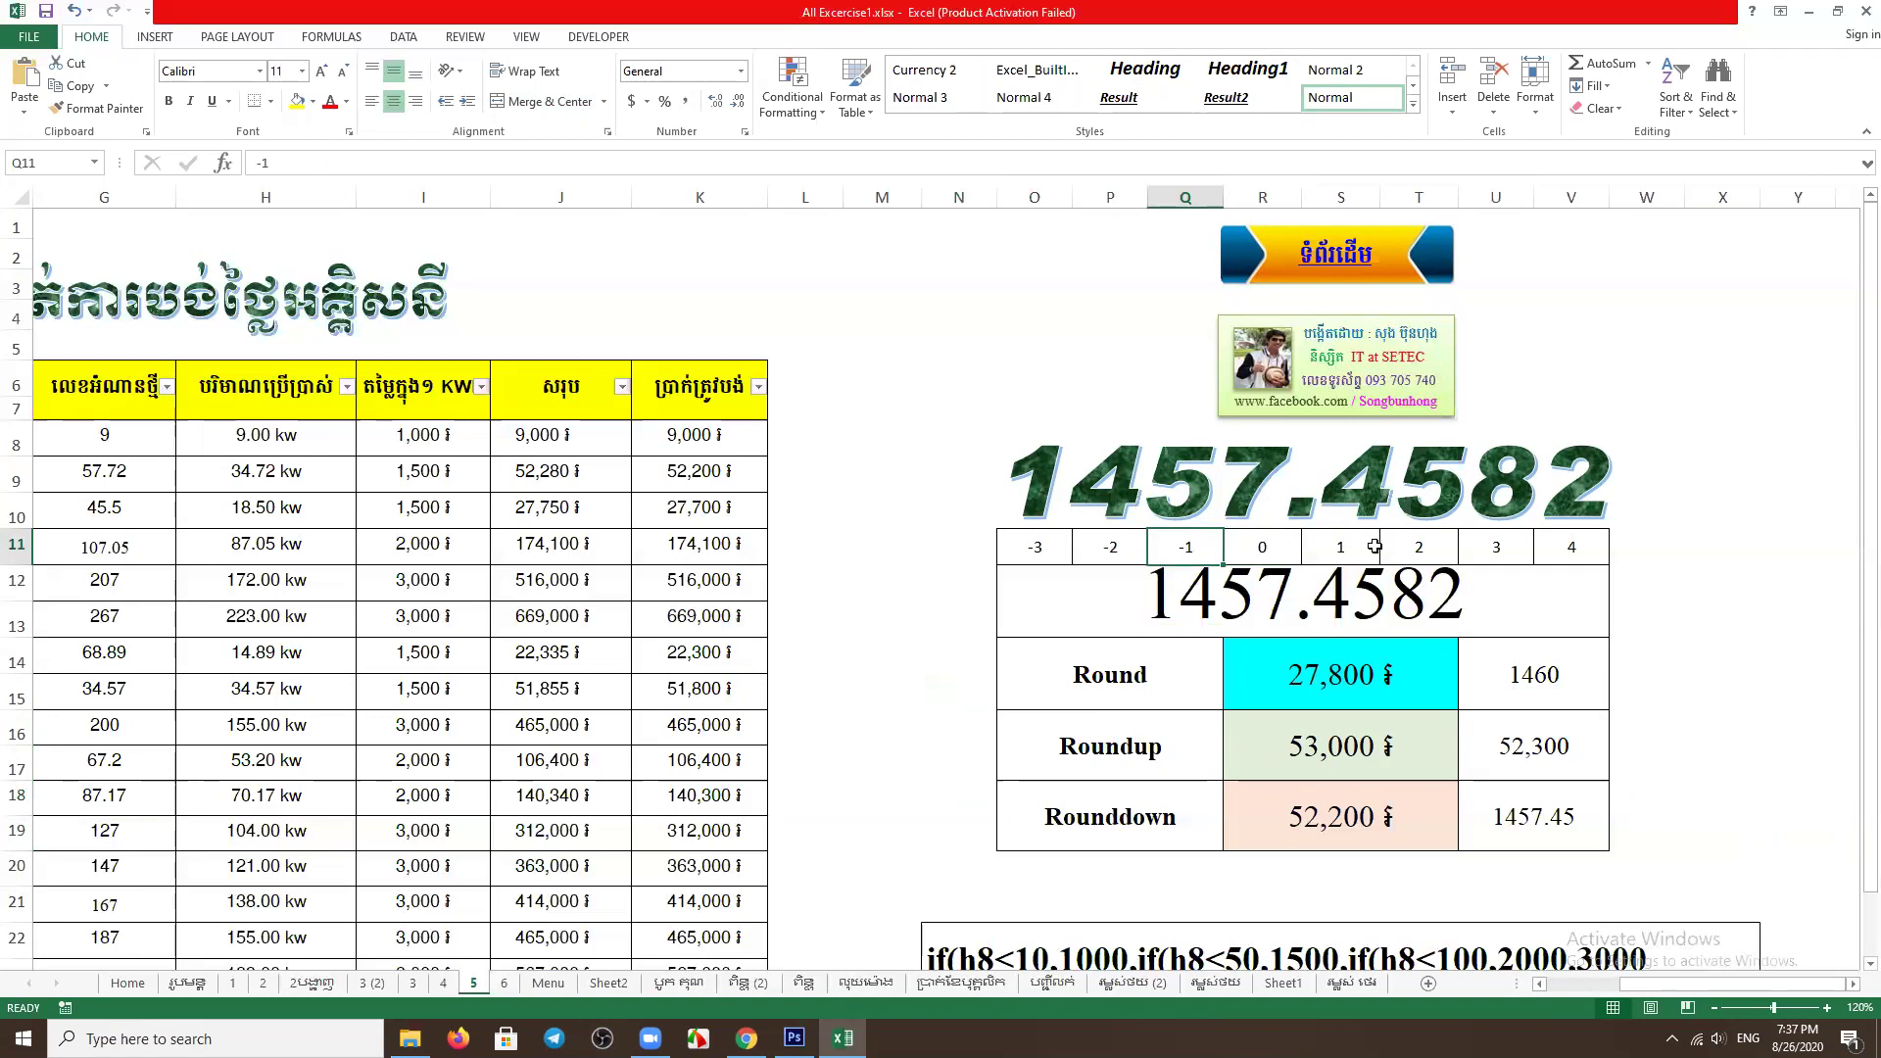
pyautogui.click(1341, 541)
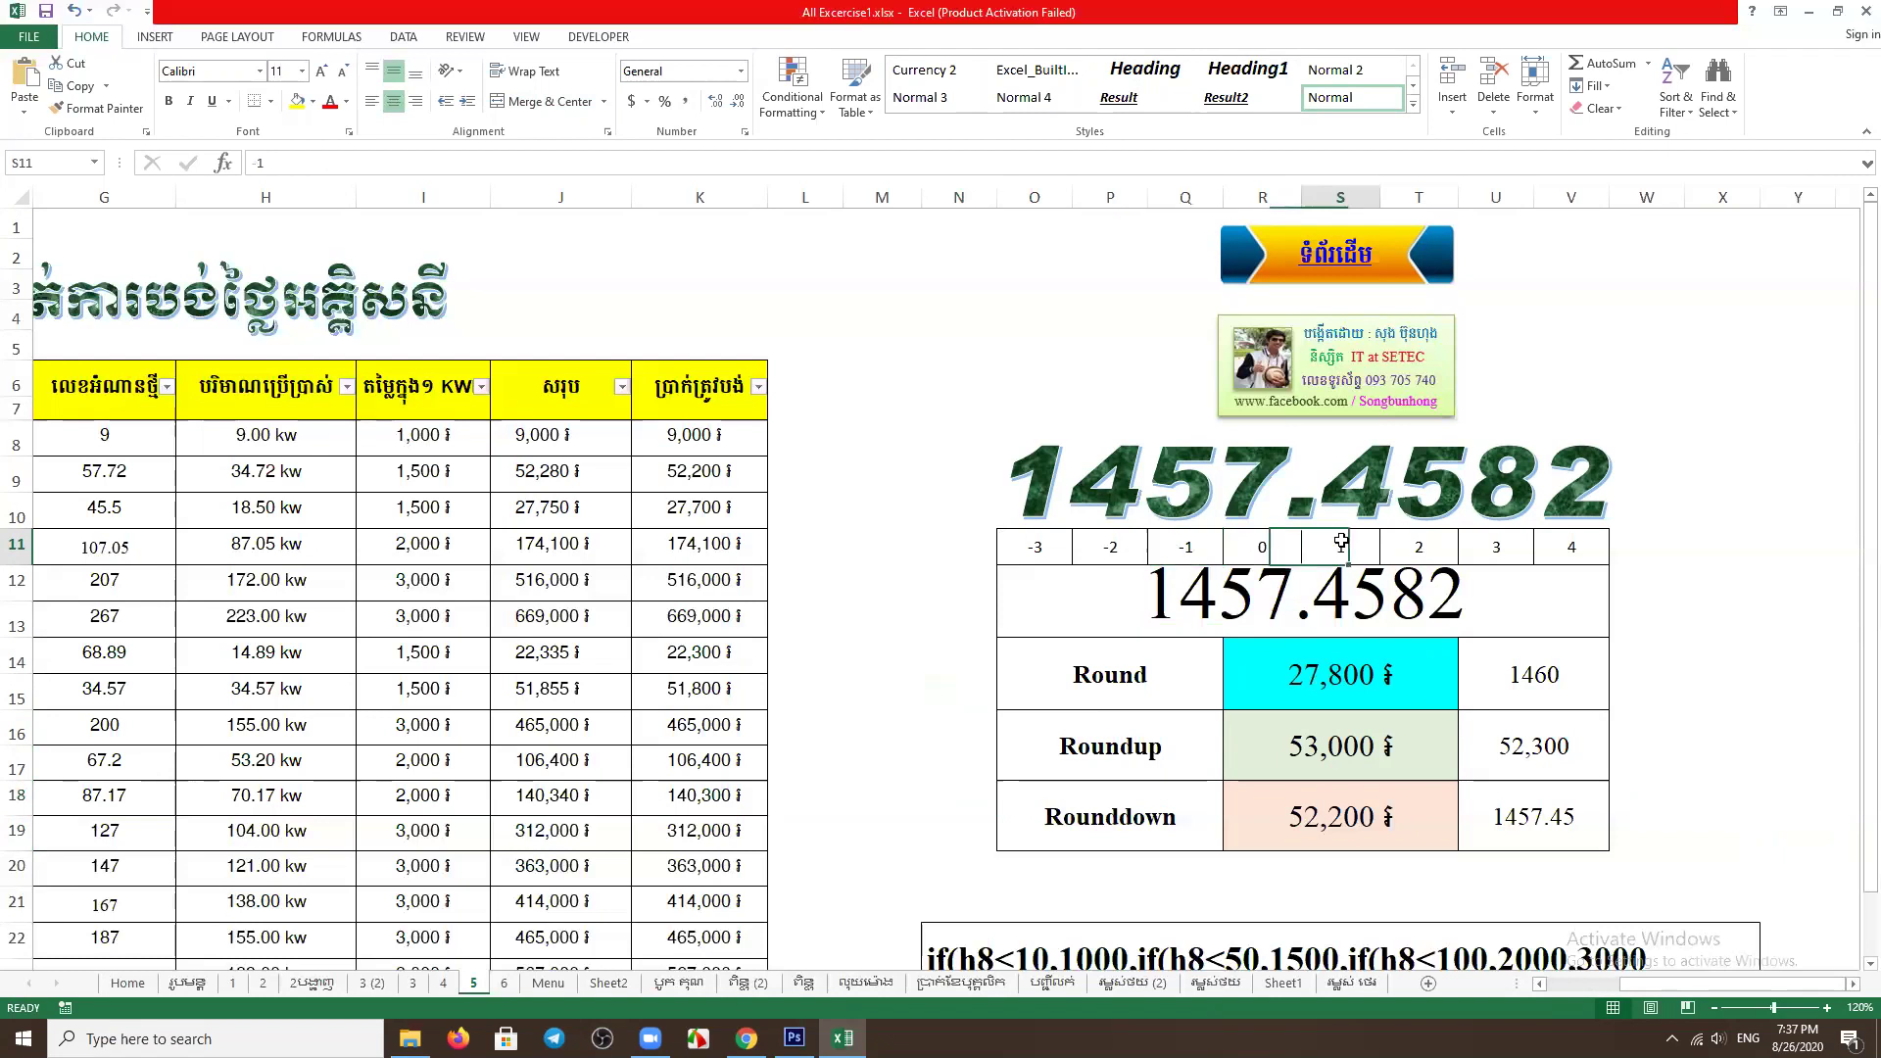
pyautogui.click(1400, 546)
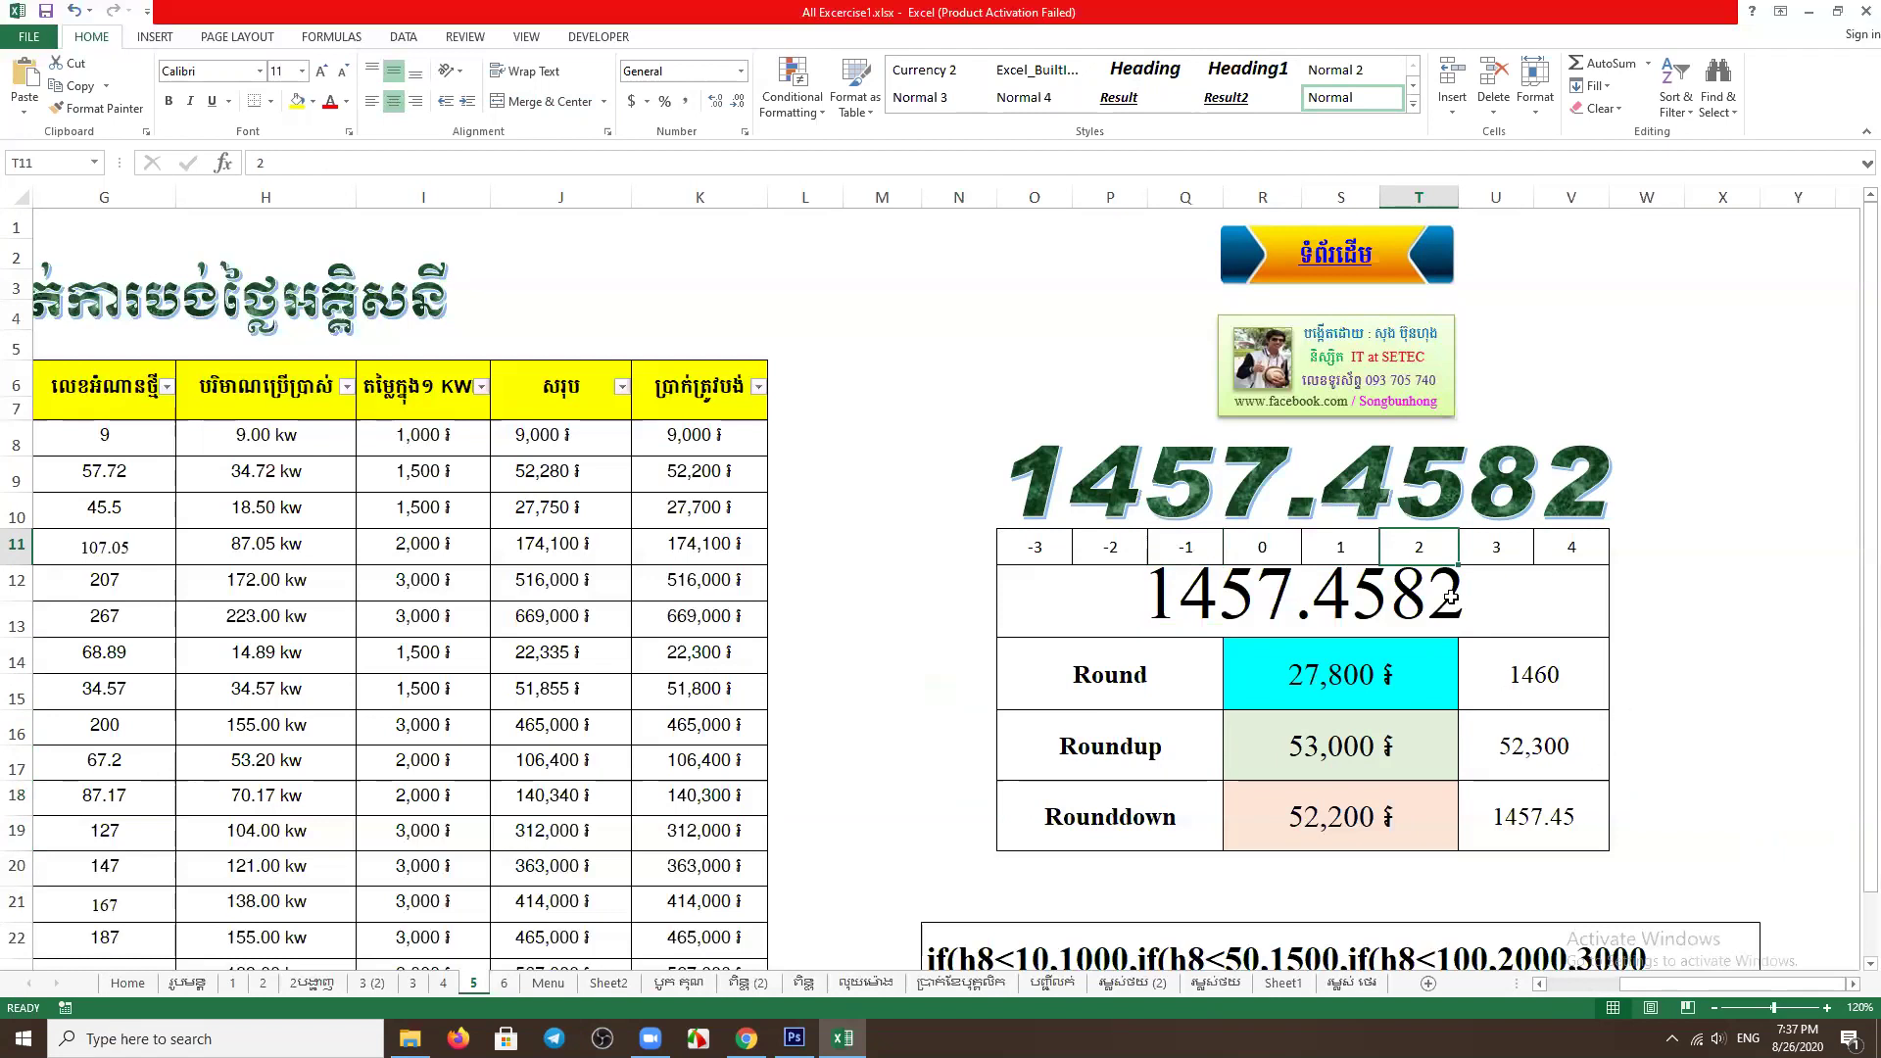
# Deselect the 1457.4582 WordArt and scroll left to show columns A–R.
pyautogui.click(1706, 633)
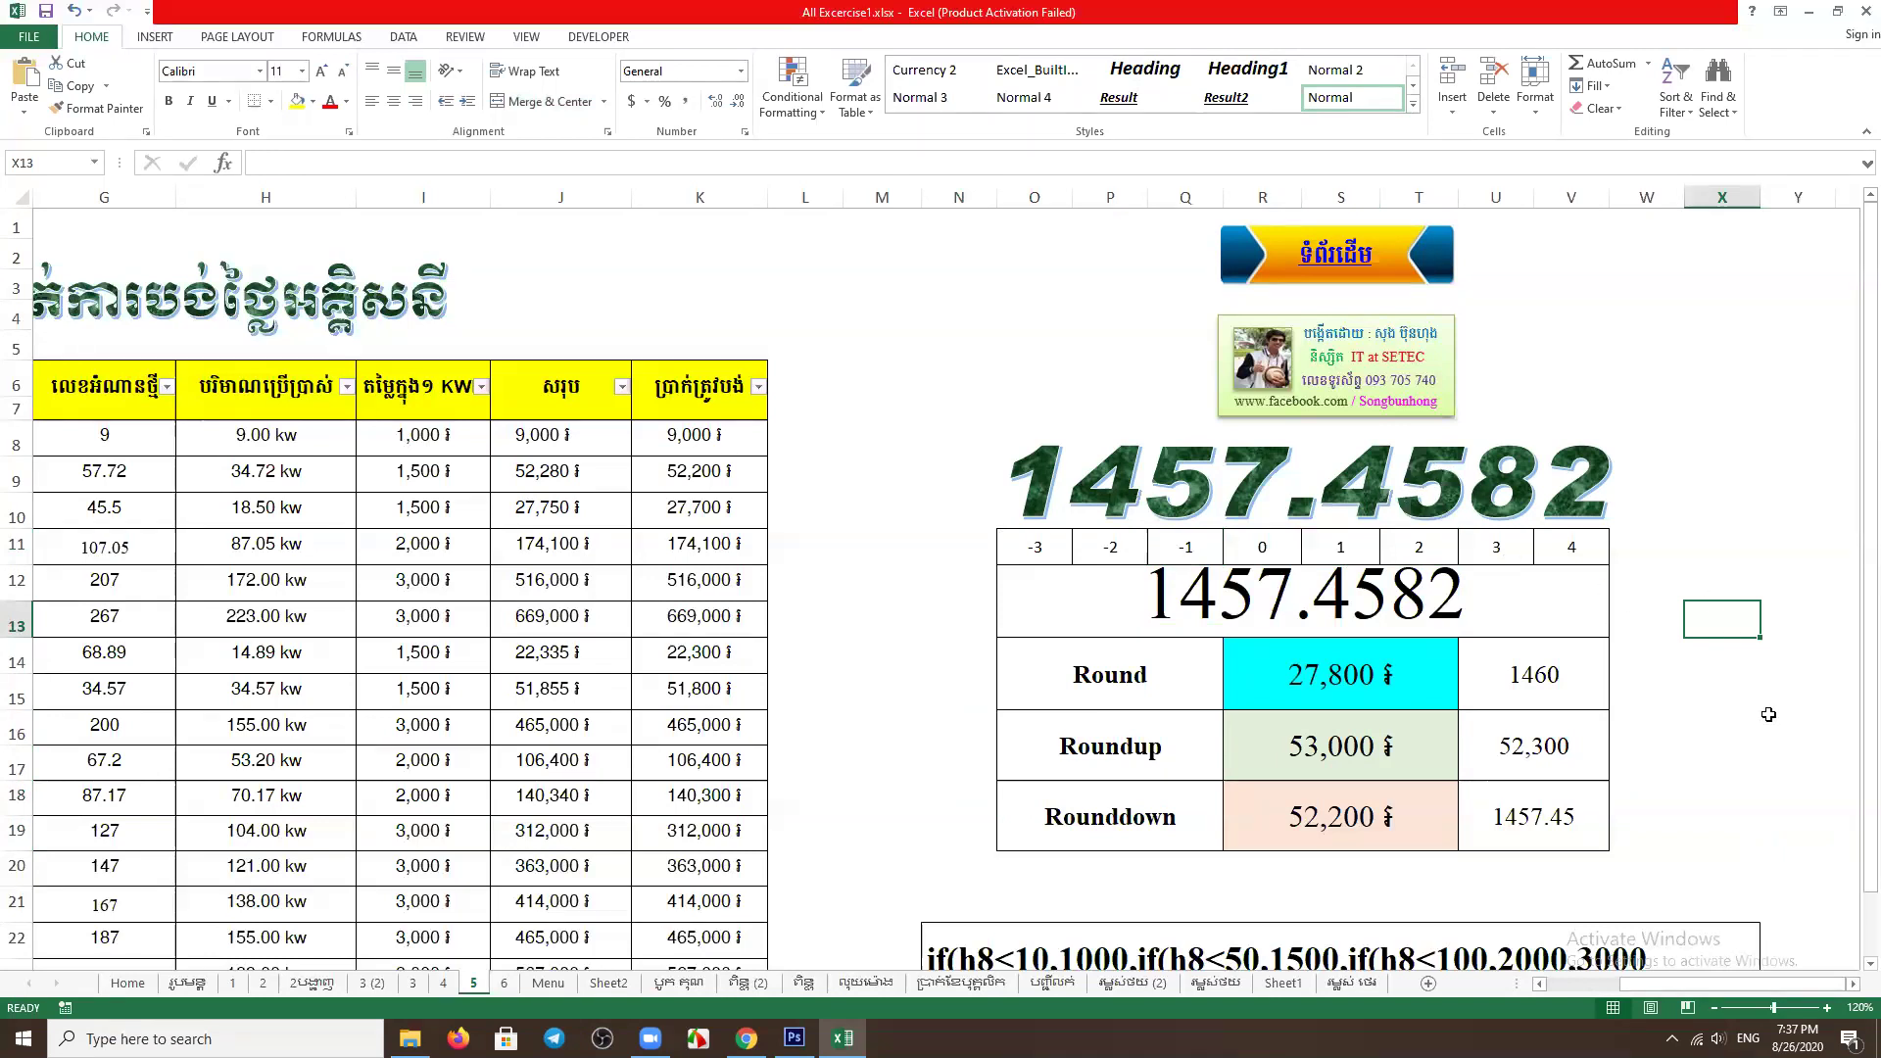
pyautogui.press('Right')
pyautogui.press('Down')
pyautogui.press('Down')
pyautogui.press('Down')
pyautogui.moveTo(1344, 497); pyautogui.dragTo(1494, 489)
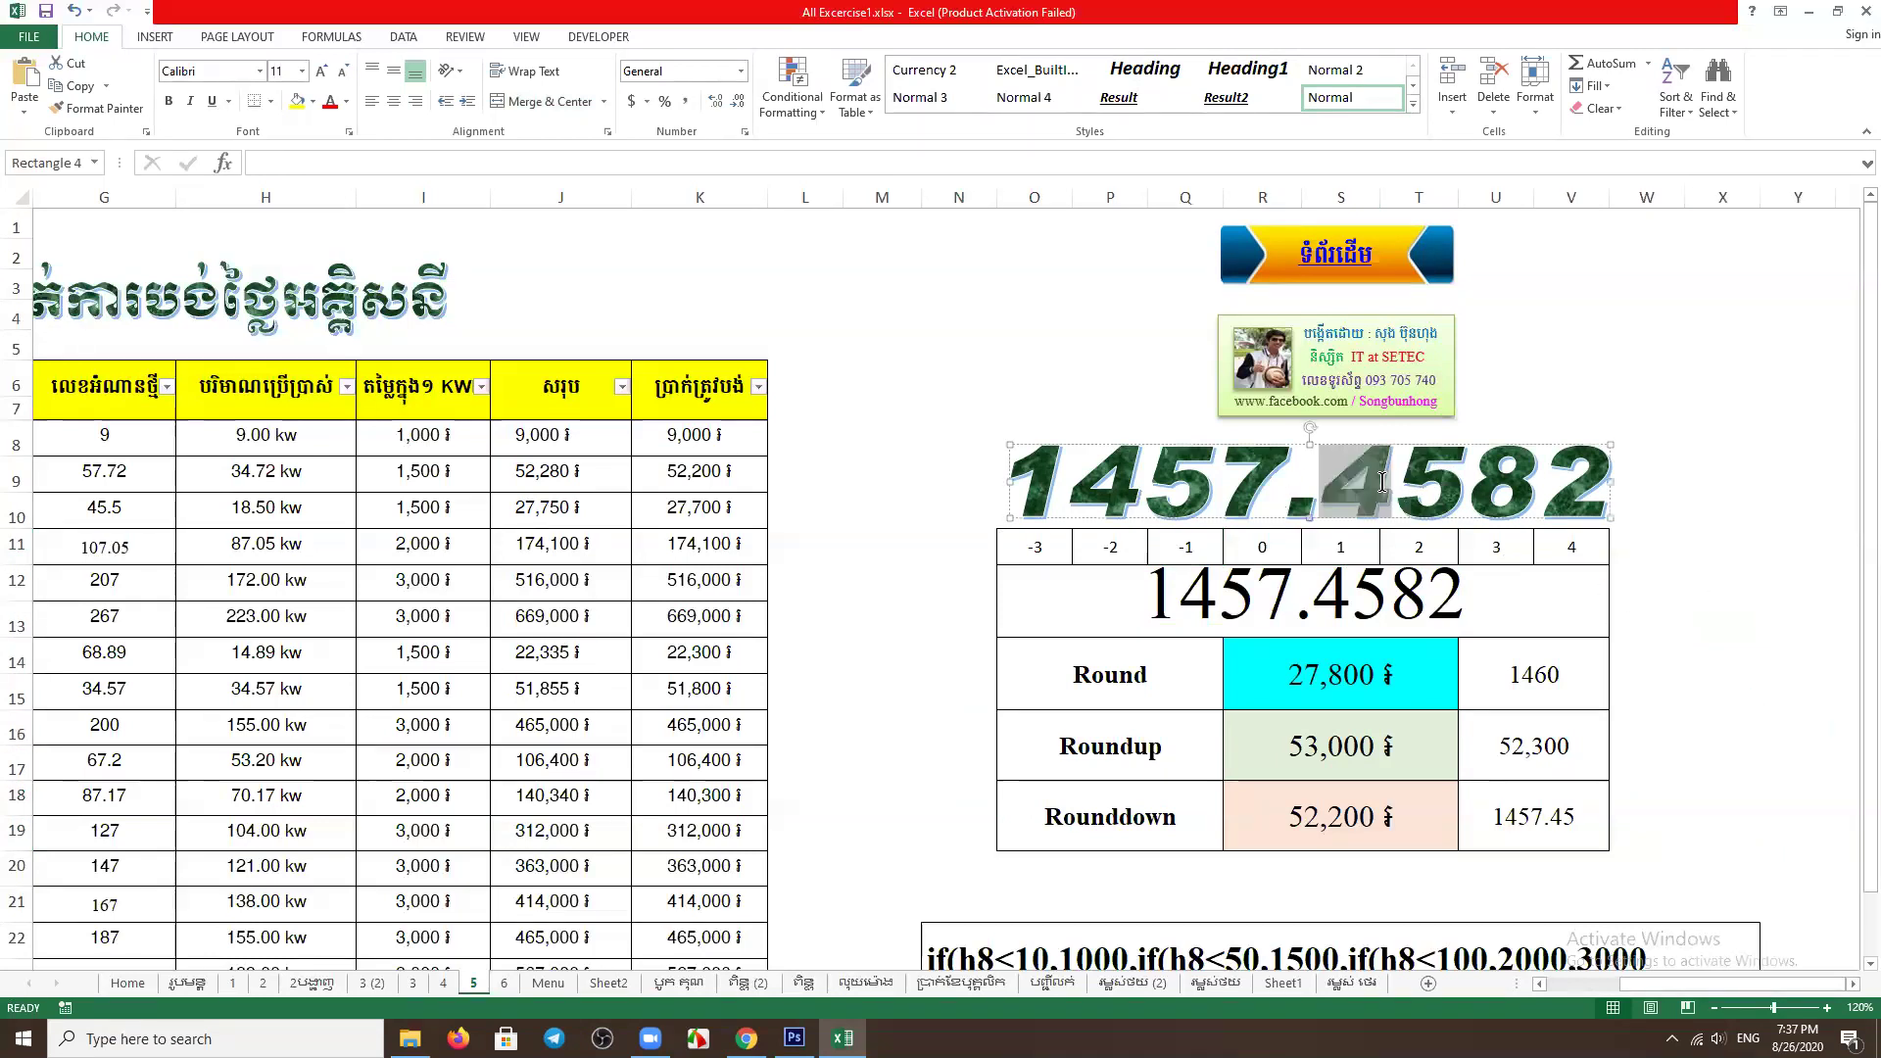
pyautogui.click(1666, 620)
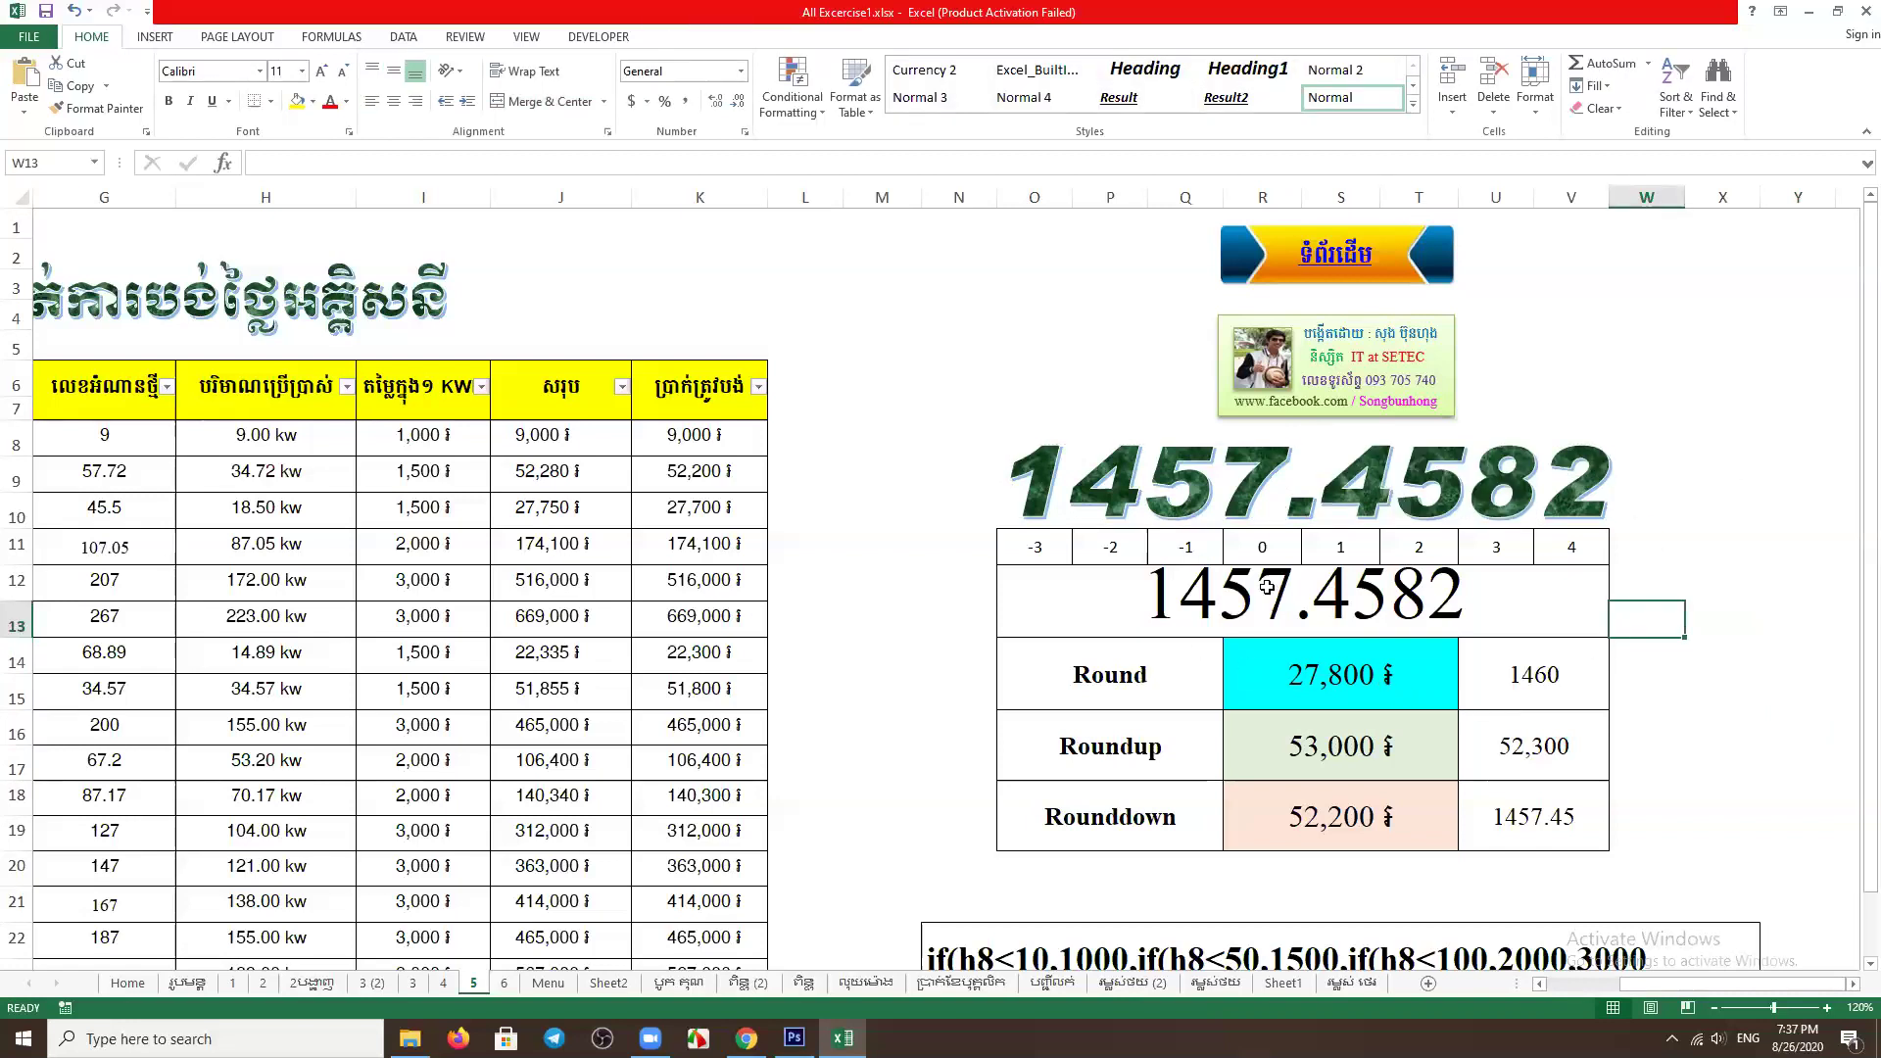
pyautogui.moveTo(1028, 549); pyautogui.dragTo(1606, 548)
pyautogui.click(1646, 655)
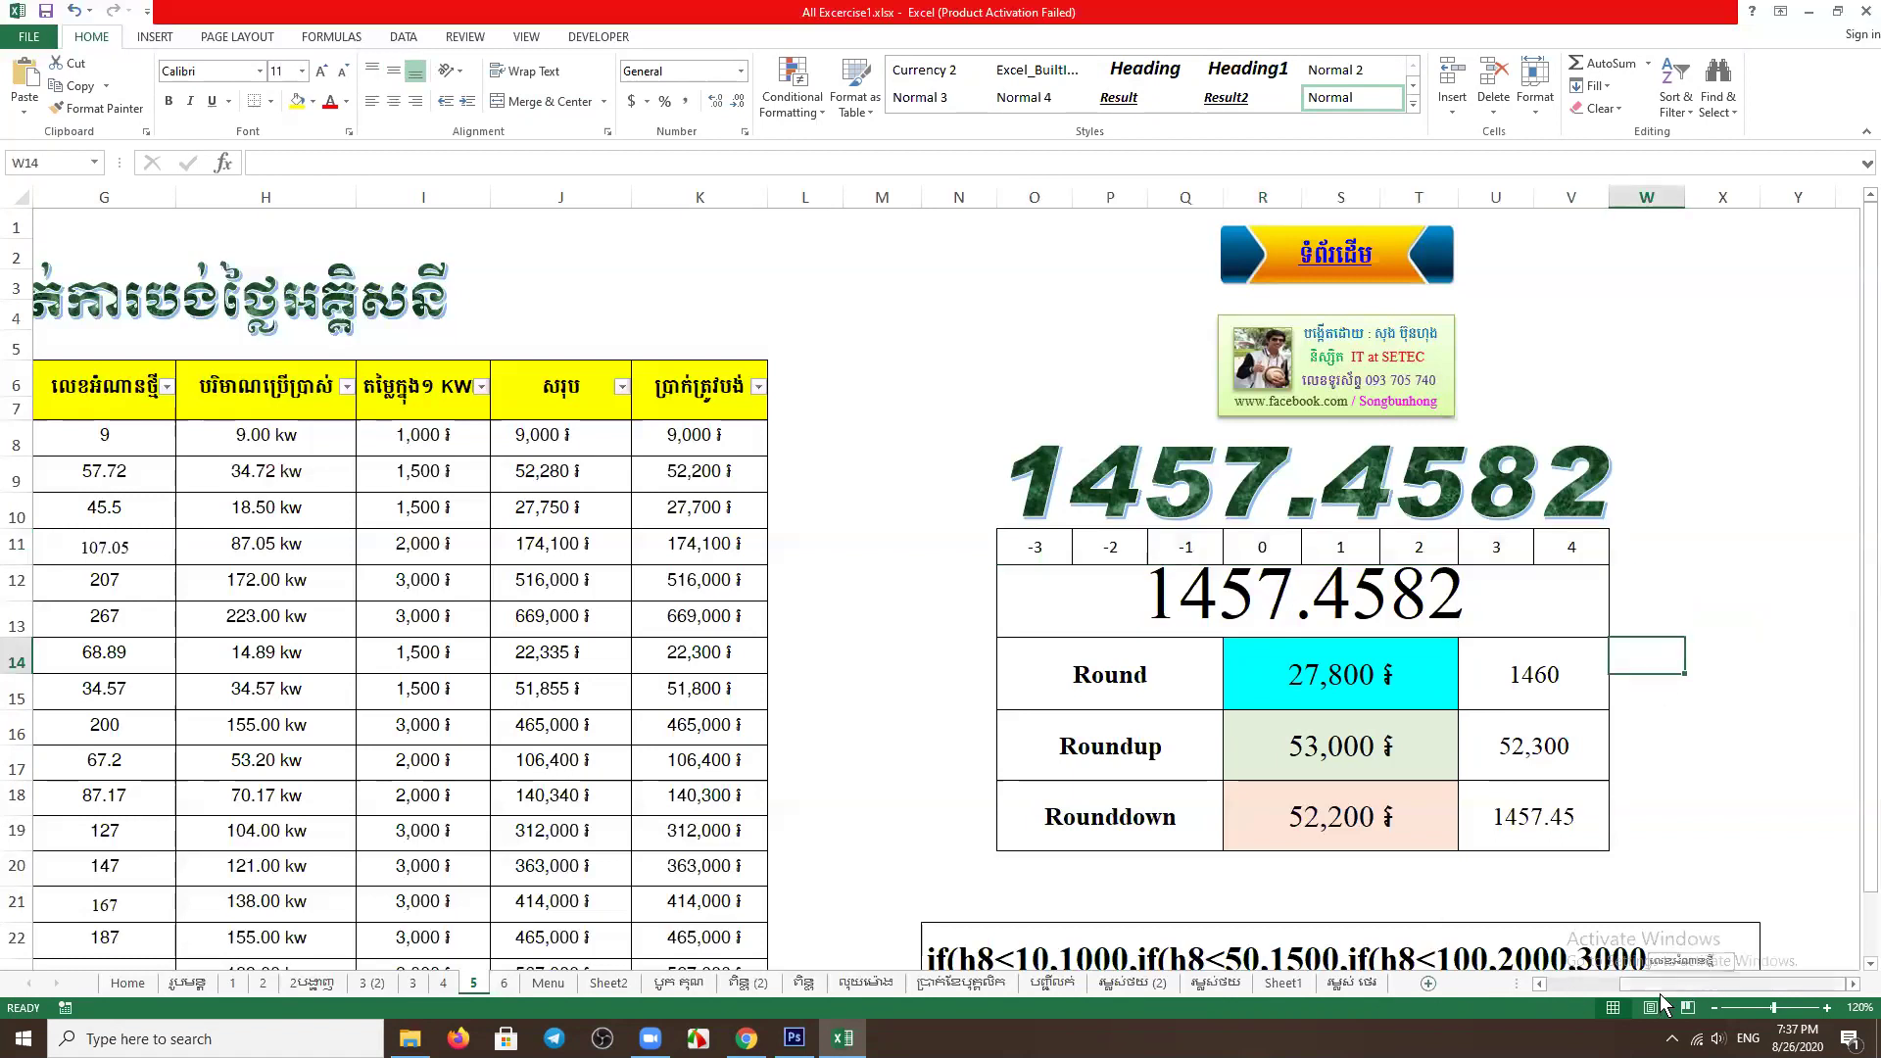
pyautogui.moveTo(1690, 984); pyautogui.dragTo(1617, 985)
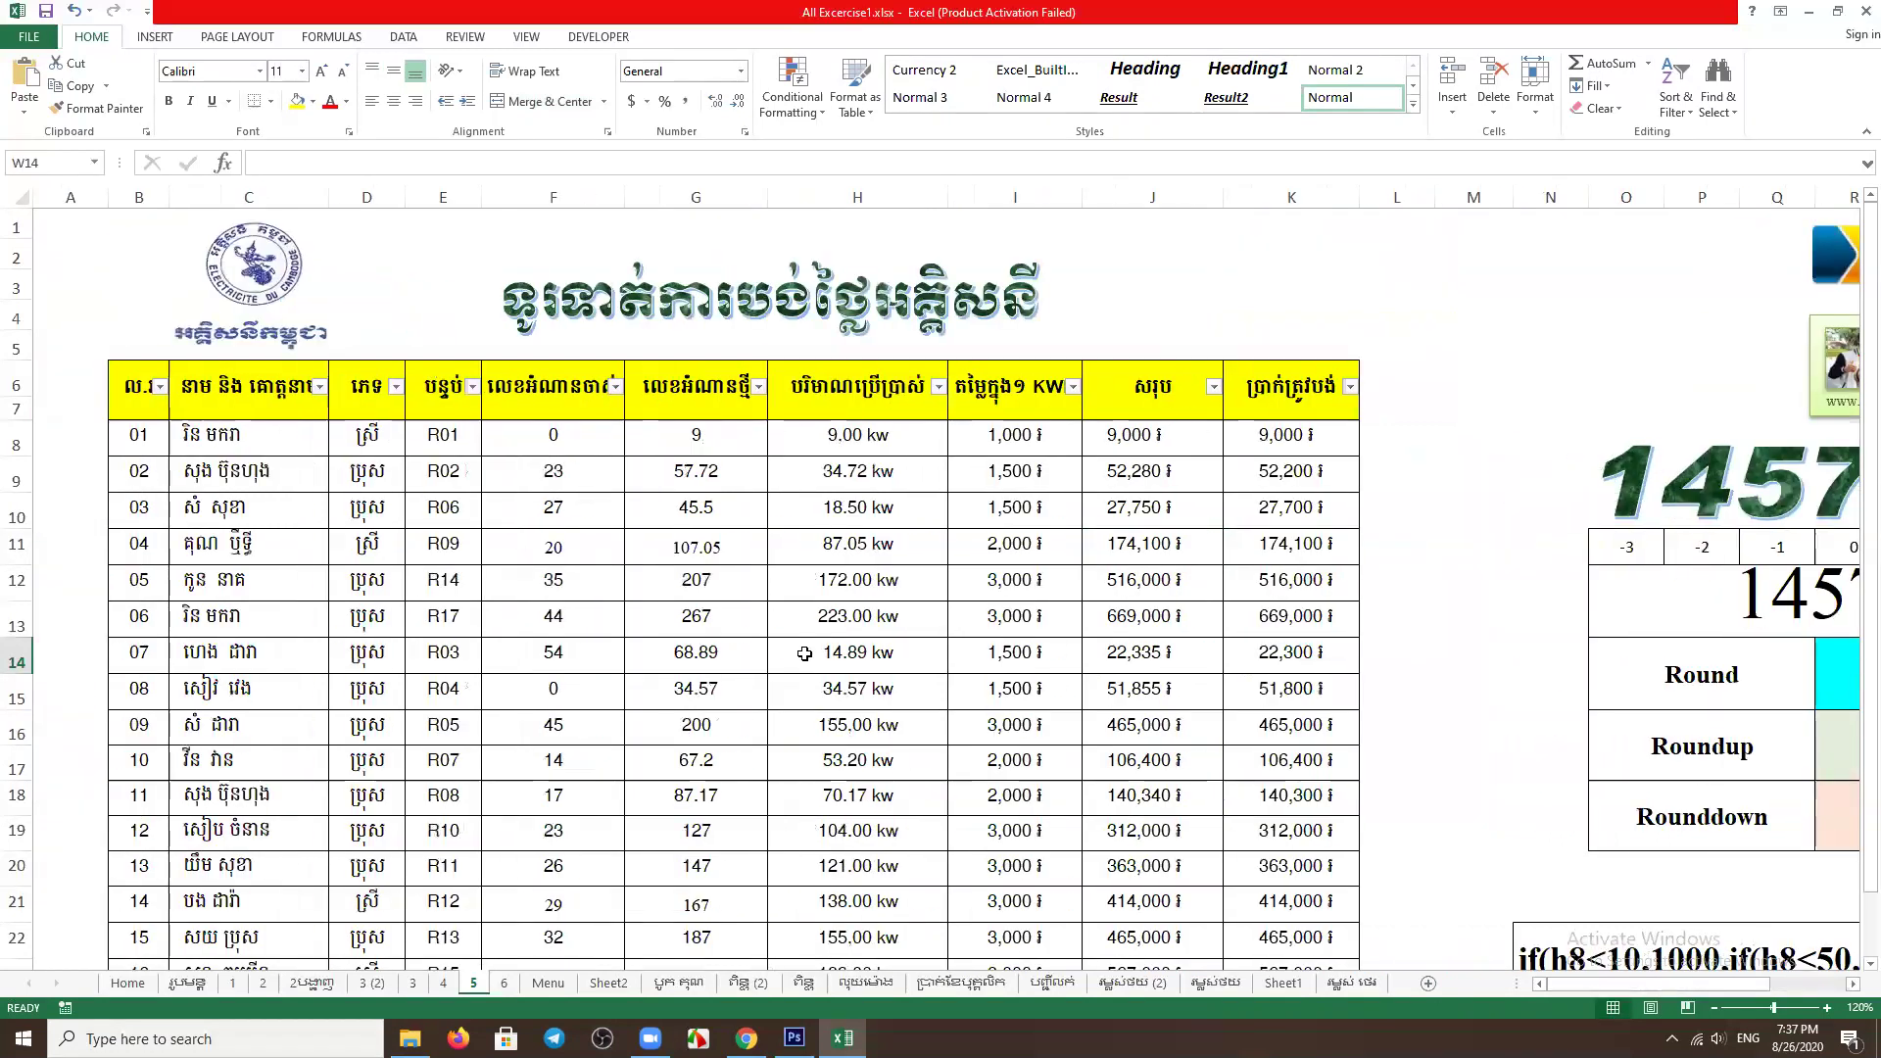
pyautogui.scroll(-2, 805, 654)
pyautogui.scroll(-2, 804, 653)
pyautogui.scroll(4, 805, 654)
pyautogui.click(382, 466)
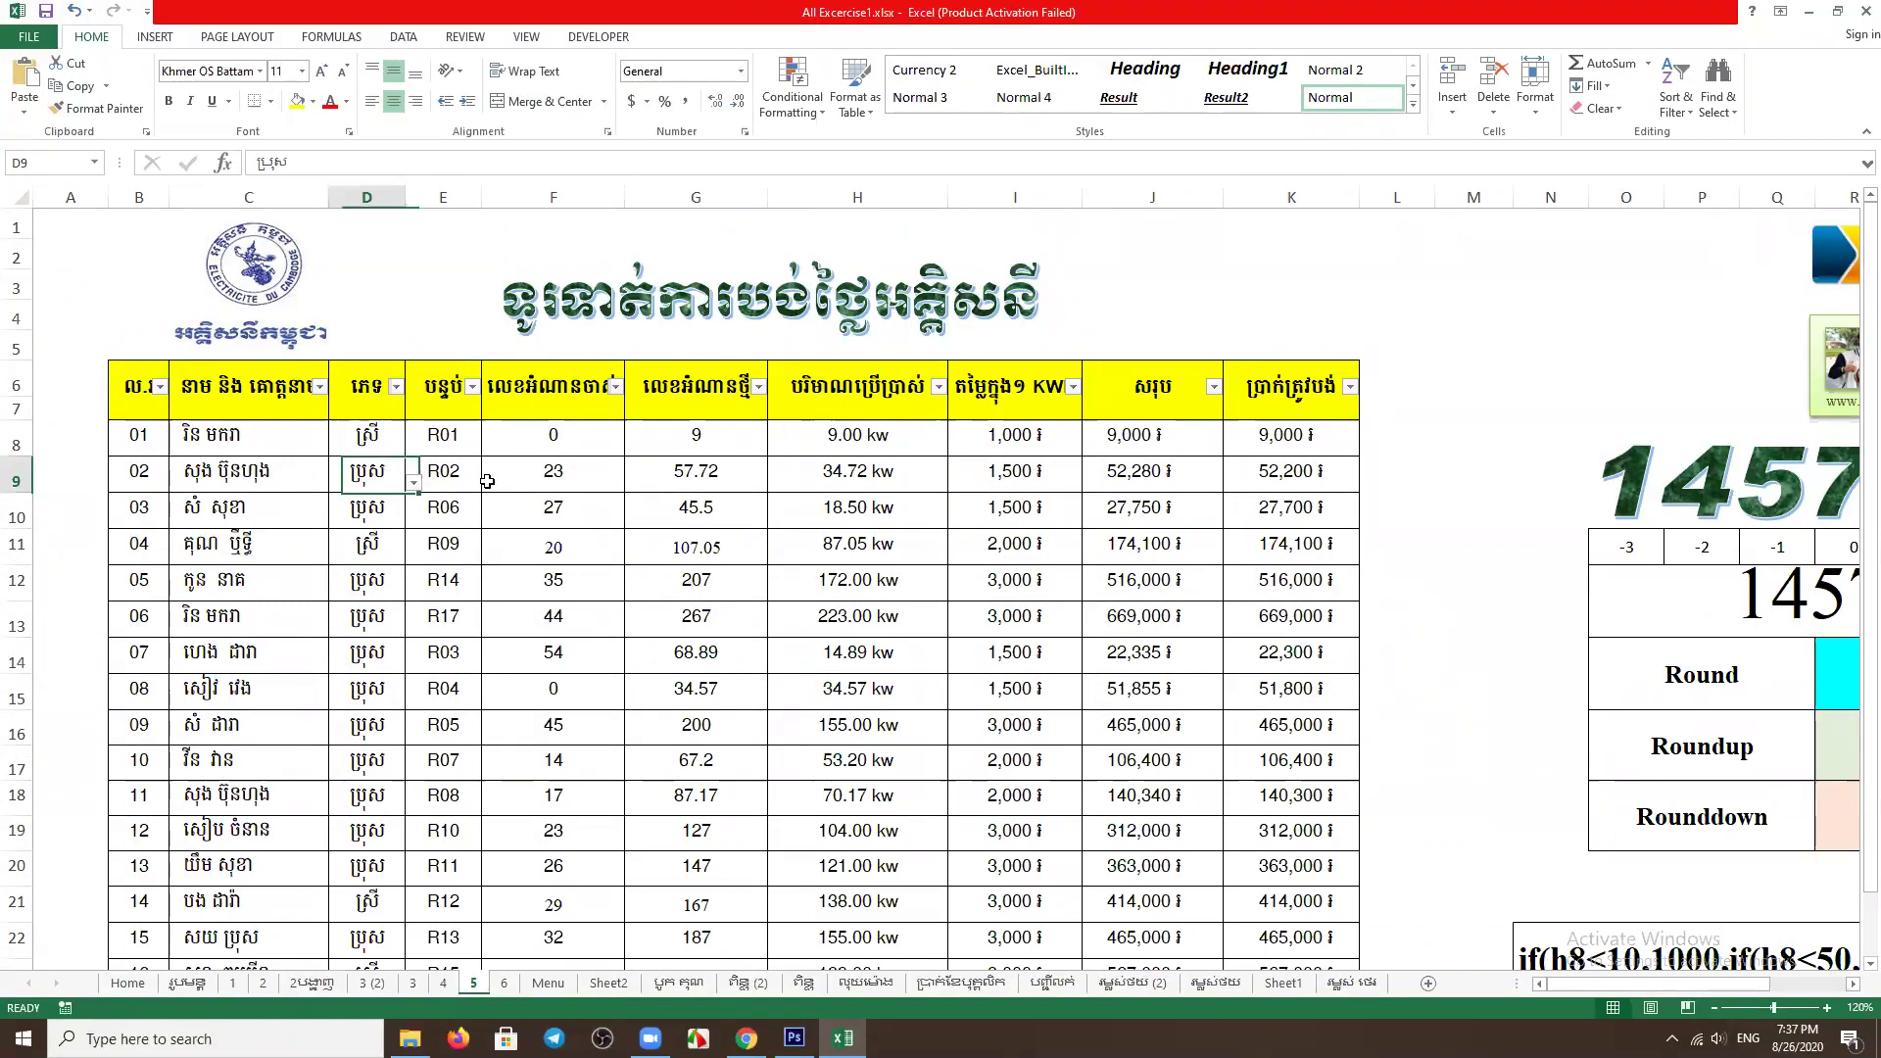
pyautogui.click(588, 438)
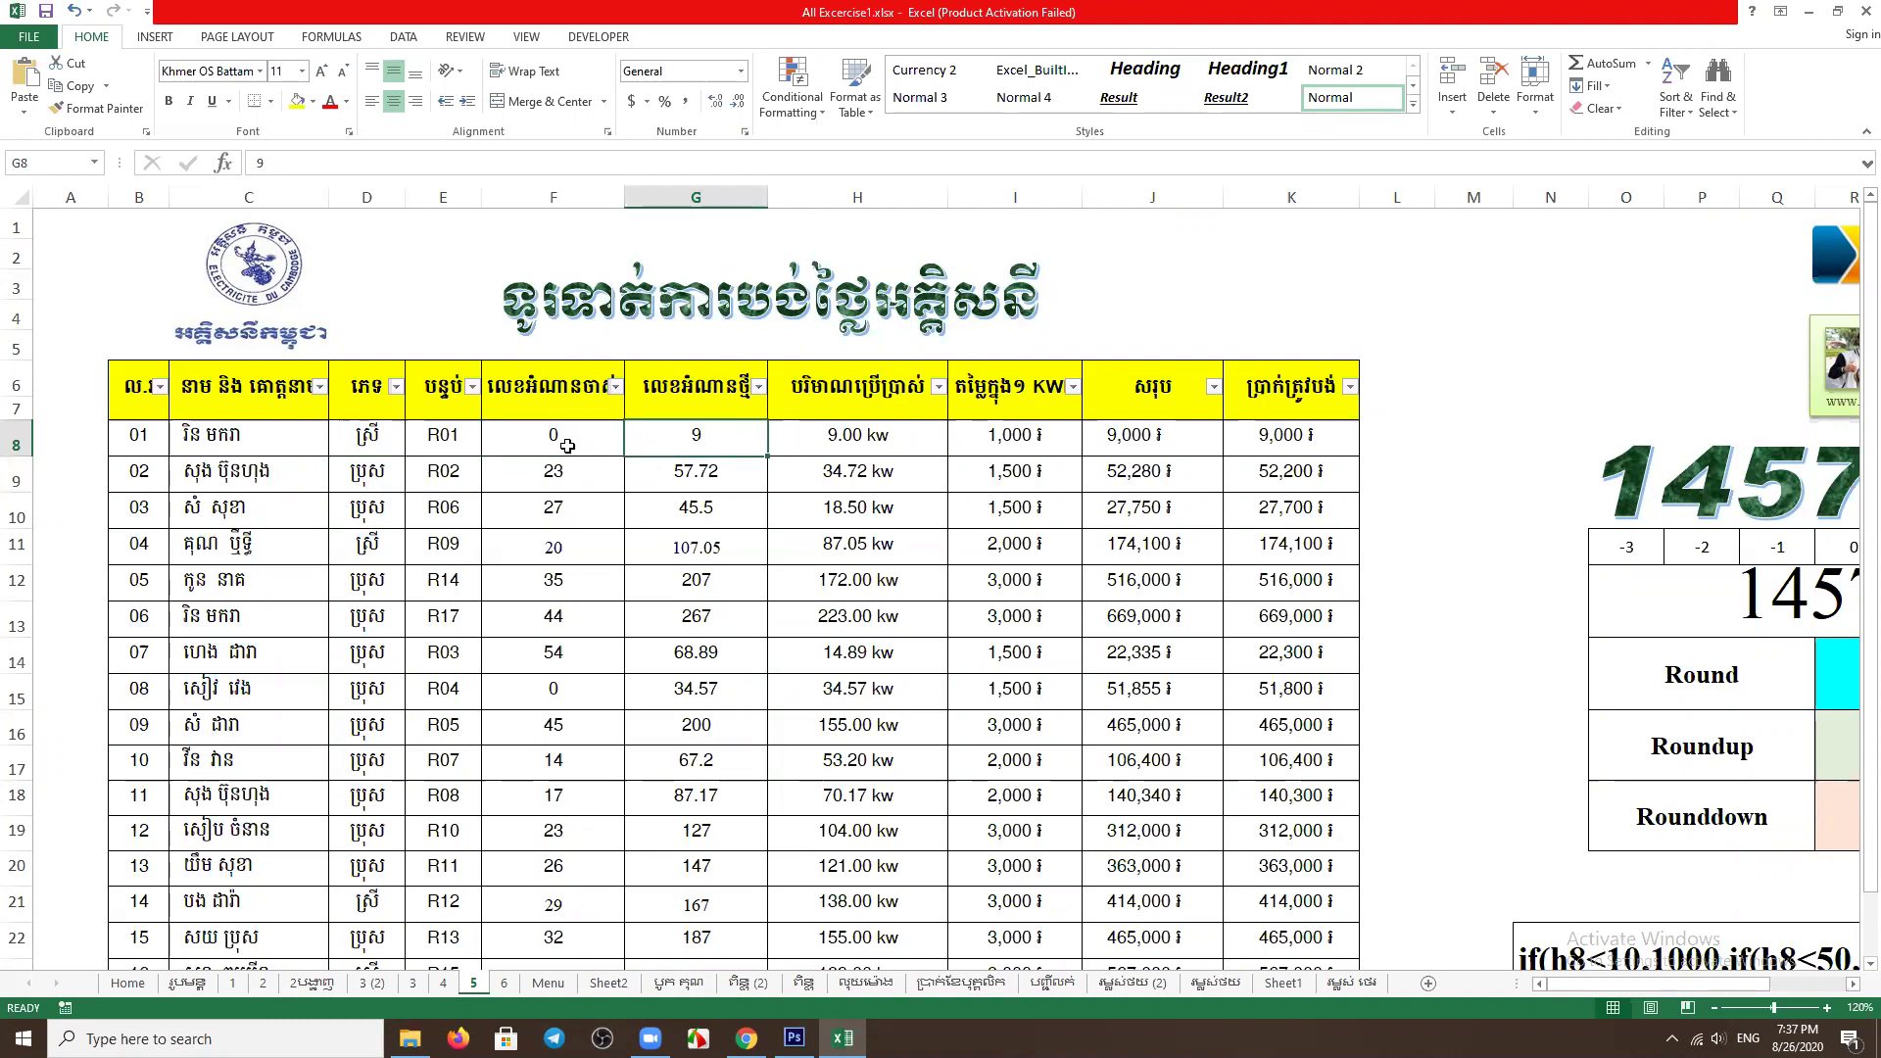
pyautogui.click(702, 437)
pyautogui.click(835, 438)
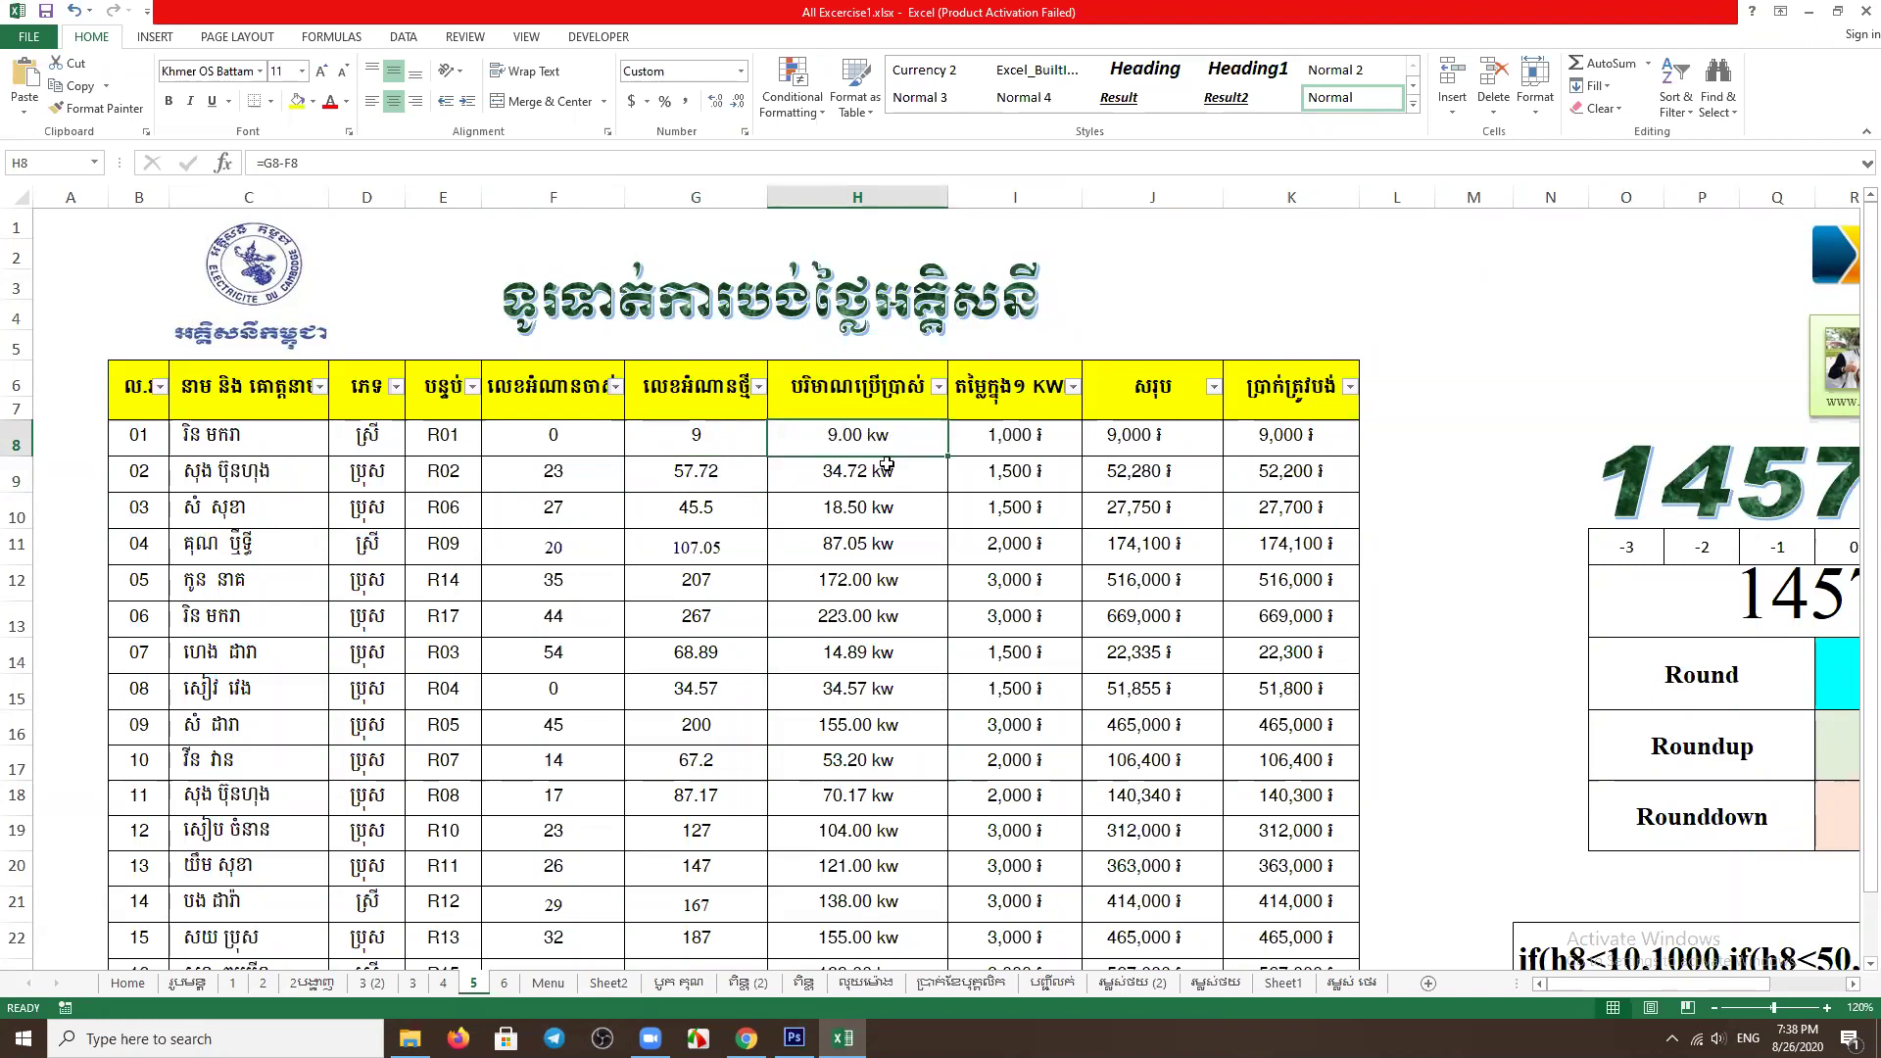
pyautogui.click(1037, 448)
pyautogui.click(1015, 617)
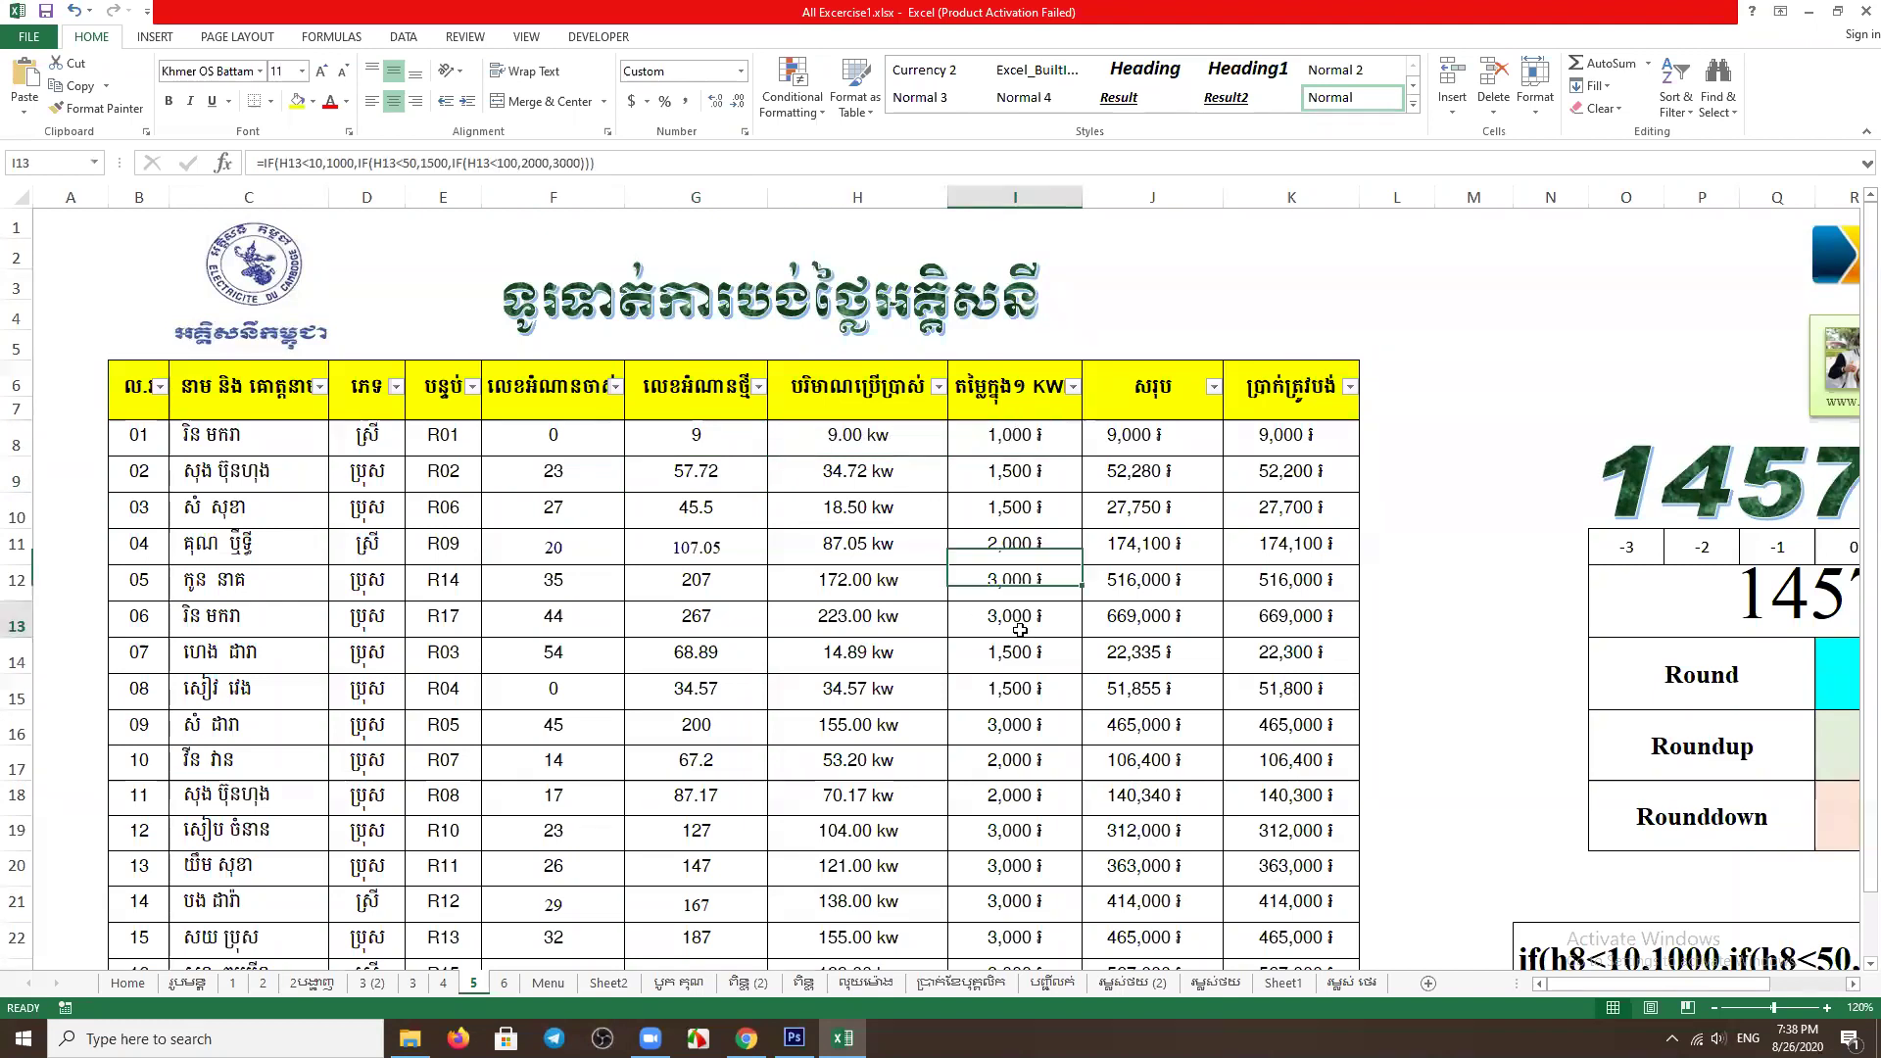
pyautogui.click(1022, 501)
pyautogui.moveTo(1156, 438); pyautogui.dragTo(1152, 941)
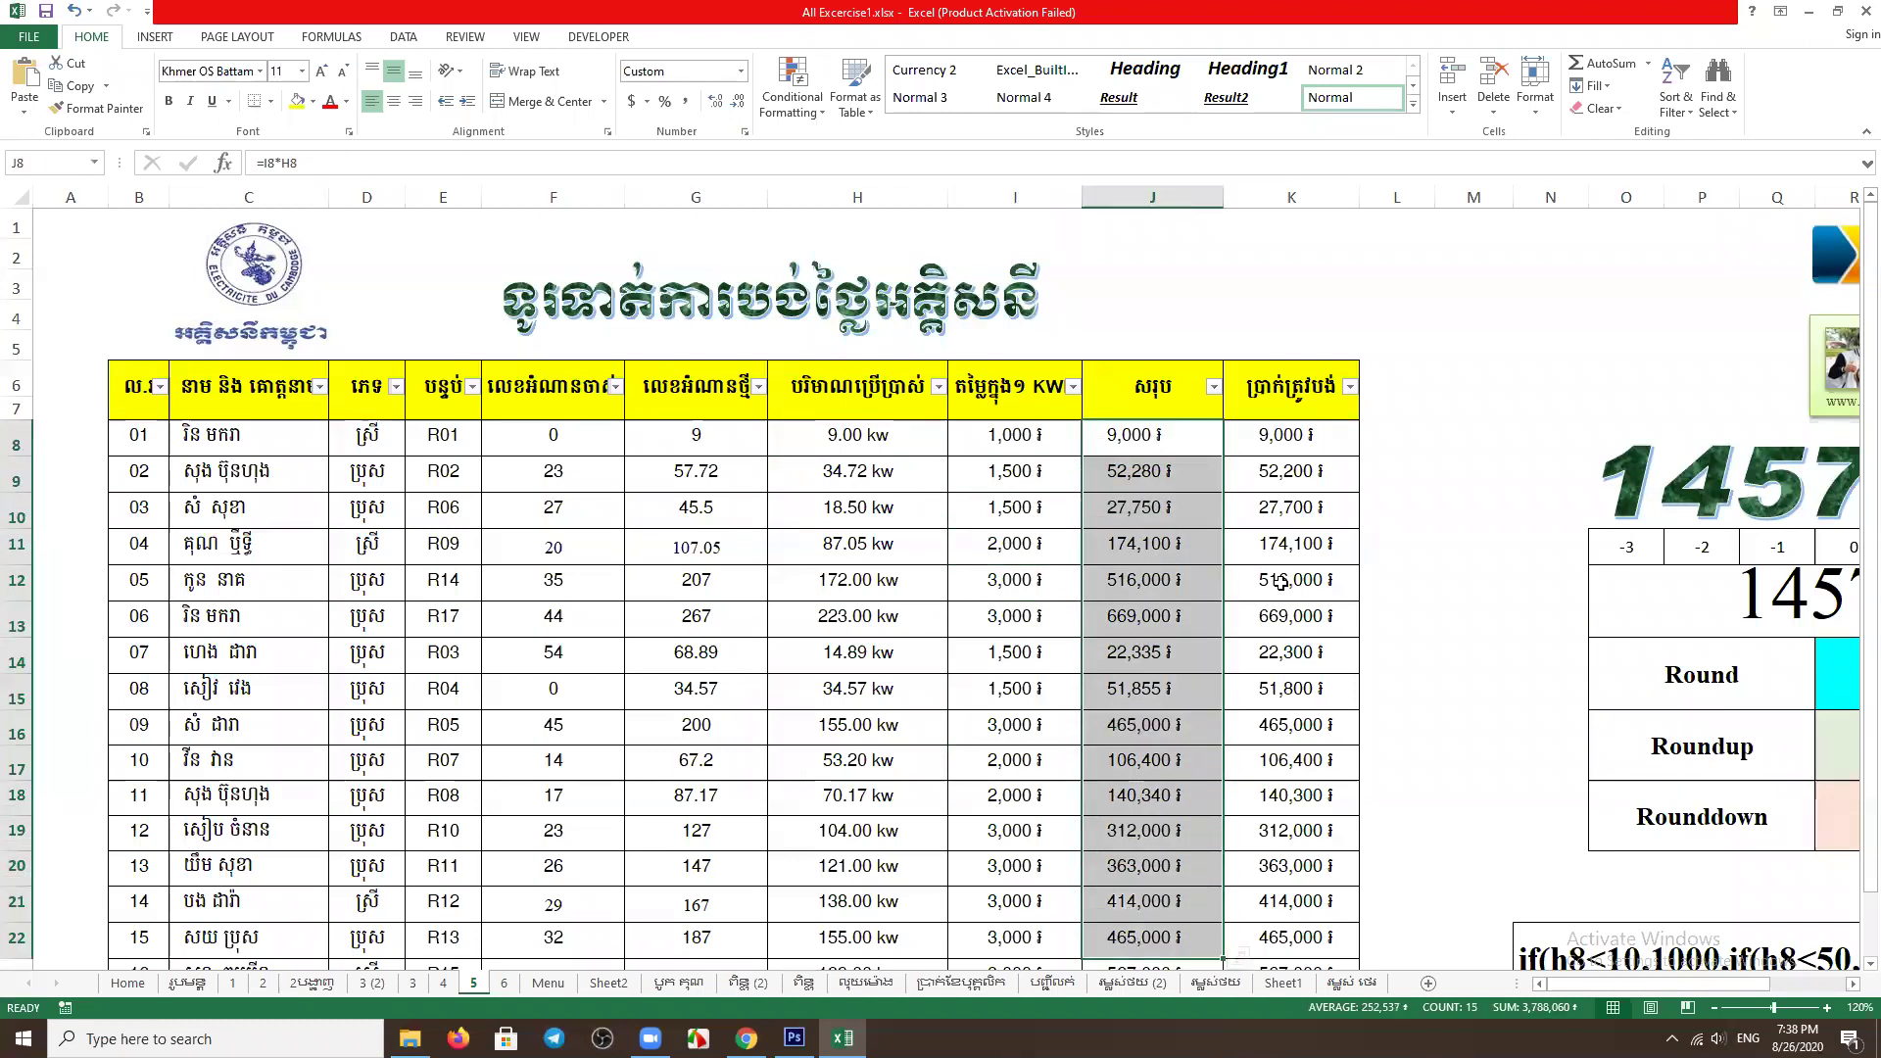
pyautogui.click(1284, 534)
pyautogui.moveTo(1291, 441); pyautogui.dragTo(1303, 833)
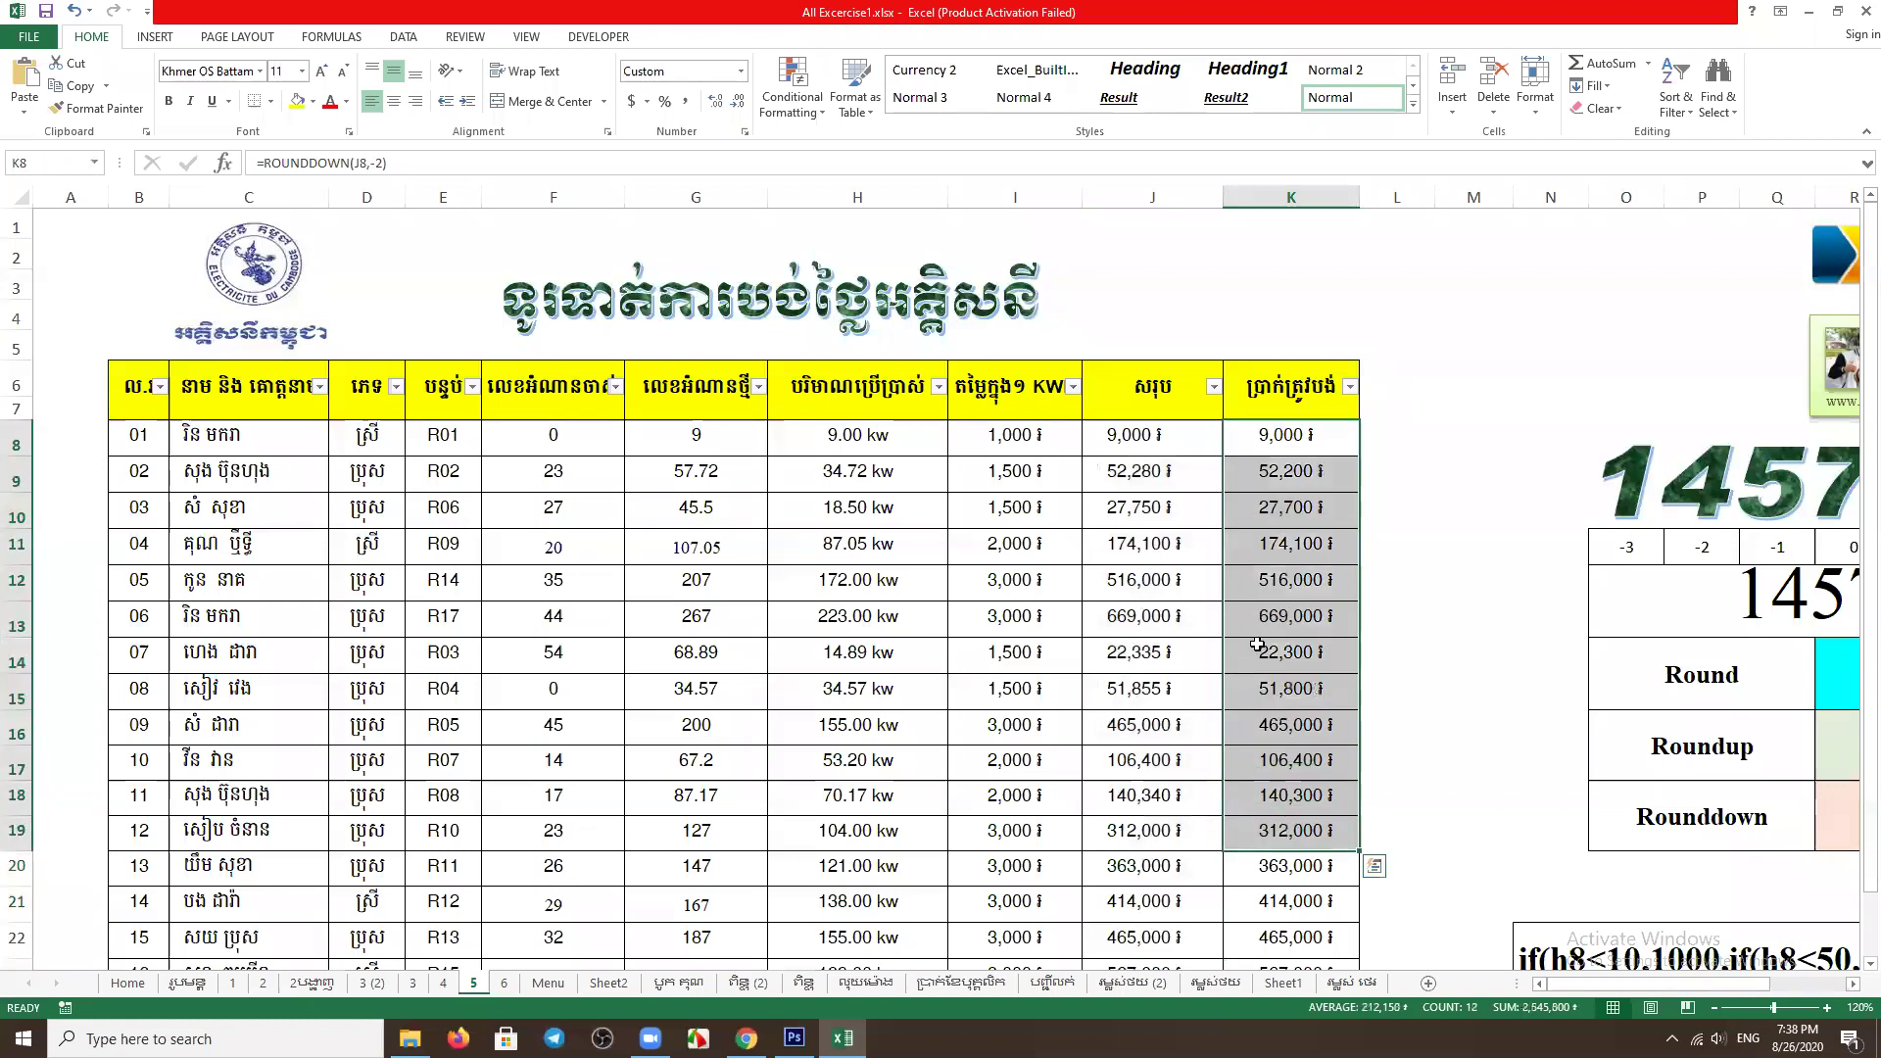
pyautogui.click(1303, 436)
pyautogui.click(1300, 644)
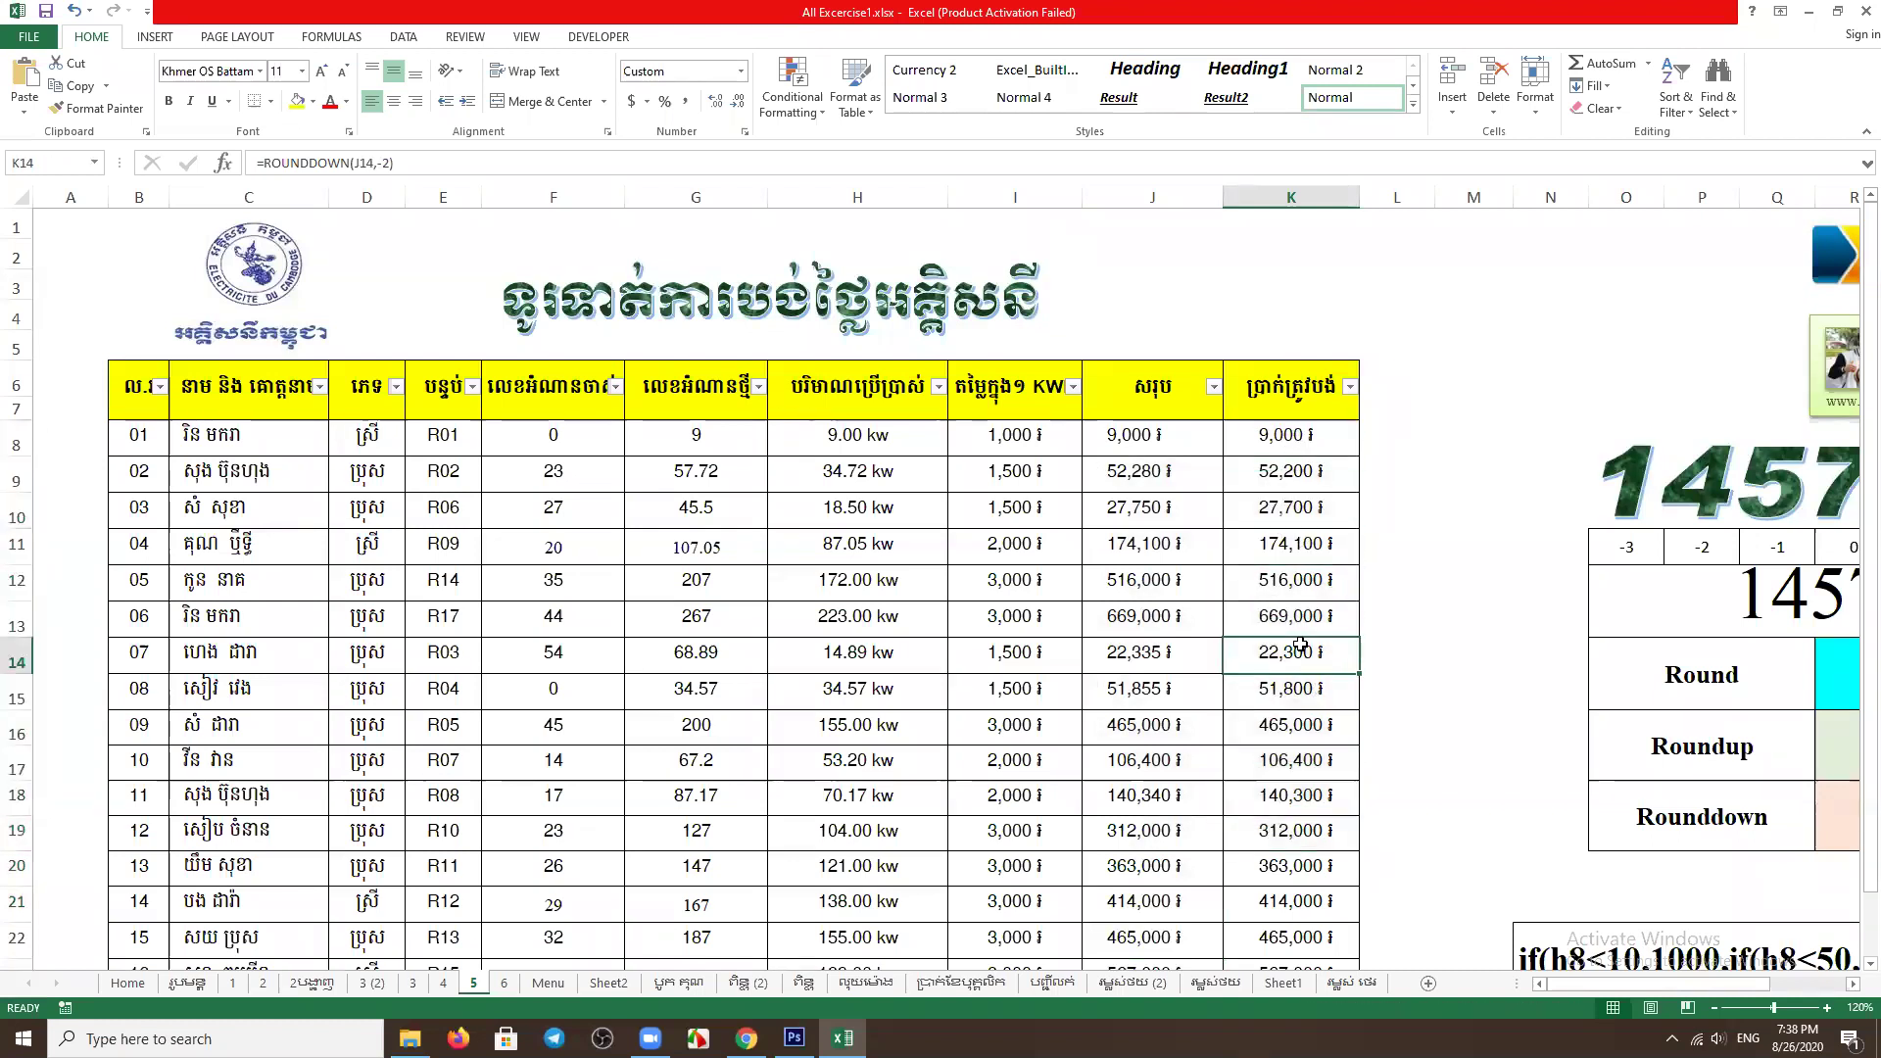
pyautogui.click(1300, 725)
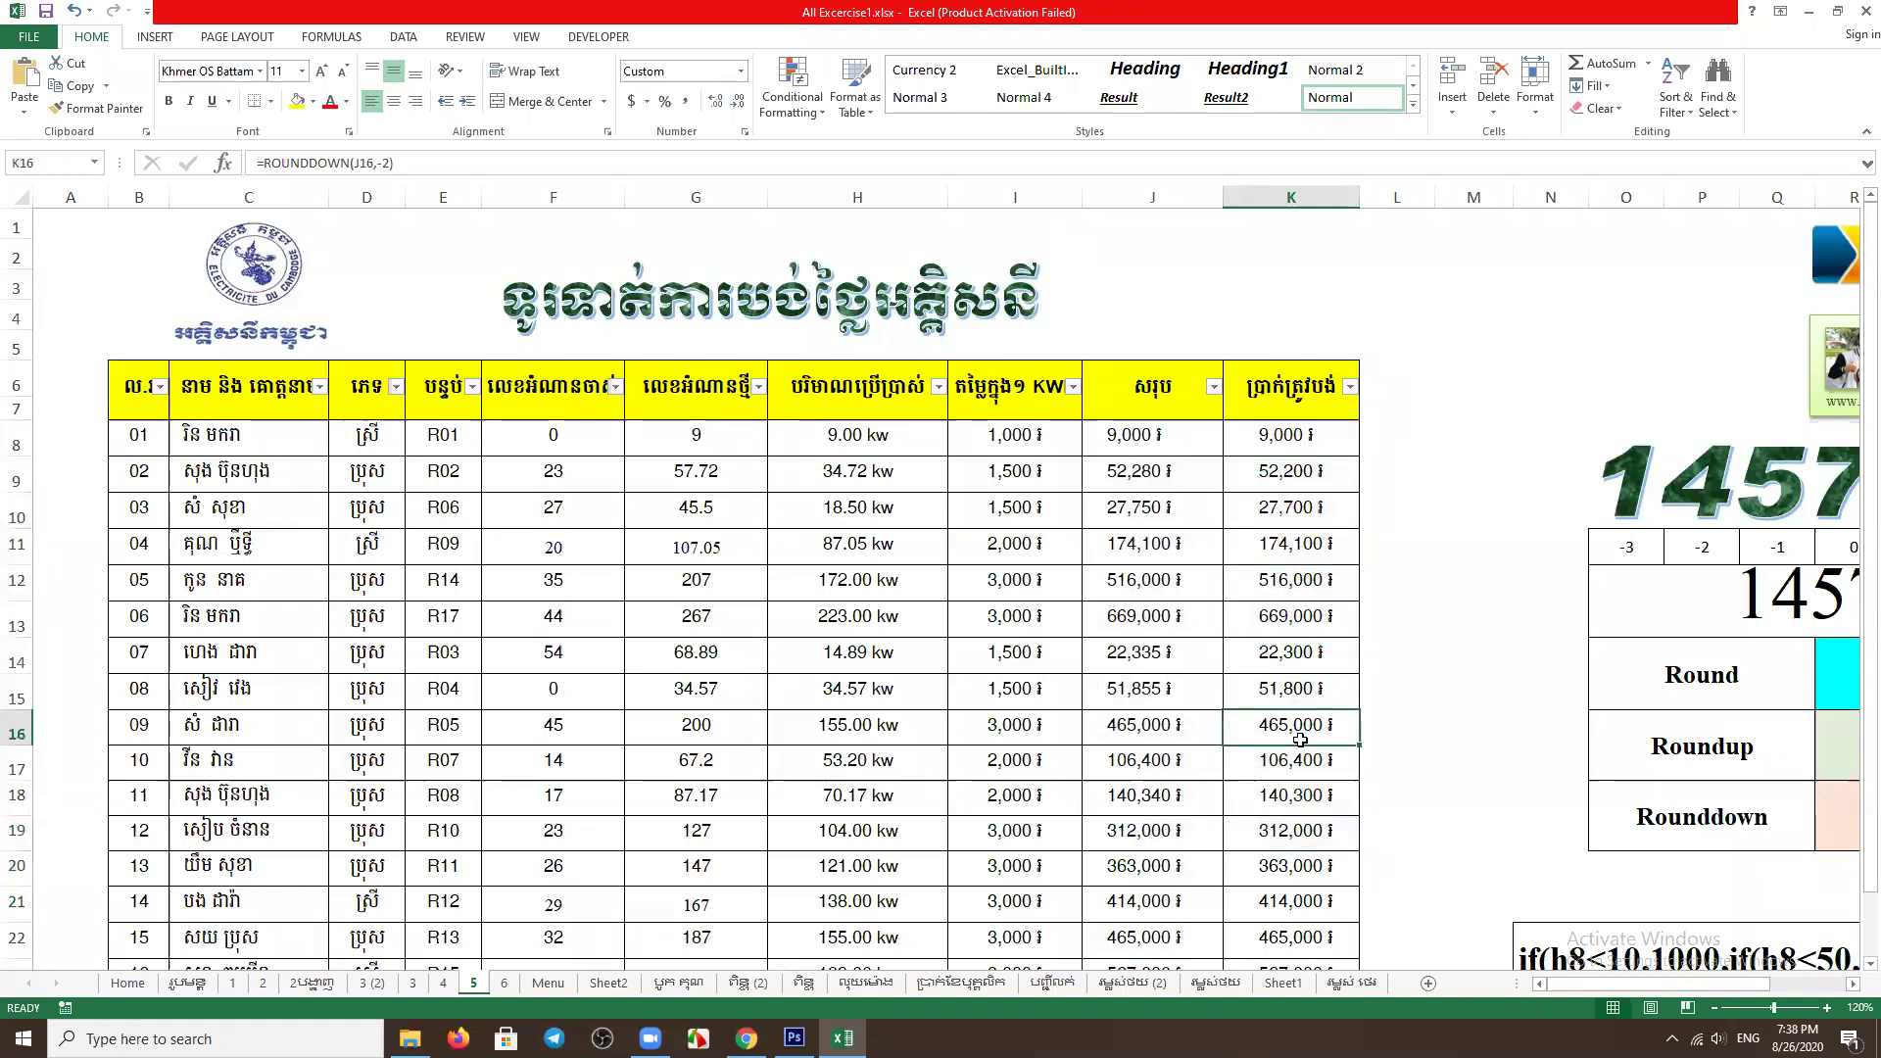
pyautogui.click(1423, 603)
pyautogui.click(1402, 730)
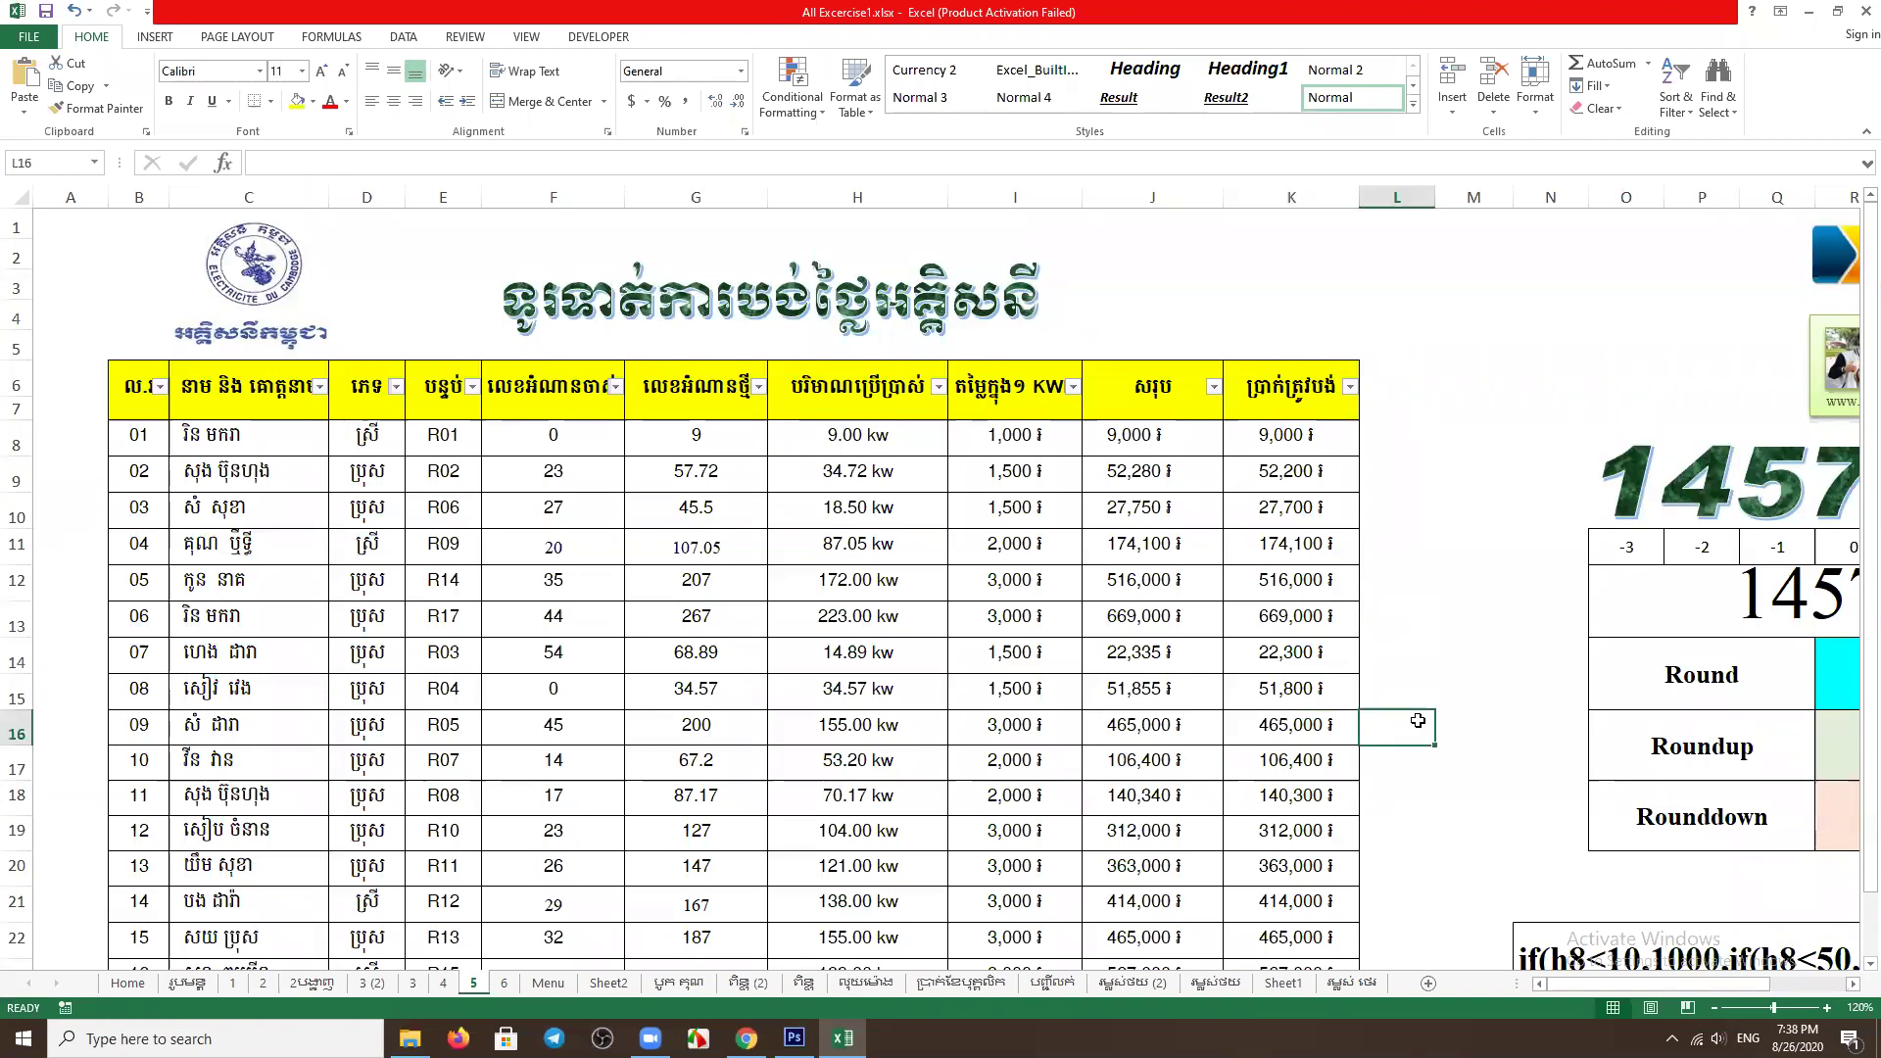
pyautogui.moveTo(1677, 977); pyautogui.dragTo(1712, 982)
pyautogui.click(1338, 583)
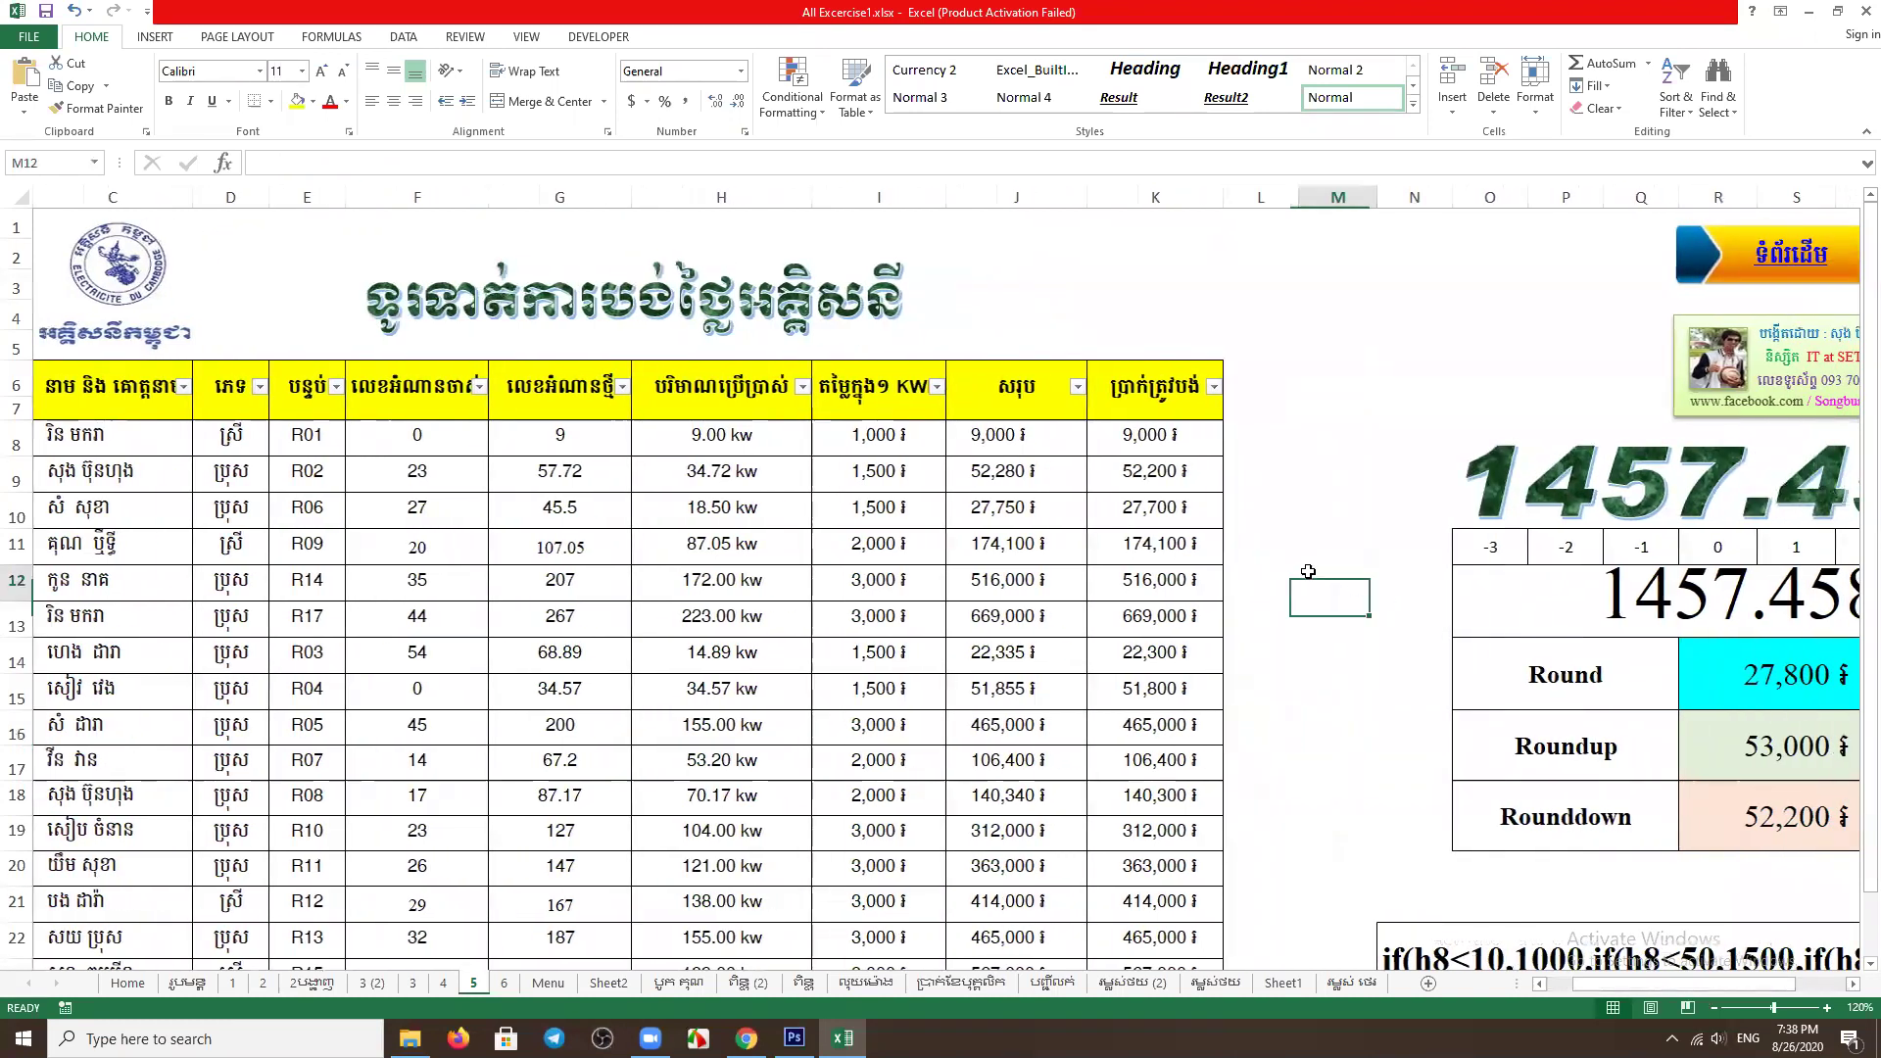
pyautogui.click(1168, 438)
pyautogui.click(1166, 580)
pyautogui.click(1166, 725)
pyautogui.click(1165, 616)
pyautogui.click(1166, 504)
pyautogui.click(1164, 472)
pyautogui.click(1330, 742)
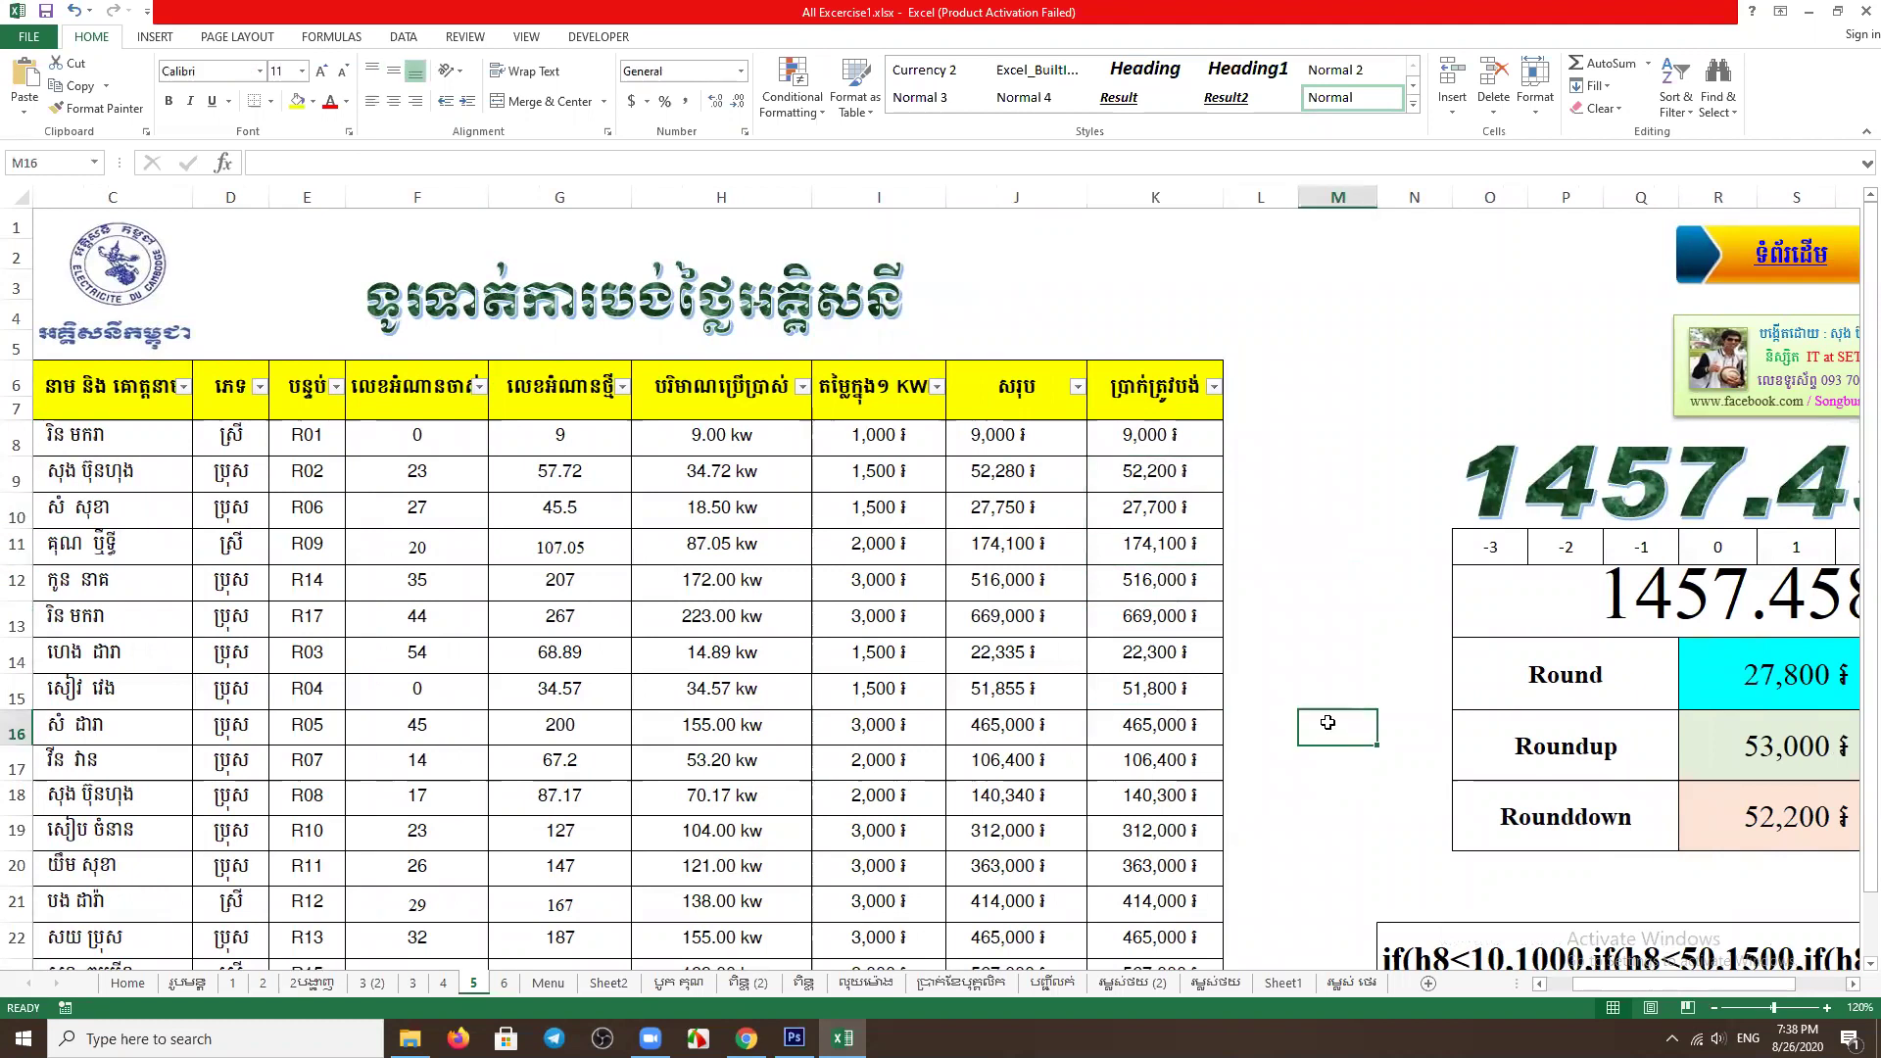
pyautogui.click(1290, 610)
pyautogui.click(1295, 556)
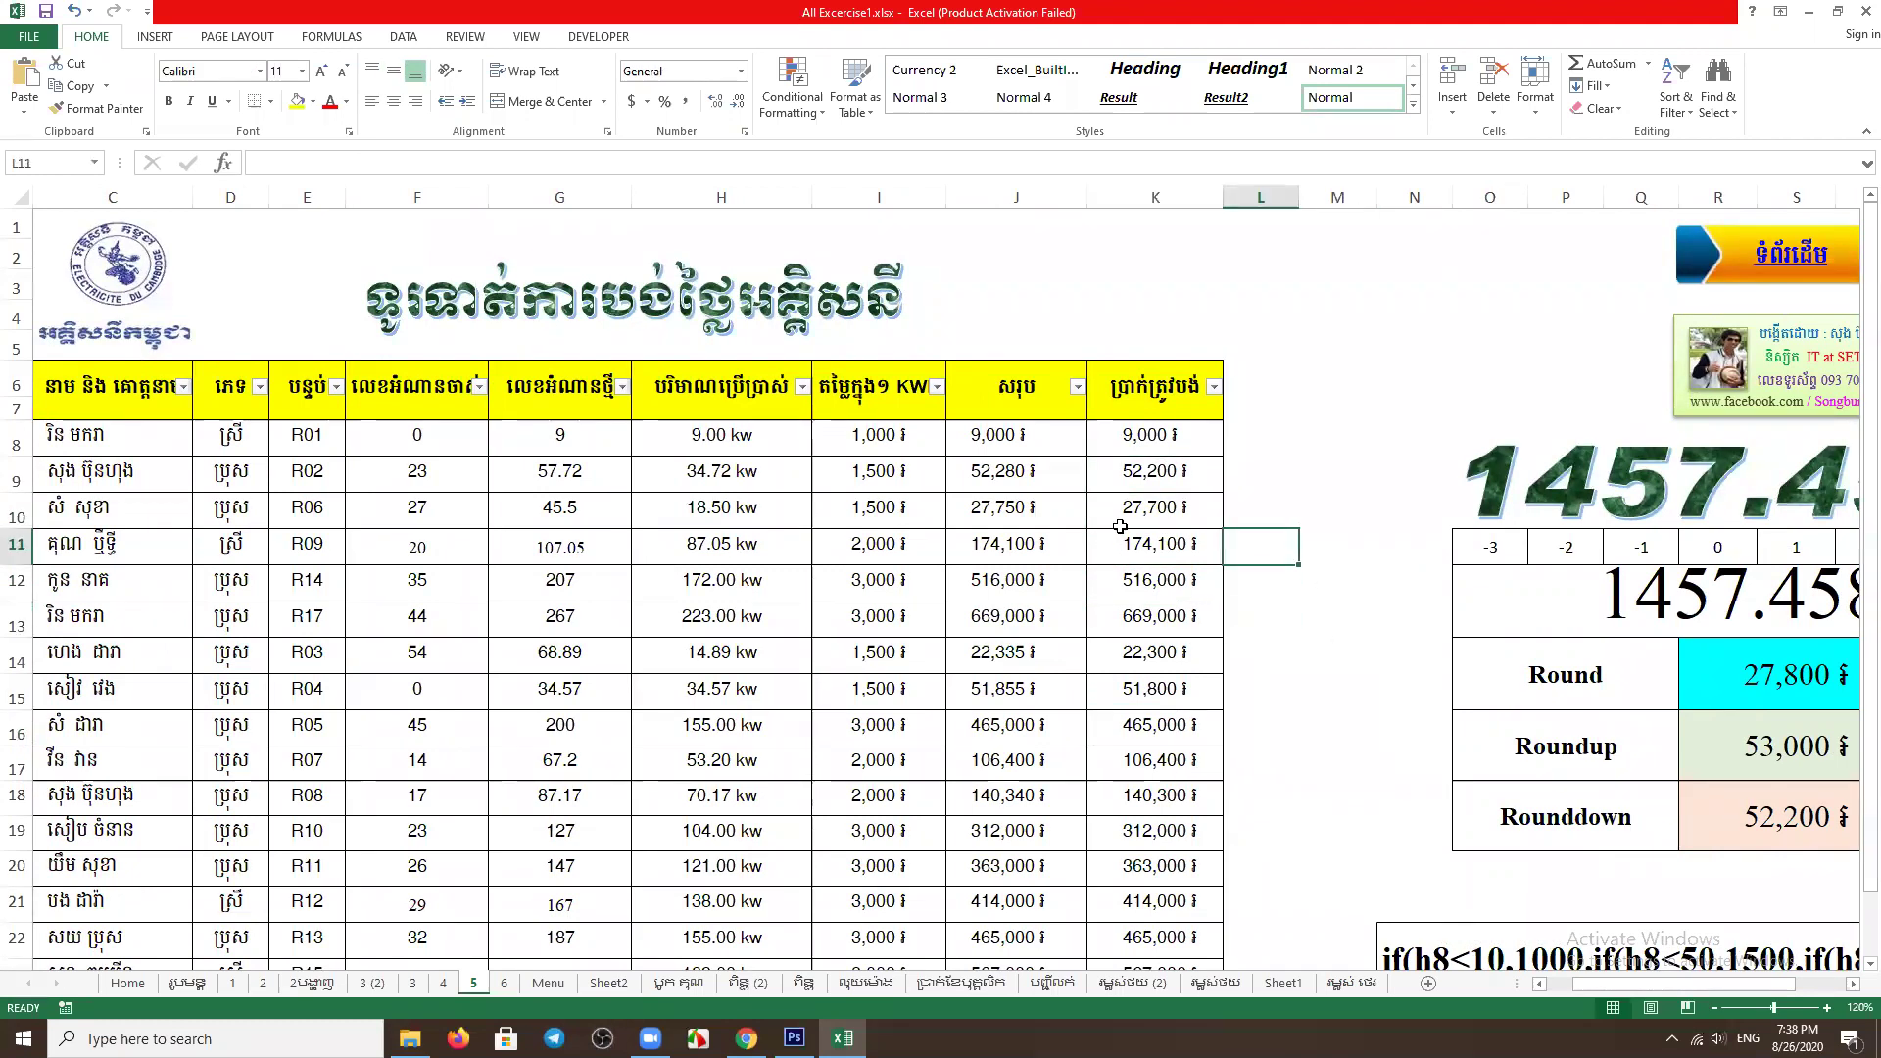
pyautogui.click(1120, 526)
pyautogui.click(1326, 752)
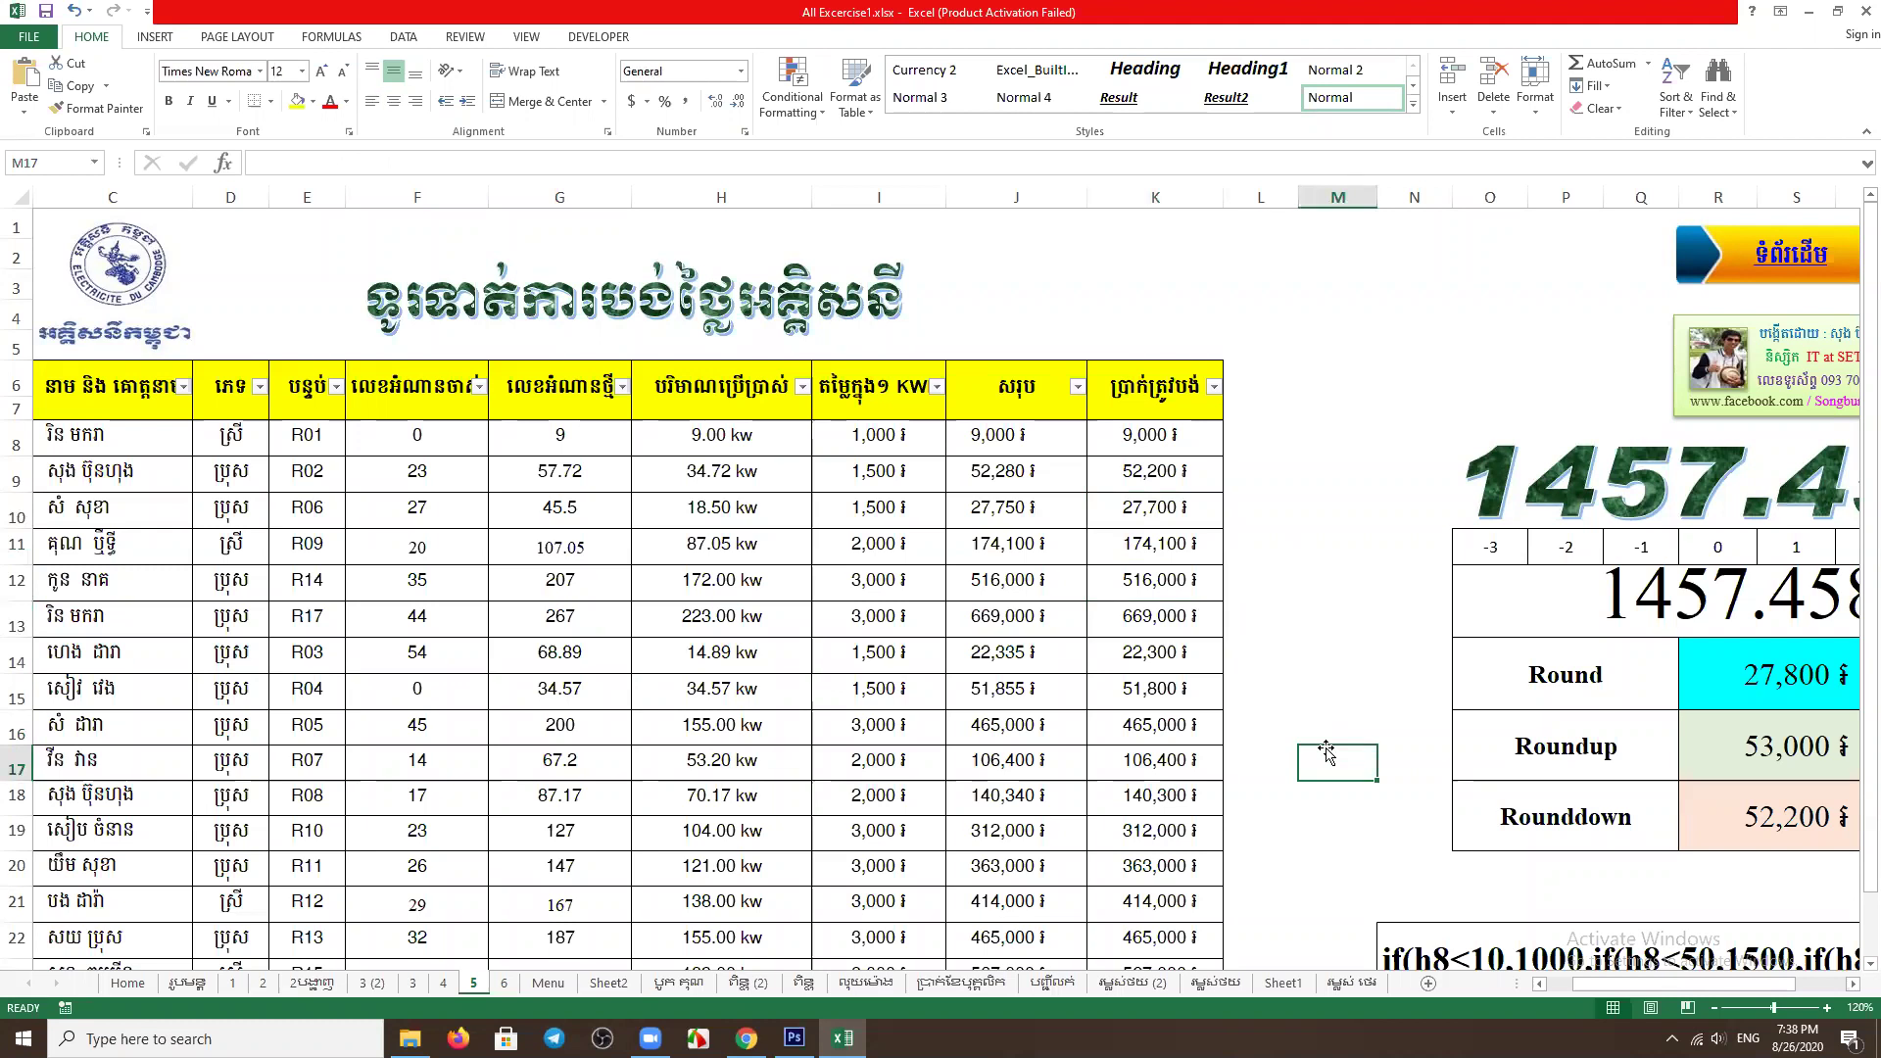
pyautogui.click(1326, 661)
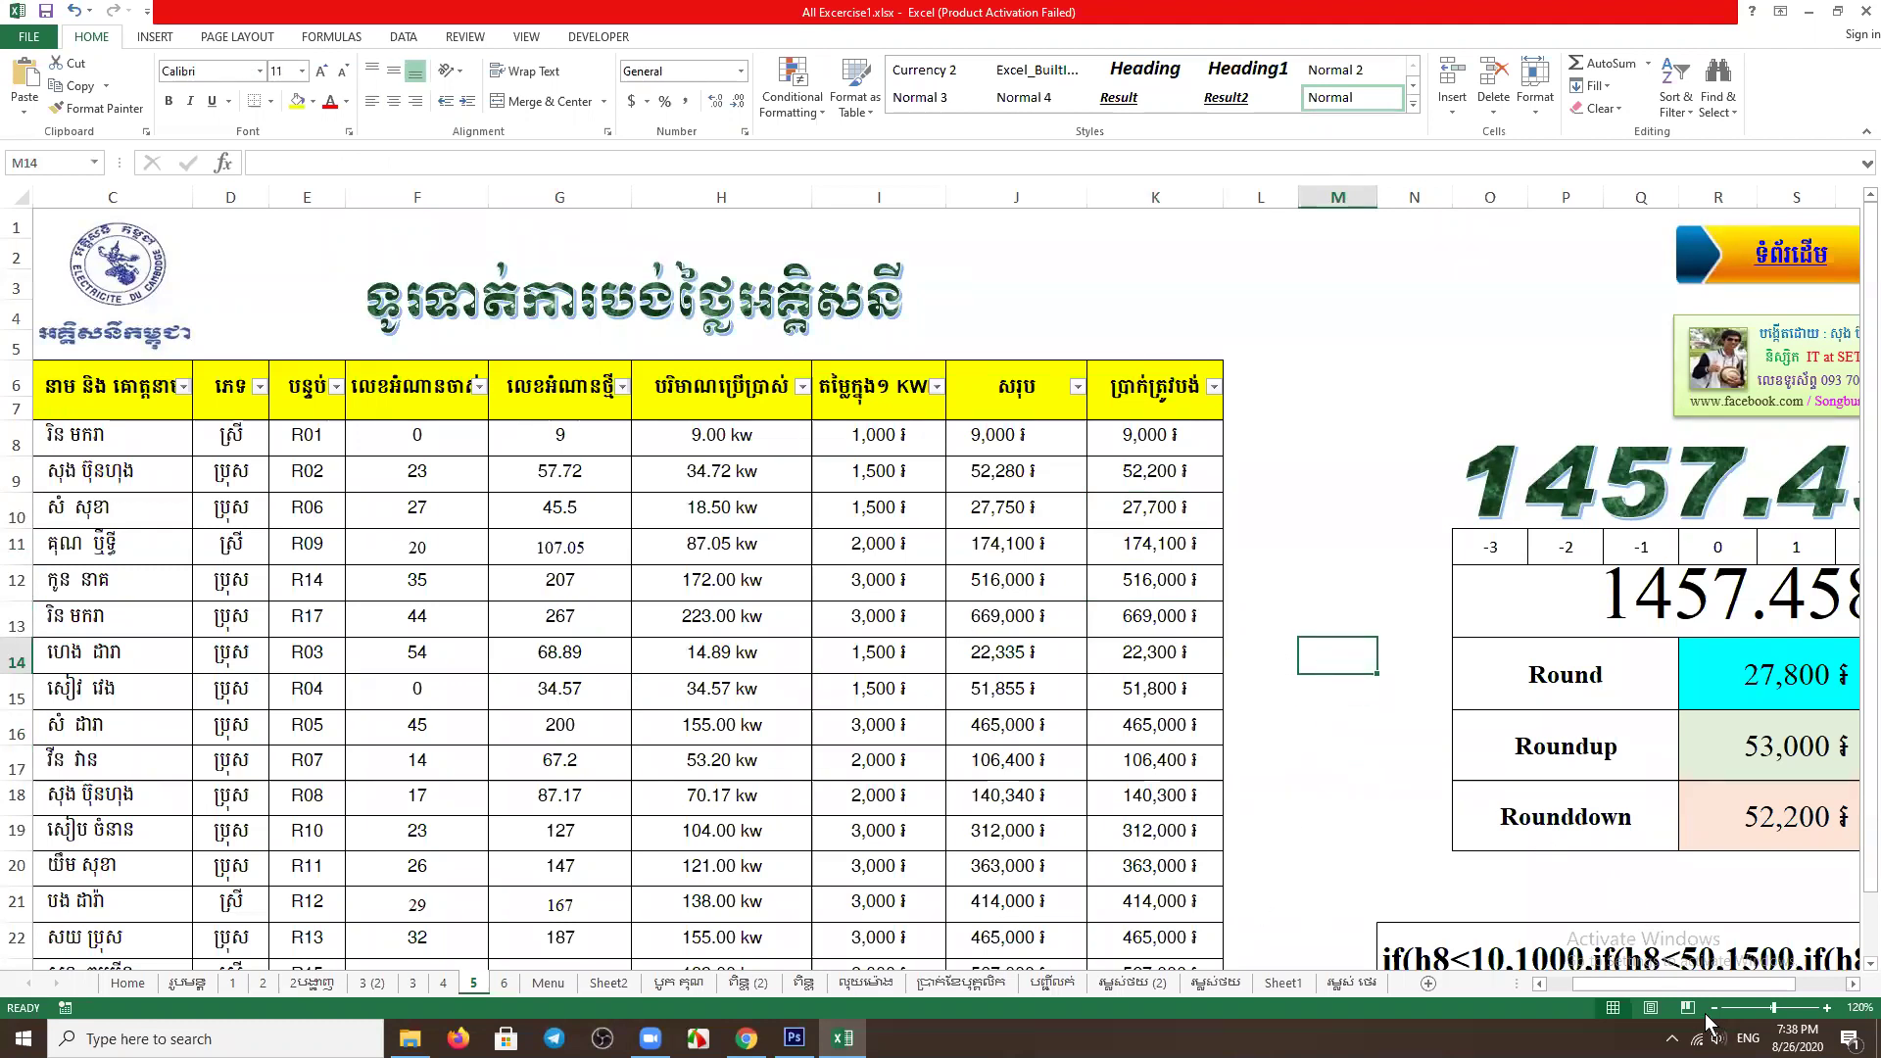
pyautogui.moveTo(1694, 975); pyautogui.dragTo(1662, 984)
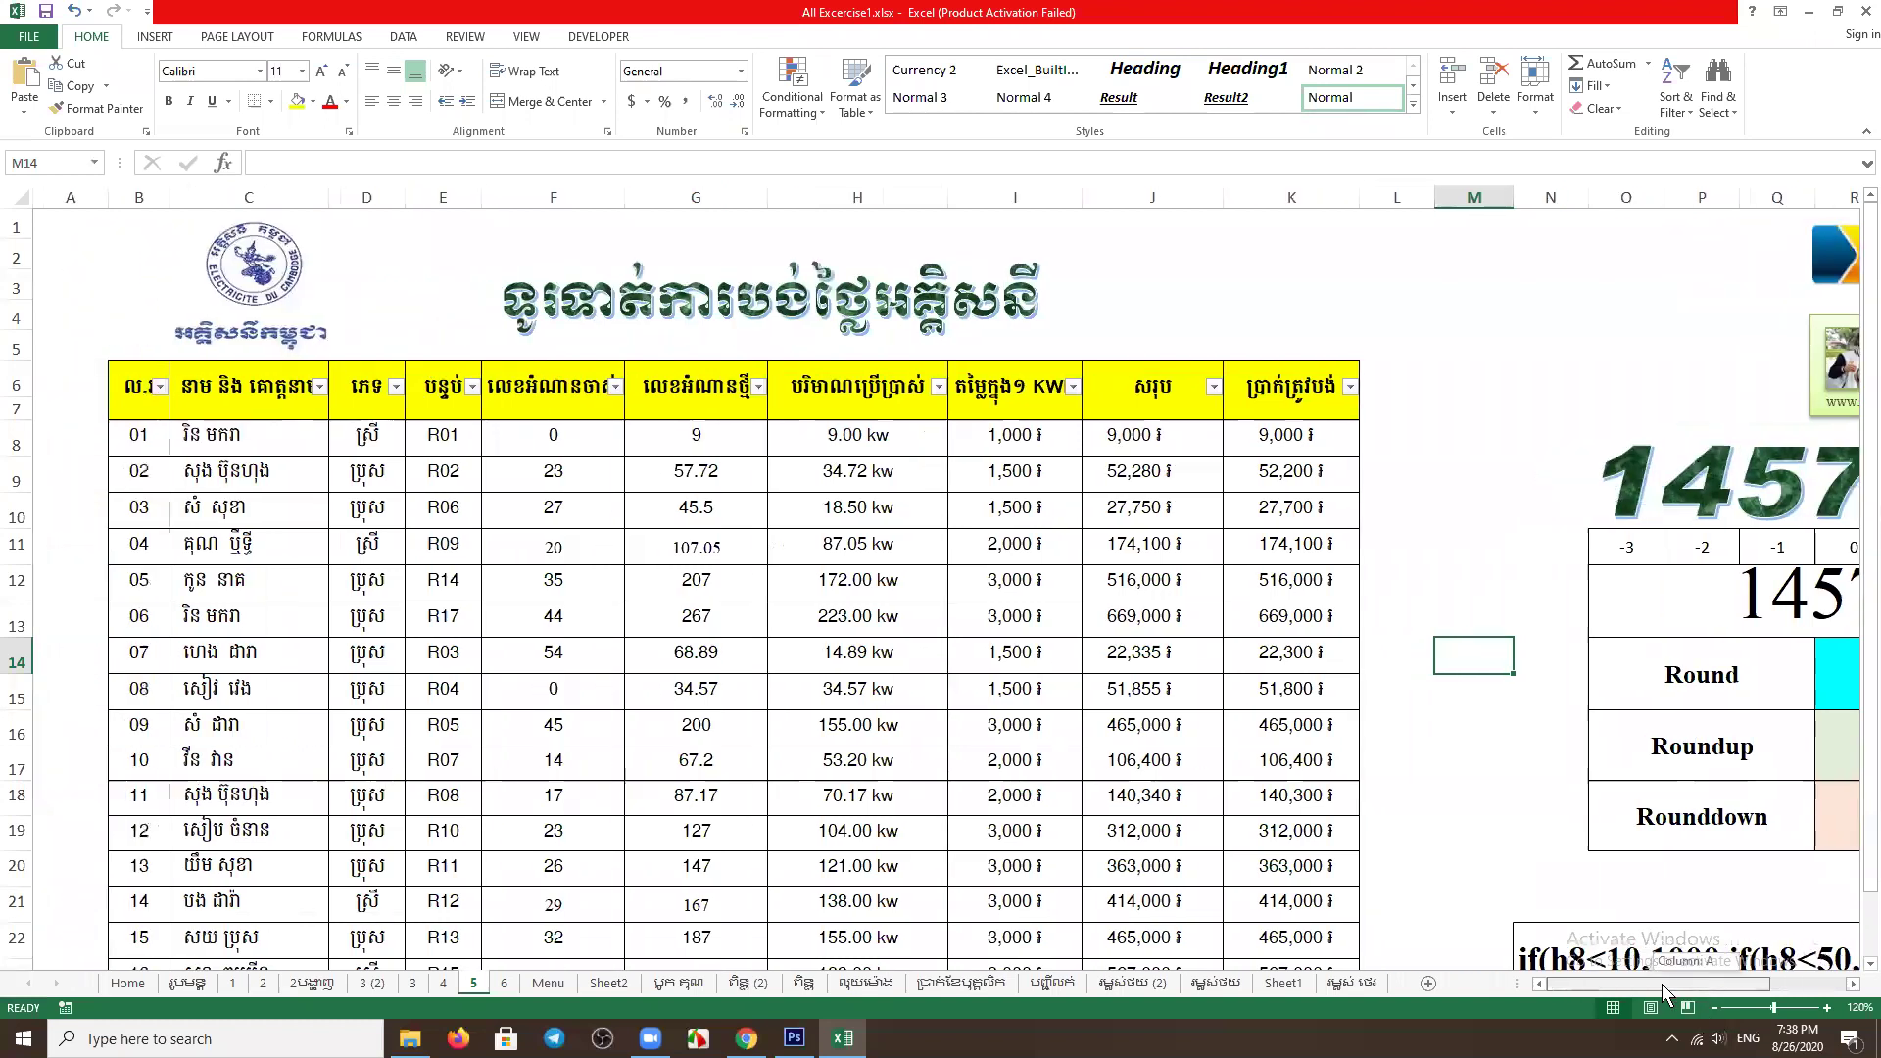
pyautogui.click(1466, 694)
pyautogui.click(1459, 643)
pyautogui.click(1457, 811)
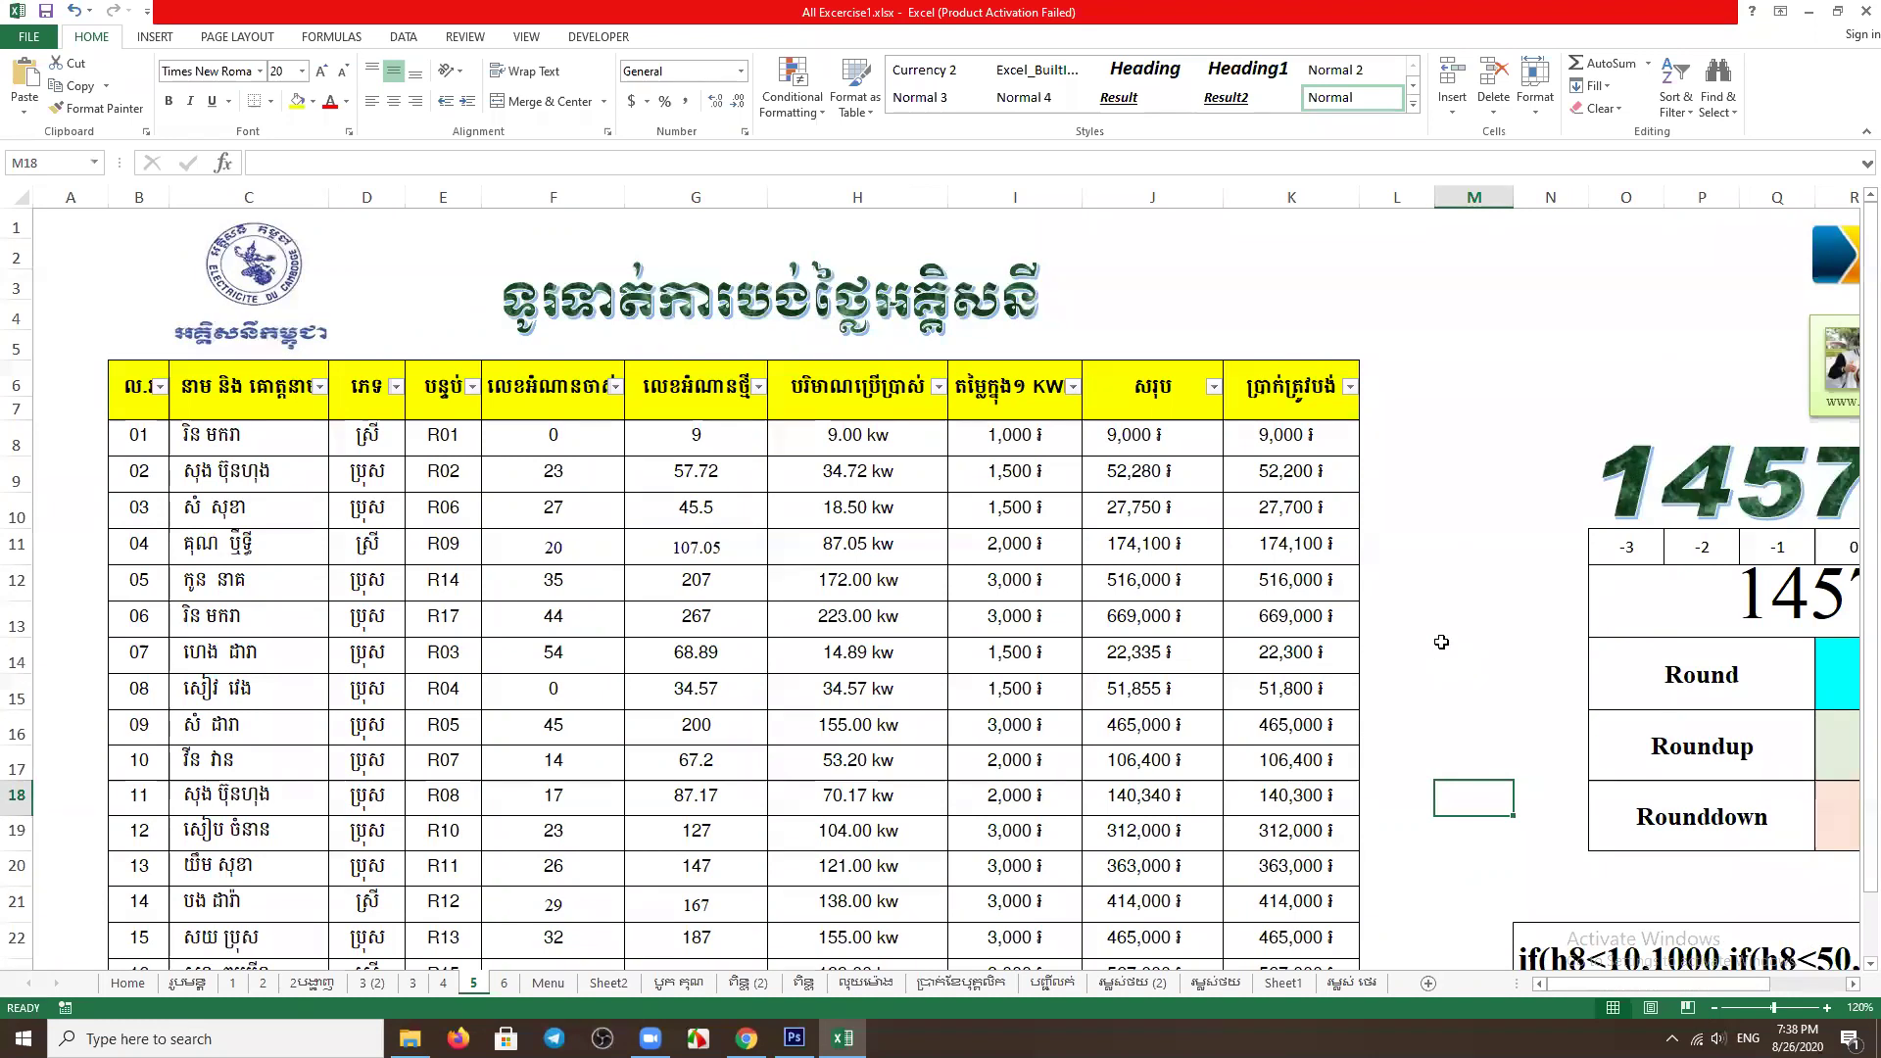
pyautogui.click(1441, 642)
pyautogui.click(1465, 618)
pyautogui.click(1461, 584)
pyautogui.click(1454, 544)
pyautogui.click(1447, 511)
pyautogui.click(1453, 473)
pyautogui.click(1450, 437)
pyautogui.click(1452, 408)
pyautogui.click(1454, 371)
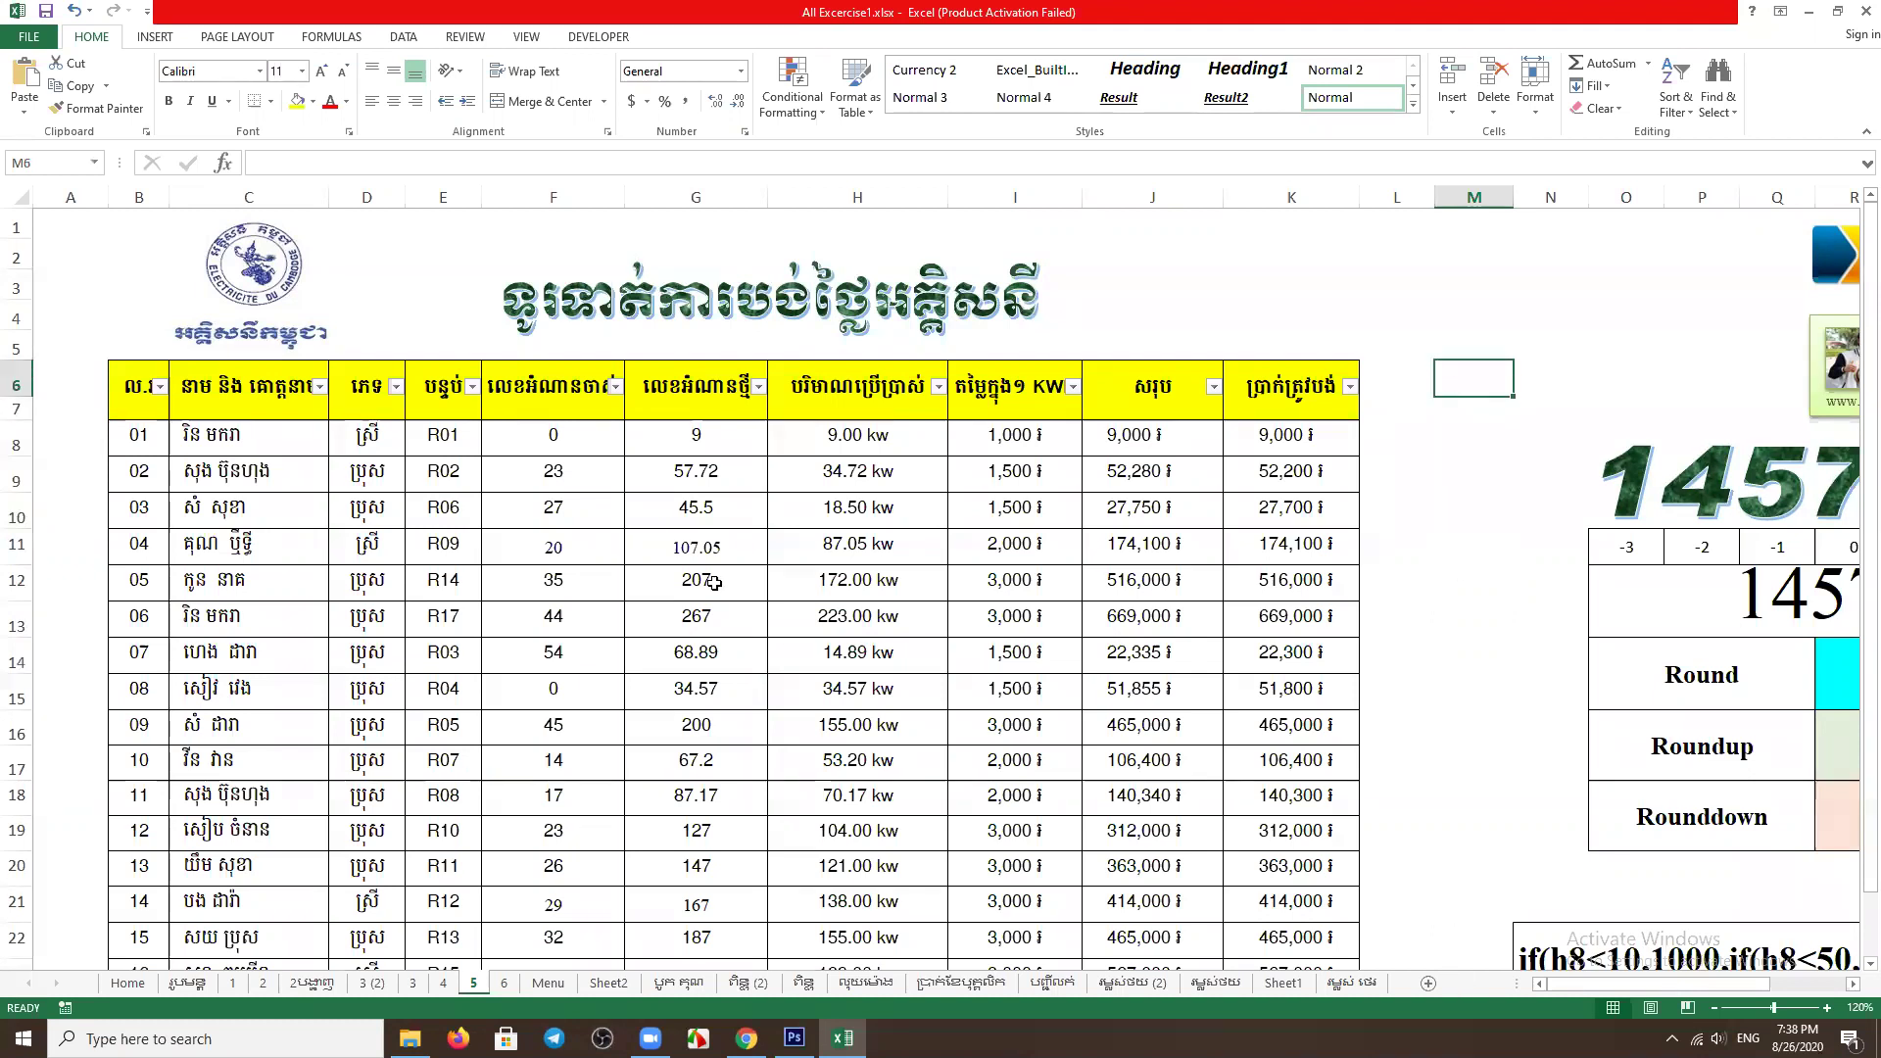
pyautogui.click(1464, 649)
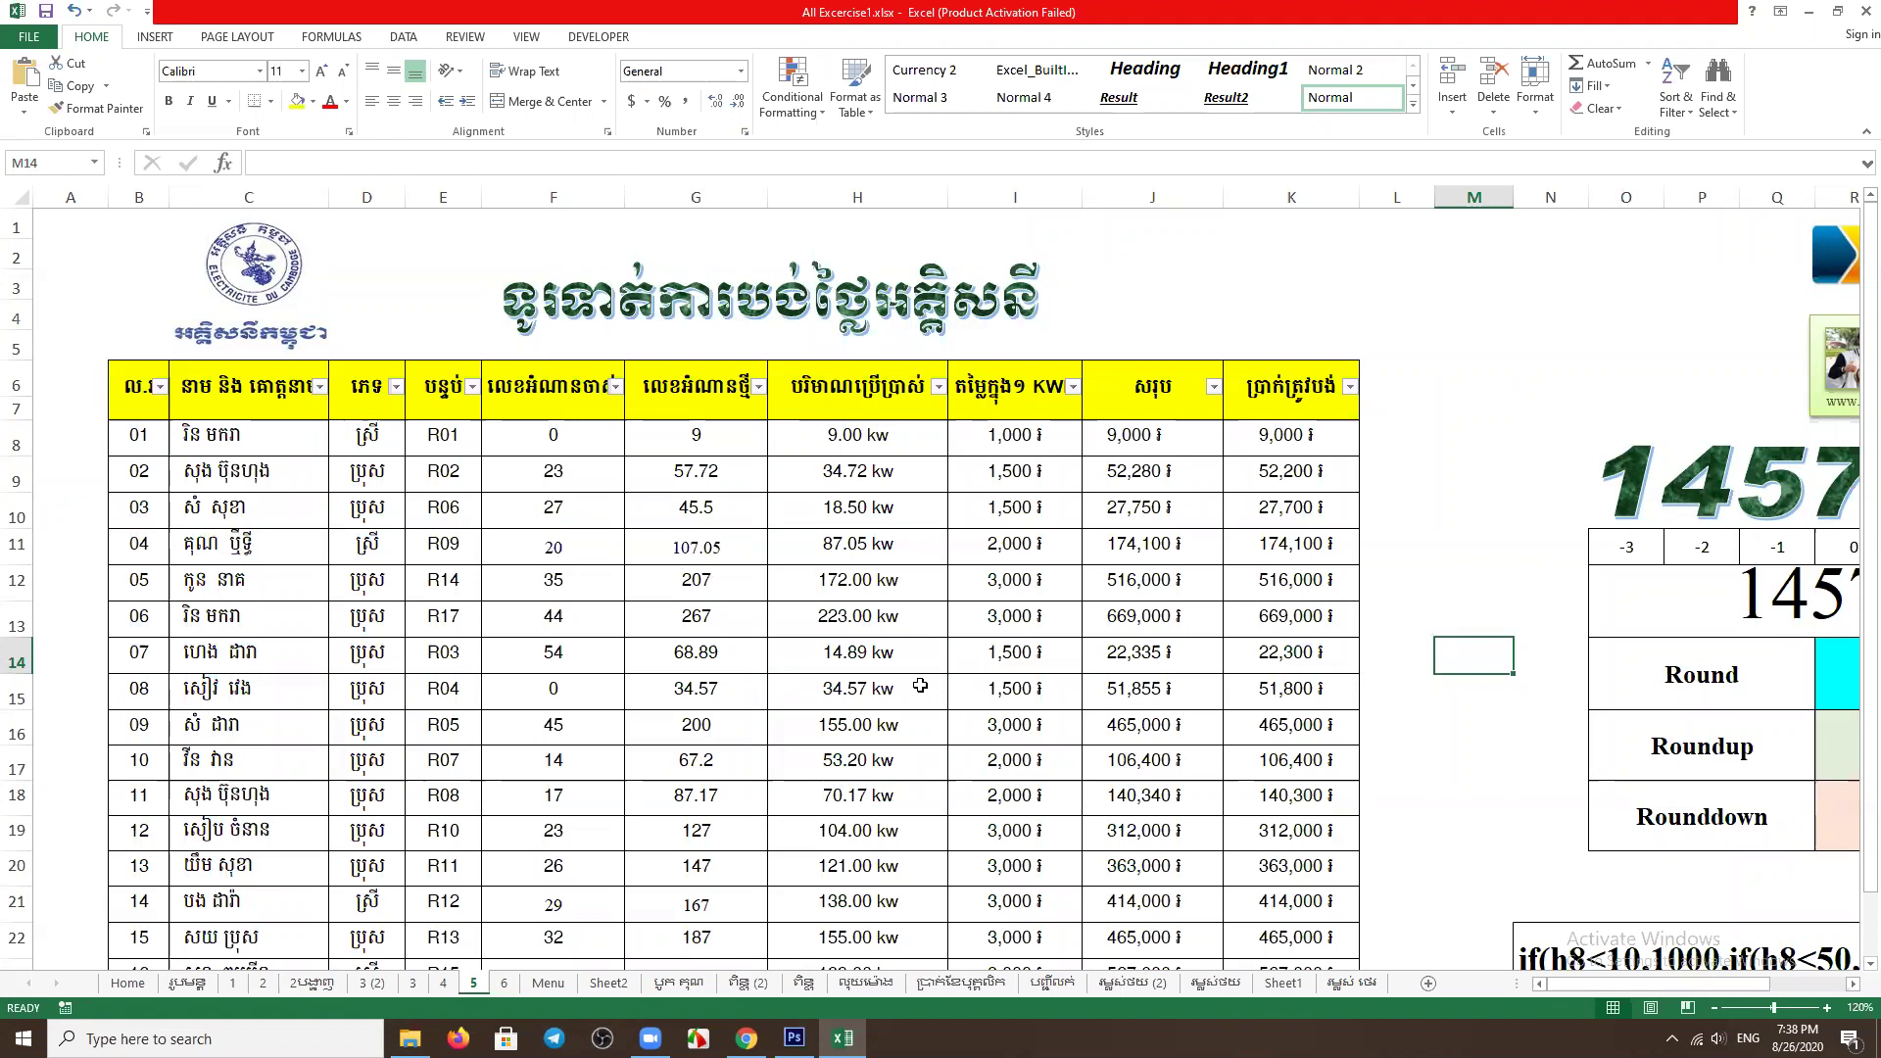
# On sheet 6, clear item codes B18:B19, enter B002 in B18, then view the Menu sheet.
pyautogui.scroll(-1, 576, 1009)
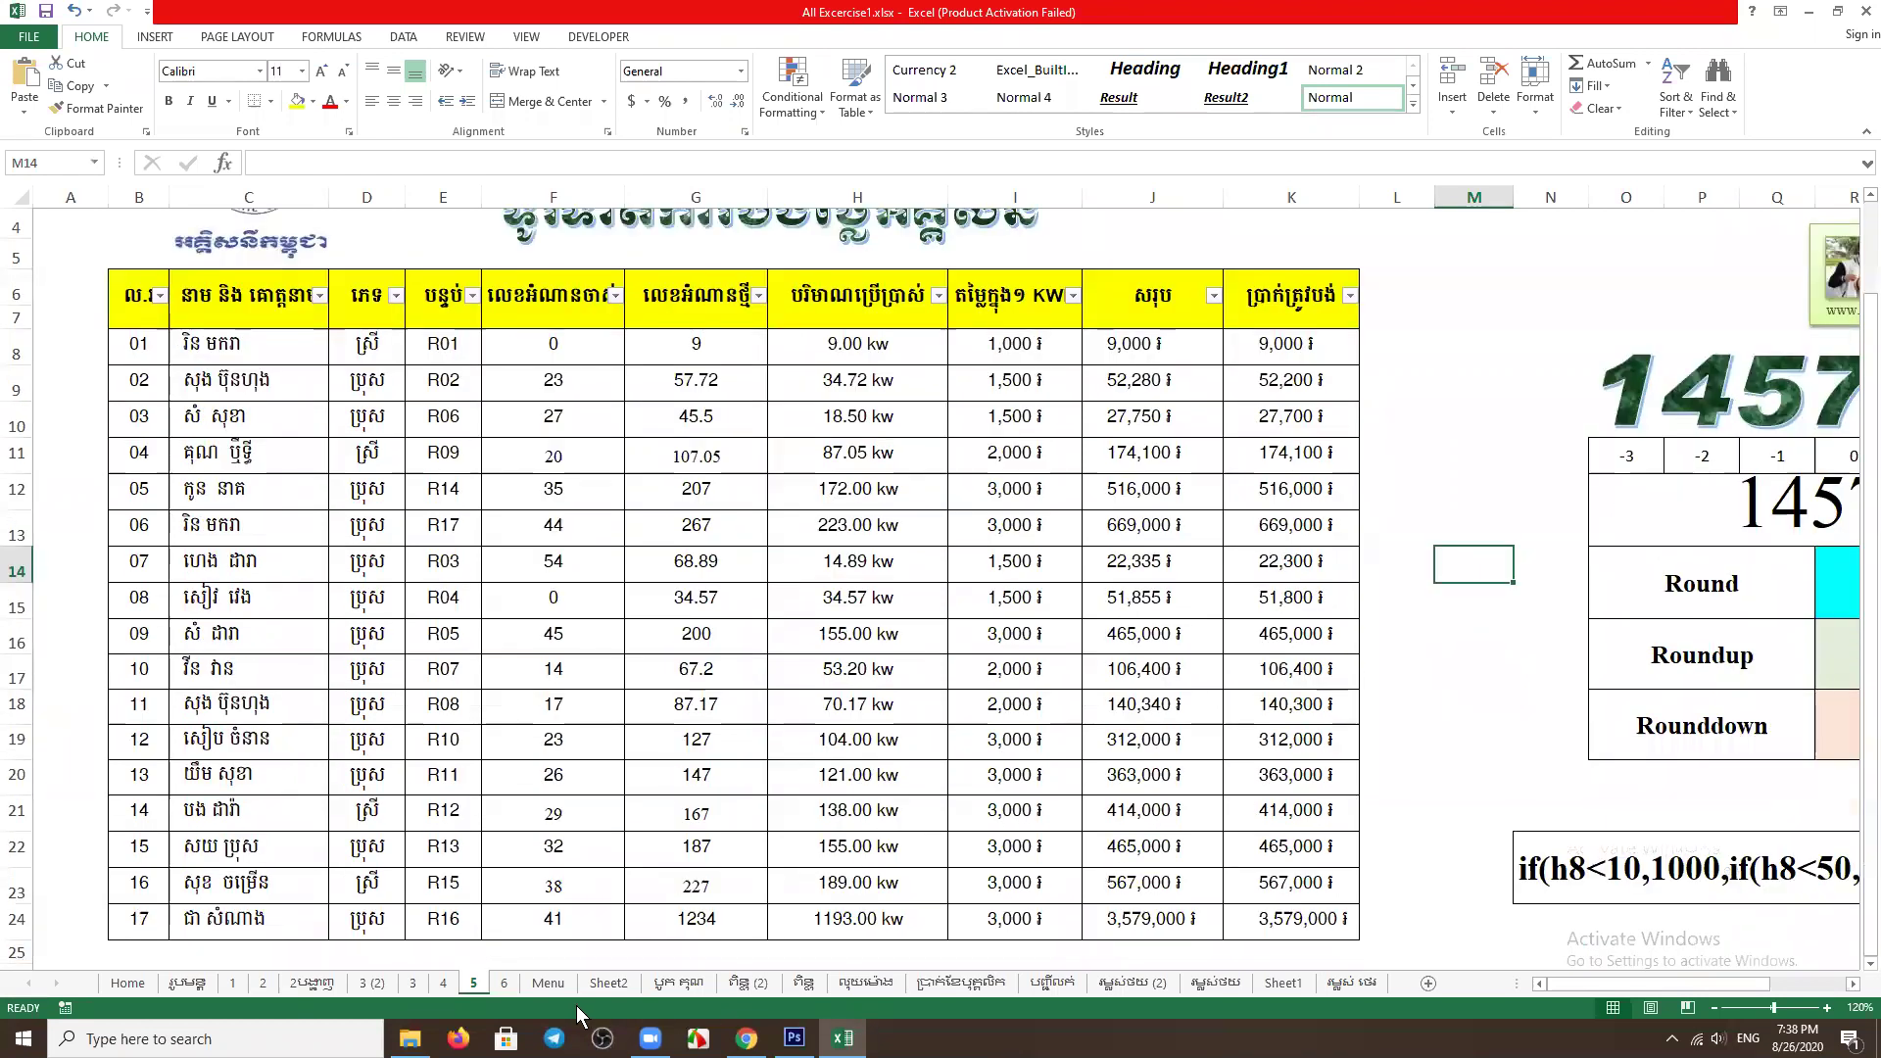
pyautogui.click(505, 983)
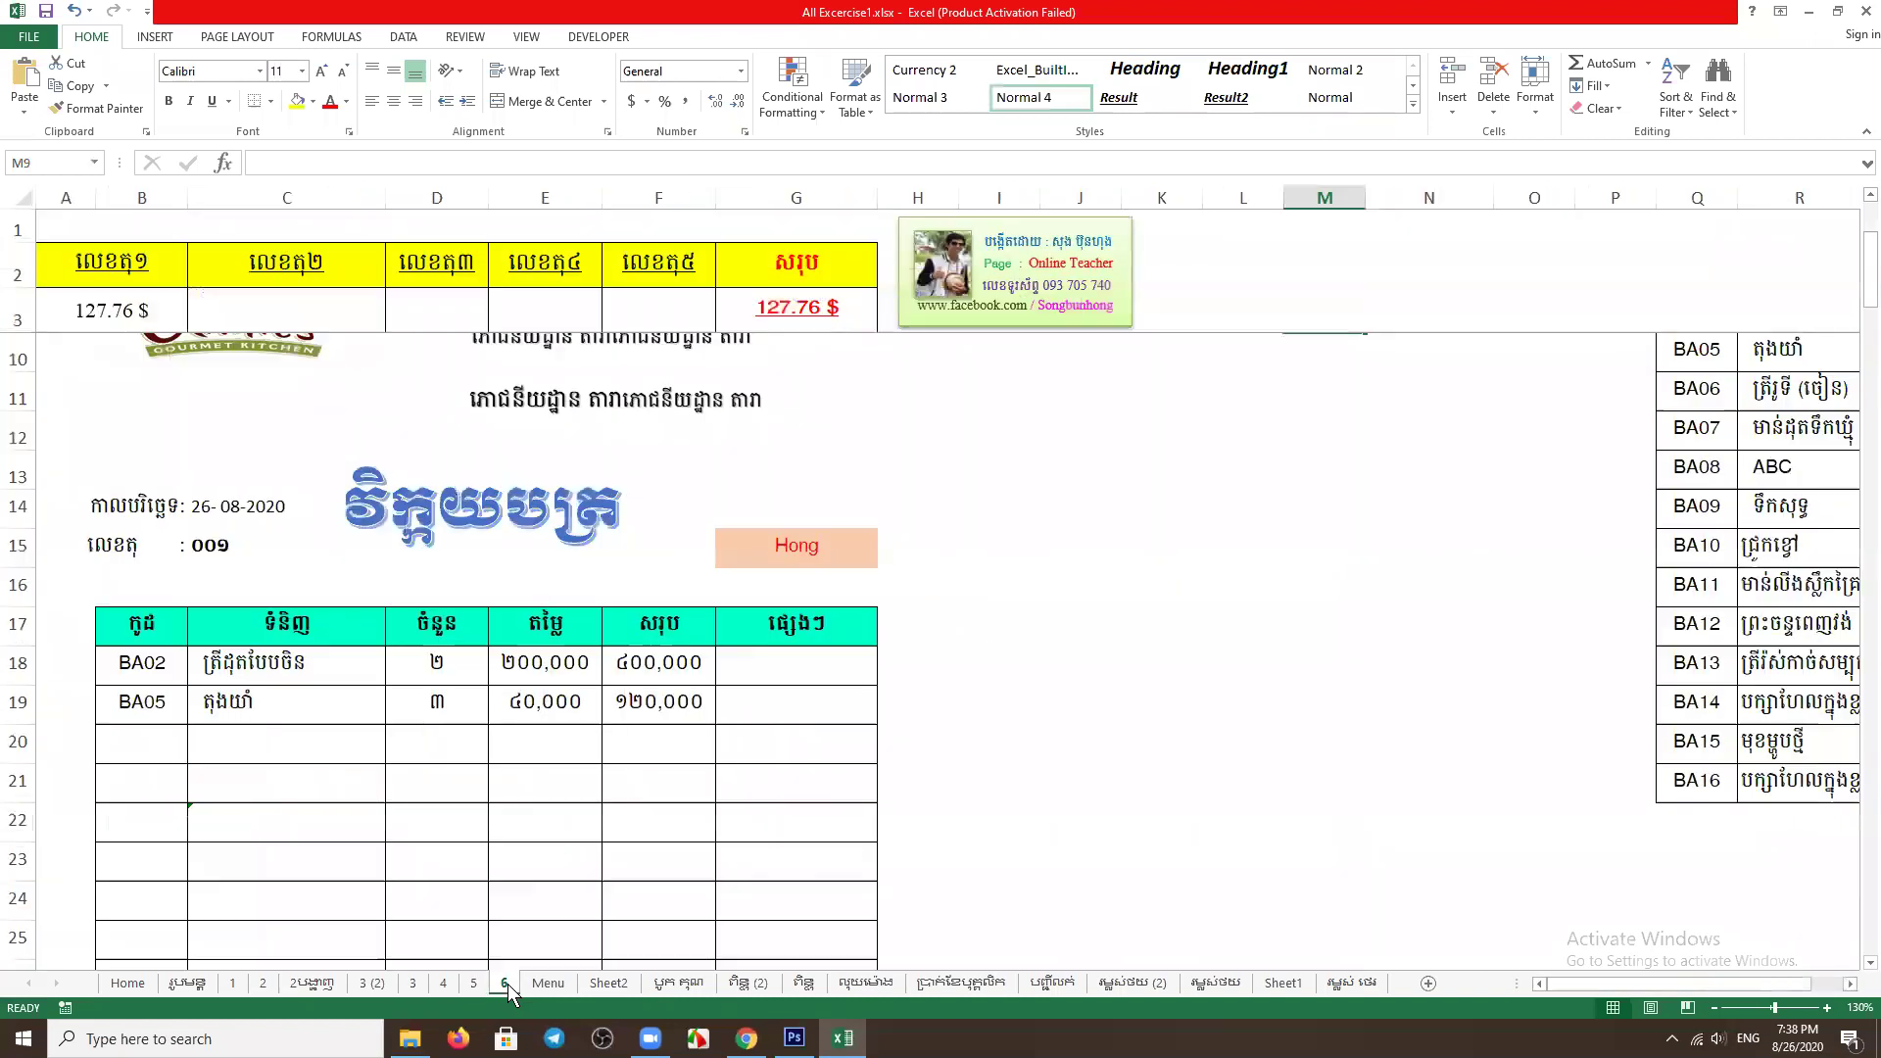
pyautogui.scroll(-1, 902, 762)
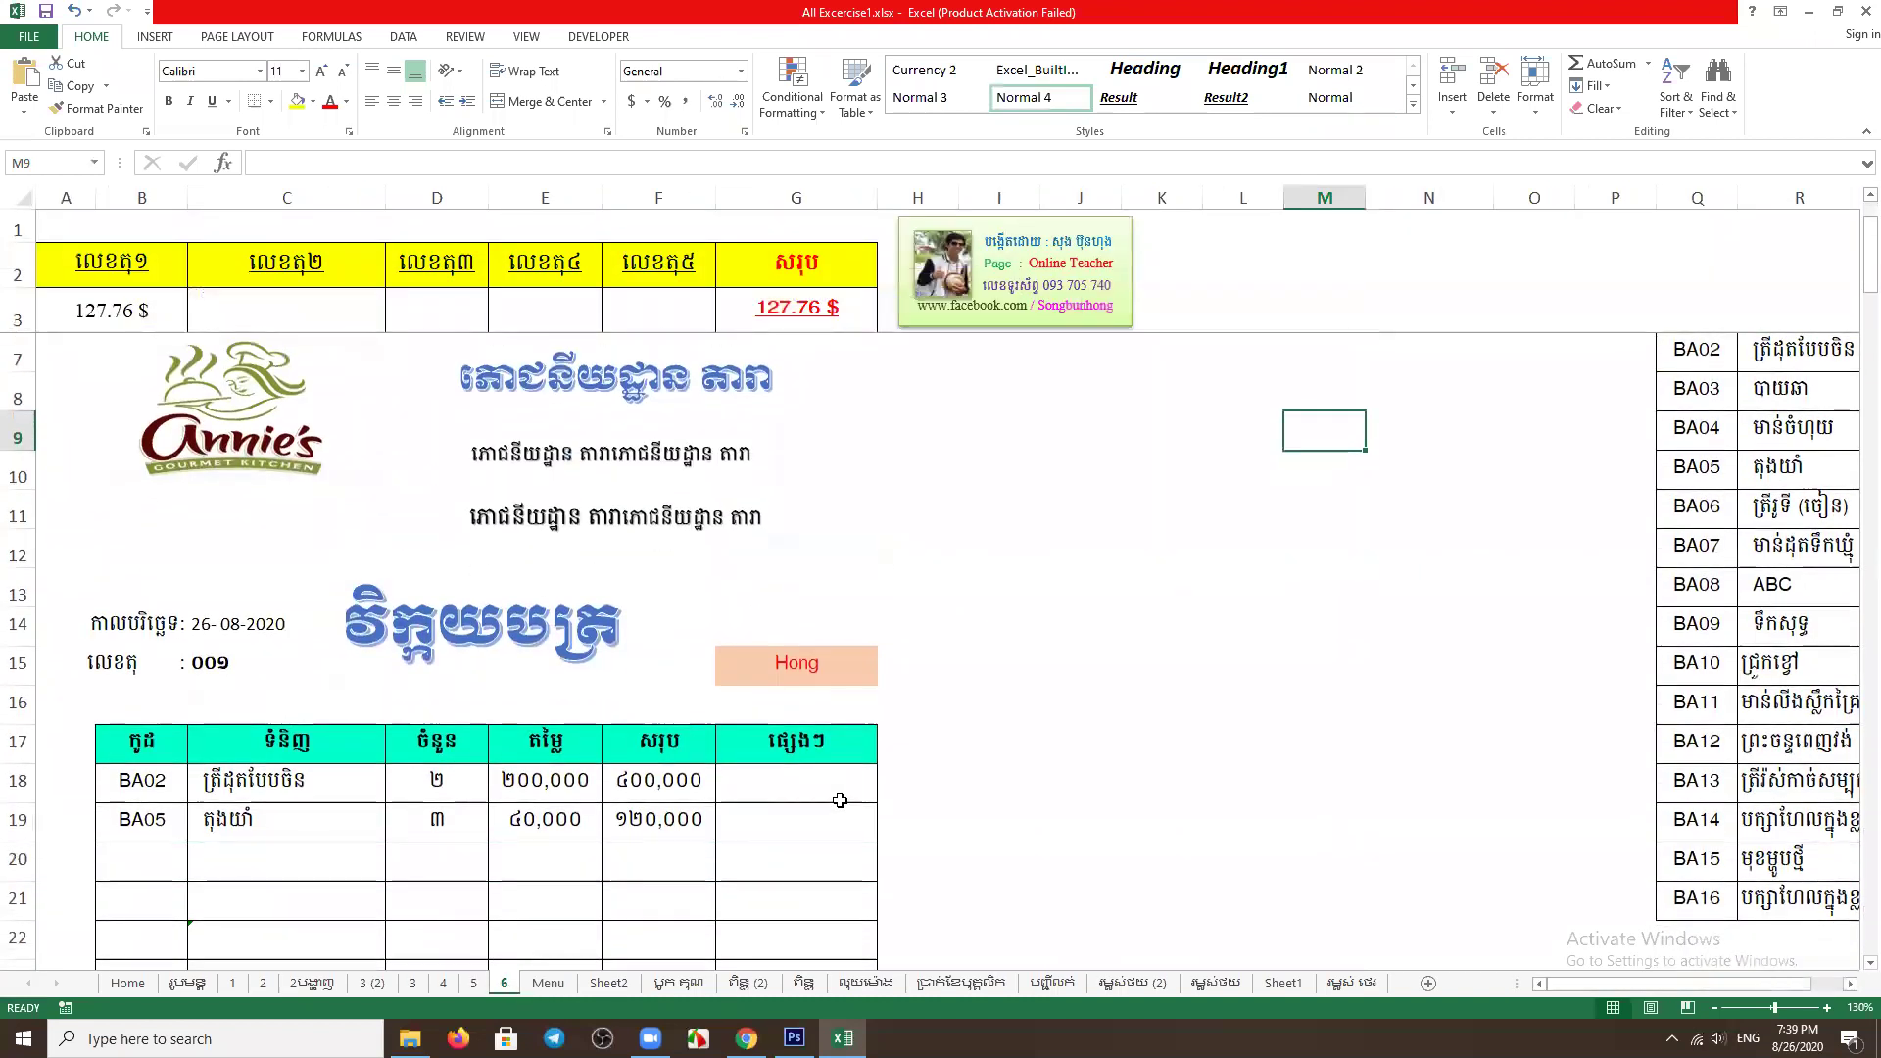
pyautogui.moveTo(137, 781); pyautogui.dragTo(145, 830)
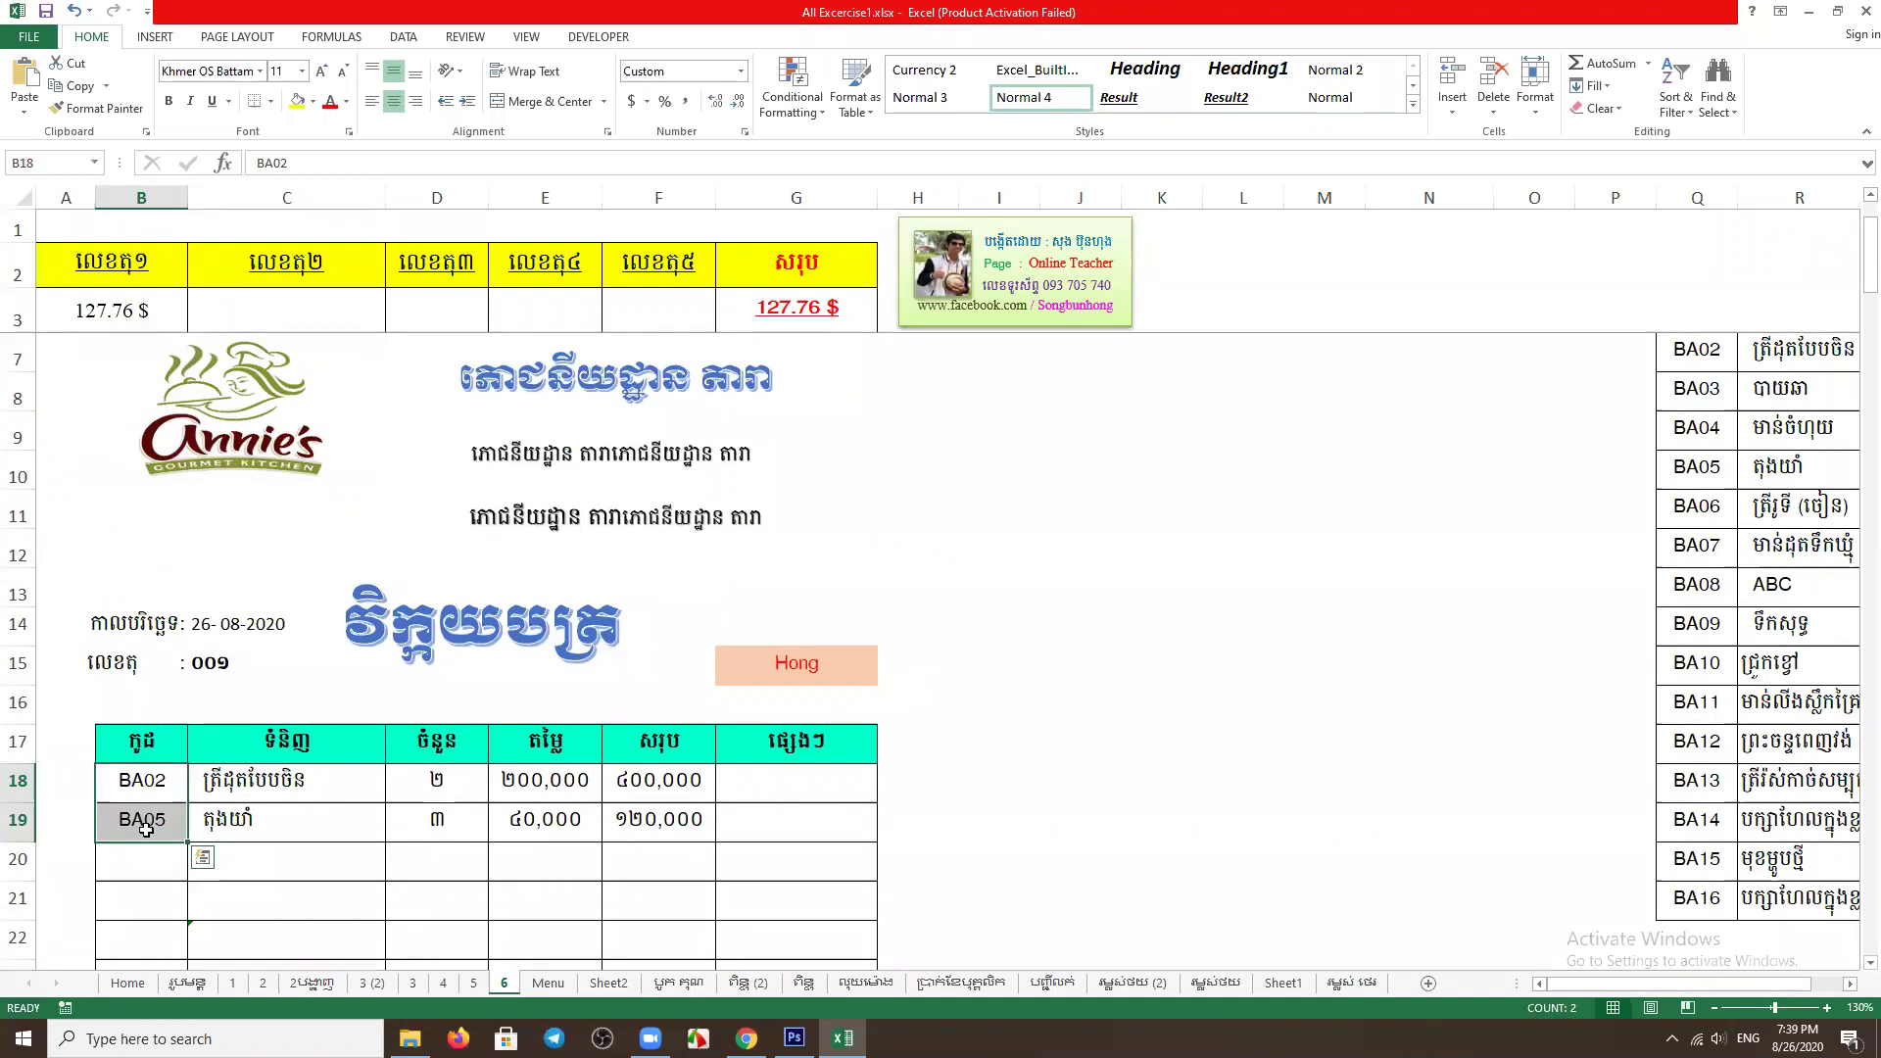
pyautogui.press('Delete')
pyautogui.click(136, 792)
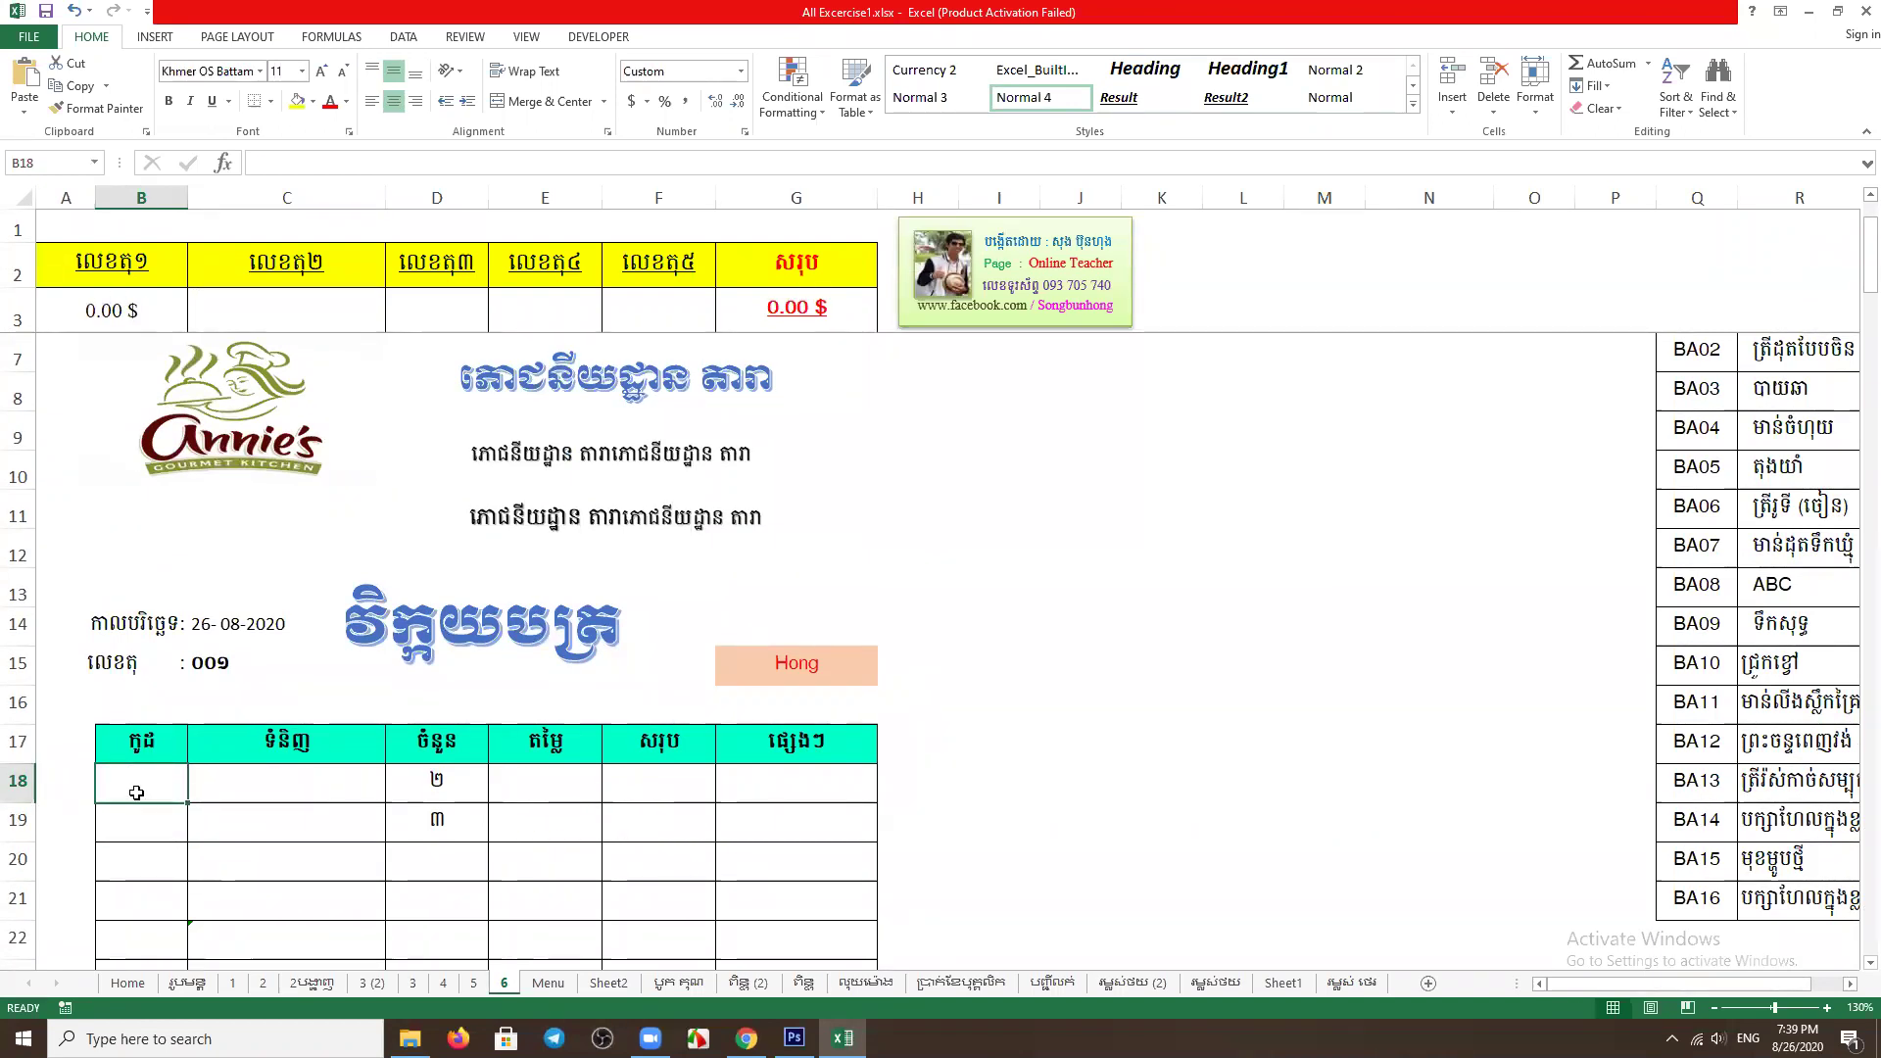
pyautogui.write('B002')
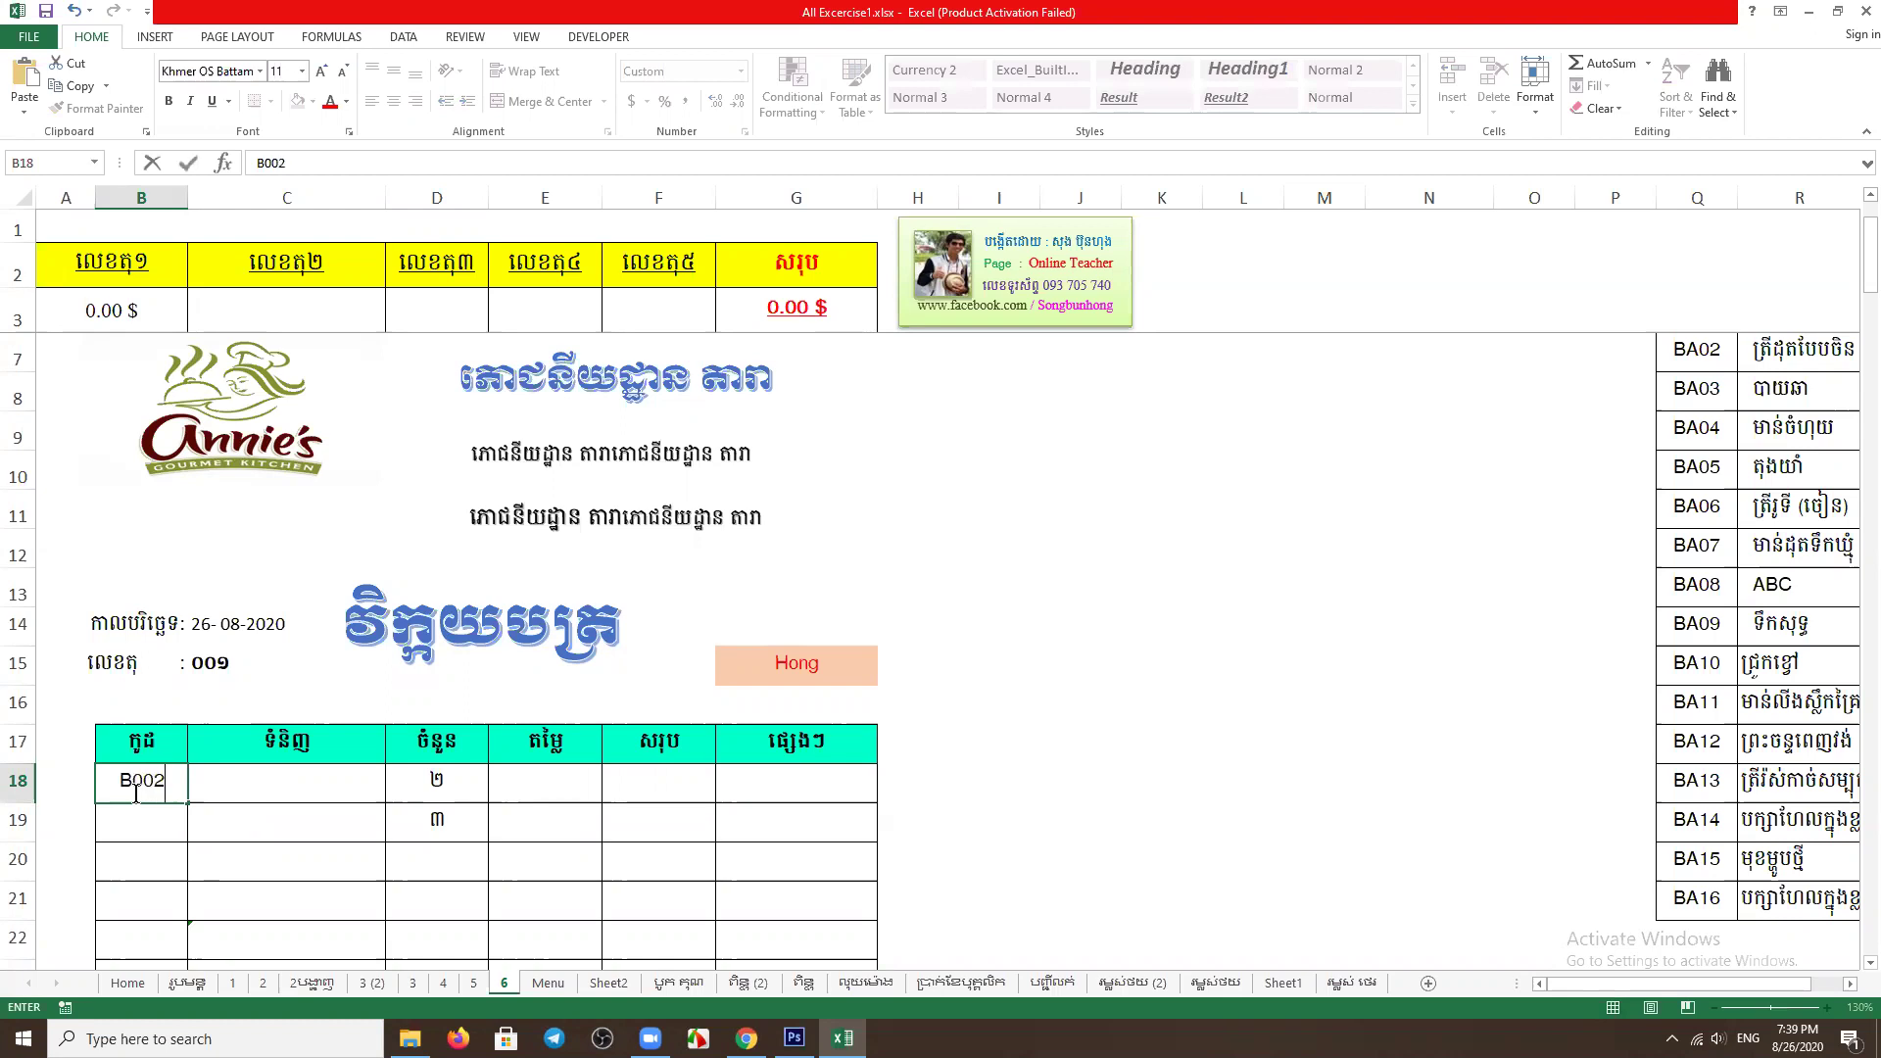
pyautogui.click(244, 832)
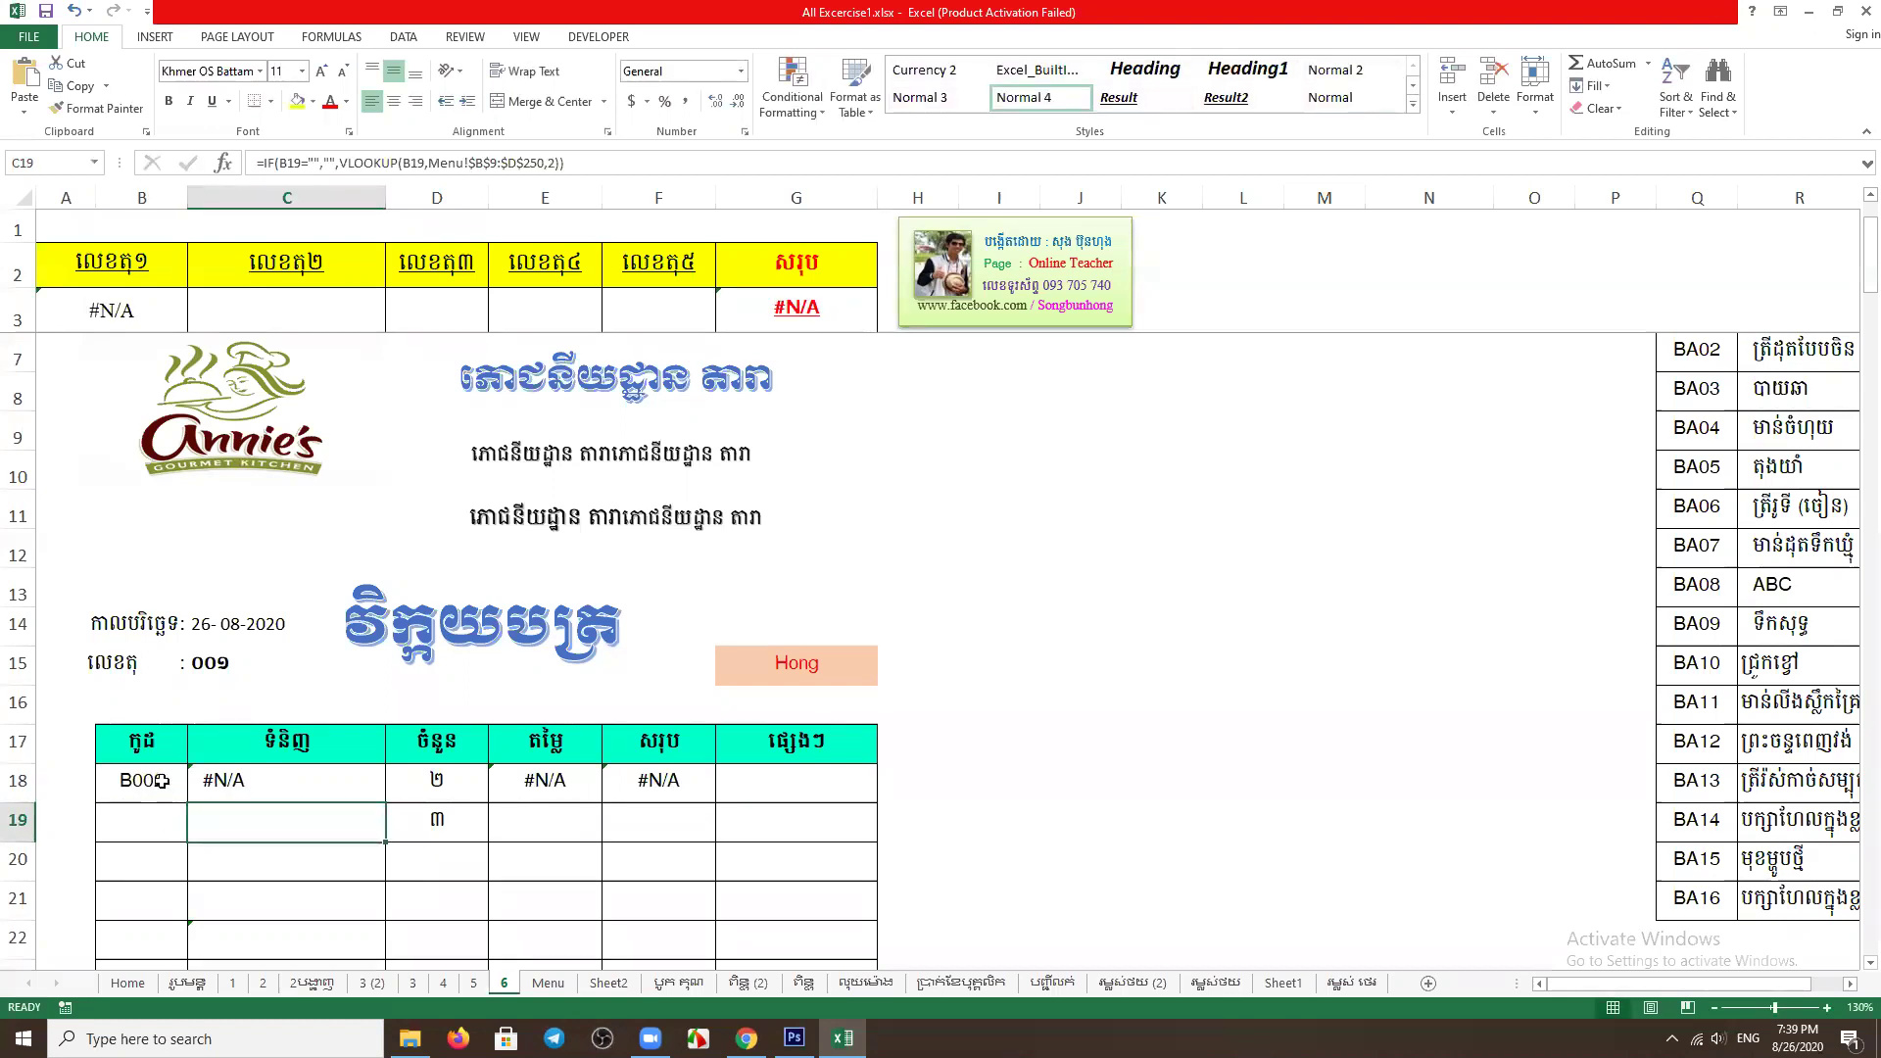
pyautogui.click(531, 991)
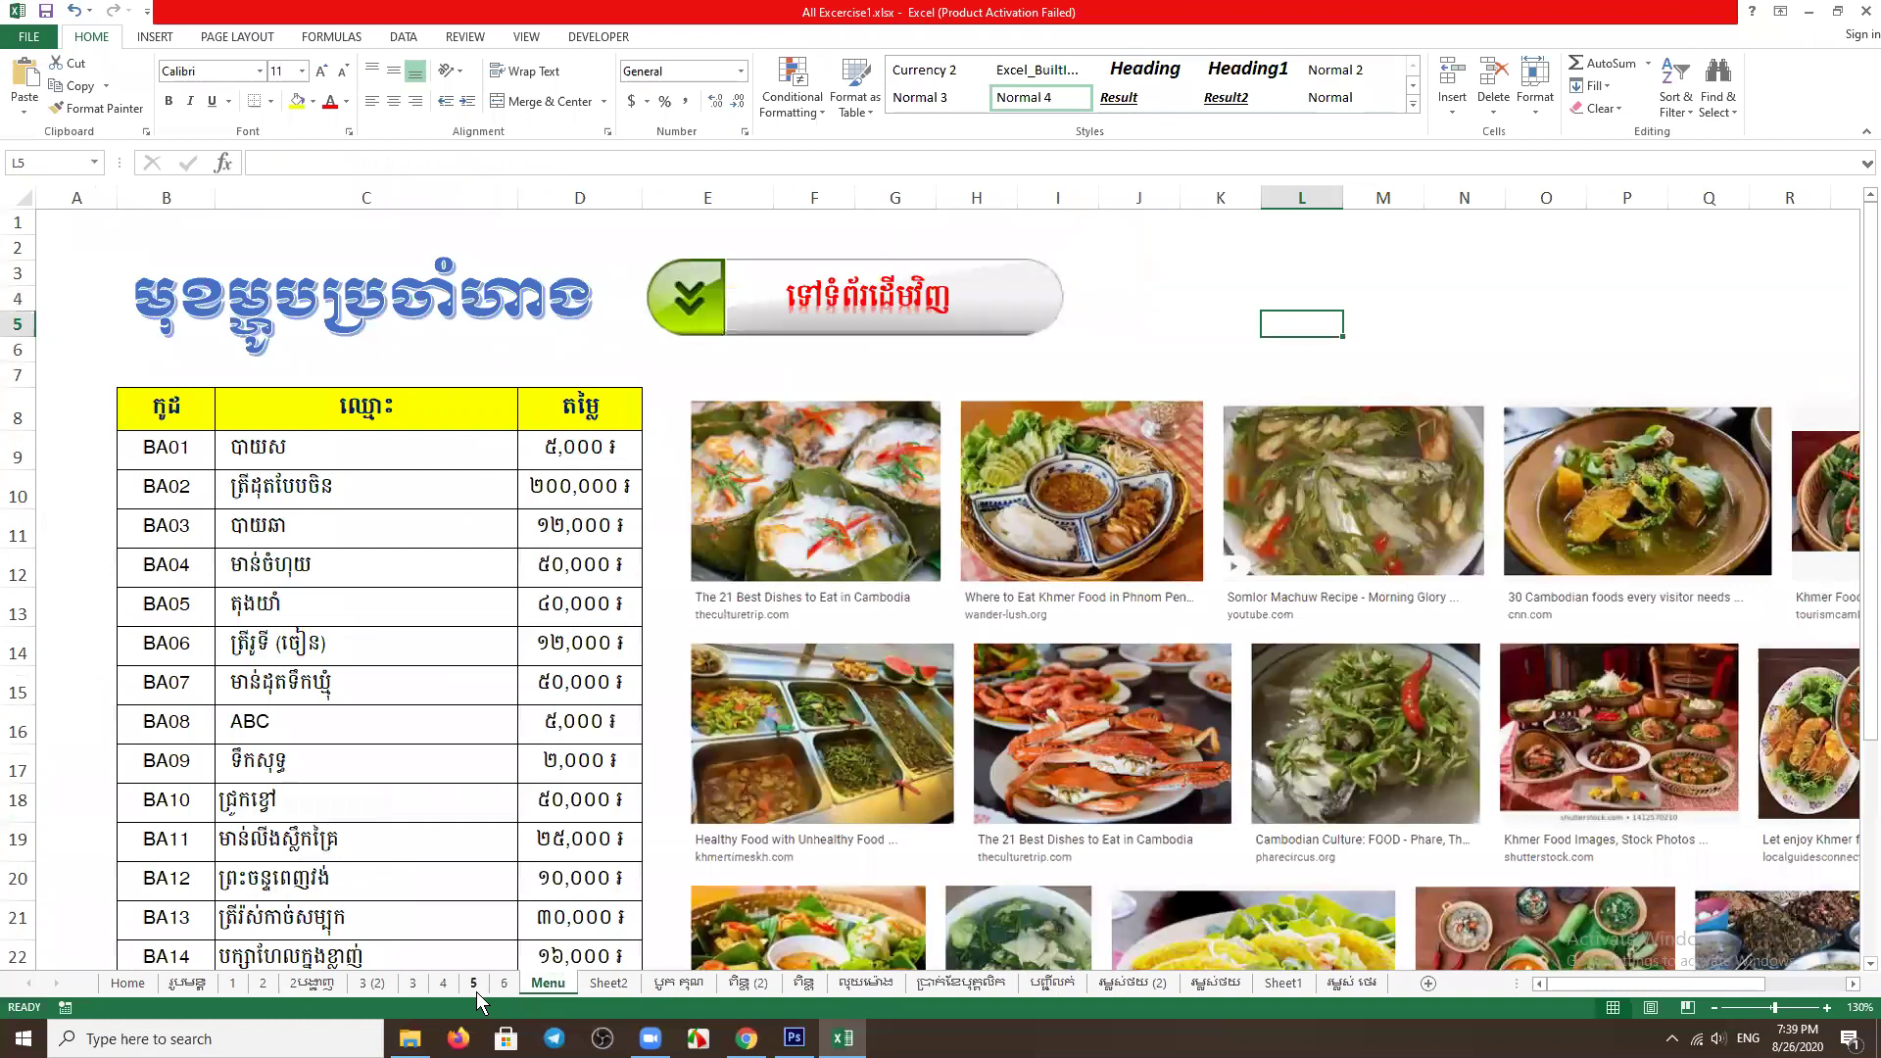
# Set the first invoice line to item BA04 with quantity 3.
pyautogui.click(503, 982)
pyautogui.click(151, 775)
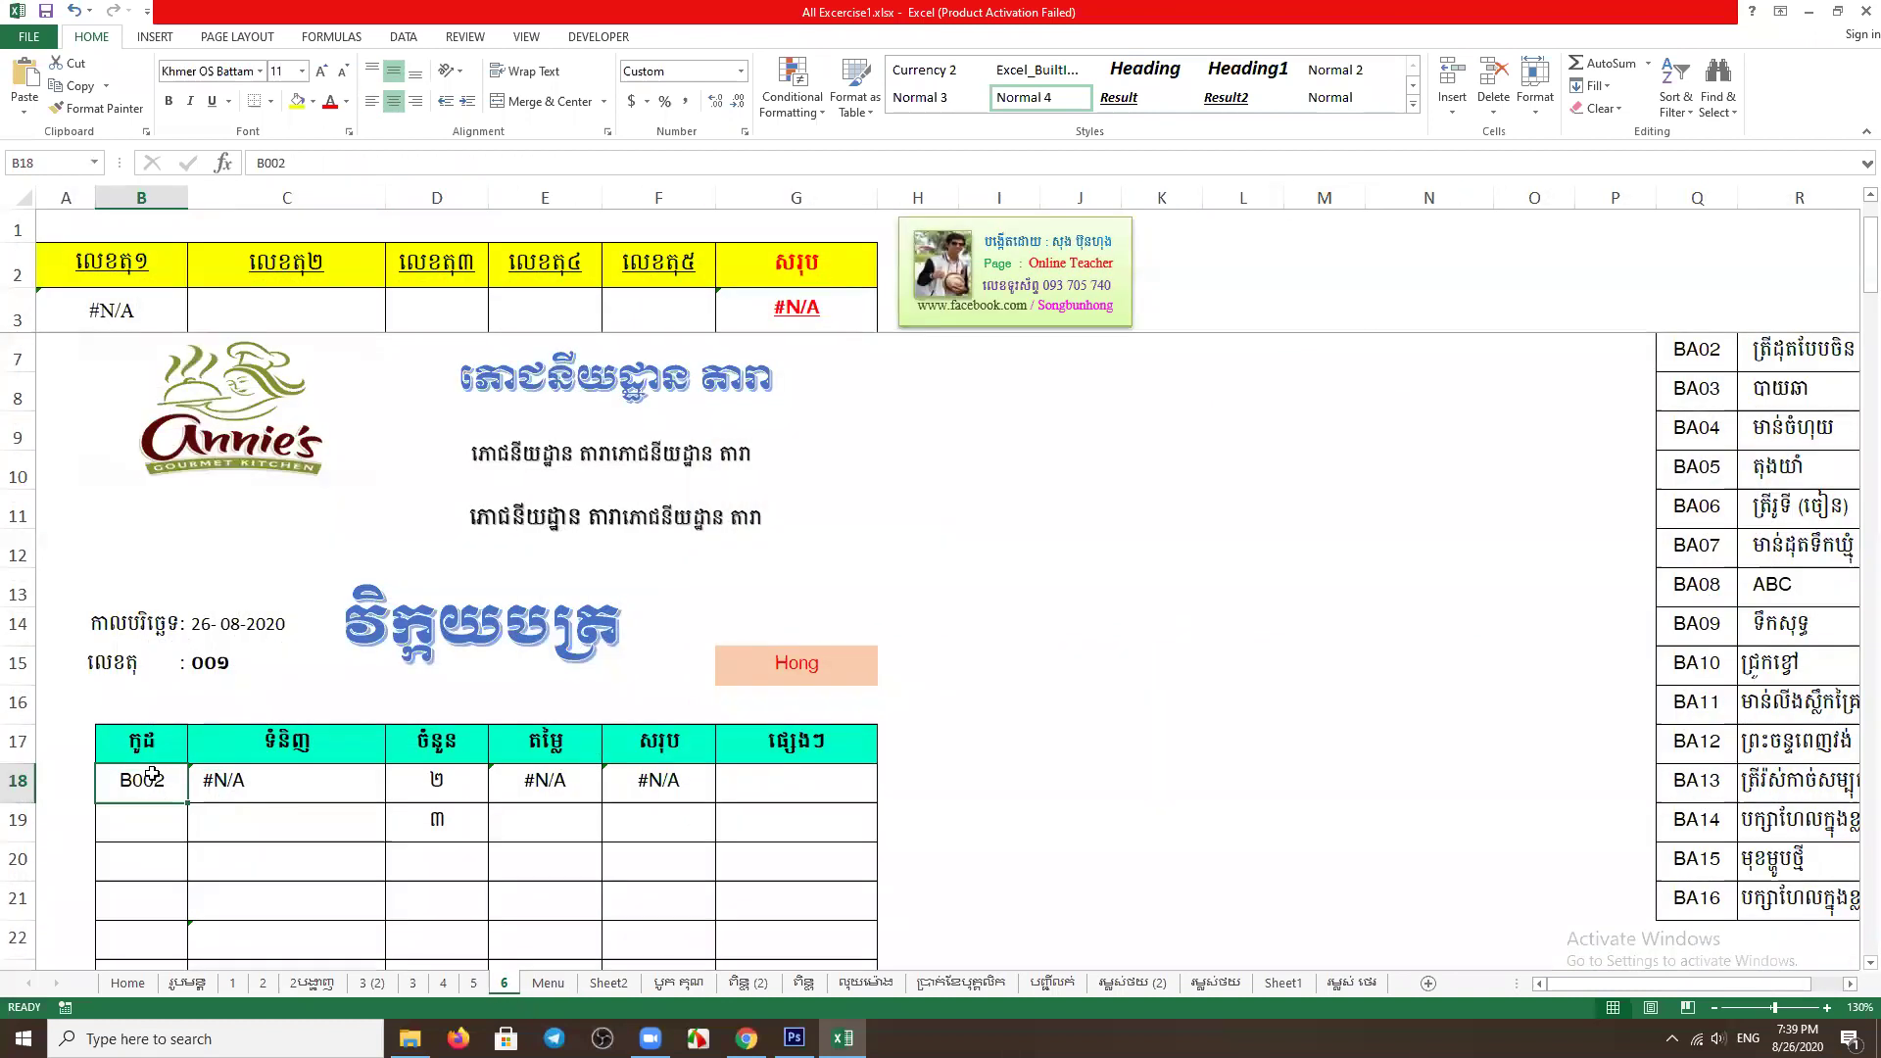
pyautogui.write('BA0')
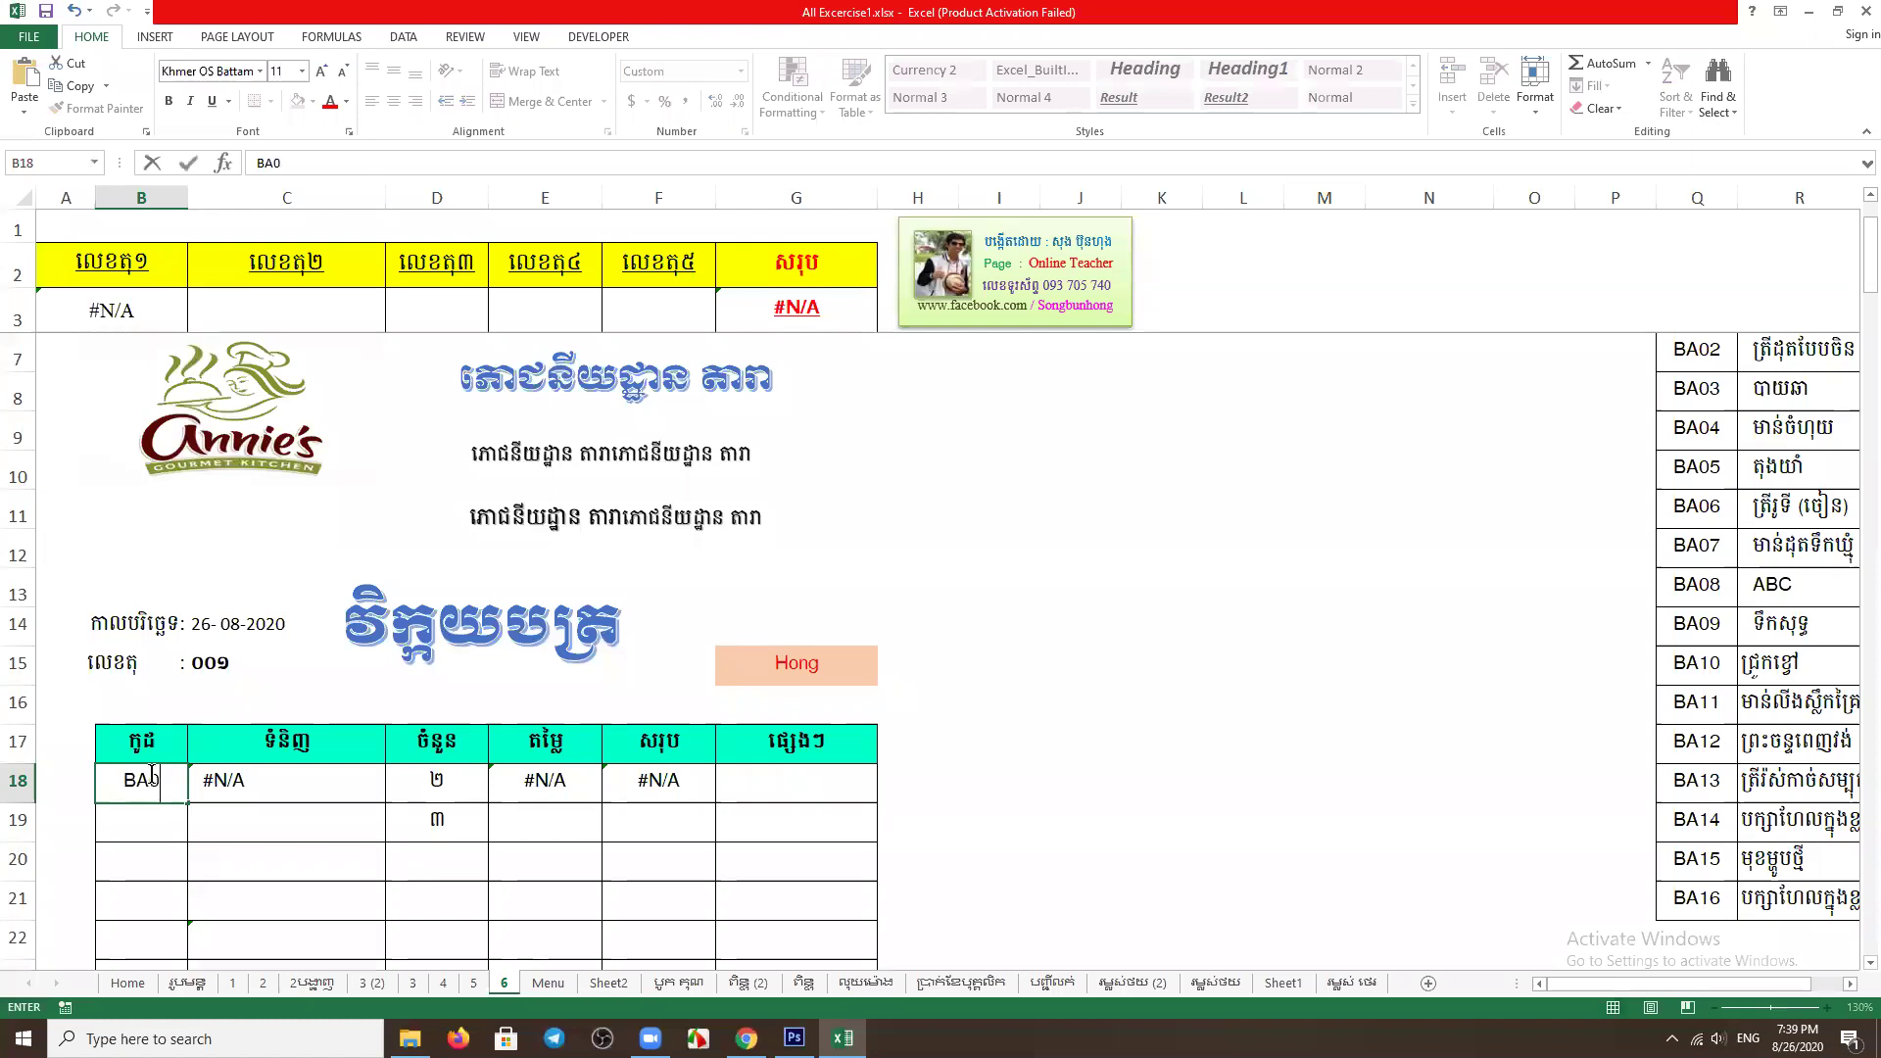
pyautogui.write('4')
pyautogui.click(176, 893)
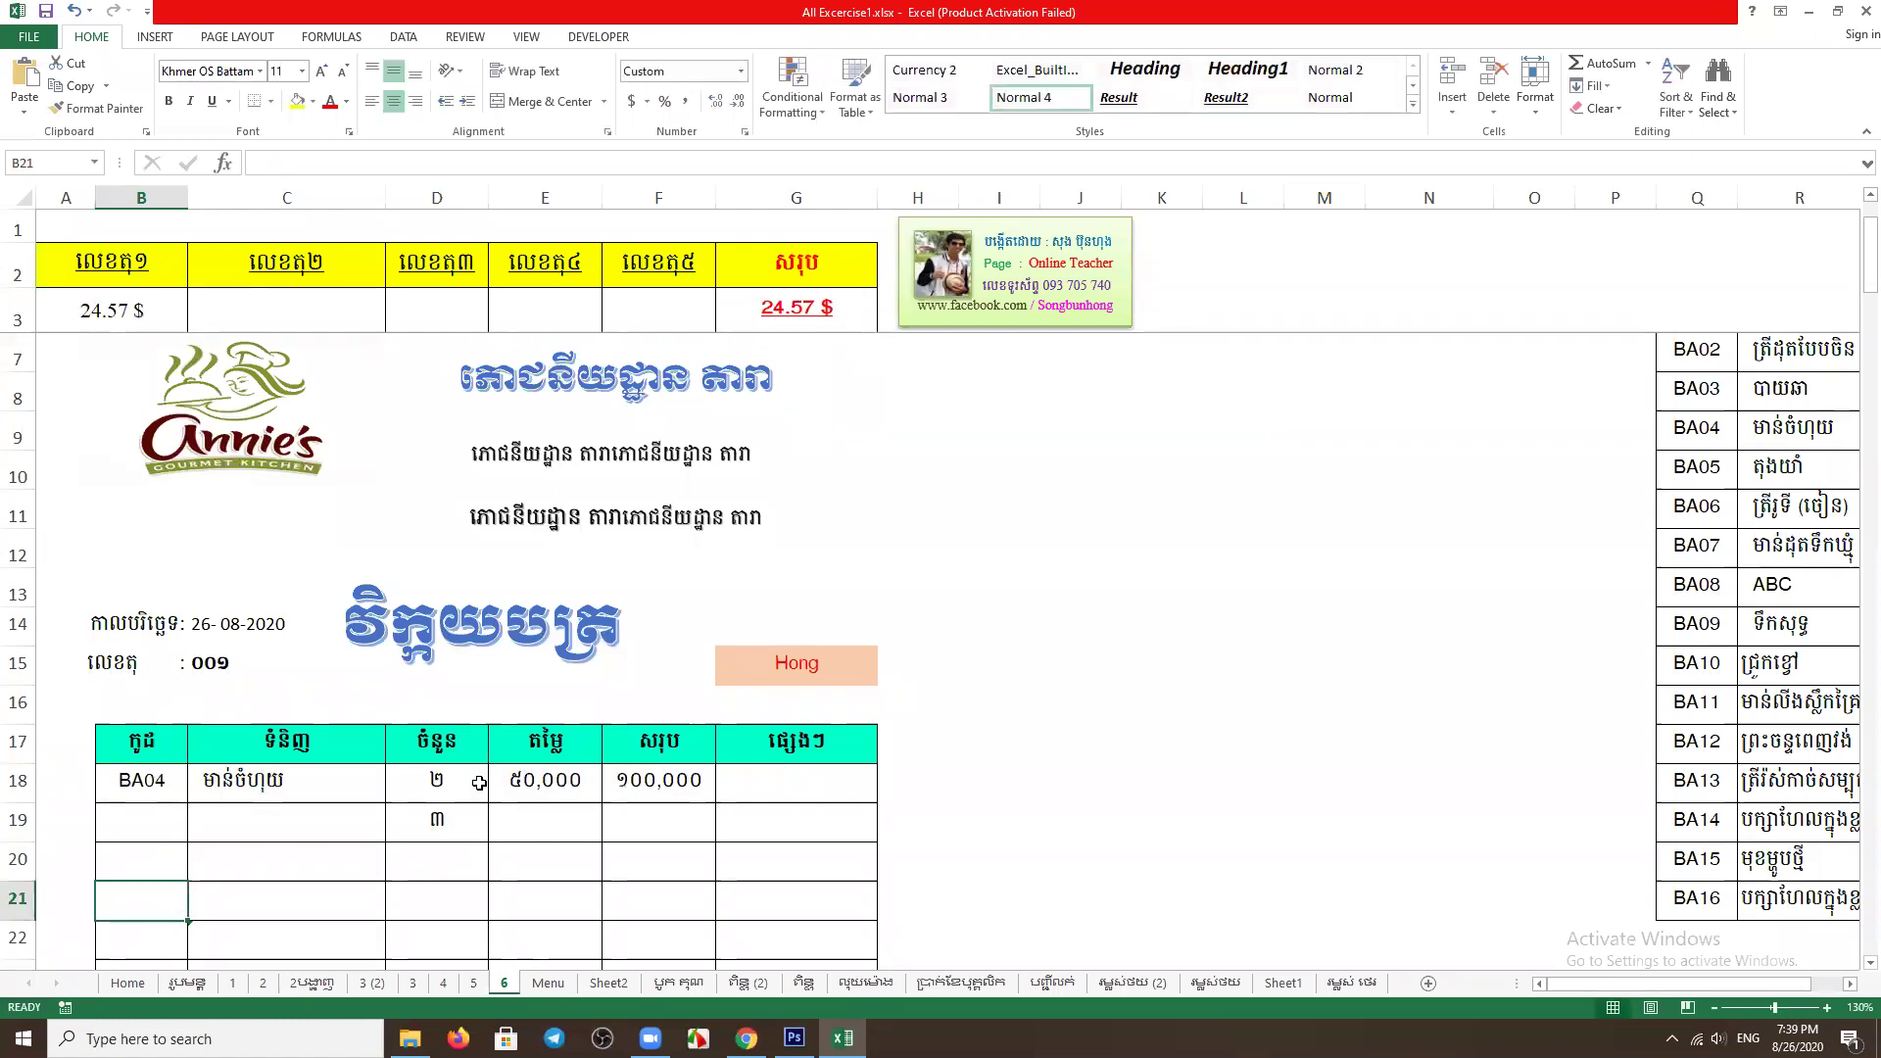
pyautogui.click(458, 780)
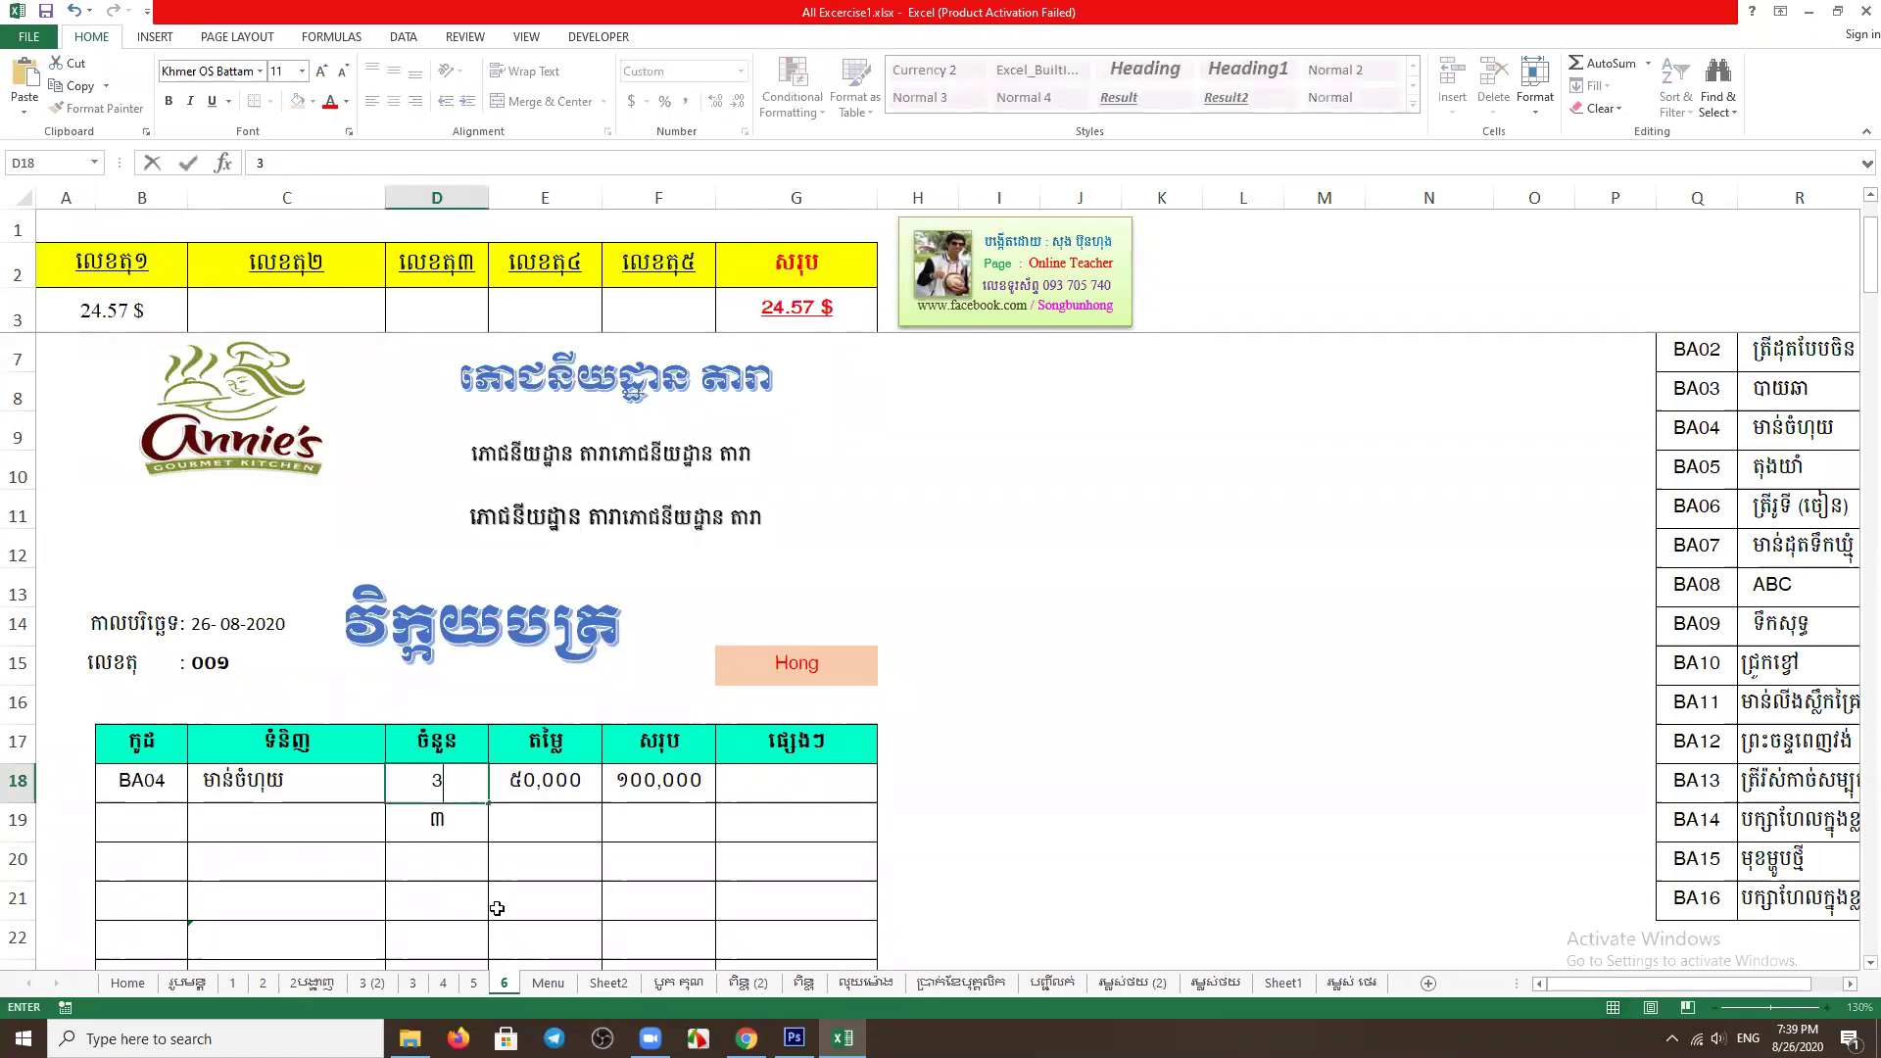
pyautogui.write('3')
pyautogui.press('Tab')
pyautogui.click(661, 792)
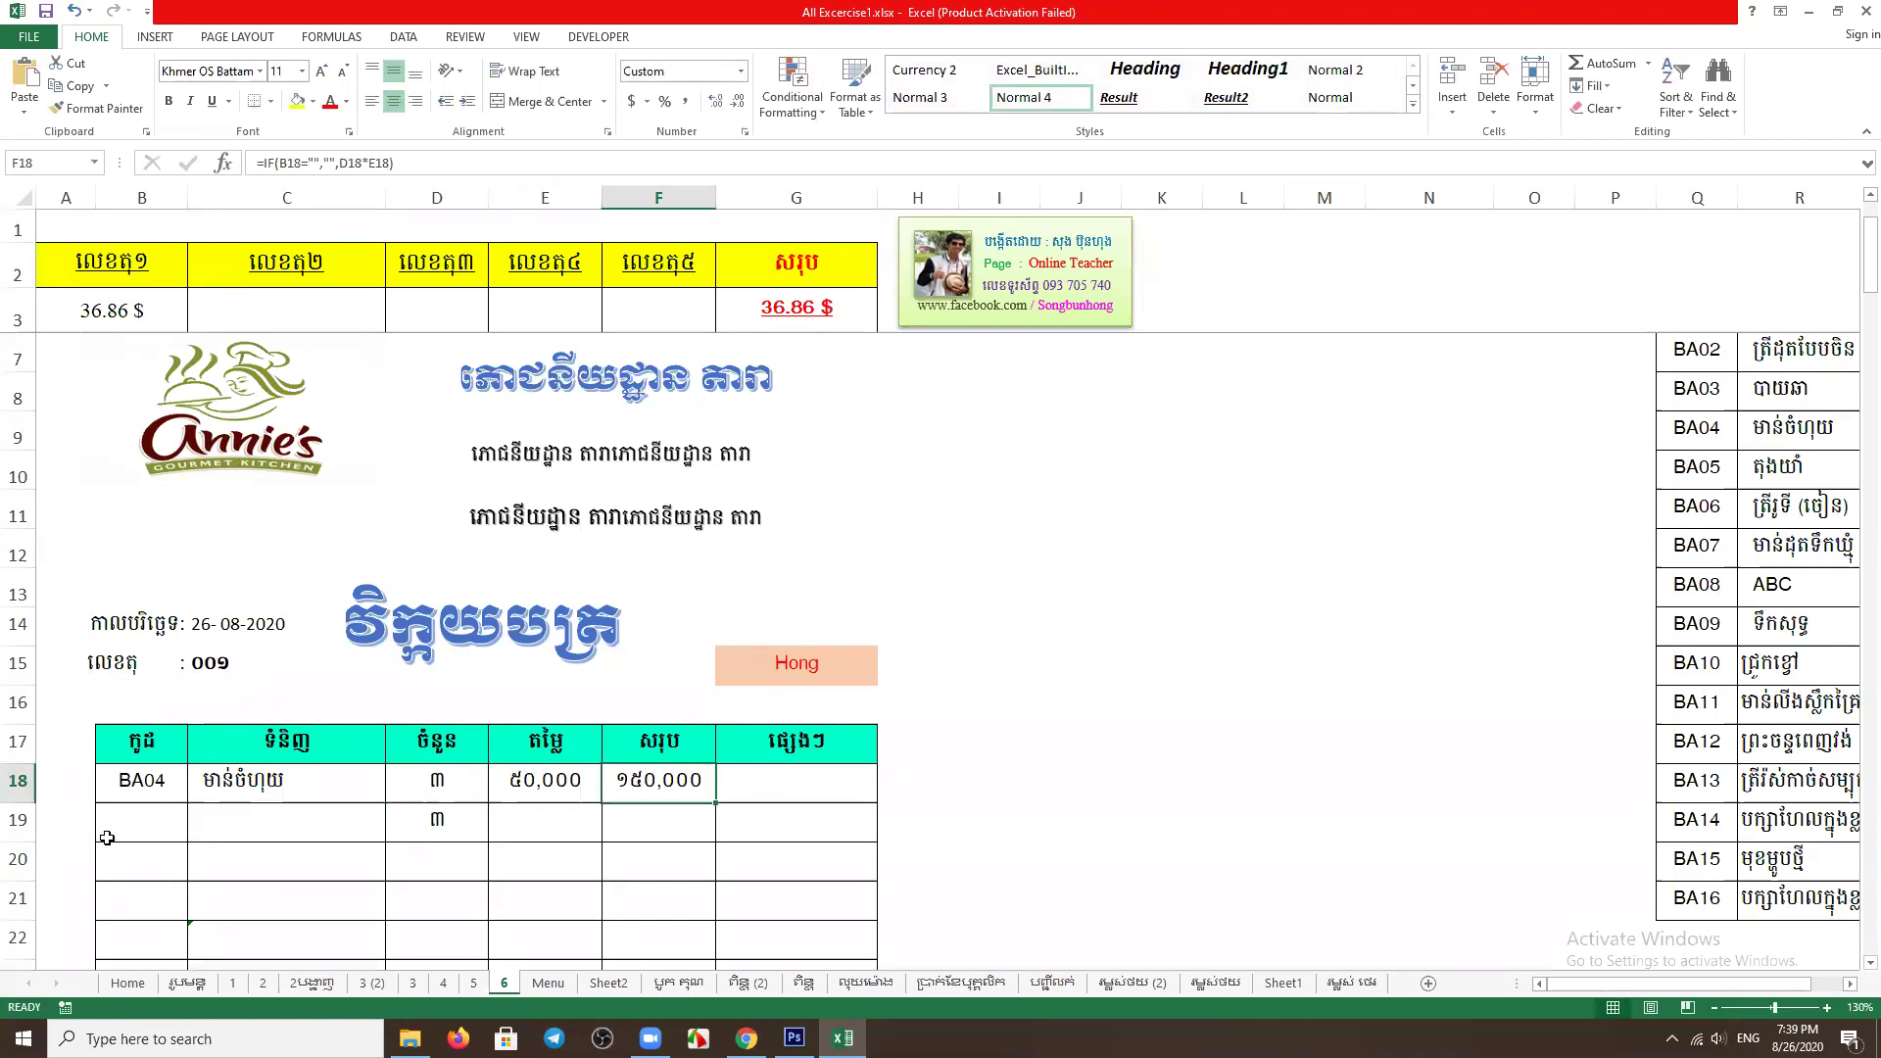
# Add a second invoice line for item BA08 with quantity 12.
pyautogui.click(438, 822)
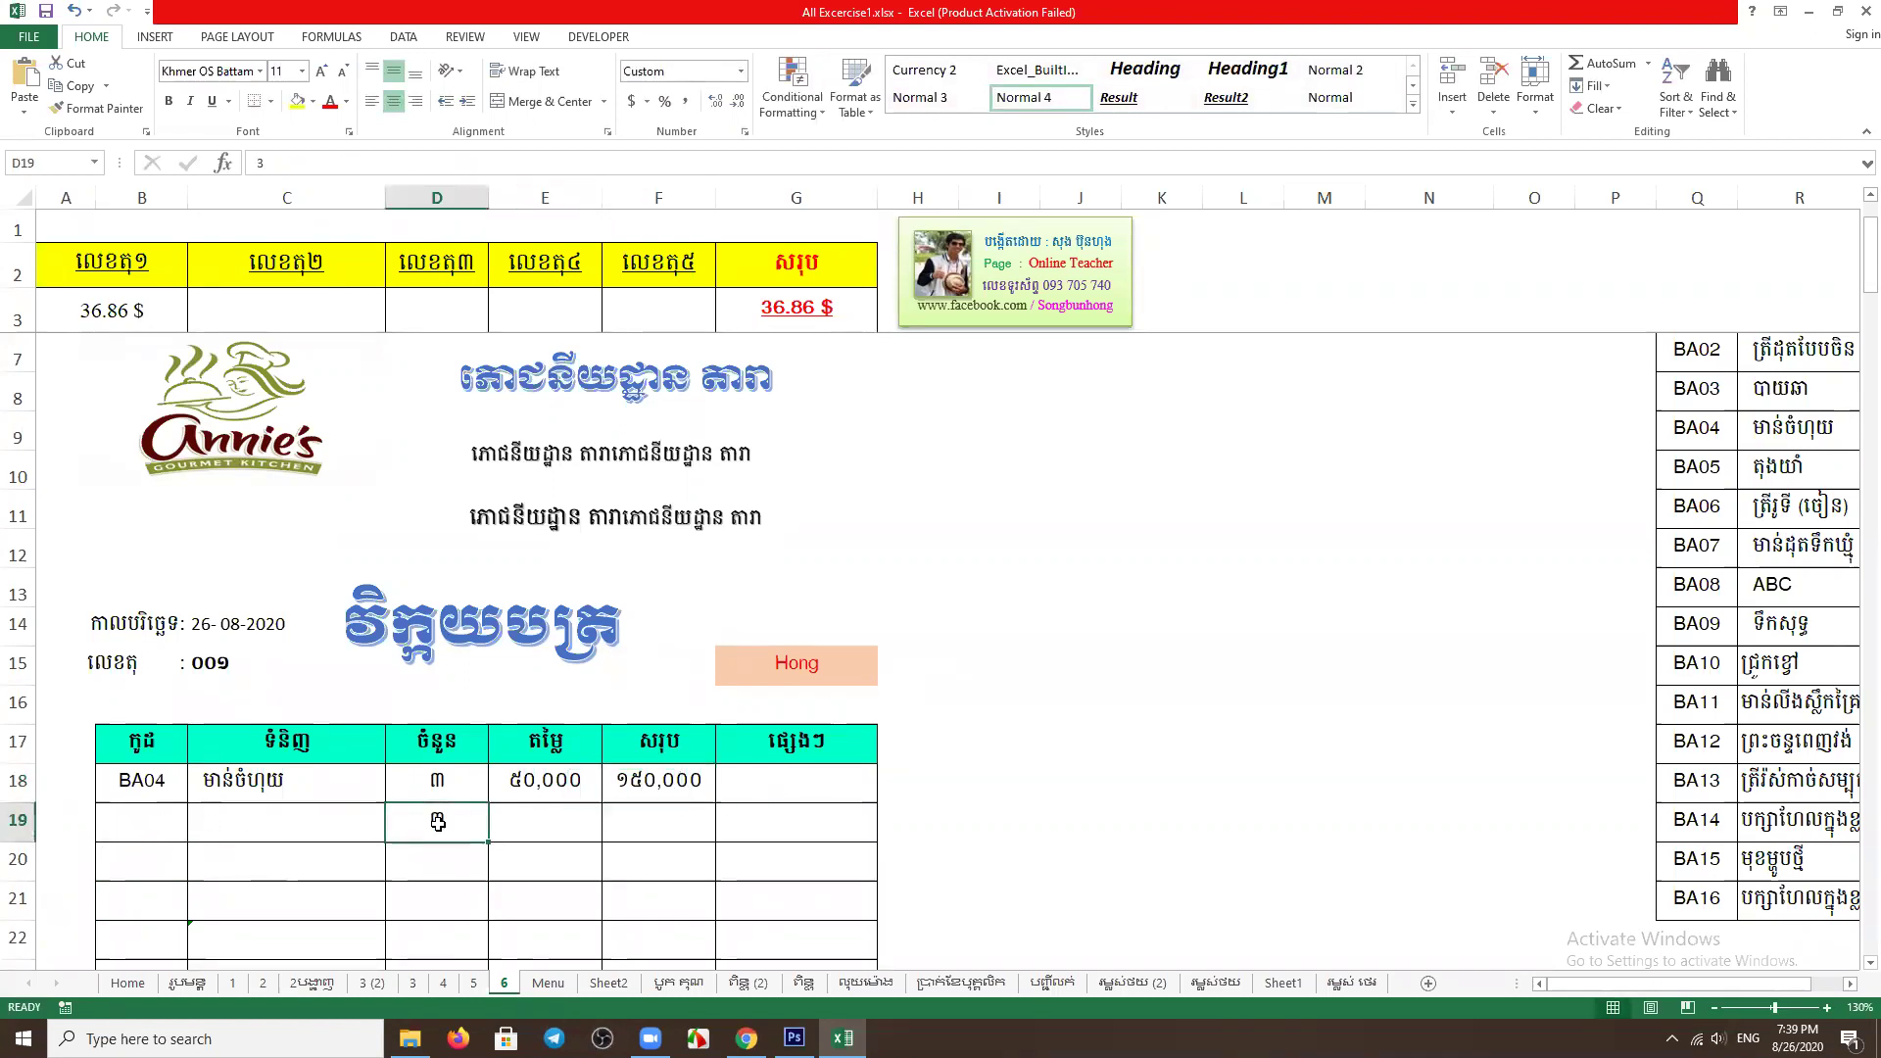
pyautogui.click(164, 822)
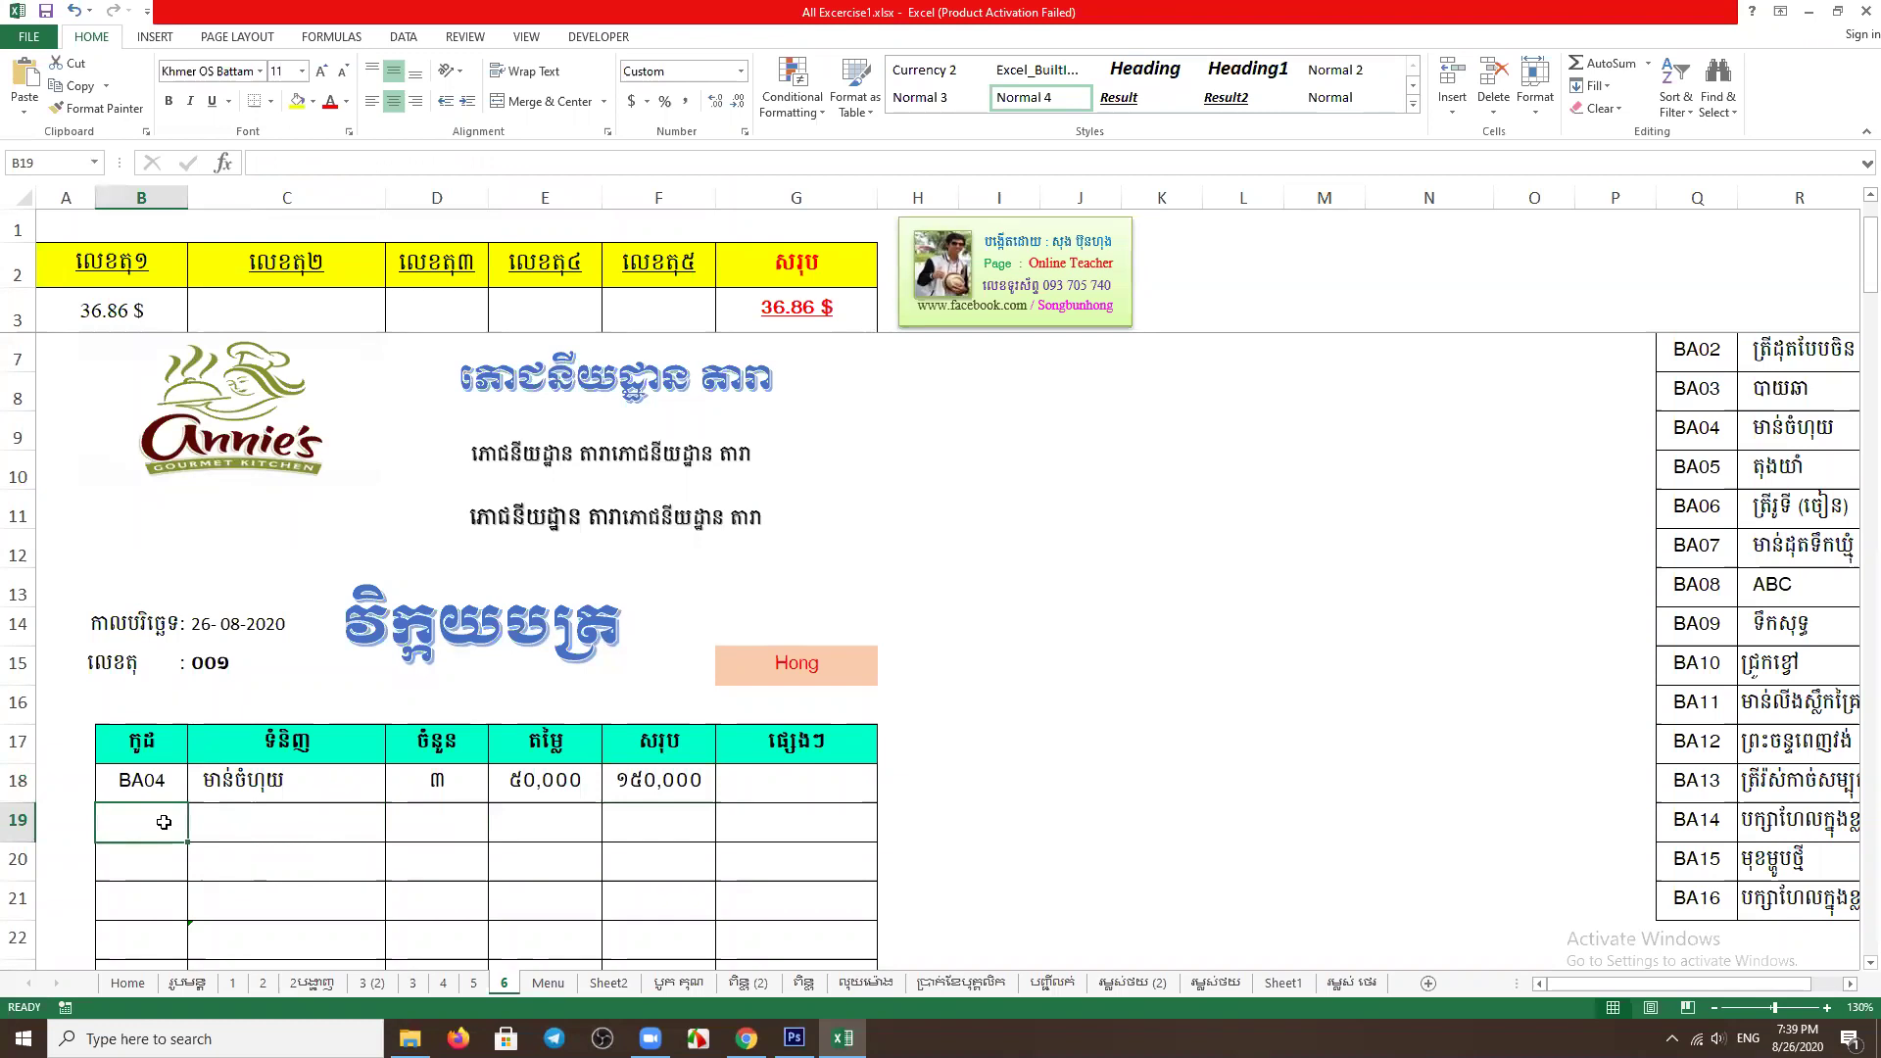
pyautogui.write('B')
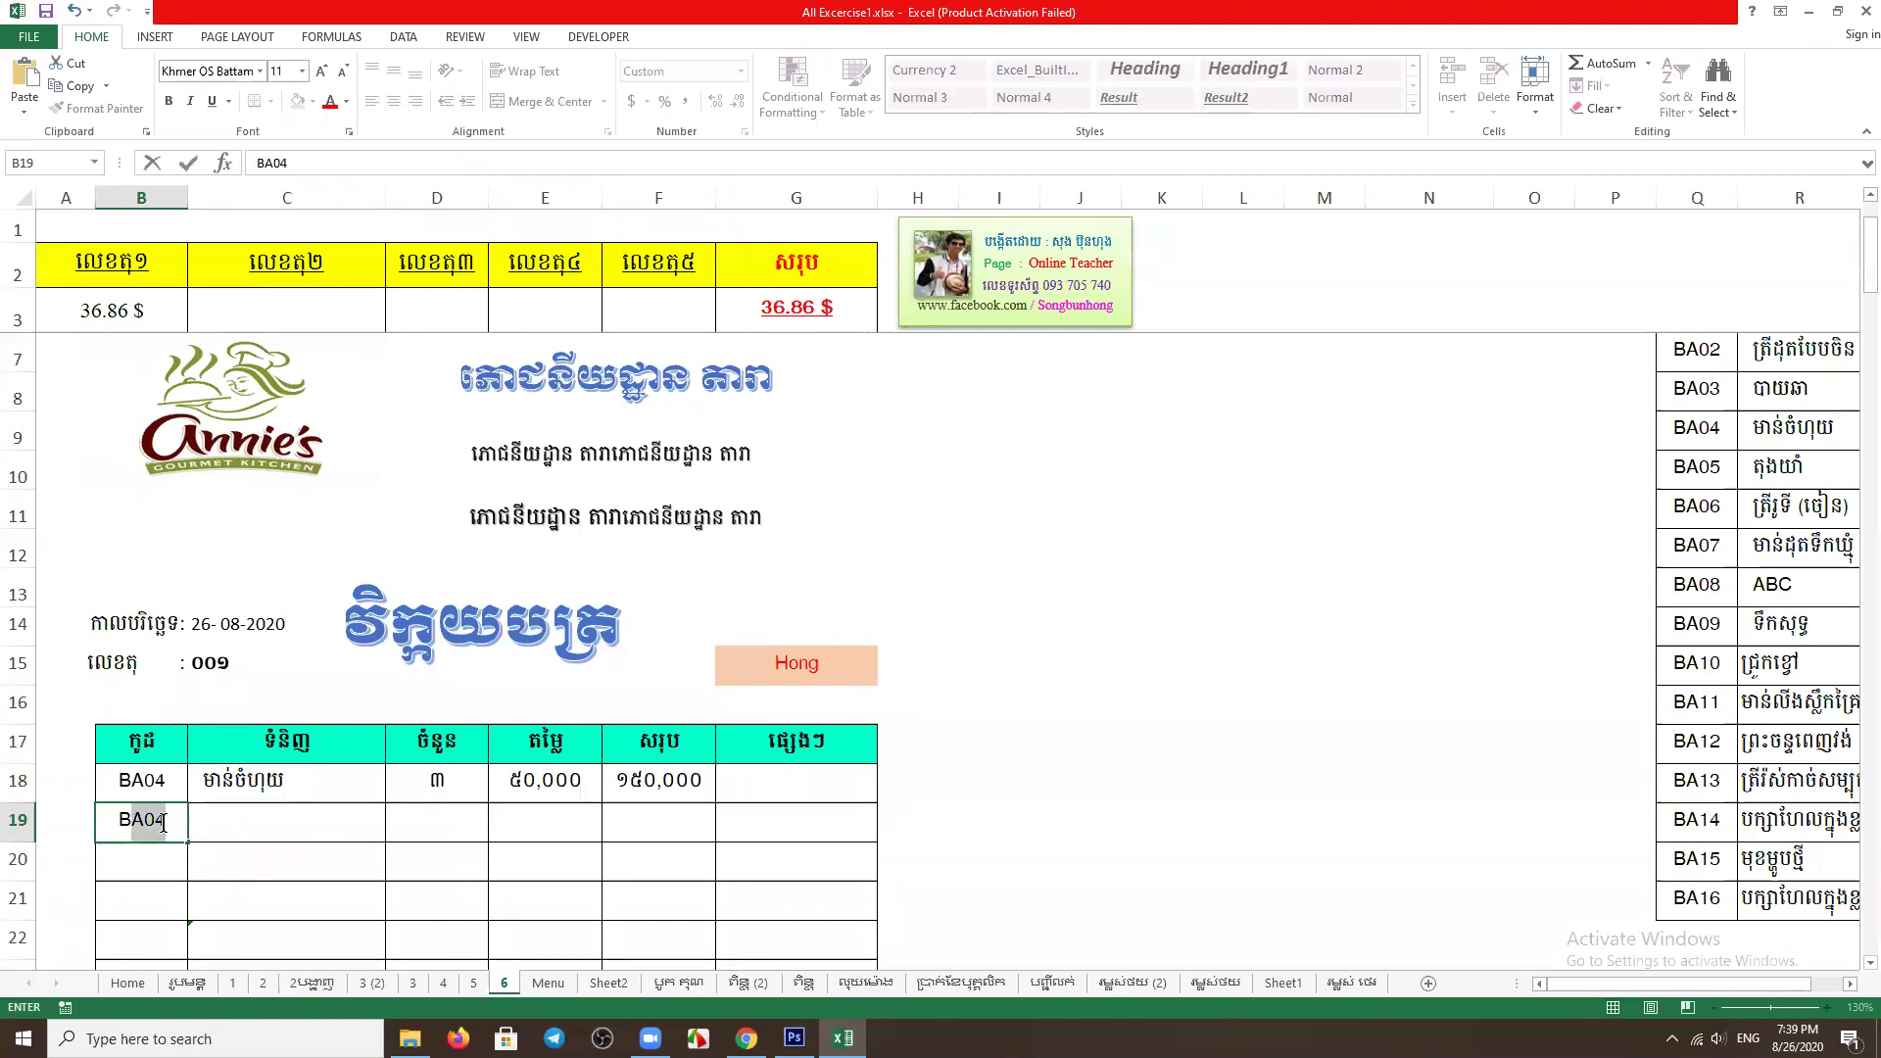
pyautogui.write('A')
pyautogui.write('08')
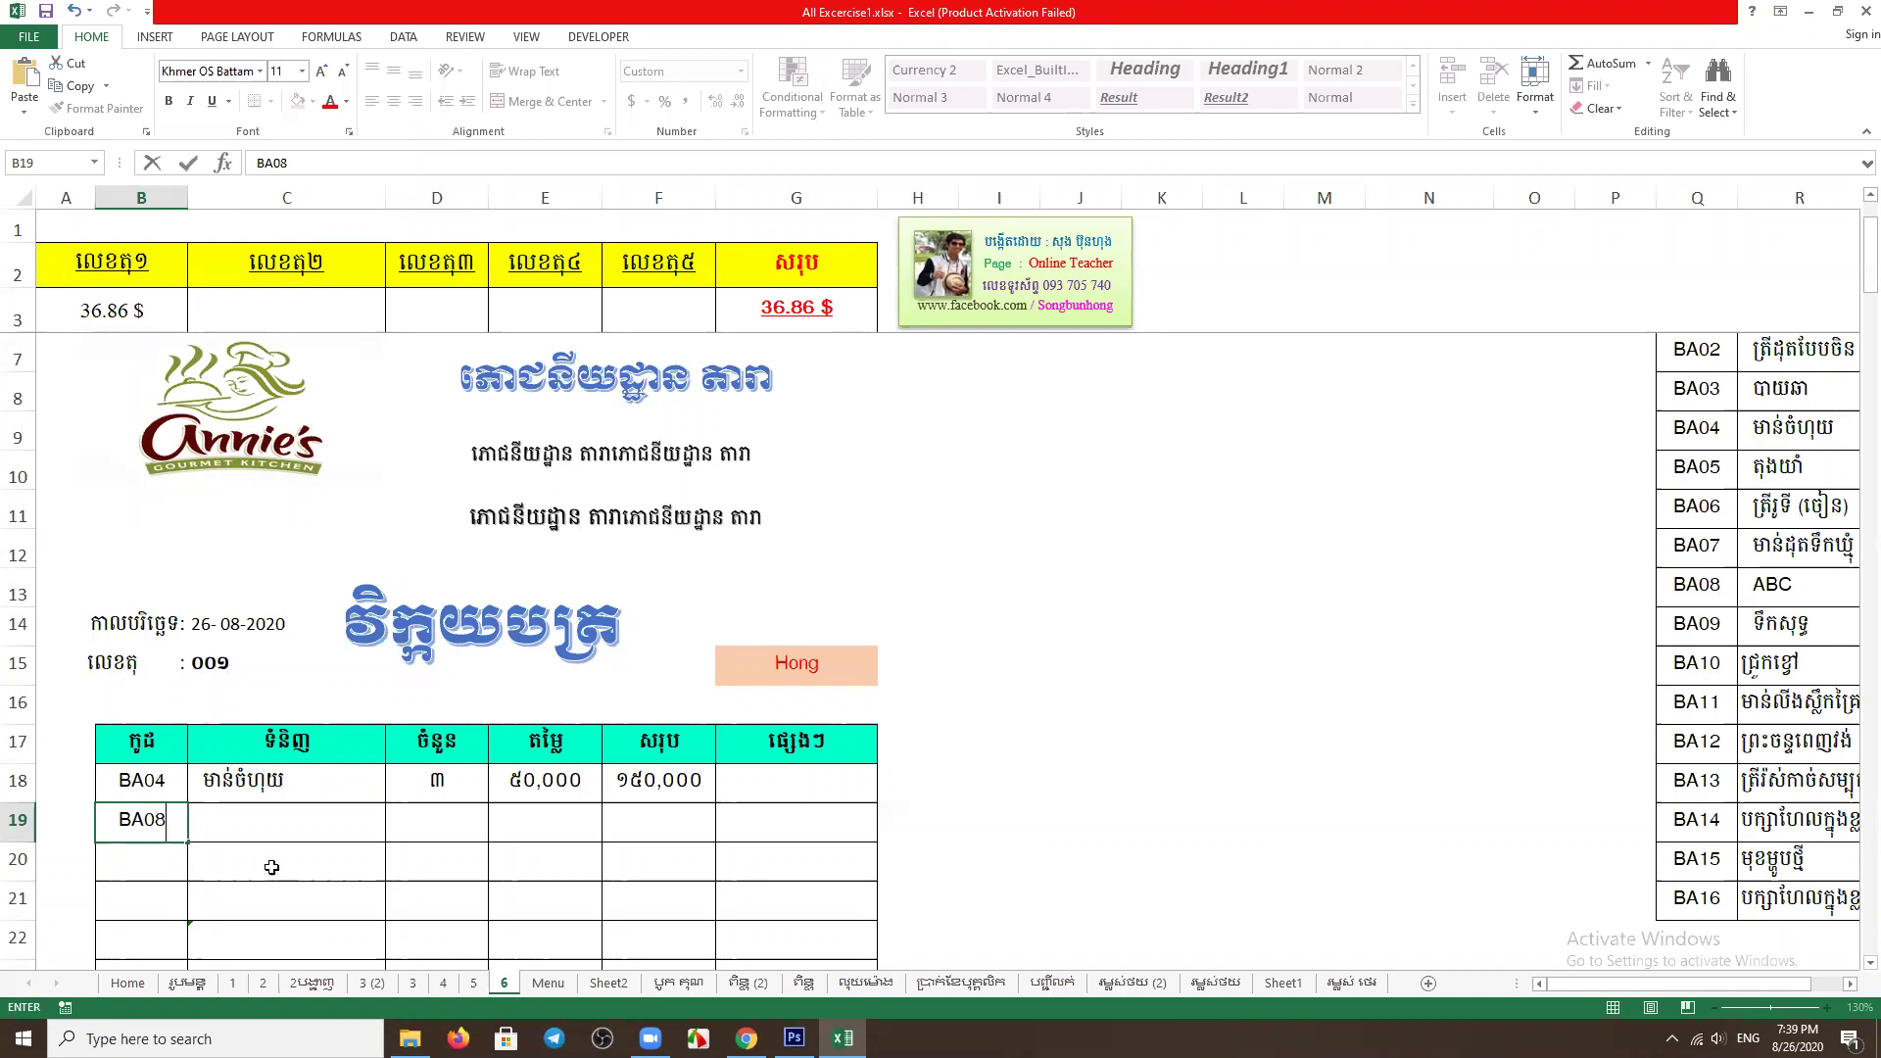
pyautogui.click(458, 829)
pyautogui.write('5')
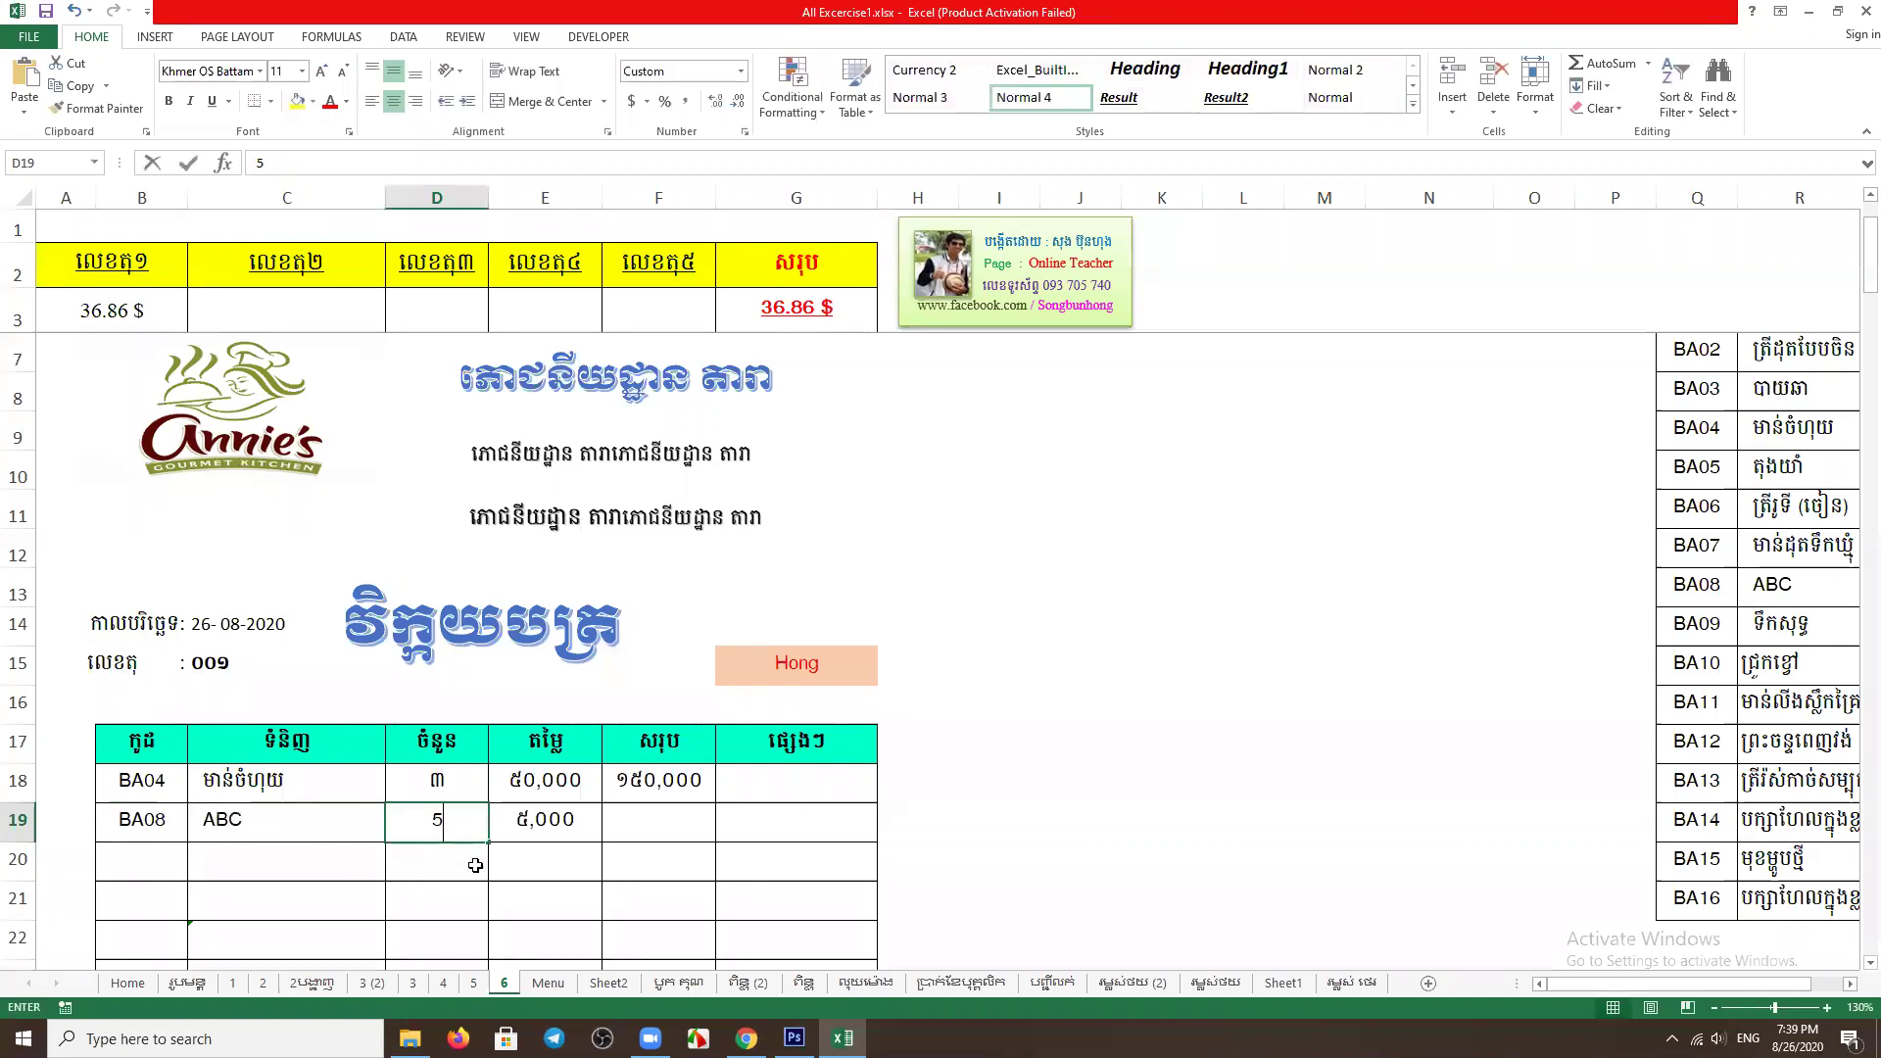
pyautogui.write('12')
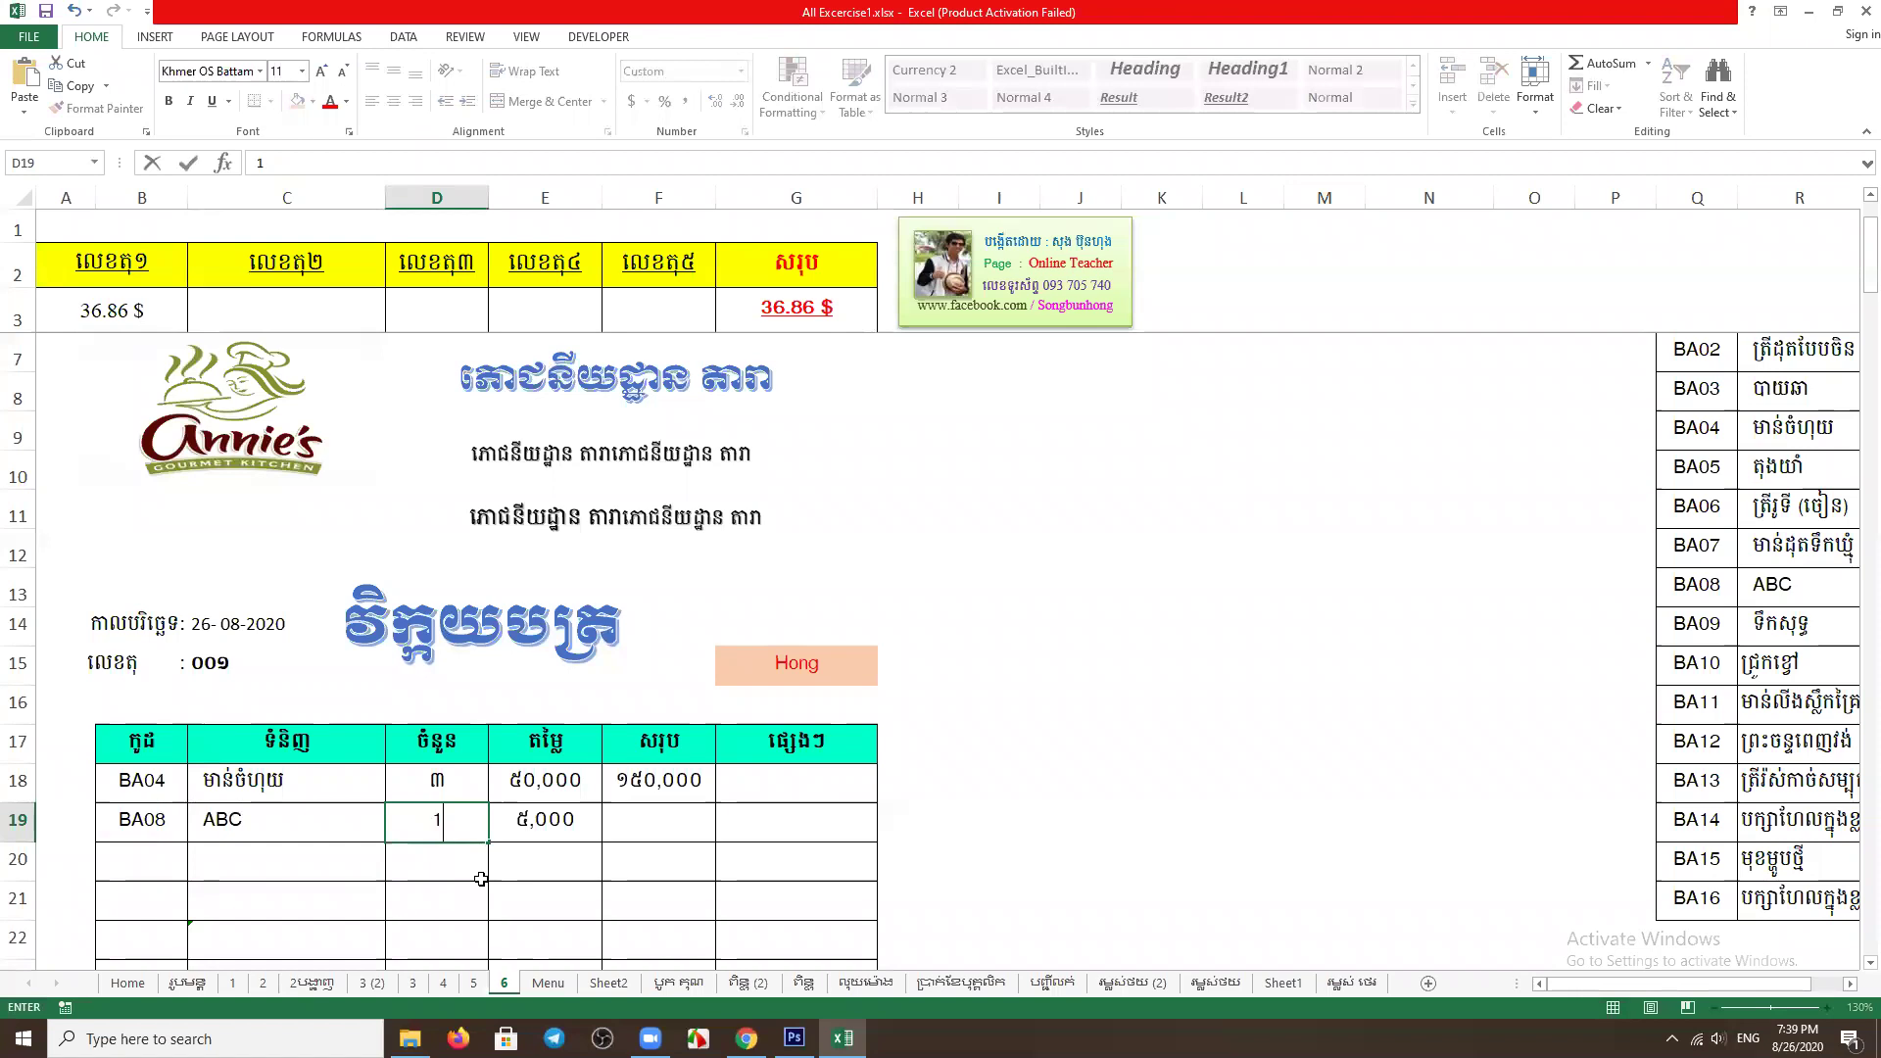
pyautogui.click(496, 896)
pyautogui.click(622, 821)
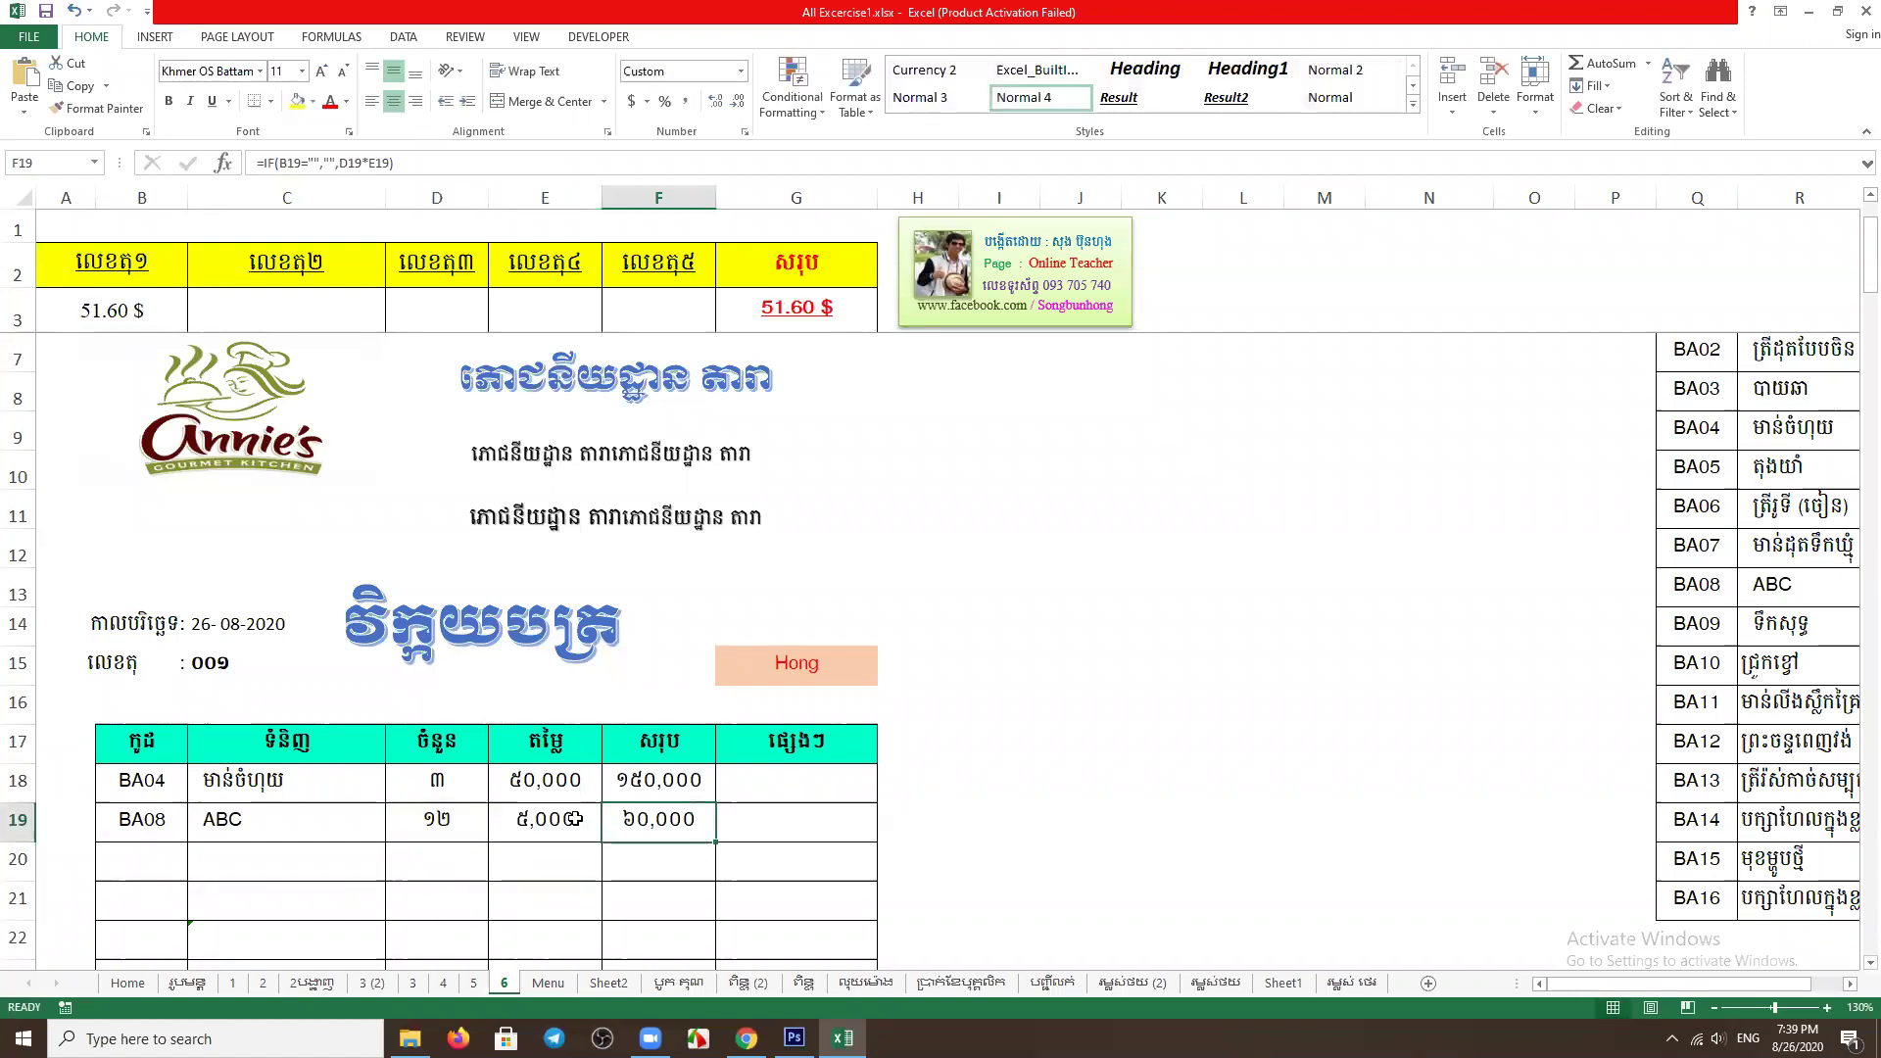
pyautogui.click(1117, 822)
pyautogui.click(674, 828)
pyautogui.scroll(-3, 686, 842)
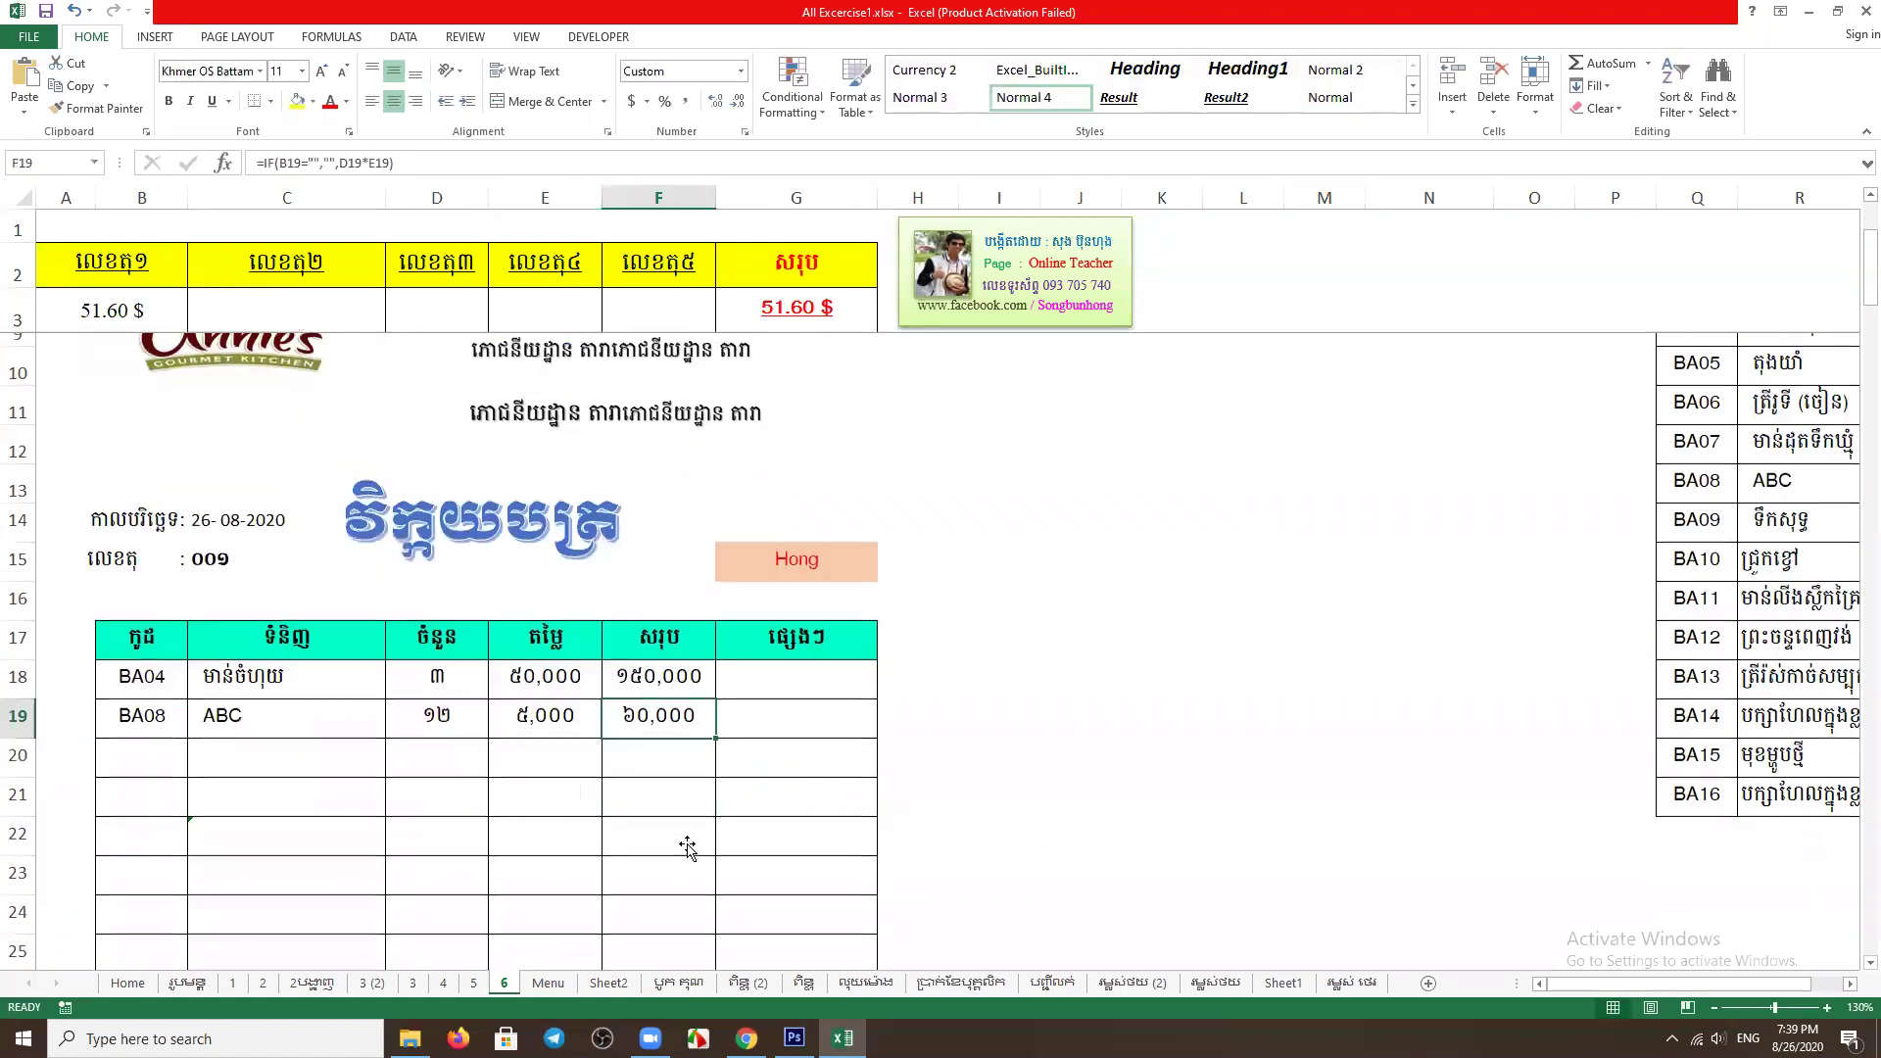
pyautogui.scroll(1, 725, 862)
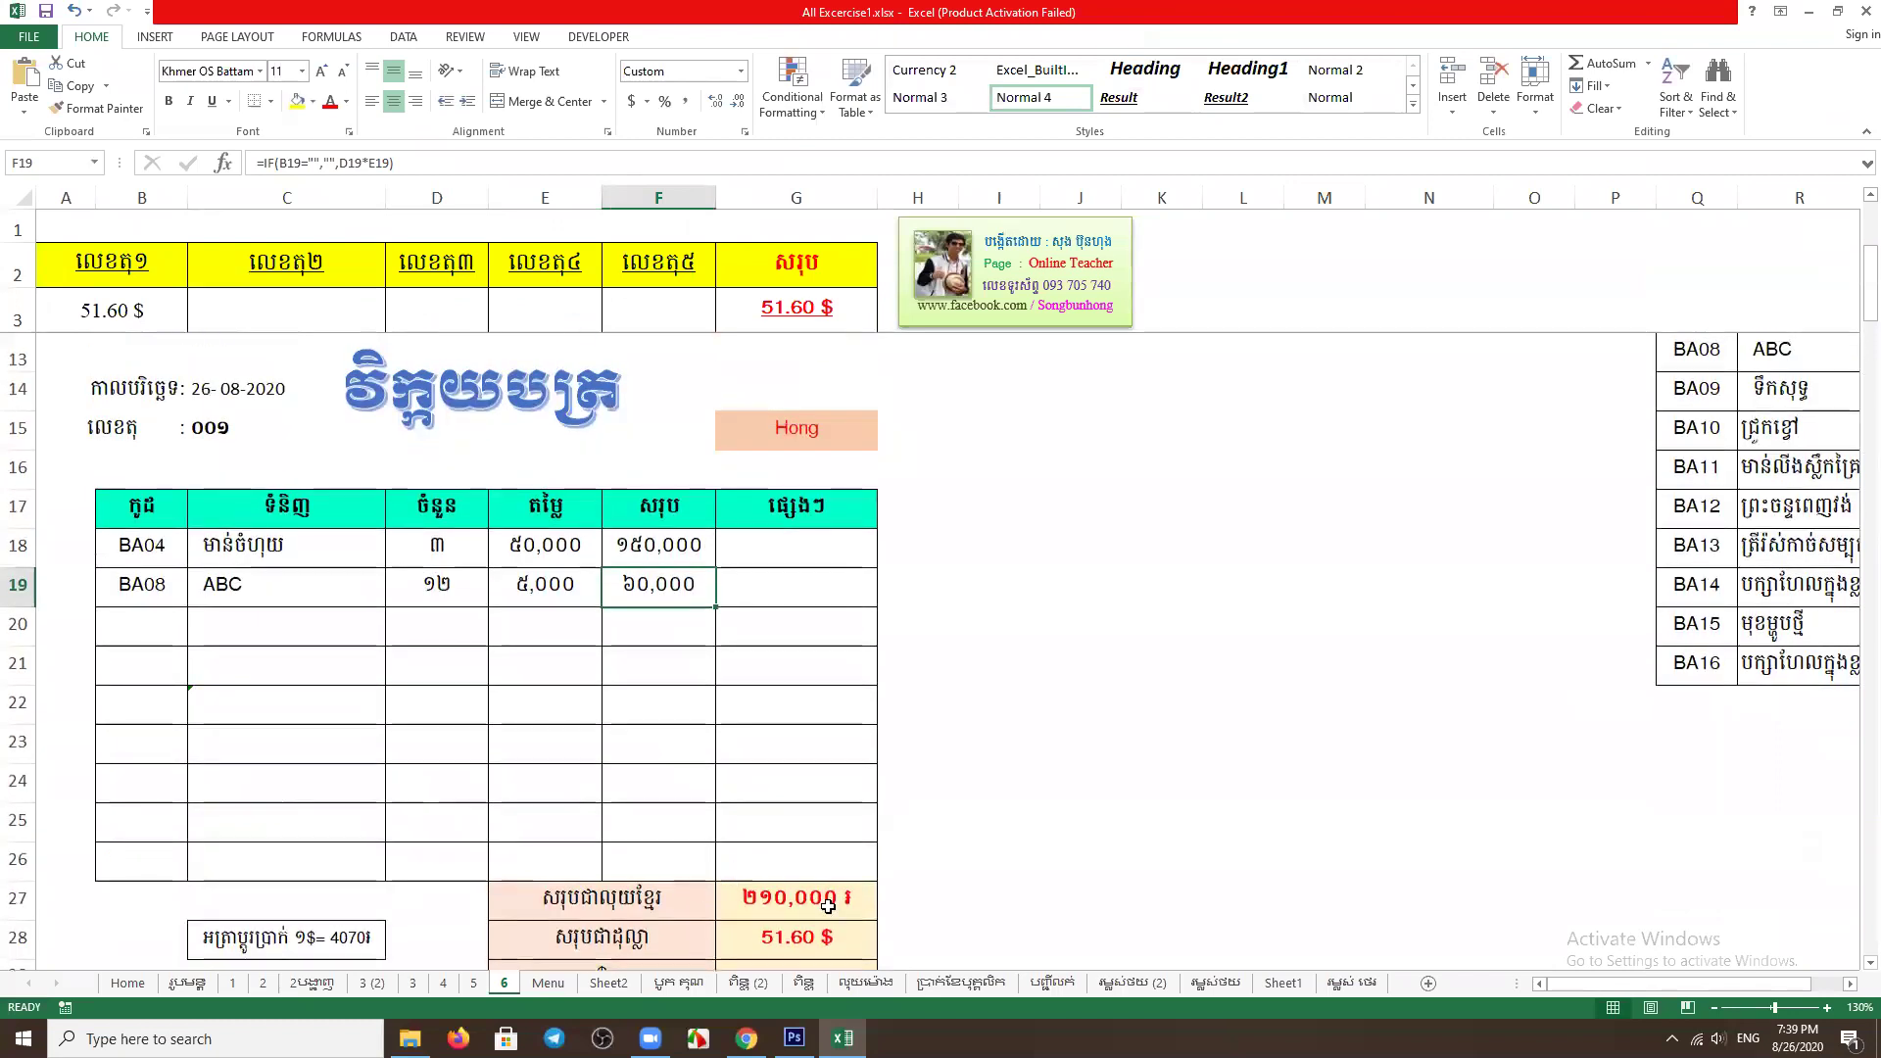
pyautogui.scroll(-2, 834, 912)
pyautogui.scroll(3, 842, 799)
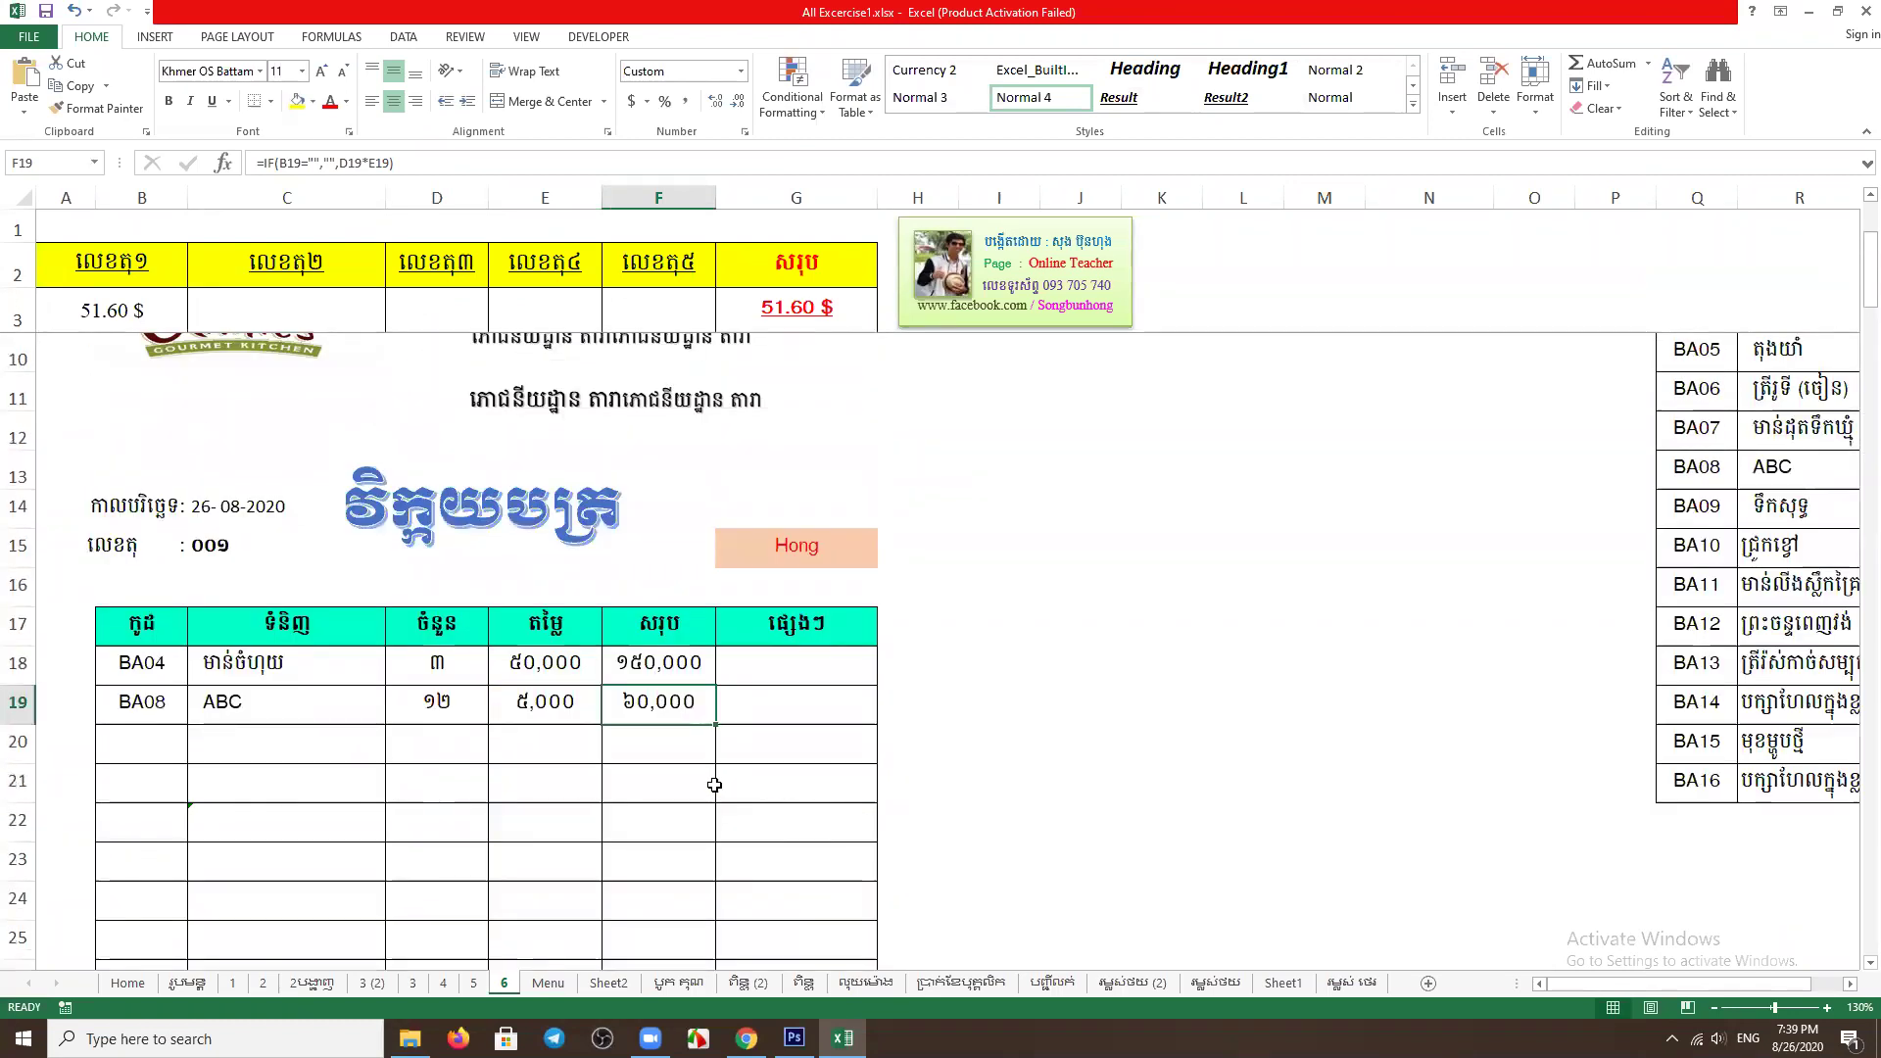
pyautogui.scroll(2, 714, 780)
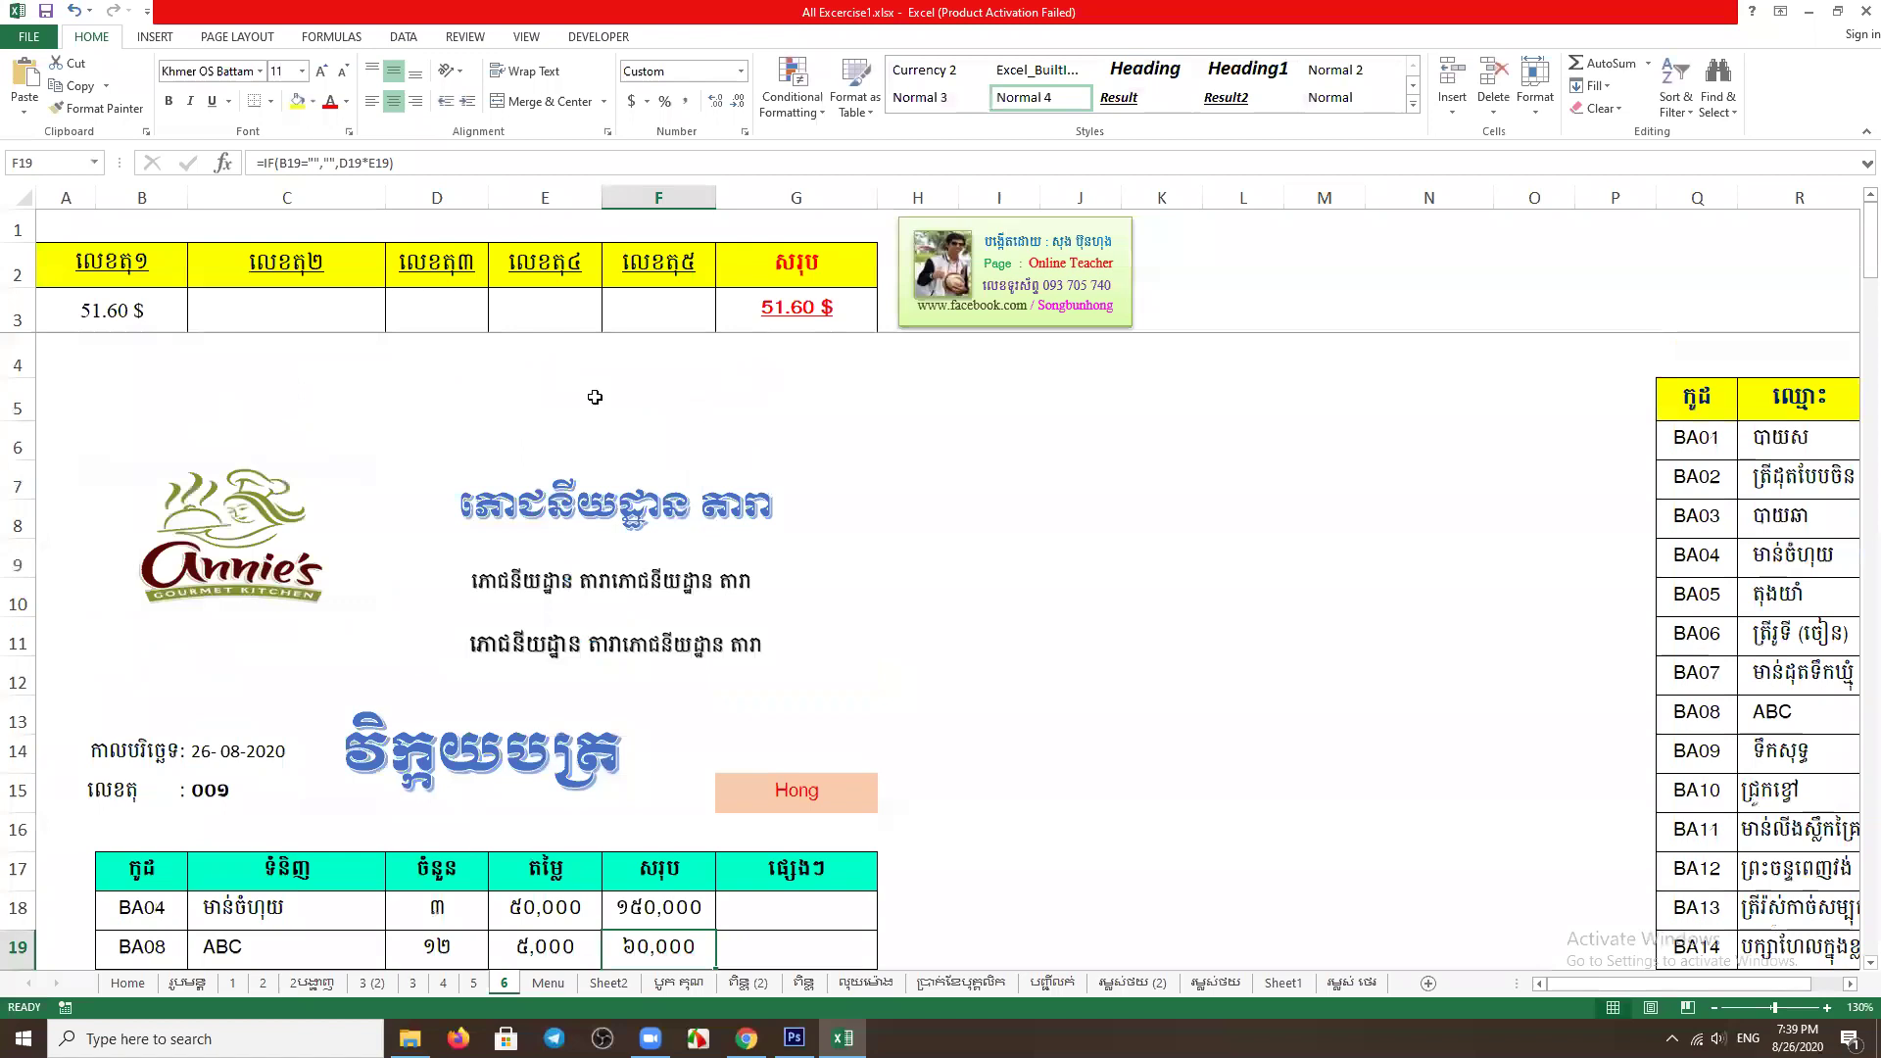
pyautogui.click(1276, 711)
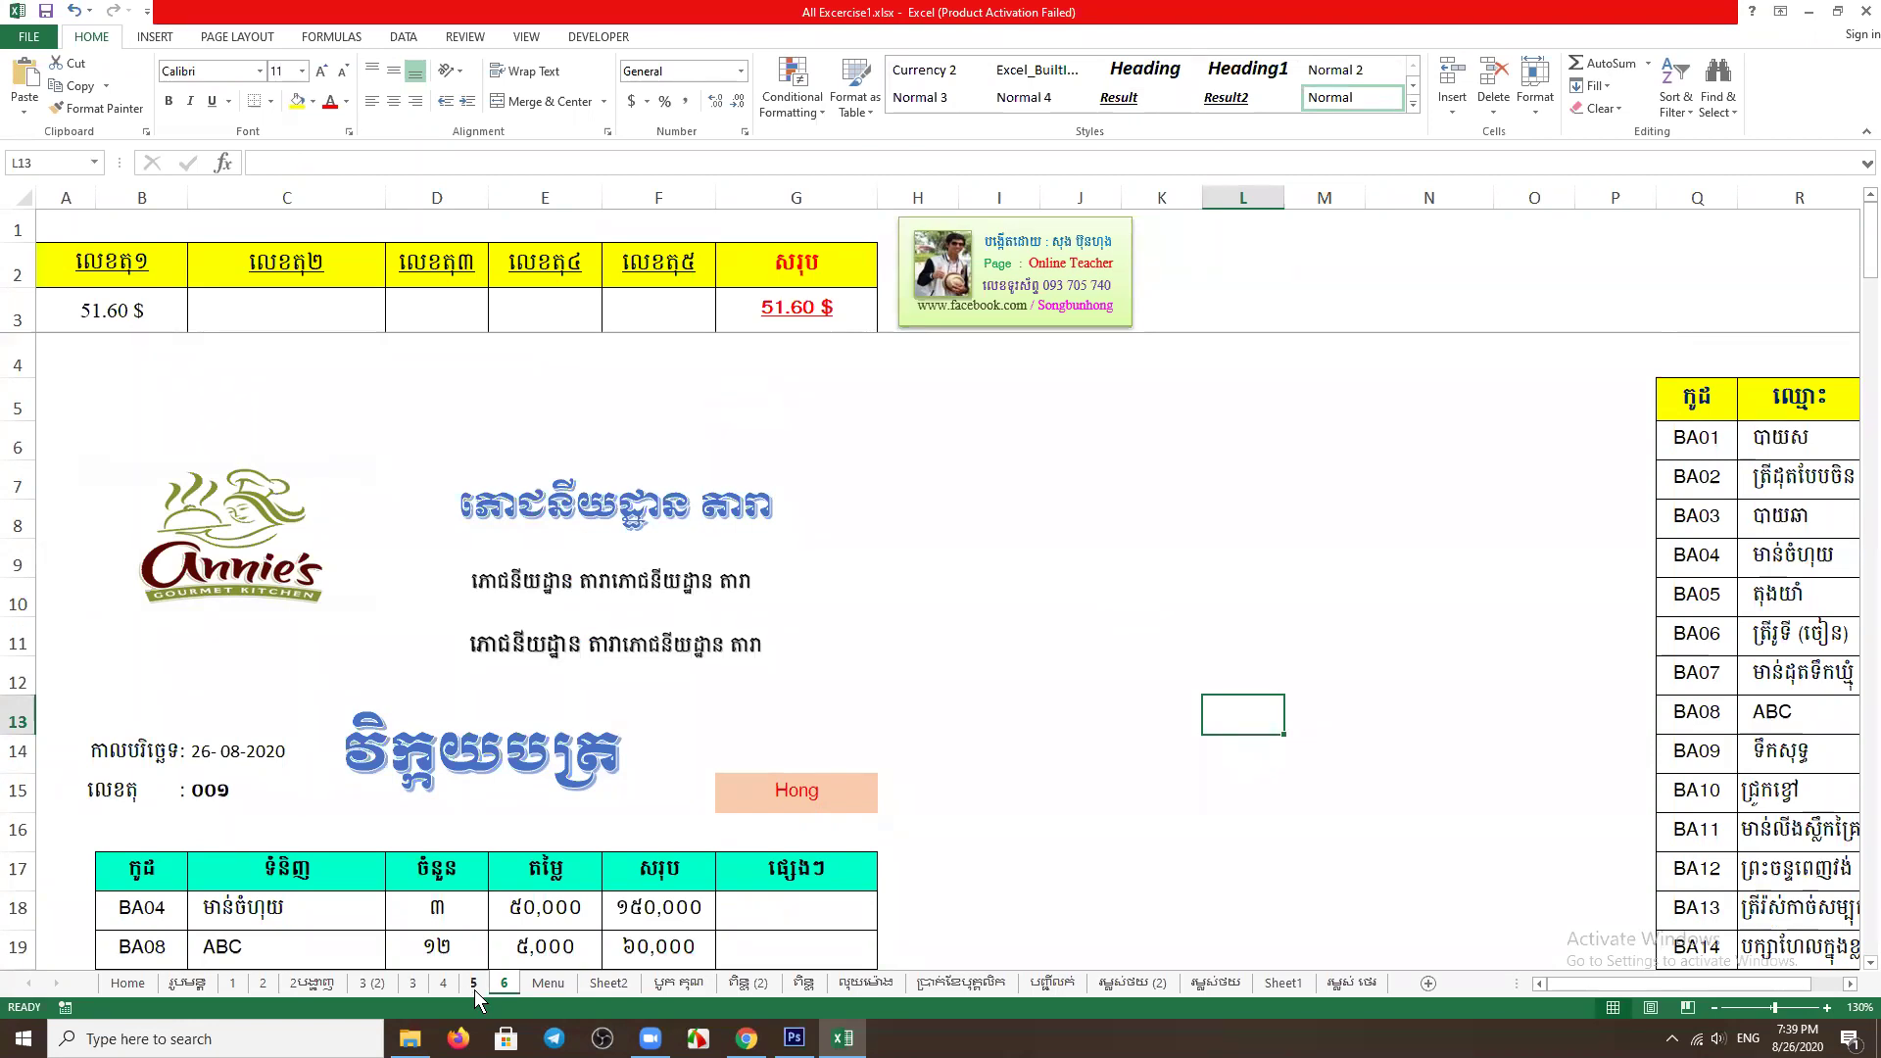
# Go to sheet 5 and shift the electricity bill title box slightly left.
pyautogui.click(475, 988)
pyautogui.click(1384, 733)
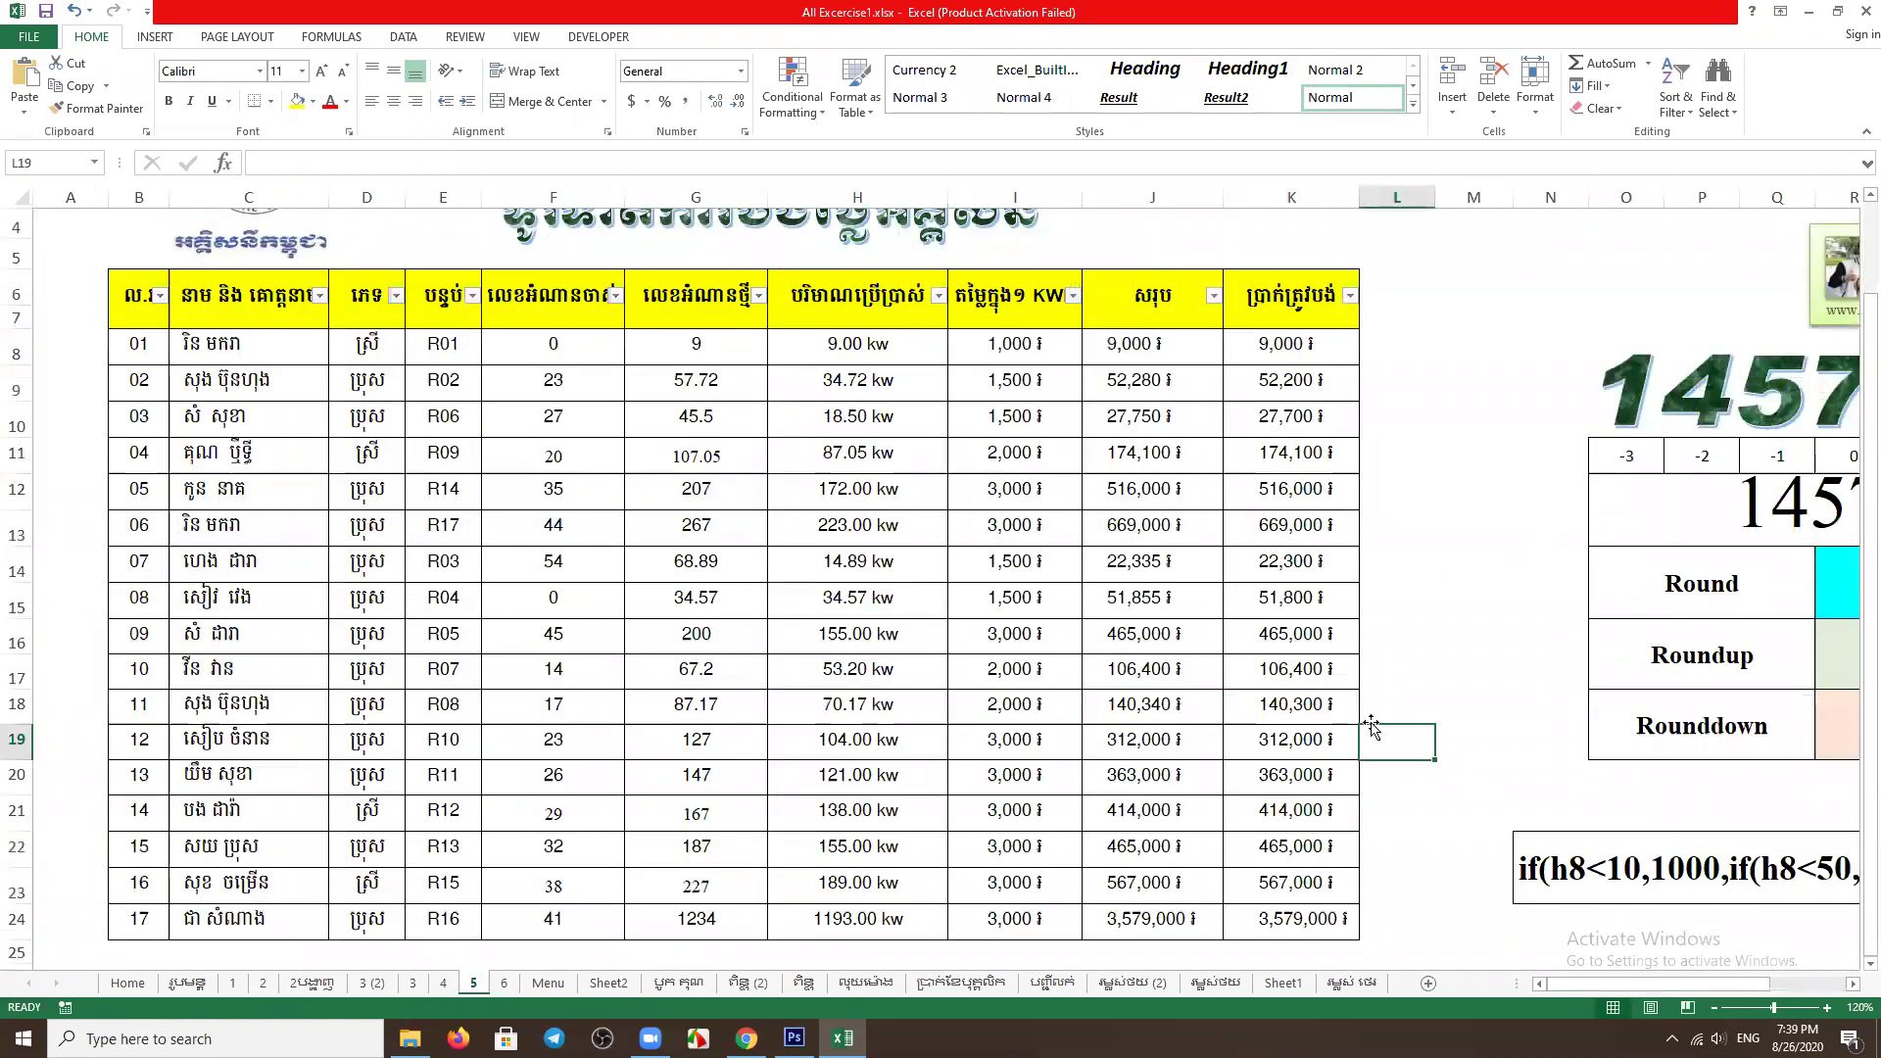
pyautogui.scroll(1, 1384, 733)
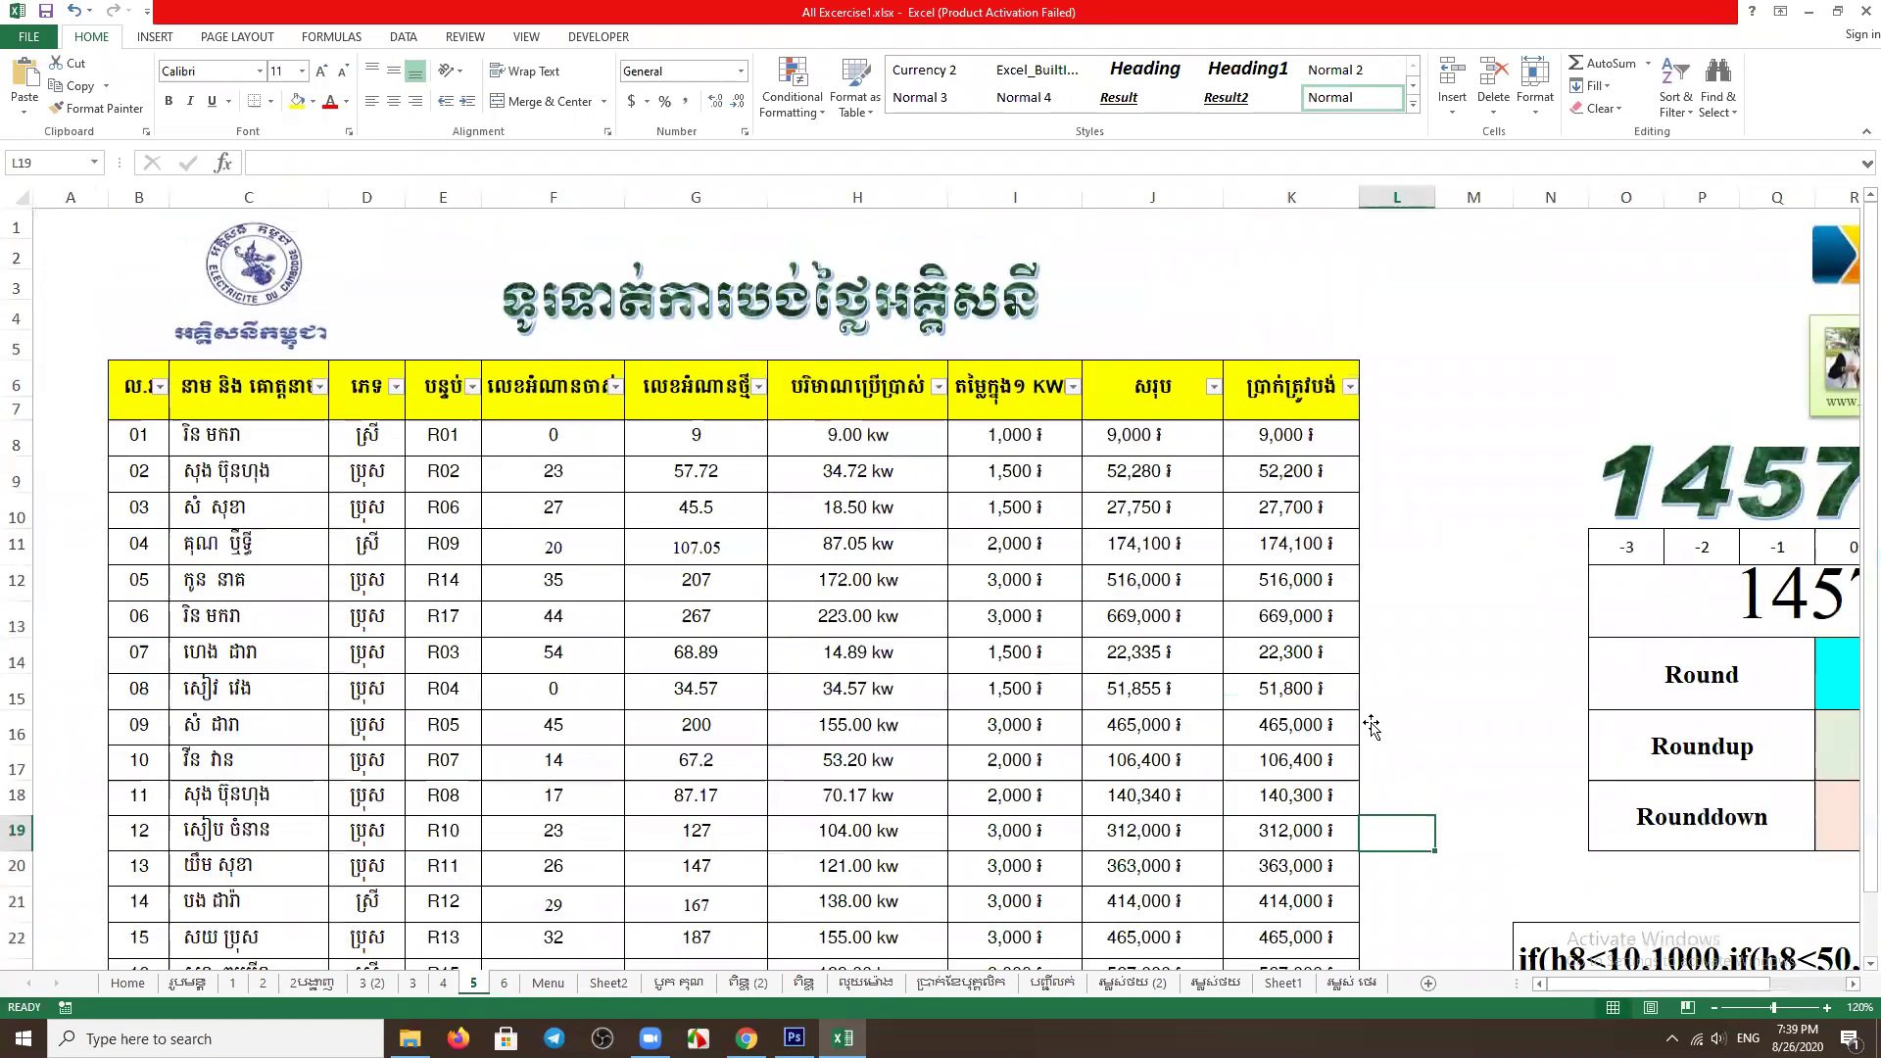
pyautogui.click(794, 300)
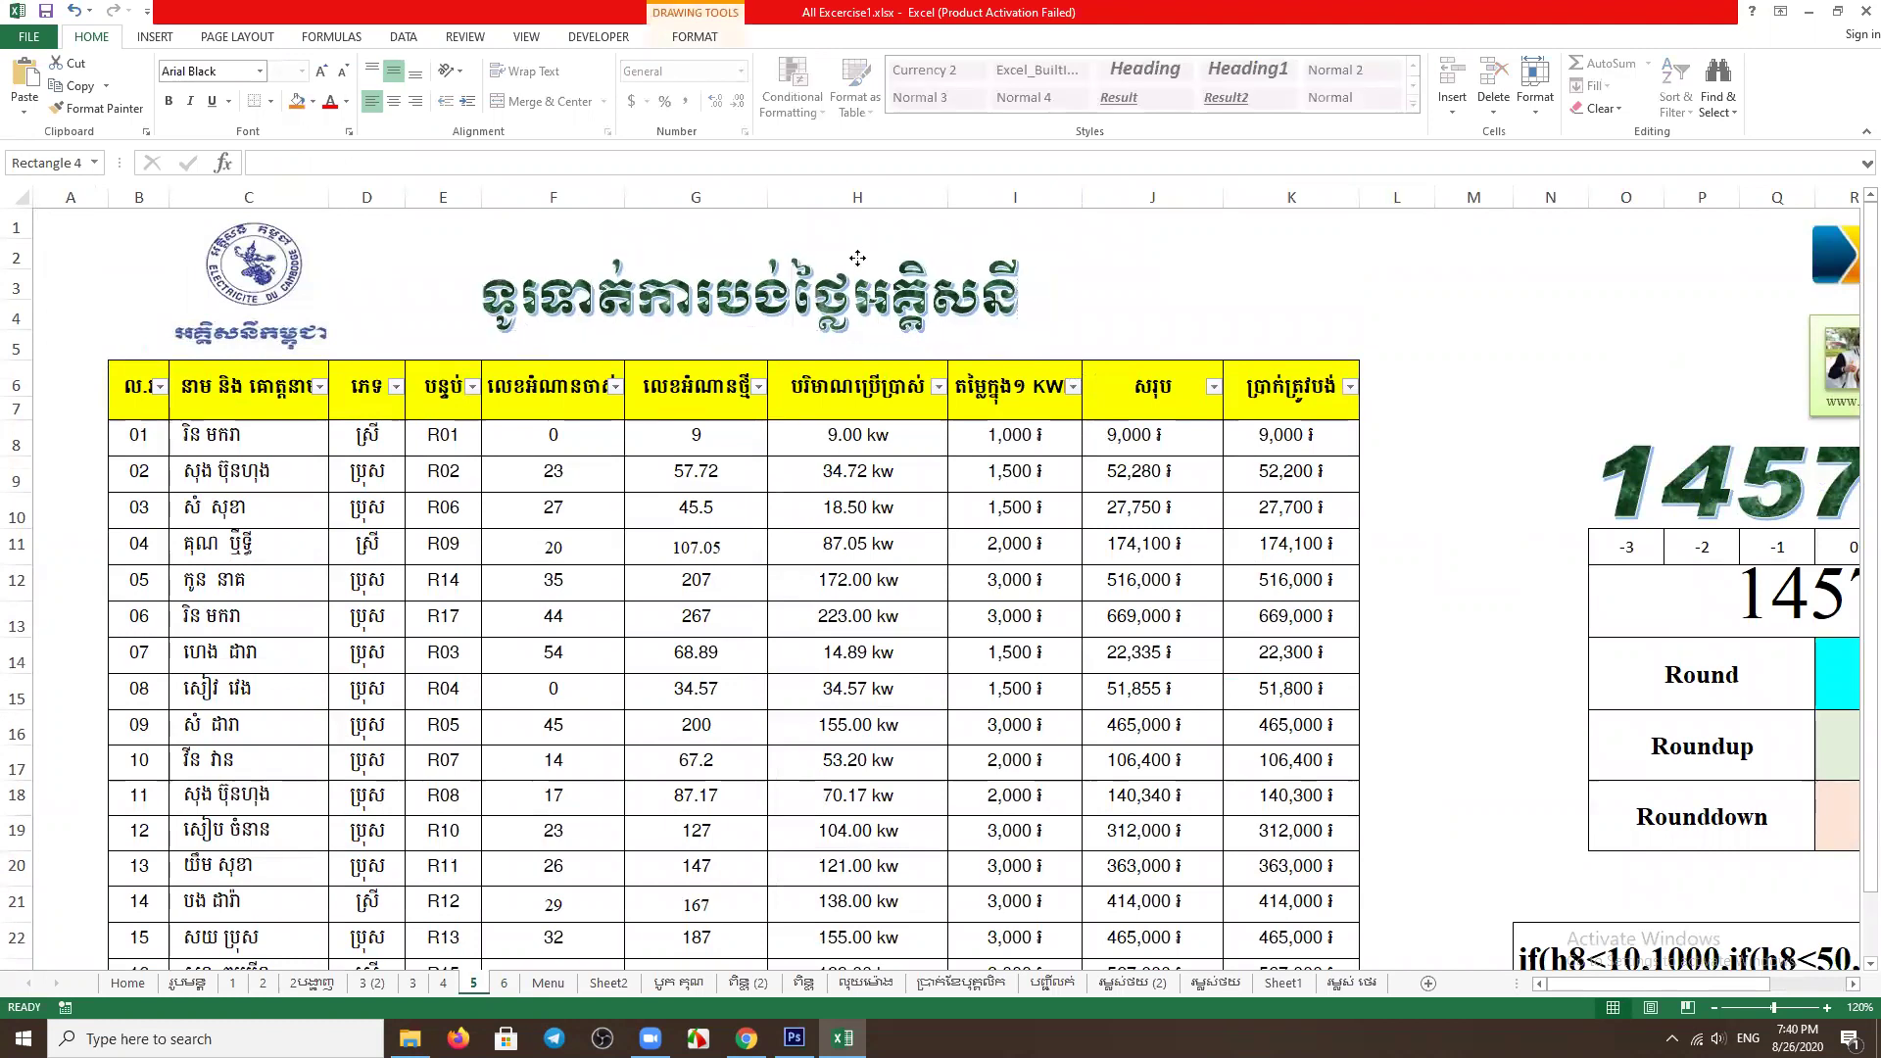
pyautogui.moveTo(884, 259); pyautogui.dragTo(836, 260)
pyautogui.click(1299, 296)
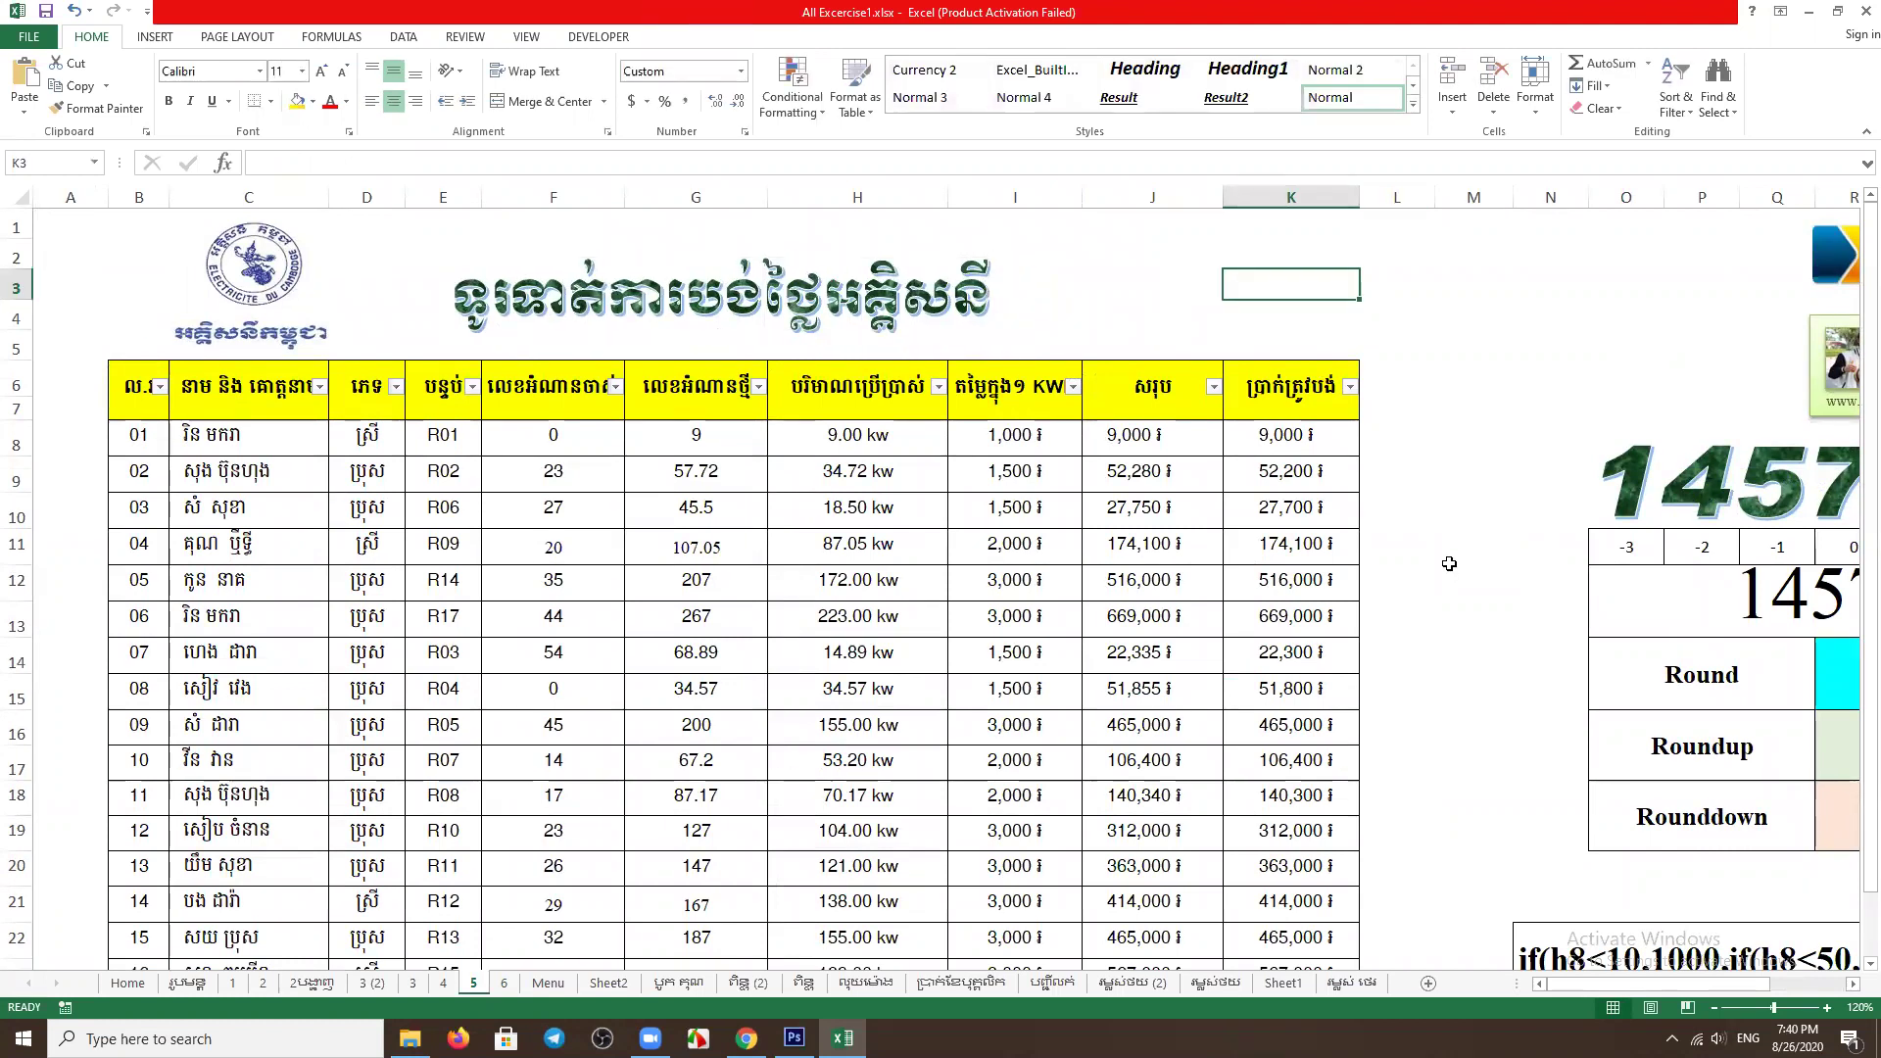
pyautogui.click(1453, 660)
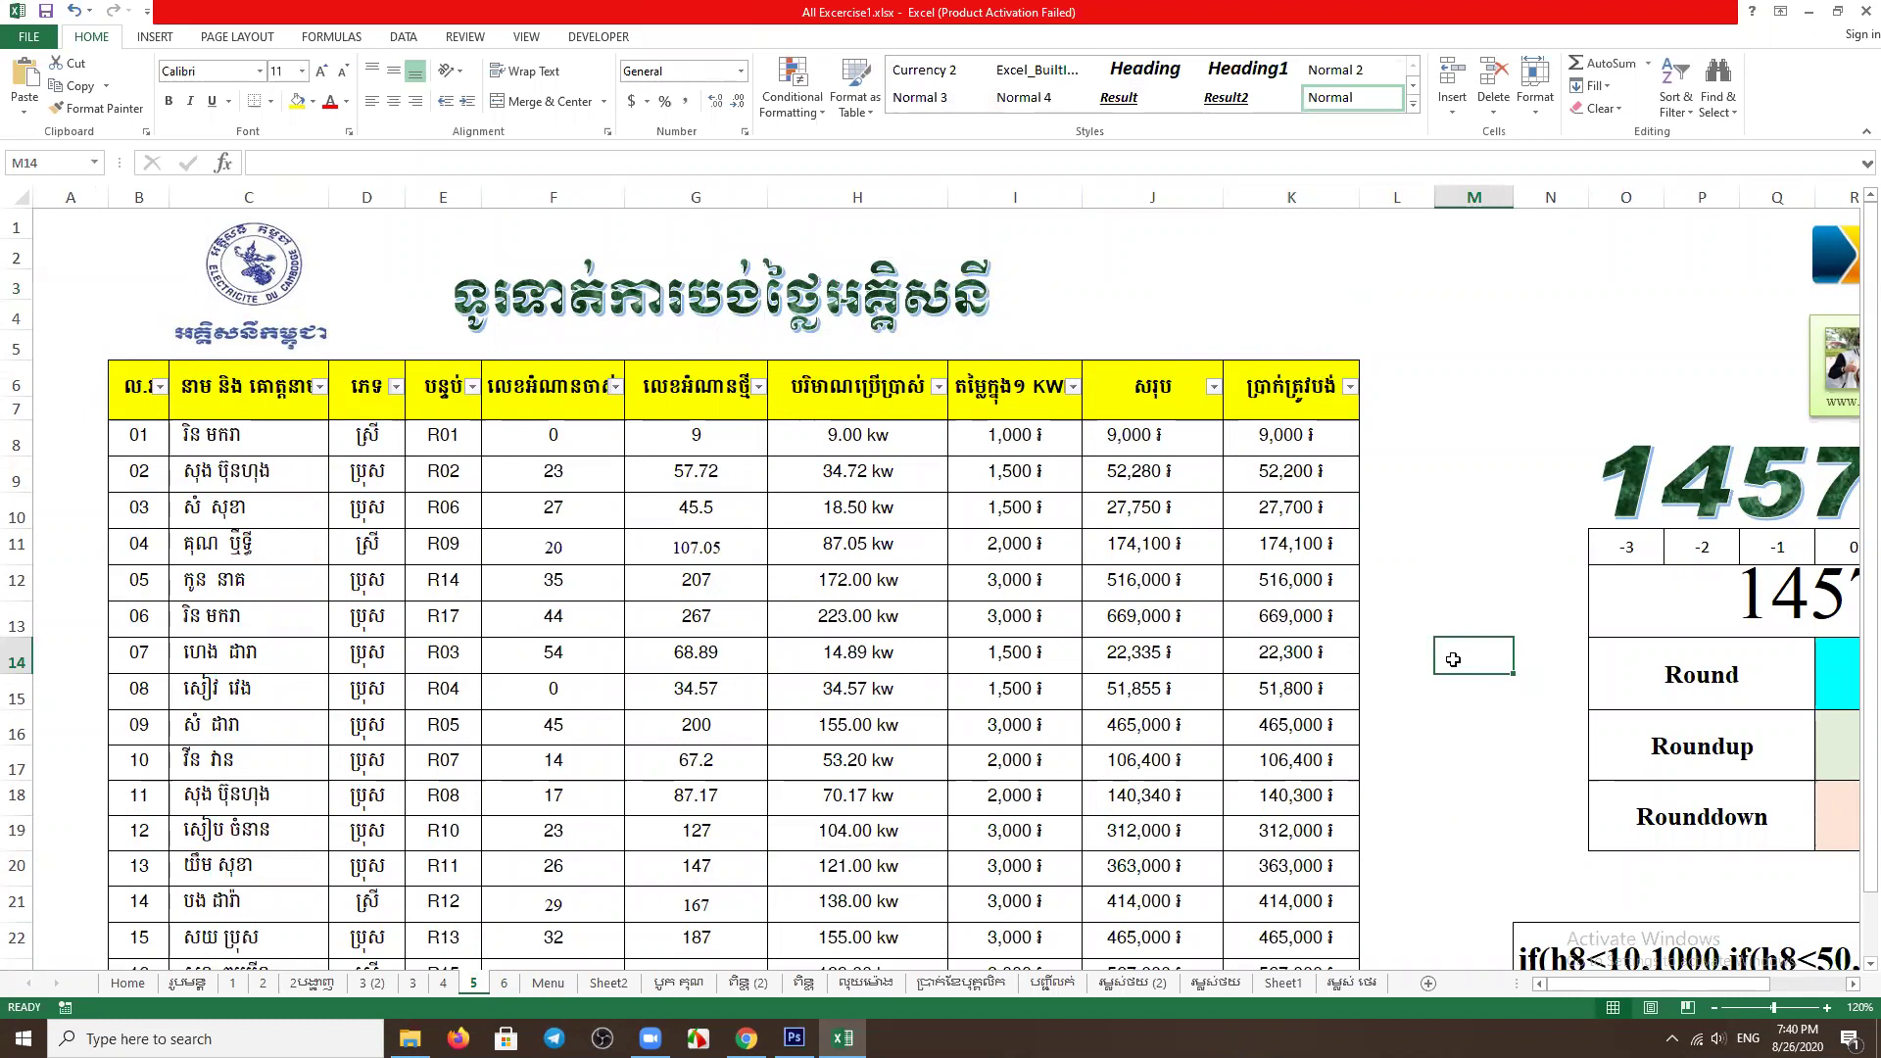
# Select a series of cells in the column right of the bill table.
pyautogui.click(1485, 514)
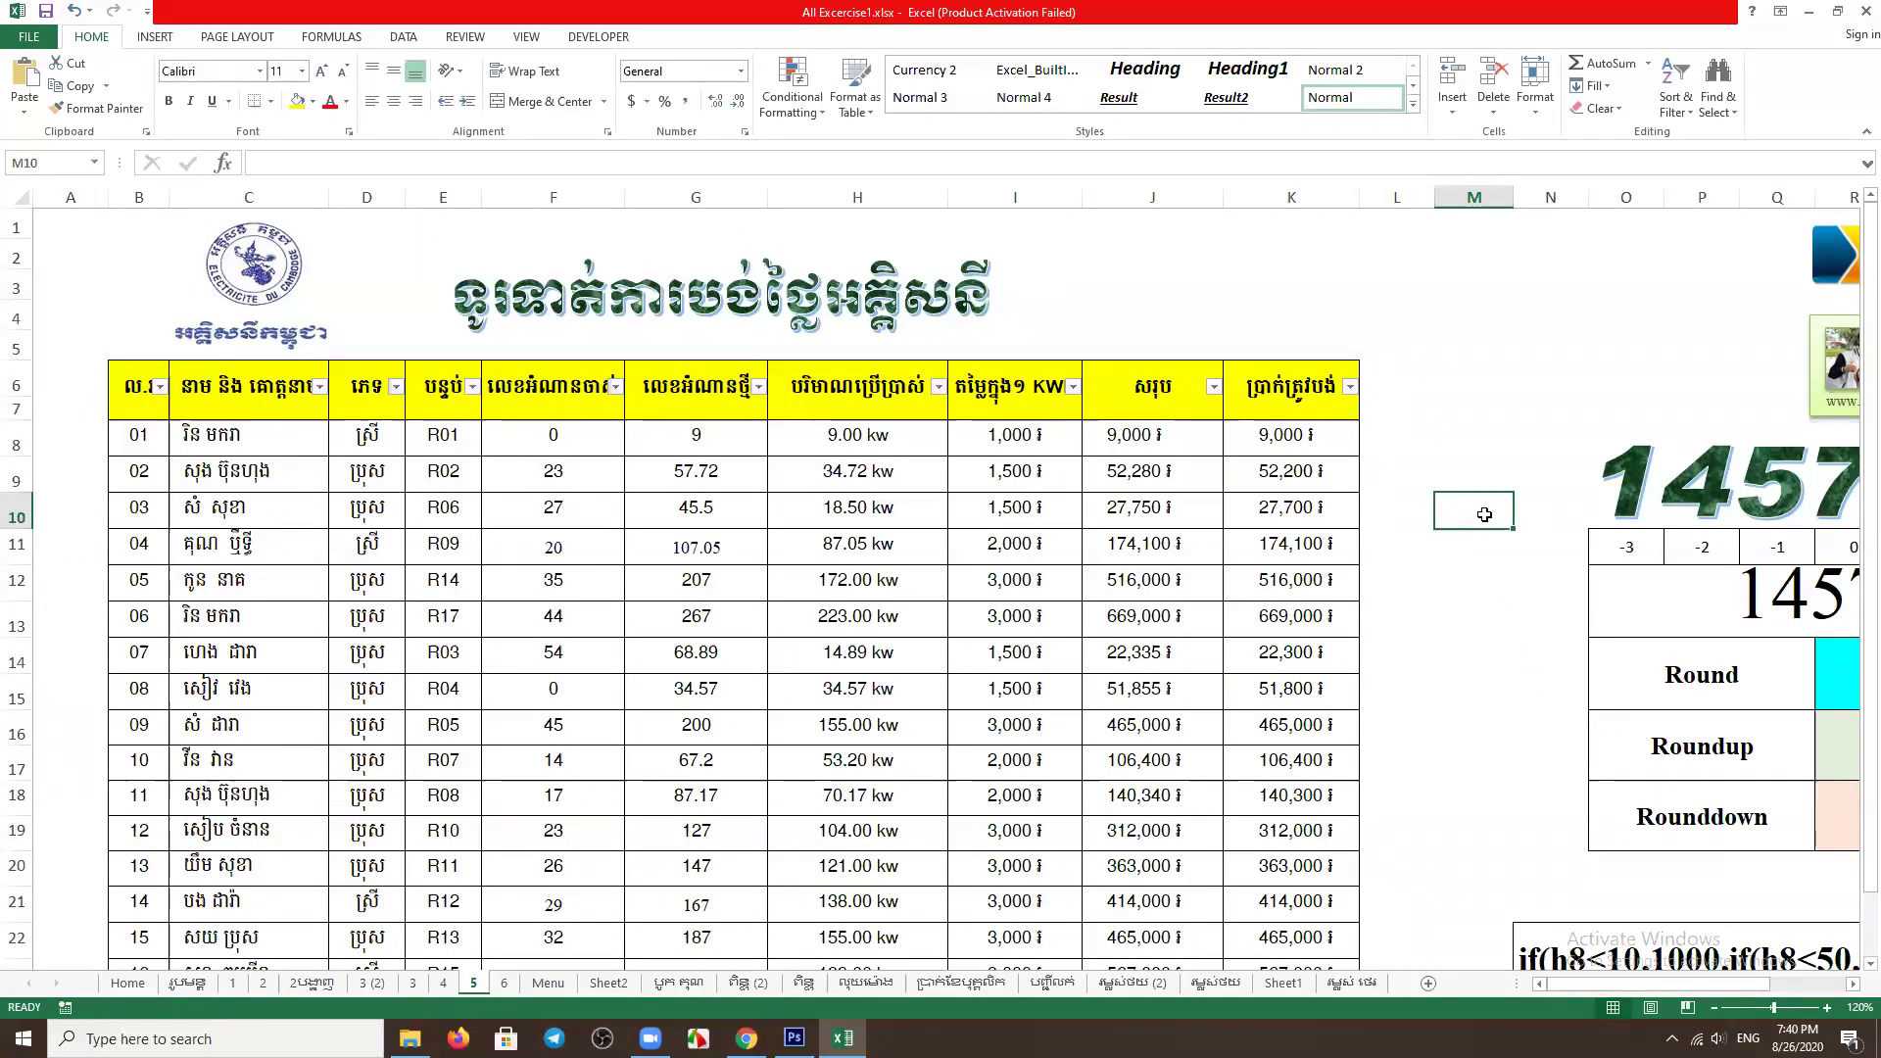
pyautogui.click(1427, 246)
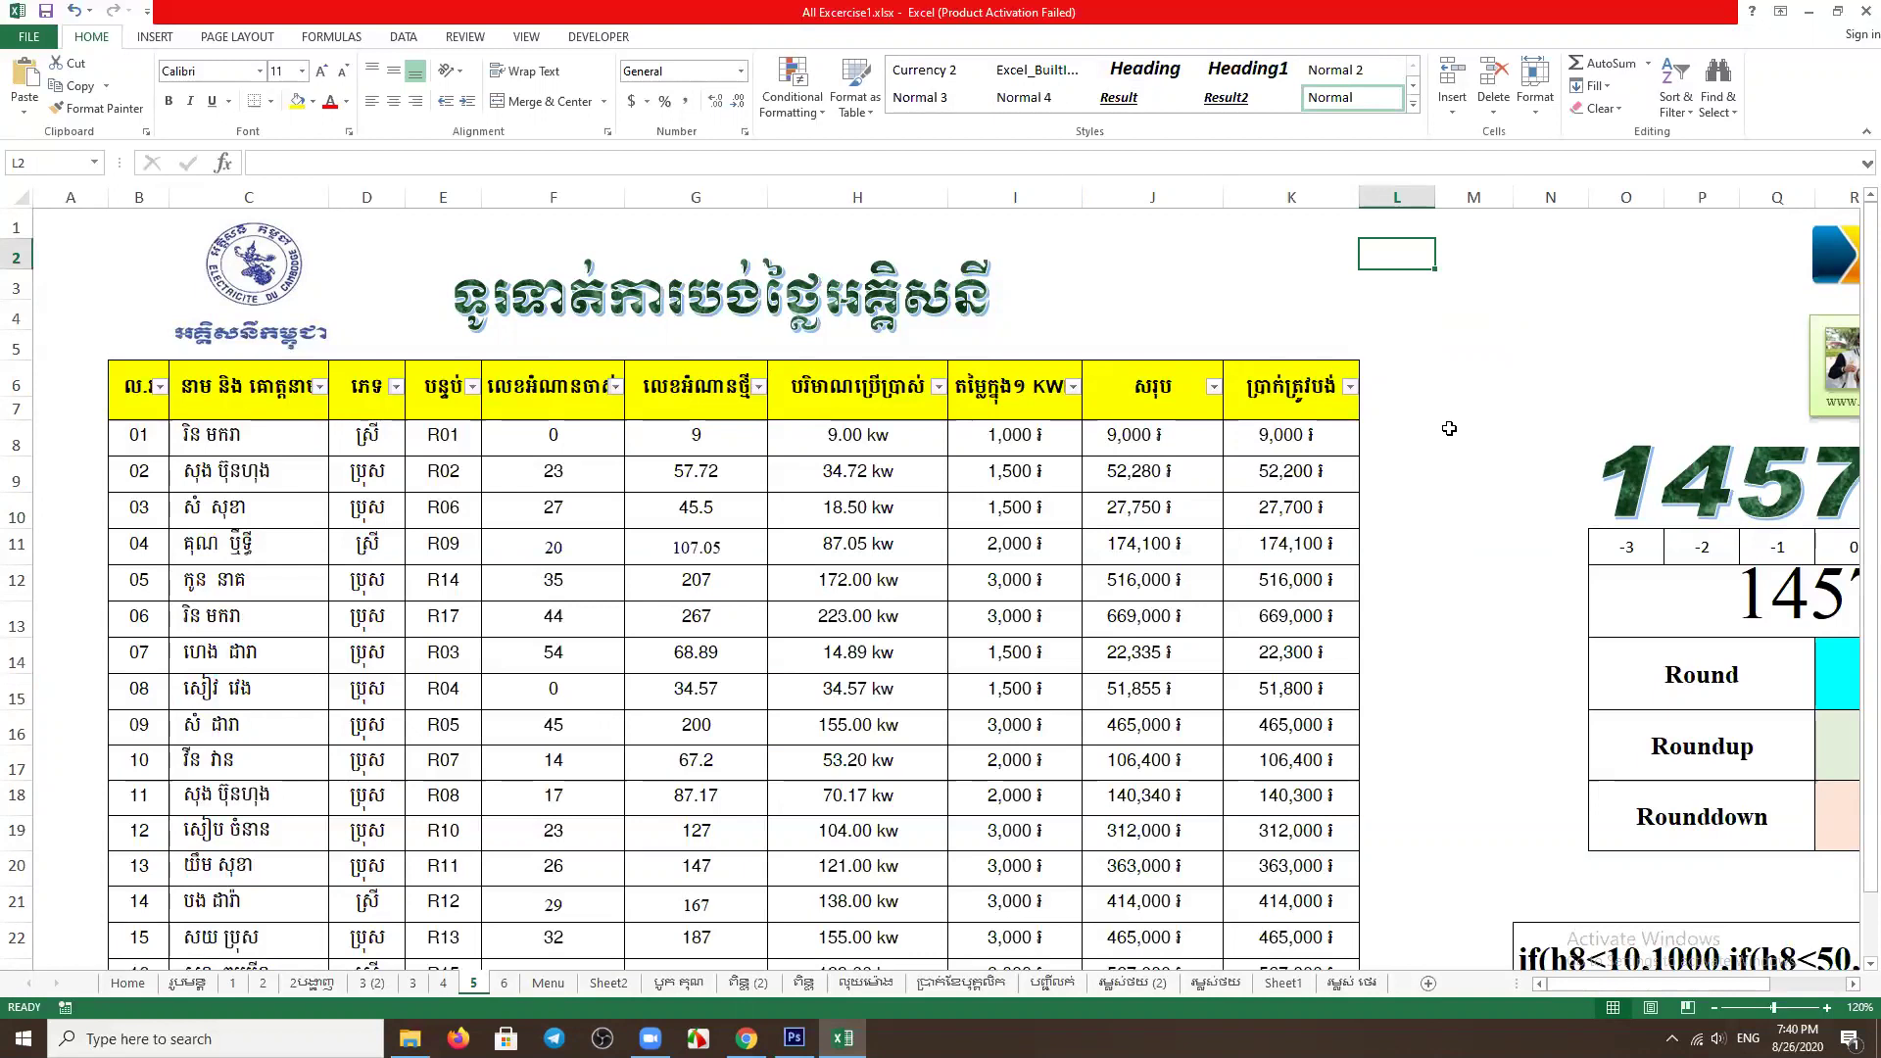
pyautogui.click(1458, 671)
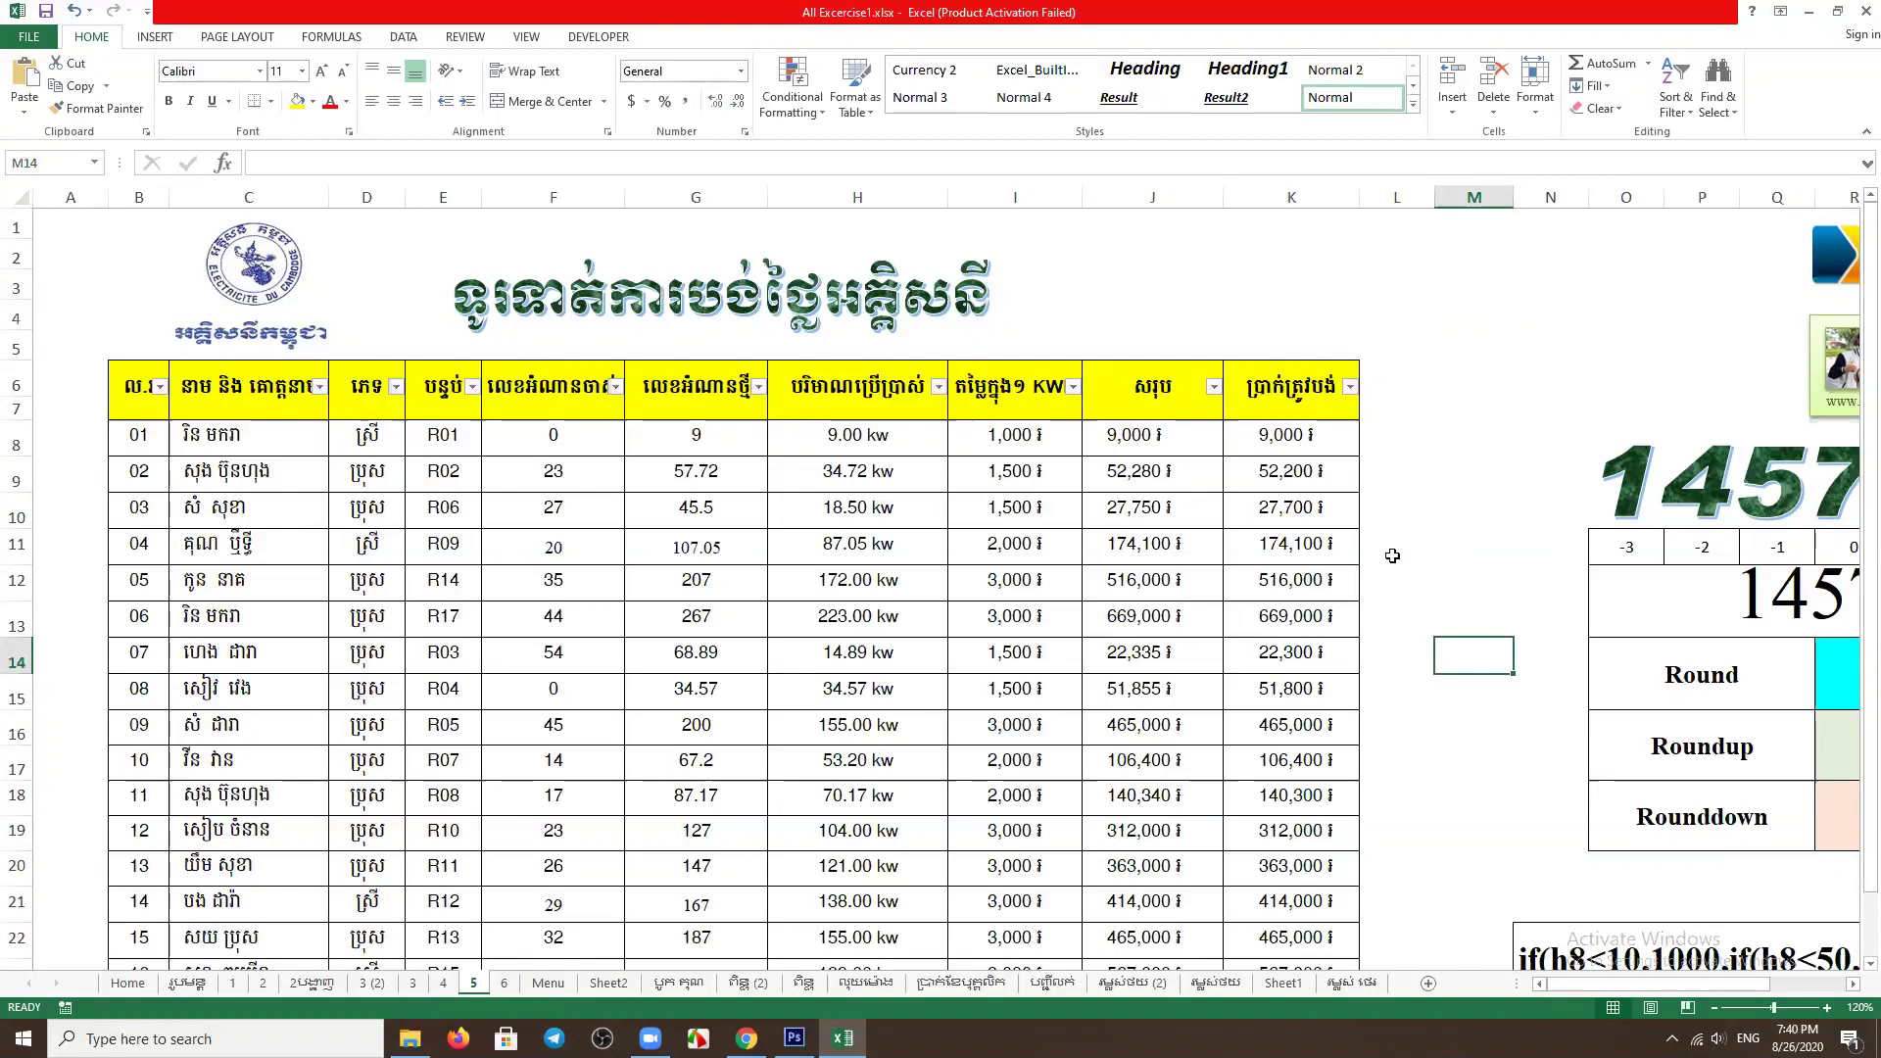
pyautogui.click(1468, 589)
pyautogui.click(1465, 504)
pyautogui.click(1471, 432)
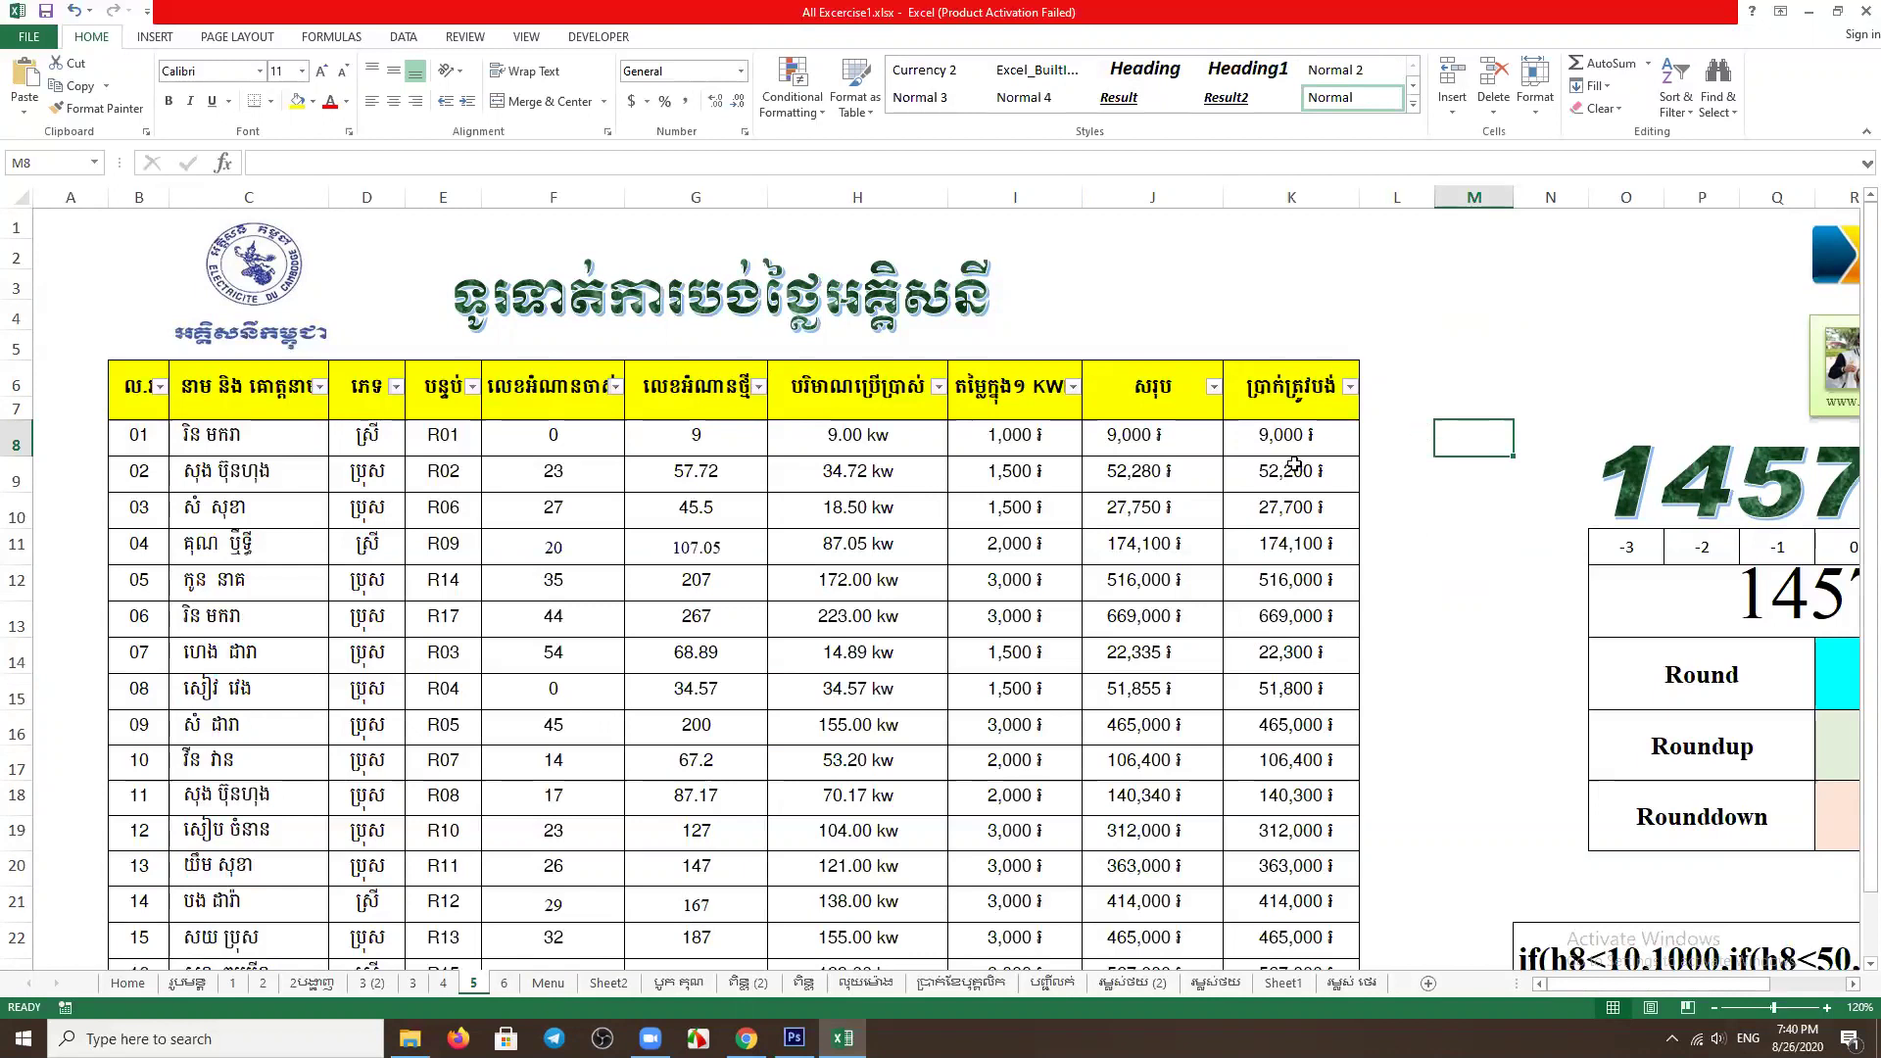
pyautogui.click(1469, 600)
pyautogui.click(1466, 656)
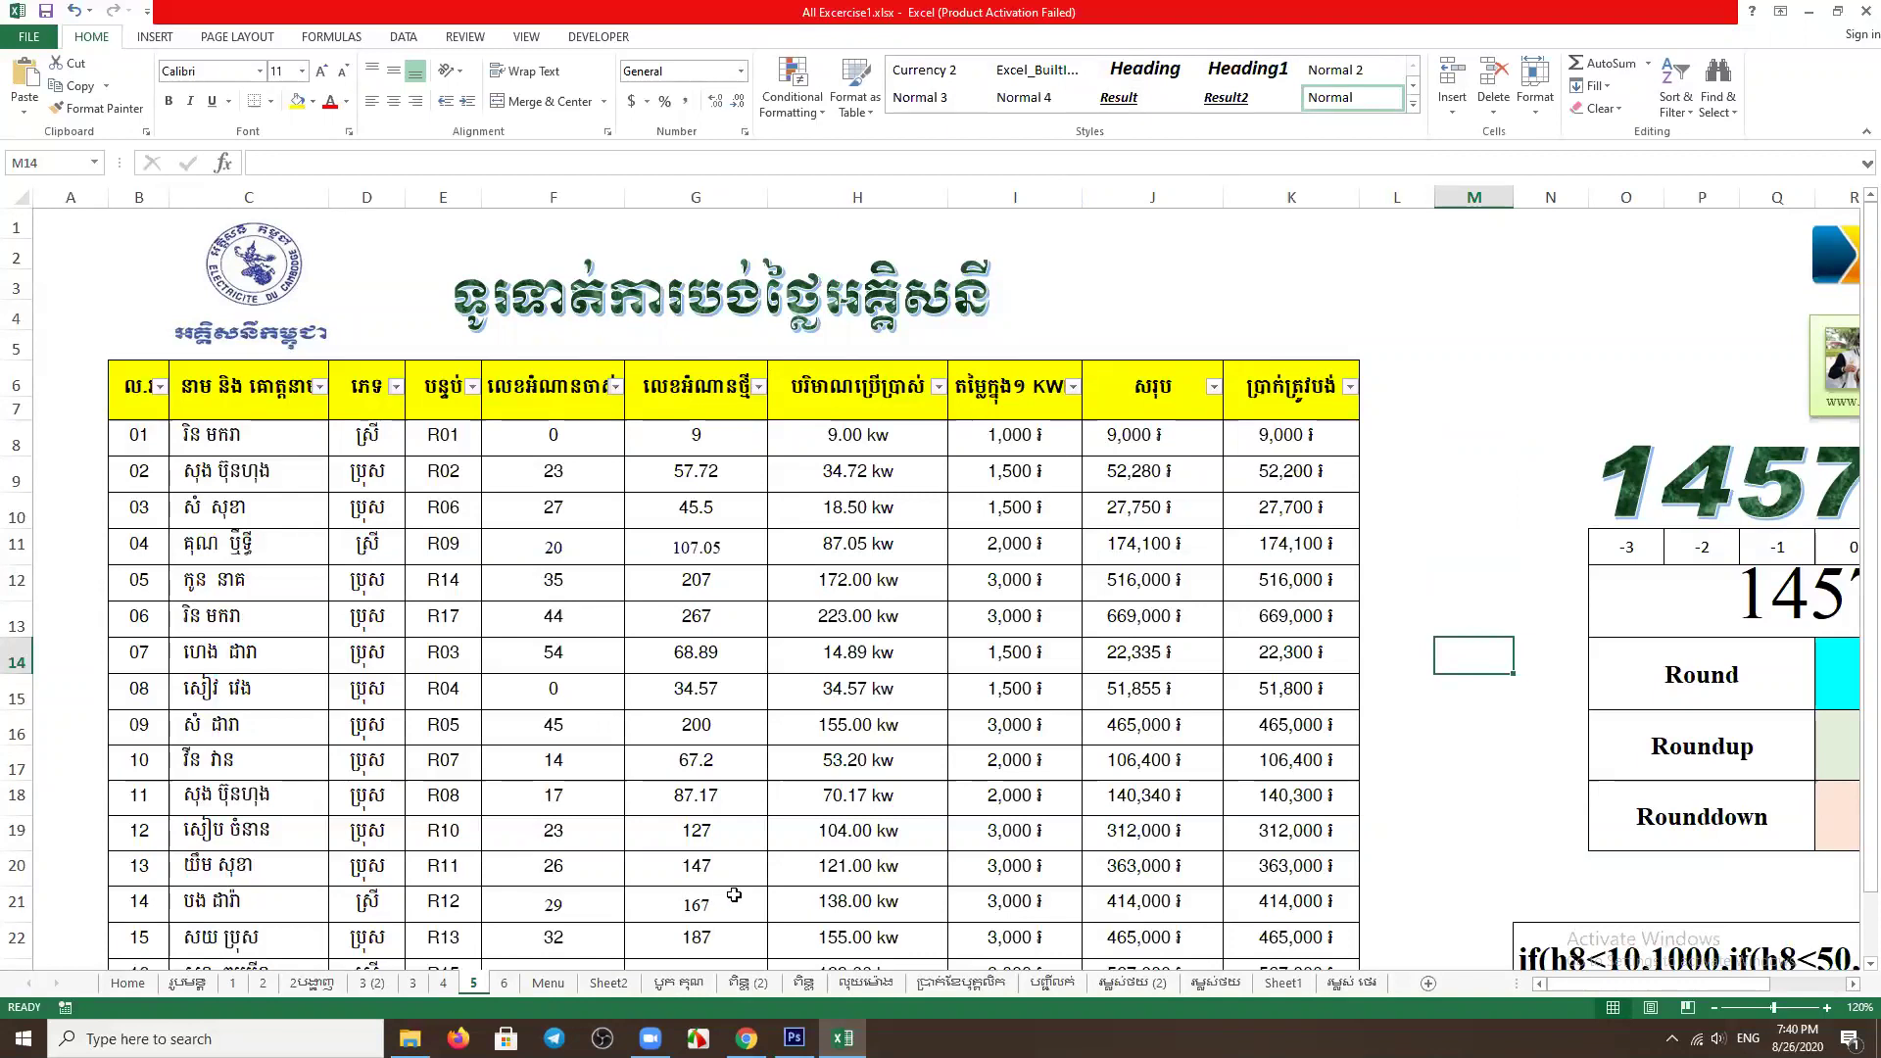
pyautogui.click(1460, 537)
pyautogui.click(1463, 487)
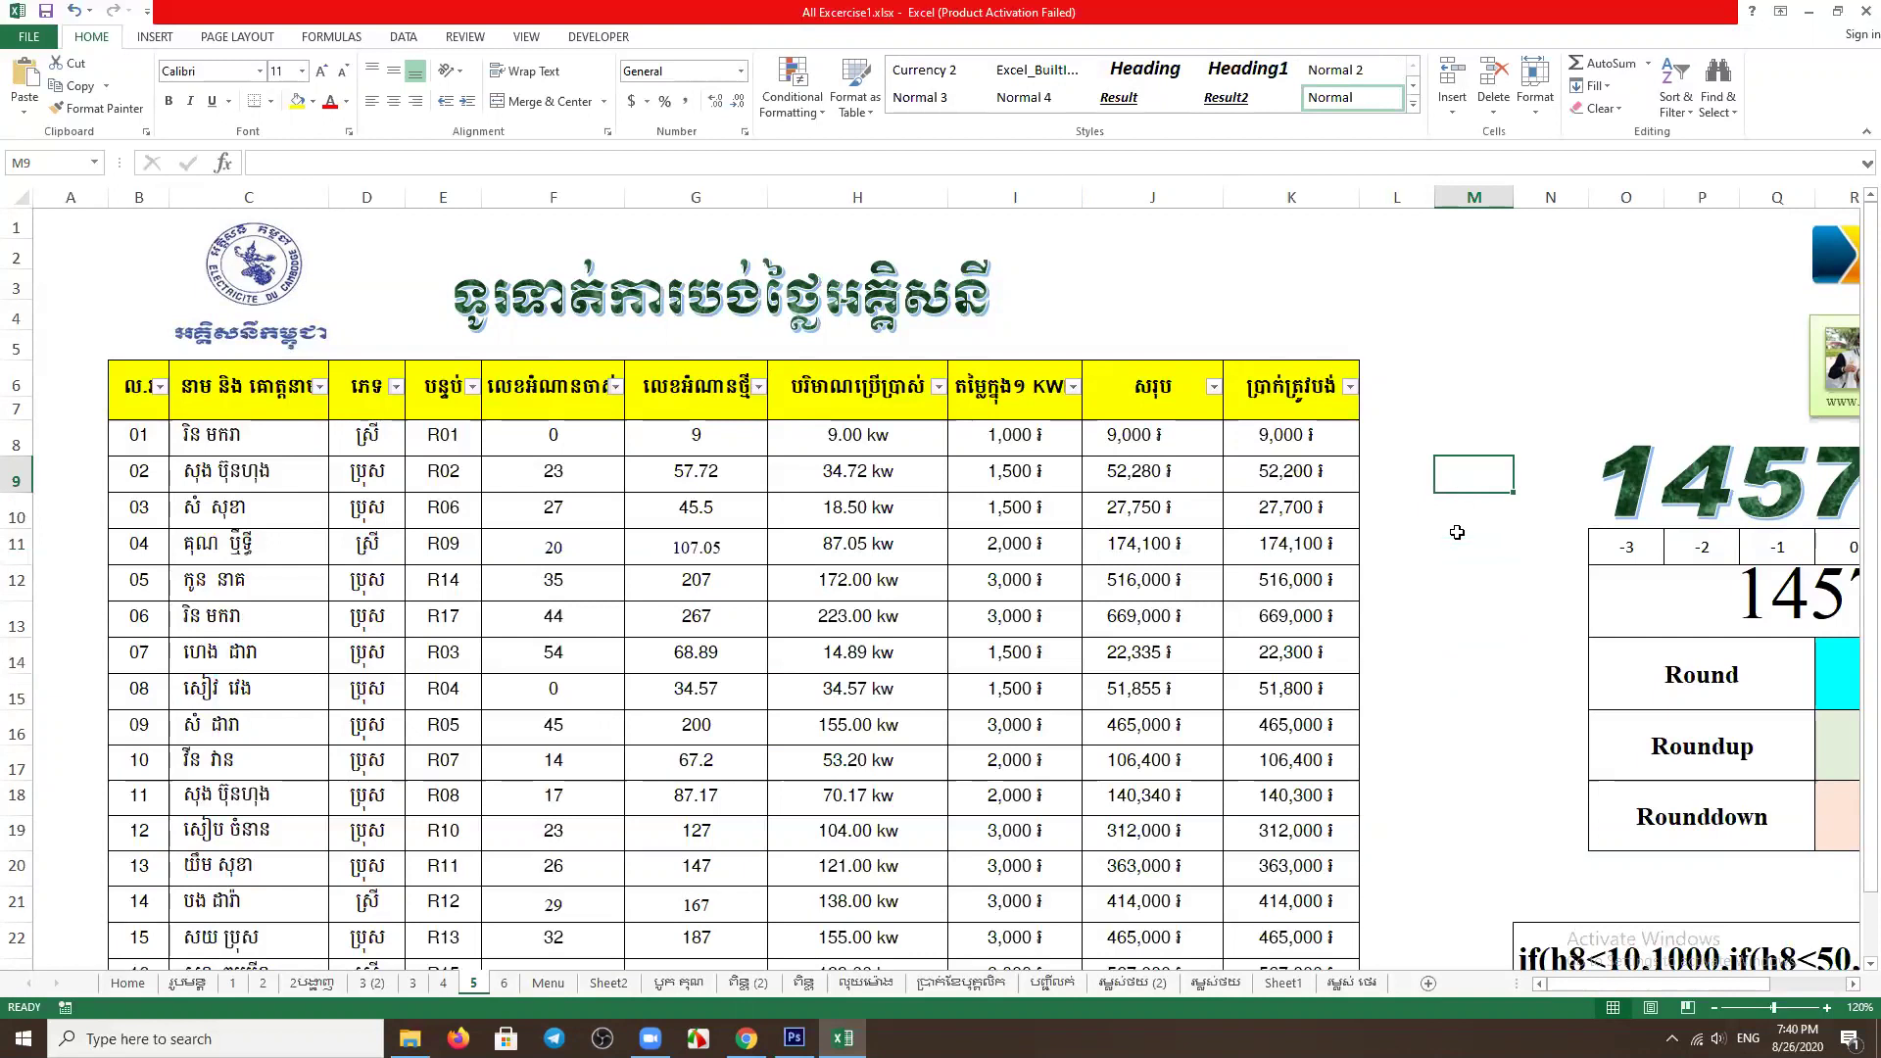
pyautogui.click(1469, 625)
pyautogui.click(1485, 749)
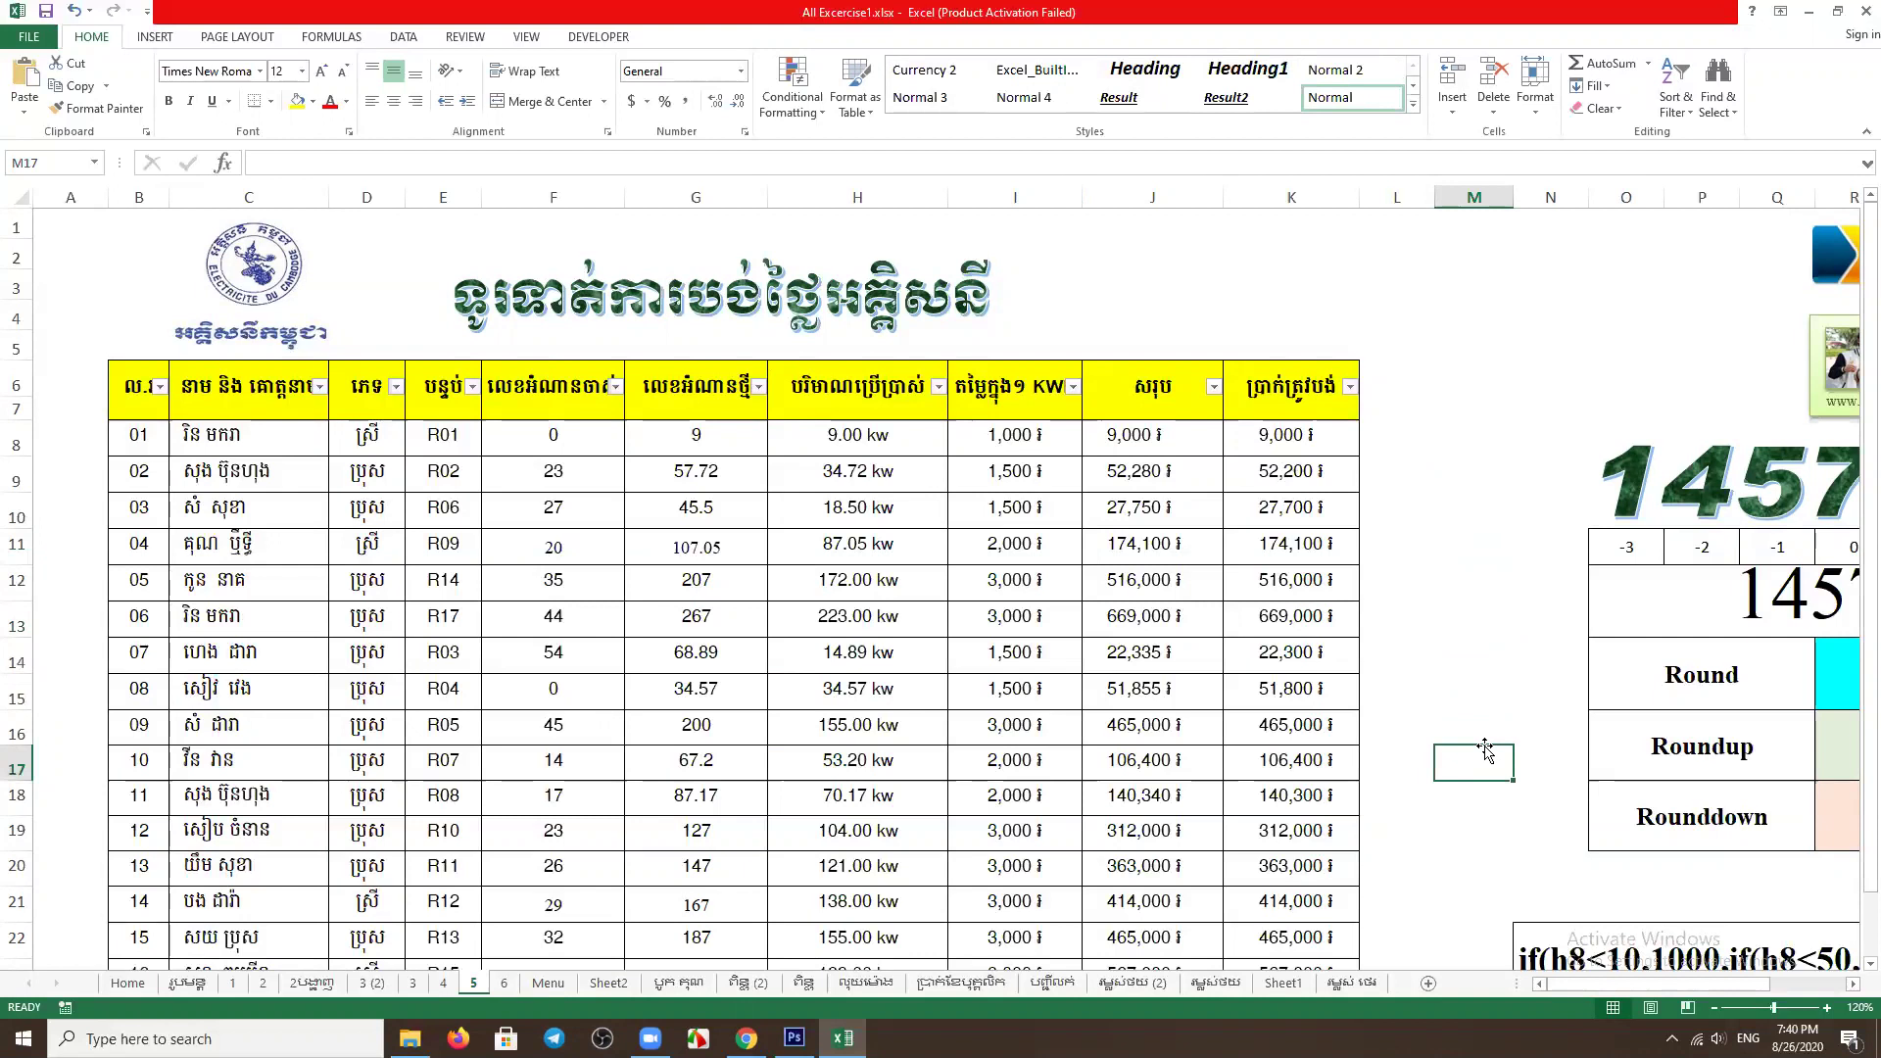
pyautogui.click(1475, 544)
pyautogui.click(1469, 475)
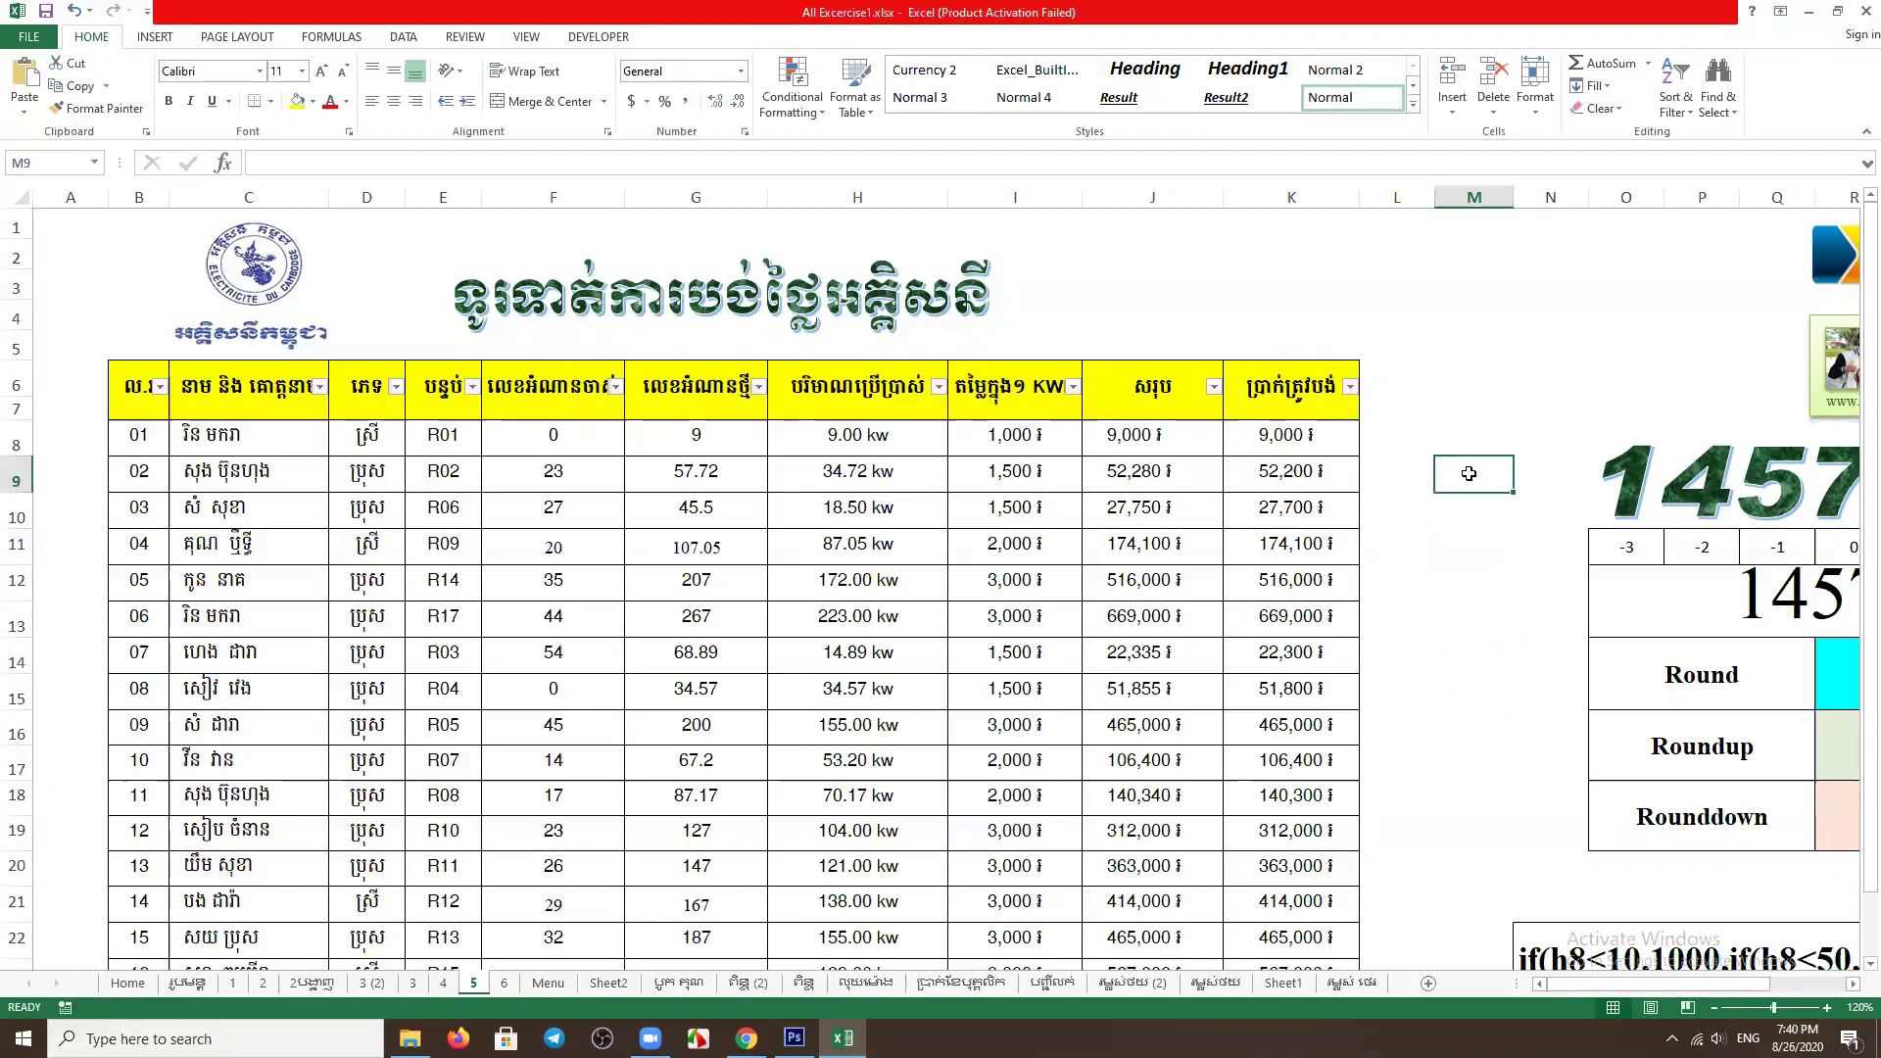
pyautogui.scroll(-2, 1443, 514)
pyautogui.scroll(2, 1443, 515)
# Inspect the price-per-kW formula, a bill total and =ROUNDDOWN(J17,-2) in K17.
pyautogui.click(1029, 619)
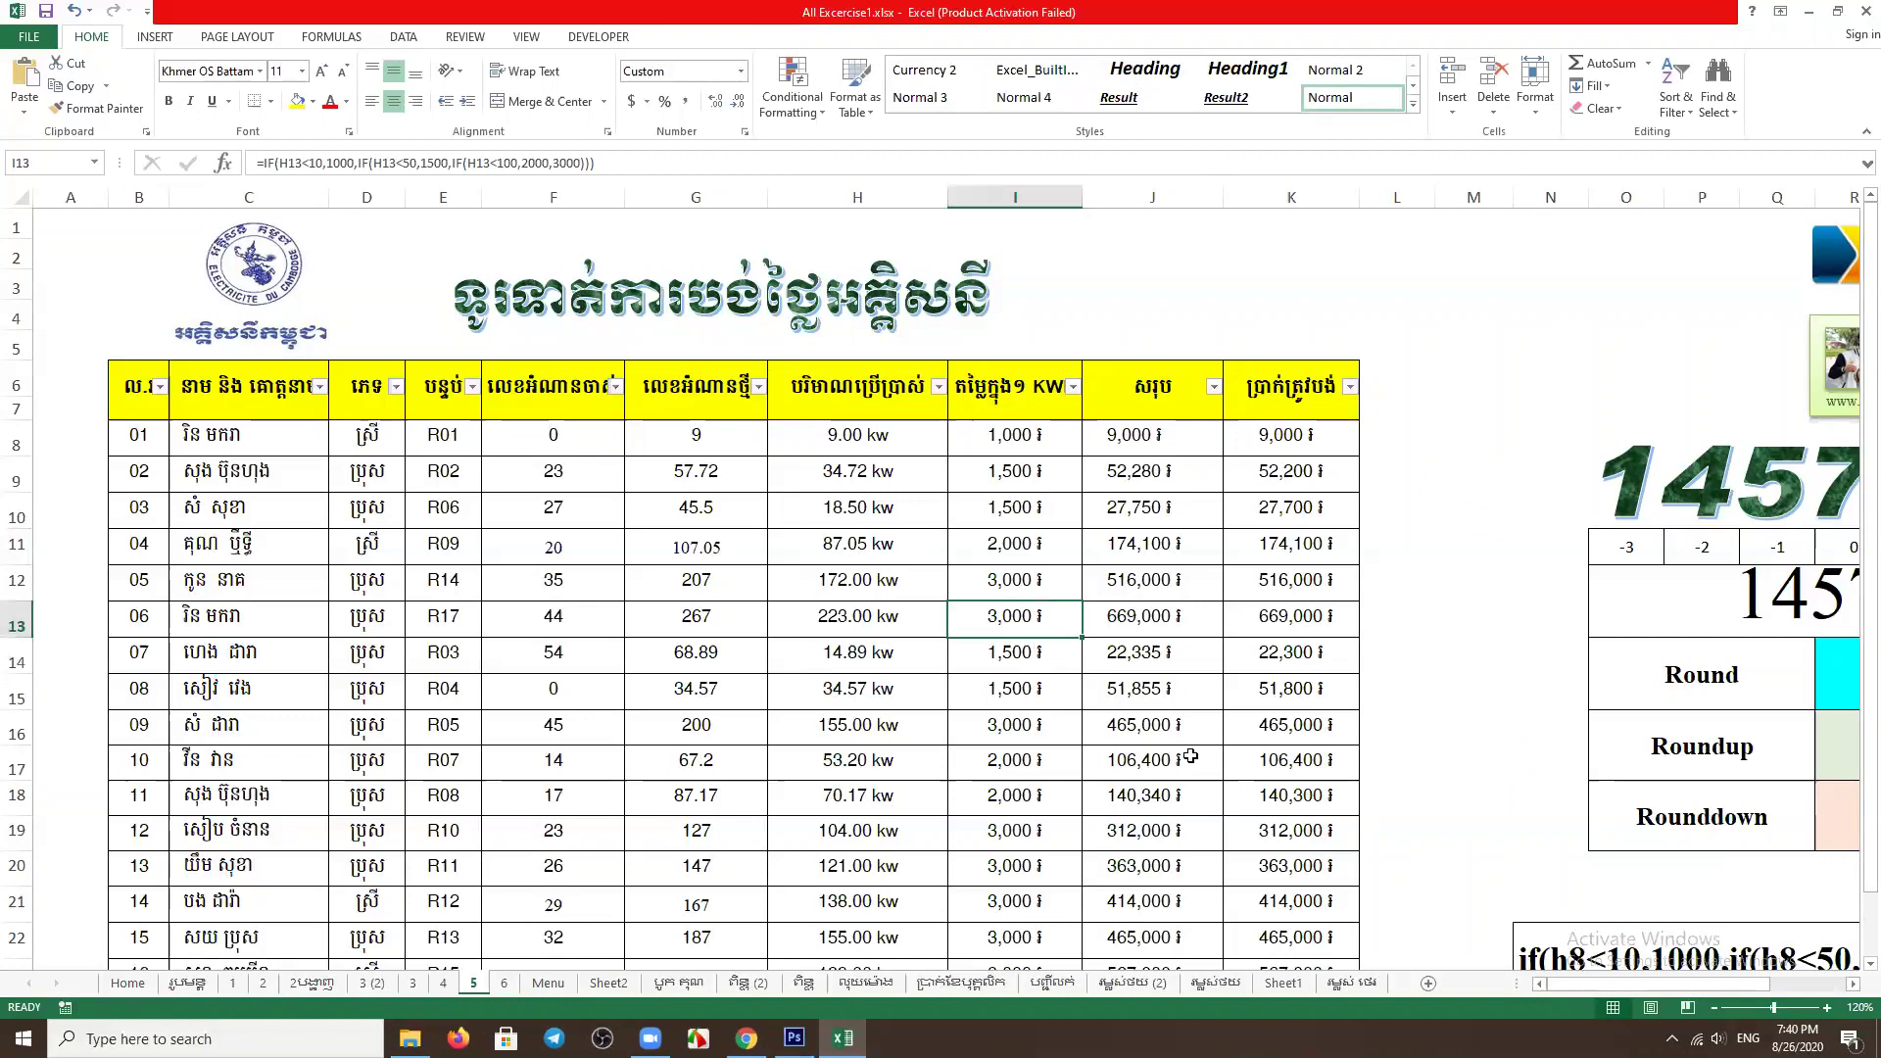
pyautogui.click(1152, 761)
pyautogui.click(1303, 762)
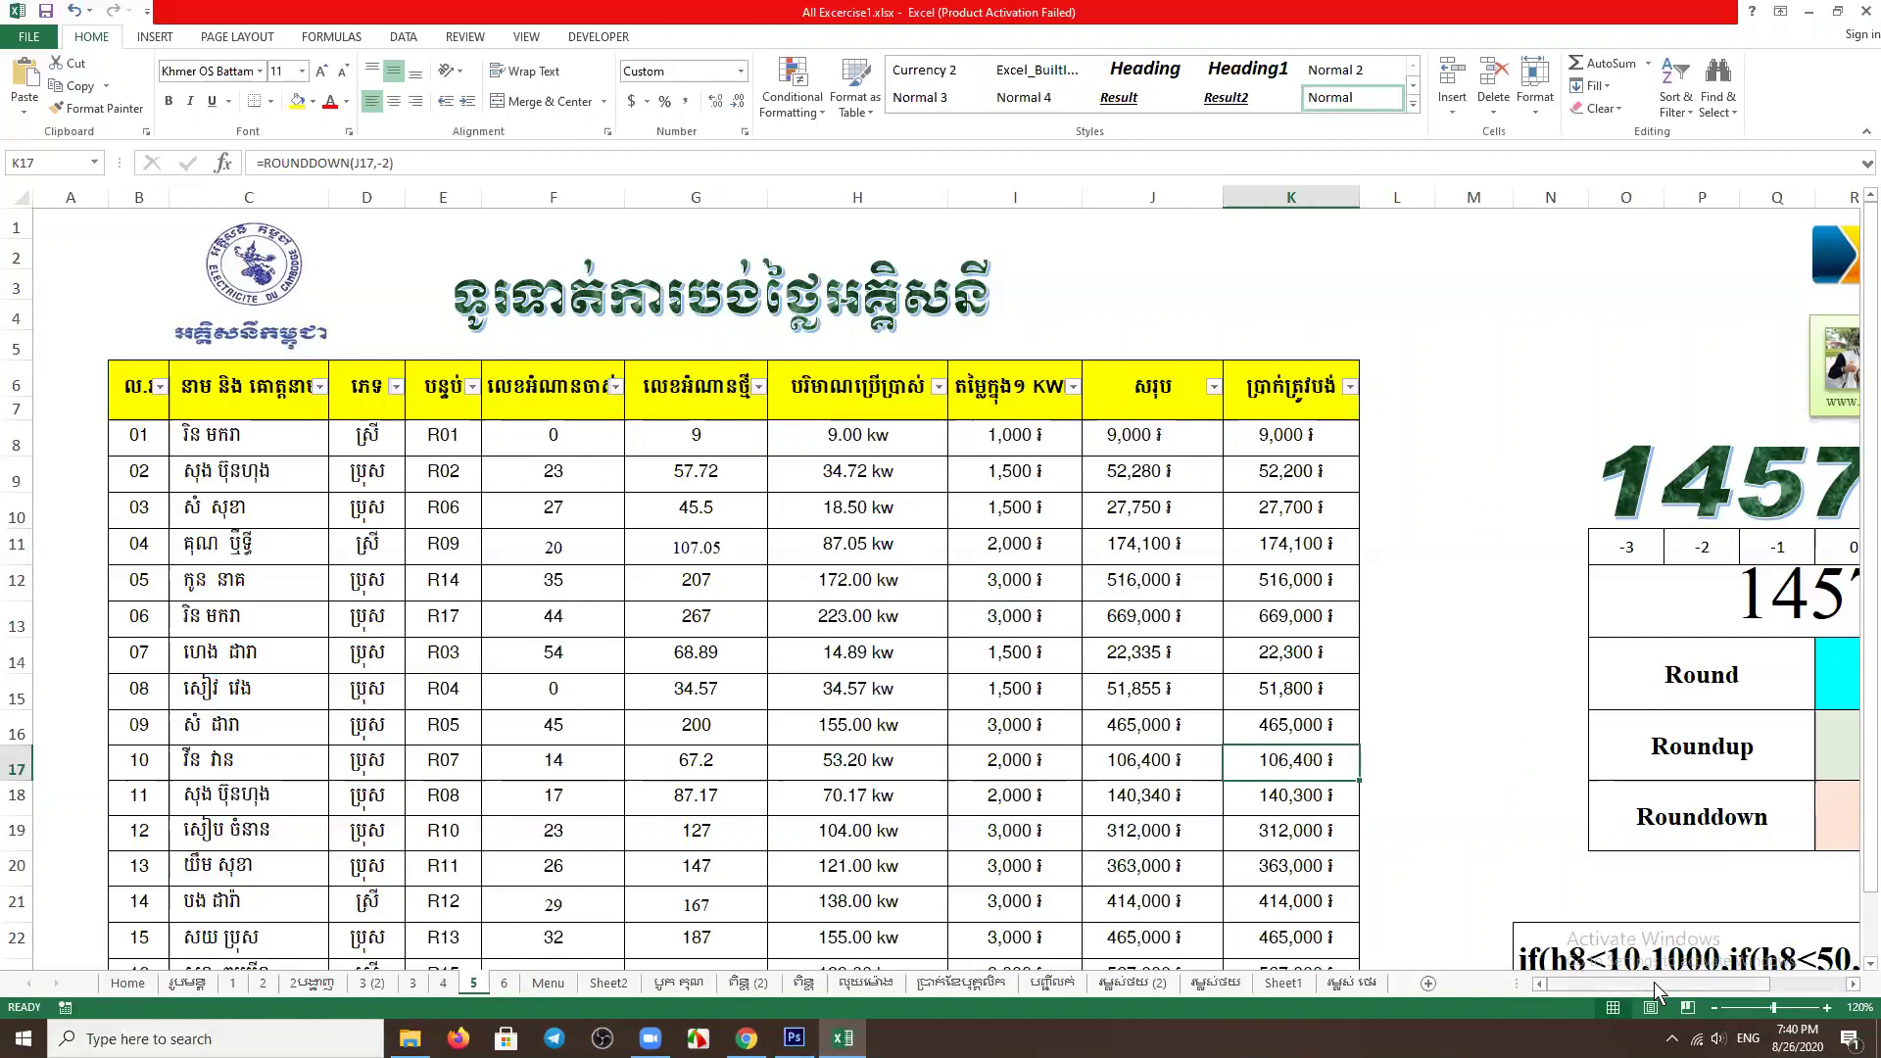
pyautogui.moveTo(1654, 982); pyautogui.dragTo(1603, 995)
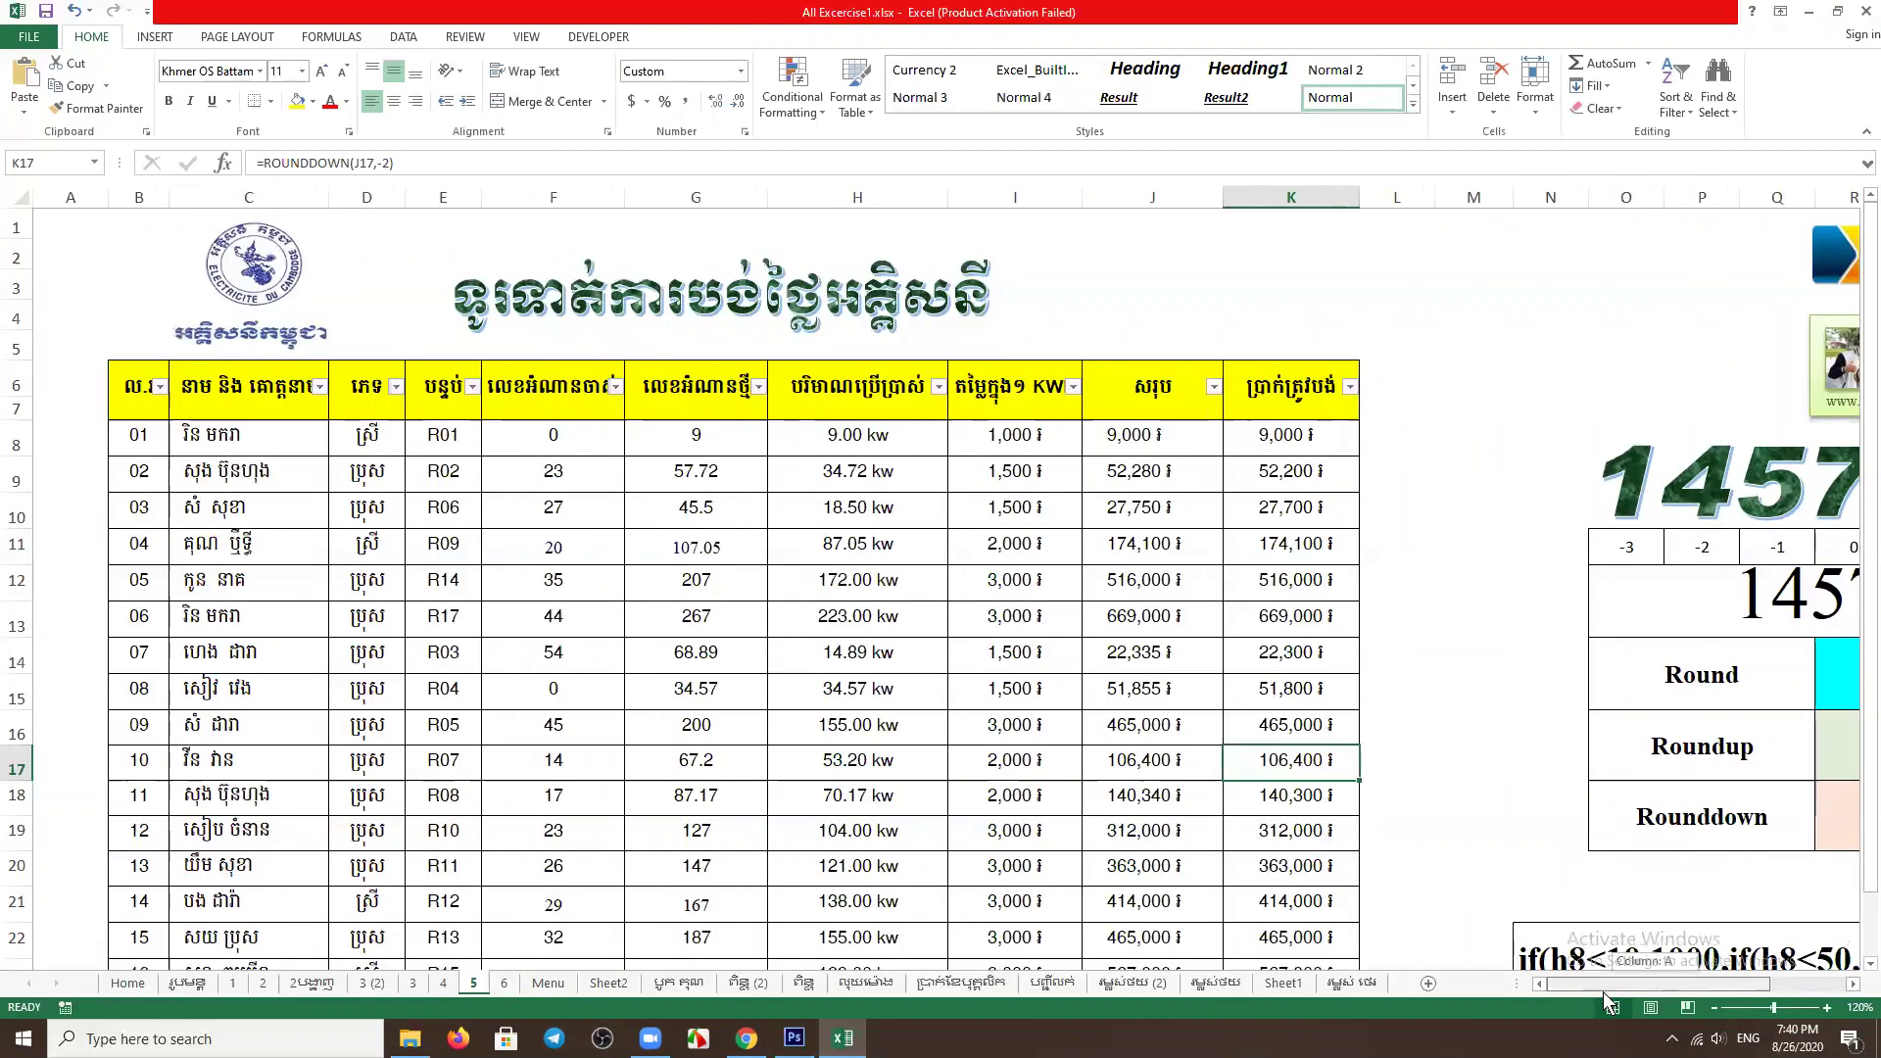
pyautogui.click(1464, 661)
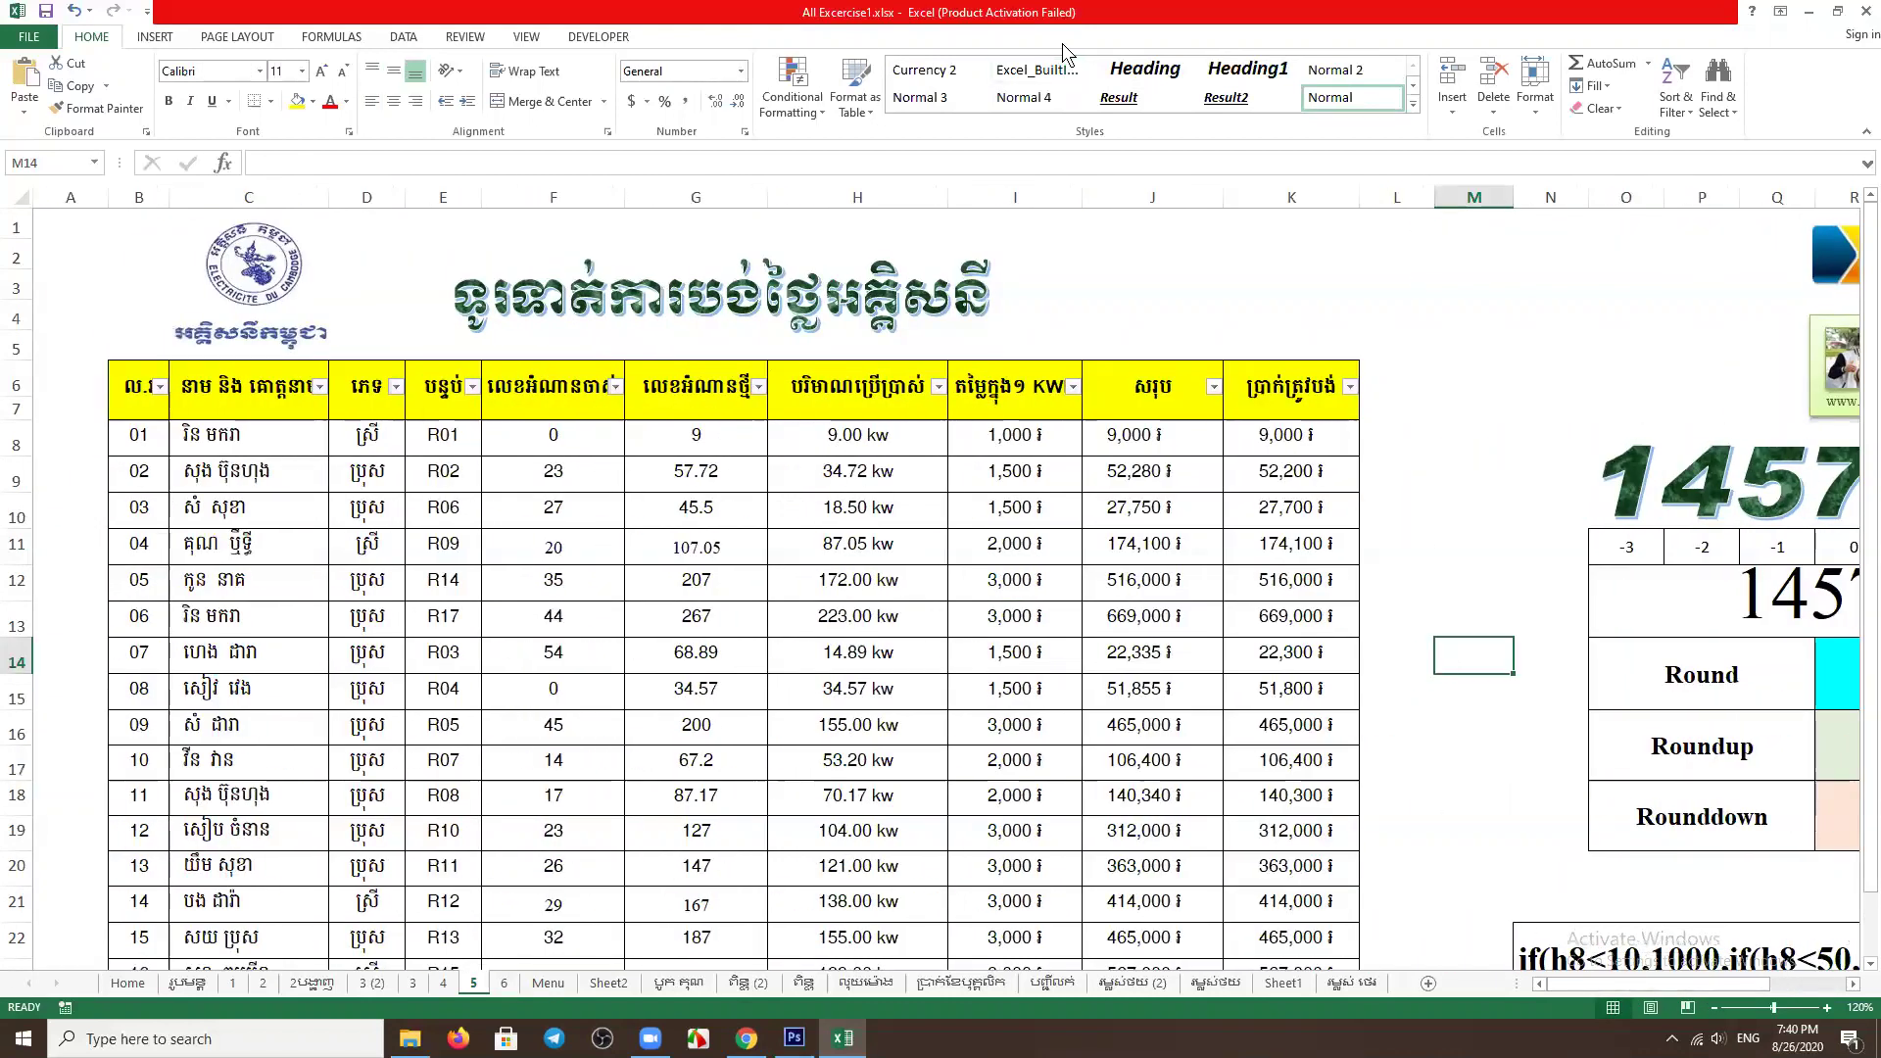